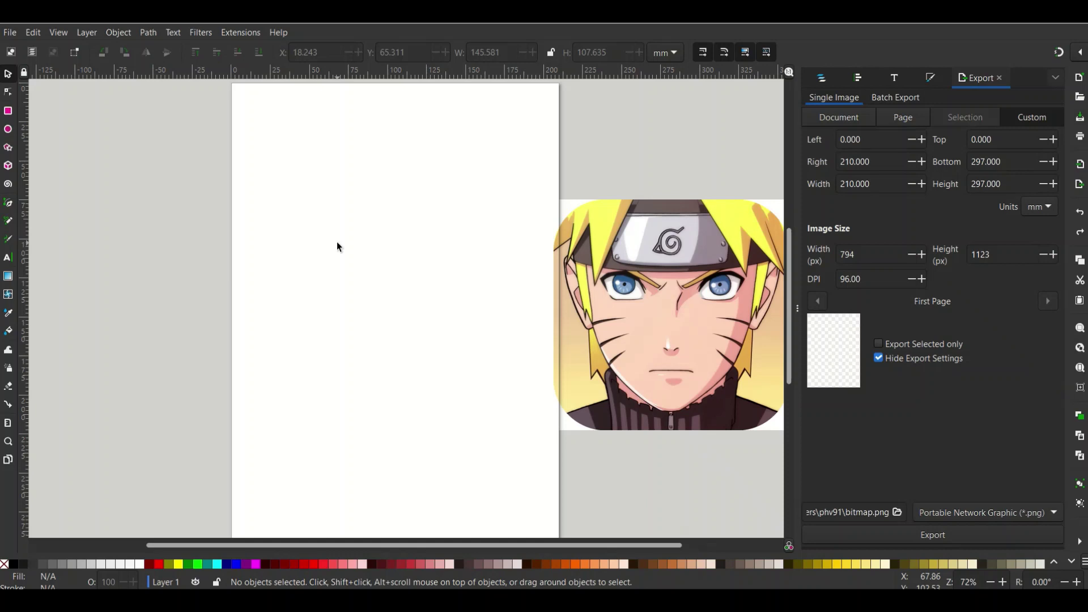
# Step: Draw a peach face ellipse, about 51 by 62 mm radius, left of the reference portrait
pyautogui.click(7, 131)
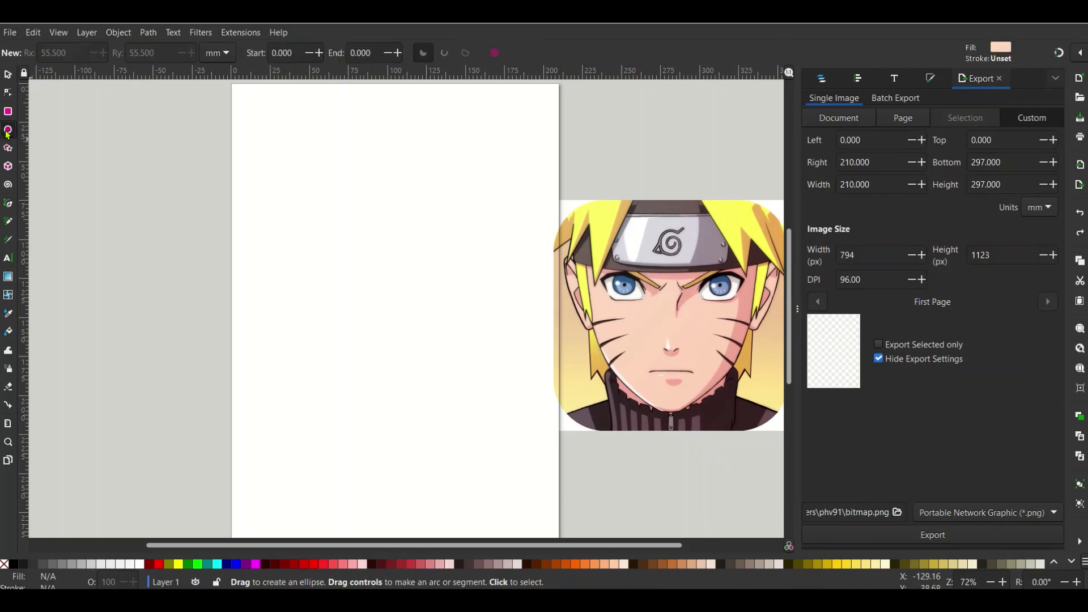
pyautogui.moveTo(313, 216)
pyautogui.mouseDown()
pyautogui.moveTo(455, 438)
pyautogui.moveTo(487, 422)
pyautogui.moveTo(471, 409)
pyautogui.mouseUp()
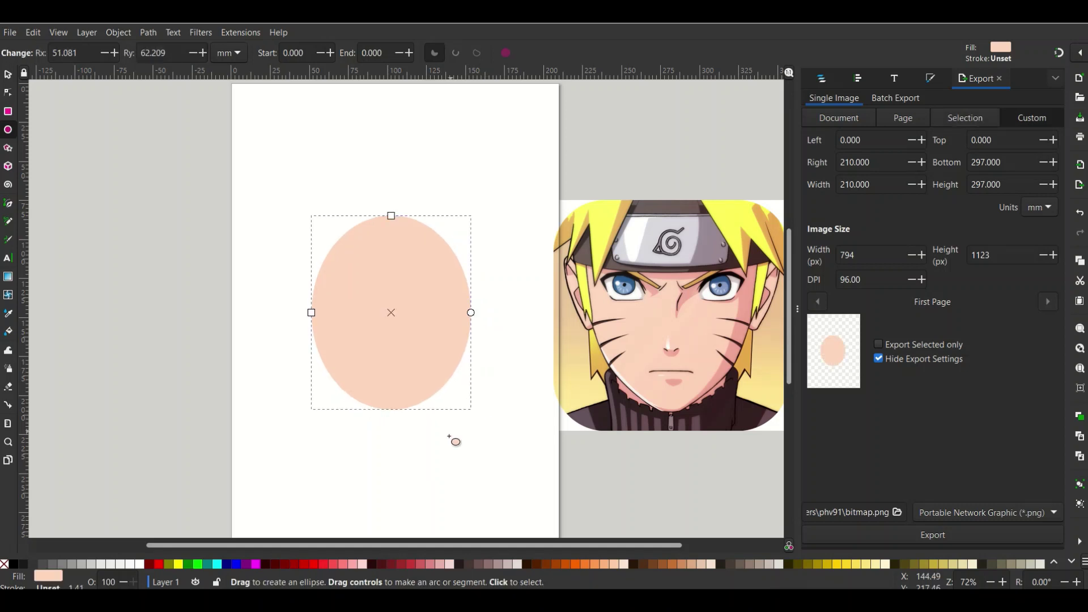
pyautogui.press('Escape')
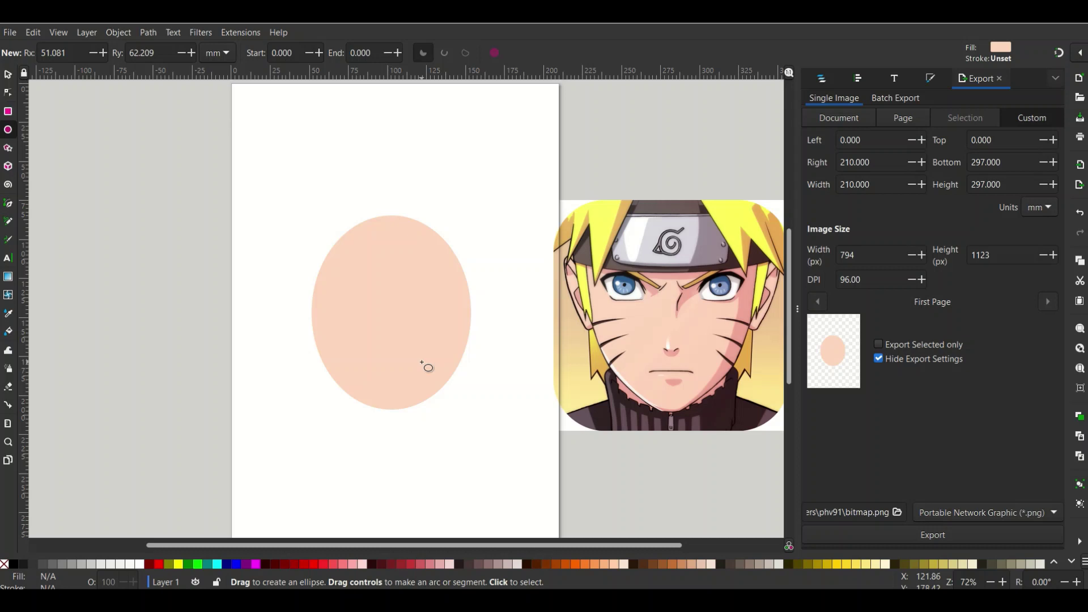
pyautogui.keyDown('ctrl'); pyautogui.scroll(1, 522, 342); pyautogui.keyUp('ctrl')
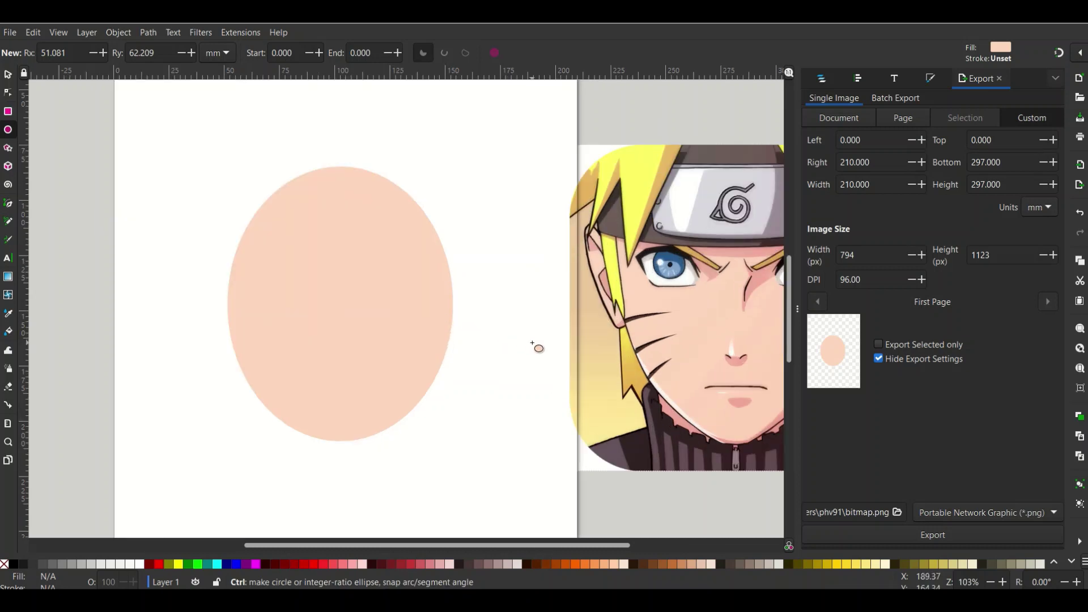
pyautogui.keyDown('ctrl'); pyautogui.scroll(1, 537, 347); pyautogui.keyUp('ctrl')
pyautogui.keyDown('ctrl'); pyautogui.scroll(-1, 536, 346); pyautogui.keyUp('ctrl')
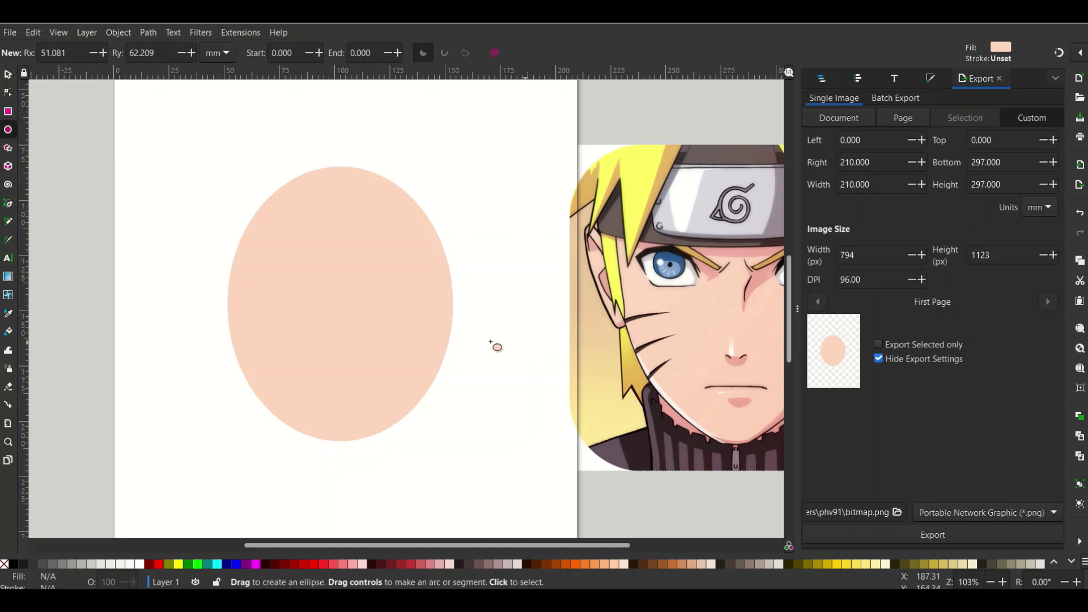
# Step: Sample the golden hair colour and trace the hair's left-side zigzag spikes
pyautogui.click(9, 315)
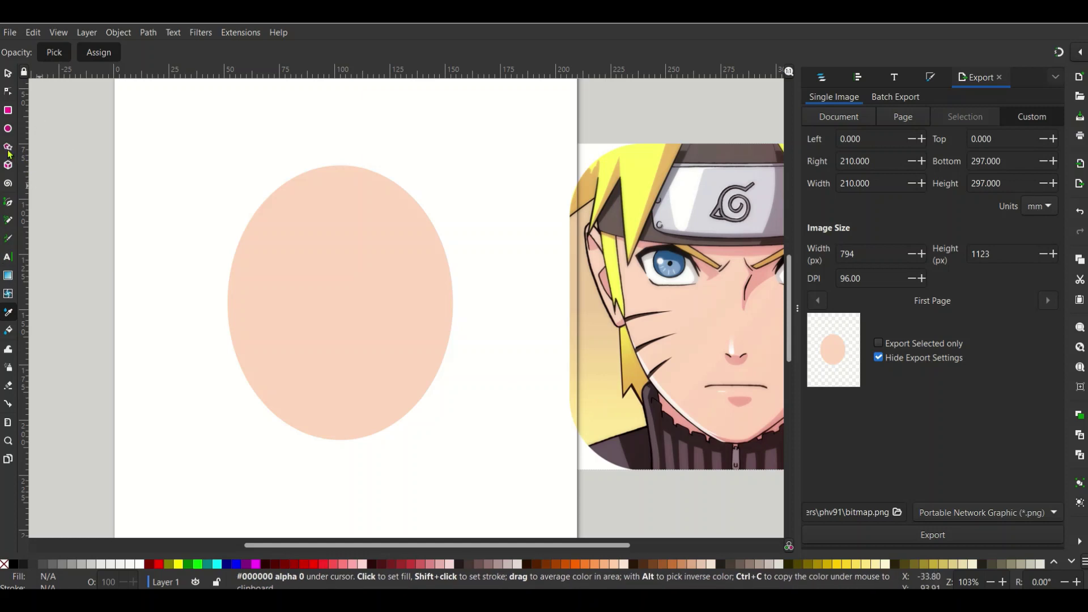
pyautogui.click(10, 203)
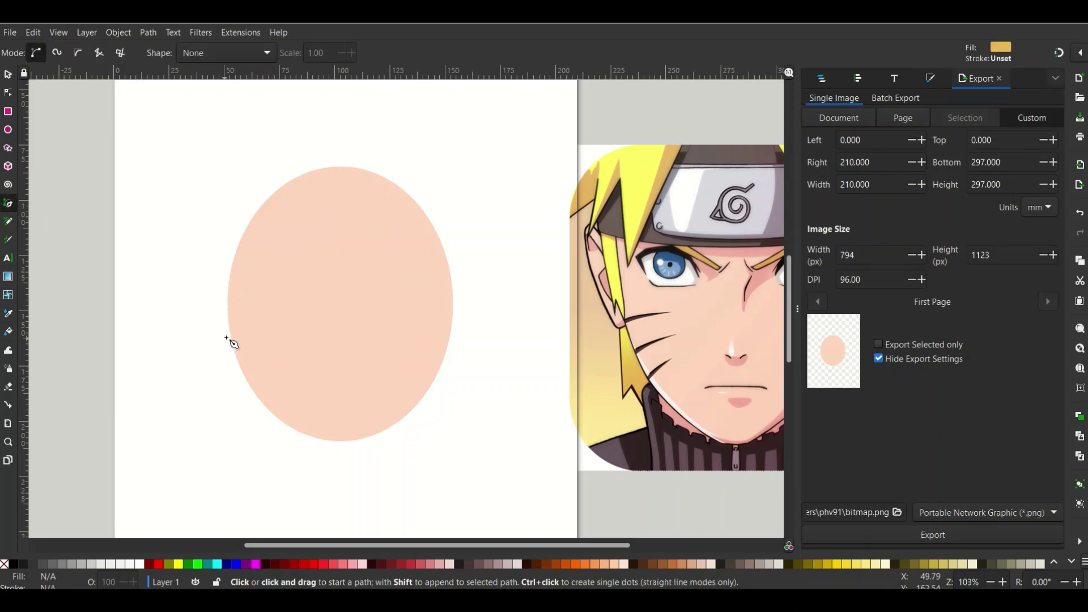
pyautogui.click(222, 336)
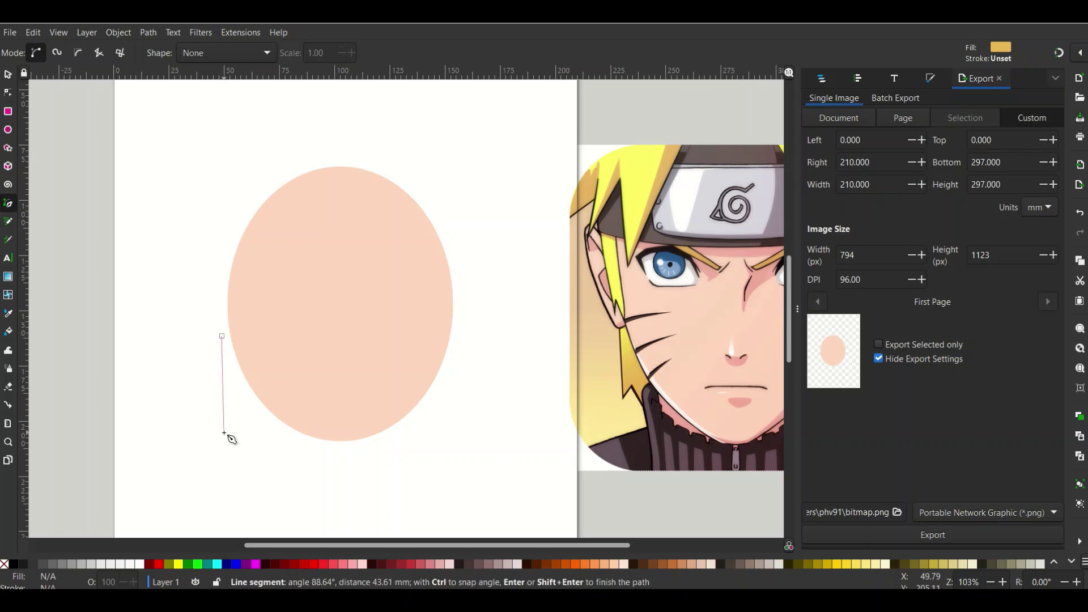
pyautogui.click(224, 393)
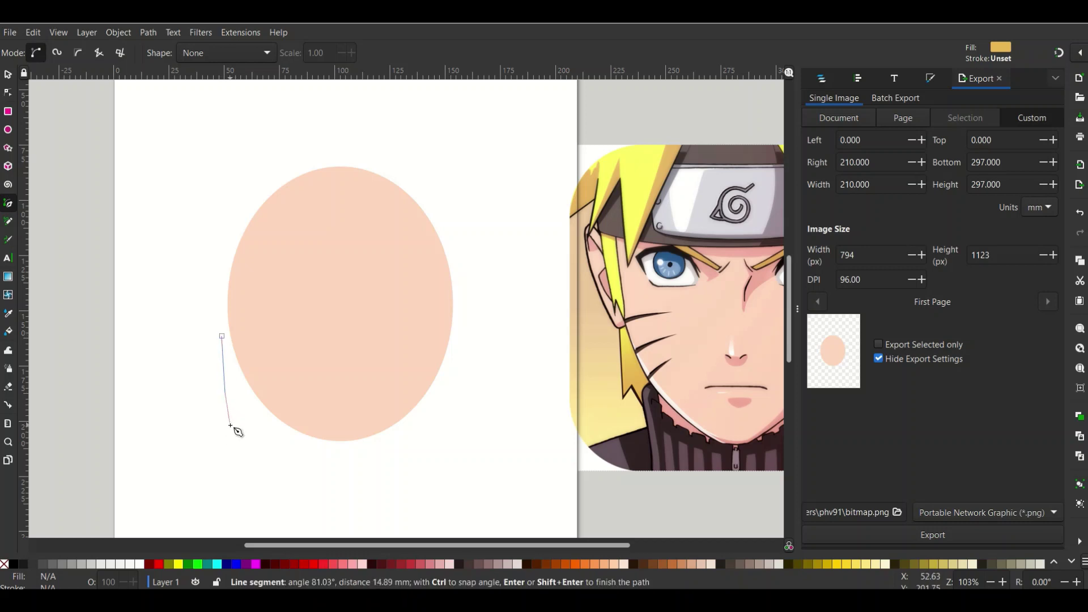
pyautogui.click(227, 423)
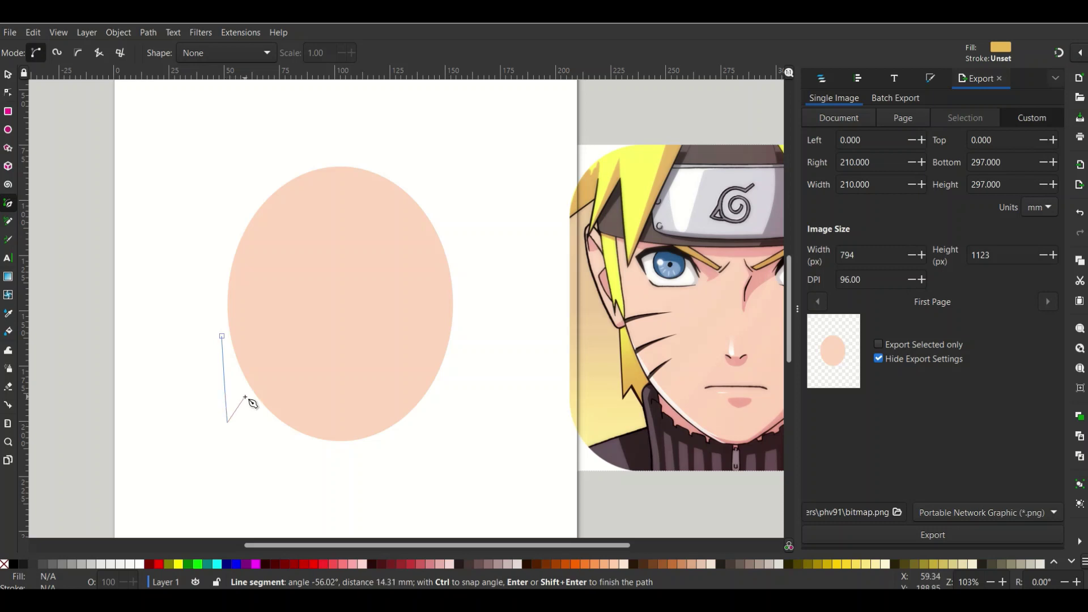
pyautogui.click(245, 397)
pyautogui.click(268, 441)
# Step: Continue the hair outline across the chin, up the right side and over the top, closing it
pyautogui.click(310, 393)
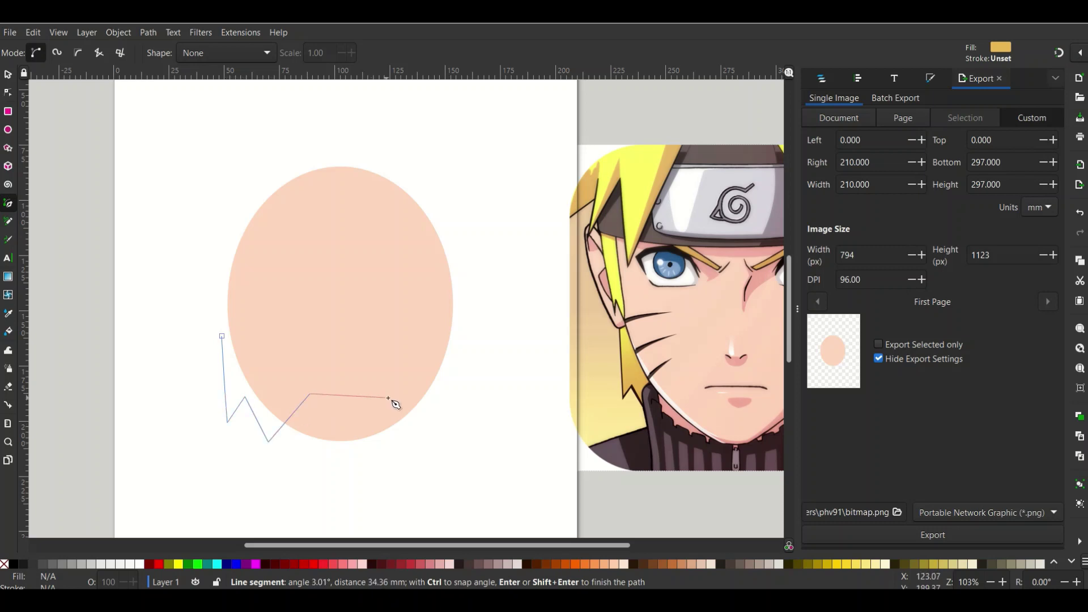
pyautogui.click(389, 394)
pyautogui.click(418, 448)
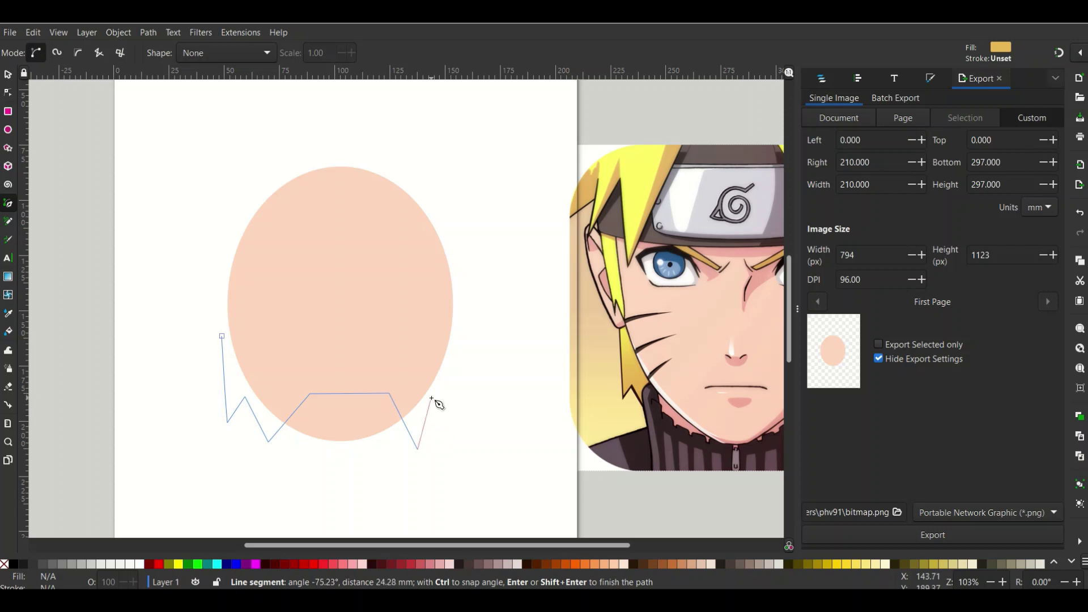
pyautogui.click(431, 398)
pyautogui.click(447, 423)
pyautogui.click(452, 374)
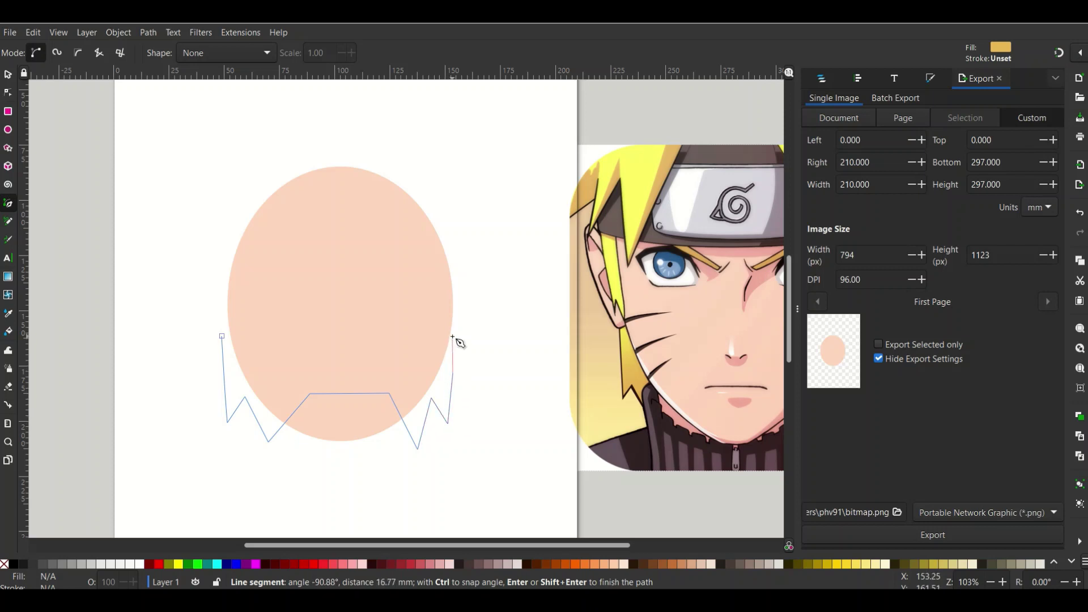
pyautogui.click(453, 334)
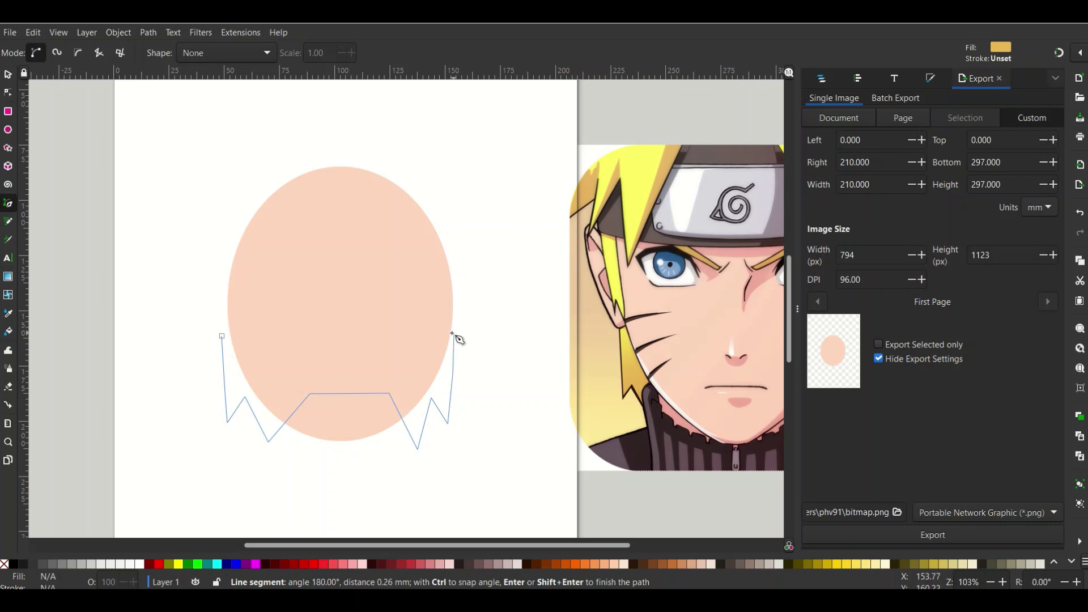
pyautogui.click(423, 290)
pyautogui.click(247, 292)
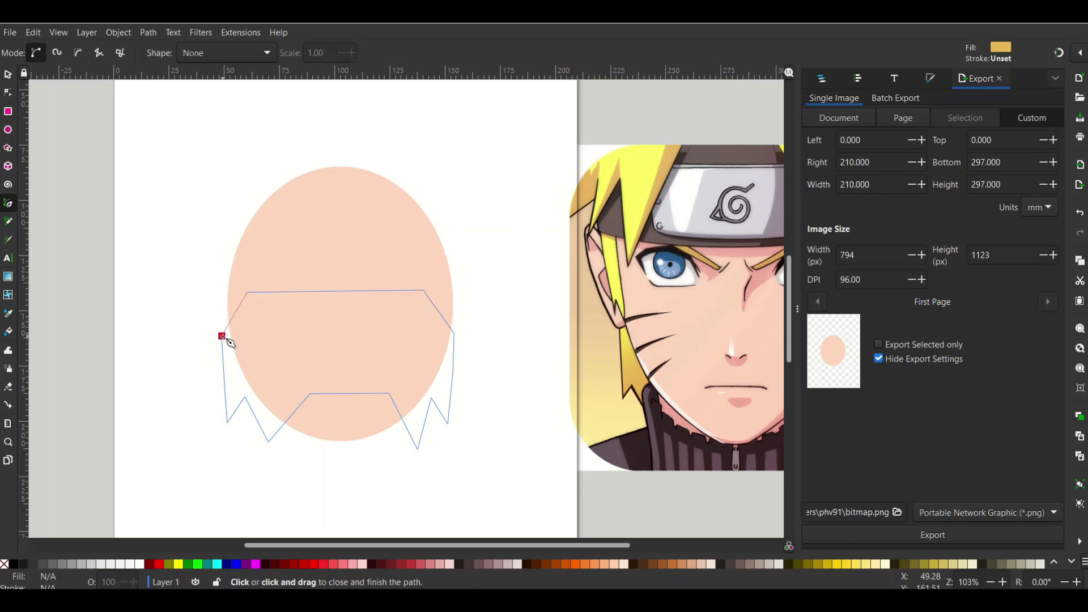
pyautogui.click(222, 336)
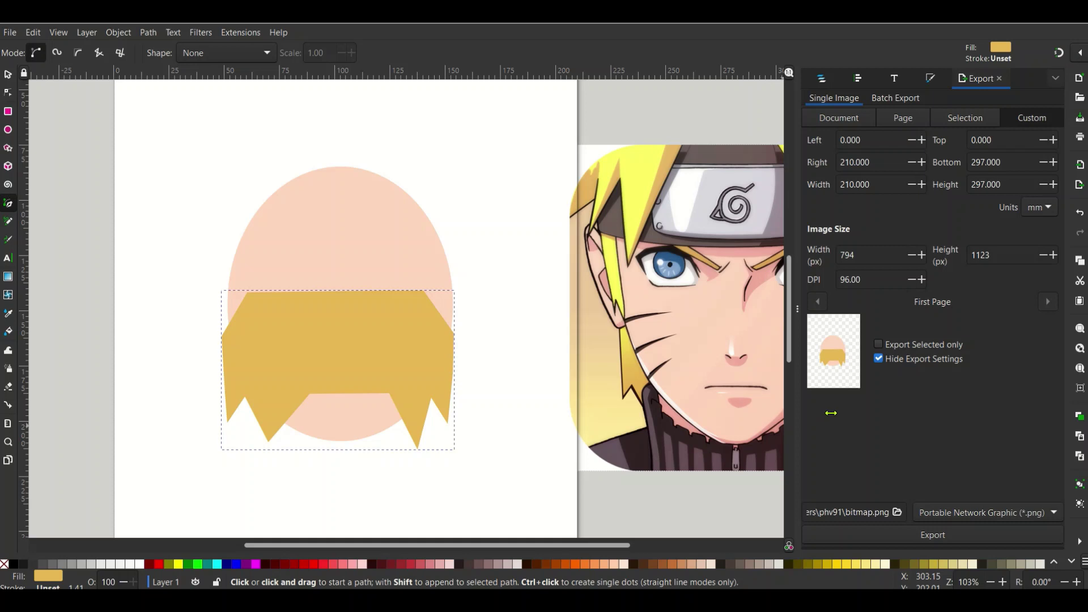
pyautogui.moveTo(796, 418); pyautogui.dragTo(943, 420)
# Step: Move the reference portrait left so it overlaps the page's right edge
pyautogui.click(8, 73)
pyautogui.click(705, 325)
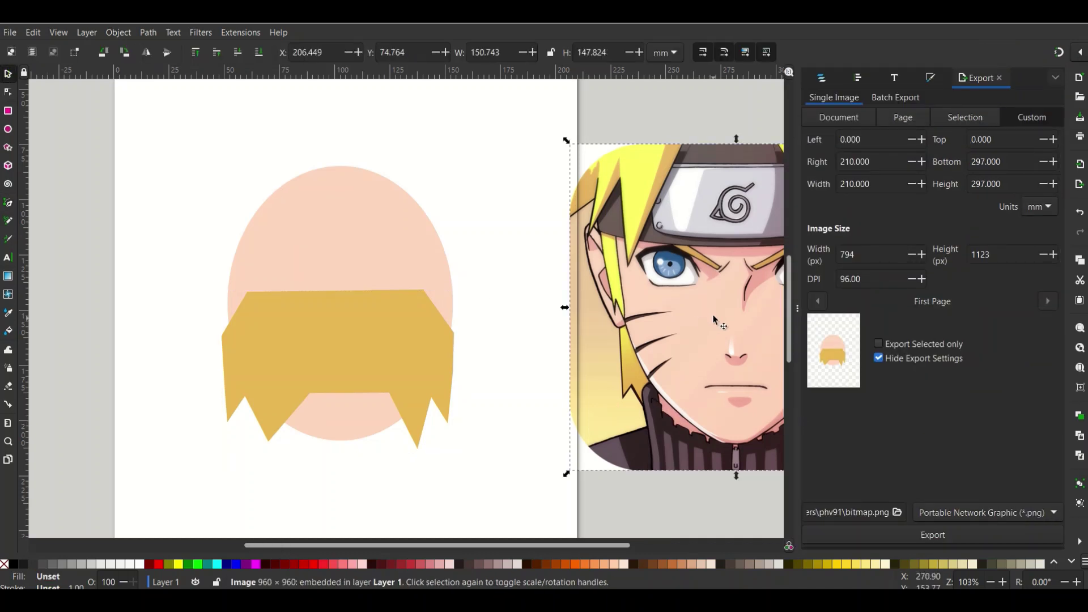
pyautogui.moveTo(716, 318); pyautogui.dragTo(628, 291)
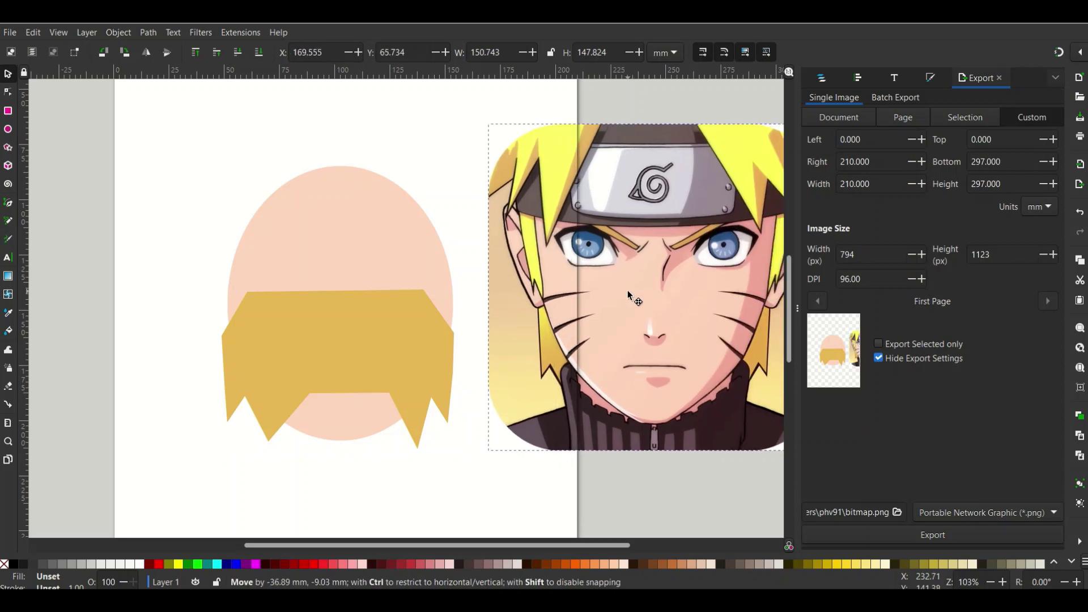
pyautogui.click(462, 274)
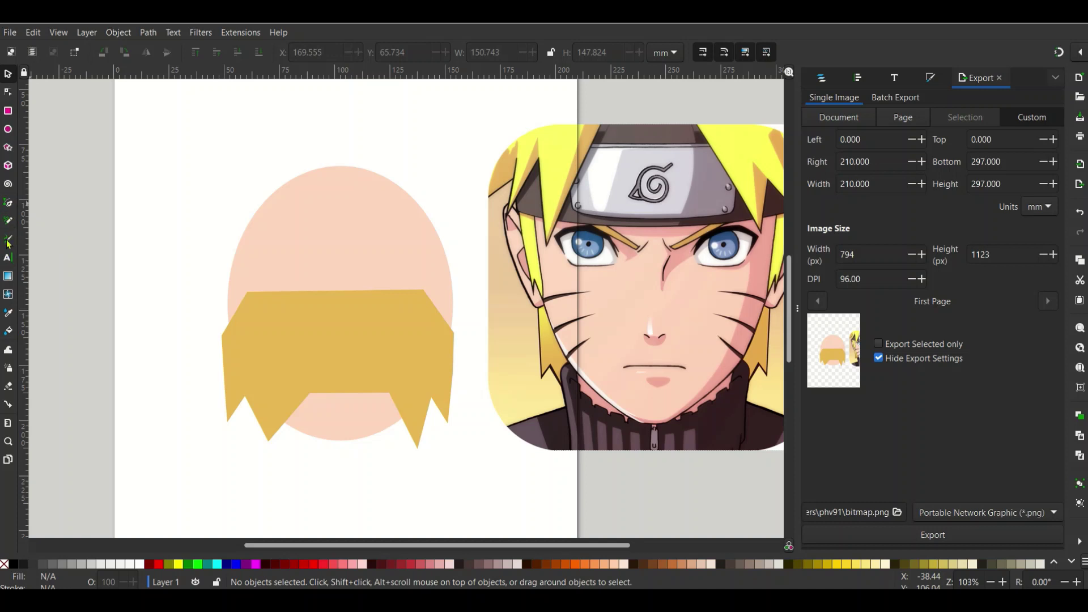
pyautogui.click(9, 313)
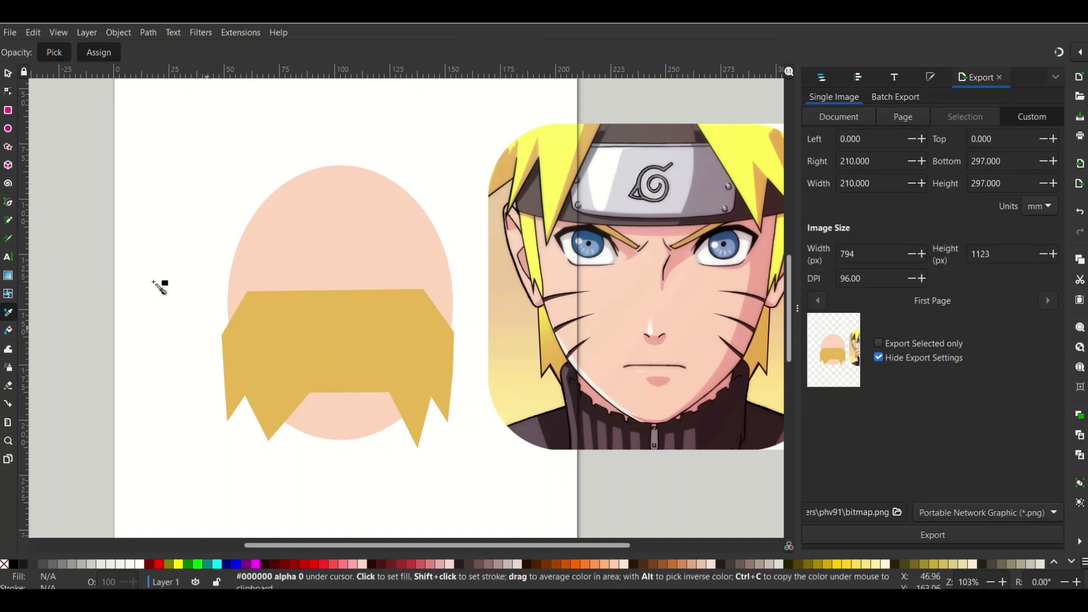
# Step: Draw a closed pink neck outline below the face, inside the hair
pyautogui.click(8, 201)
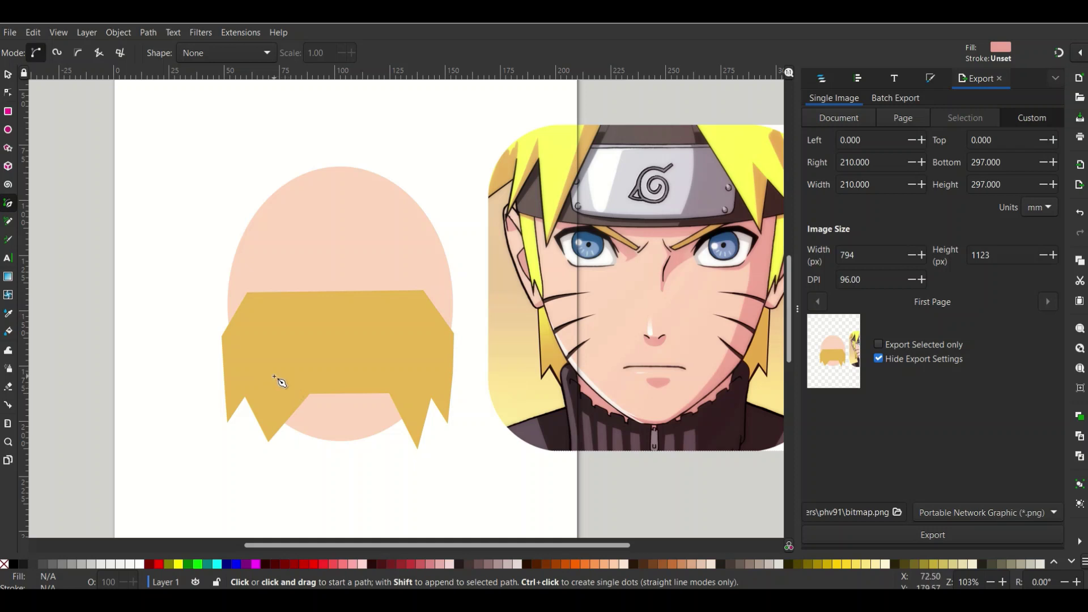
pyautogui.click(275, 376)
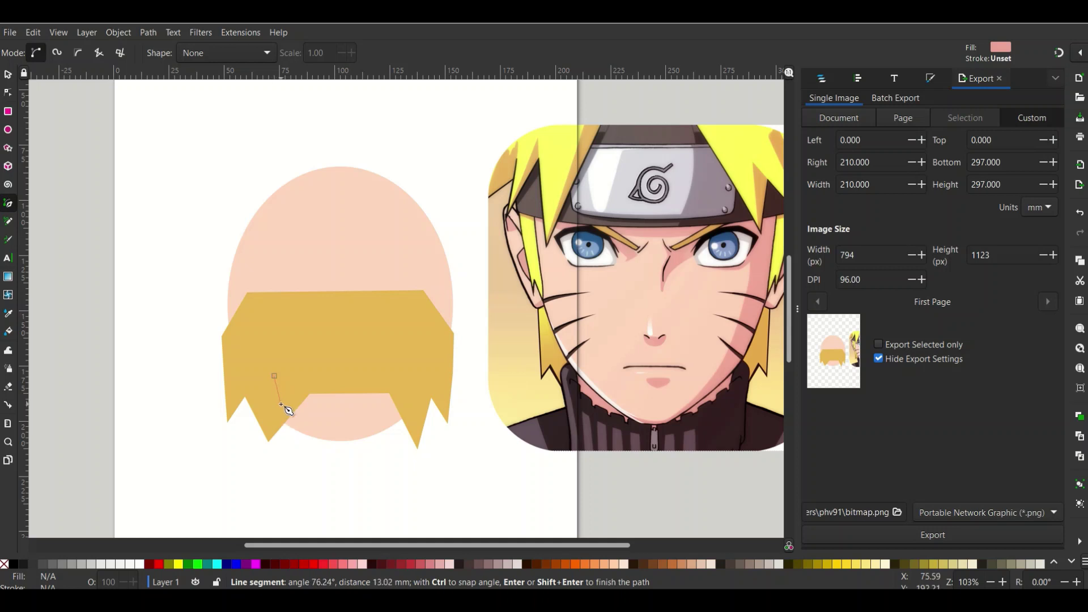
pyautogui.click(281, 440)
pyautogui.click(282, 466)
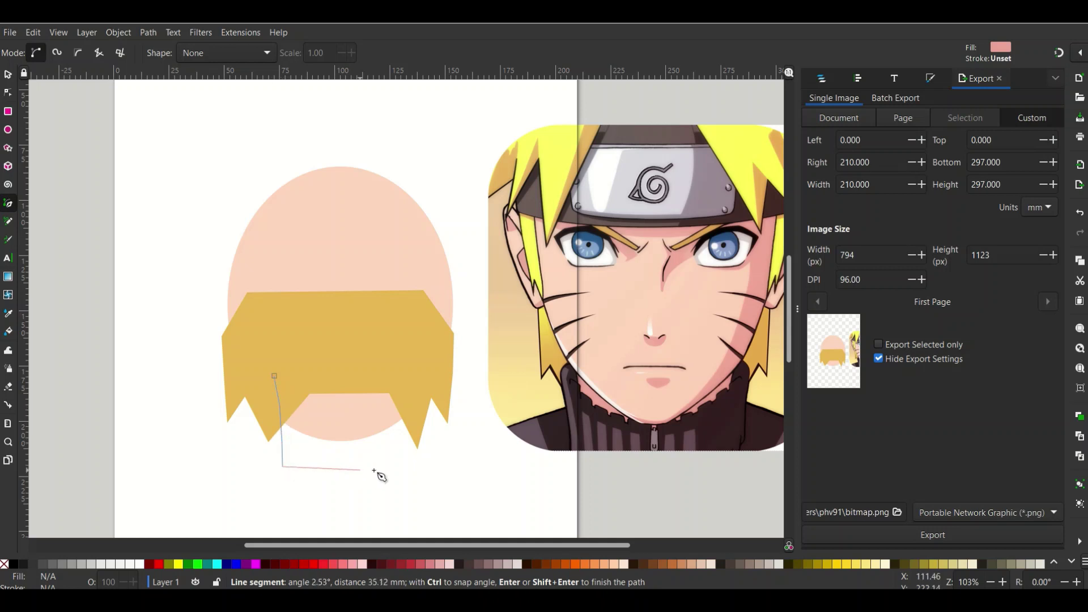
pyautogui.click(359, 469)
pyautogui.click(403, 461)
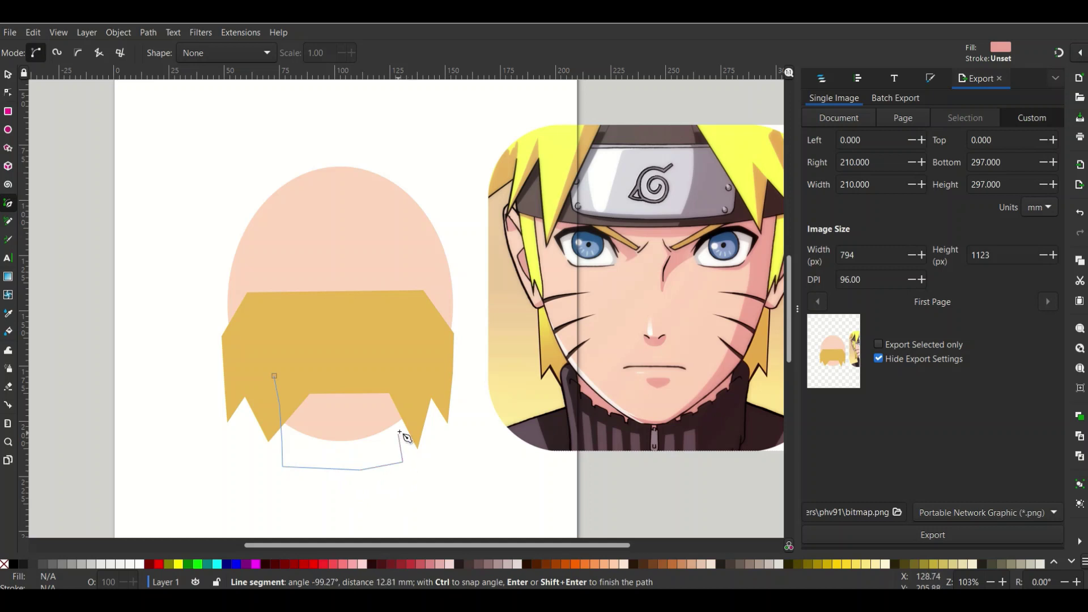
pyautogui.click(406, 368)
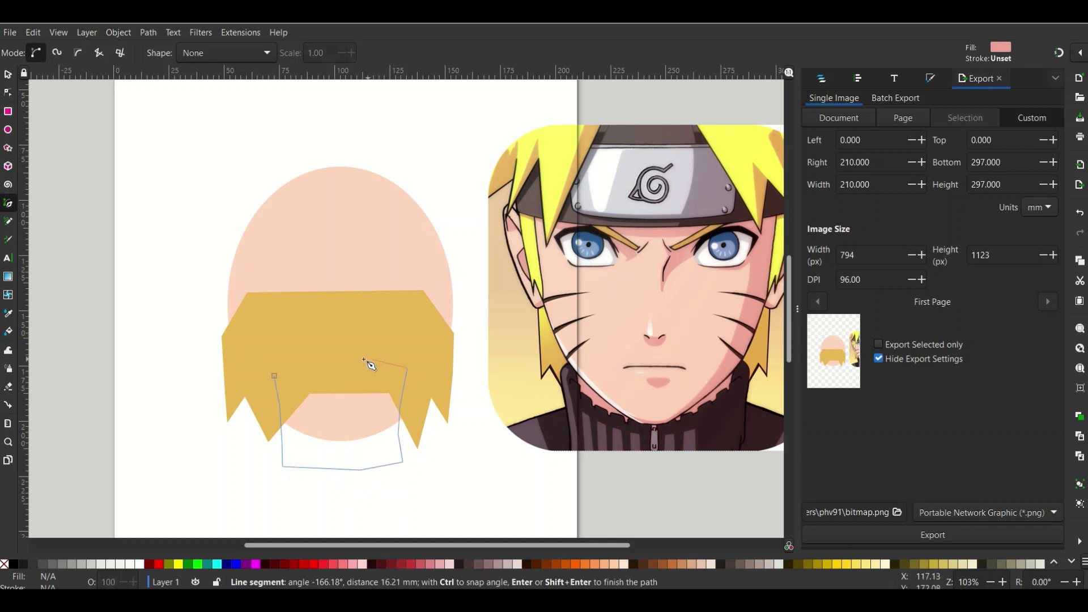
pyautogui.click(275, 377)
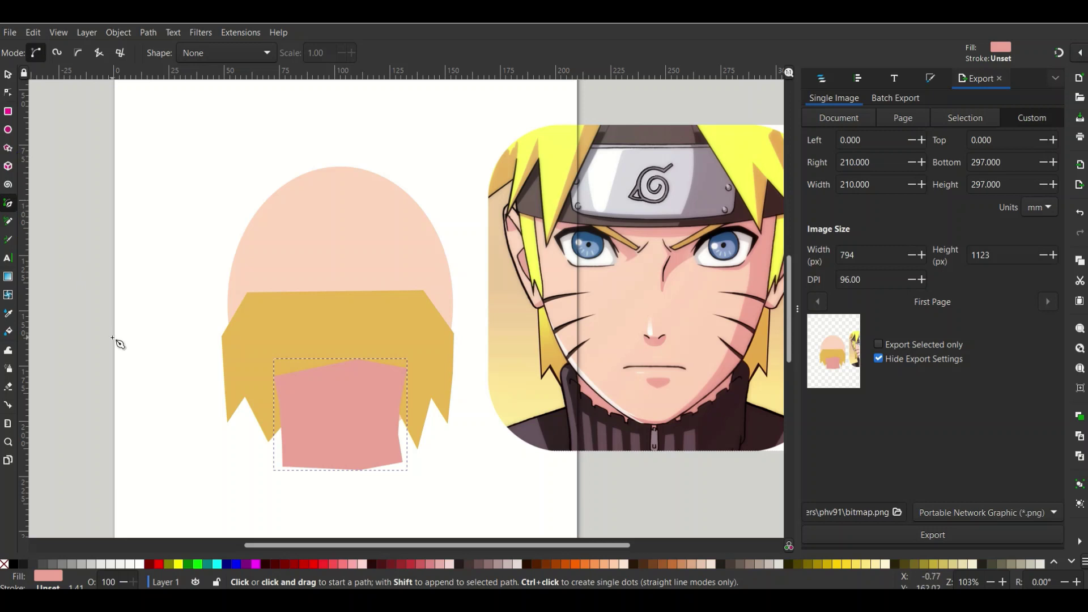
# Step: Try the dark collar colour on the neck, undo it, and deselect
pyautogui.click(8, 74)
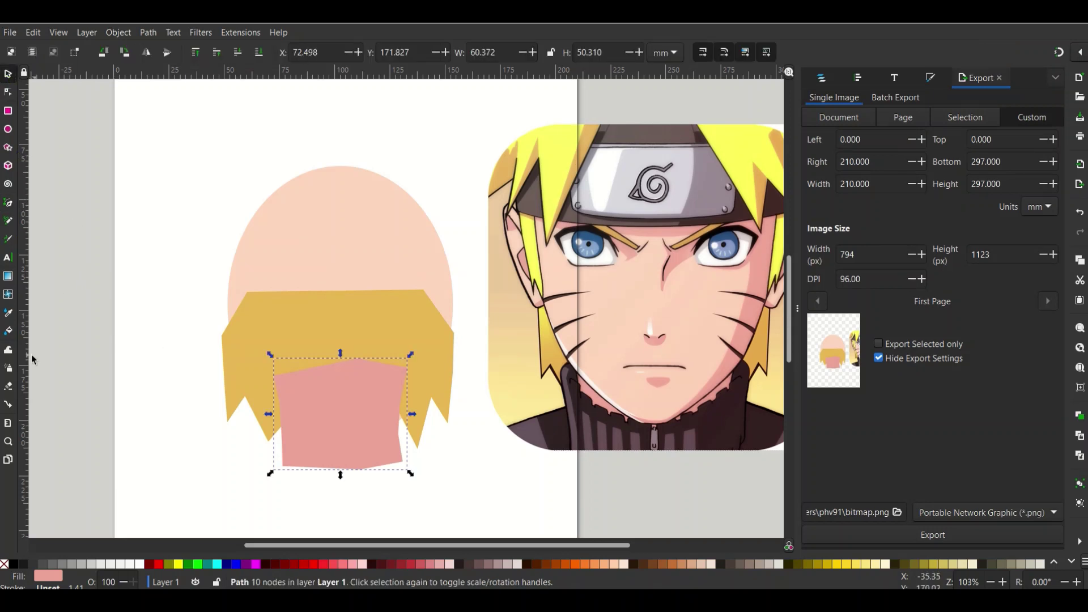
pyautogui.click(8, 313)
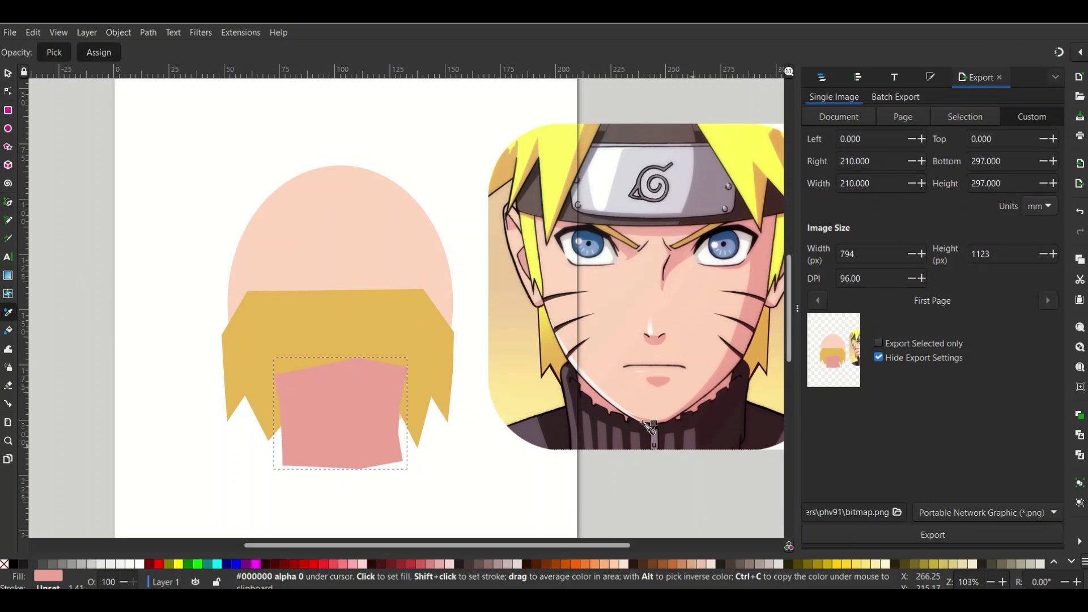
pyautogui.click(590, 406)
pyautogui.hotkey('ctrl', 'z')
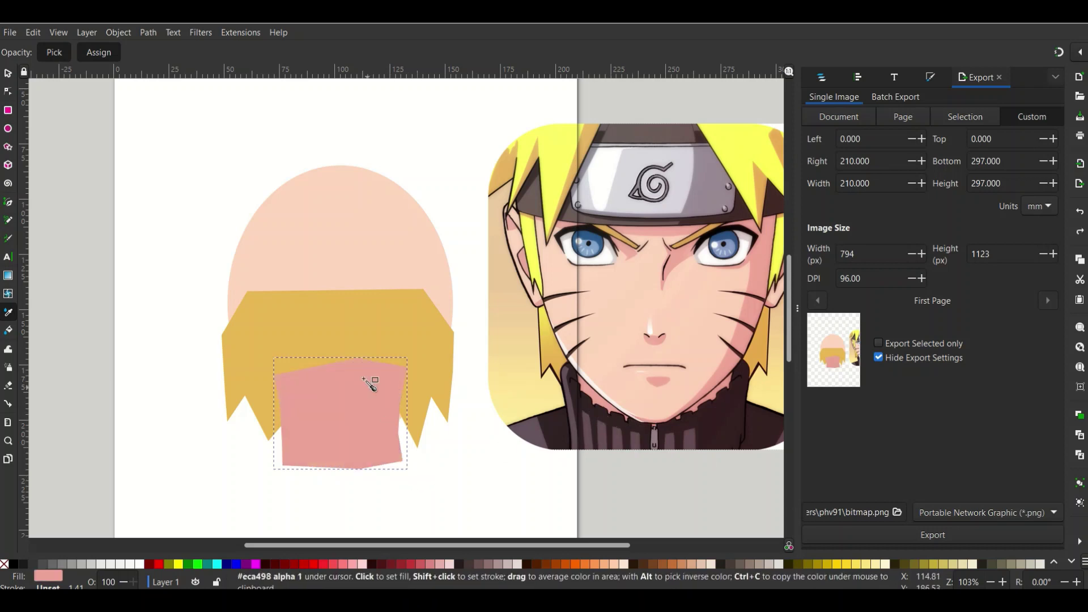
pyautogui.click(8, 74)
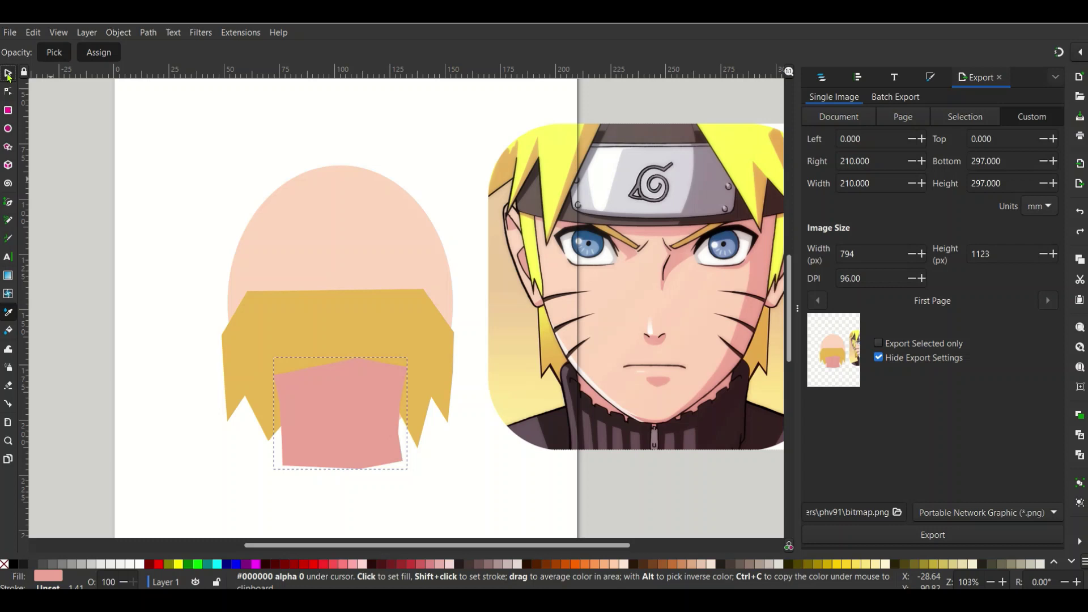
pyautogui.click(172, 252)
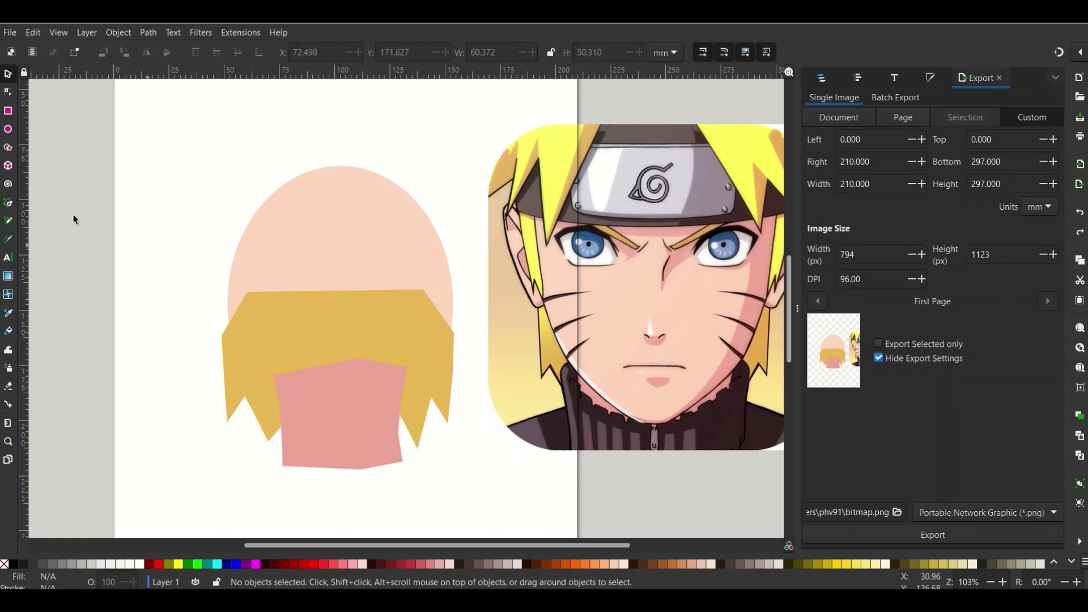
pyautogui.click(8, 315)
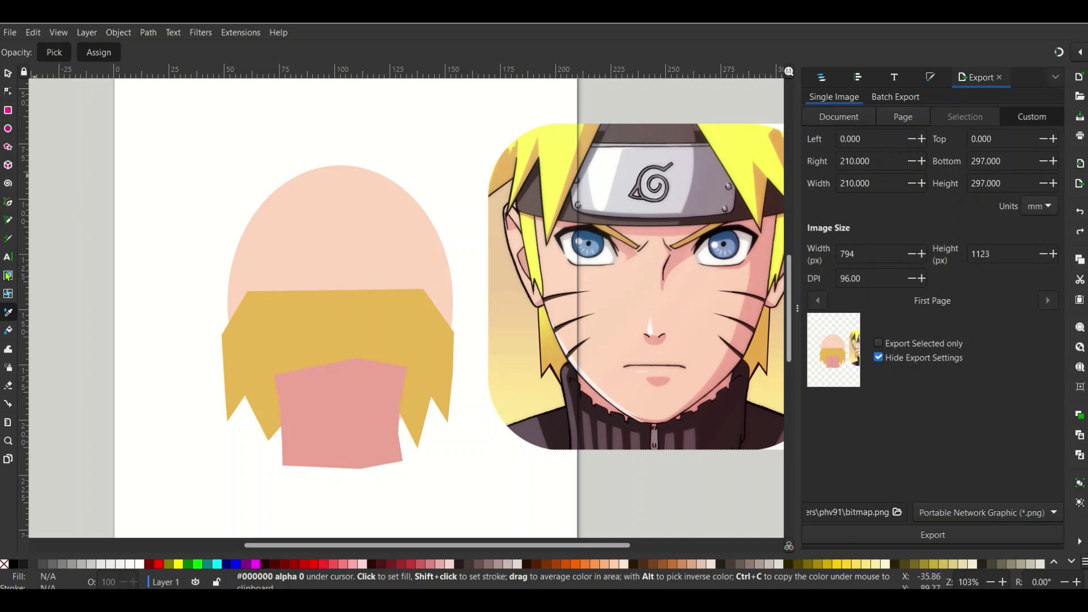
# Step: Trace the left side and chin edge of a dark shape around the lower face
pyautogui.click(9, 203)
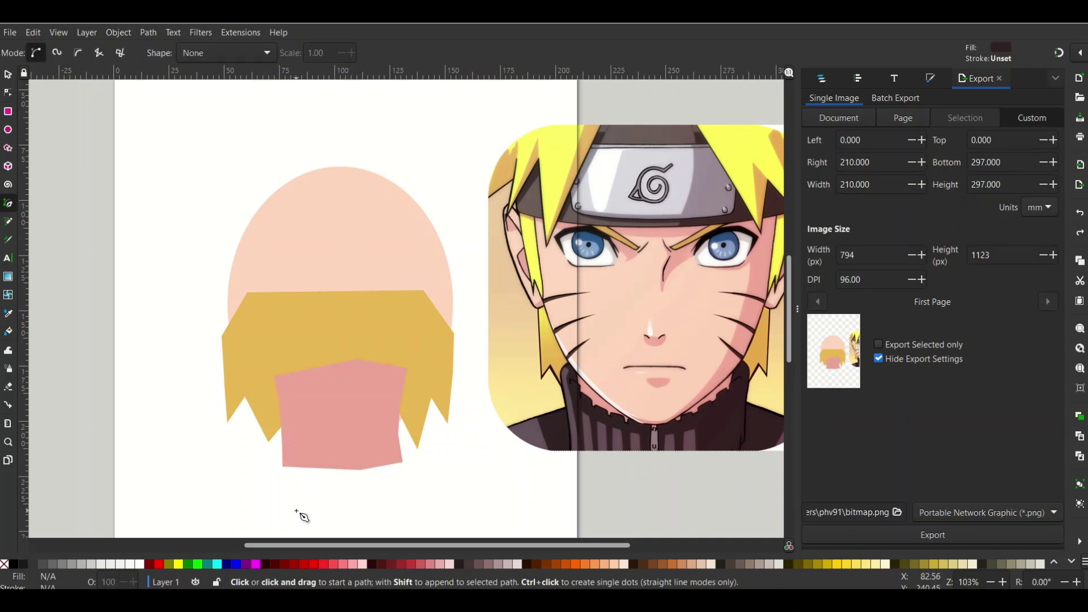
pyautogui.click(254, 496)
pyautogui.click(269, 456)
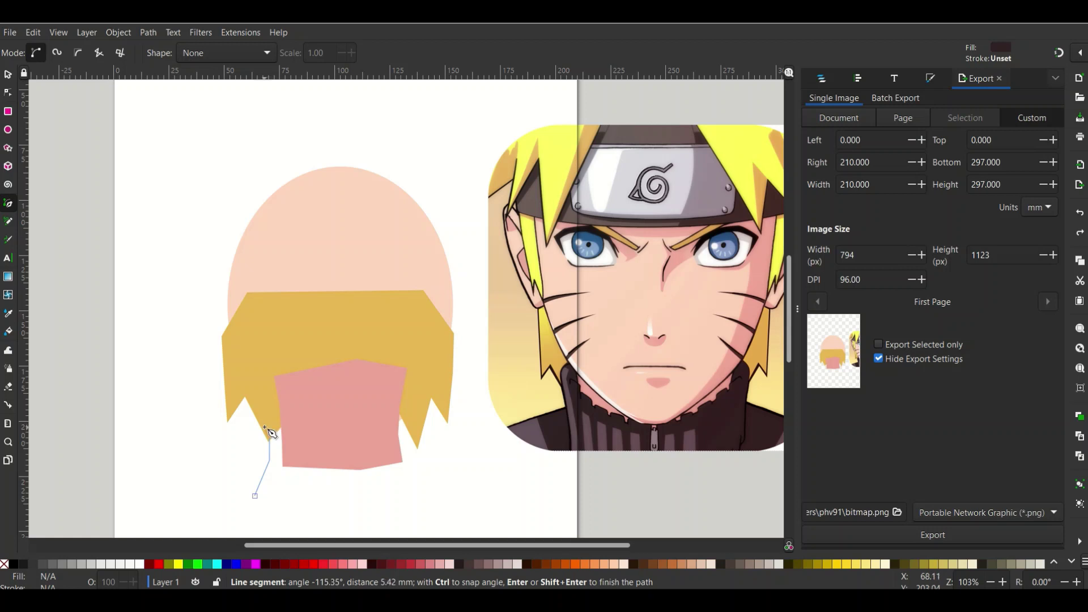
pyautogui.click(265, 428)
pyautogui.click(275, 406)
pyautogui.click(301, 407)
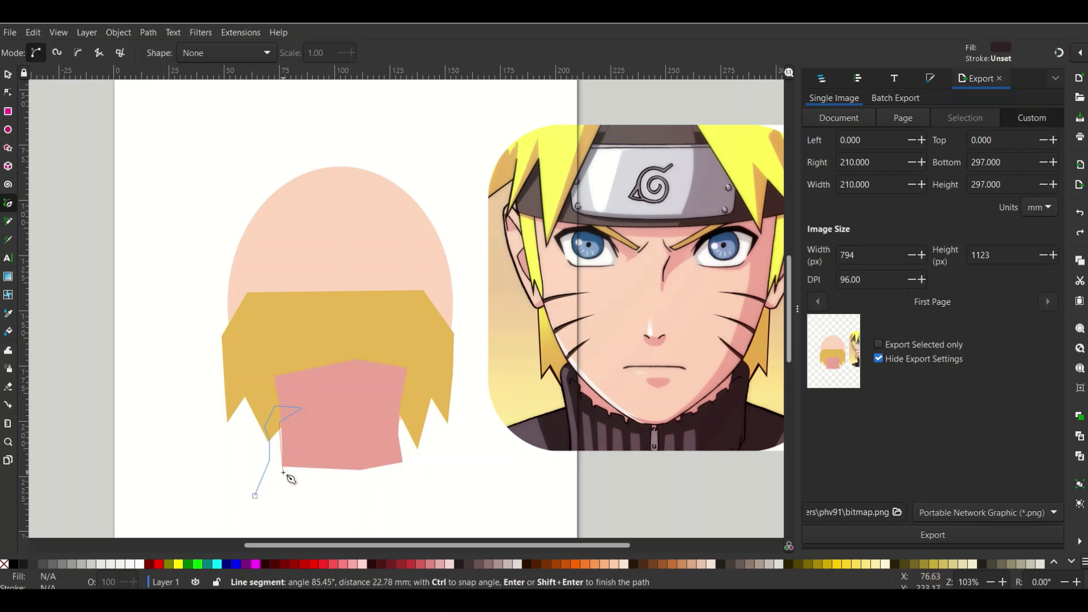
pyautogui.click(283, 472)
pyautogui.click(347, 482)
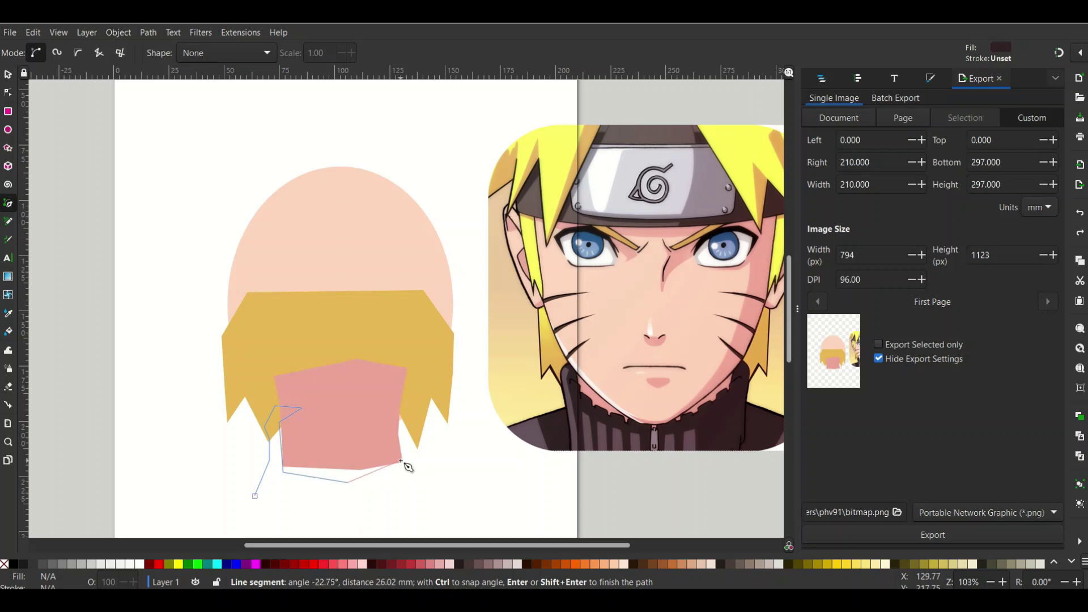
# Step: Finish the dark #312224 shape's right and bottom edges, closing it with a black stroke
pyautogui.click(400, 462)
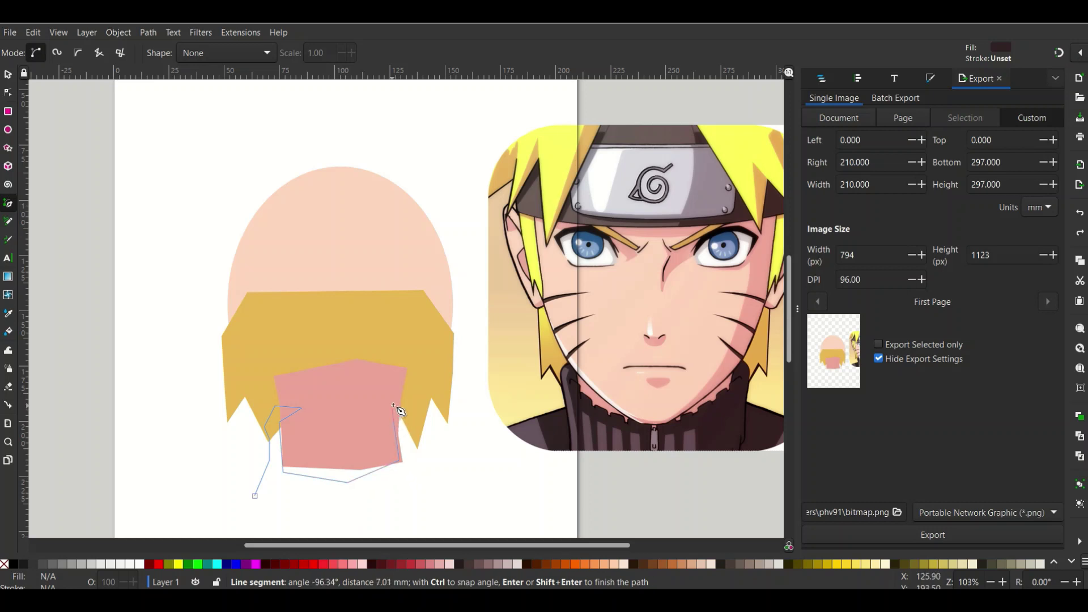
pyautogui.click(386, 405)
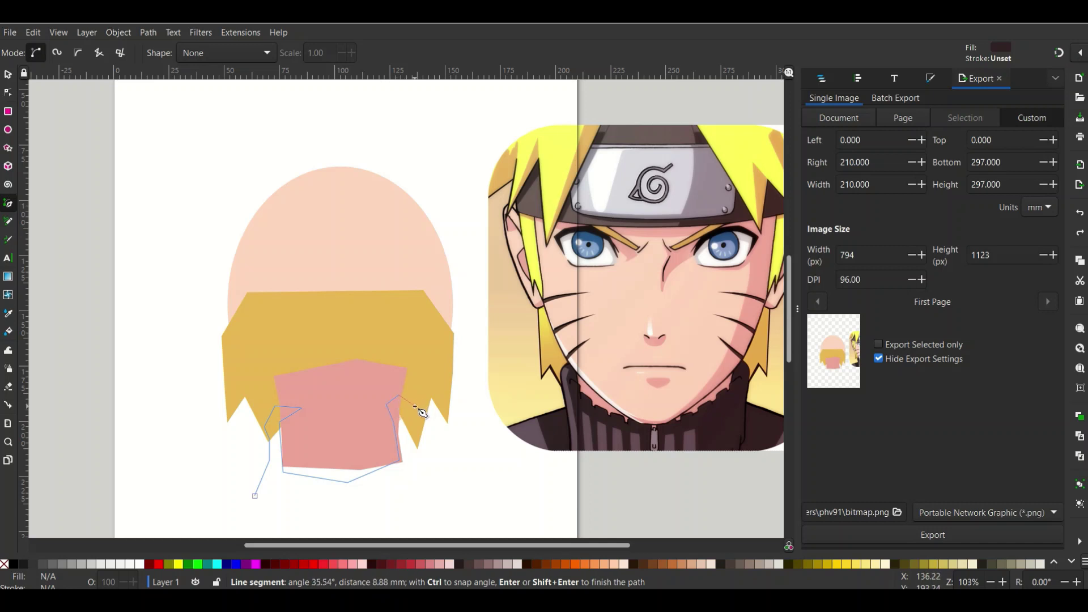
pyautogui.click(408, 406)
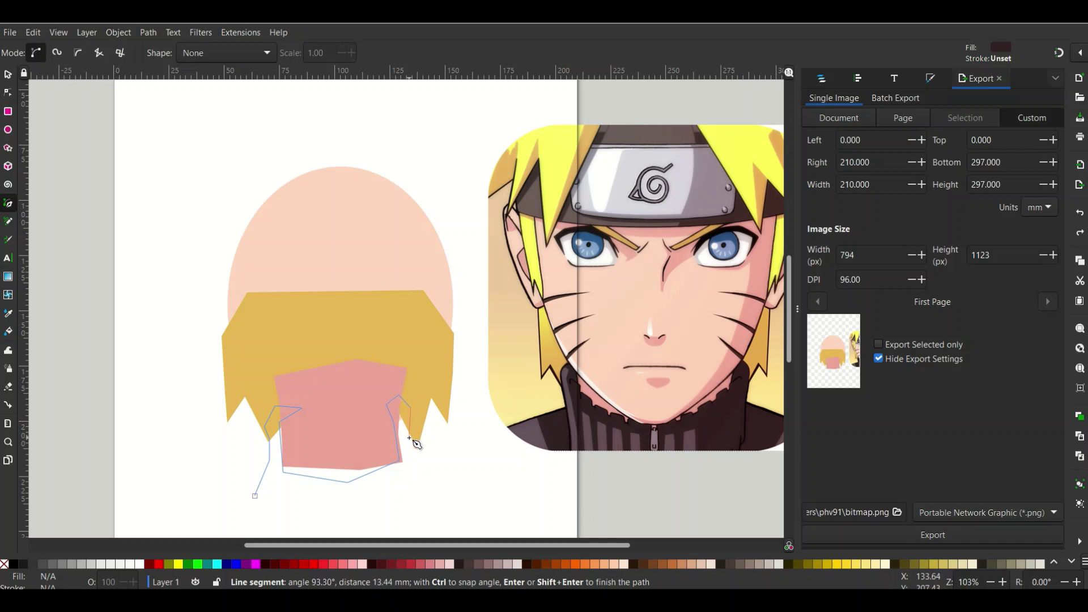
pyautogui.click(412, 487)
pyautogui.click(406, 507)
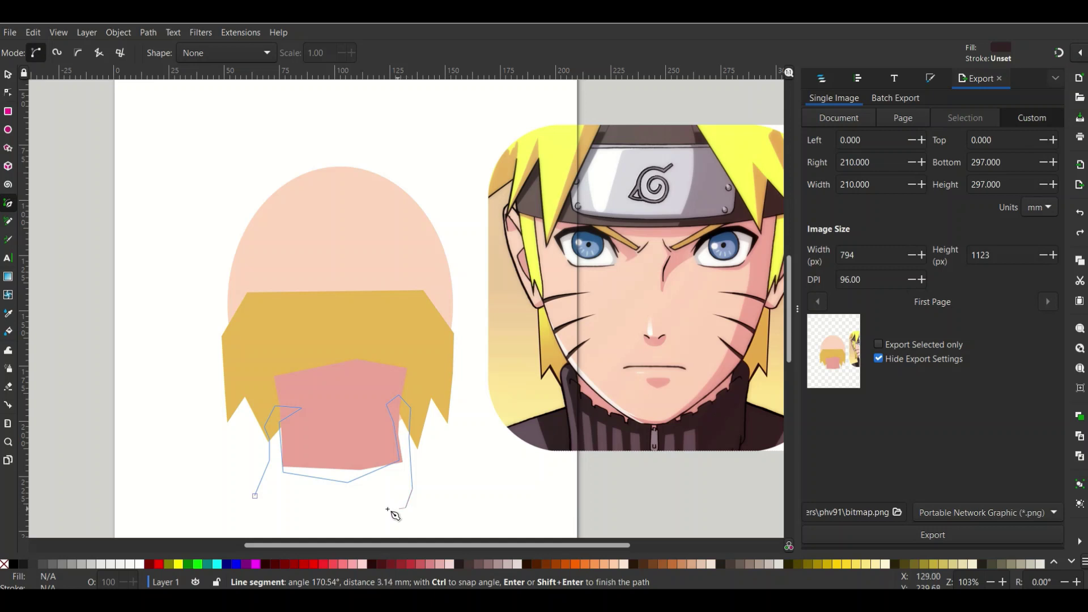
pyautogui.click(295, 514)
pyautogui.click(256, 496)
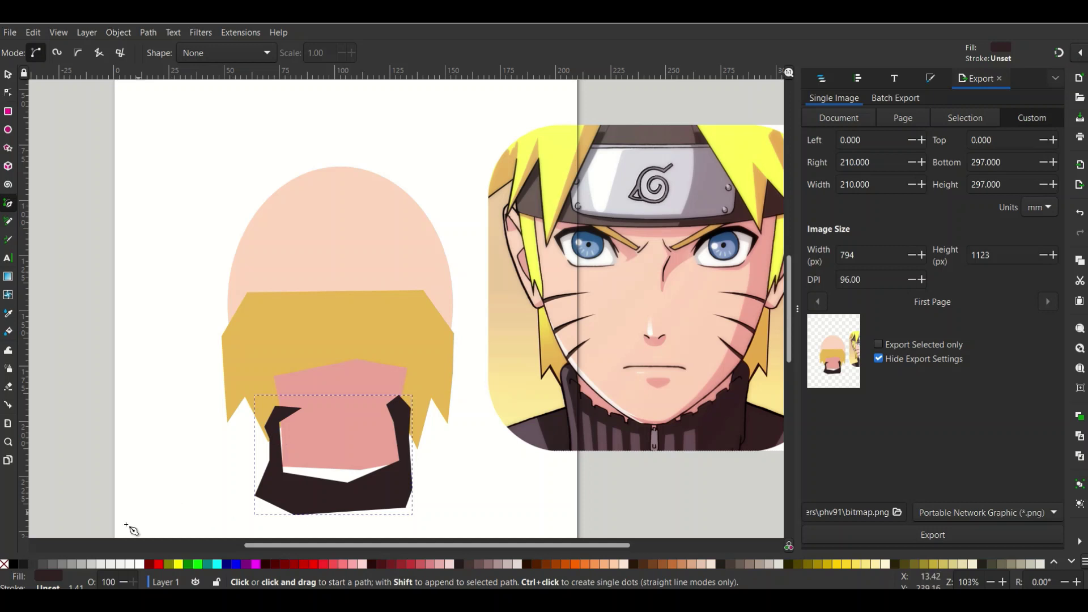
pyautogui.keyDown('shift'); pyautogui.click(14, 564); pyautogui.keyUp('shift')
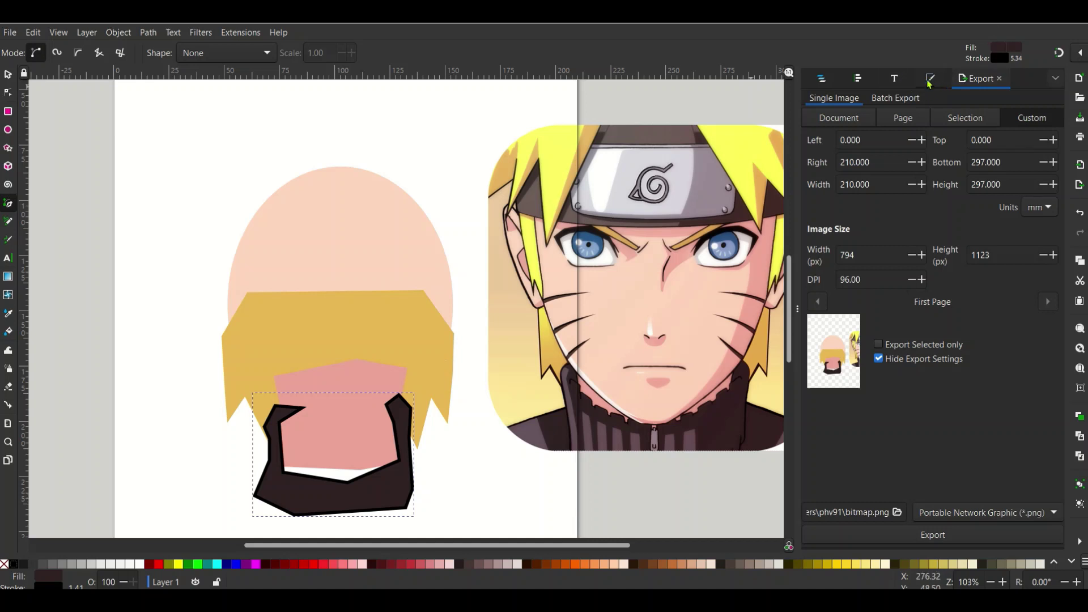
pyautogui.click(927, 80)
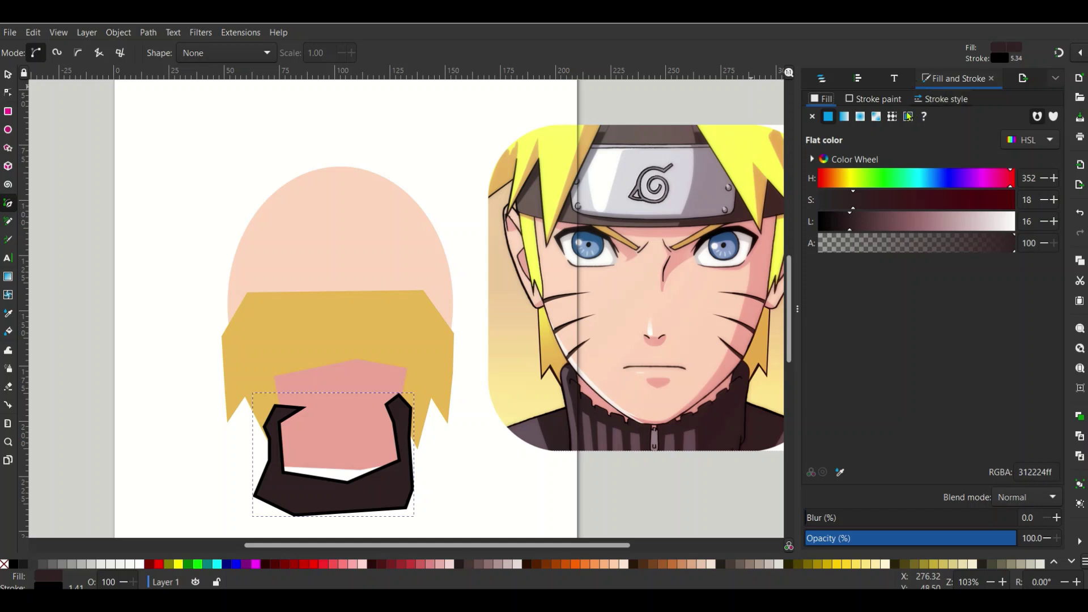
# Step: Set the dark shape's stroke width to 0.800 mm in Stroke style
pyautogui.click(927, 101)
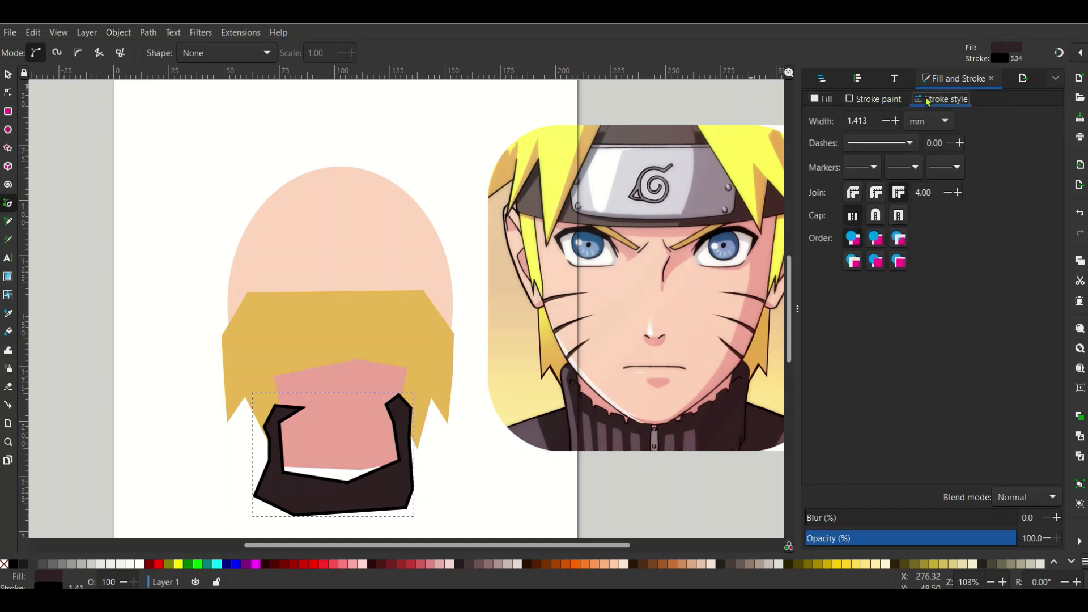
pyautogui.click(886, 122)
pyautogui.moveTo(871, 121); pyautogui.dragTo(831, 131)
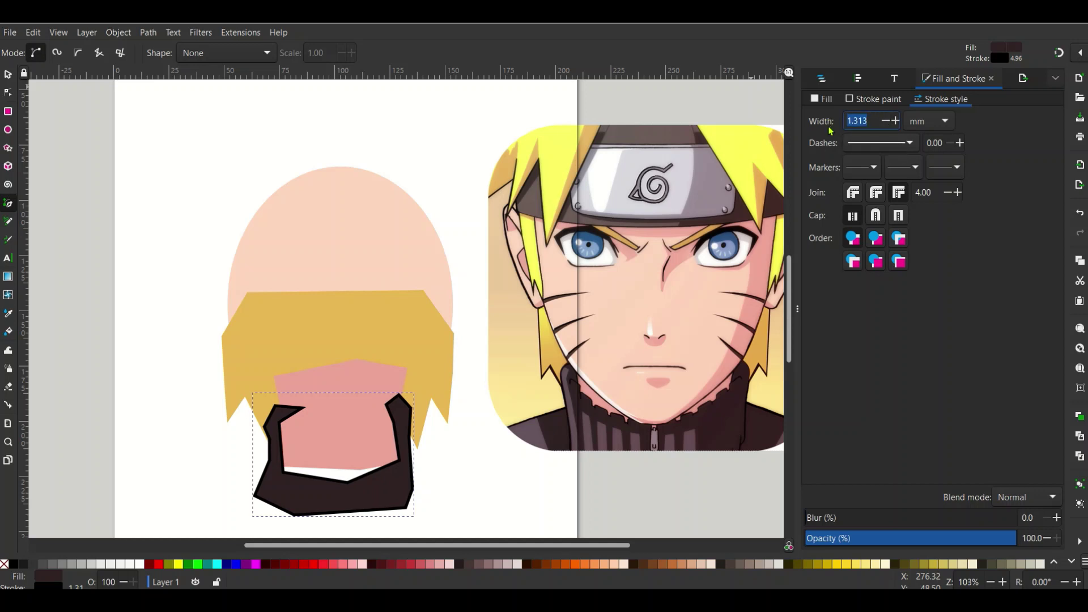
pyautogui.write('1')
pyautogui.press('Return')
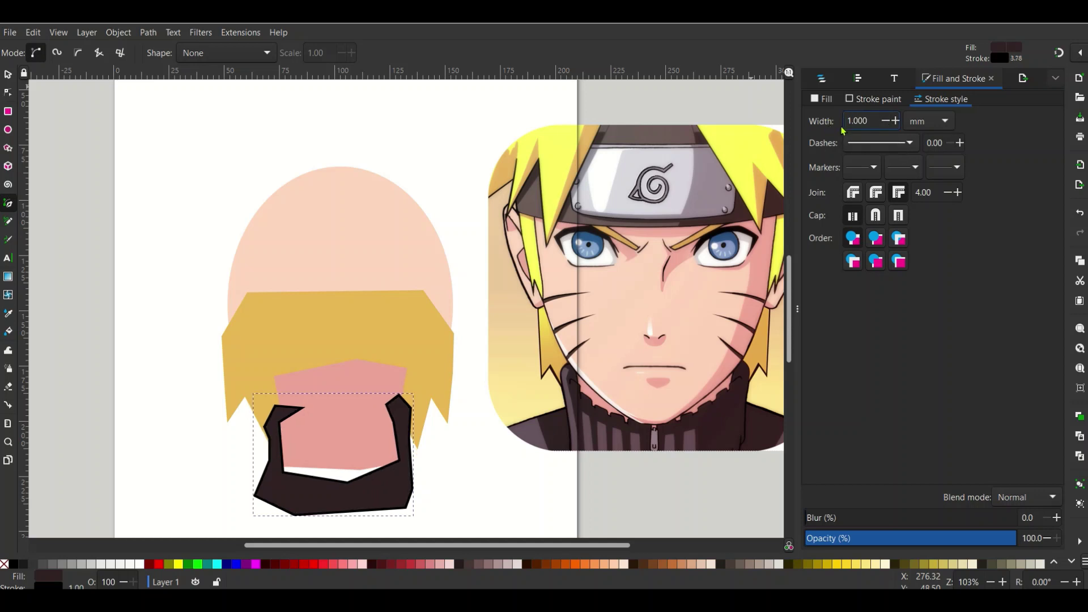
pyautogui.moveTo(873, 122); pyautogui.dragTo(829, 124)
pyautogui.write('0.8')
pyautogui.press('Return')
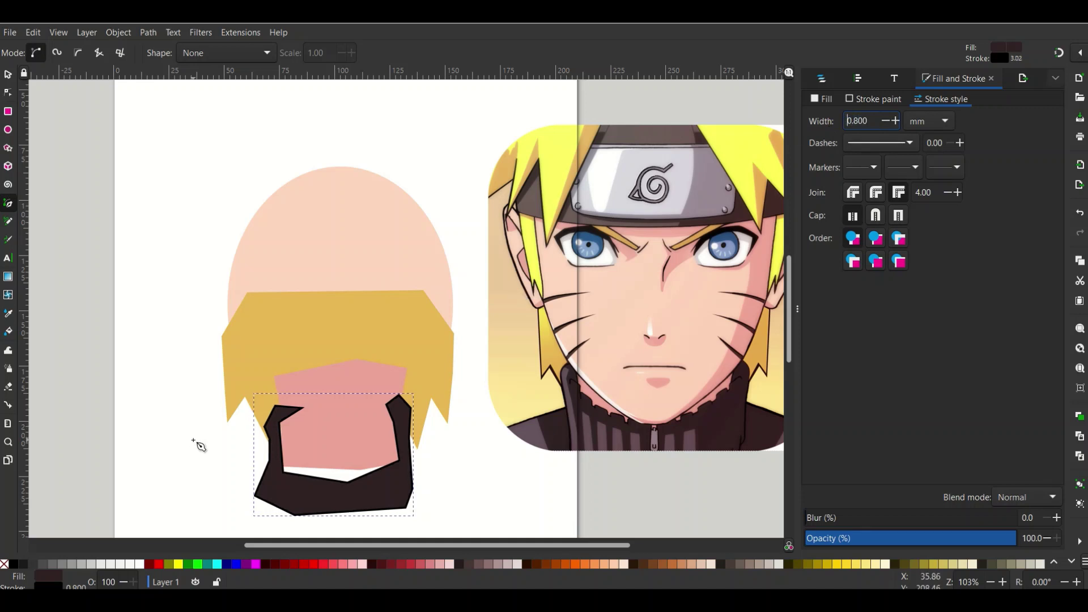
# Step: Draw a short stray line beside the collar and undo it
pyautogui.click(193, 440)
pyautogui.doubleClick(222, 463)
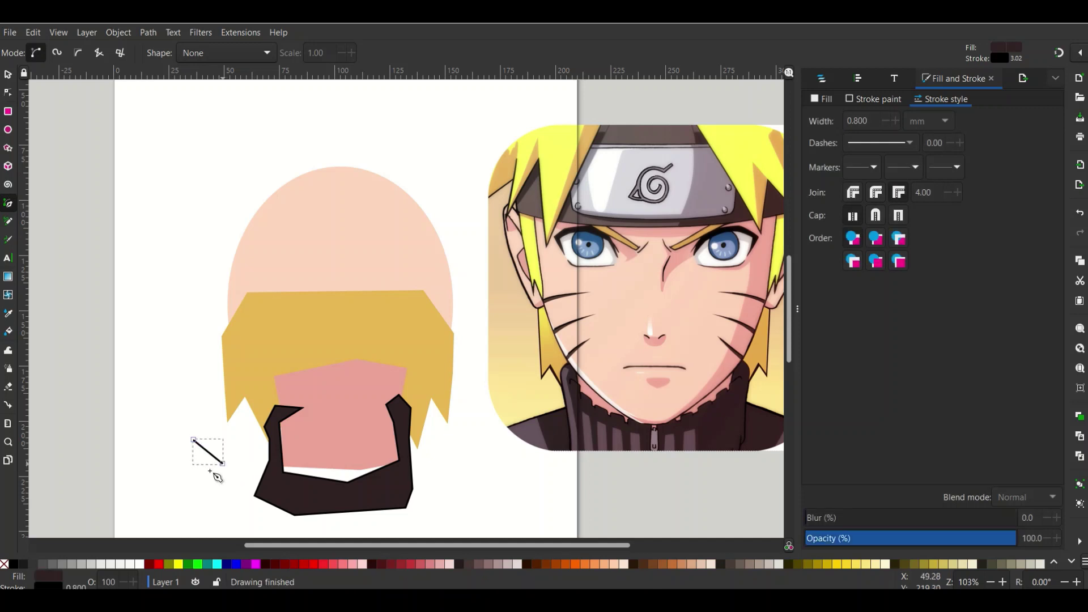
pyautogui.hotkey('ctrl', 'z')
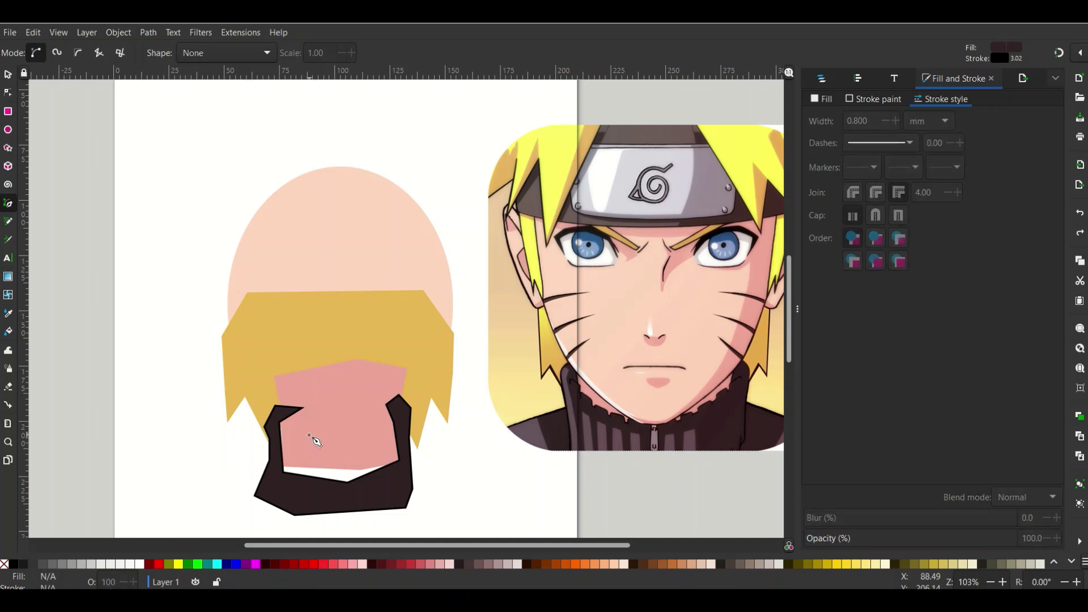
pyautogui.scroll(2, 363, 453)
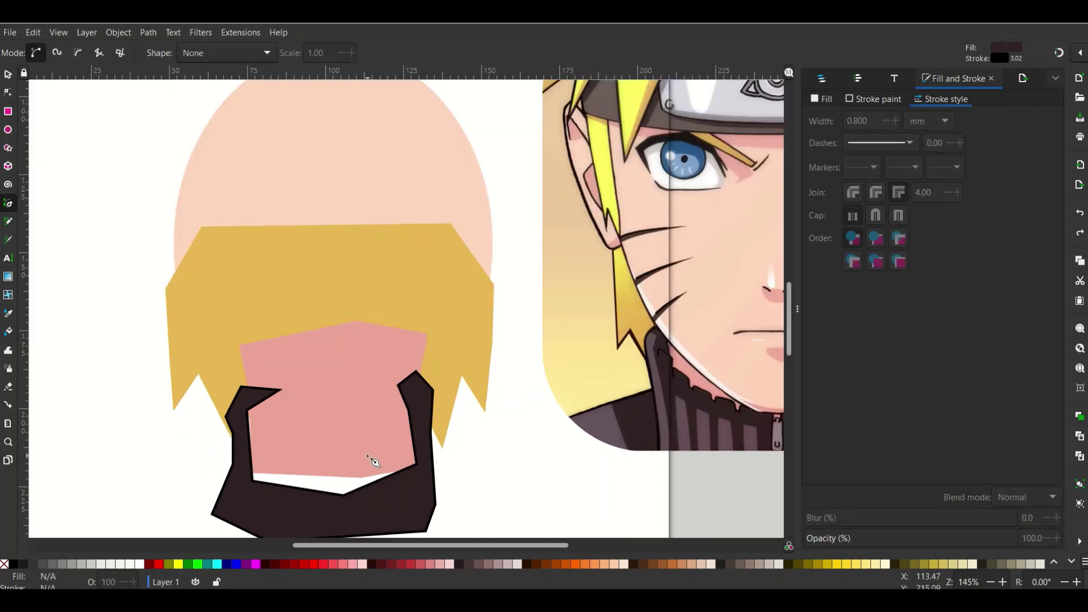
pyautogui.scroll(-2, 371, 459)
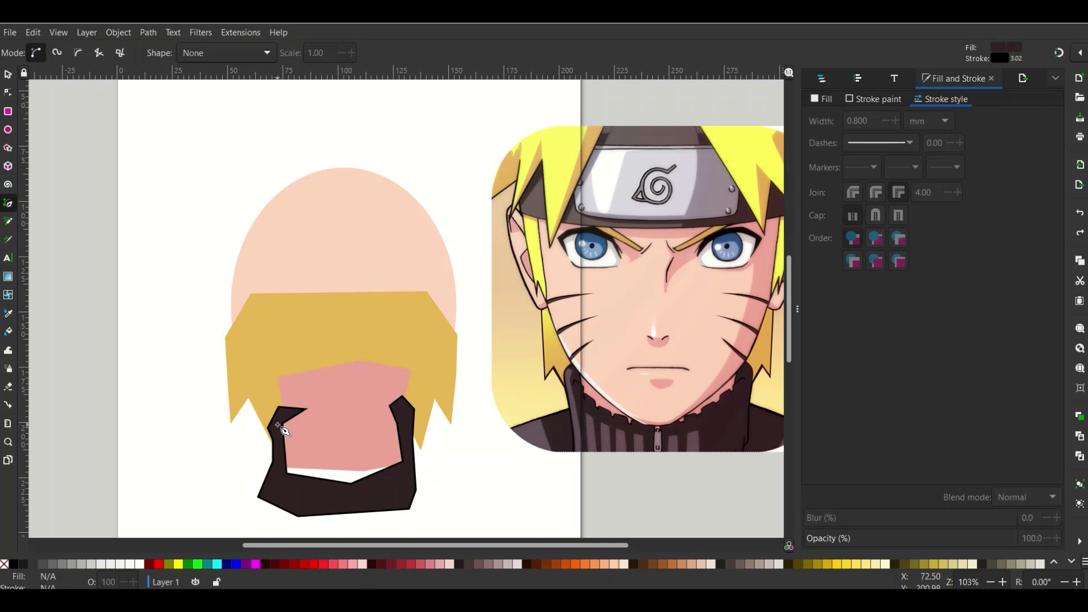
# Step: Trace the collar's notched zigzag top edge from its upper-left corner rightward
pyautogui.click(278, 424)
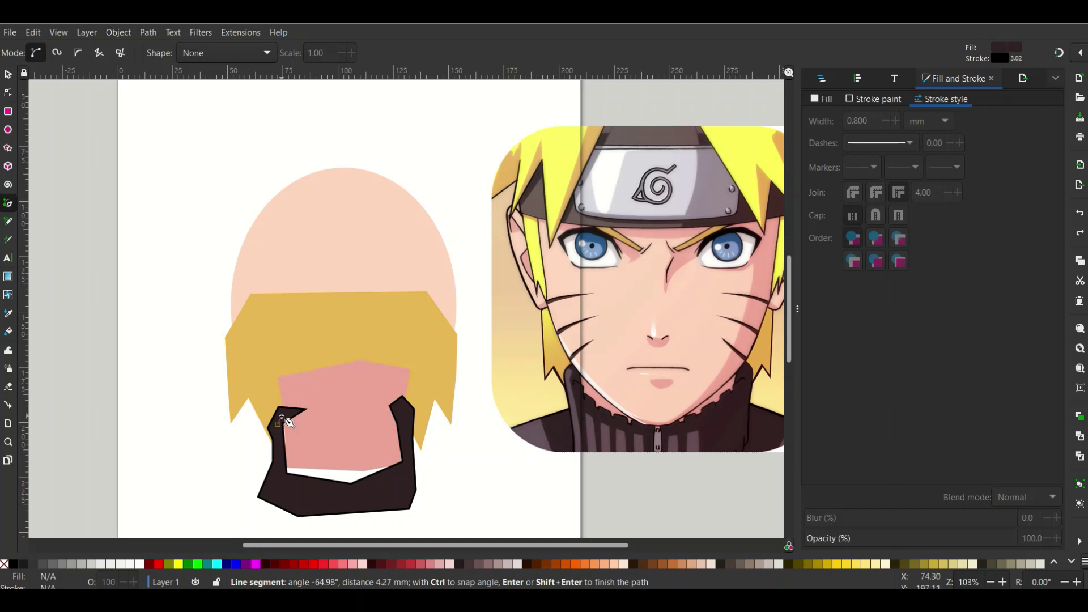
pyautogui.click(283, 417)
pyautogui.click(293, 430)
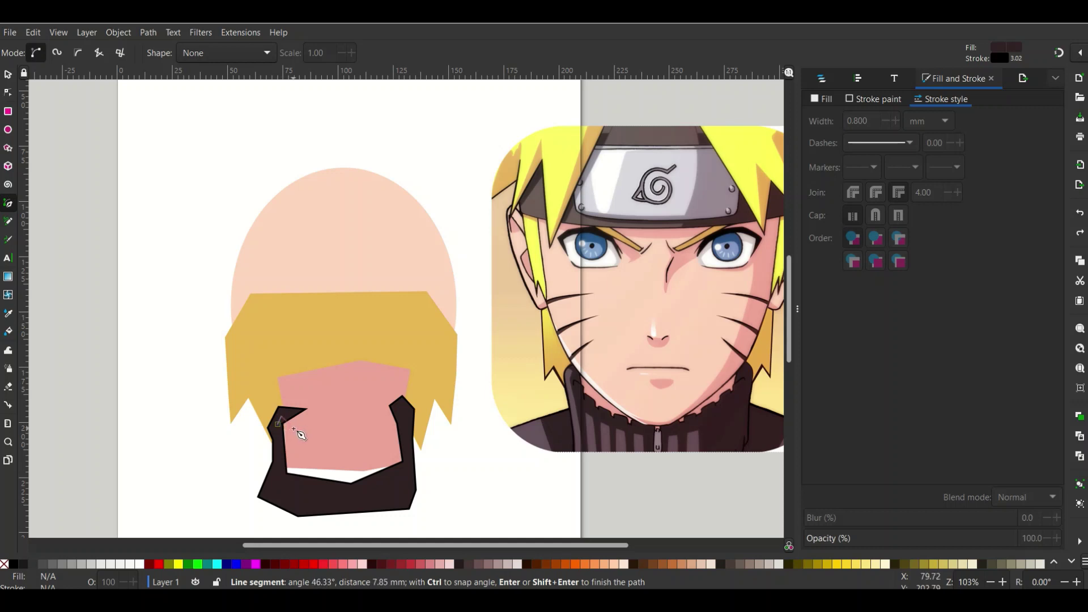
pyautogui.click(292, 436)
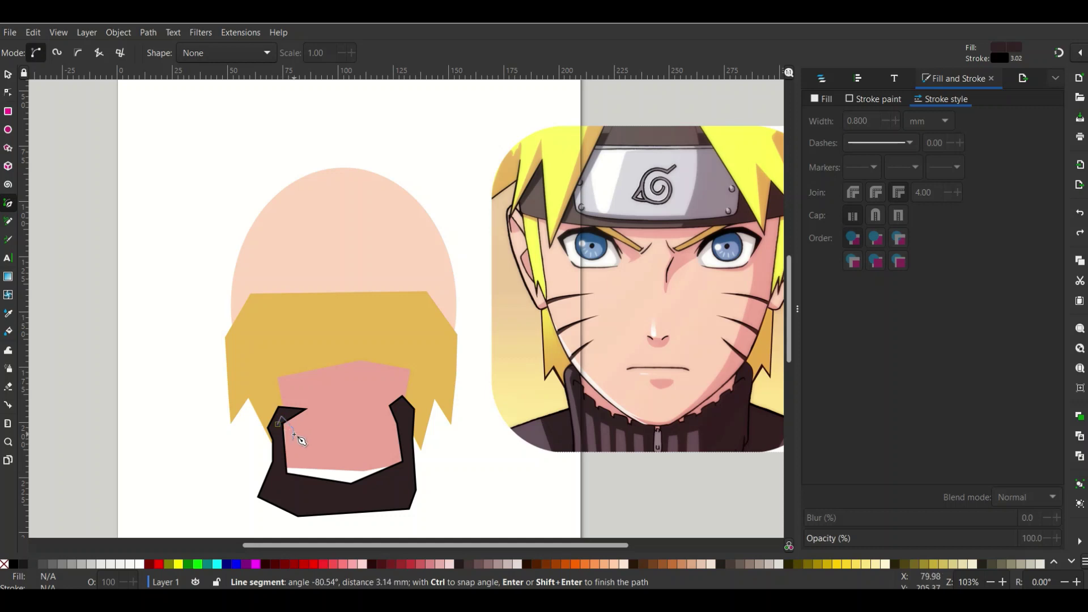
pyautogui.click(306, 437)
pyautogui.click(311, 441)
pyautogui.click(322, 440)
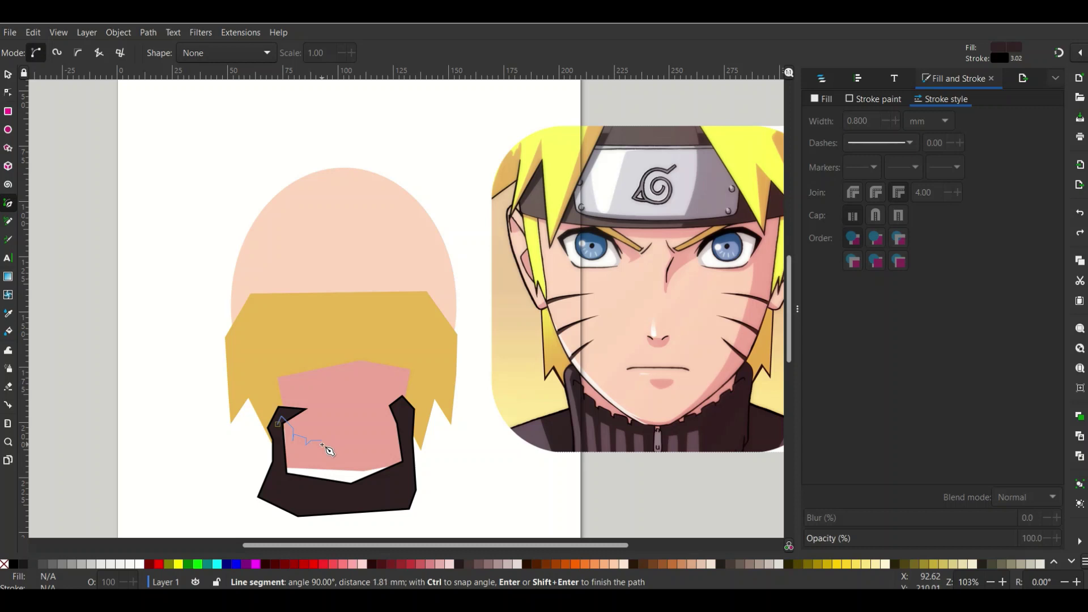
pyautogui.click(326, 445)
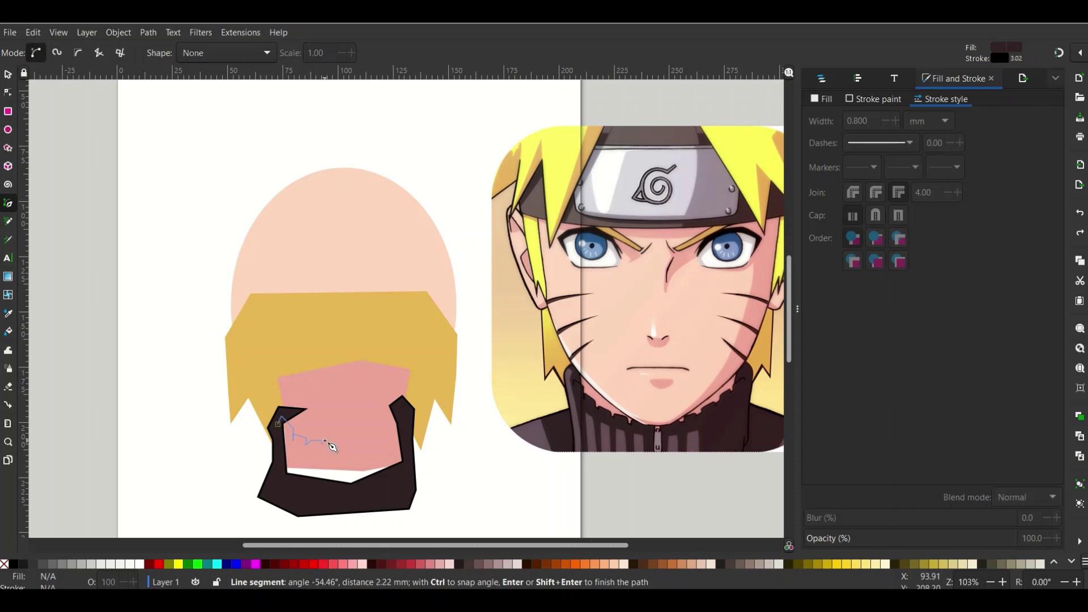
pyautogui.click(340, 440)
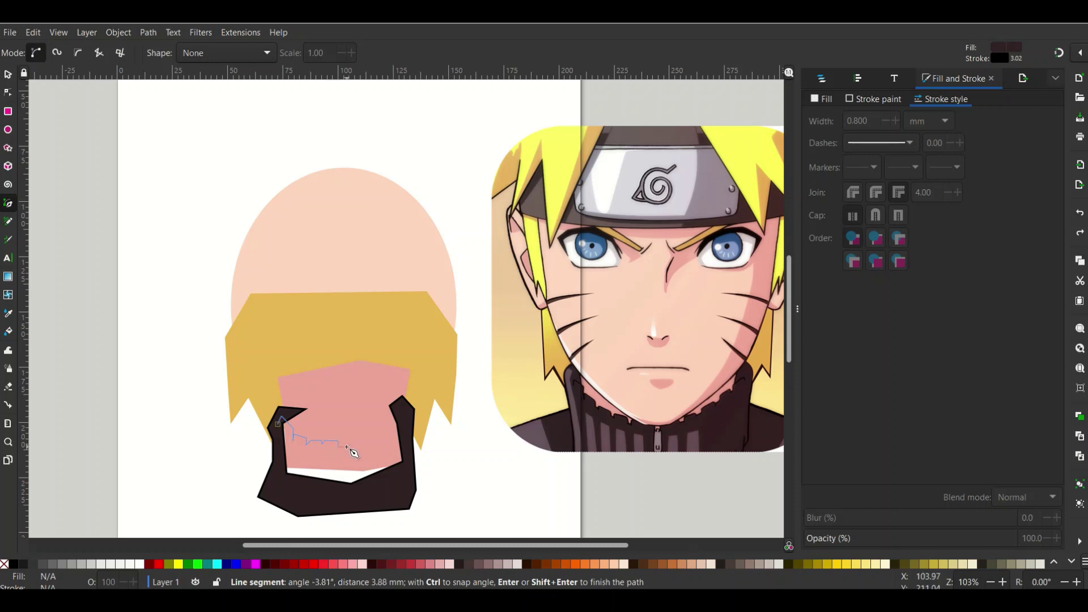
pyautogui.click(356, 440)
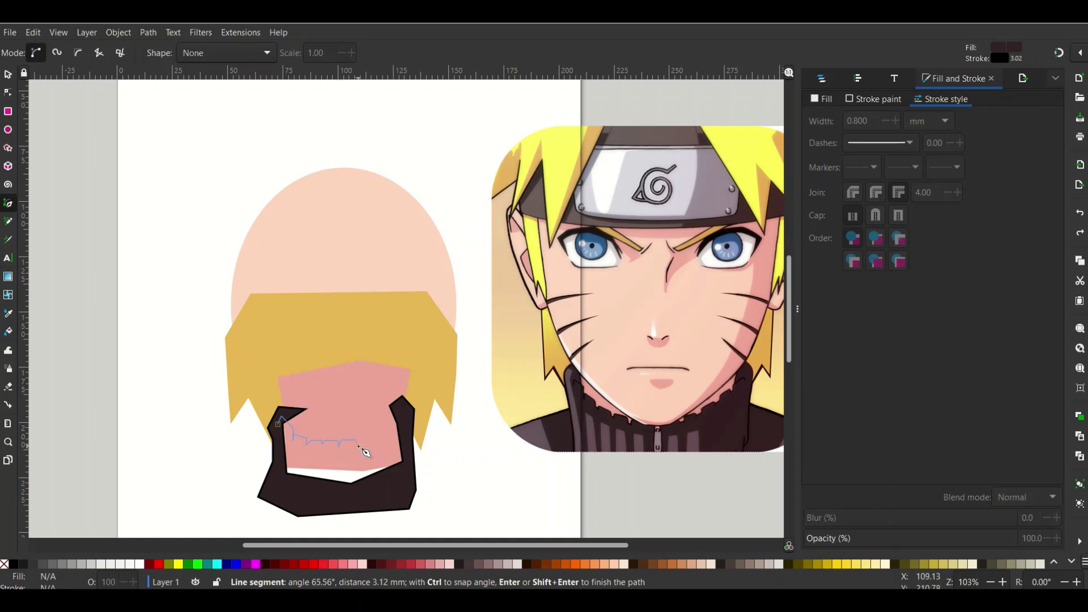
pyautogui.click(360, 444)
pyautogui.click(362, 438)
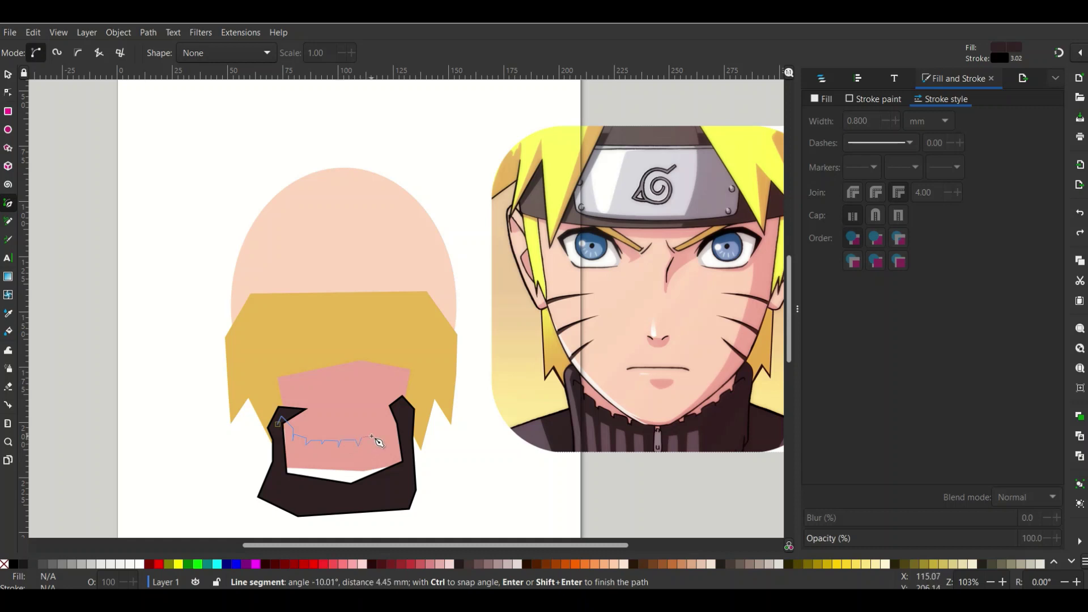
# Step: Finish the collar outline down the right side and along the bottom, closing it
pyautogui.click(380, 441)
pyautogui.click(388, 428)
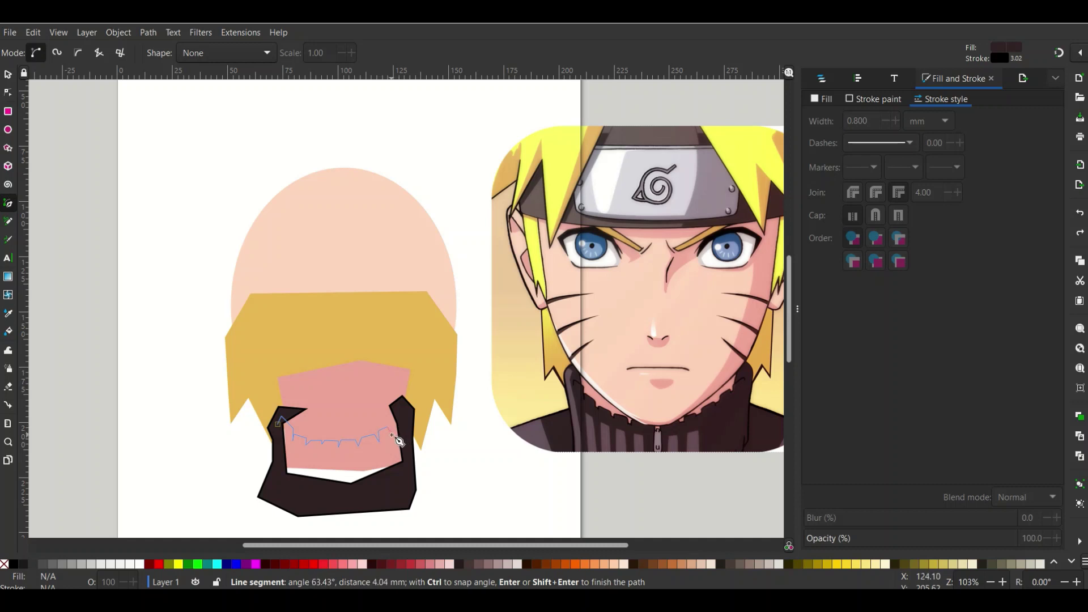
pyautogui.click(393, 425)
pyautogui.click(404, 419)
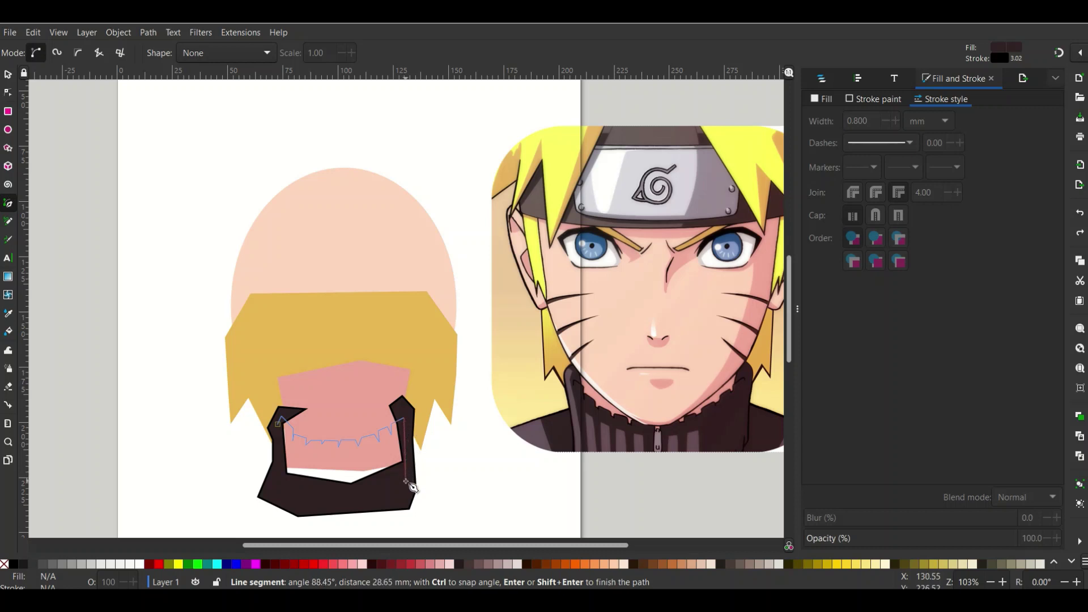
pyautogui.click(405, 480)
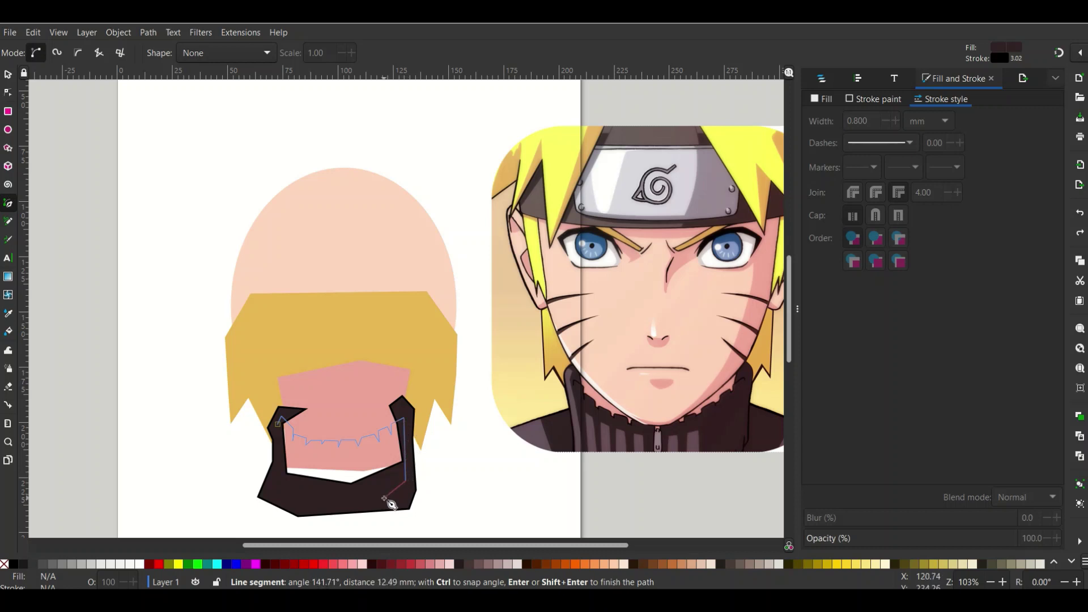
pyautogui.click(394, 504)
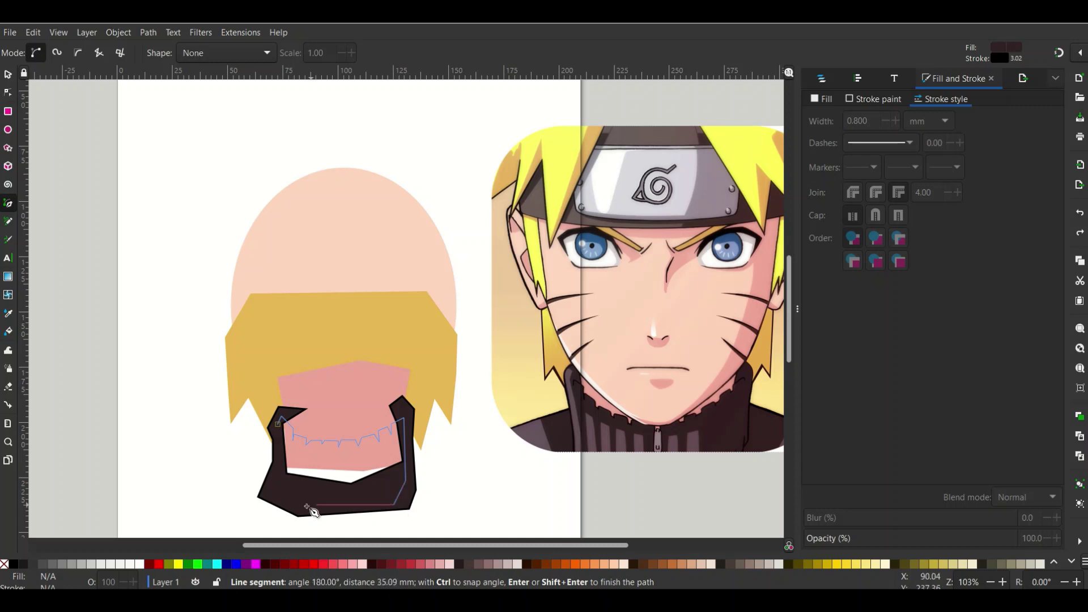
pyautogui.click(307, 505)
pyautogui.click(279, 478)
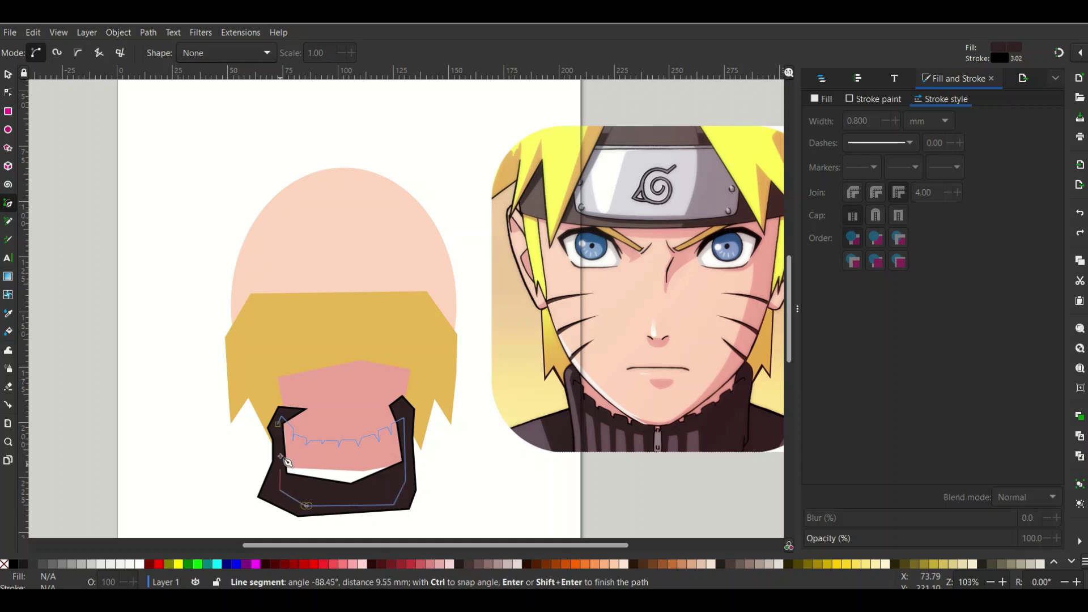
pyautogui.click(278, 423)
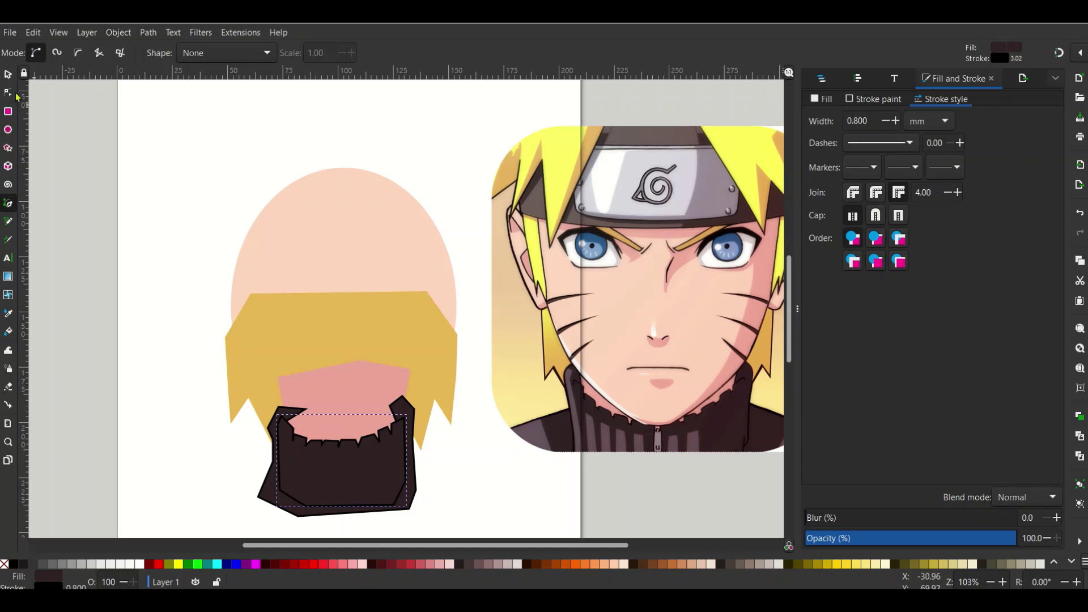
pyautogui.click(8, 74)
# Step: Draw a closed nine-node dark shoulder polygon, about 147.4 by 38 mm, beneath the collar
pyautogui.click(184, 452)
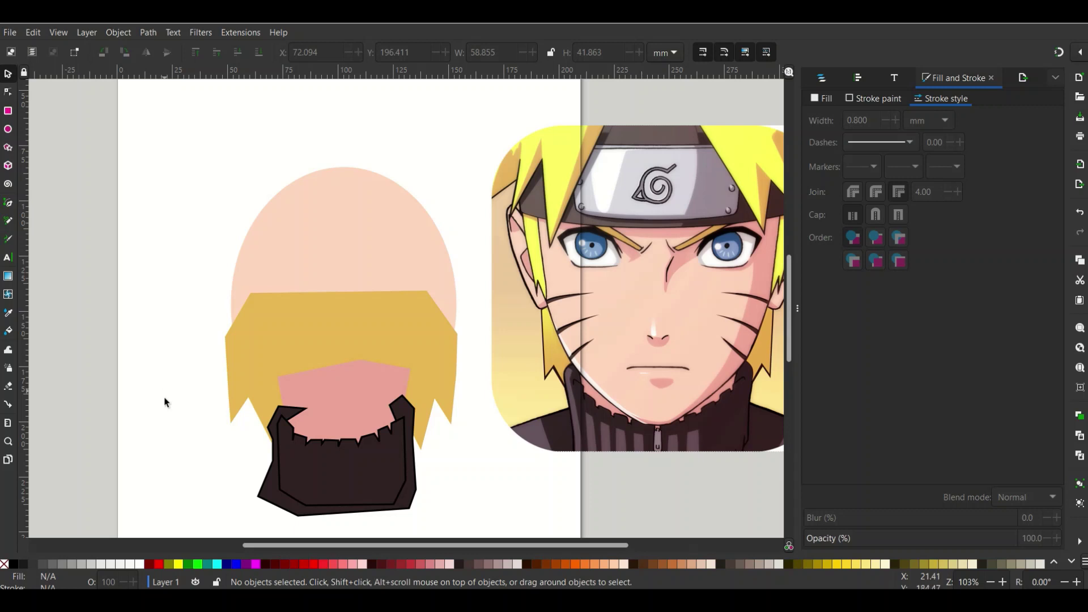
pyautogui.click(8, 204)
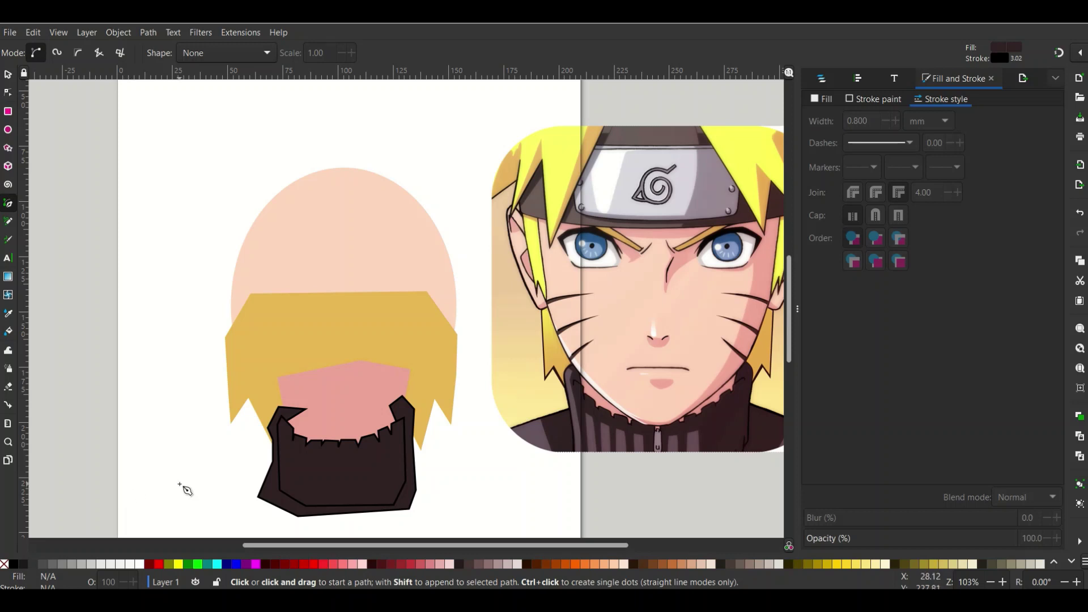
pyautogui.click(196, 482)
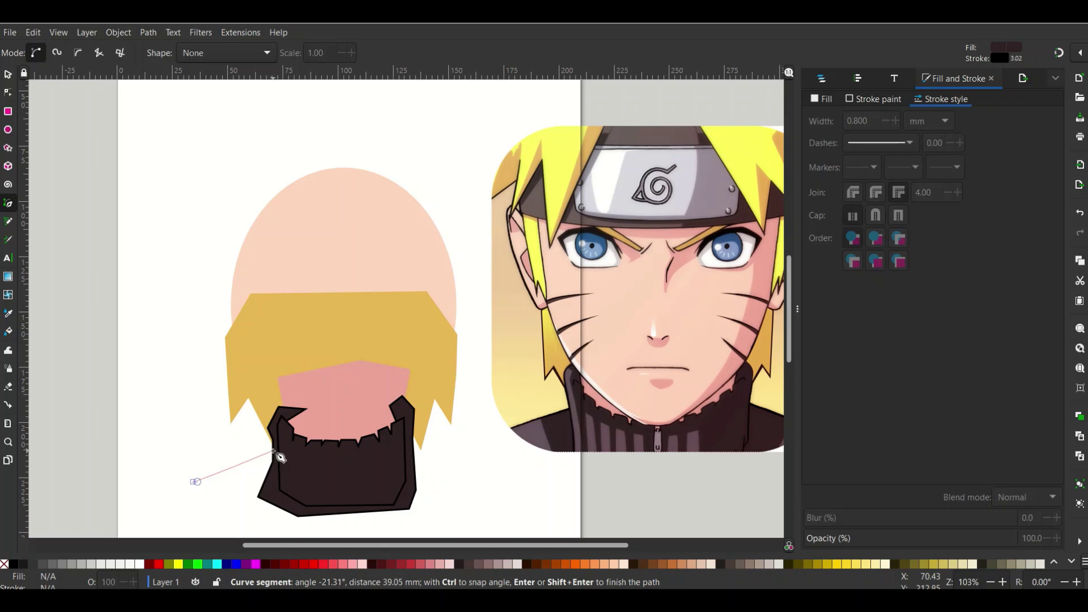
pyautogui.click(272, 451)
pyautogui.click(311, 451)
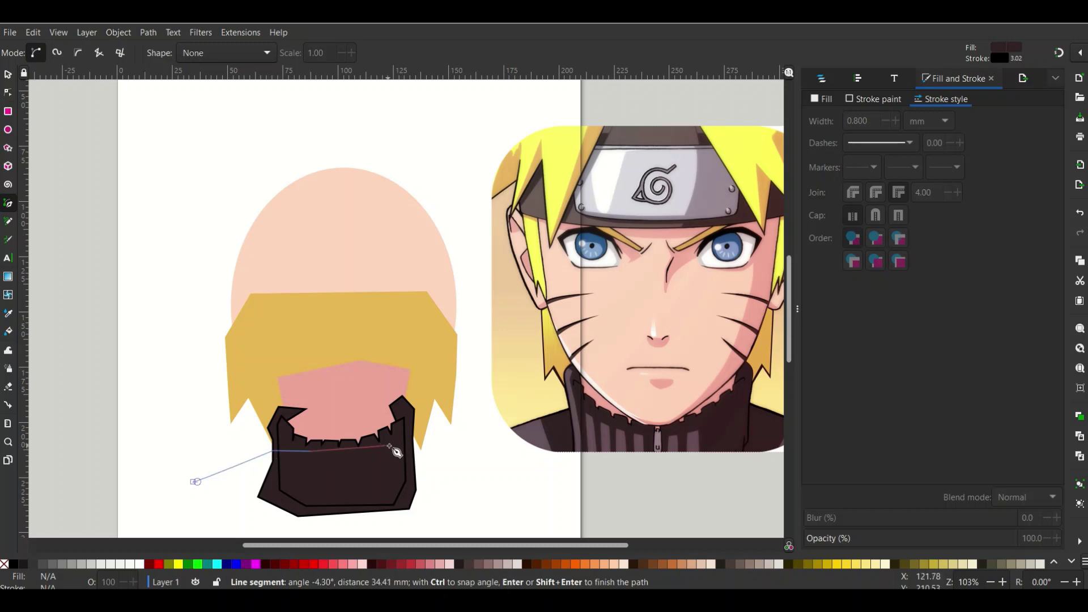
pyautogui.click(394, 446)
pyautogui.click(446, 453)
pyautogui.click(514, 478)
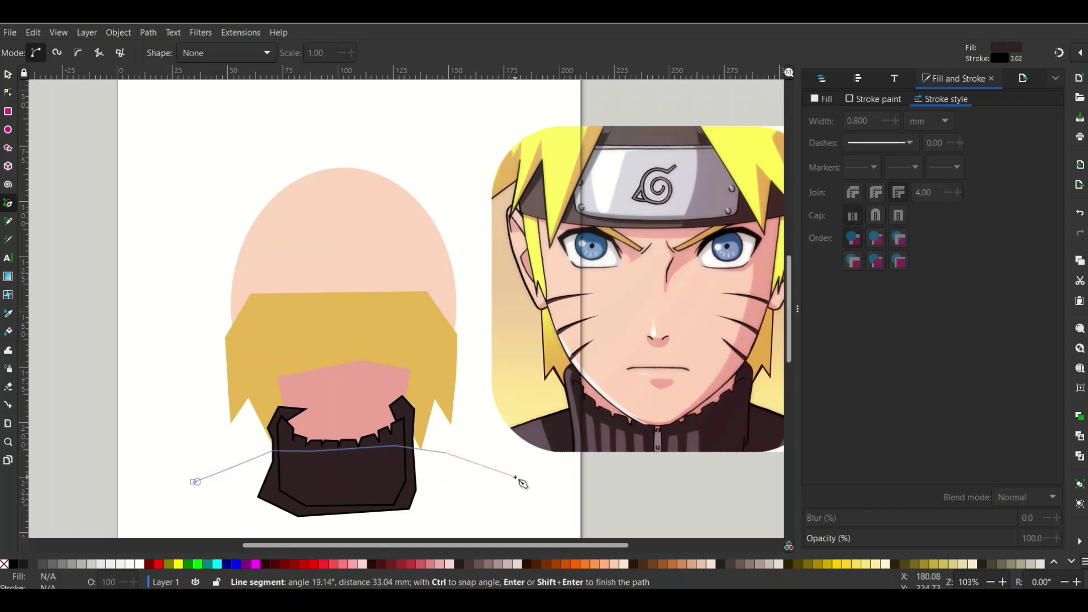
pyautogui.click(492, 517)
pyautogui.click(387, 527)
pyautogui.click(223, 519)
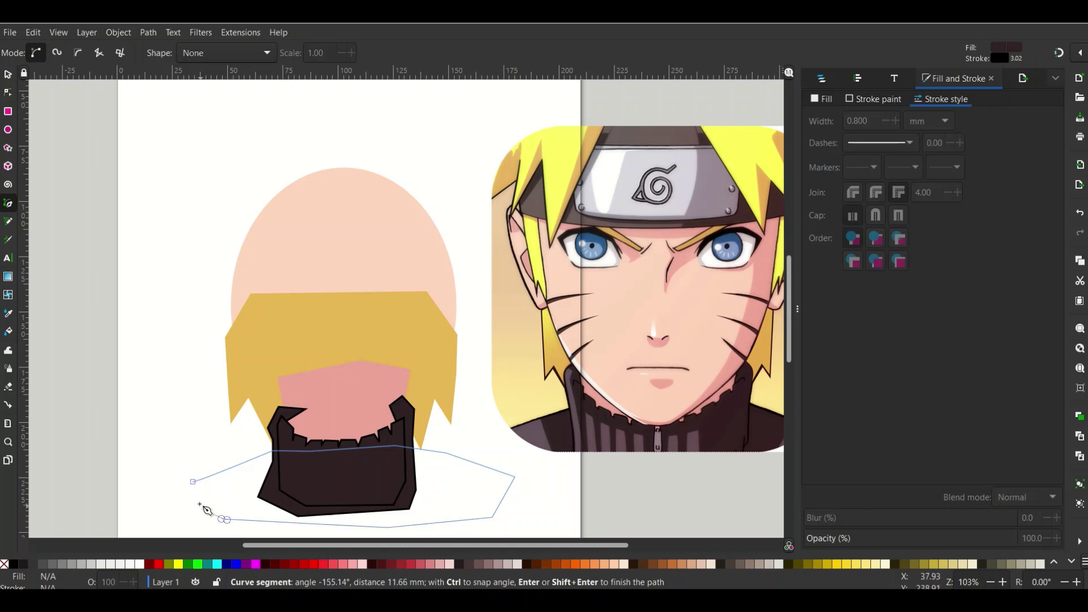
pyautogui.click(196, 486)
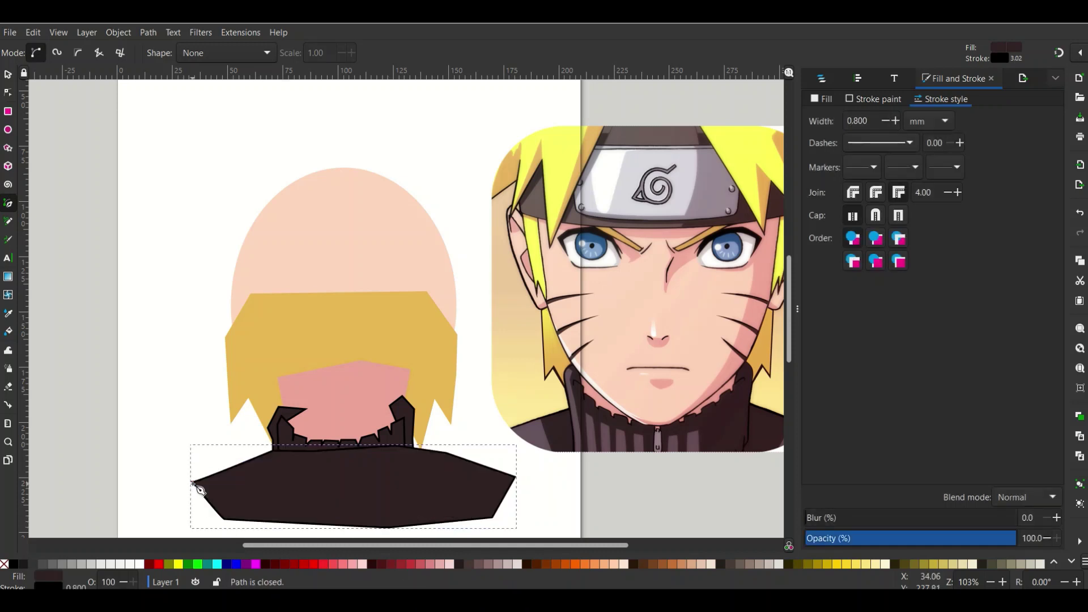
pyautogui.click(9, 75)
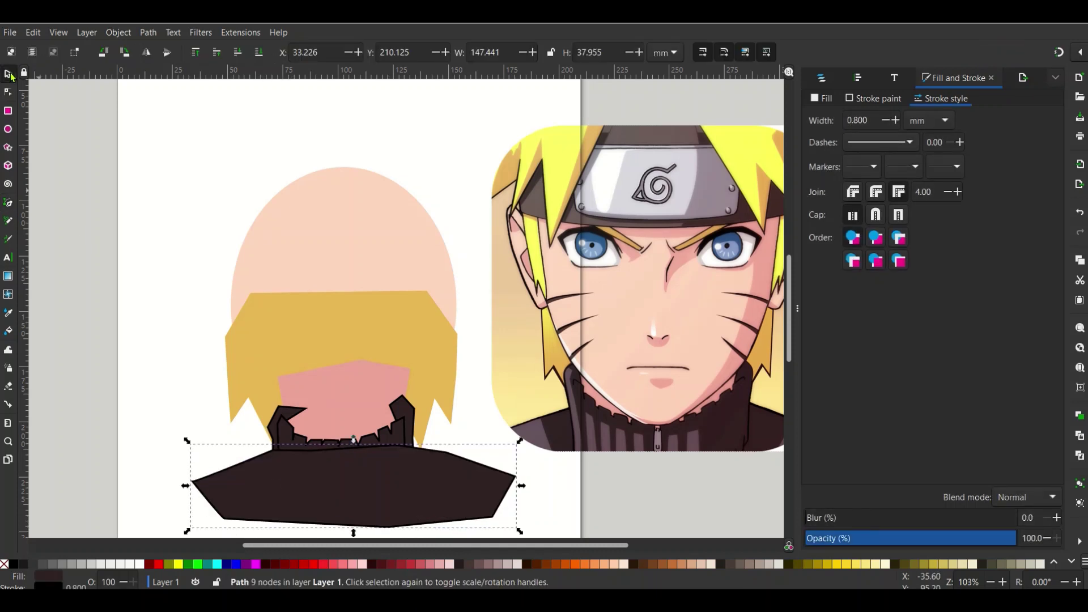
# Step: Send the shoulder shape path7155 to the bottom of Layer 1 in Layers and Objects
pyautogui.click(859, 81)
pyautogui.click(799, 78)
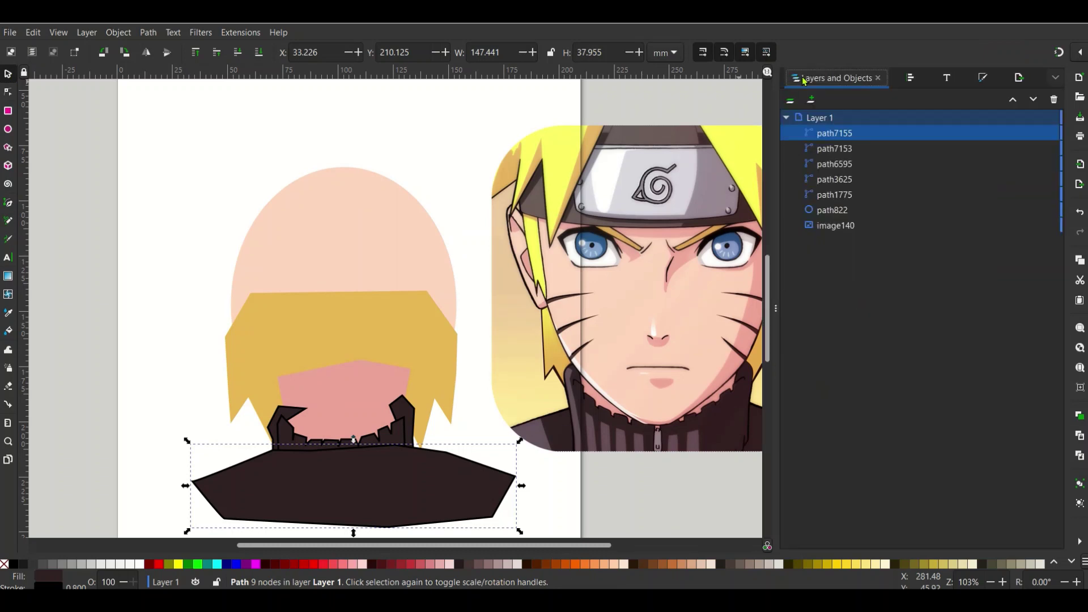
pyautogui.moveTo(835, 136); pyautogui.dragTo(836, 231)
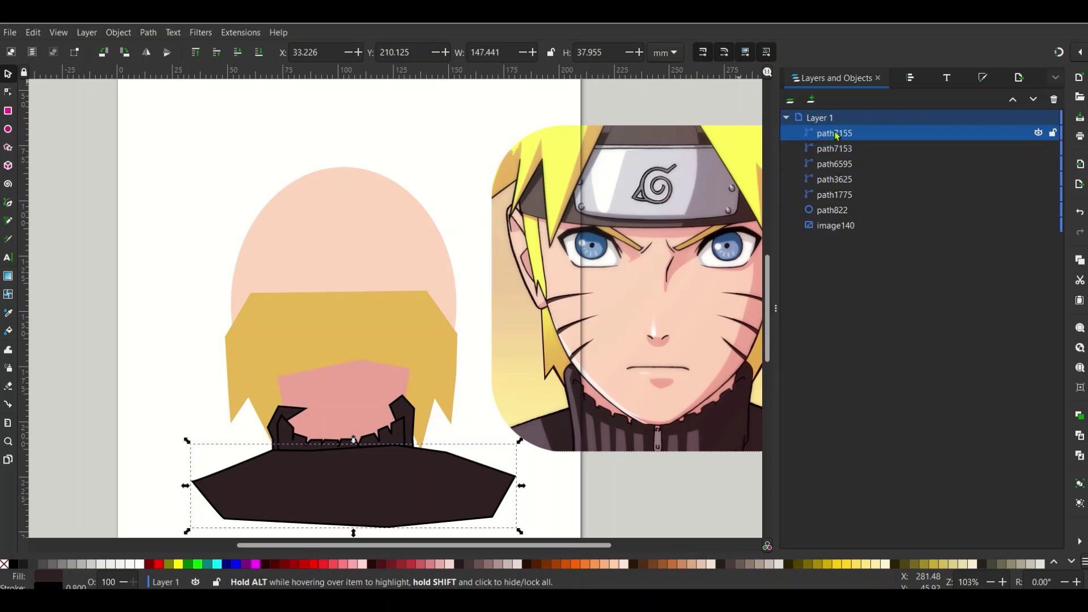
pyautogui.moveTo(840, 136); pyautogui.dragTo(837, 234)
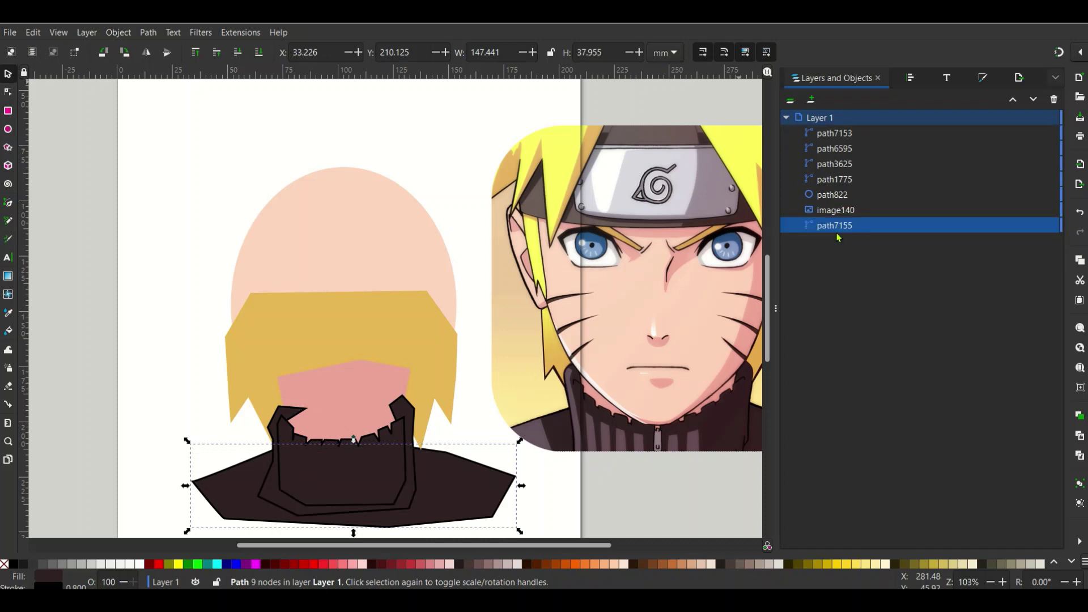
pyautogui.click(195, 325)
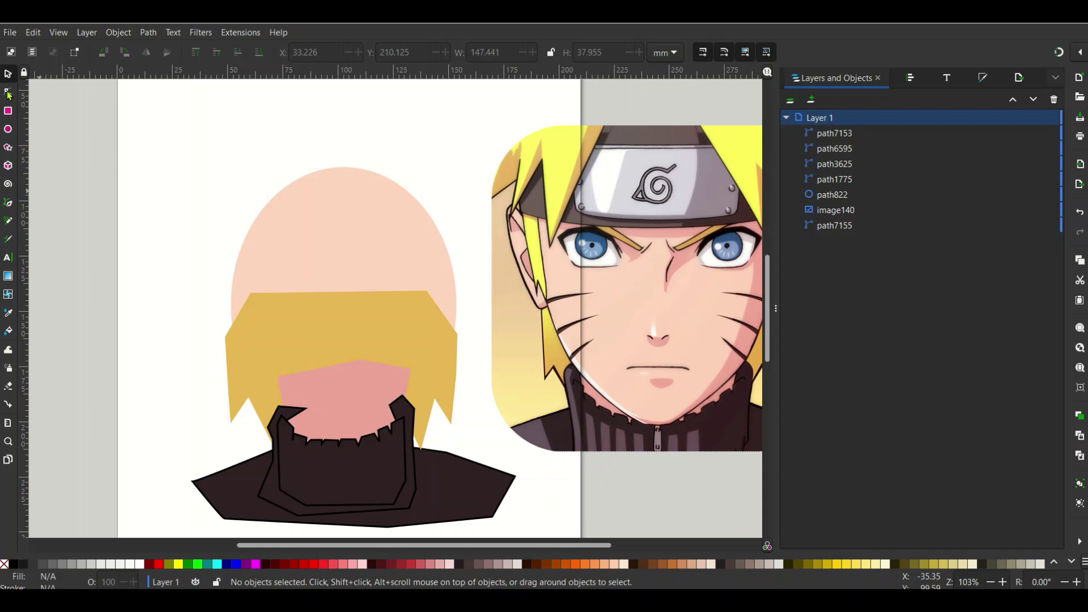
# Step: Trace a closed dark path, path7158, around the collar's inner outline over the shoulders
pyautogui.click(9, 203)
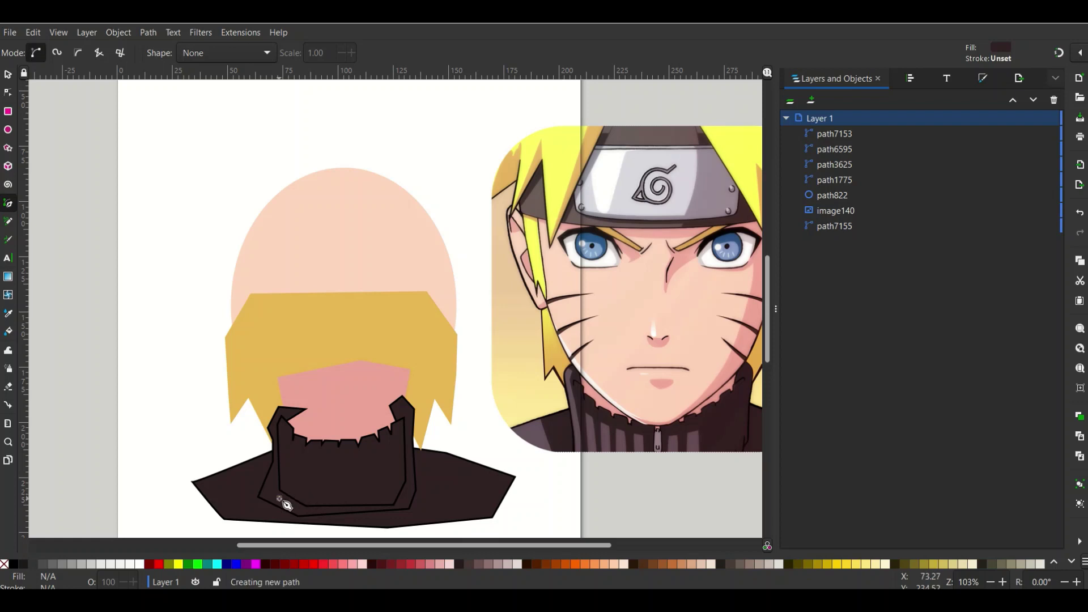
pyautogui.click(305, 508)
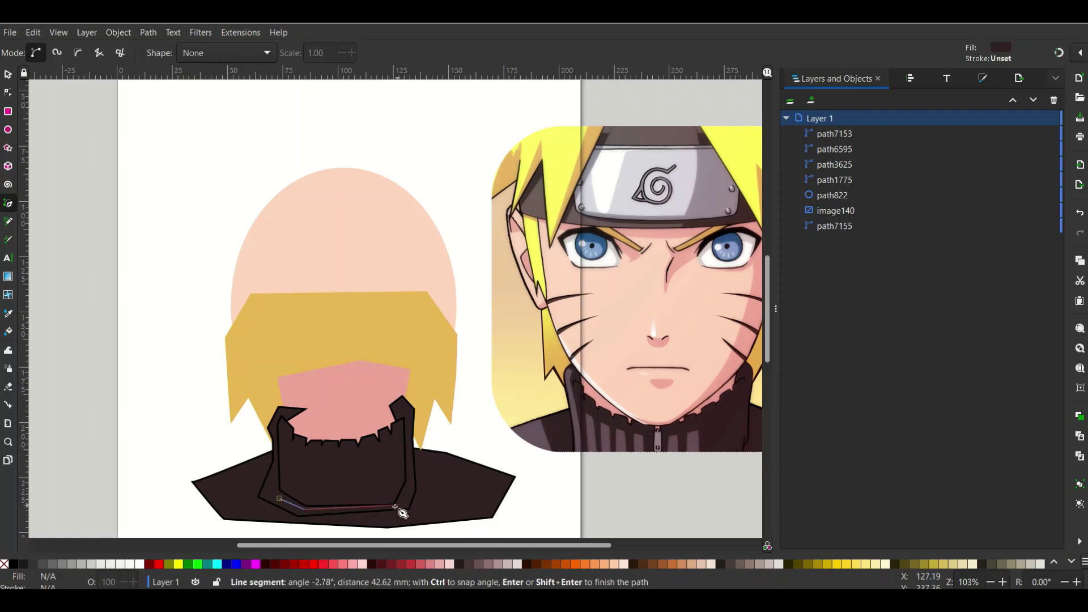
pyautogui.click(403, 506)
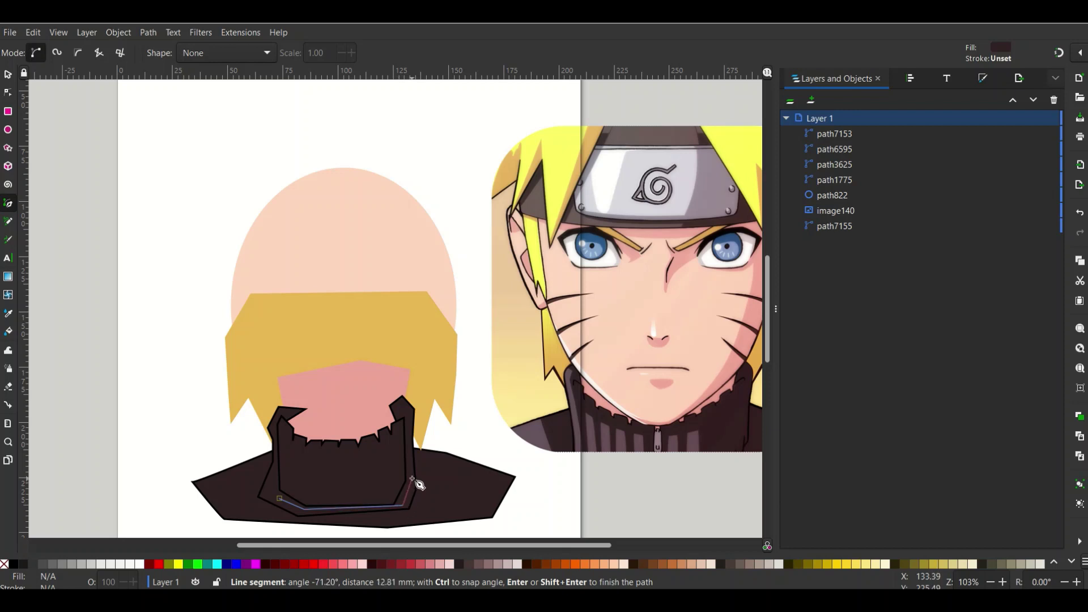
pyautogui.click(412, 476)
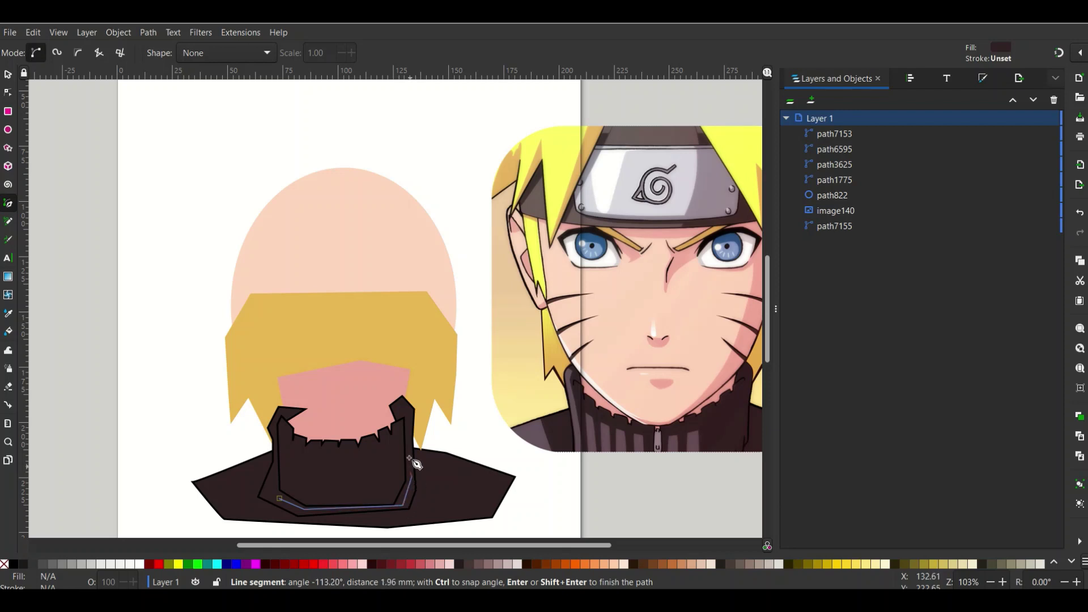
pyautogui.click(408, 424)
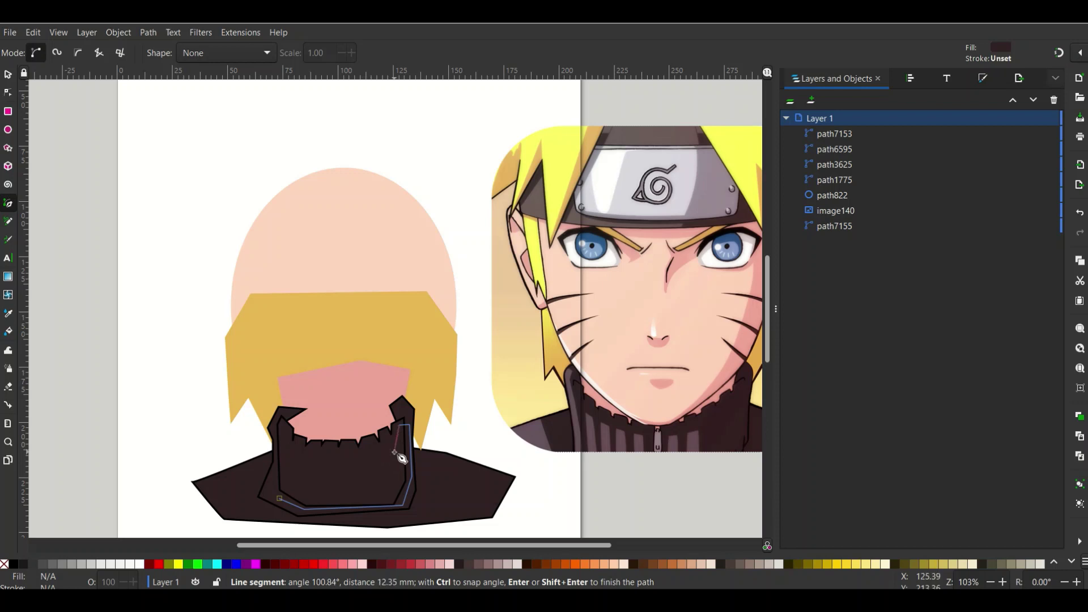
pyautogui.click(396, 452)
pyautogui.click(339, 460)
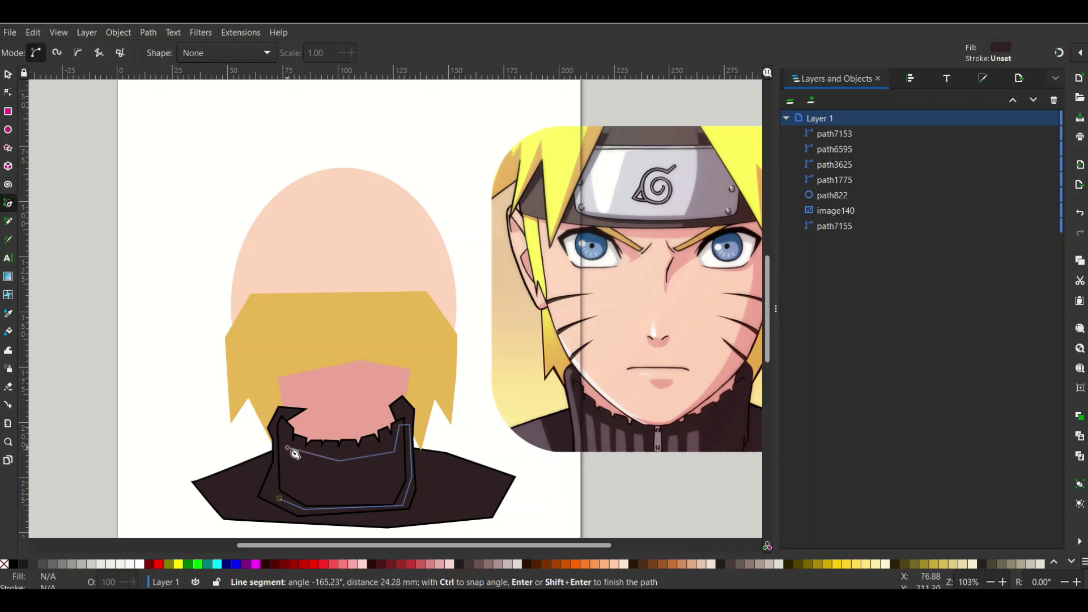
pyautogui.click(285, 440)
pyautogui.click(276, 430)
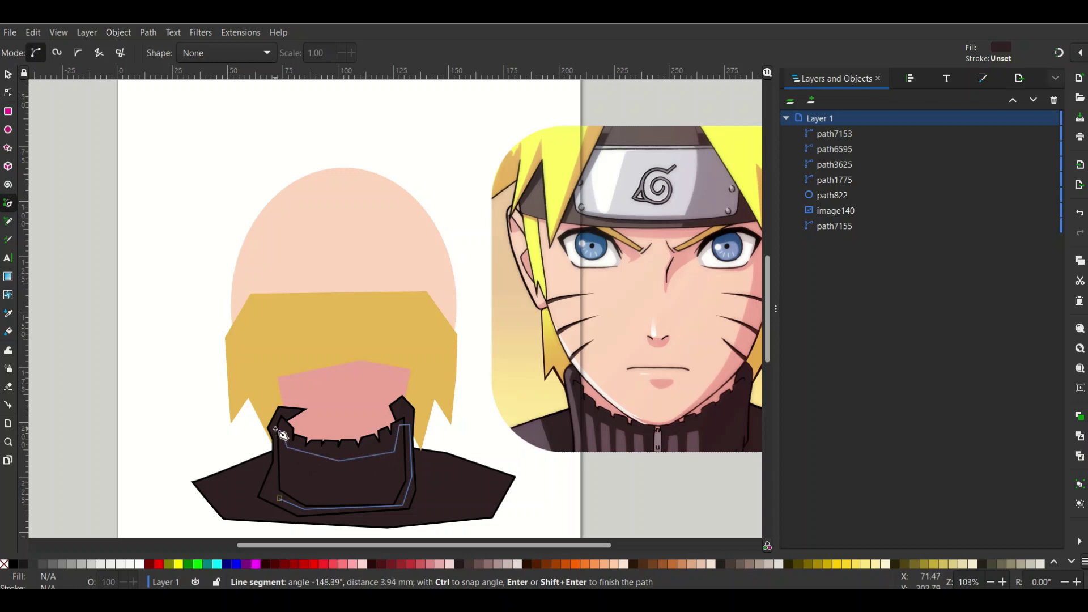
pyautogui.click(282, 501)
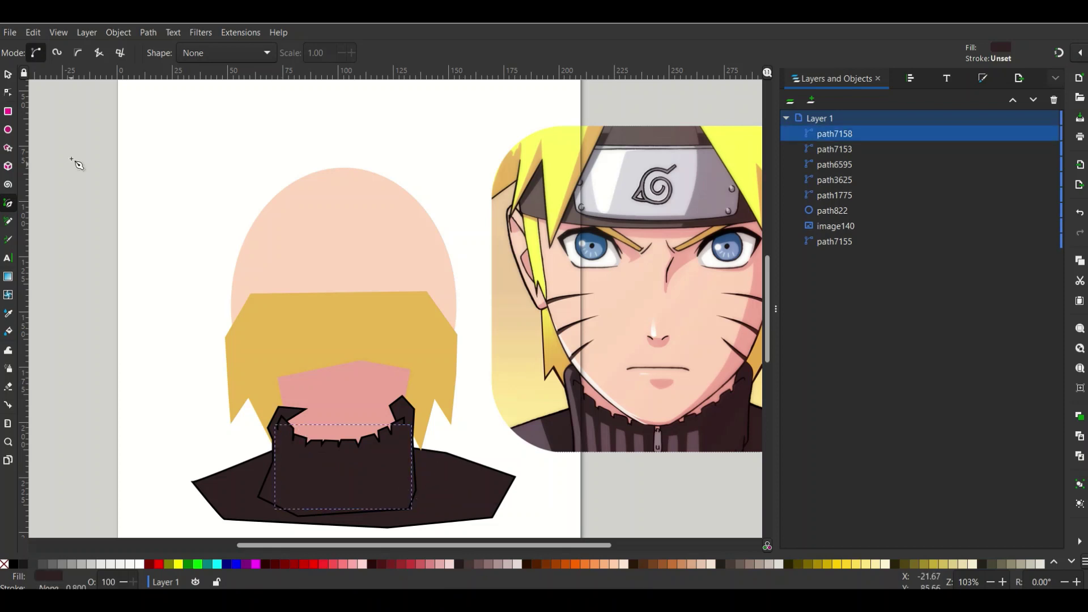
pyautogui.click(8, 74)
pyautogui.click(174, 401)
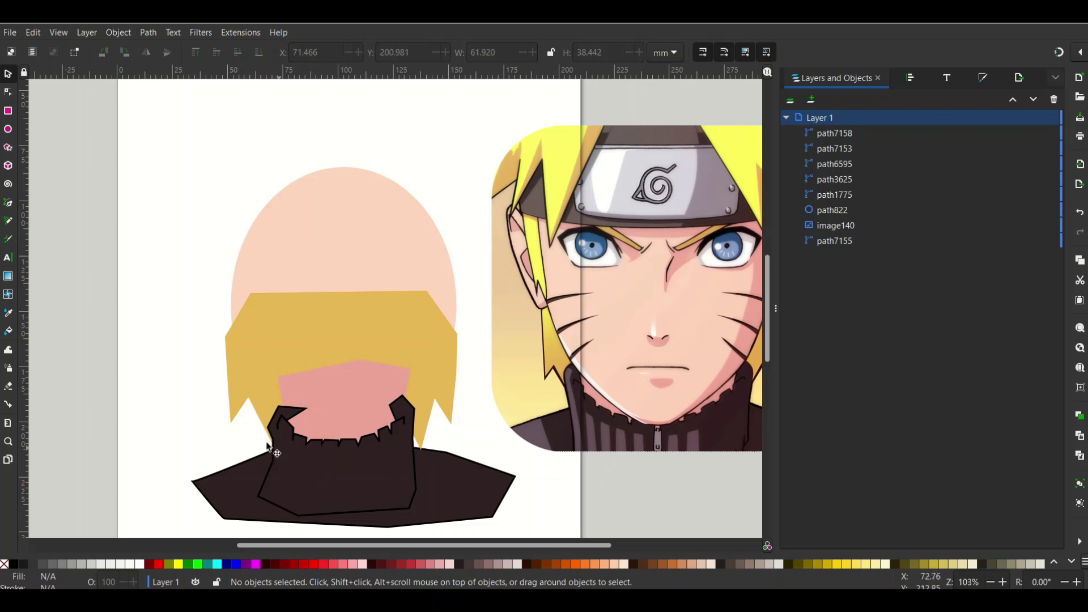
# Step: Sample a lighter grey-purple and draw a closed four-point highlight on the left shoulder tip
pyautogui.click(8, 311)
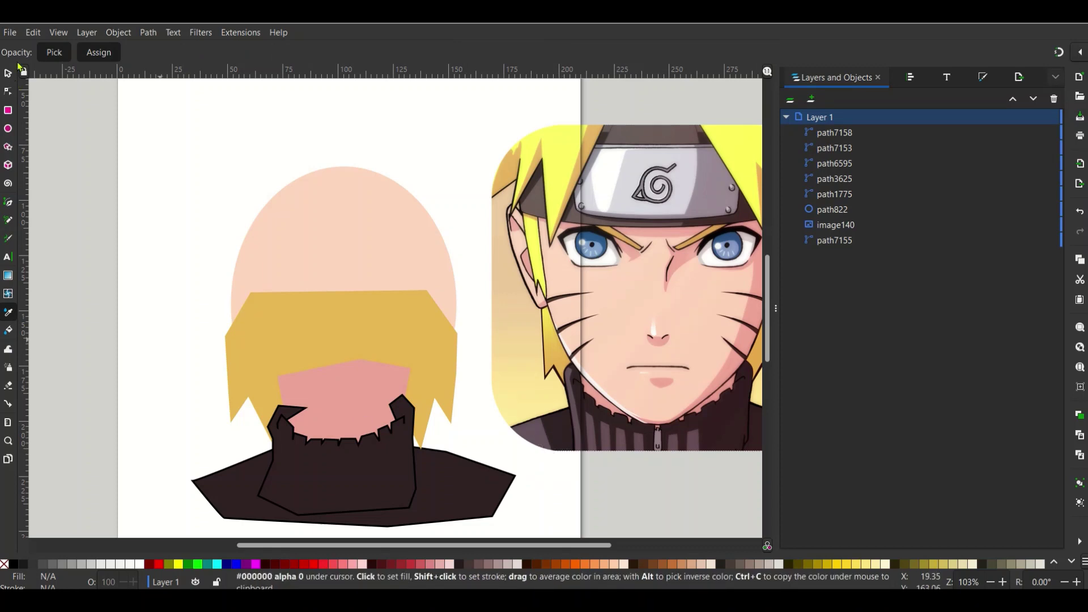
pyautogui.click(9, 202)
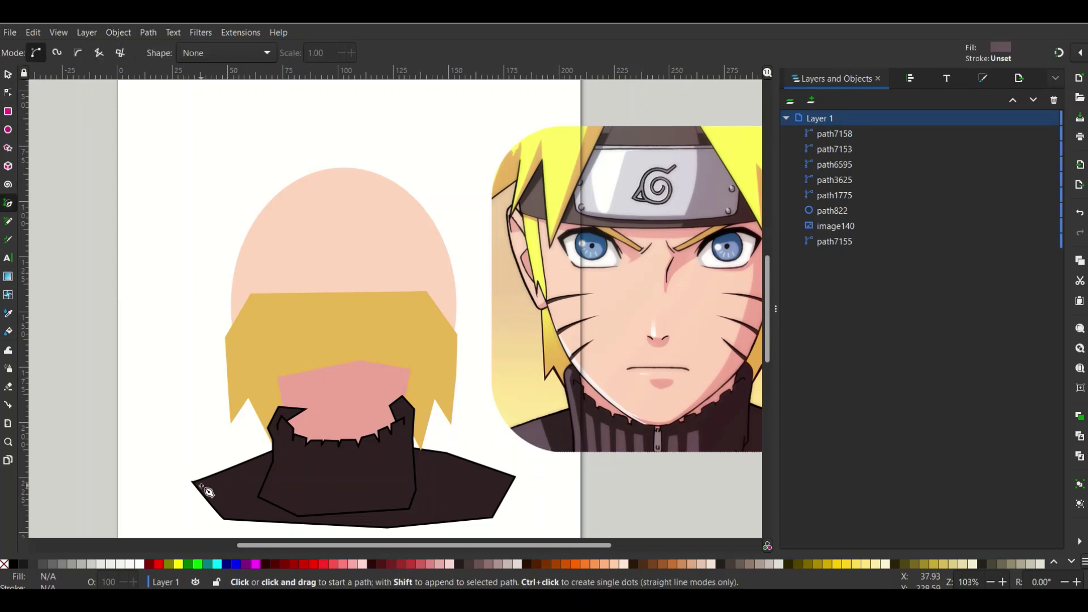
pyautogui.click(198, 482)
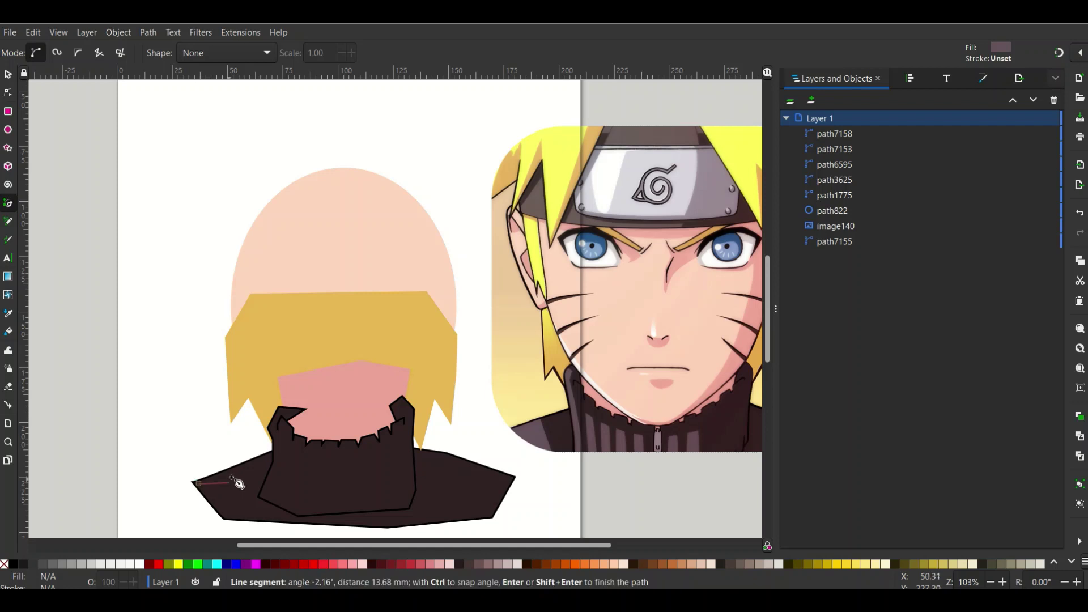
pyautogui.click(237, 468)
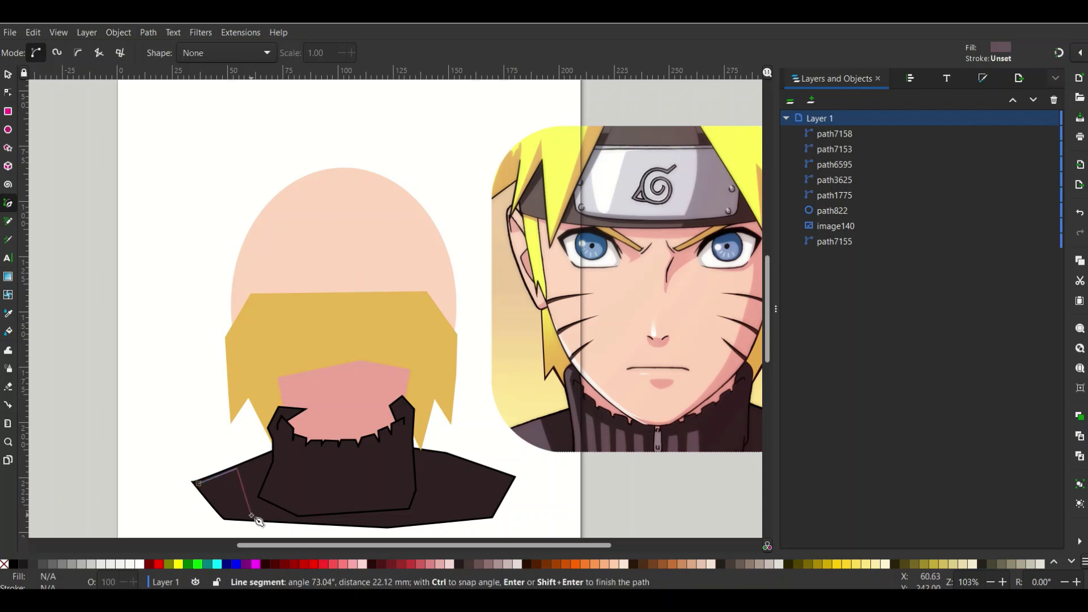
pyautogui.click(252, 516)
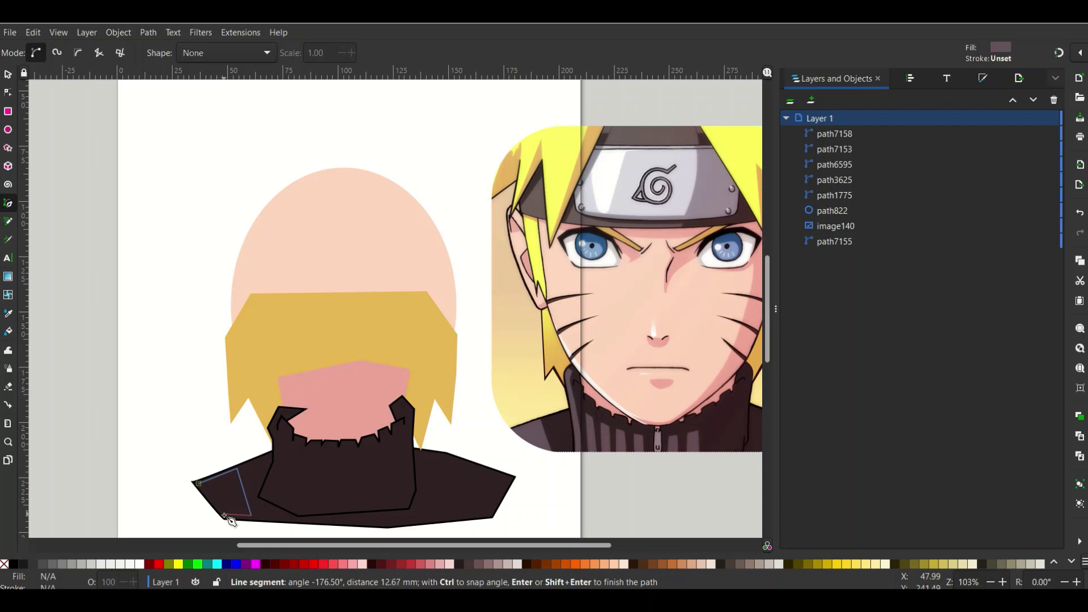
pyautogui.click(225, 516)
pyautogui.click(197, 483)
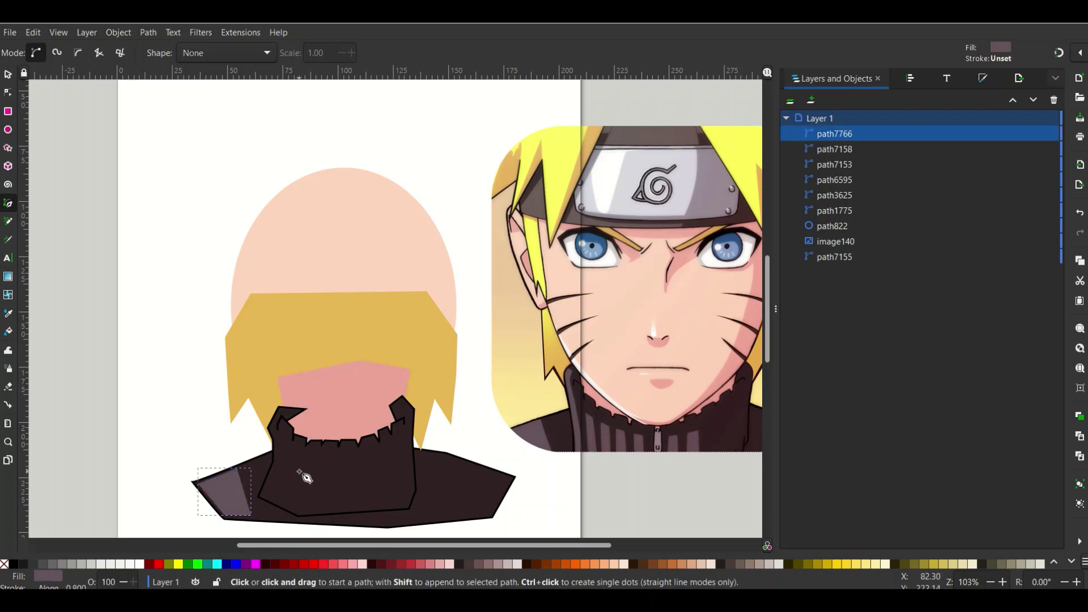
pyautogui.keyDown('ctrl'); pyautogui.scroll(1, 304, 478); pyautogui.keyUp('ctrl')
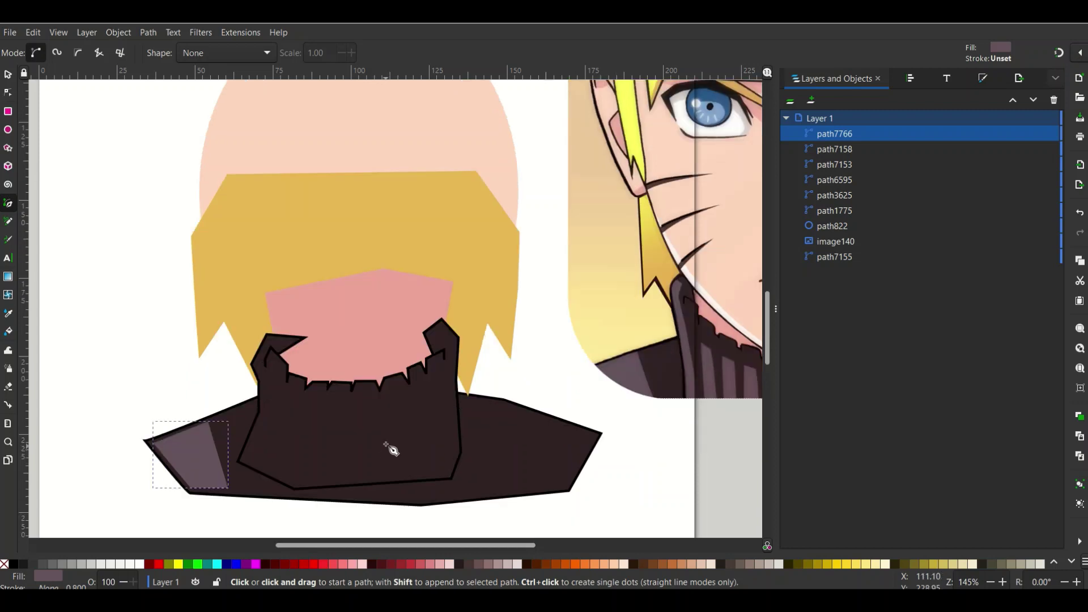
pyautogui.scroll(-2, 388, 449)
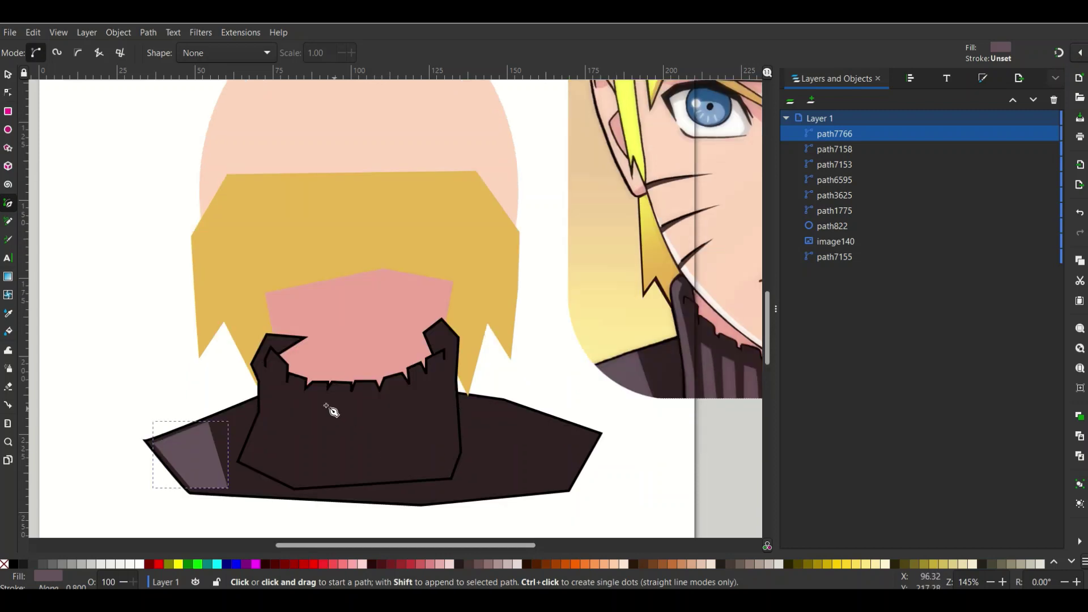
# Step: Draw a closed highlight shape along the collar's left edge
pyautogui.click(269, 340)
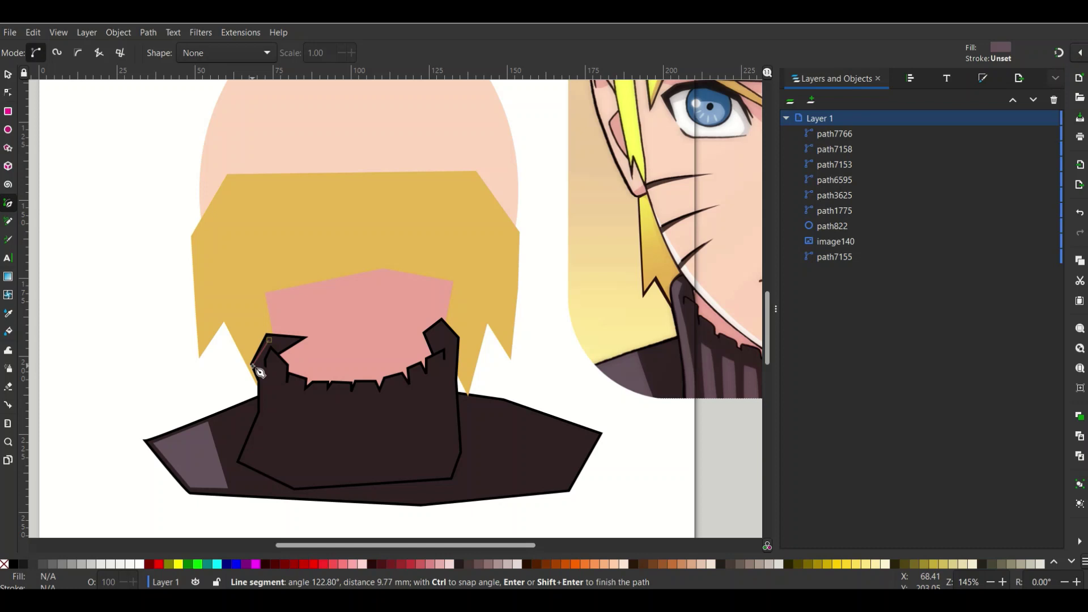
pyautogui.click(256, 364)
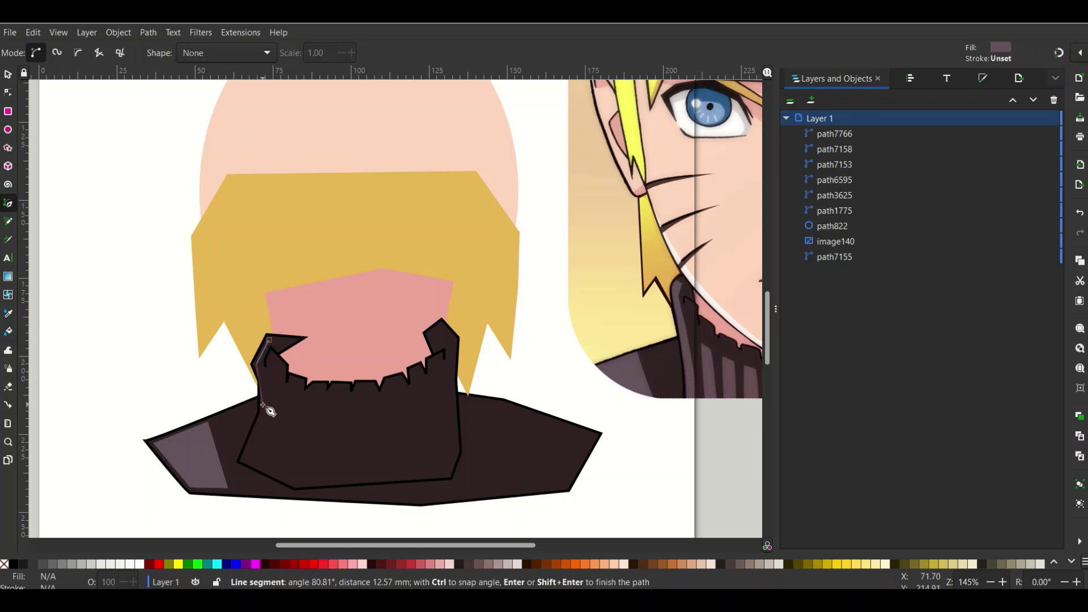
pyautogui.click(263, 394)
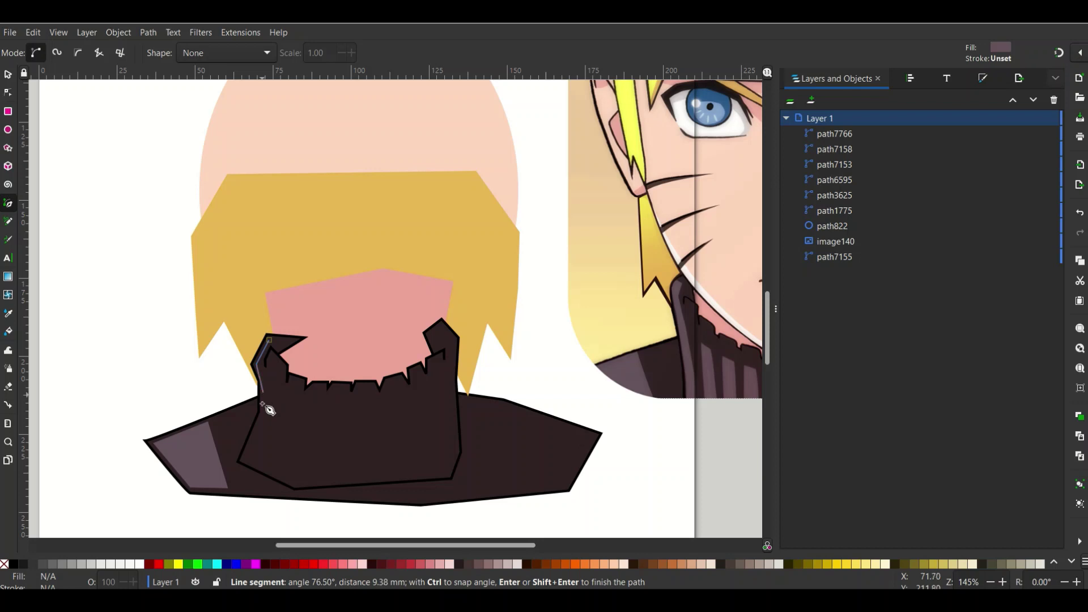
pyautogui.click(266, 419)
pyautogui.click(239, 461)
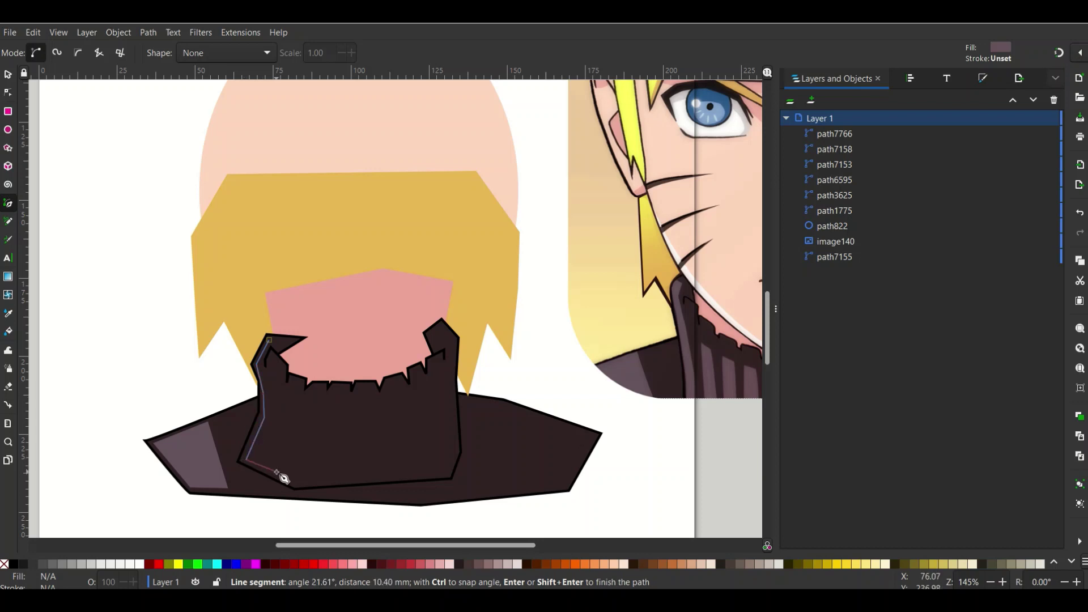
pyautogui.click(274, 471)
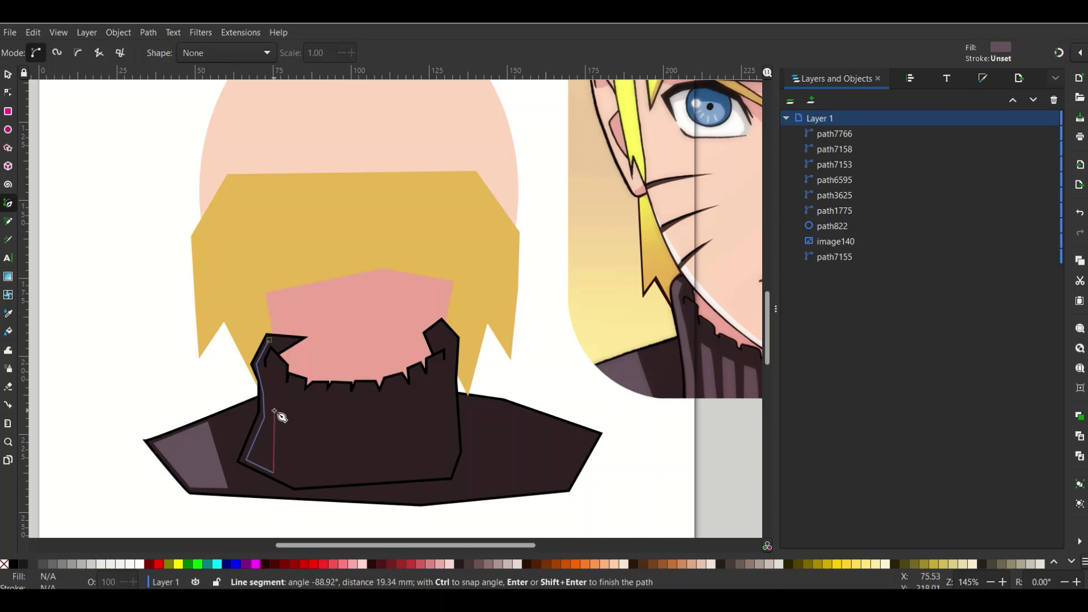
pyautogui.click(274, 404)
pyautogui.click(264, 358)
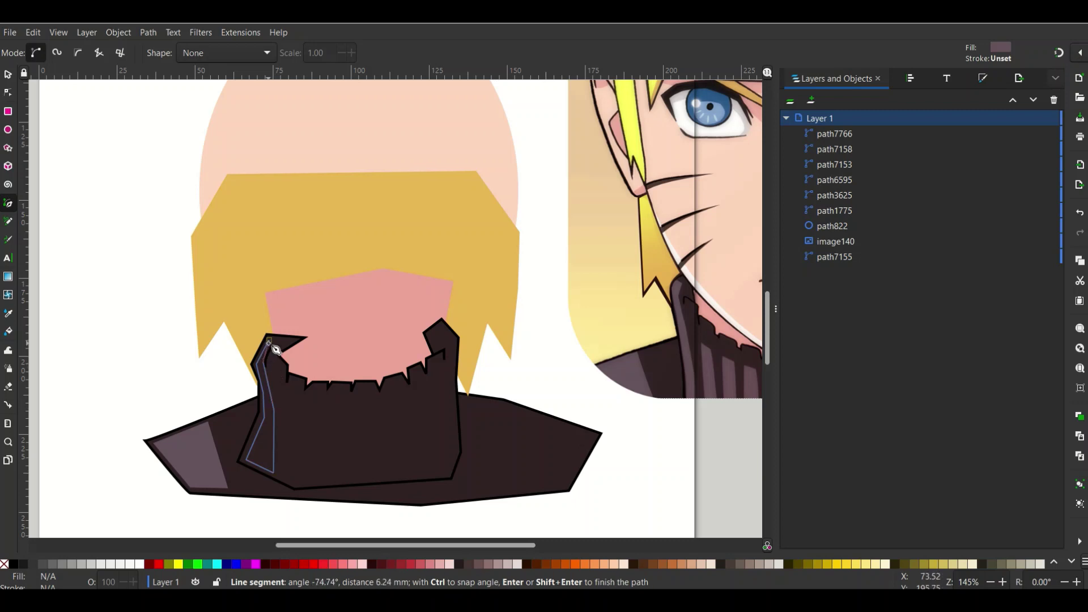
pyautogui.click(270, 340)
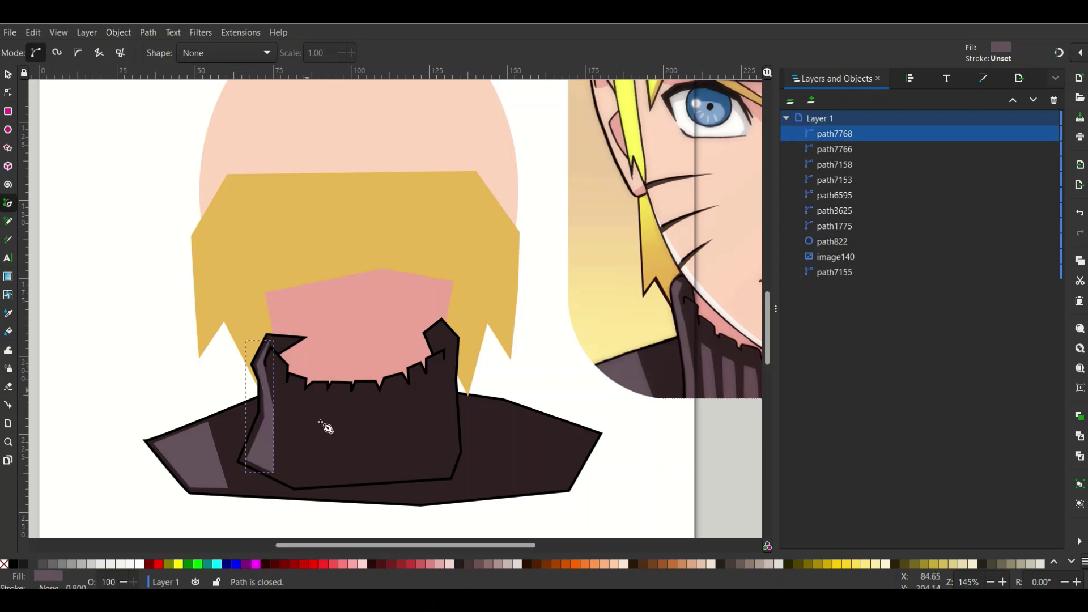
# Step: Draw the first lighter vertical stripe on the collar's left side
pyautogui.click(284, 396)
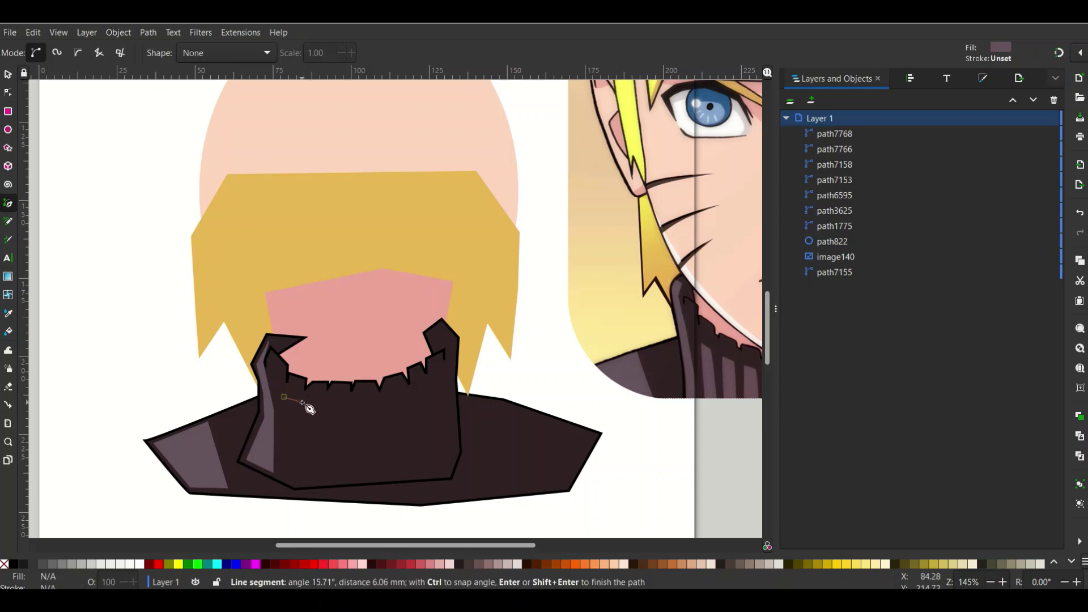
pyautogui.click(302, 402)
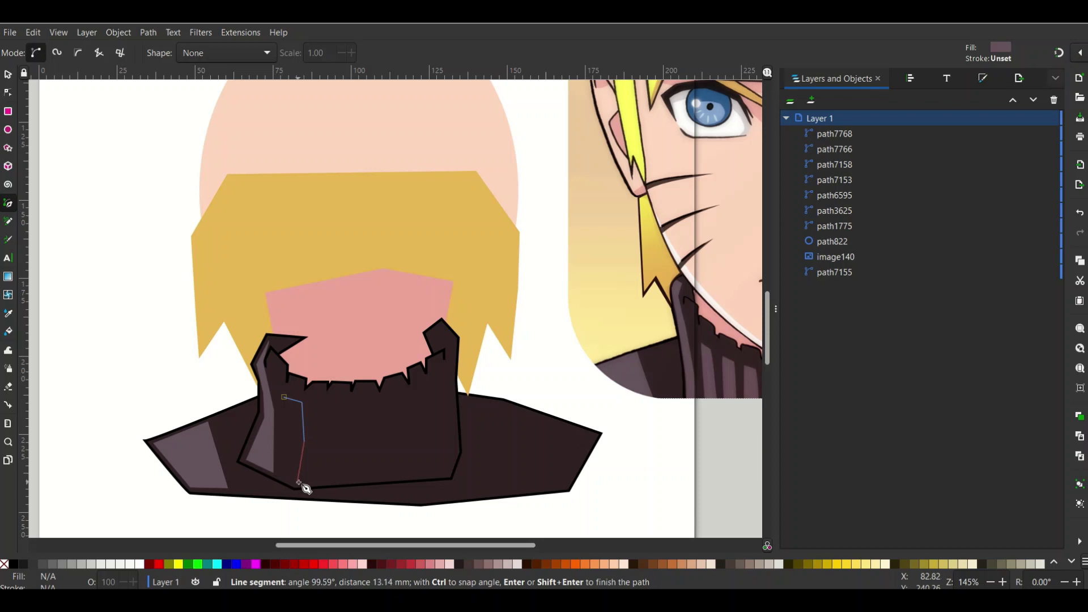
pyautogui.click(303, 482)
pyautogui.click(281, 474)
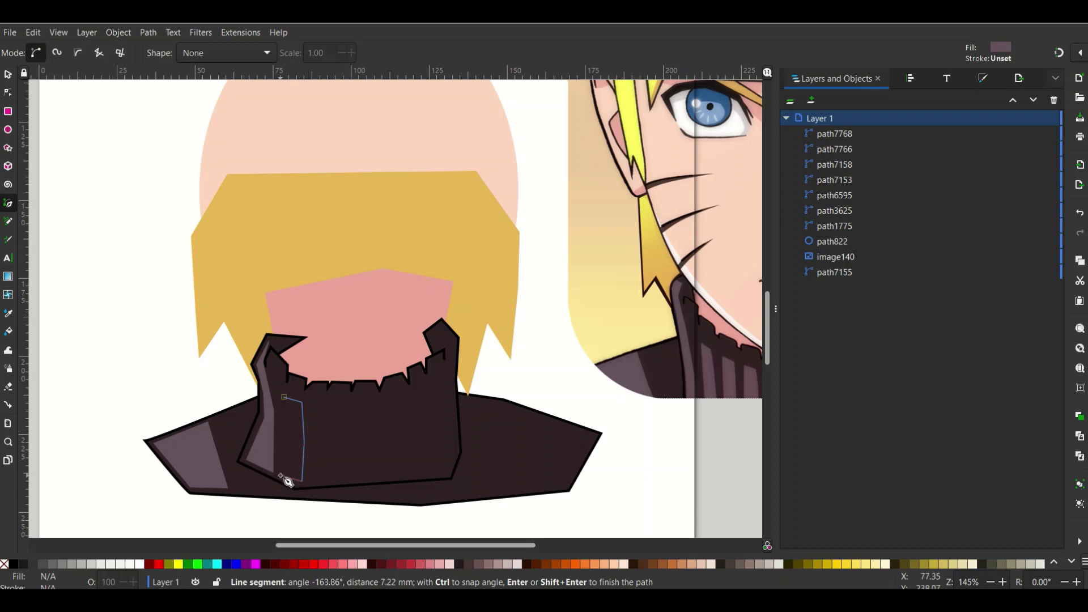
pyautogui.click(286, 432)
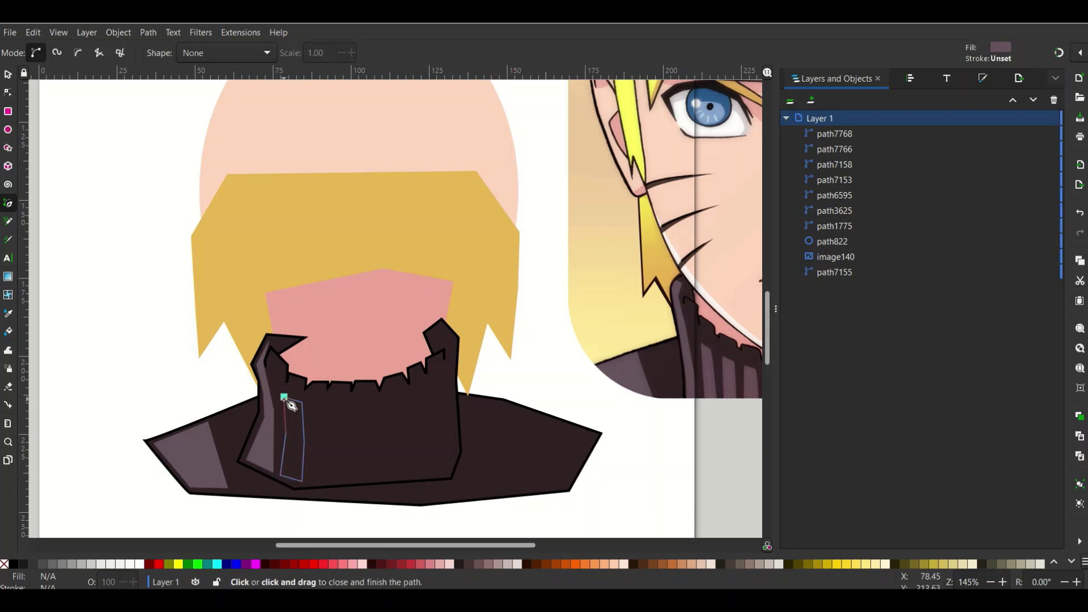
pyautogui.click(283, 399)
pyautogui.moveTo(327, 543); pyautogui.dragTo(357, 545)
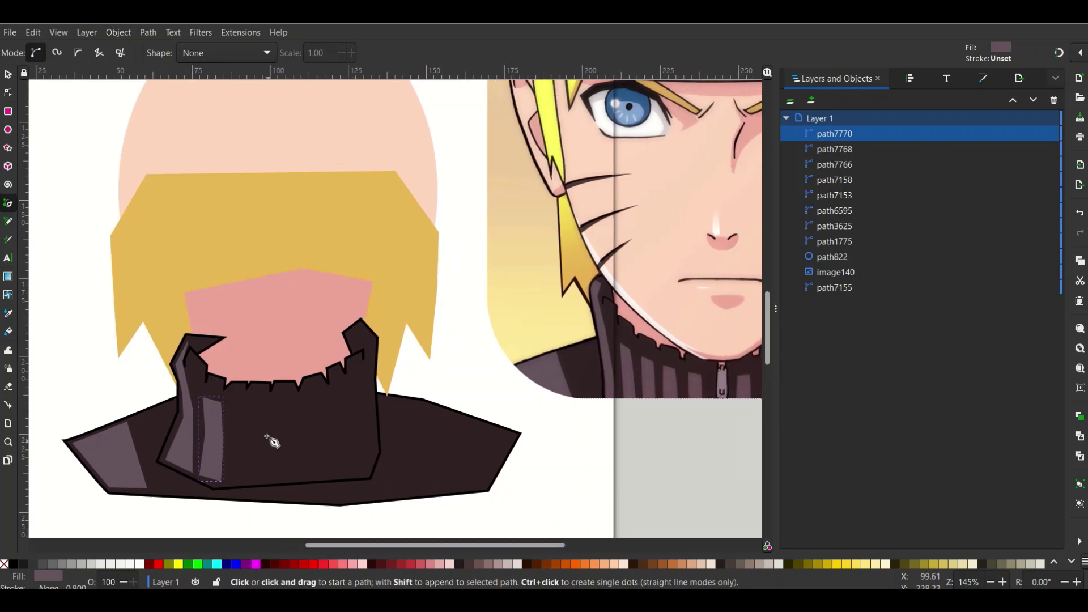
# Step: Draw two more narrow vertical stripes across the collar's left half
pyautogui.click(231, 405)
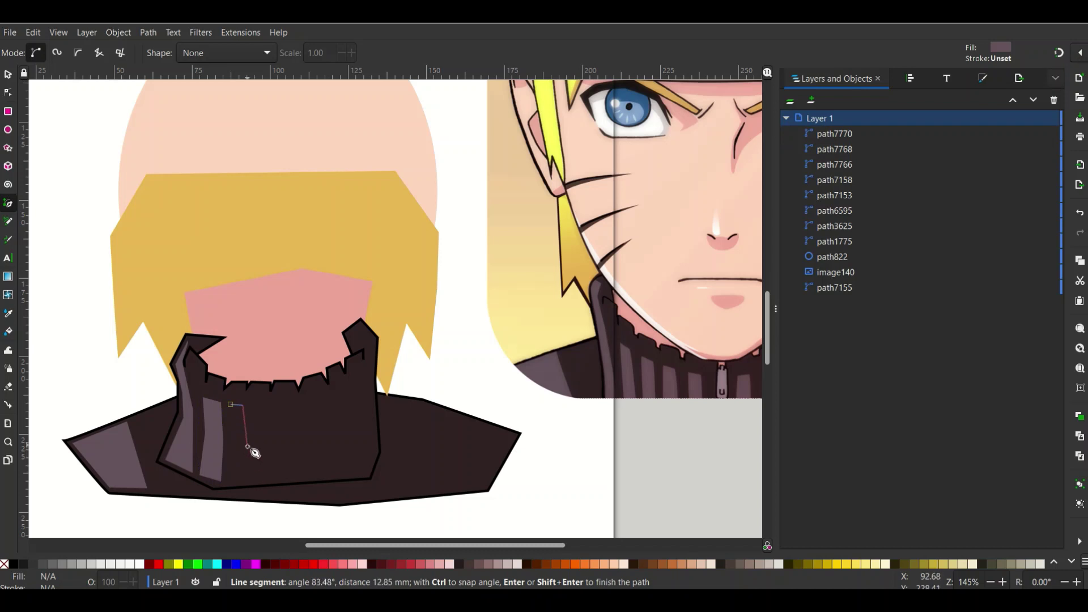
pyautogui.click(247, 477)
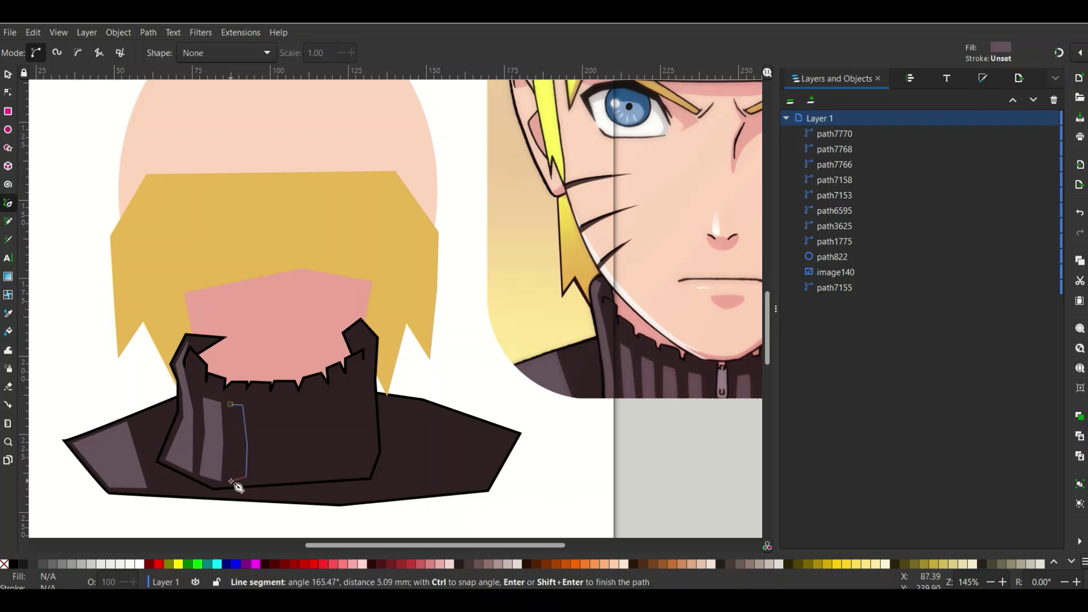
pyautogui.click(231, 481)
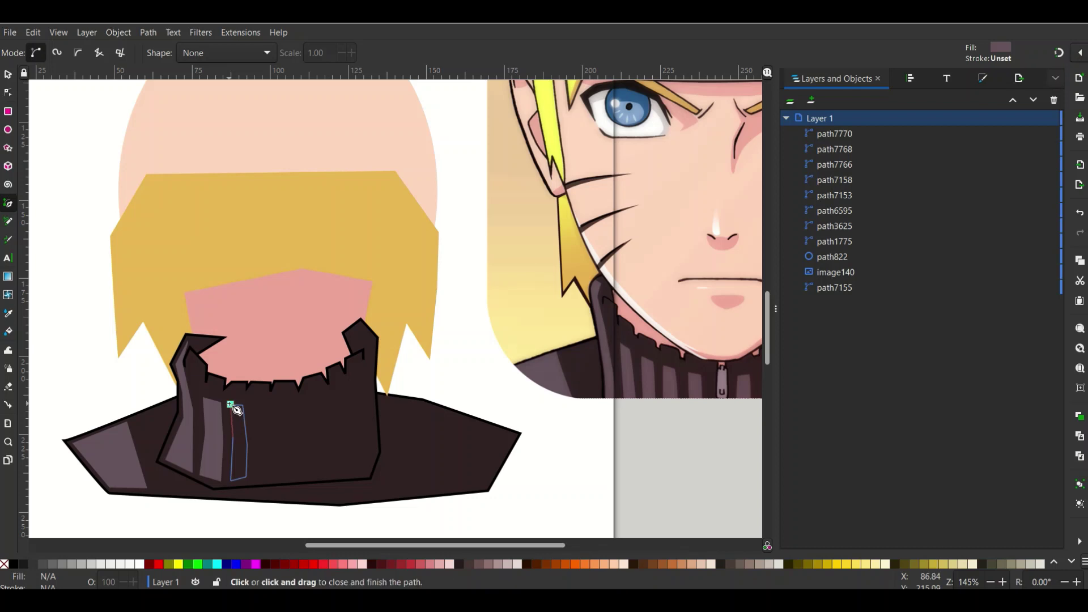
pyautogui.click(231, 405)
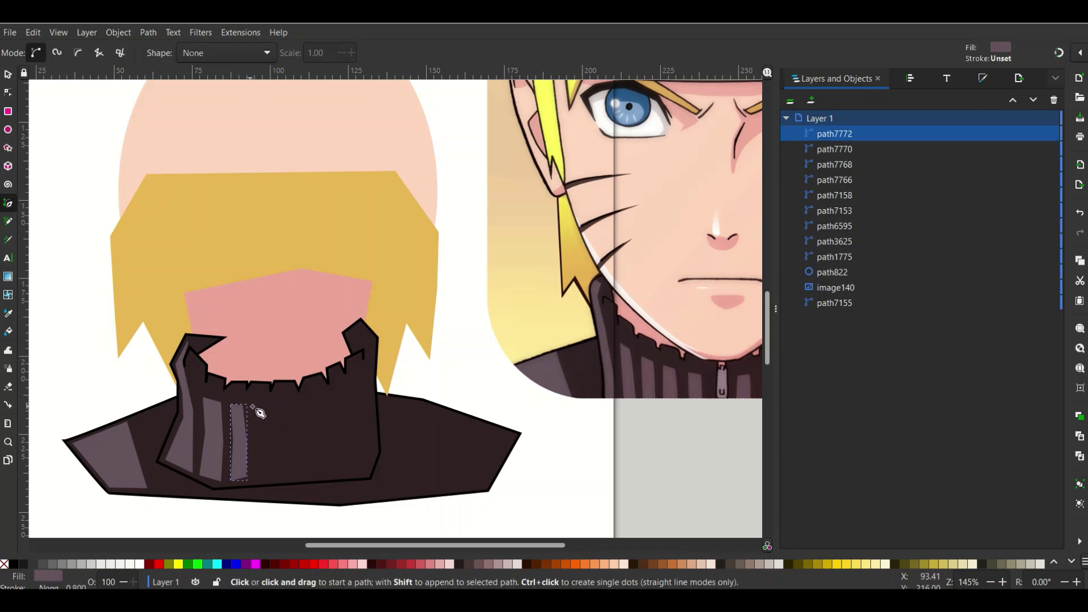
pyautogui.click(251, 406)
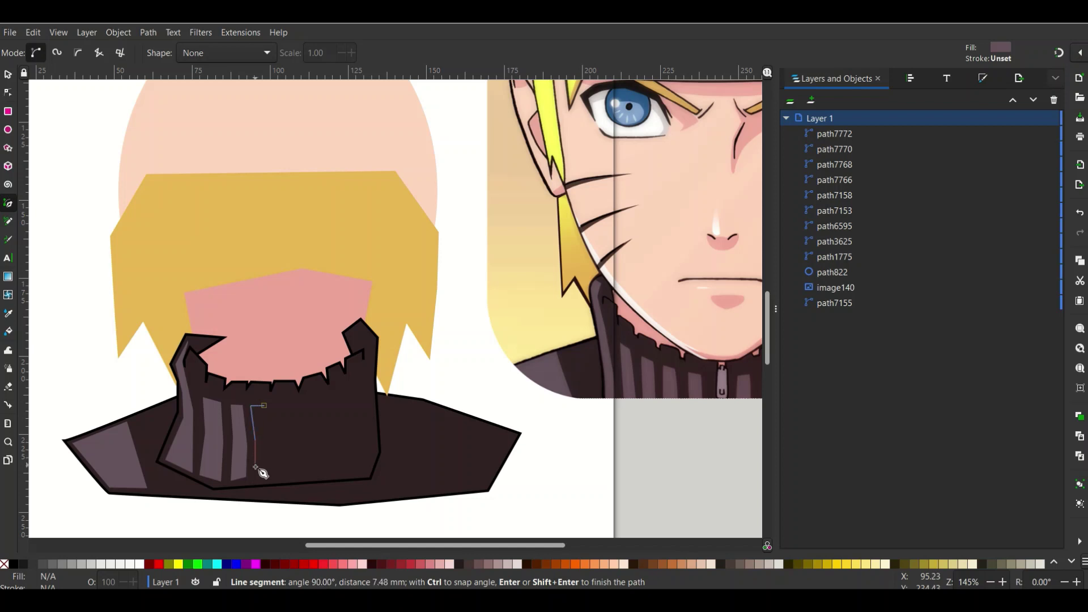
pyautogui.click(254, 470)
pyautogui.click(269, 474)
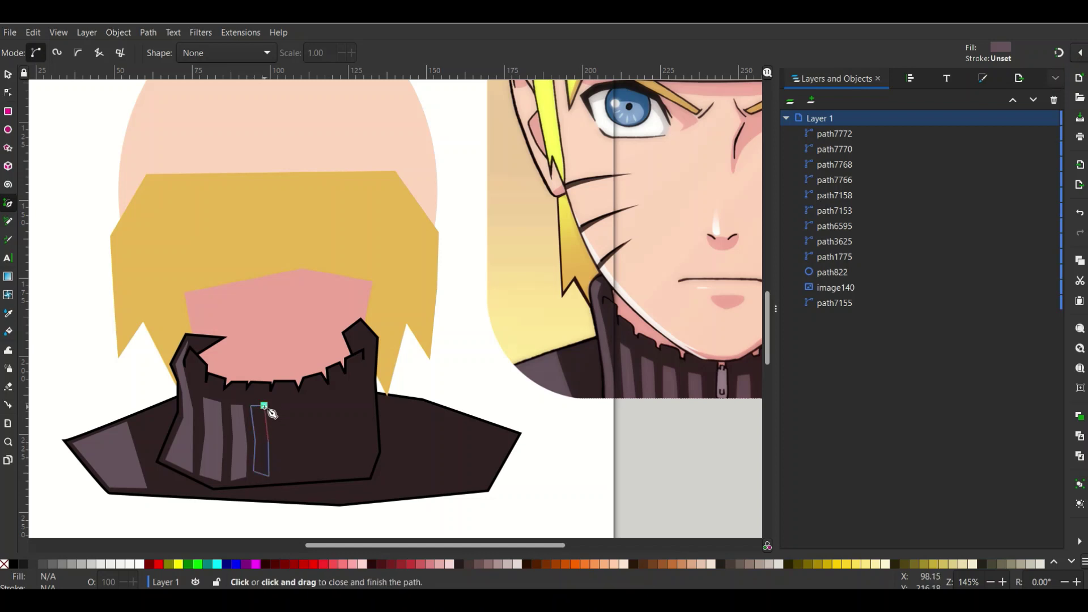
pyautogui.click(264, 406)
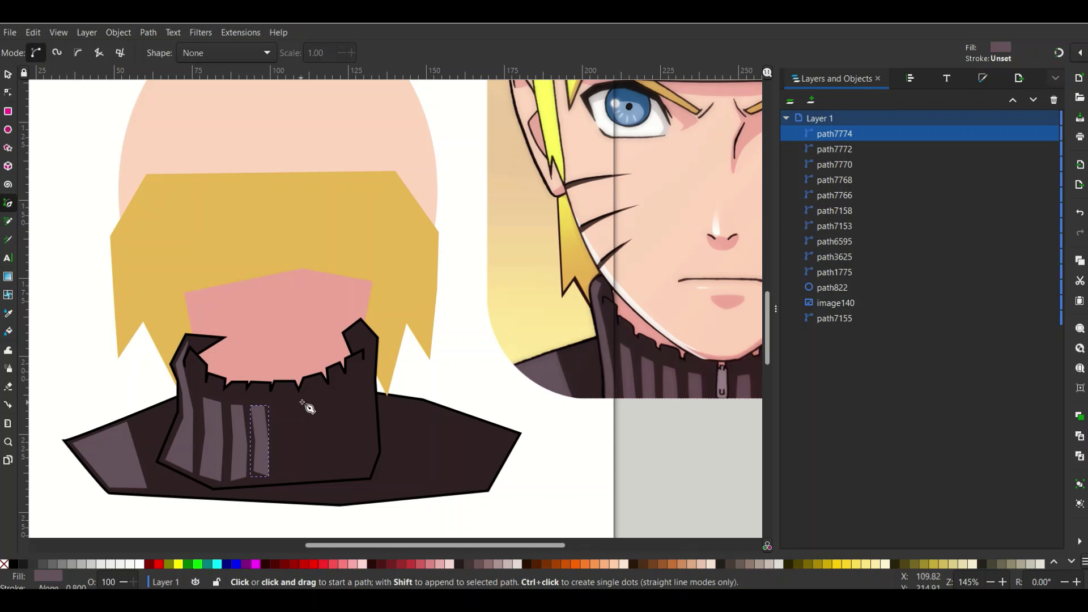
# Step: Draw two muted purple vertical stripes on the collar's right half
pyautogui.click(302, 400)
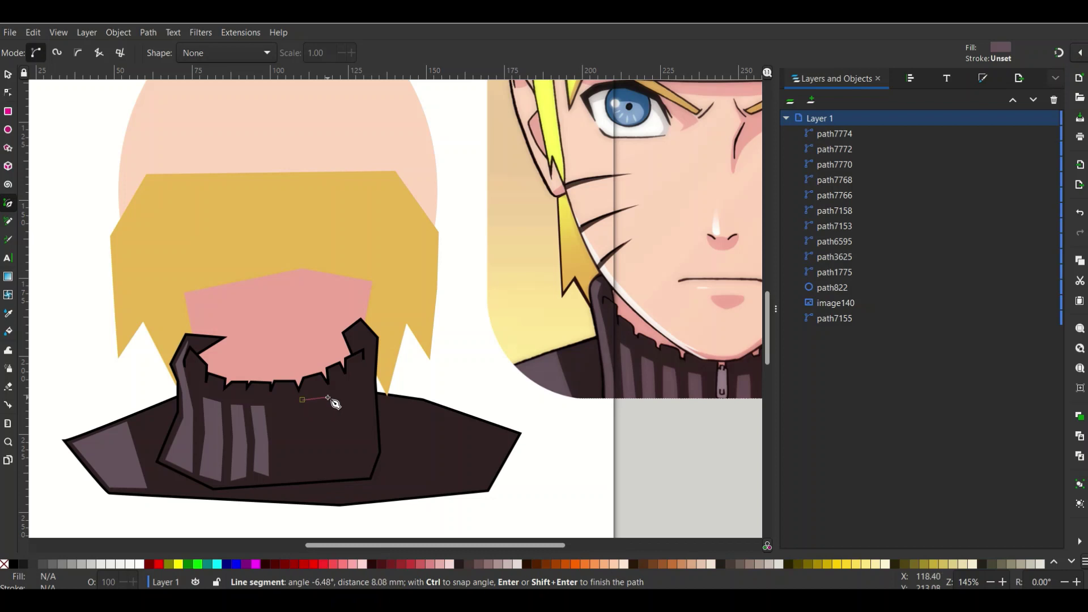
pyautogui.click(326, 395)
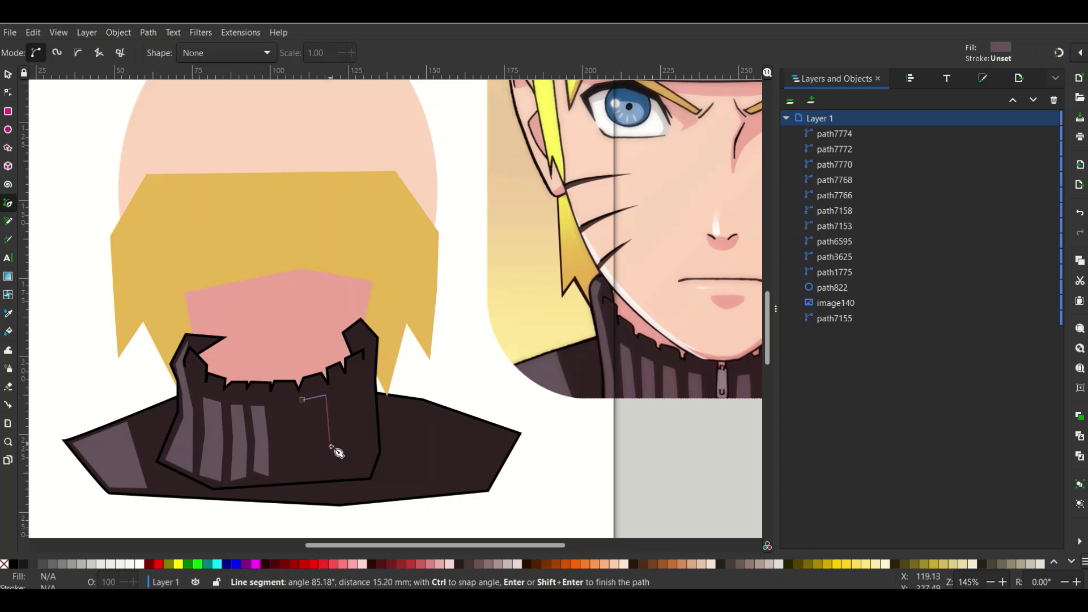
pyautogui.click(332, 448)
pyautogui.click(331, 475)
pyautogui.click(304, 476)
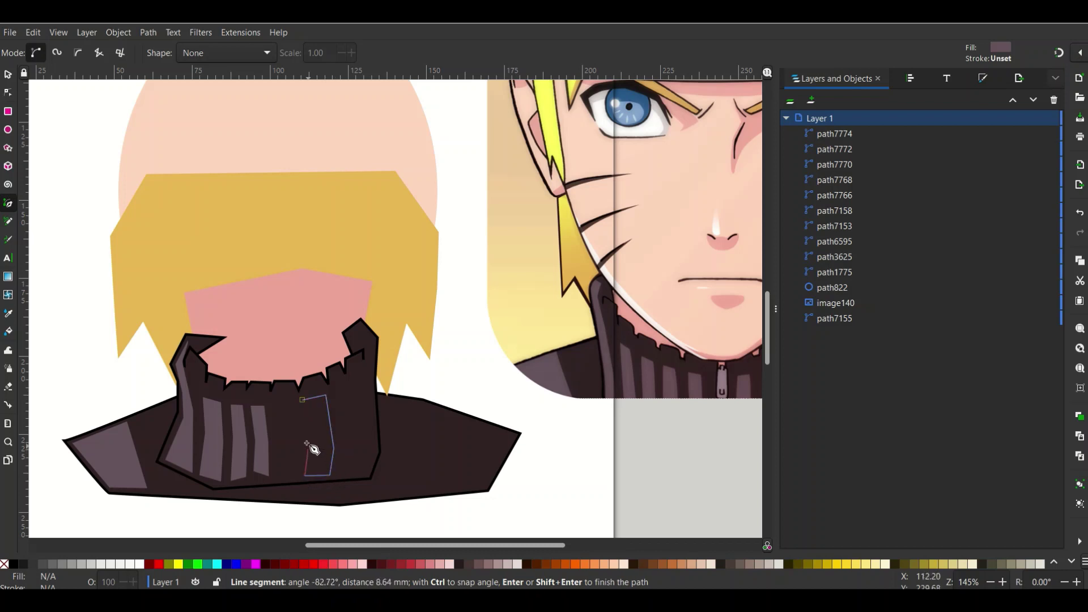
pyautogui.click(302, 399)
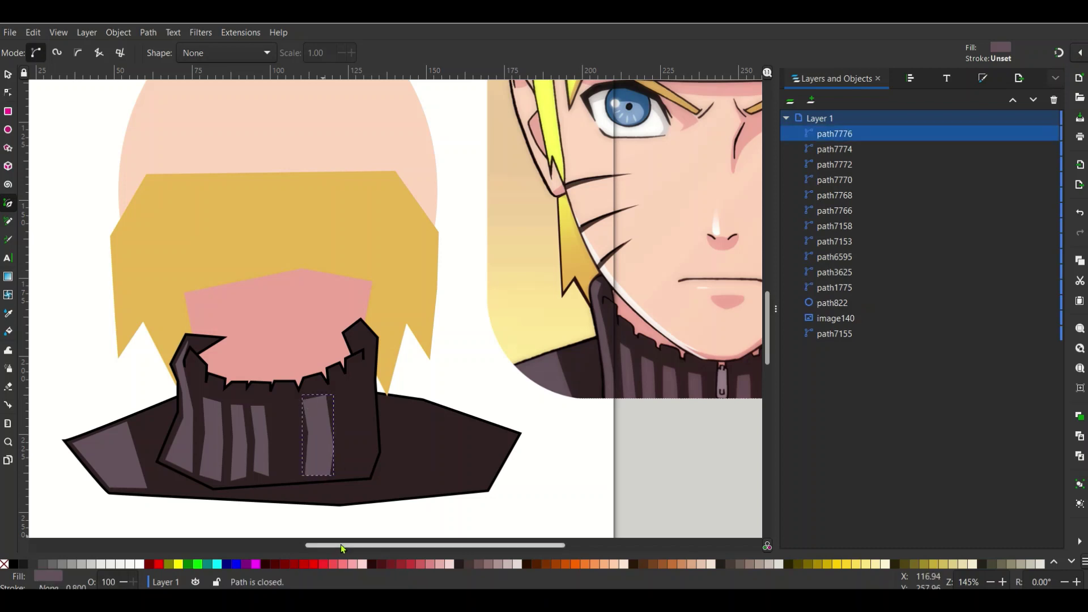
pyautogui.moveTo(343, 548); pyautogui.dragTo(361, 545)
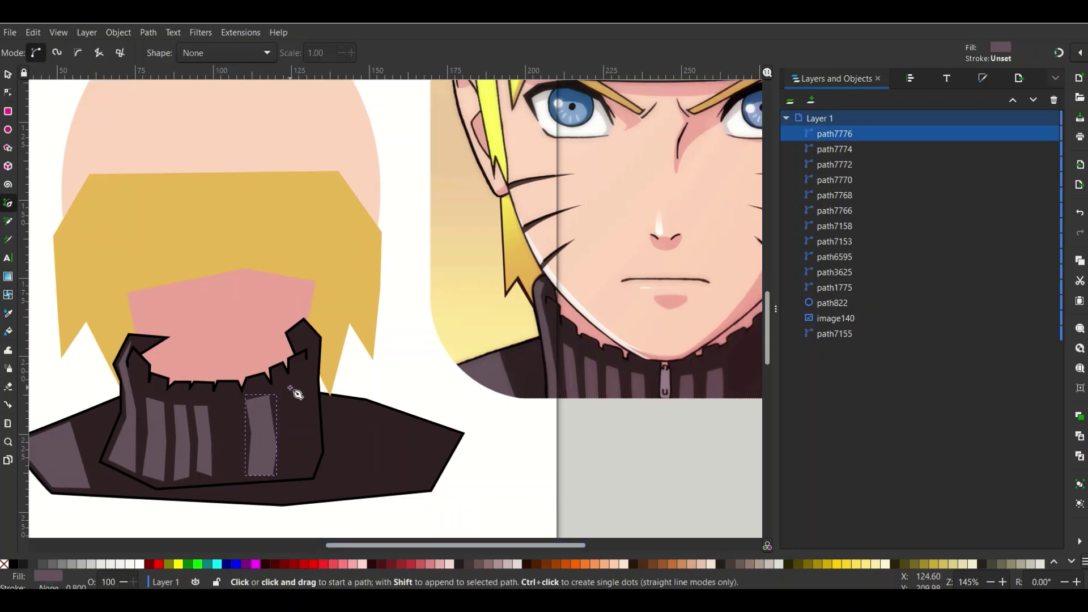
pyautogui.click(290, 388)
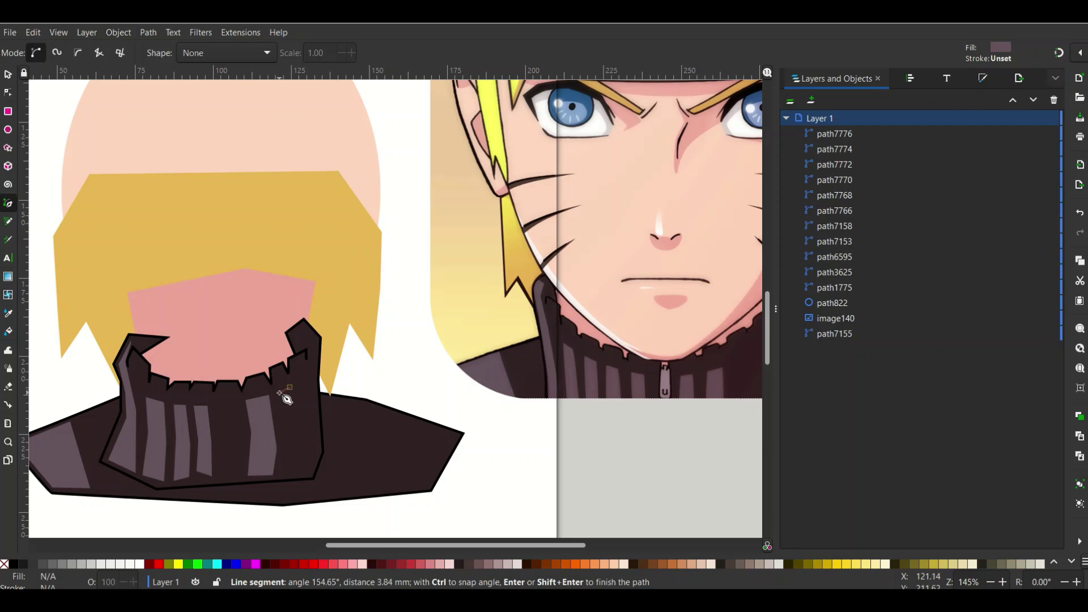
pyautogui.click(286, 471)
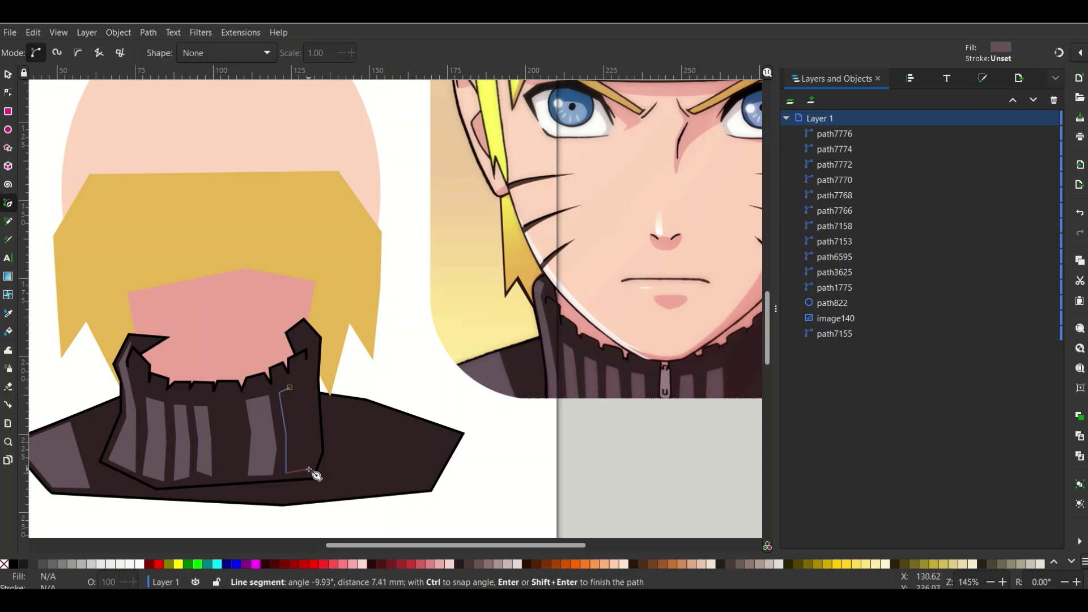
pyautogui.click(305, 426)
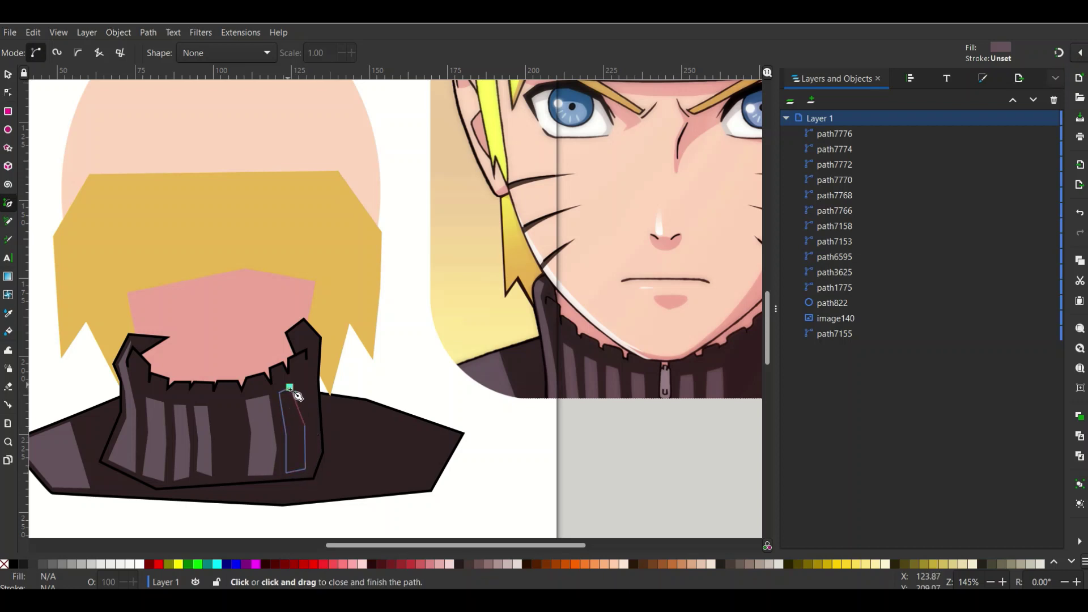
pyautogui.click(289, 388)
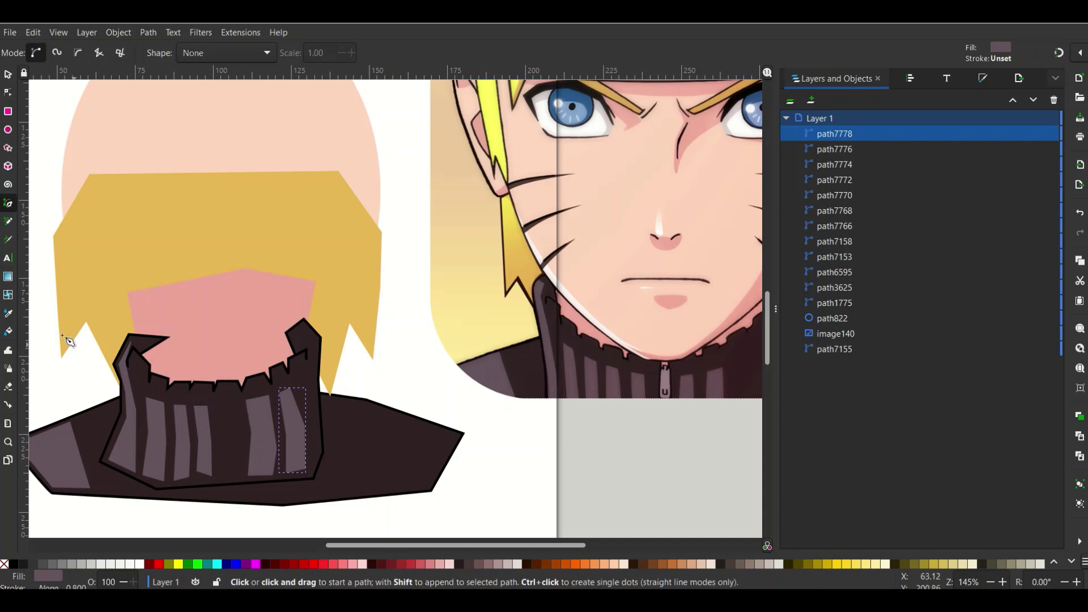
pyautogui.click(12, 77)
pyautogui.moveTo(483, 545); pyautogui.dragTo(487, 546)
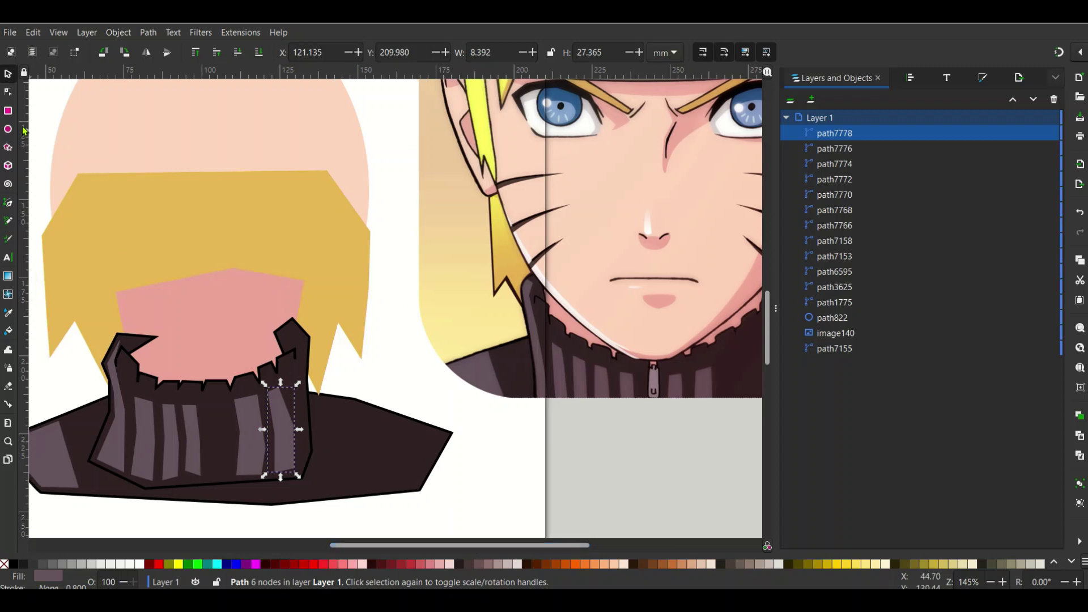
# Step: Draw a matching grey-purple highlight on the right shoulder tip, then clear the selection
pyautogui.click(9, 205)
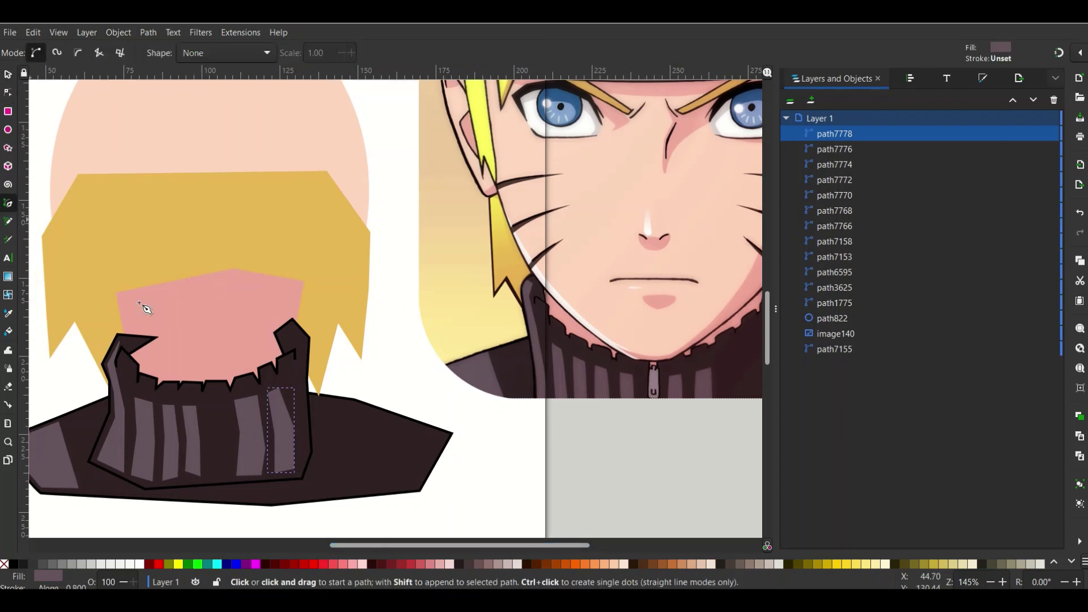
pyautogui.click(413, 486)
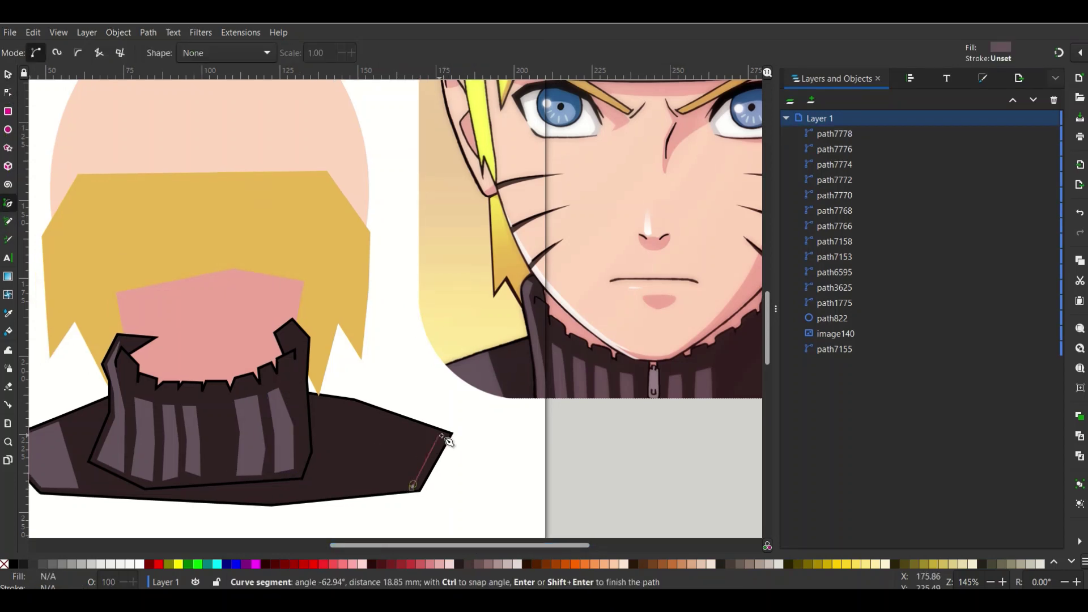
pyautogui.click(444, 435)
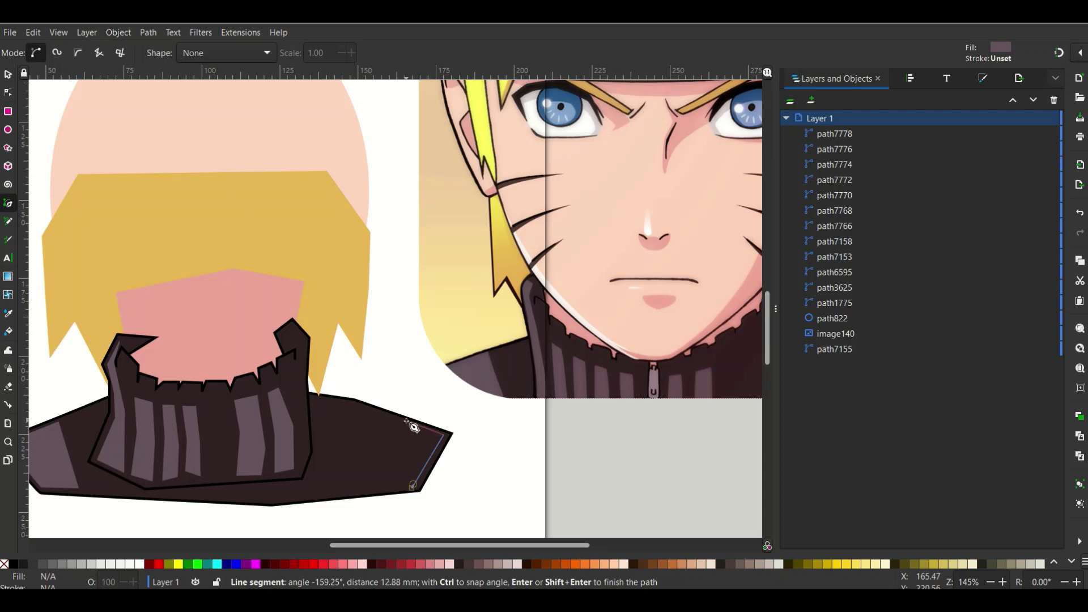
pyautogui.click(403, 422)
pyautogui.click(385, 487)
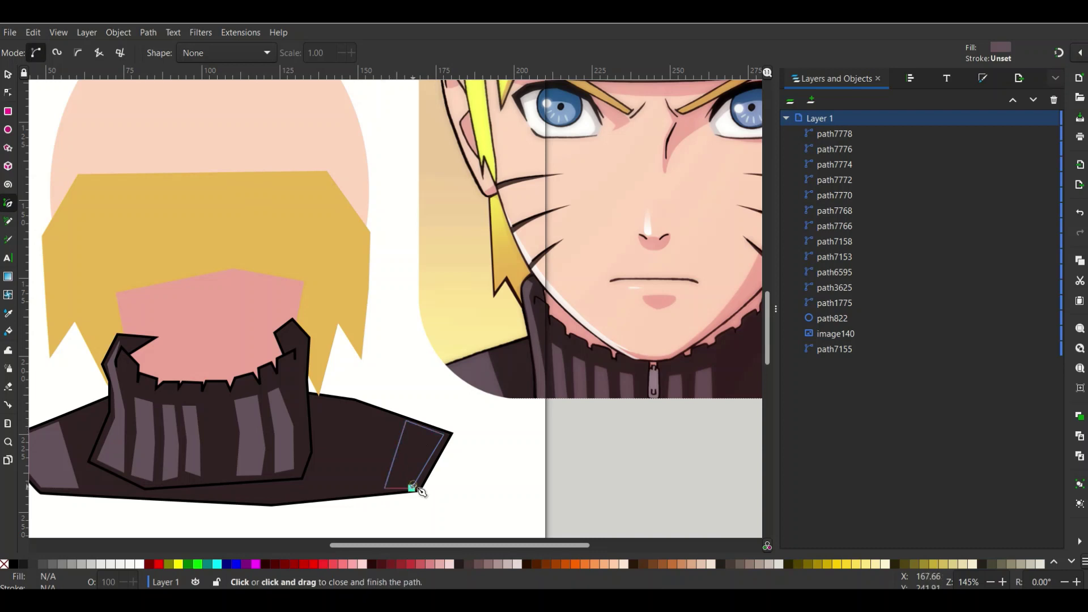
pyautogui.click(413, 485)
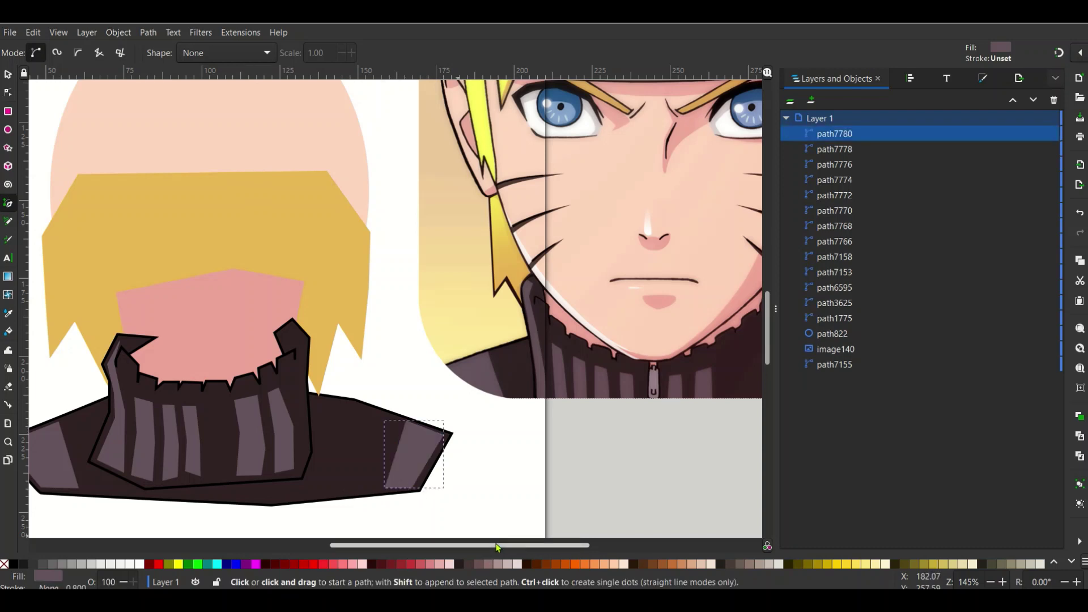
pyautogui.moveTo(497, 545); pyautogui.dragTo(463, 547)
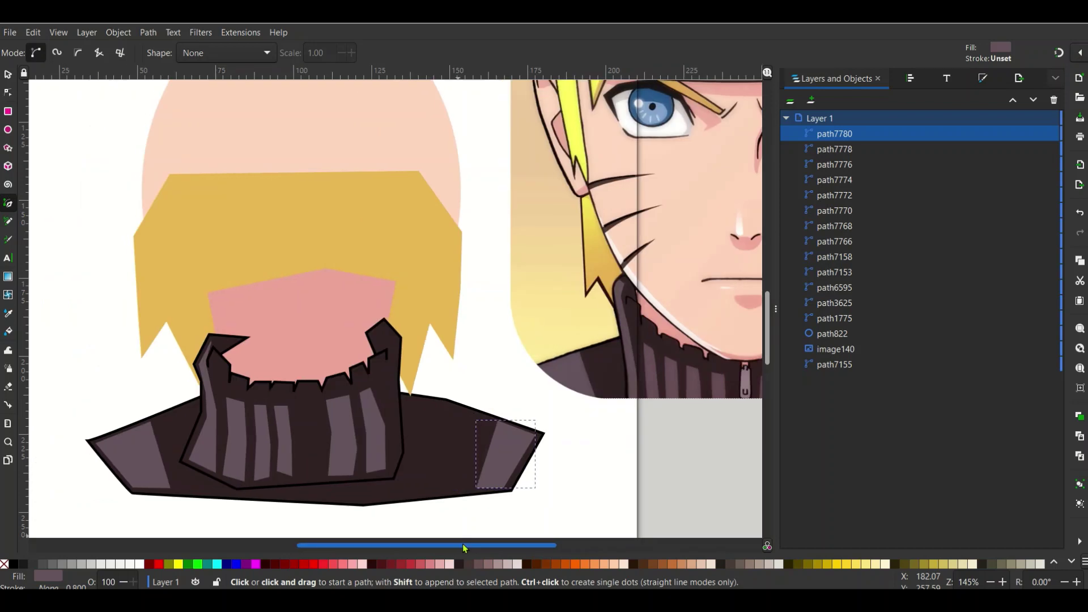
pyautogui.click(9, 75)
pyautogui.click(150, 391)
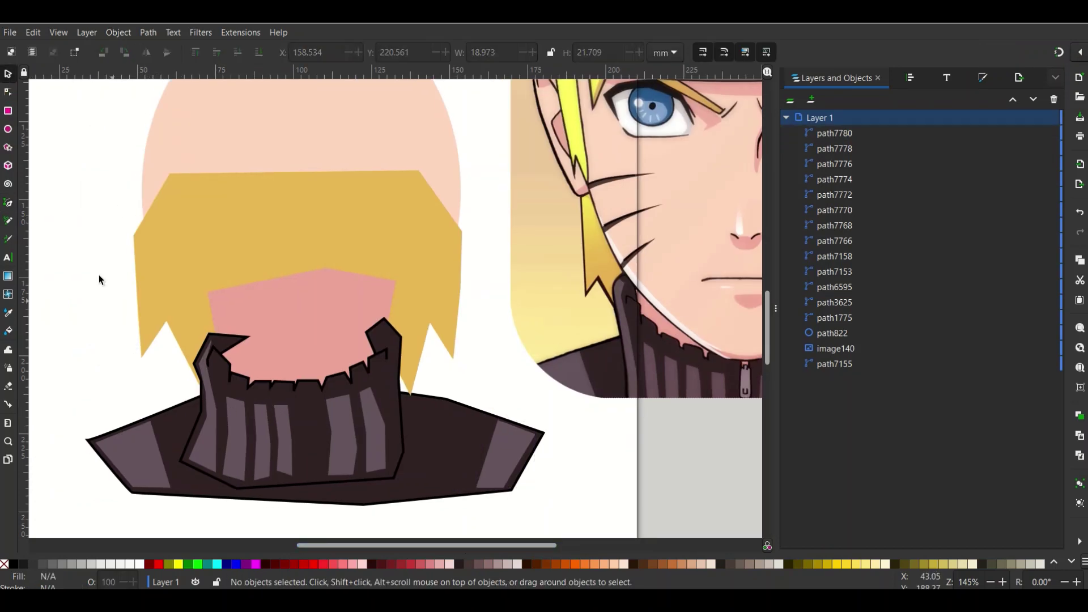
pyautogui.click(7, 205)
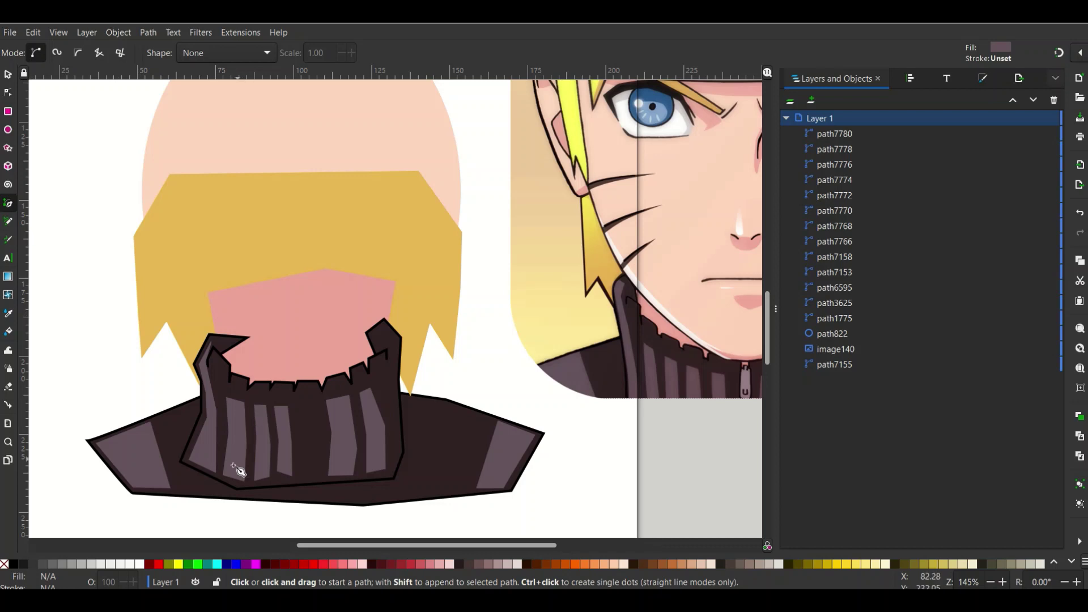
# Step: Set a black stroke and draw the closed zipper-pull outline at the collar's centre
pyautogui.keyDown('shift'); pyautogui.click(13, 565); pyautogui.keyUp('shift')
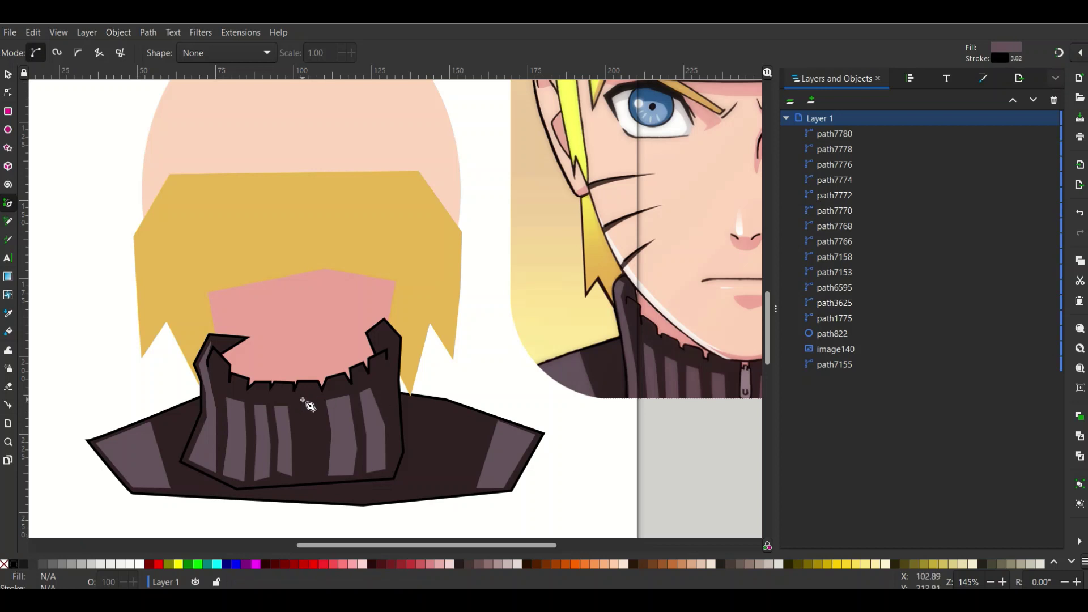
pyautogui.click(305, 401)
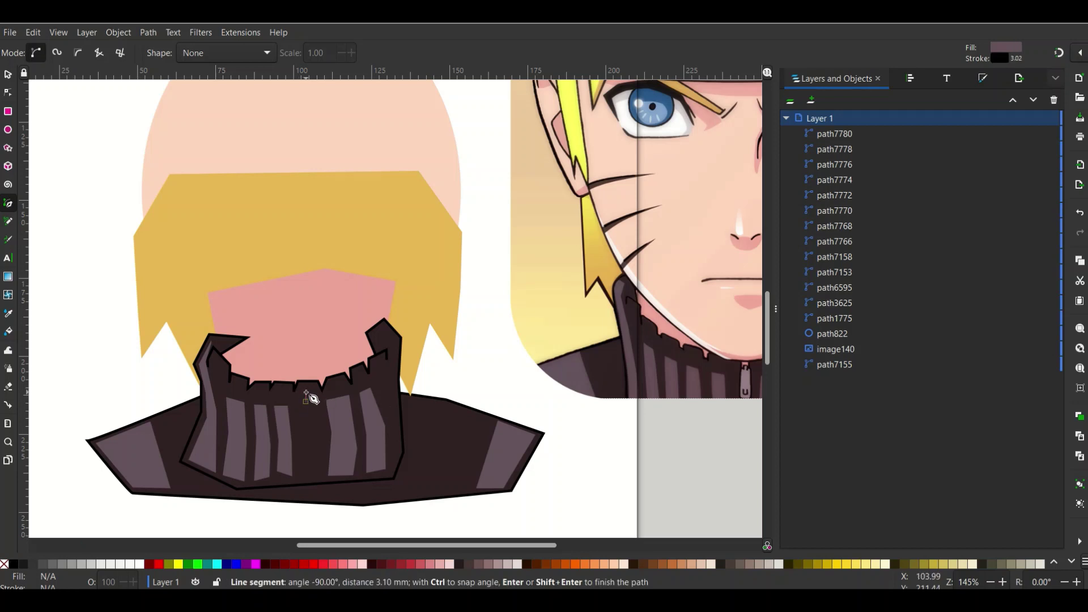
pyautogui.click(314, 392)
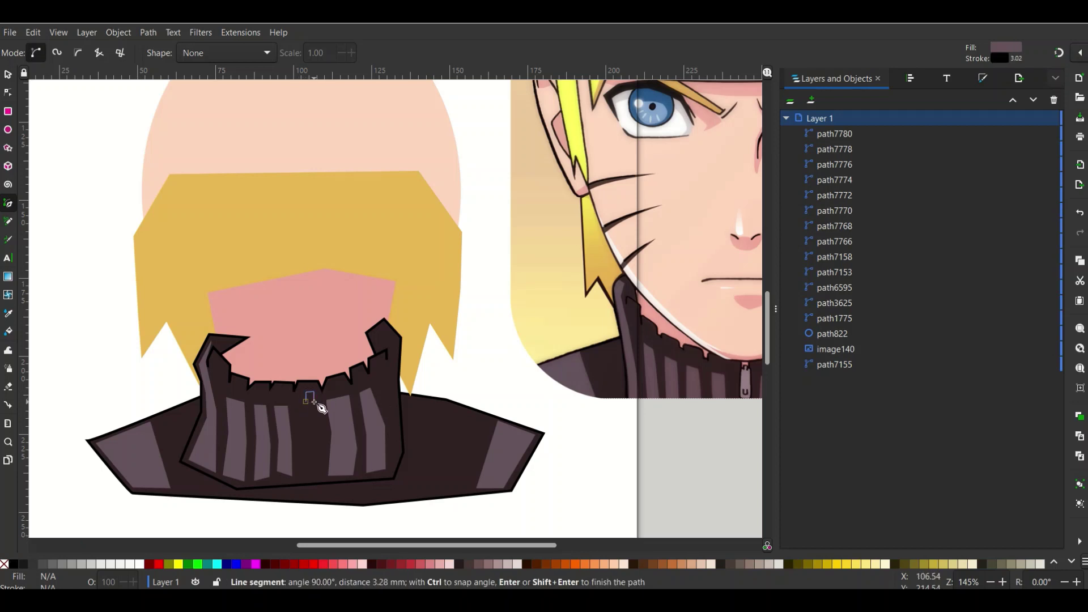
pyautogui.click(314, 402)
pyautogui.click(314, 399)
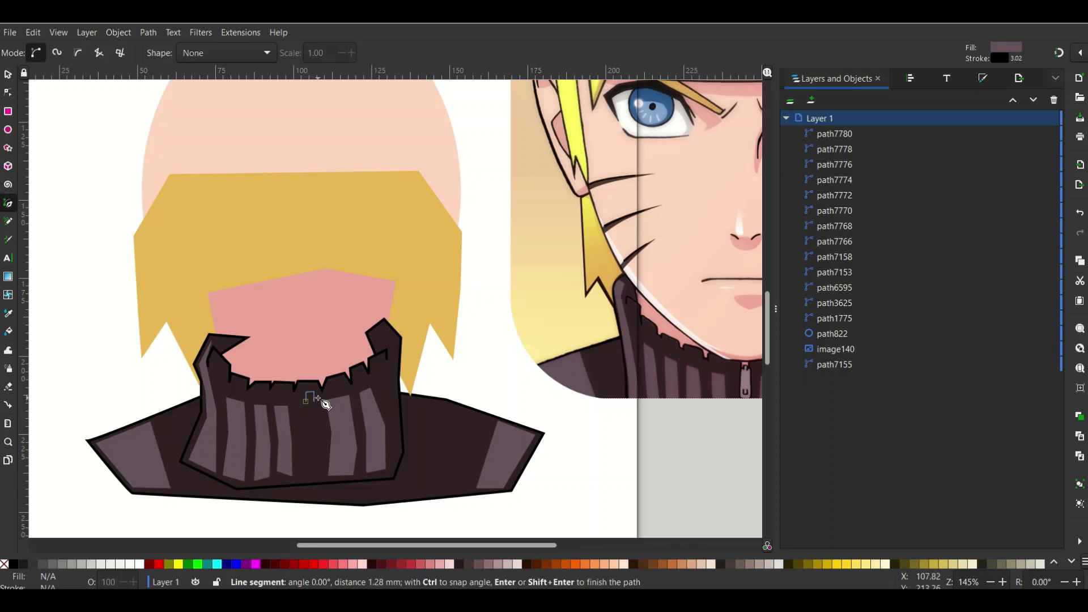
pyautogui.click(321, 445)
pyautogui.click(310, 448)
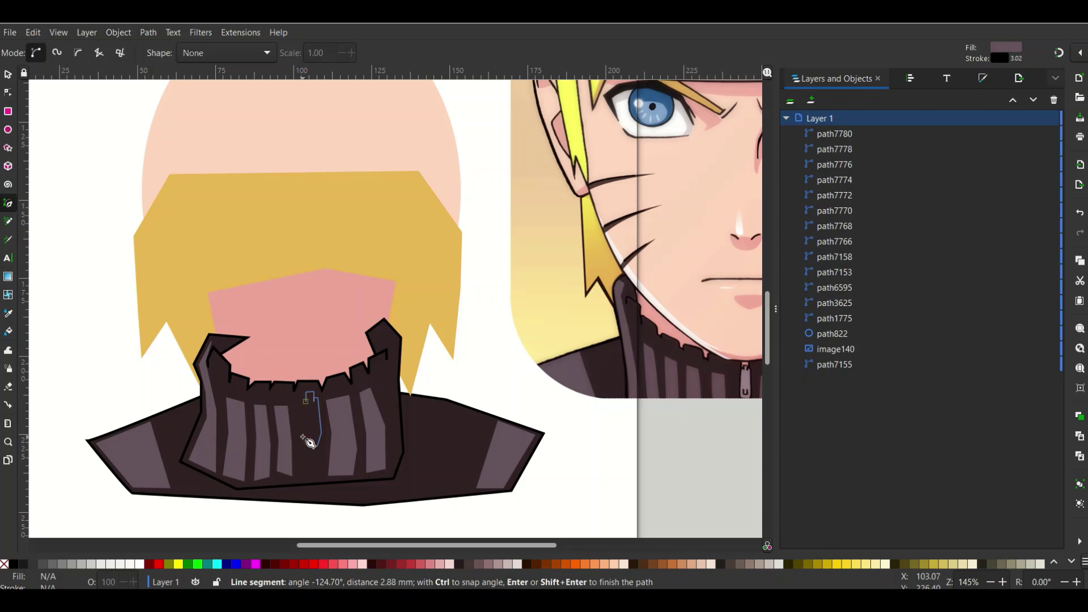
pyautogui.click(304, 429)
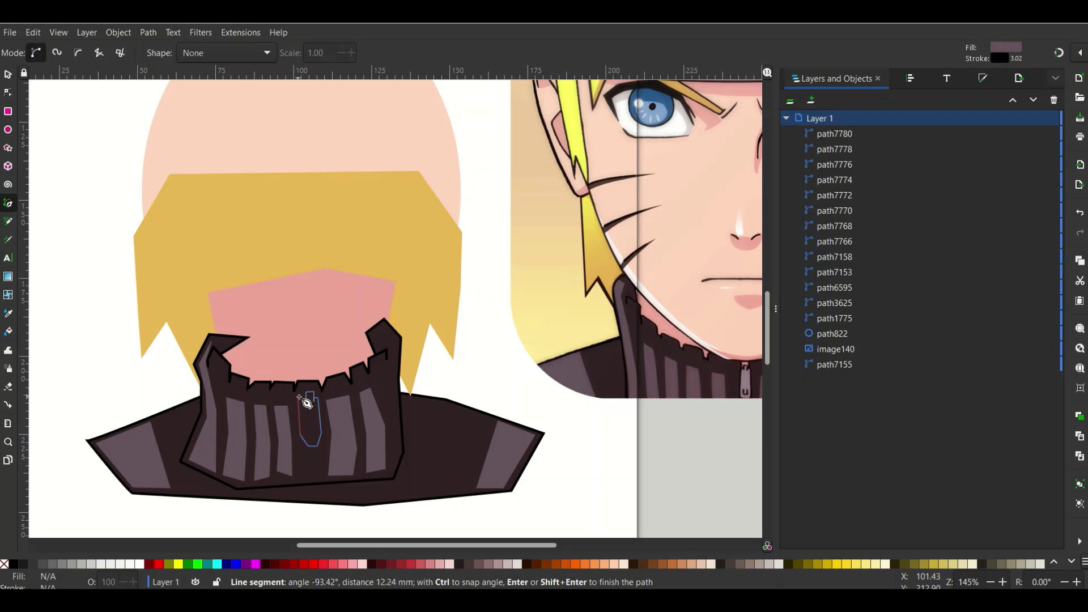
pyautogui.click(300, 397)
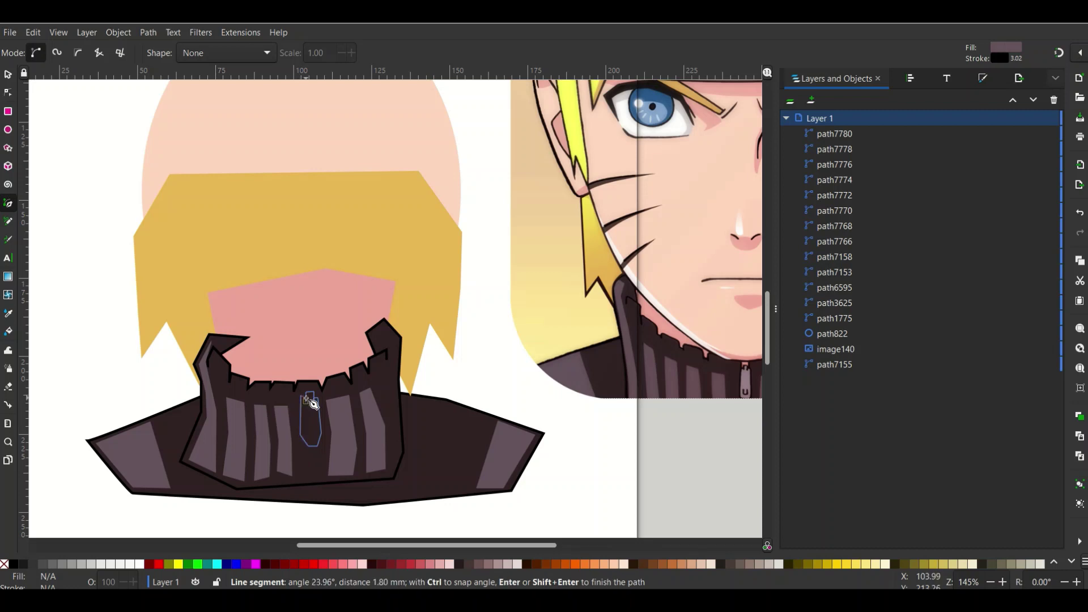
pyautogui.click(306, 402)
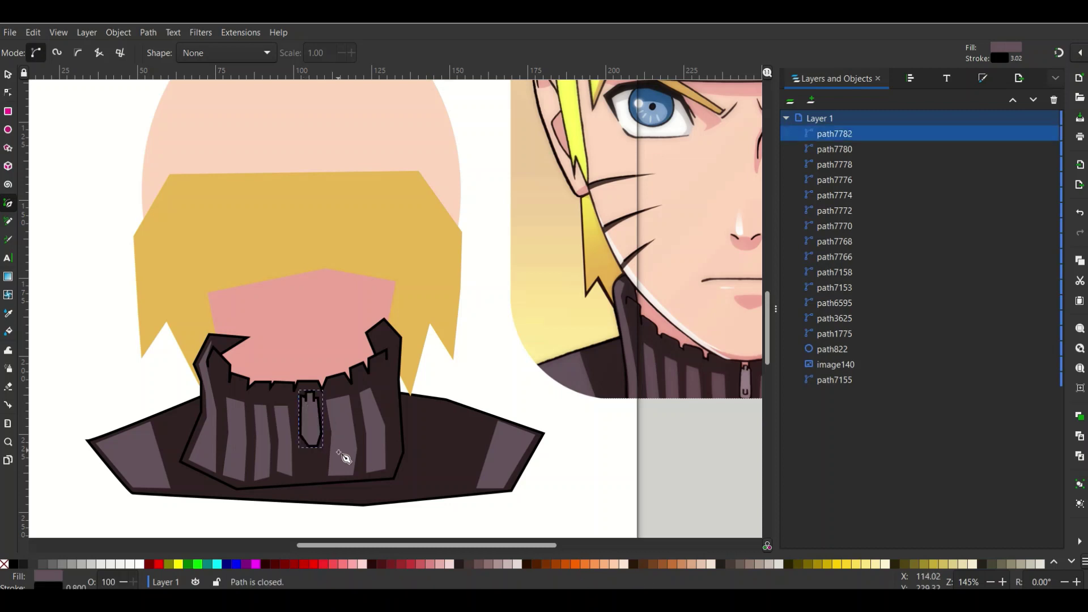
# Step: Add a small inner detail shape inside the zipper pull
pyautogui.click(307, 429)
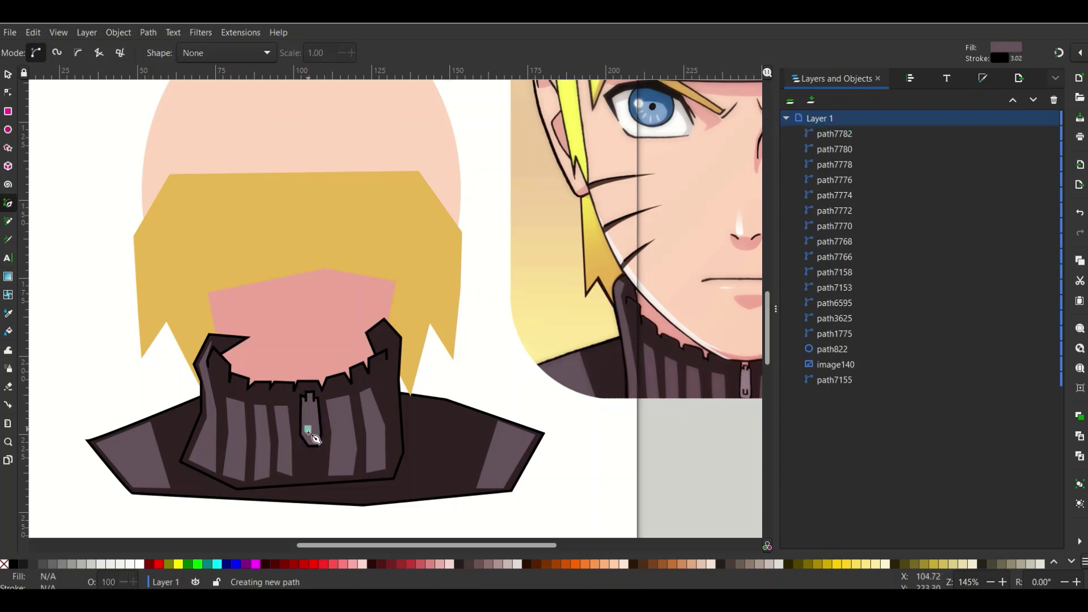
pyautogui.click(309, 436)
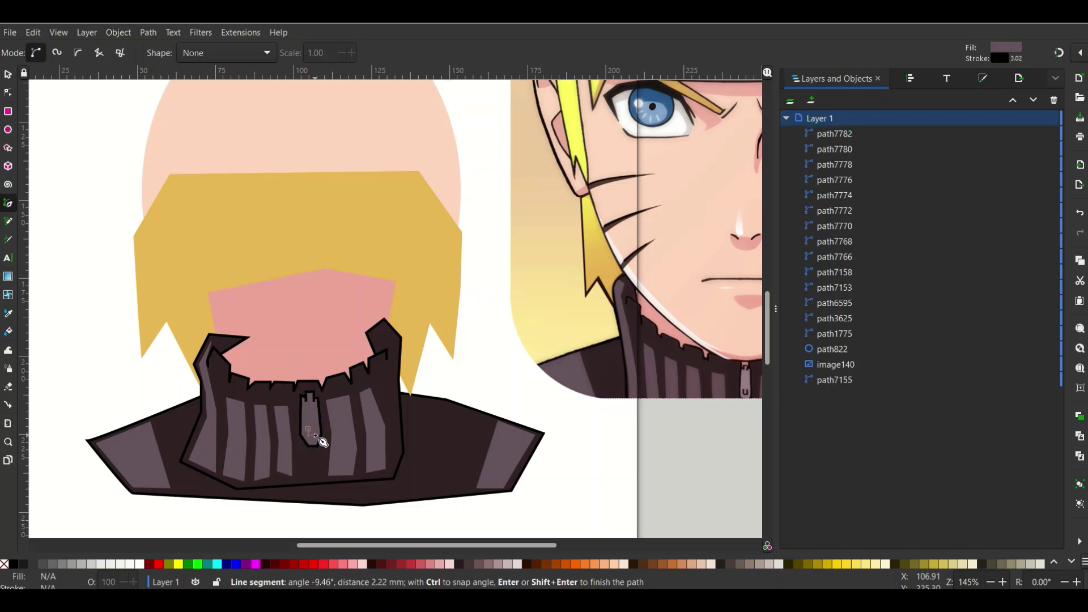
pyautogui.click(308, 429)
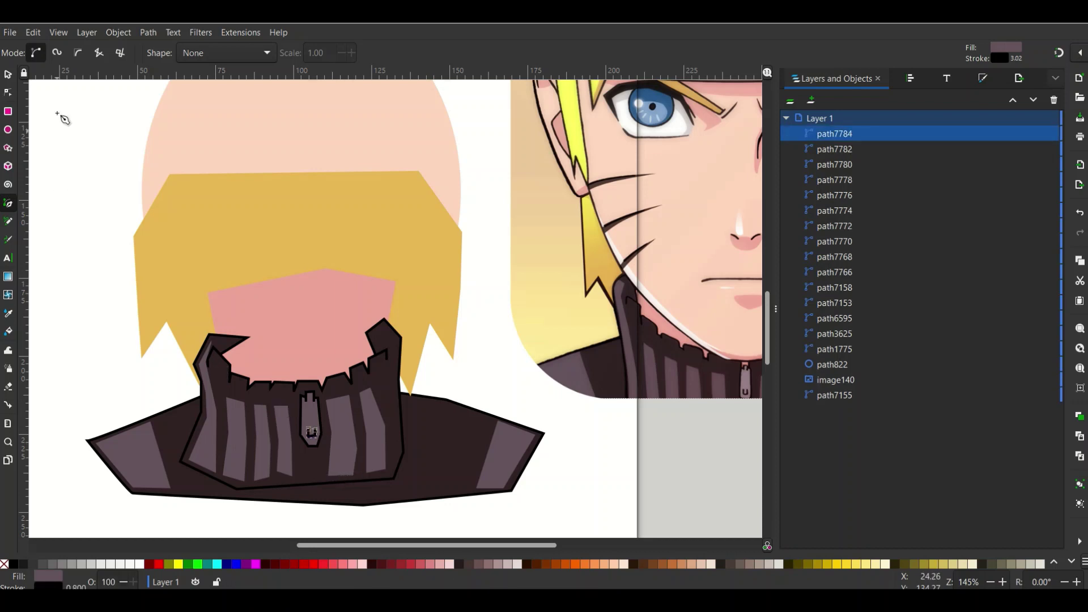
pyautogui.click(8, 74)
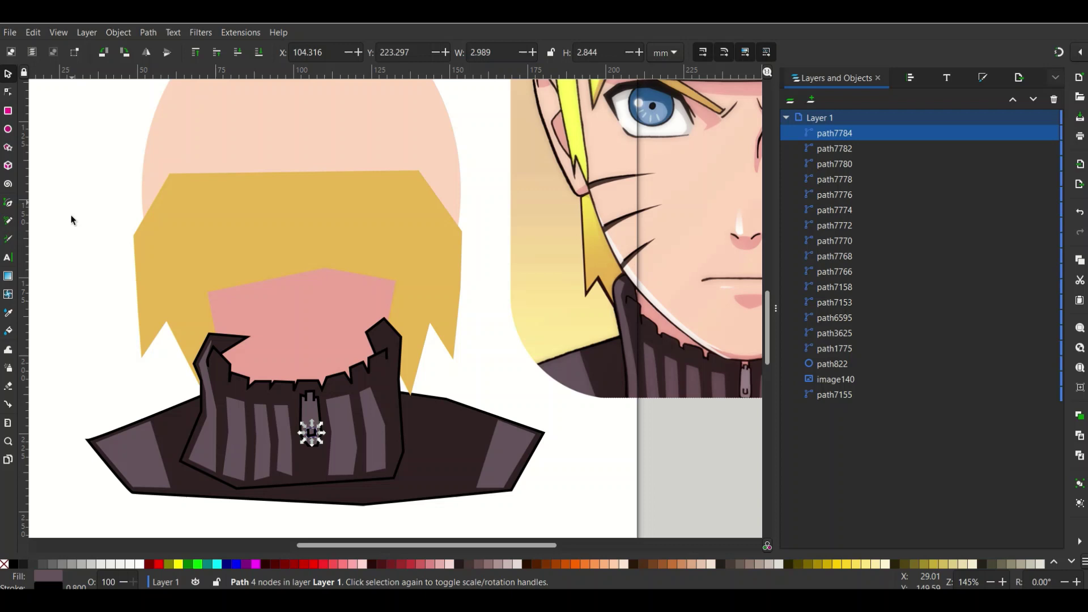
# Step: Give the yellow hair shape a thick black outline
pyautogui.click(86, 291)
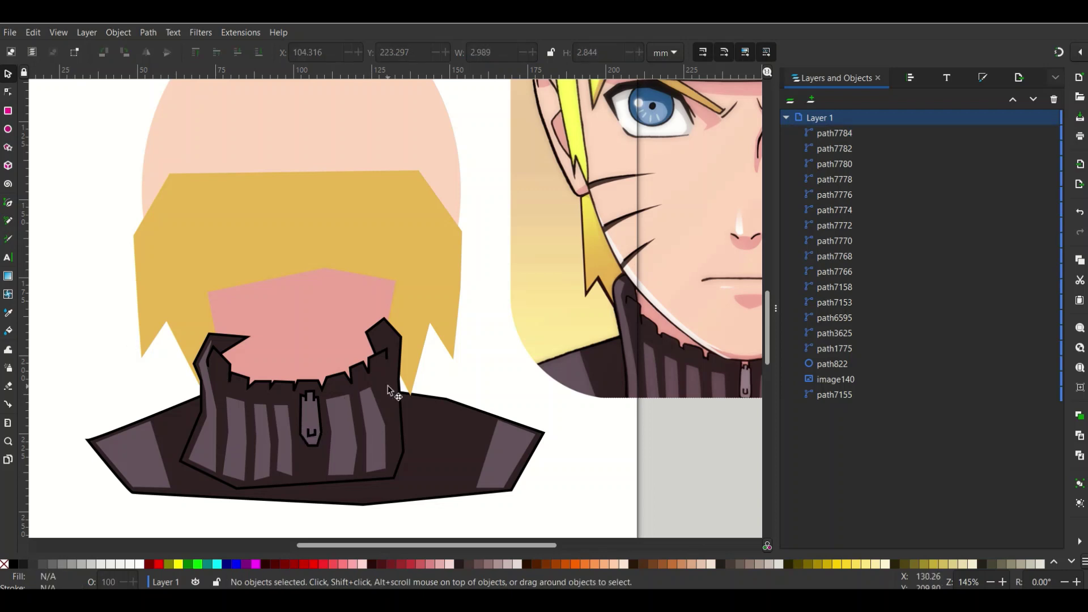
pyautogui.scroll(2, 463, 371)
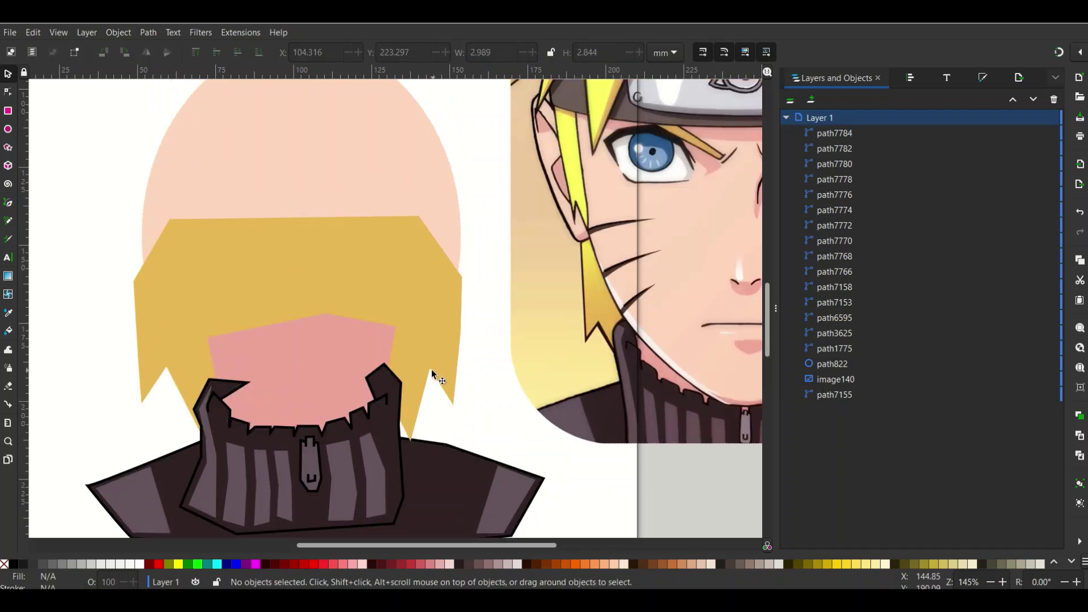
pyautogui.scroll(2, 414, 350)
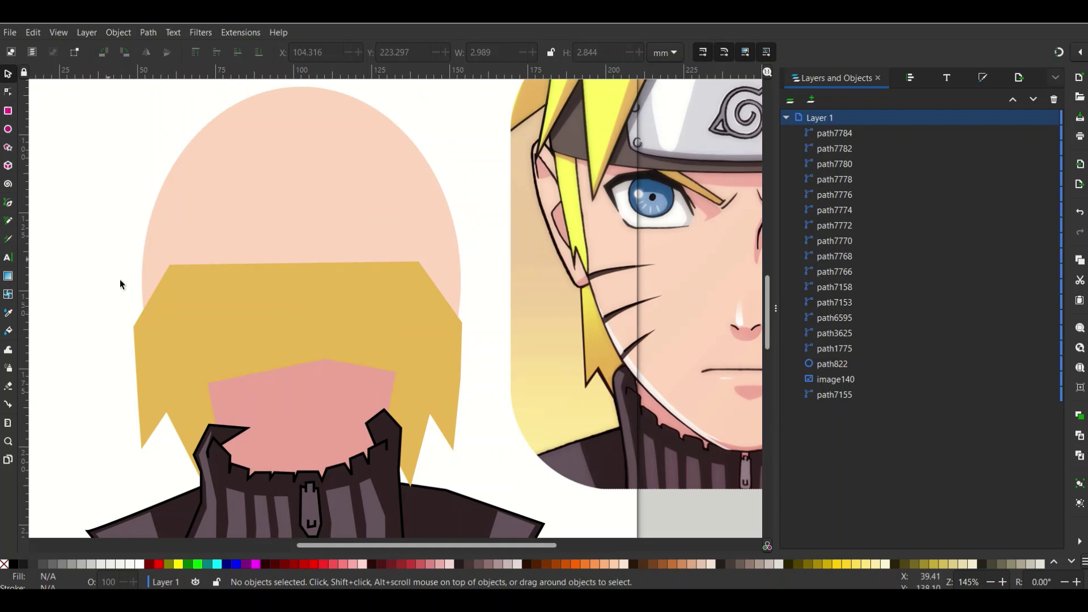
pyautogui.click(168, 342)
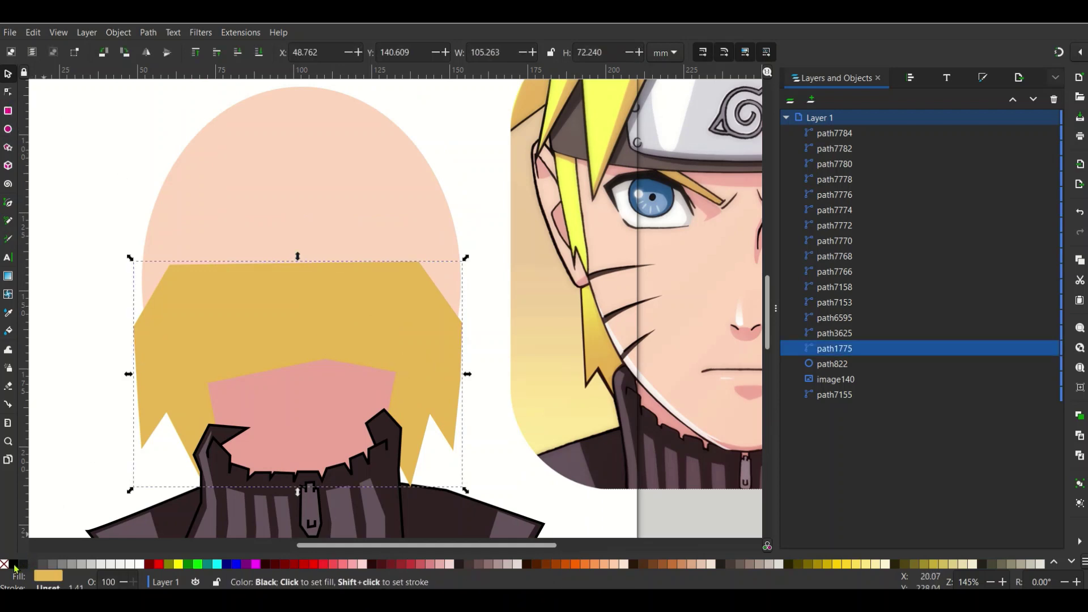
pyautogui.keyDown('shift'); pyautogui.click(15, 564); pyautogui.keyUp('shift')
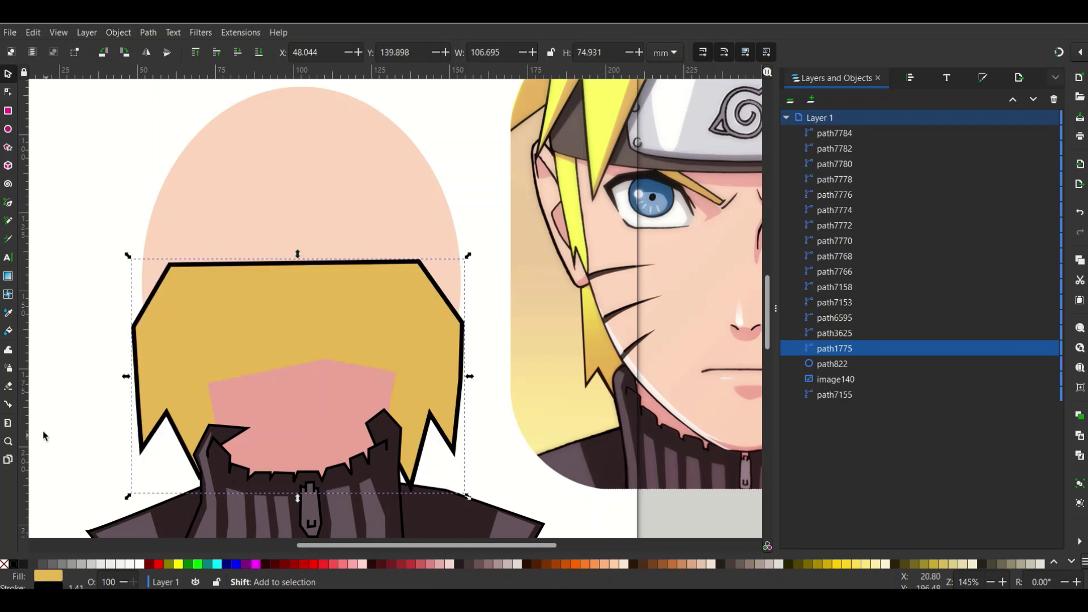
pyautogui.press('Escape')
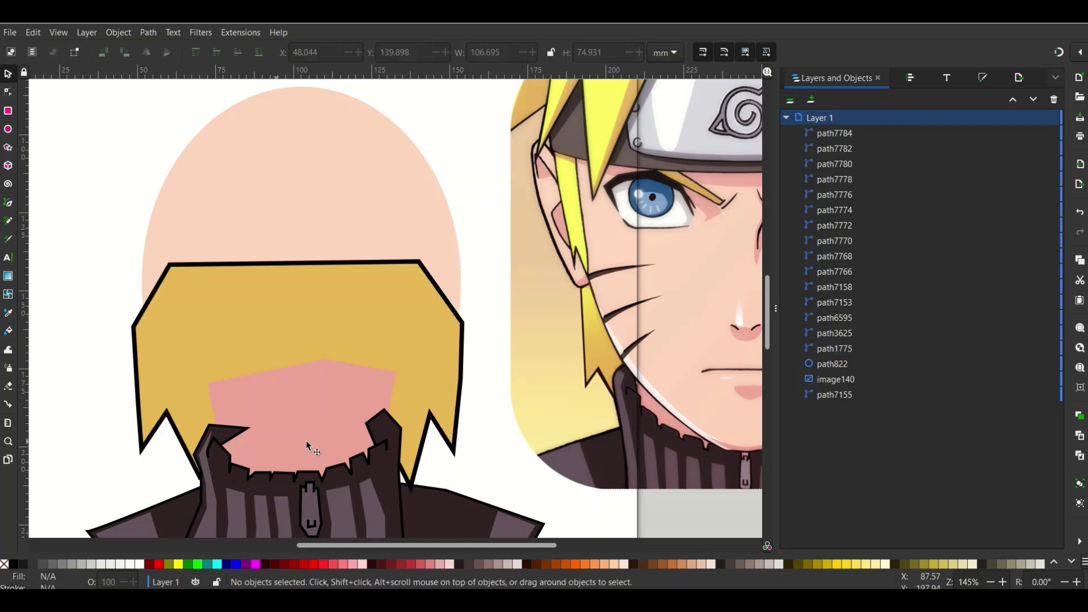
# Step: Sample the peach skin tone from the reference as the fill for new pen paths
pyautogui.scroll(-1, 394, 377)
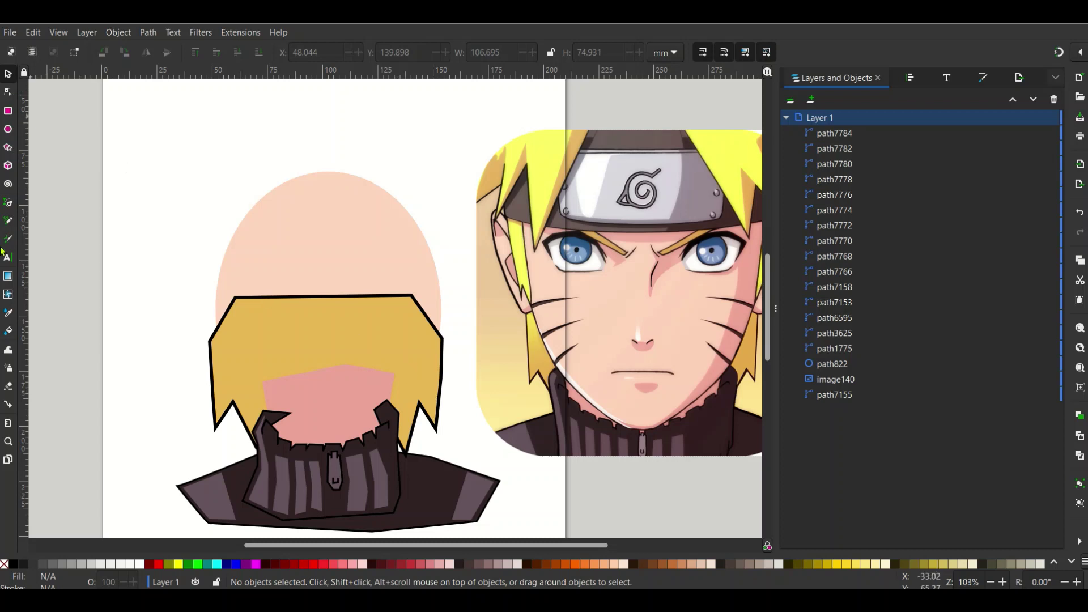
pyautogui.click(6, 316)
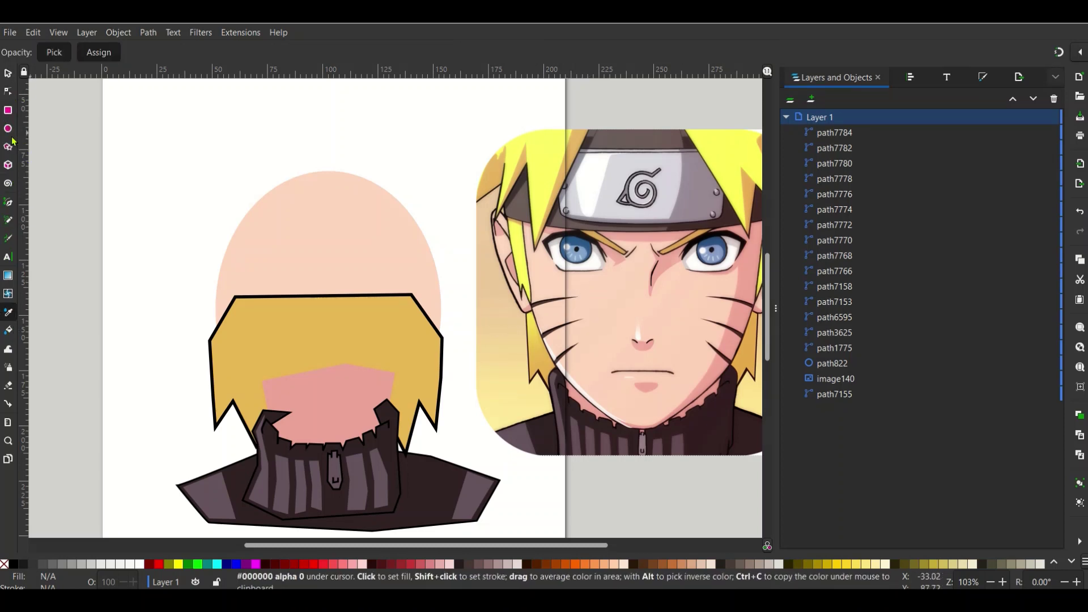
pyautogui.click(9, 204)
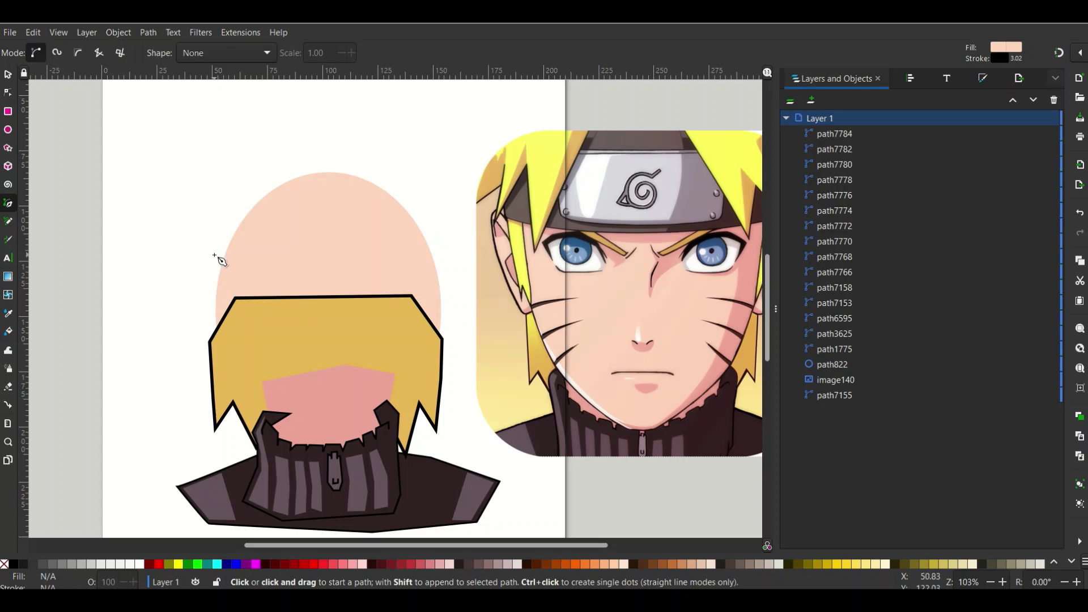
# Step: Trace the face outline from the left temple down the jaw to the flat chin
pyautogui.click(215, 255)
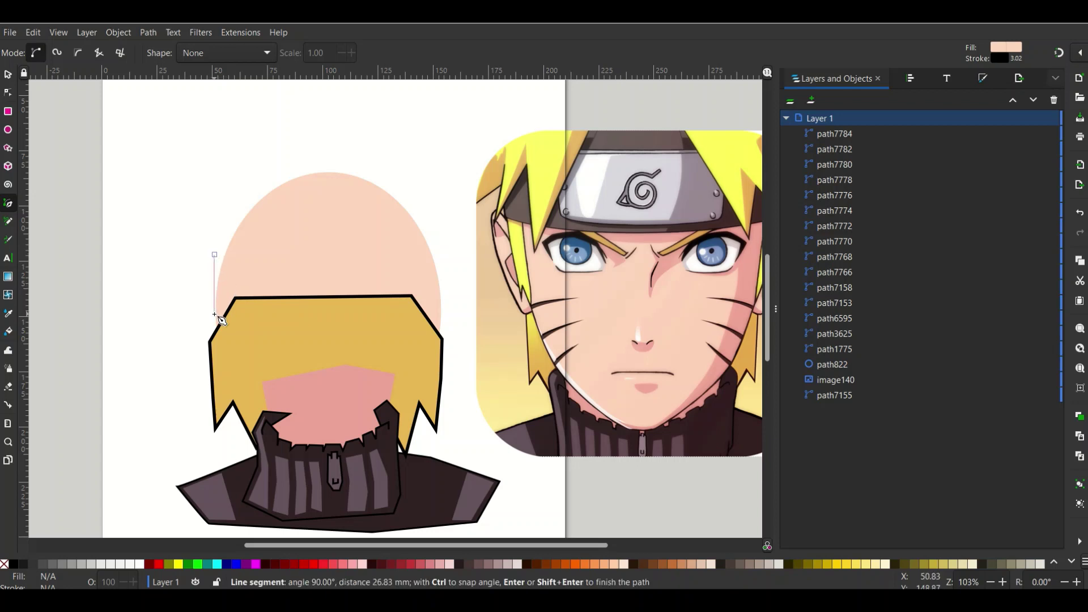
pyautogui.click(214, 316)
pyautogui.click(226, 359)
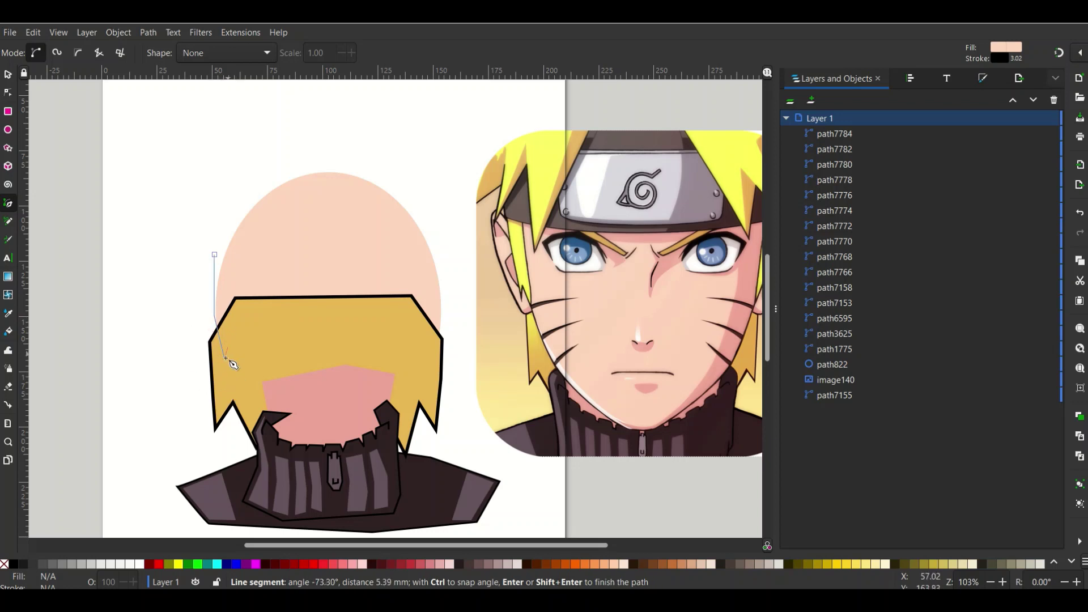
pyautogui.click(244, 392)
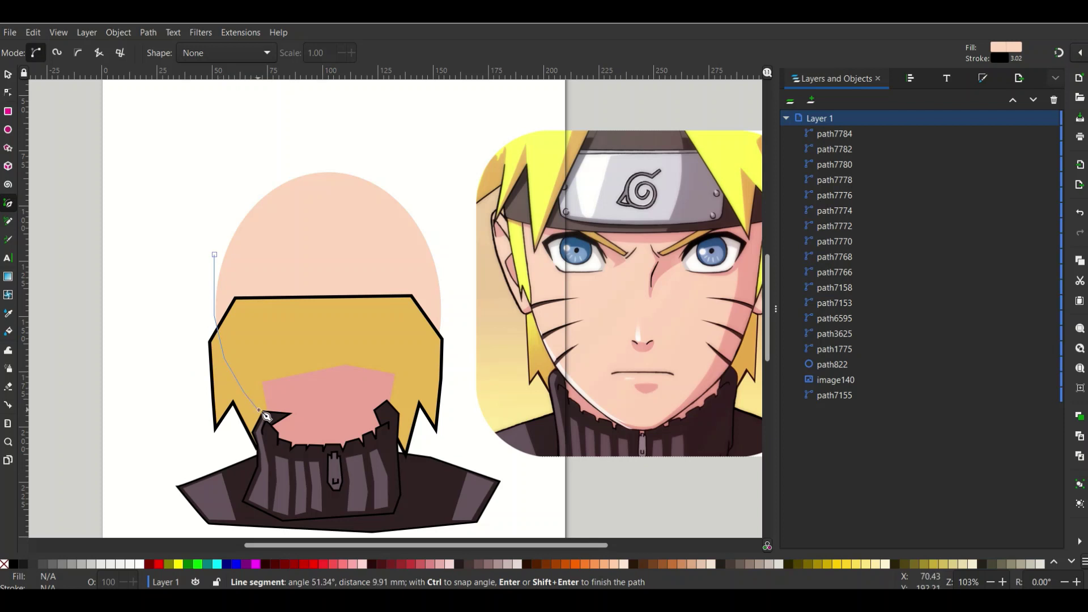
pyautogui.click(259, 409)
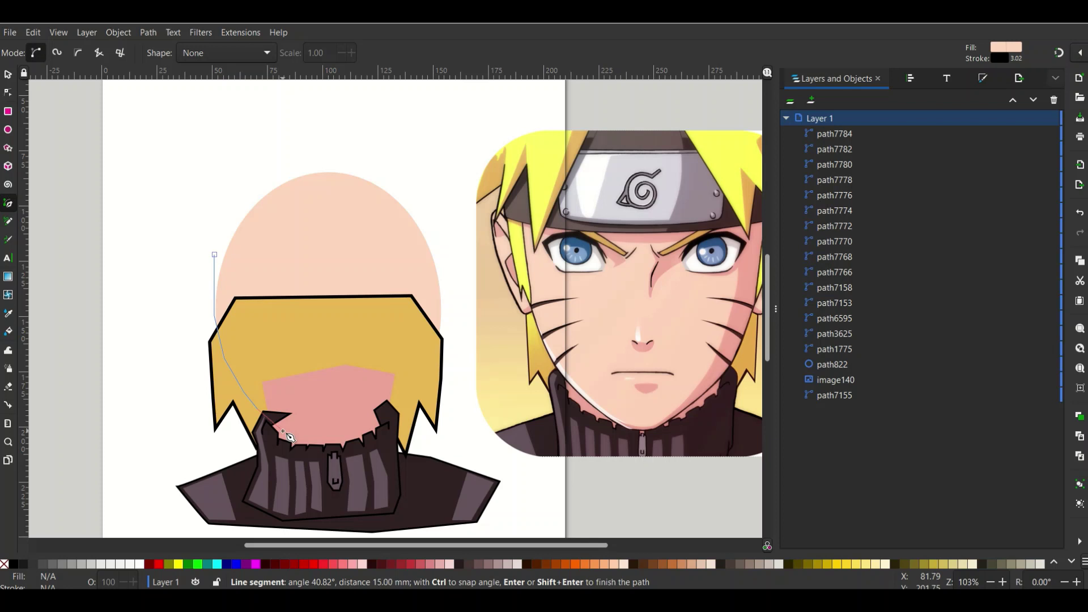
pyautogui.click(283, 432)
pyautogui.click(320, 450)
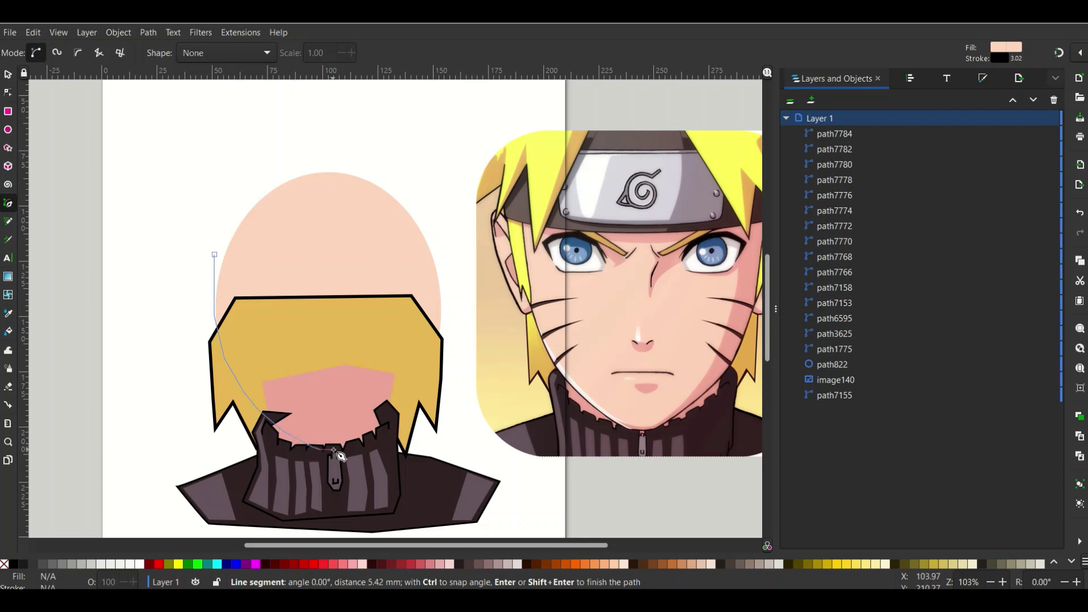
pyautogui.click(352, 450)
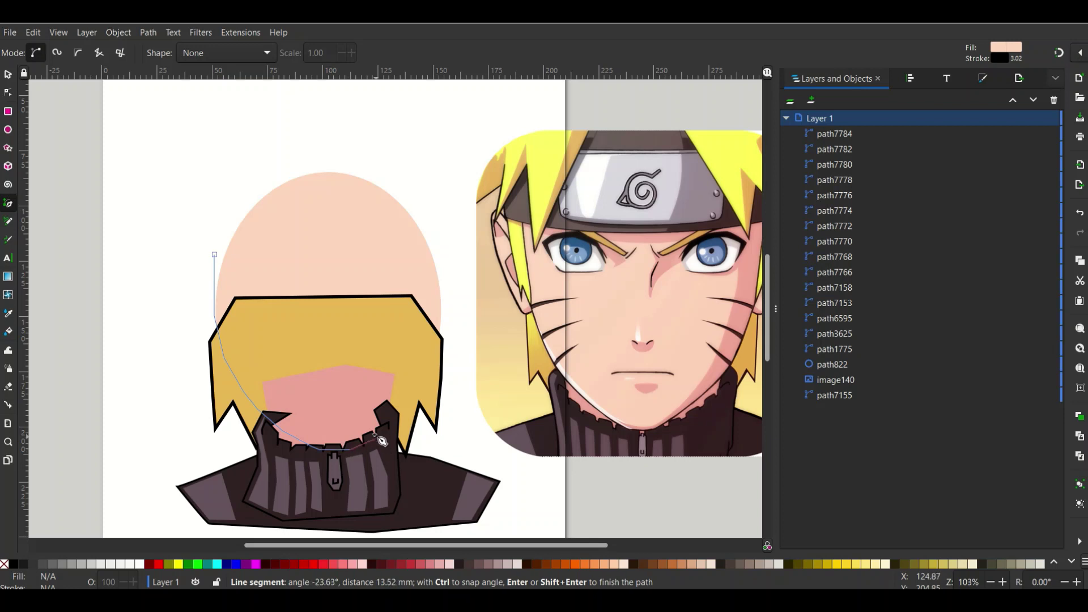
# Step: Continue up the right jaw and cheek, across the top, and close the face shape
pyautogui.click(378, 430)
pyautogui.click(396, 407)
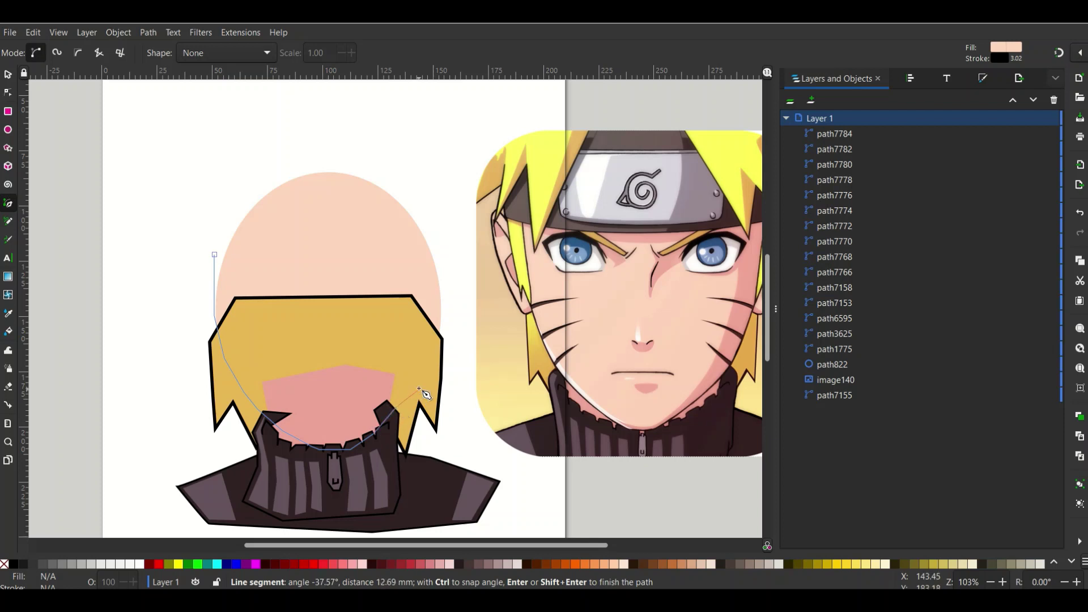
pyautogui.click(425, 349)
pyautogui.click(434, 324)
pyautogui.click(436, 302)
pyautogui.click(435, 220)
pyautogui.click(340, 203)
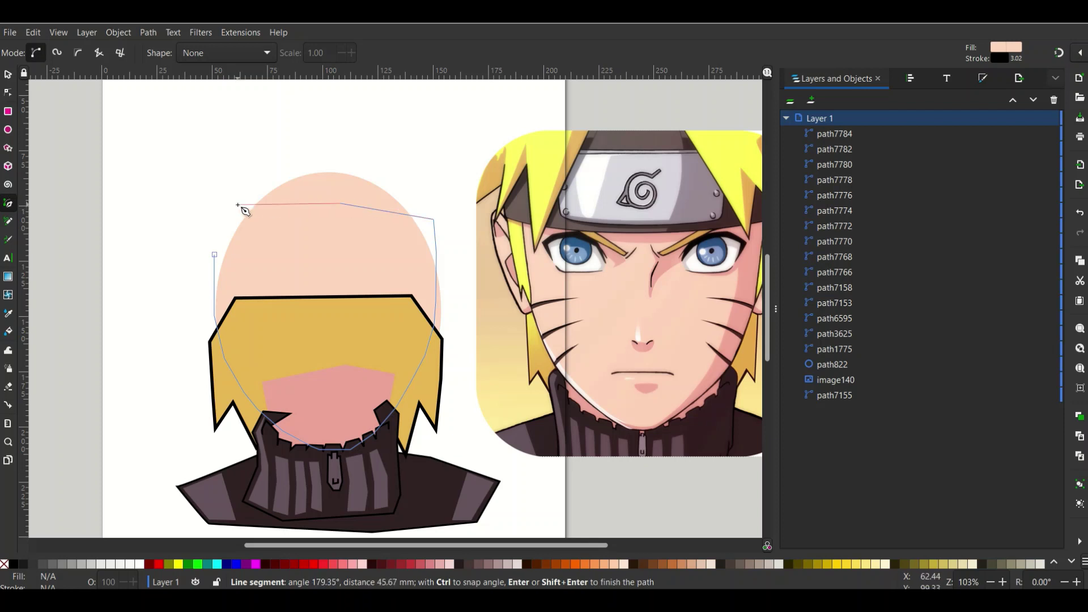
pyautogui.click(233, 208)
pyautogui.click(214, 254)
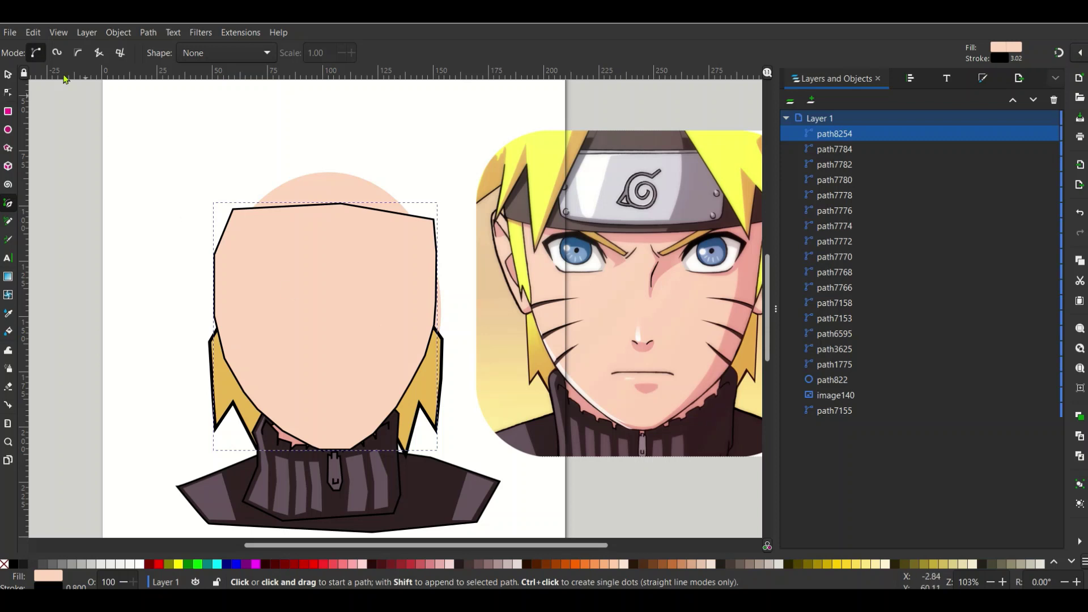
# Step: Narrow the peach face shape from about 101.4 mm to 97 mm wide
pyautogui.click(7, 74)
pyautogui.click(391, 349)
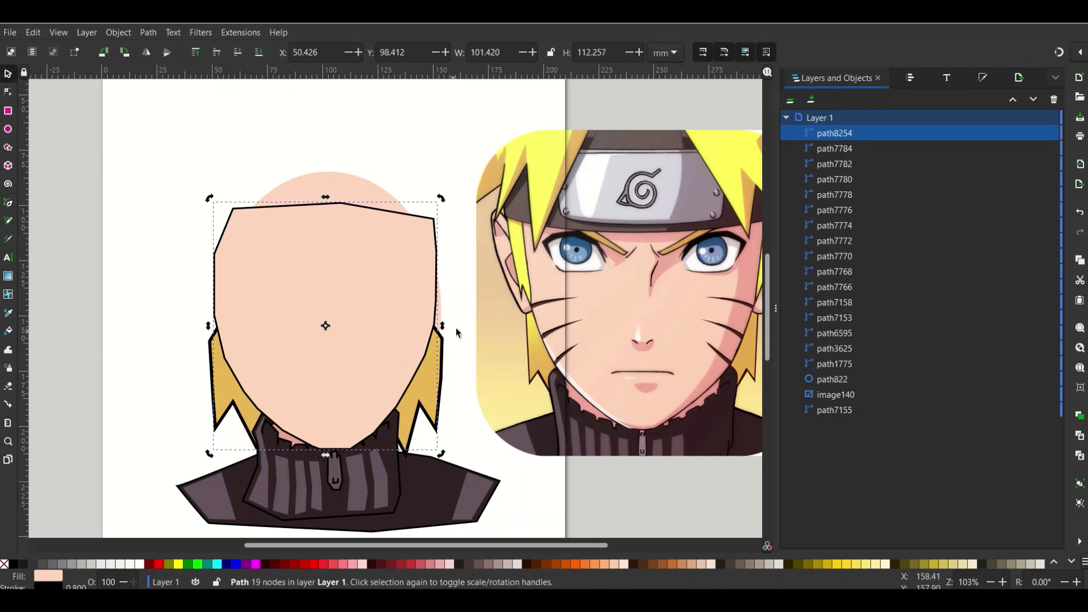
pyautogui.click(392, 334)
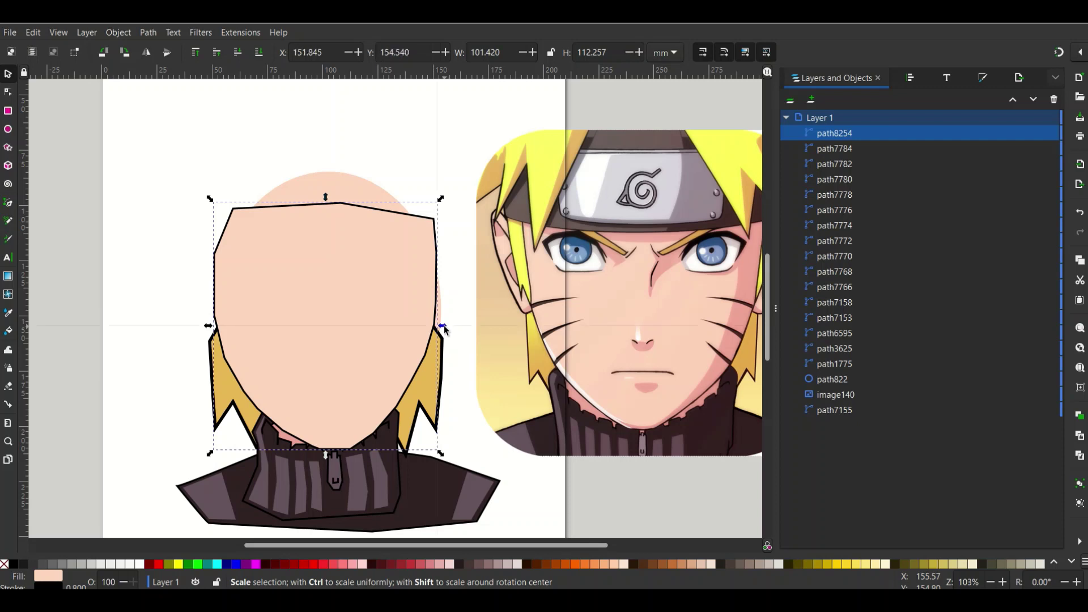
pyautogui.moveTo(444, 330); pyautogui.dragTo(434, 328)
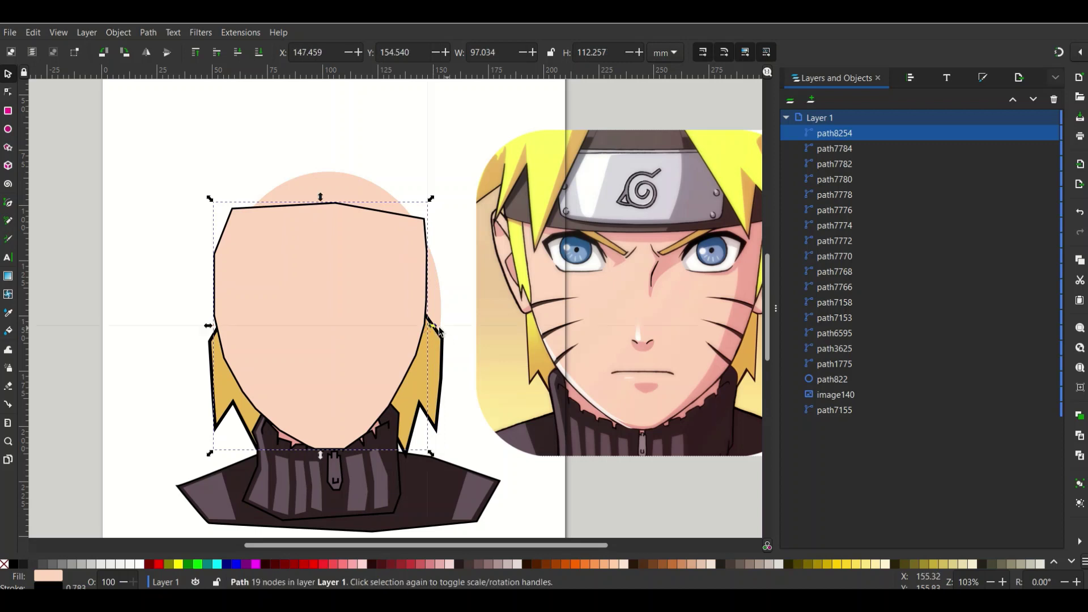
pyautogui.click(280, 333)
# Step: Insert extra nodes along the face outline and make them auto-smooth
pyautogui.press('n')
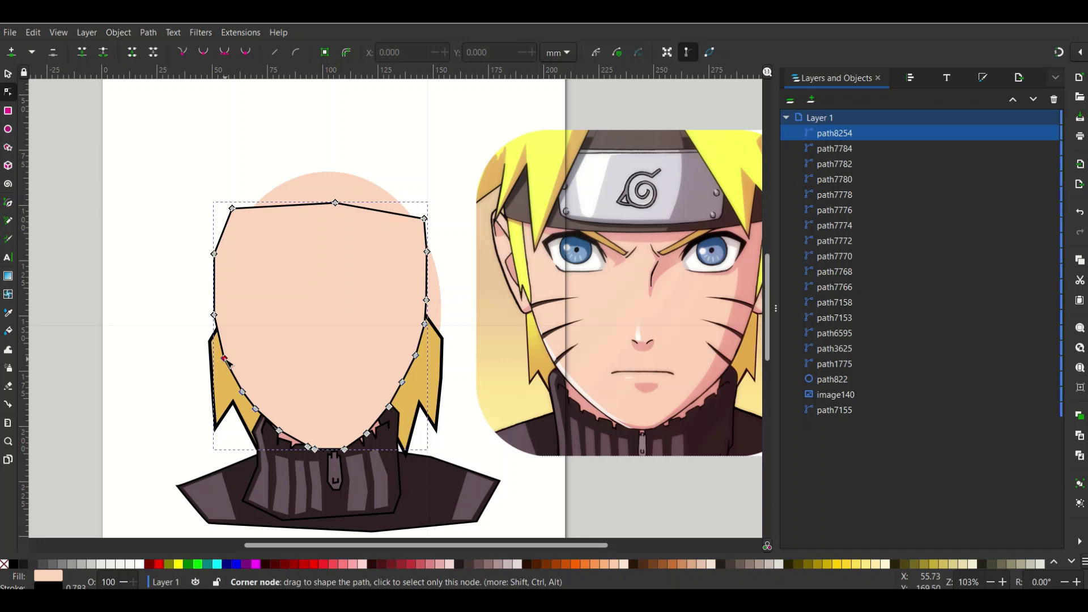
pyautogui.moveTo(225, 359); pyautogui.dragTo(227, 359)
pyautogui.press('Escape')
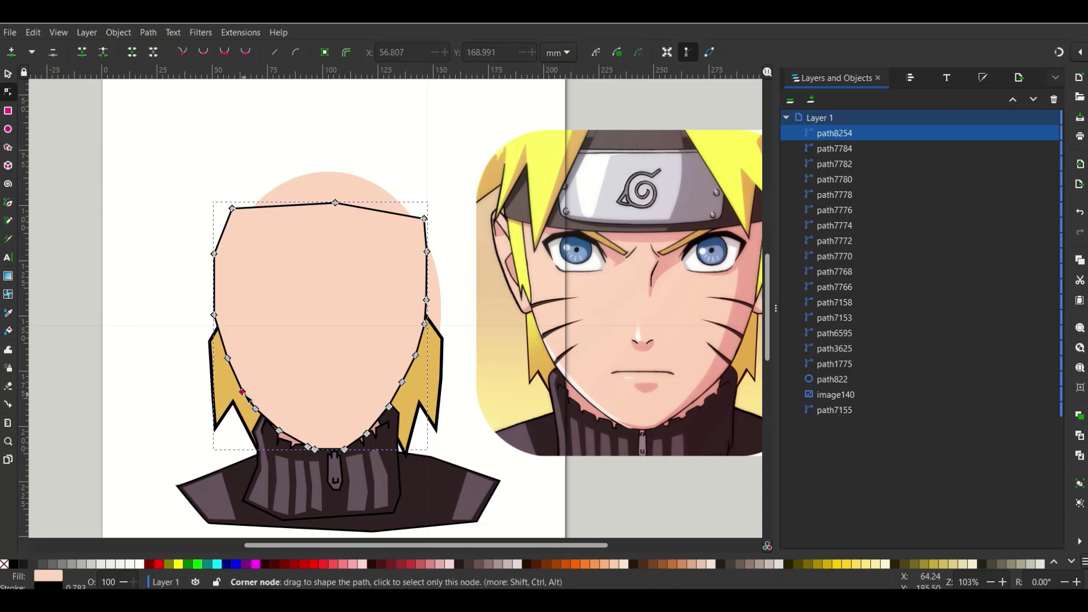
pyautogui.moveTo(248, 394); pyautogui.dragTo(260, 409)
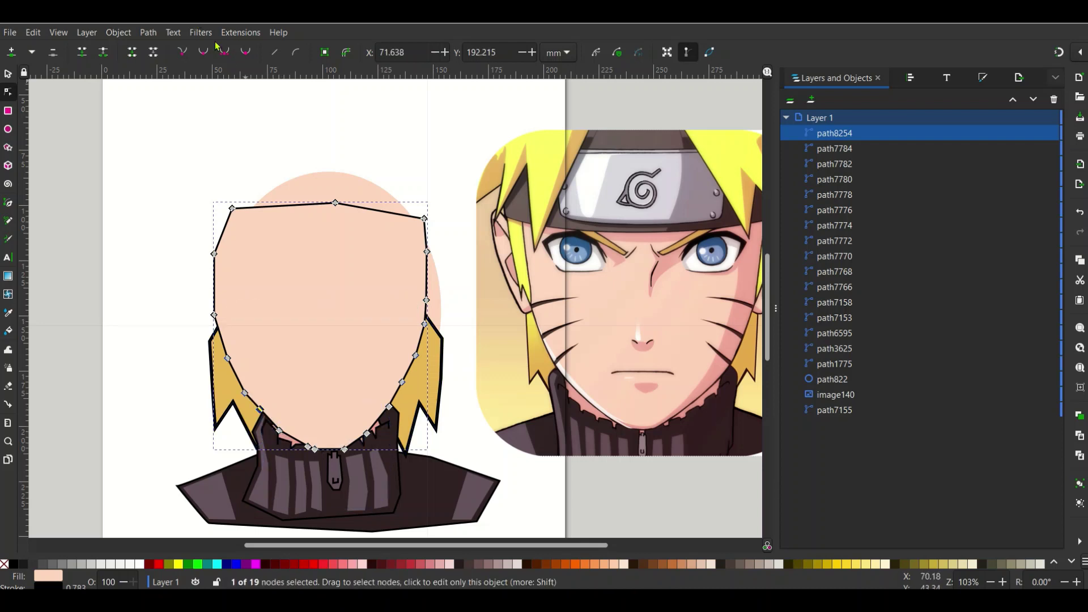
pyautogui.moveTo(173, 275); pyautogui.dragTo(276, 426)
pyautogui.press('Insert')
pyautogui.moveTo(462, 277); pyautogui.dragTo(352, 451)
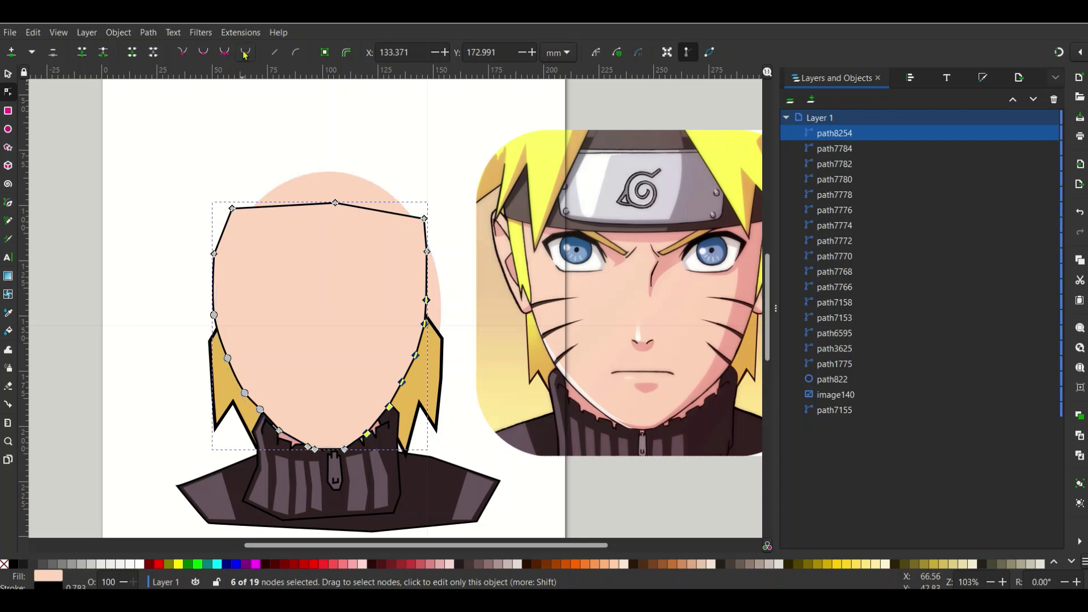
pyautogui.hotkey('shift', 'a')
pyautogui.click(452, 196)
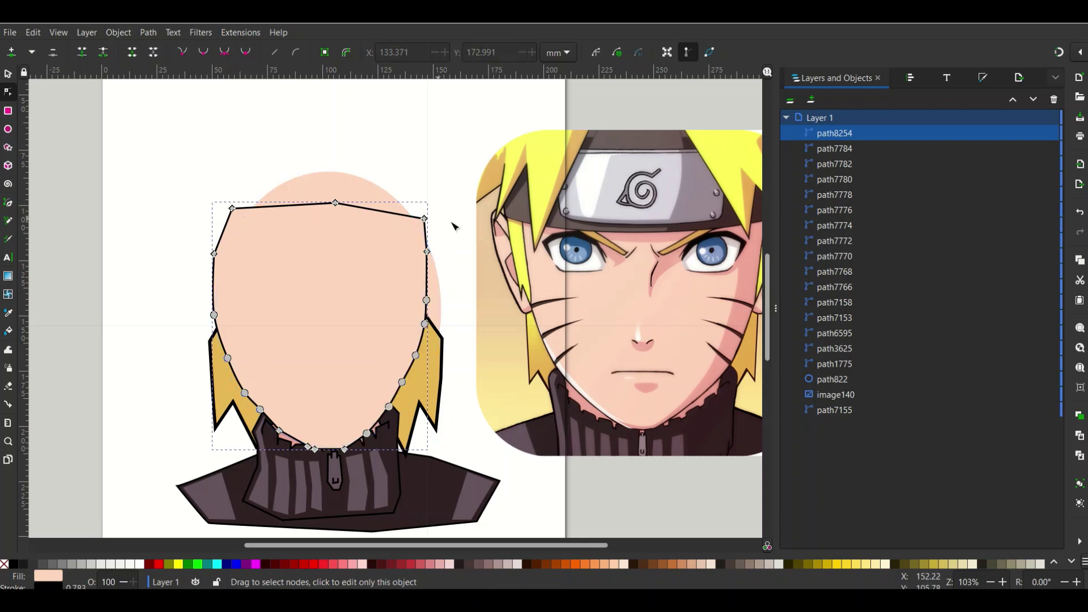
# Step: Push the lower-right jaw and right cheek nodes outward
pyautogui.moveTo(394, 411); pyautogui.dragTo(409, 388)
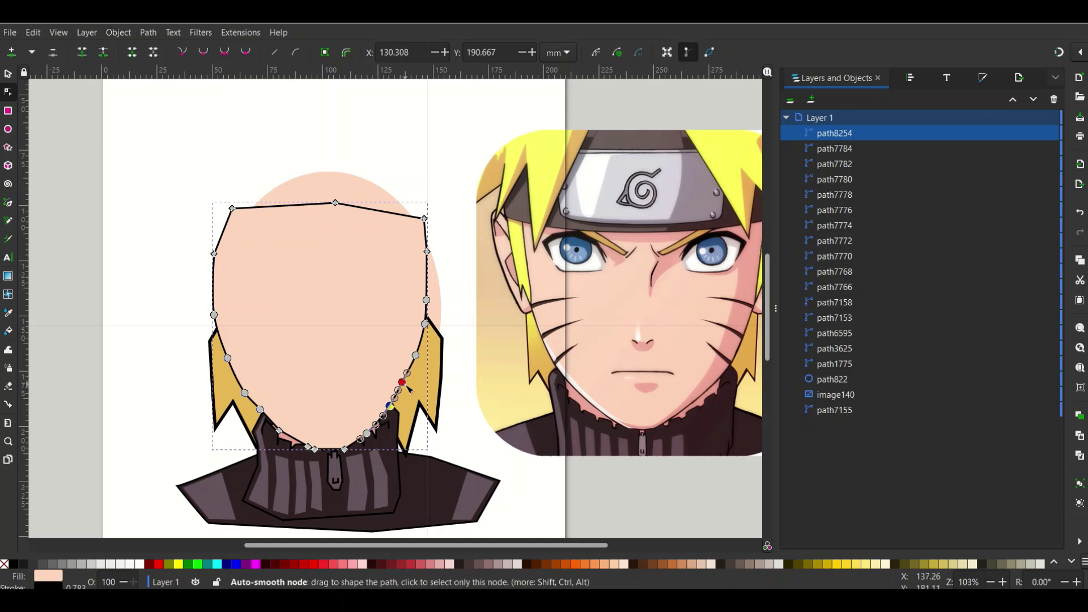
pyautogui.click(407, 385)
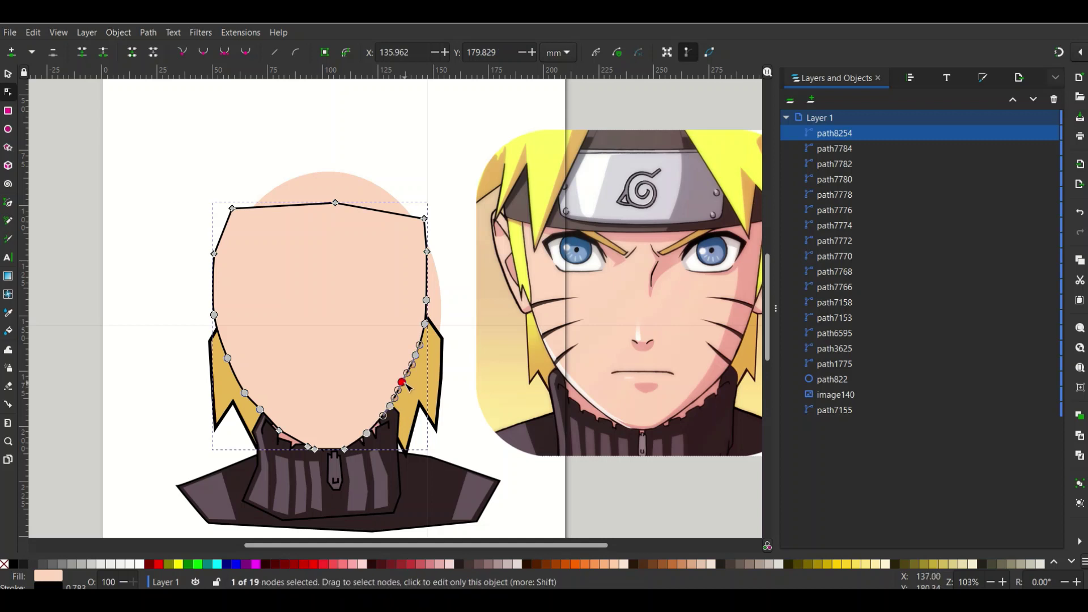
pyautogui.moveTo(408, 386); pyautogui.dragTo(427, 301)
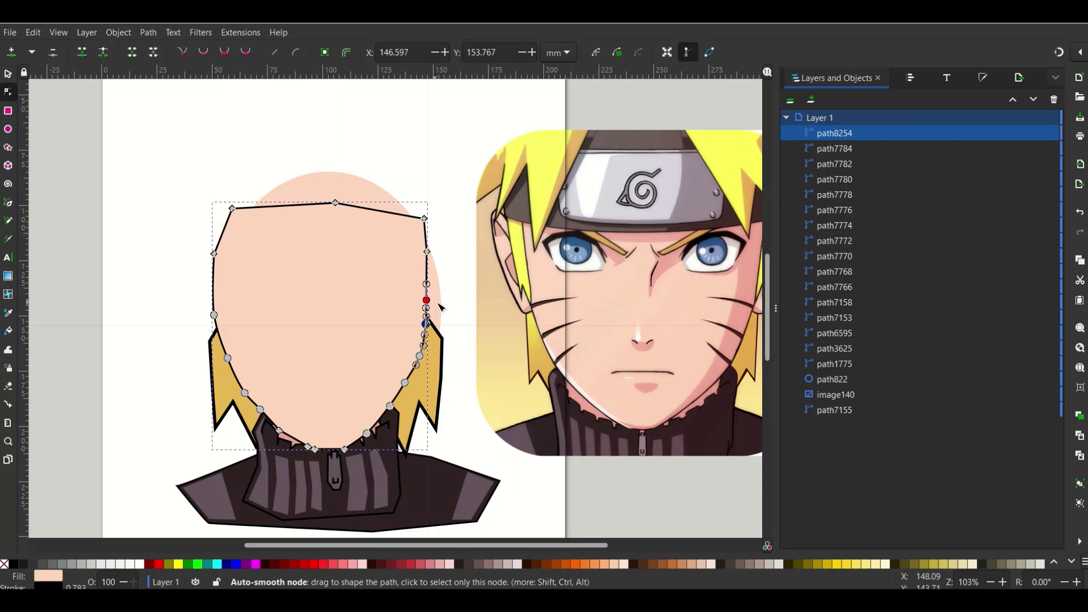
pyautogui.moveTo(427, 301); pyautogui.dragTo(434, 305)
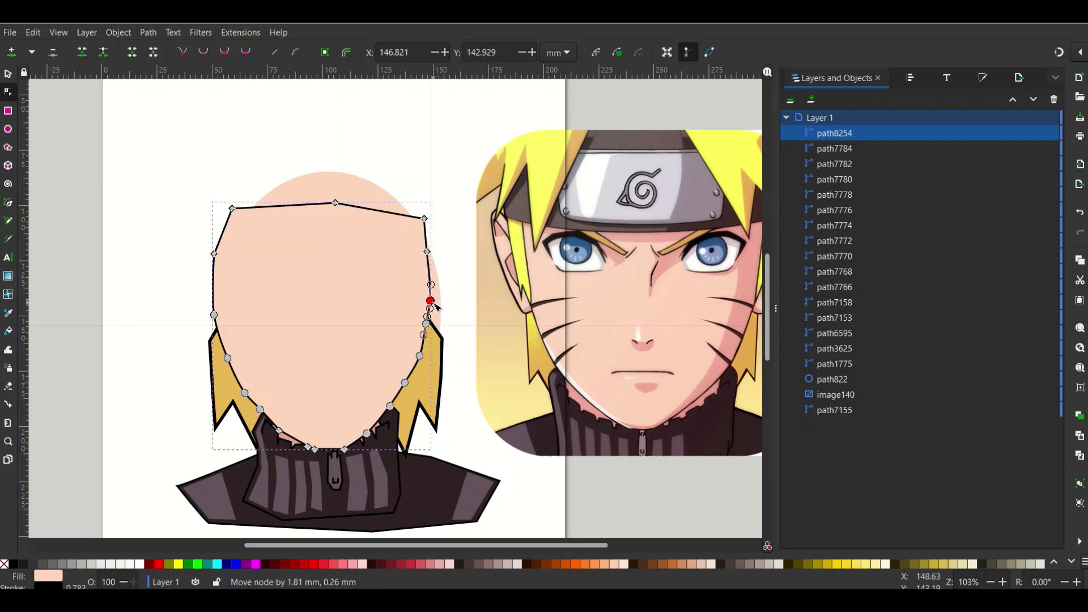
pyautogui.moveTo(426, 323); pyautogui.dragTo(429, 324)
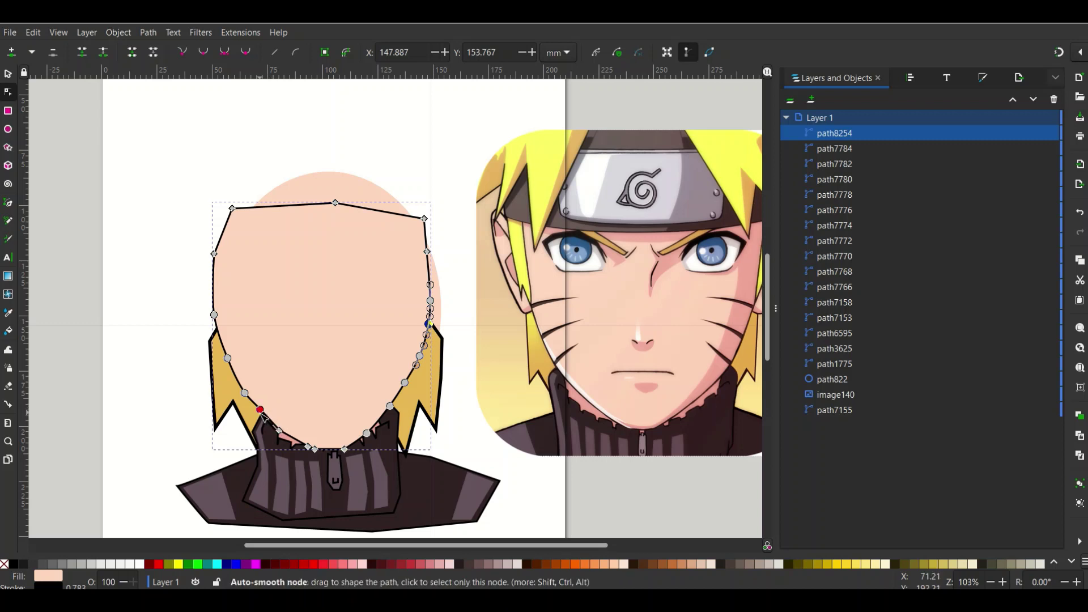
# Step: Reposition the left jaw and chin nodes to taper the chin
pyautogui.moveTo(260, 410); pyautogui.dragTo(262, 416)
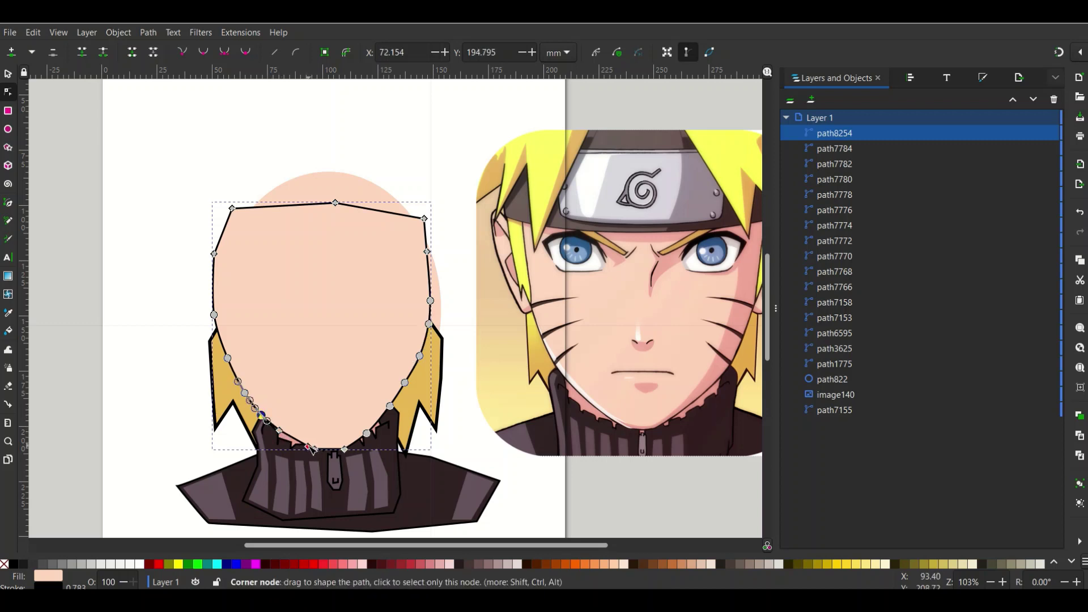
pyautogui.moveTo(309, 447); pyautogui.dragTo(298, 445)
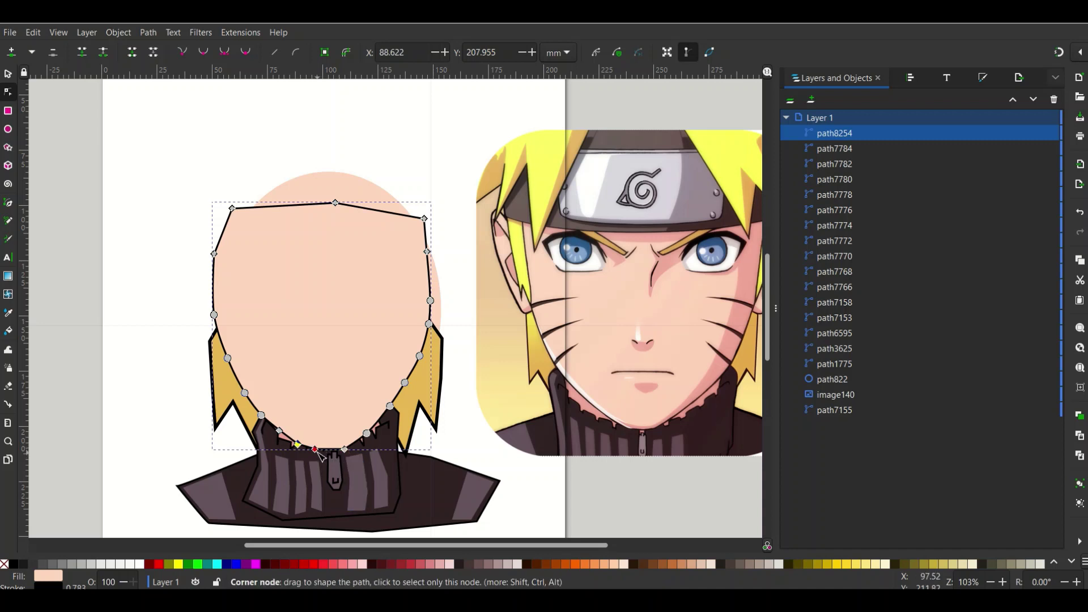
pyautogui.click(315, 449)
pyautogui.moveTo(348, 451); pyautogui.dragTo(355, 453)
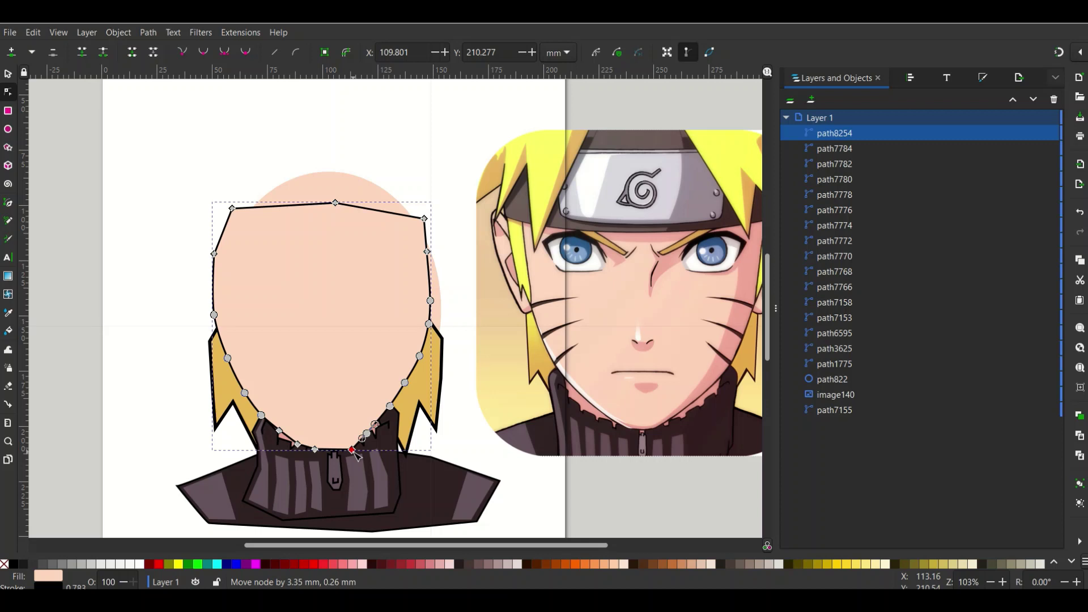
pyautogui.click(368, 434)
pyautogui.moveTo(368, 435); pyautogui.dragTo(420, 382)
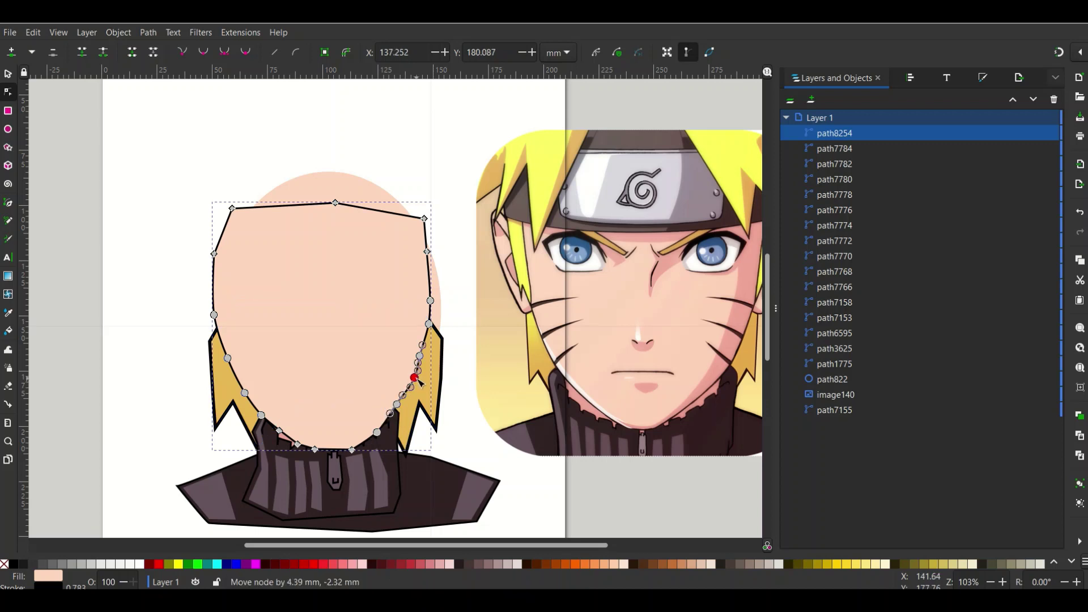
# Step: Move the upper right jaw and cheek nodes outward for a rounder right side
pyautogui.click(419, 355)
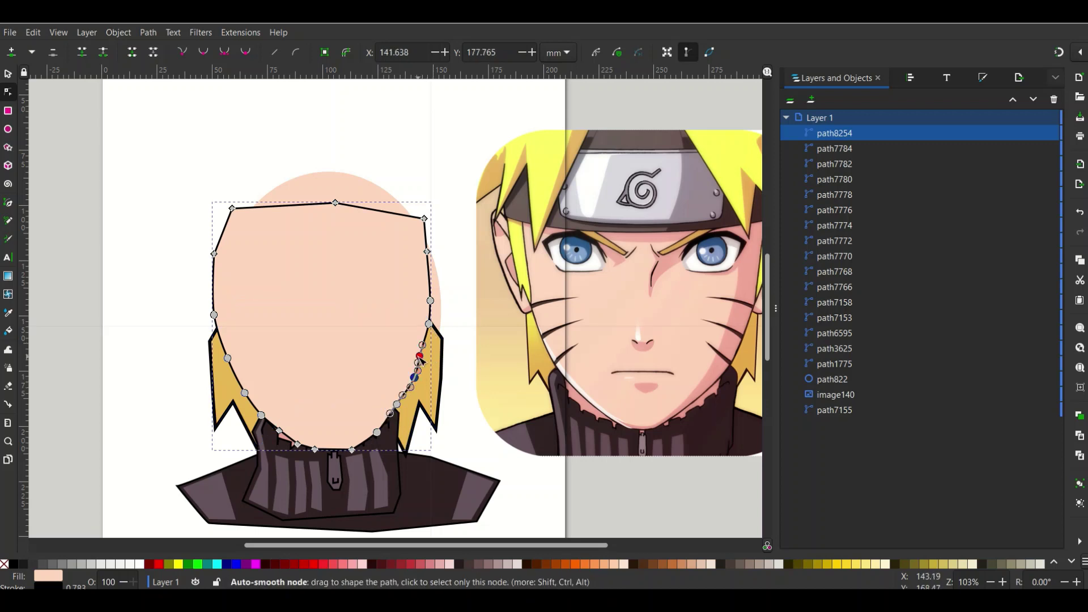
pyautogui.moveTo(420, 356); pyautogui.dragTo(424, 352)
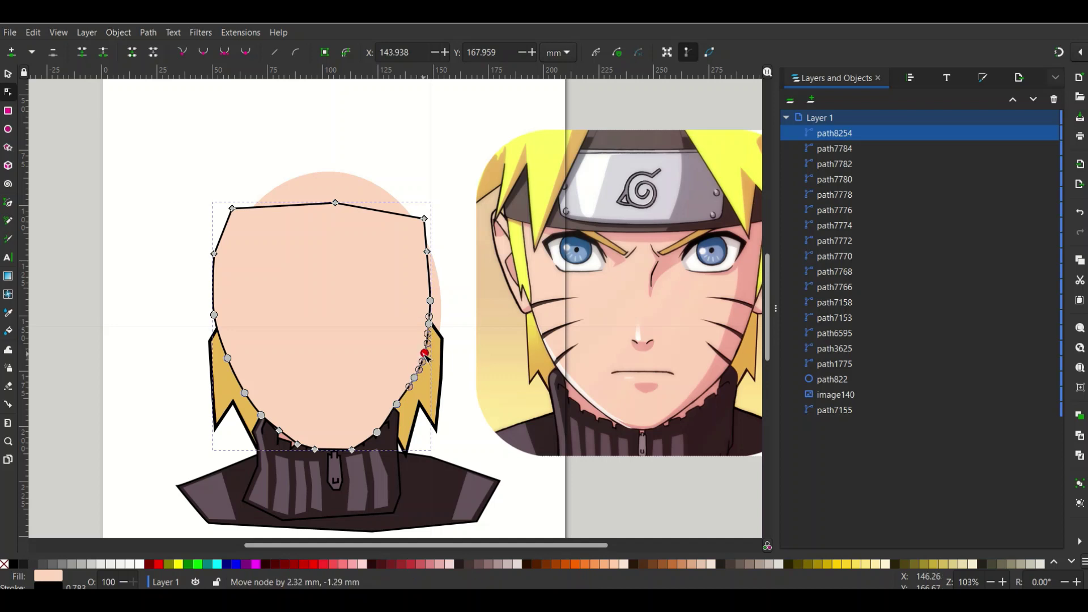
pyautogui.moveTo(430, 324); pyautogui.dragTo(433, 300)
pyautogui.click(430, 302)
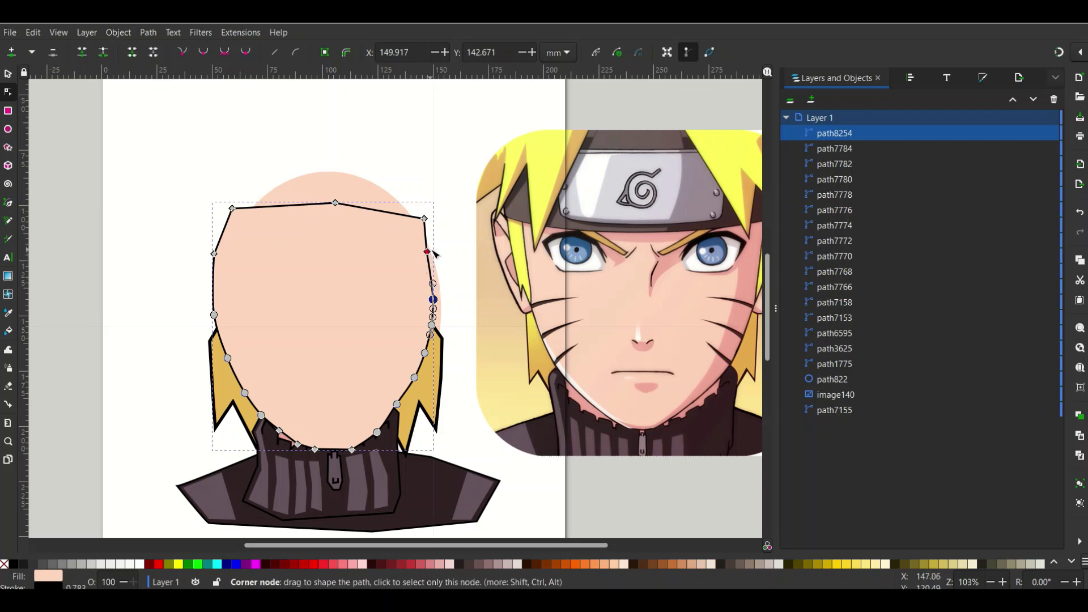
pyautogui.moveTo(428, 252); pyautogui.dragTo(434, 251)
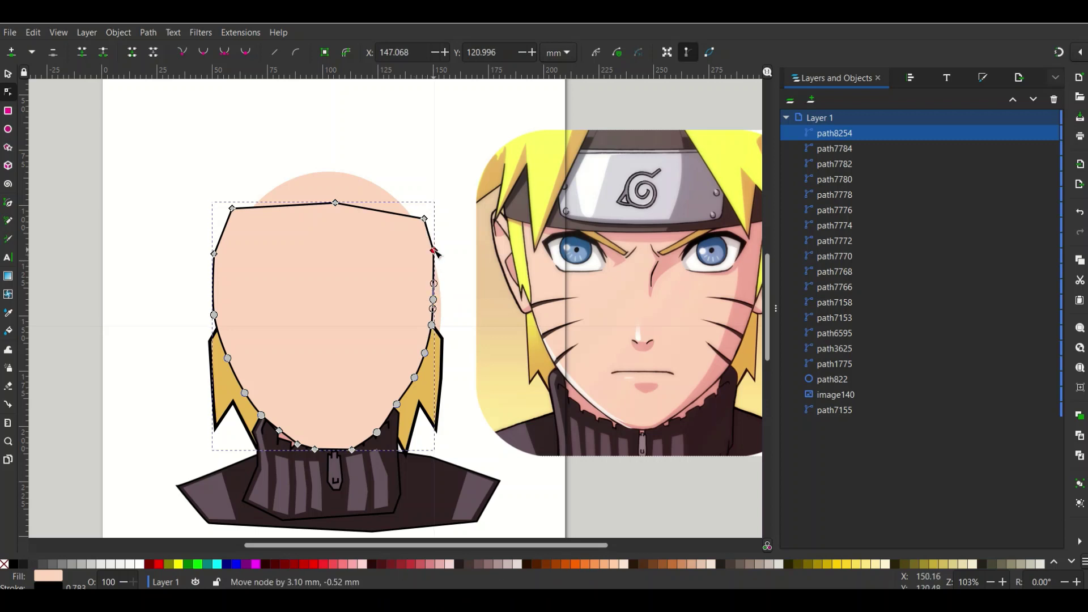
pyautogui.click(397, 405)
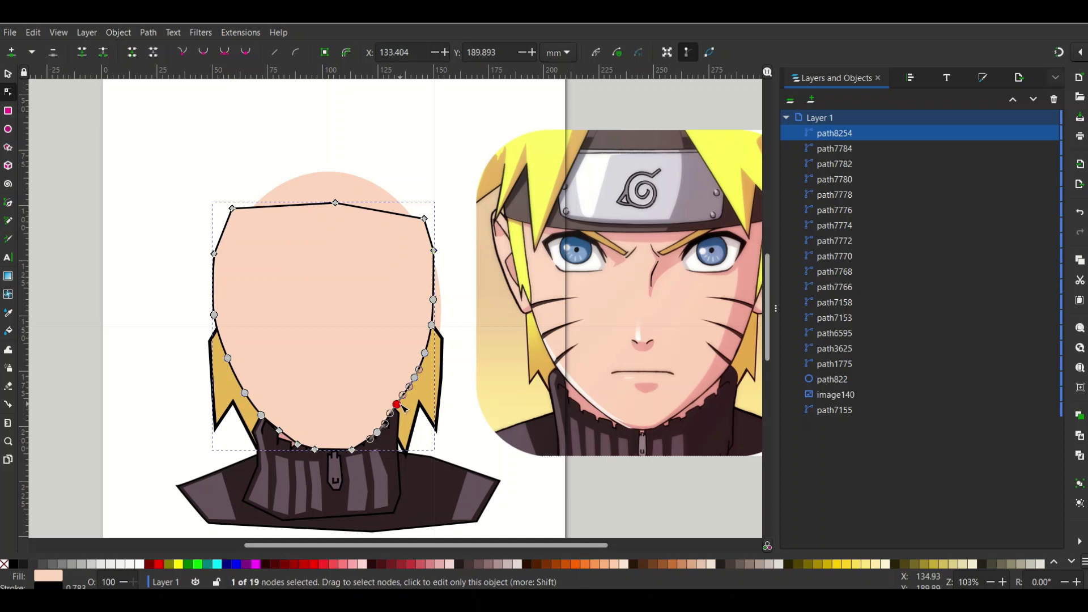
pyautogui.moveTo(402, 409); pyautogui.dragTo(404, 411)
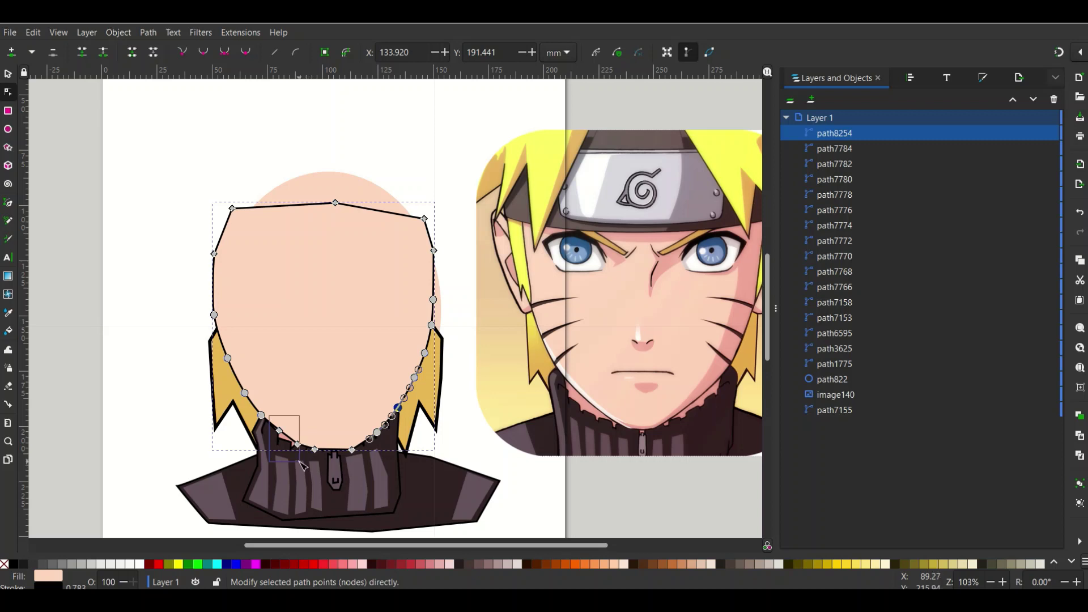
# Step: Smooth the lower-left jaw segment and raise the left jaw and cheek nodes
pyautogui.click(287, 437)
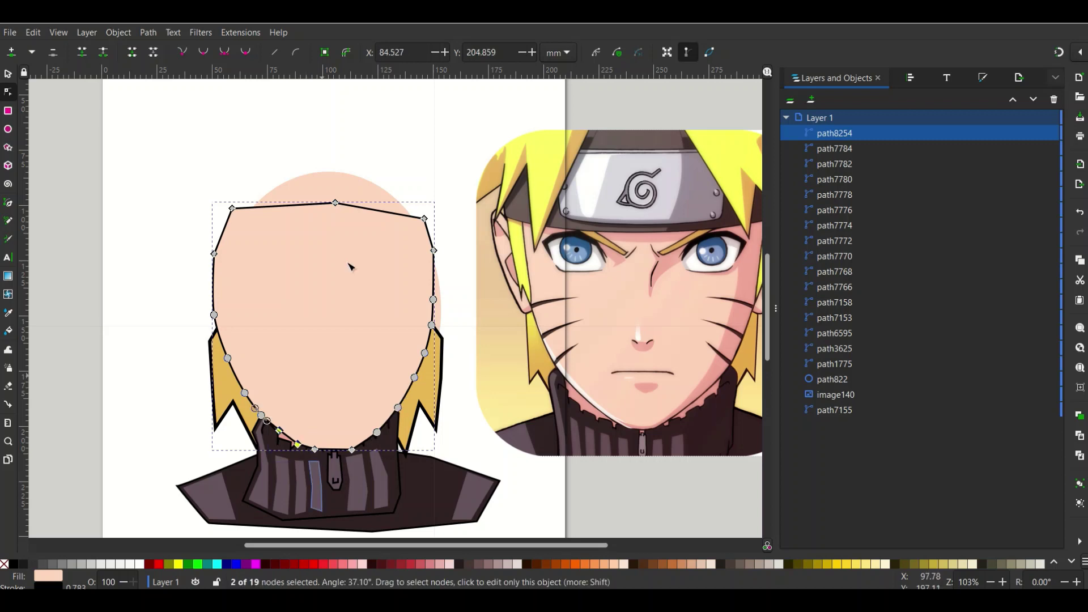
pyautogui.click(245, 53)
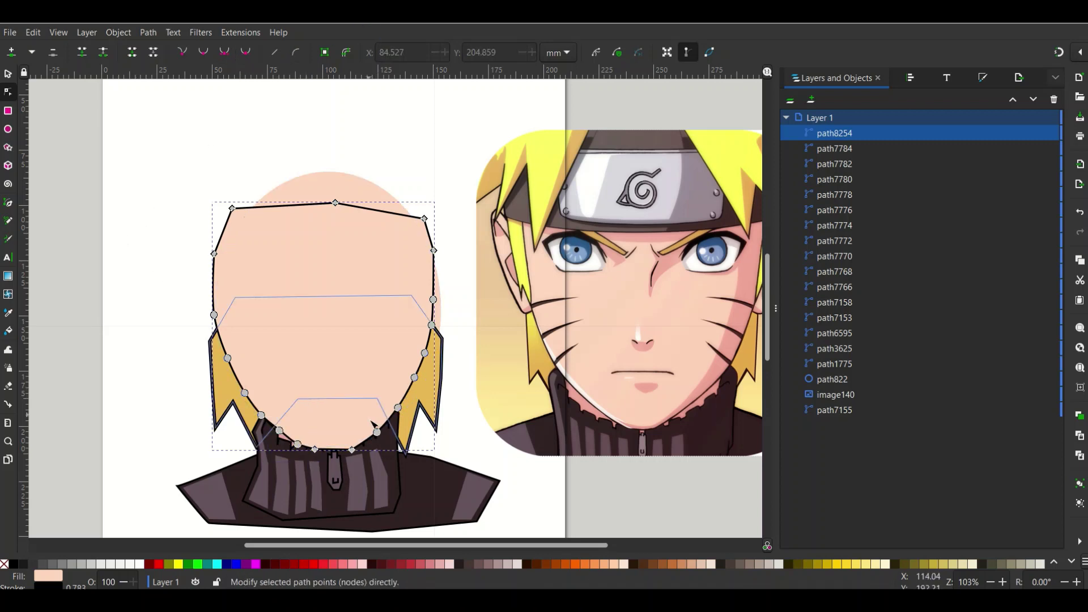
pyautogui.click(316, 451)
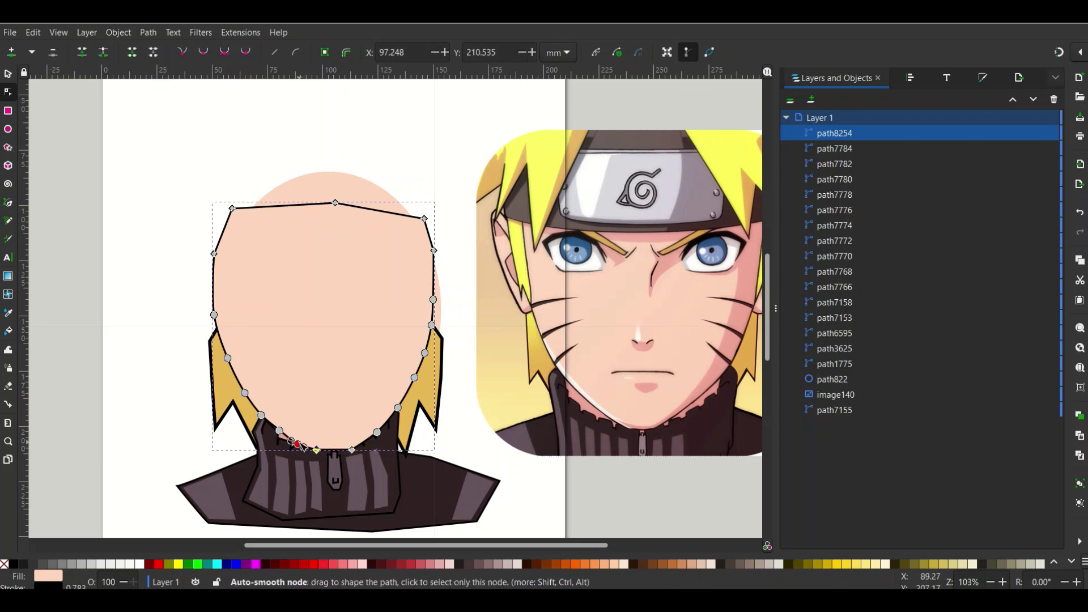
pyautogui.click(295, 442)
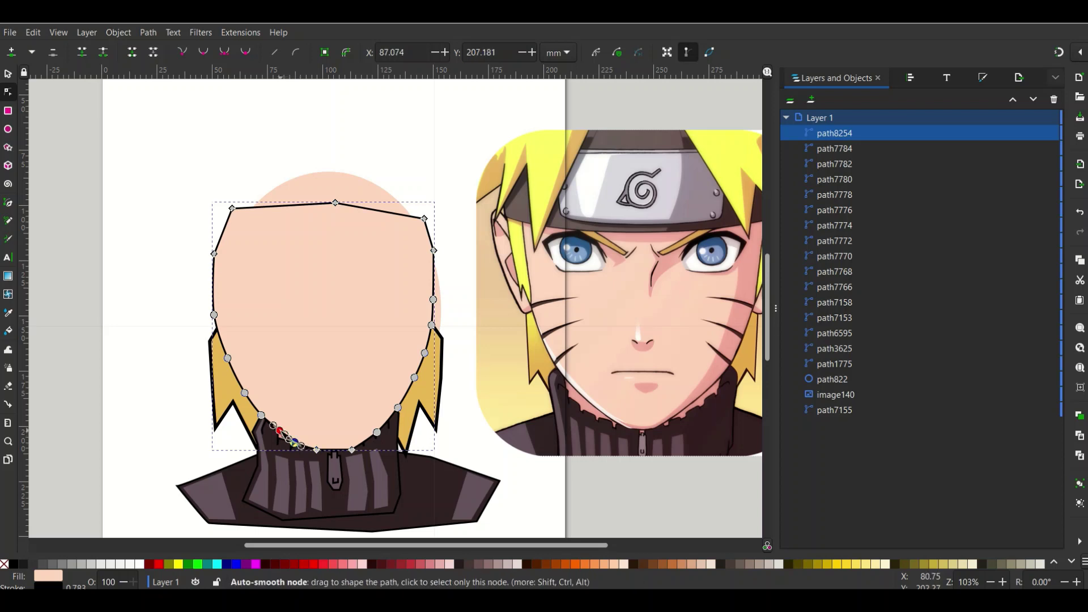
pyautogui.moveTo(261, 416); pyautogui.dragTo(237, 362)
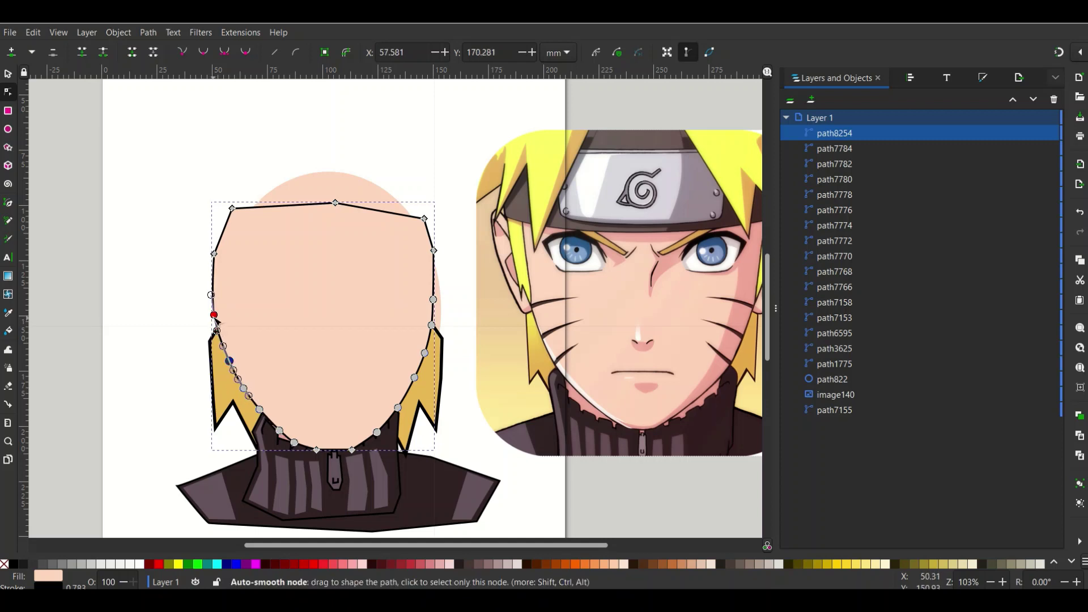
pyautogui.moveTo(214, 315); pyautogui.dragTo(217, 313)
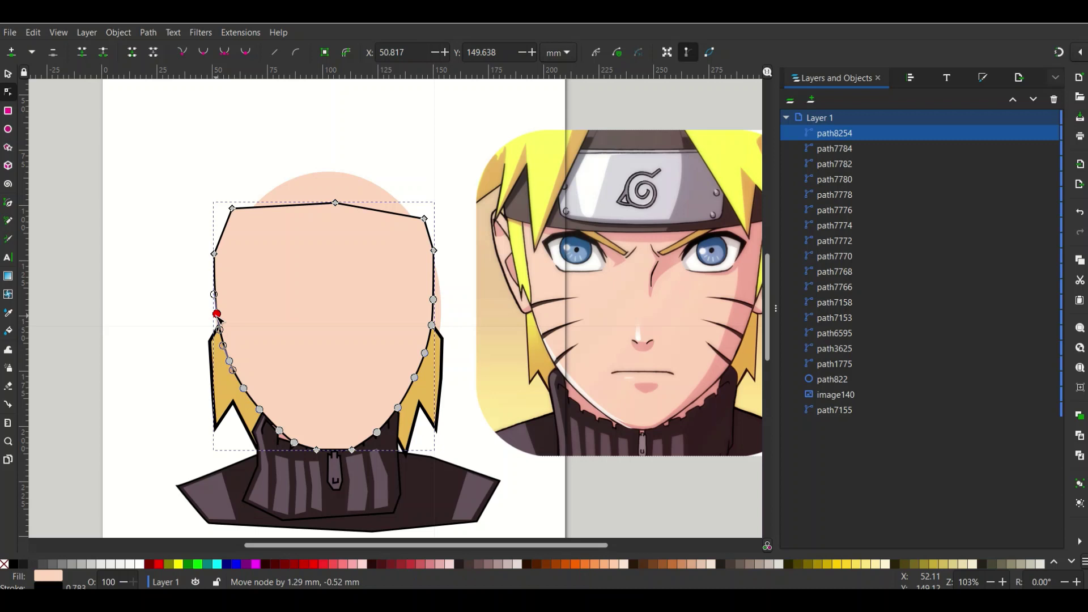
pyautogui.click(149, 294)
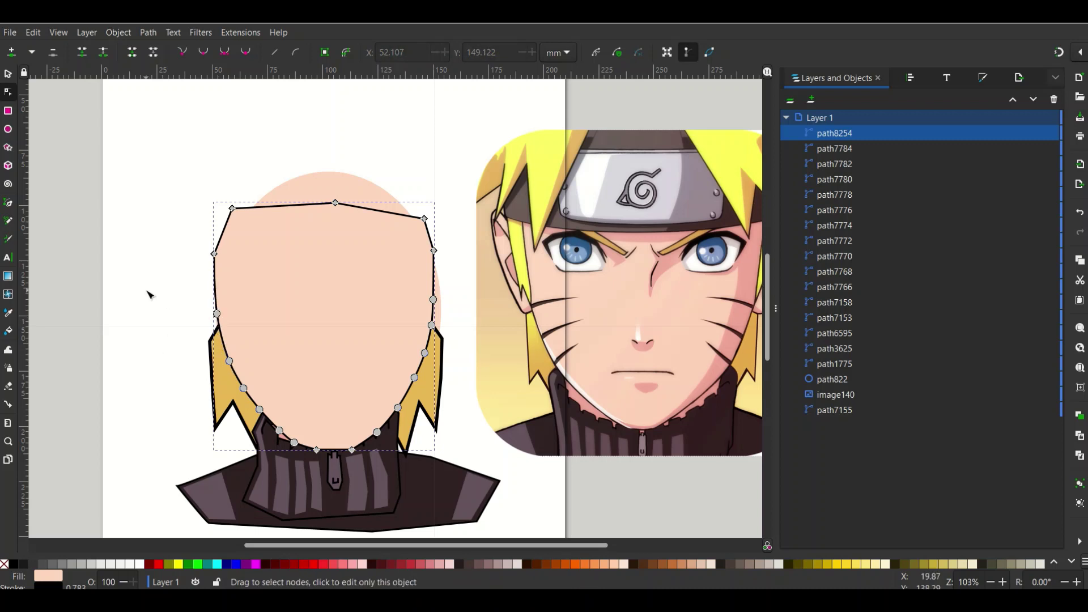
# Step: Draw a closed peach left-ear outline with the Pen tool beside the face
pyautogui.click(240, 125)
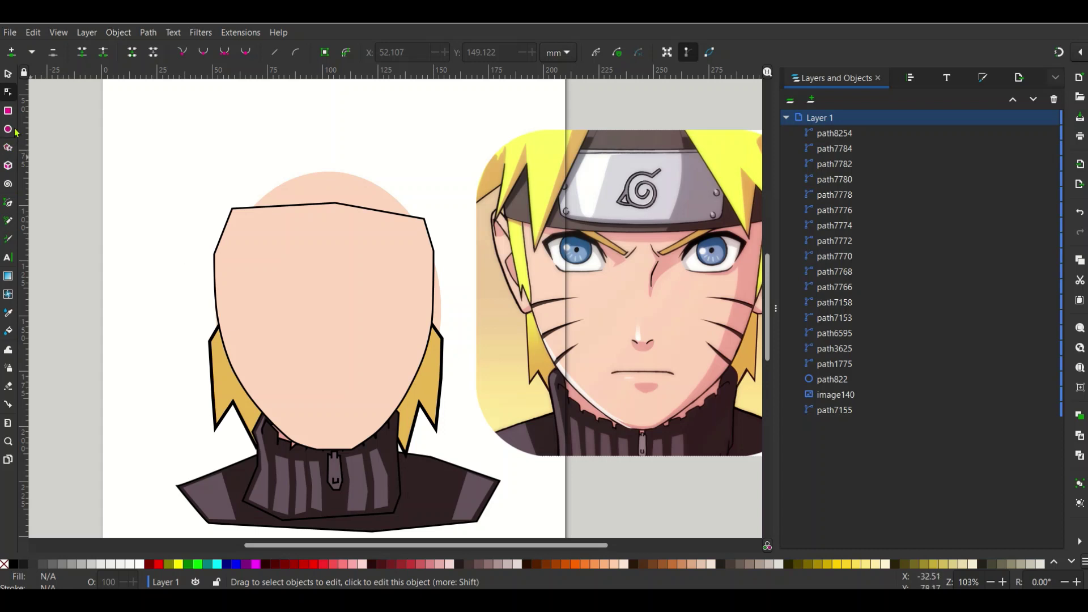
pyautogui.click(6, 203)
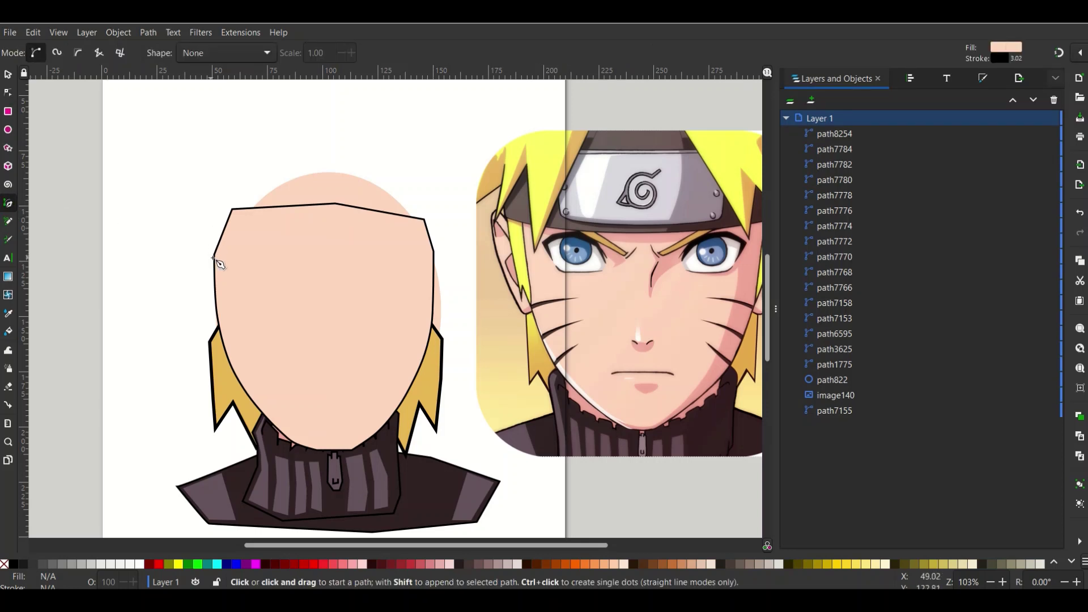
pyautogui.click(216, 258)
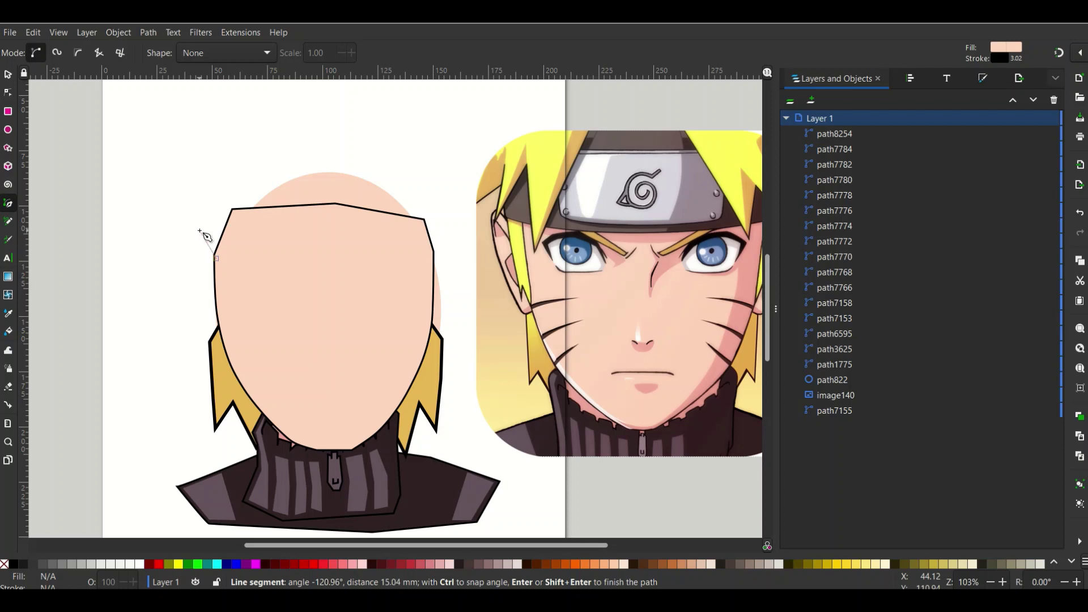
pyautogui.click(197, 229)
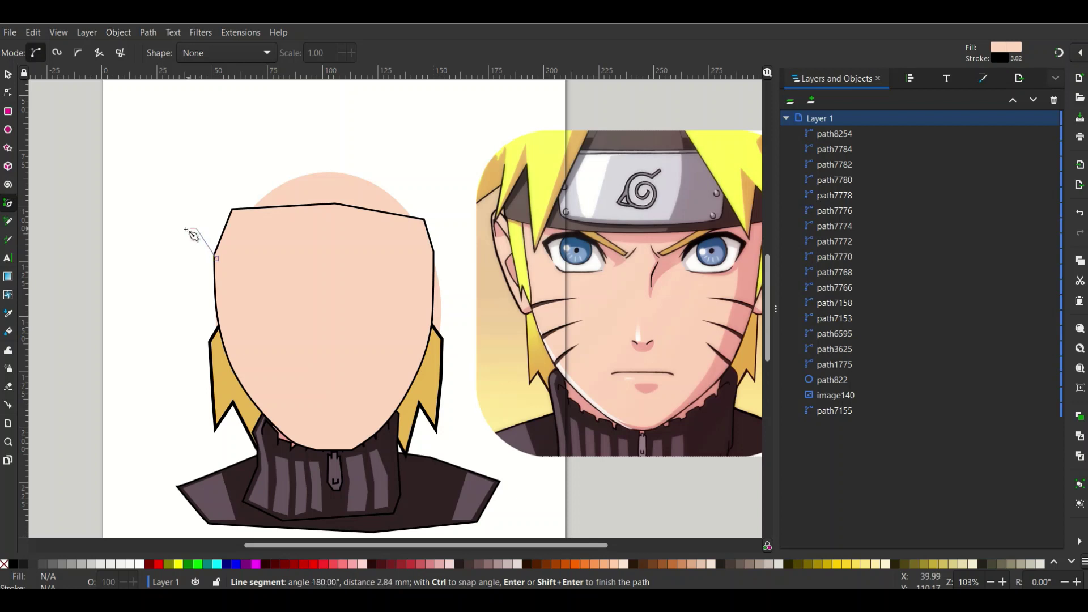
pyautogui.click(179, 230)
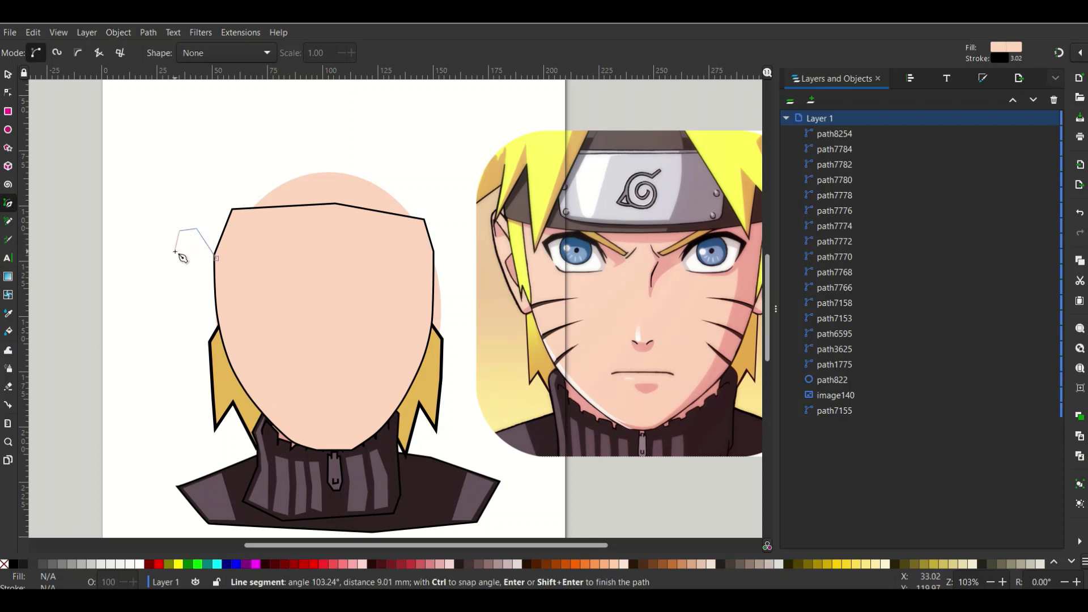
pyautogui.click(180, 280)
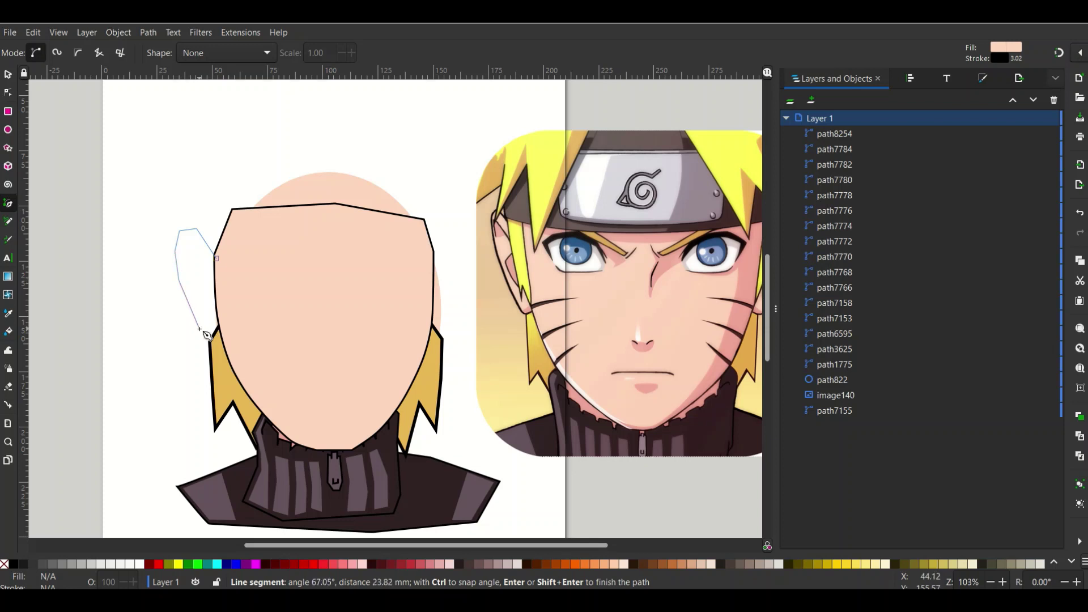
pyautogui.click(199, 329)
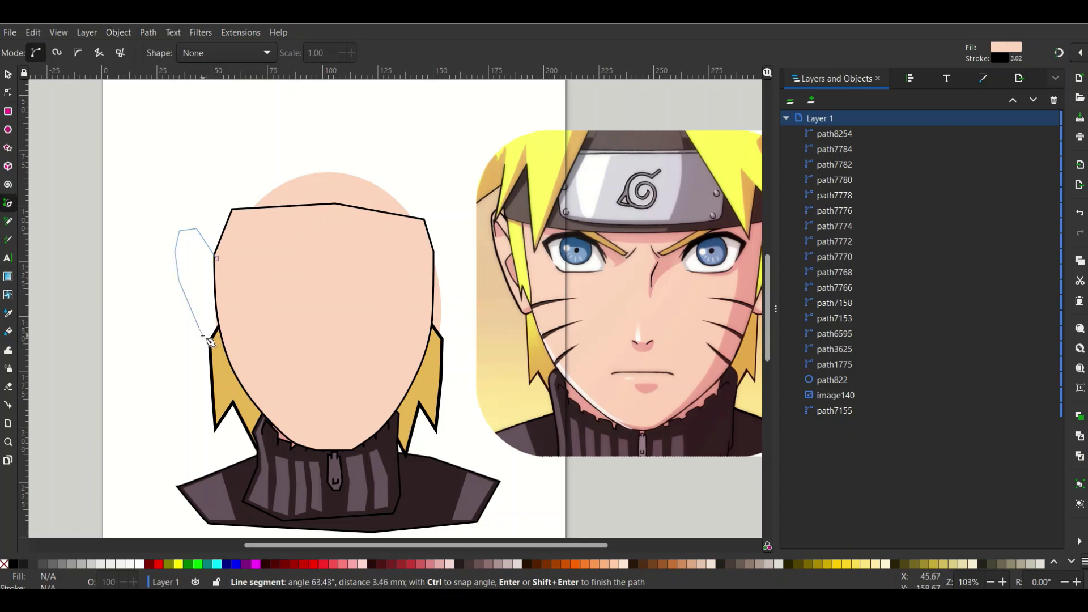
pyautogui.click(213, 338)
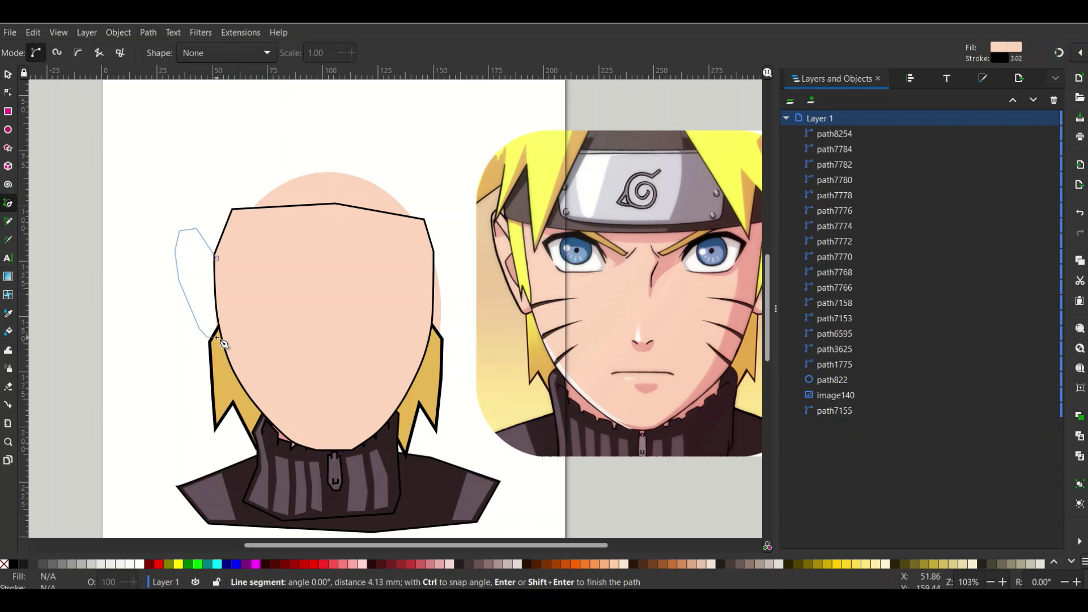
pyautogui.click(217, 337)
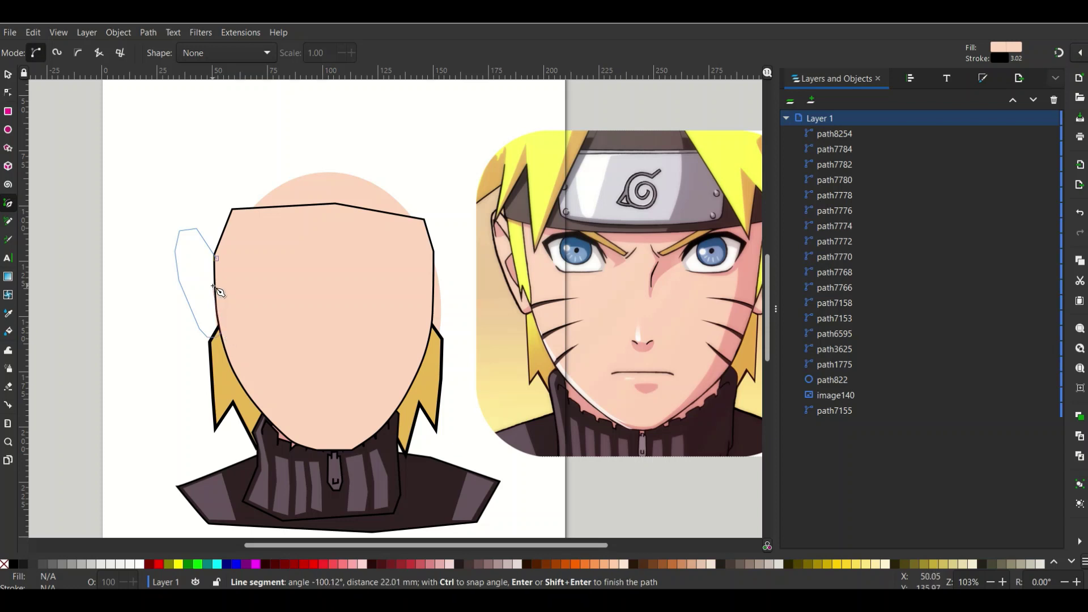
pyautogui.click(217, 258)
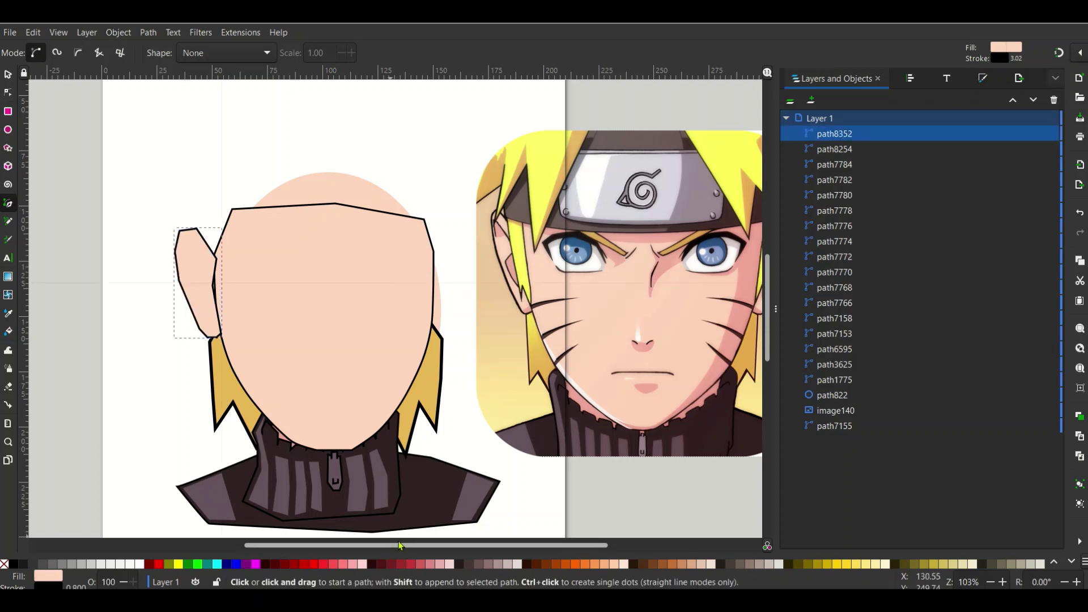
# Step: Pan over and draw a closed peach right-ear outline against the face's right side
pyautogui.moveTo(400, 546); pyautogui.dragTo(420, 546)
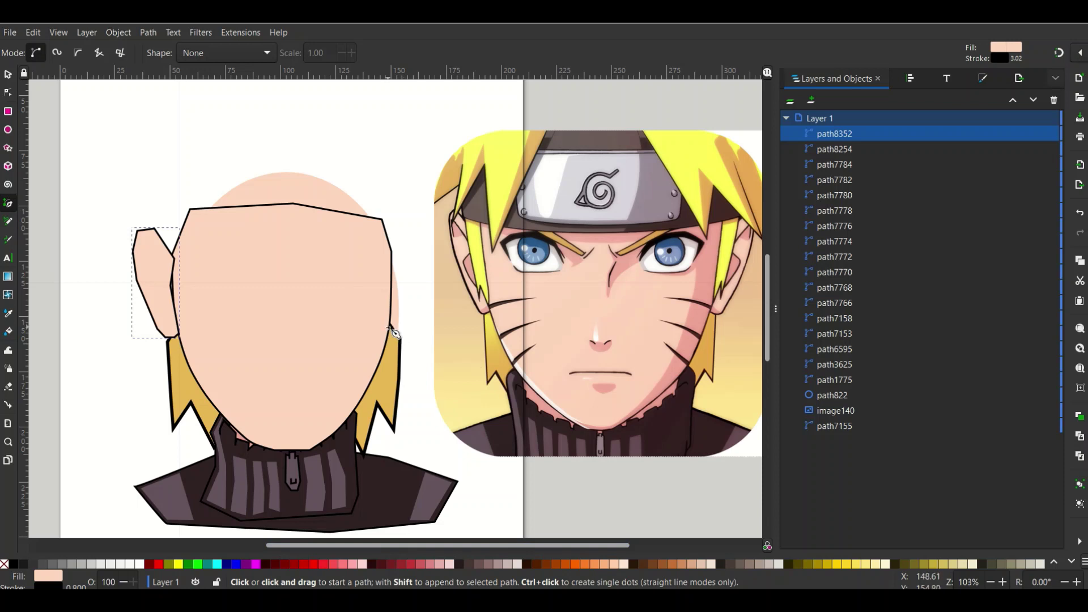
pyautogui.click(388, 327)
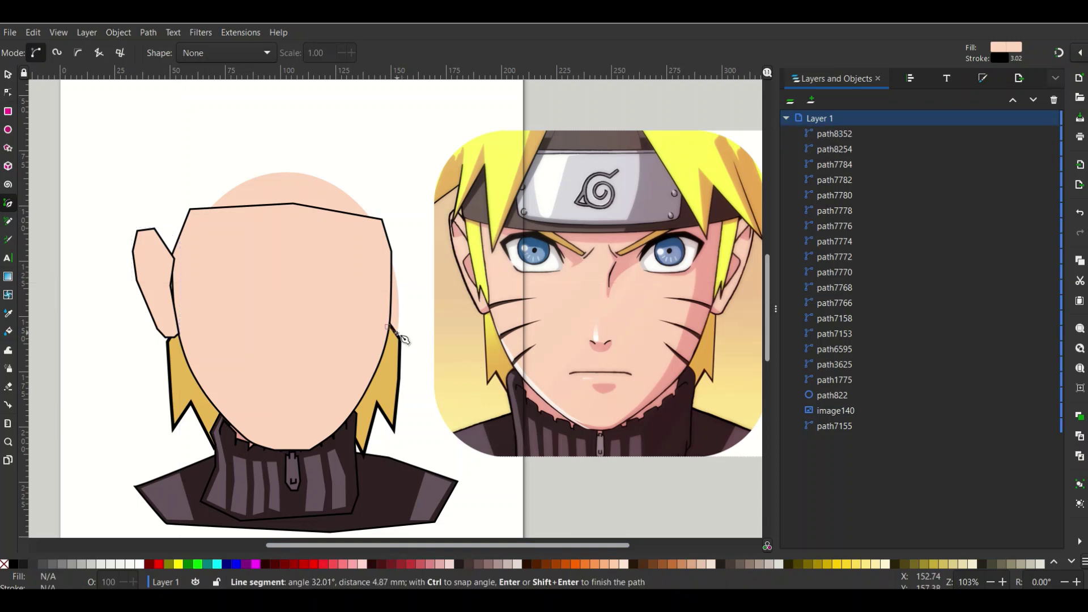
pyautogui.click(398, 335)
pyautogui.click(408, 334)
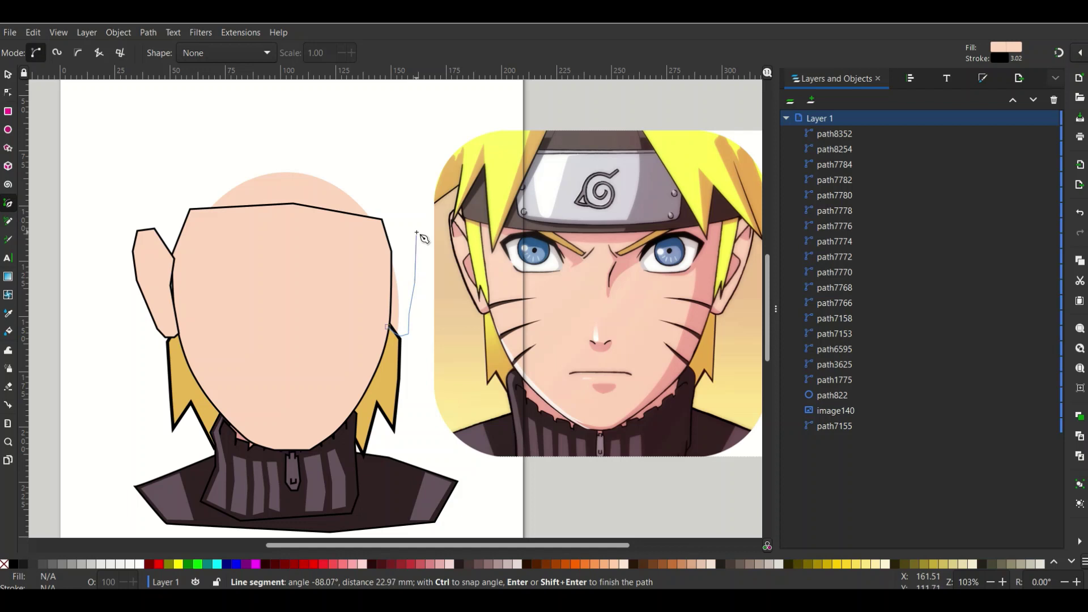
pyautogui.click(417, 232)
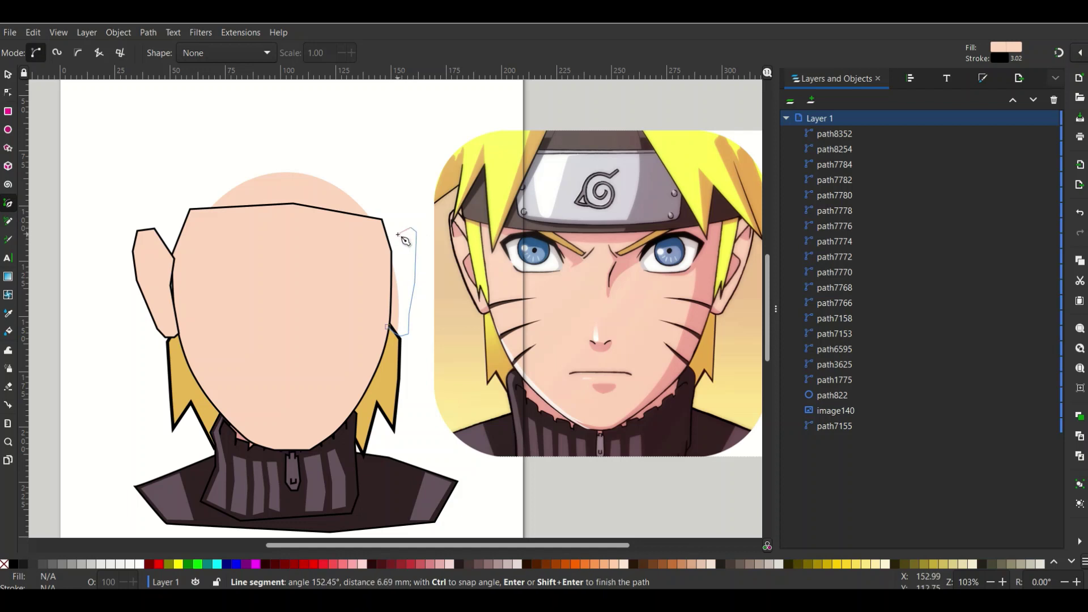
pyautogui.click(397, 235)
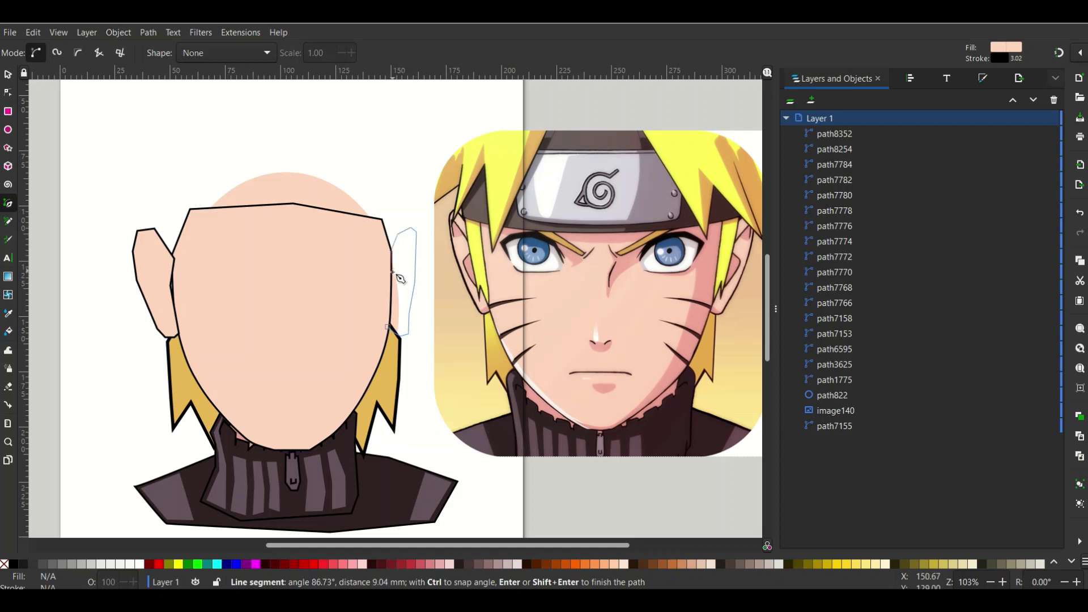
pyautogui.click(392, 306)
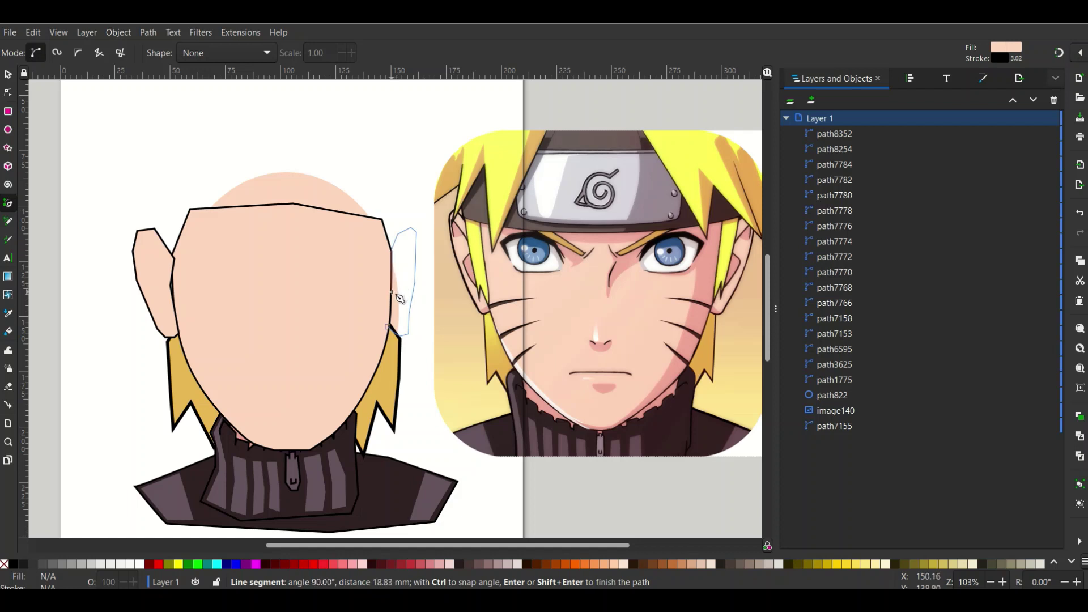
pyautogui.click(391, 331)
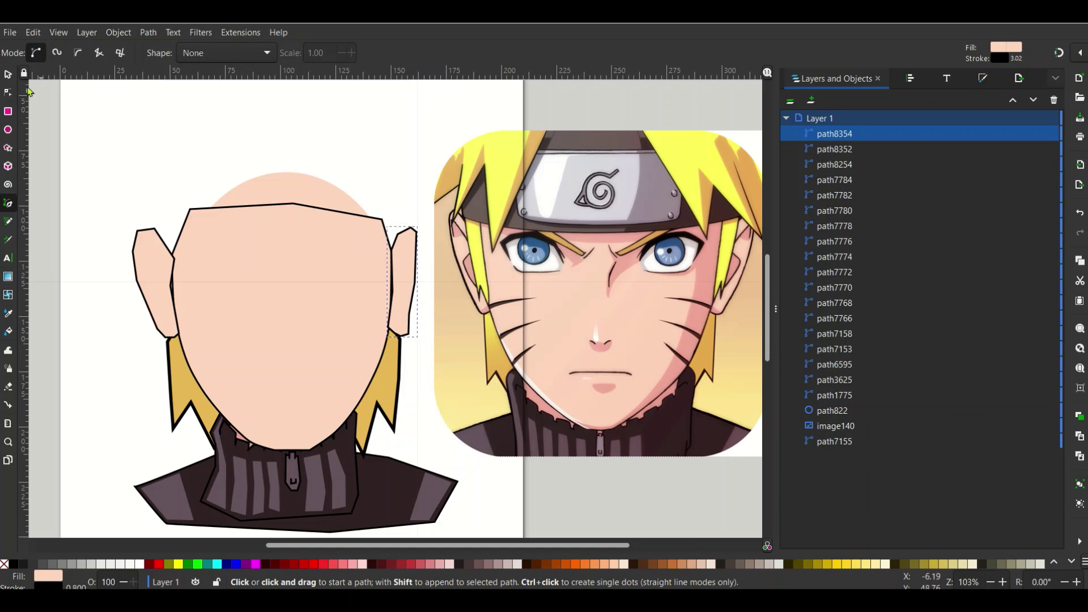
# Step: Widen the right ear slightly and auto-smooth its right-edge, top and bottom nodes
pyautogui.click(9, 76)
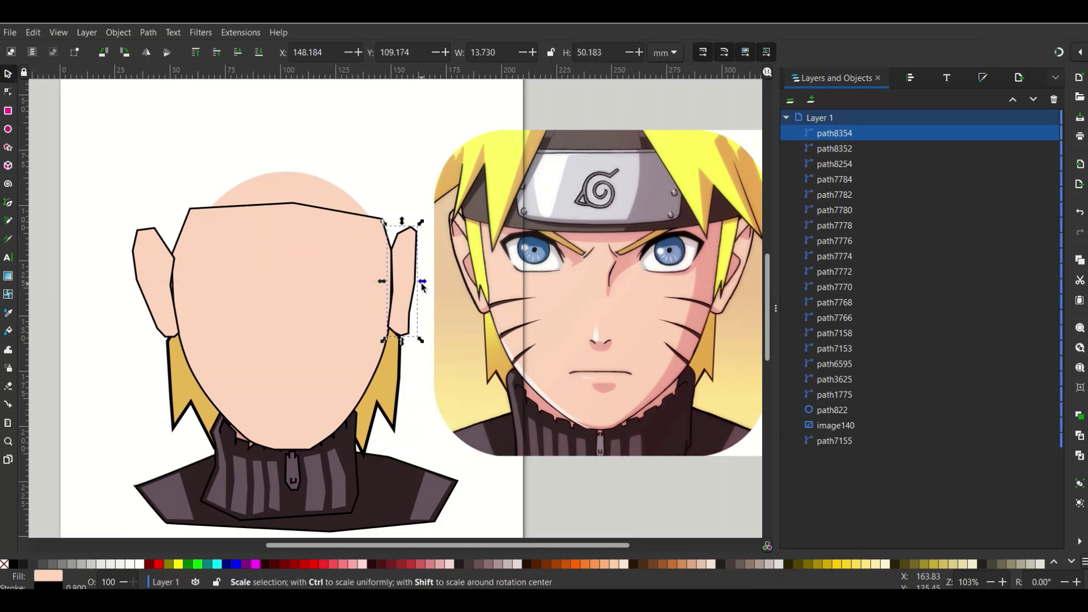
pyautogui.moveTo(425, 285); pyautogui.dragTo(430, 282)
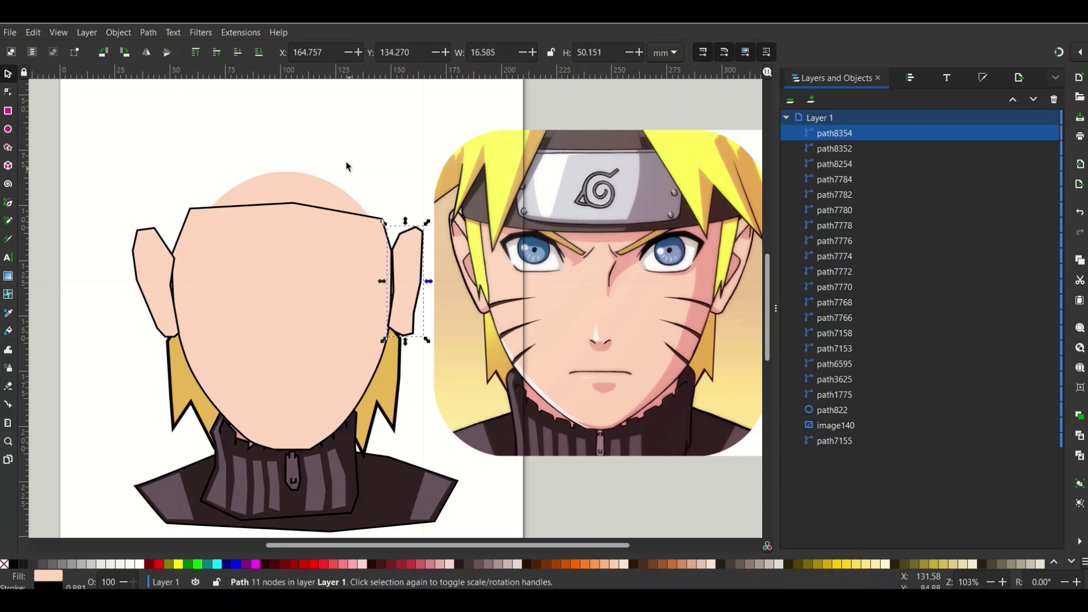
pyautogui.press('n')
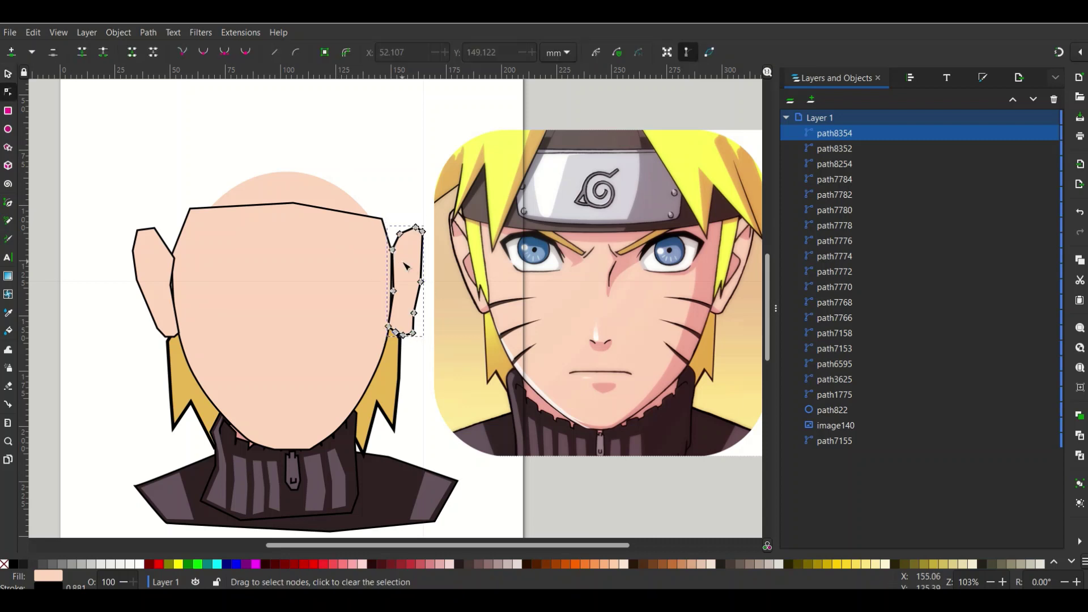
pyautogui.moveTo(409, 267); pyautogui.dragTo(432, 323)
pyautogui.click(243, 53)
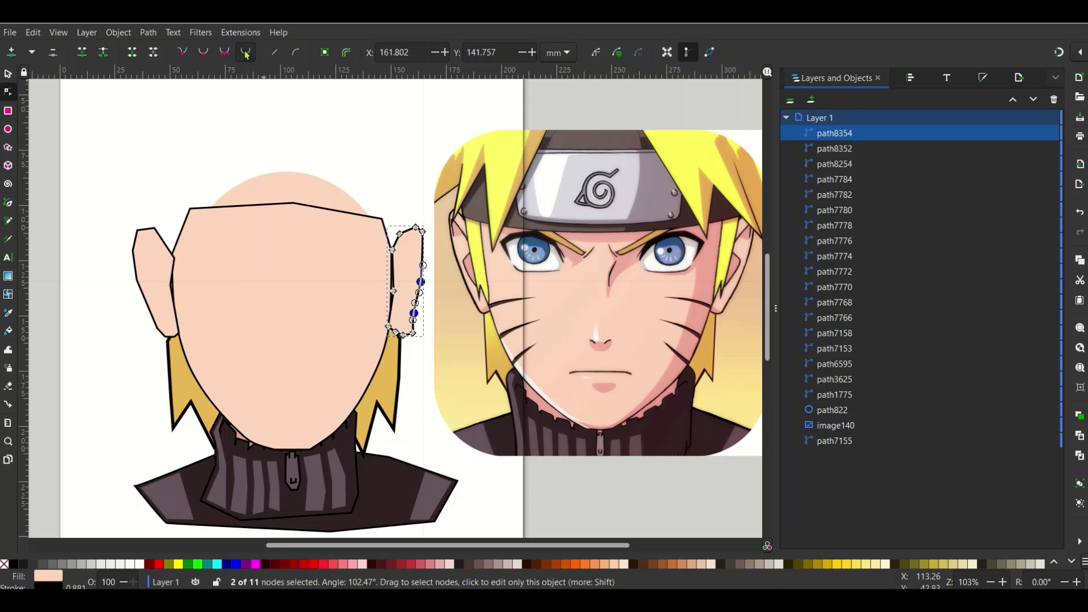
pyautogui.moveTo(410, 217); pyautogui.dragTo(435, 250)
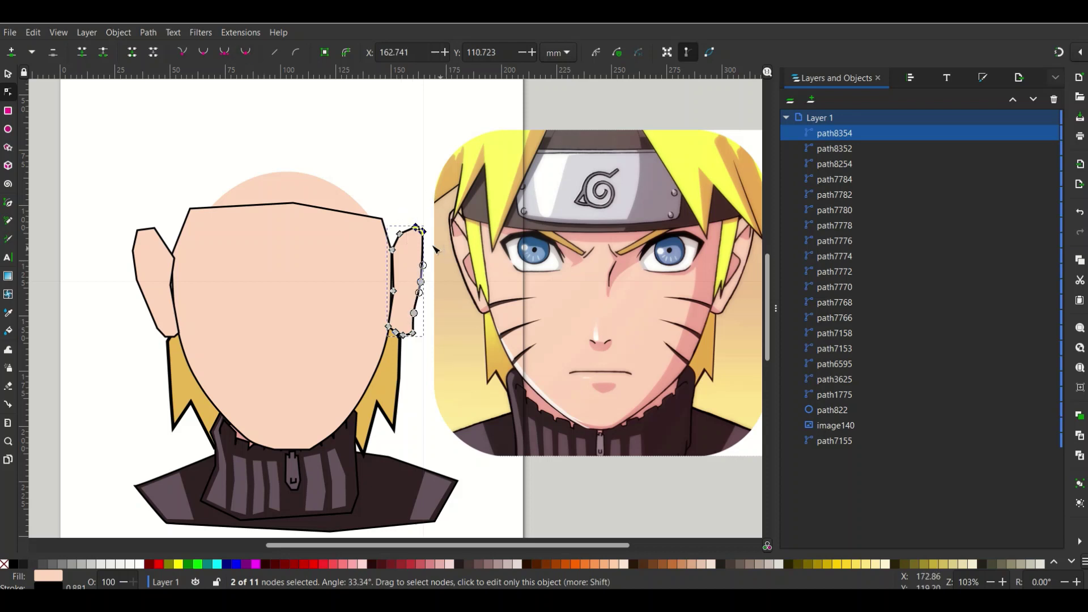
pyautogui.click(246, 51)
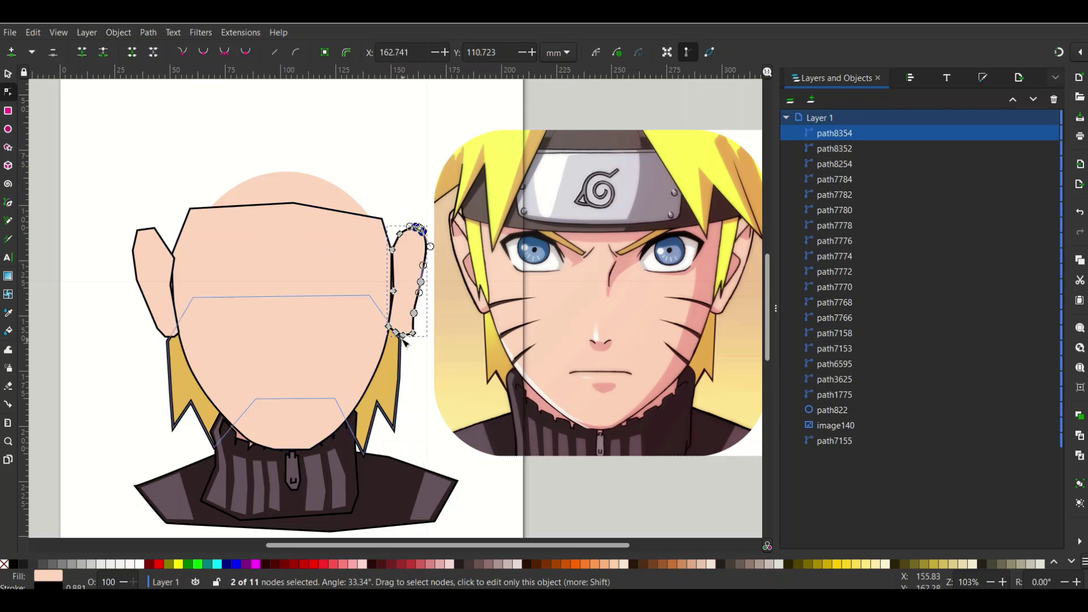
pyautogui.moveTo(379, 317); pyautogui.dragTo(445, 373)
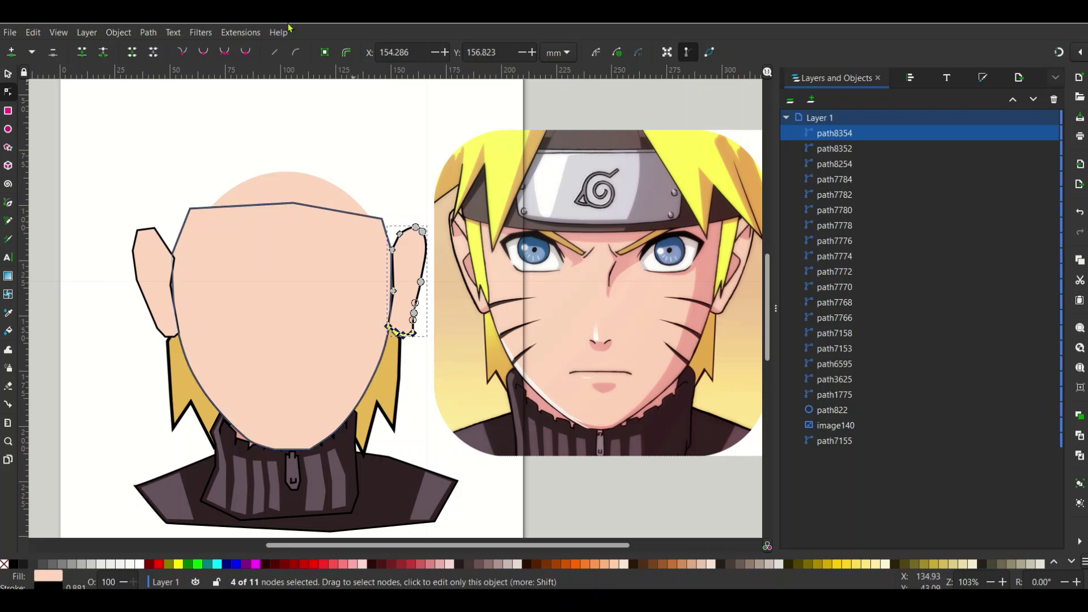
pyautogui.click(245, 51)
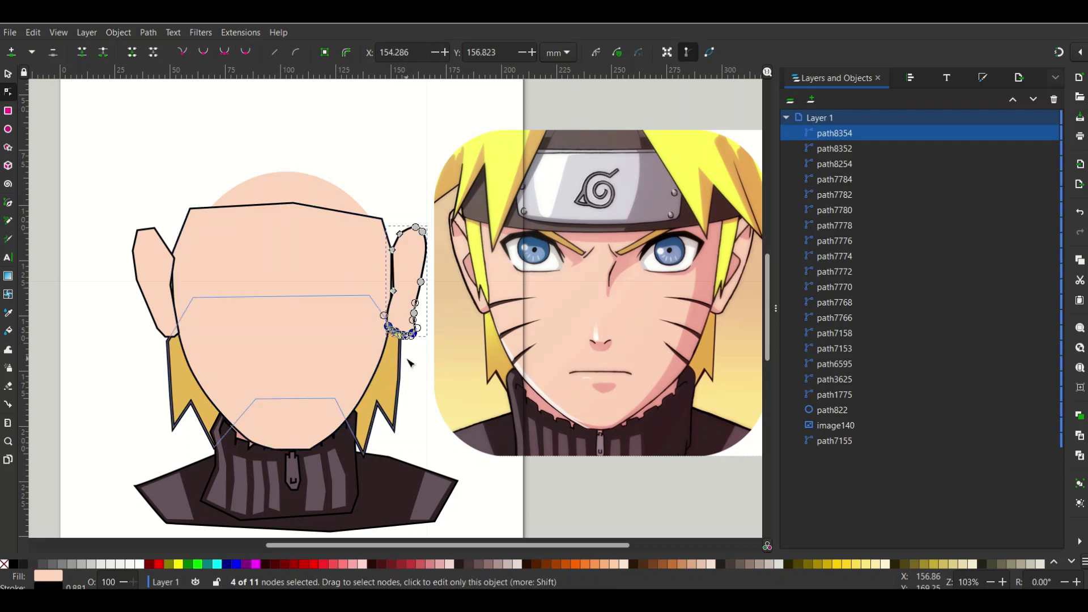
pyautogui.hotkey('ctrl', 'z')
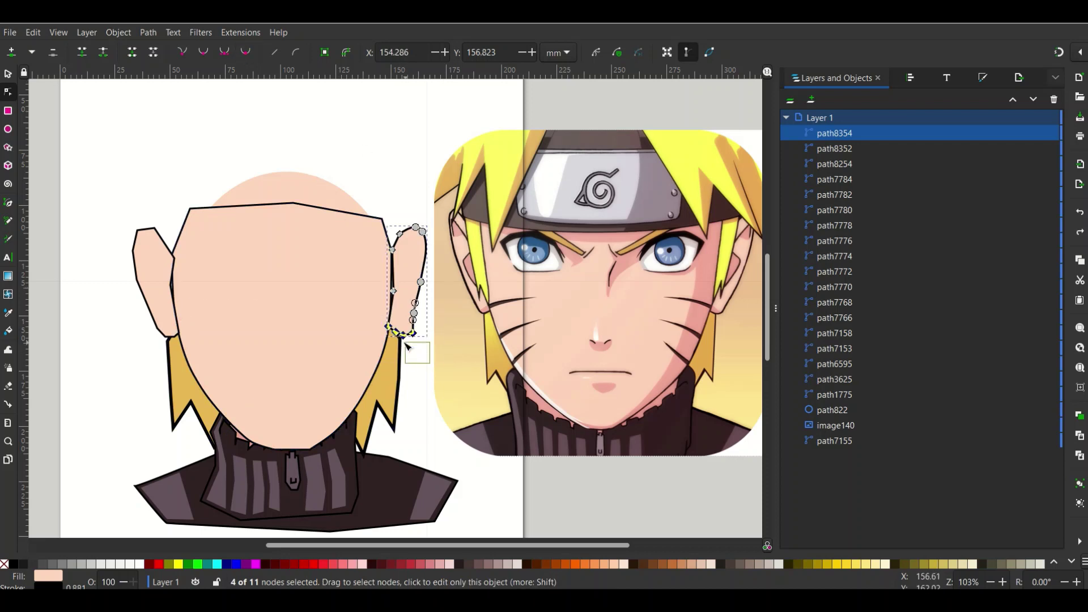
pyautogui.moveTo(401, 330); pyautogui.dragTo(405, 332)
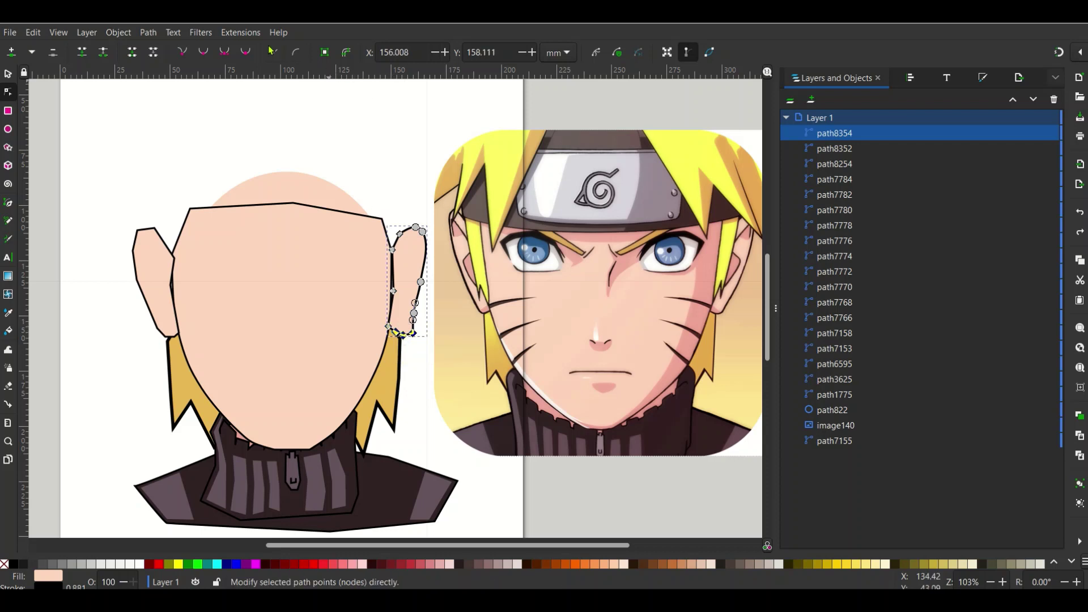
pyautogui.click(247, 51)
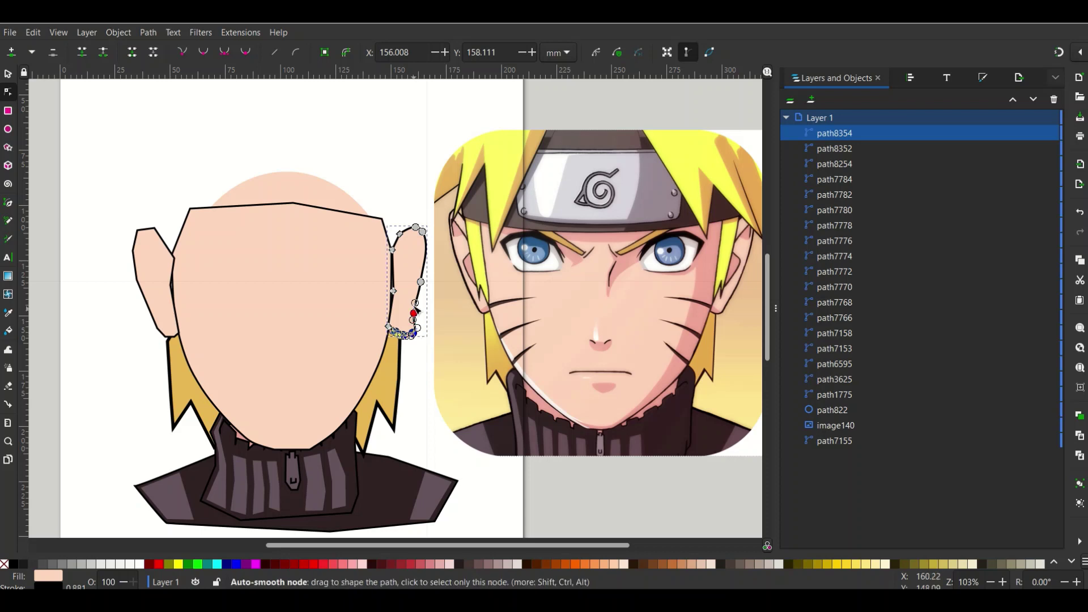
# Step: Auto-smooth the left ear's outer edge and pull the right ear's bottom corner upward
pyautogui.click(158, 266)
pyautogui.moveTo(112, 206); pyautogui.dragTo(152, 318)
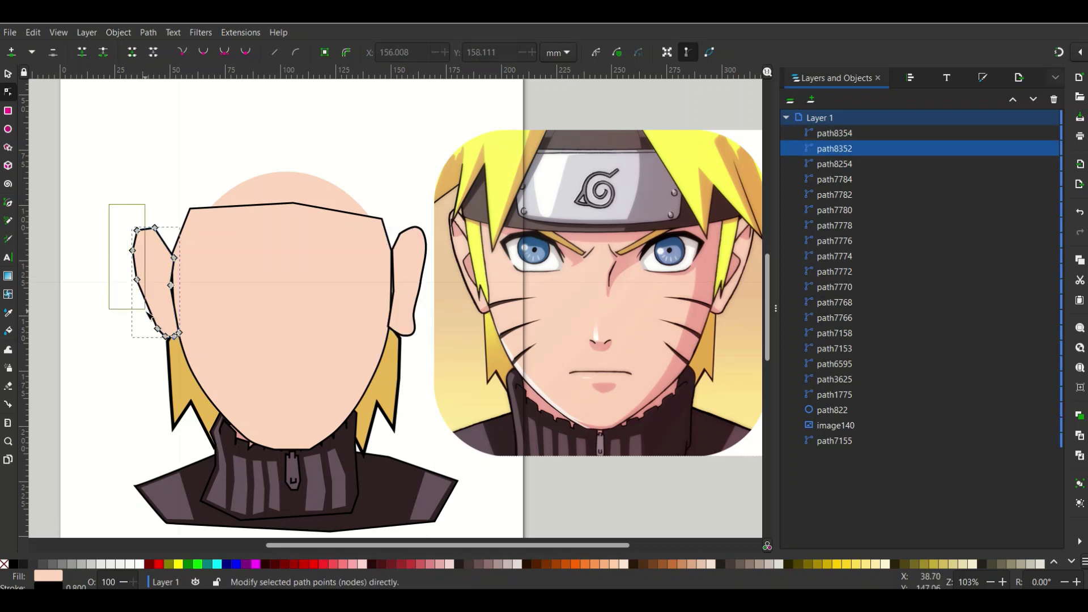
pyautogui.click(246, 52)
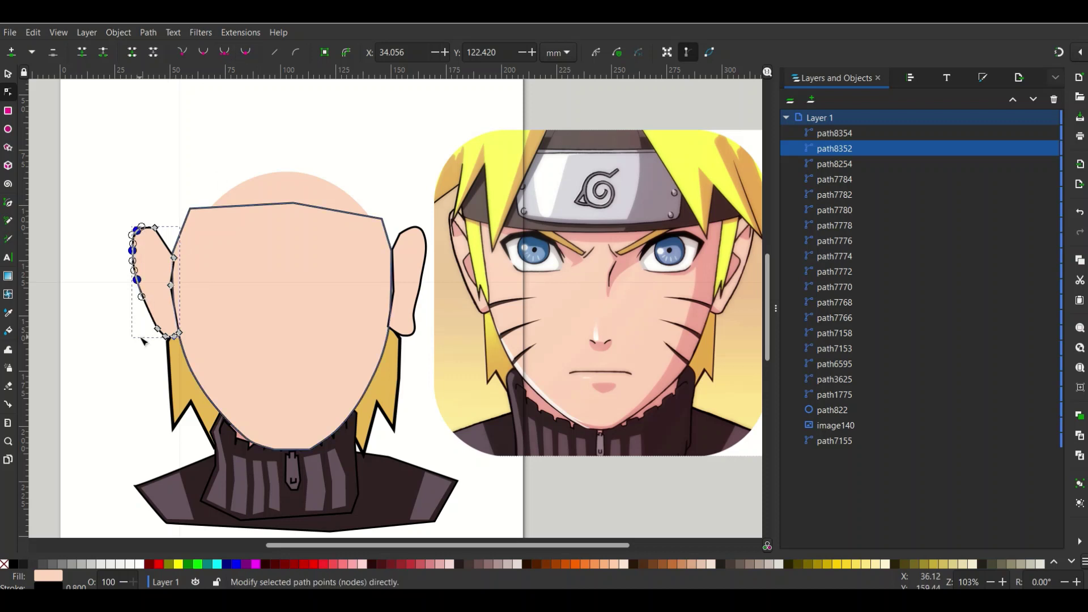
pyautogui.click(406, 307)
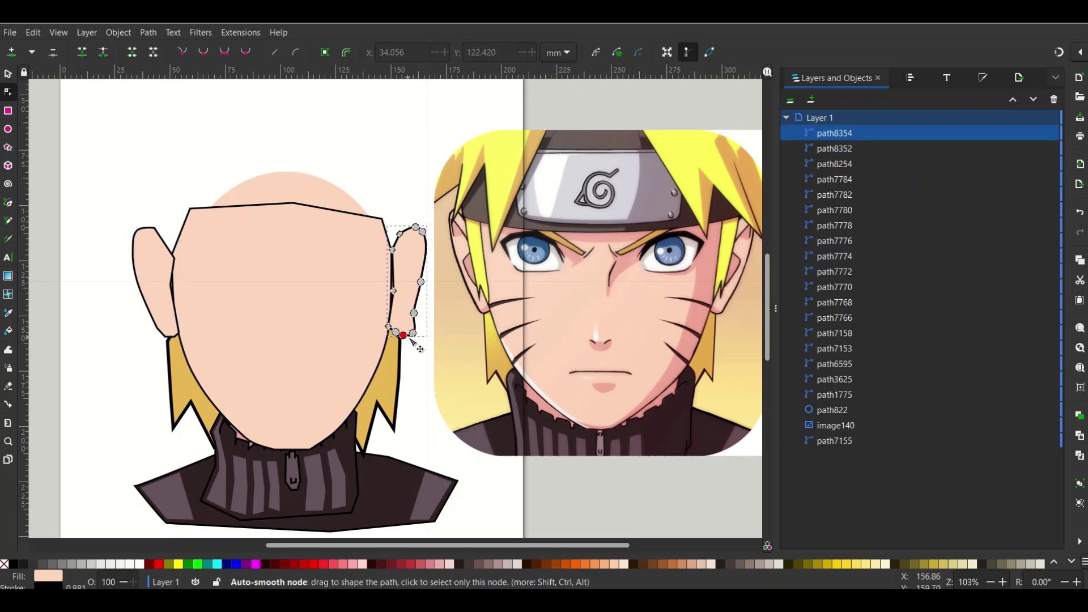
pyautogui.moveTo(412, 333); pyautogui.dragTo(412, 327)
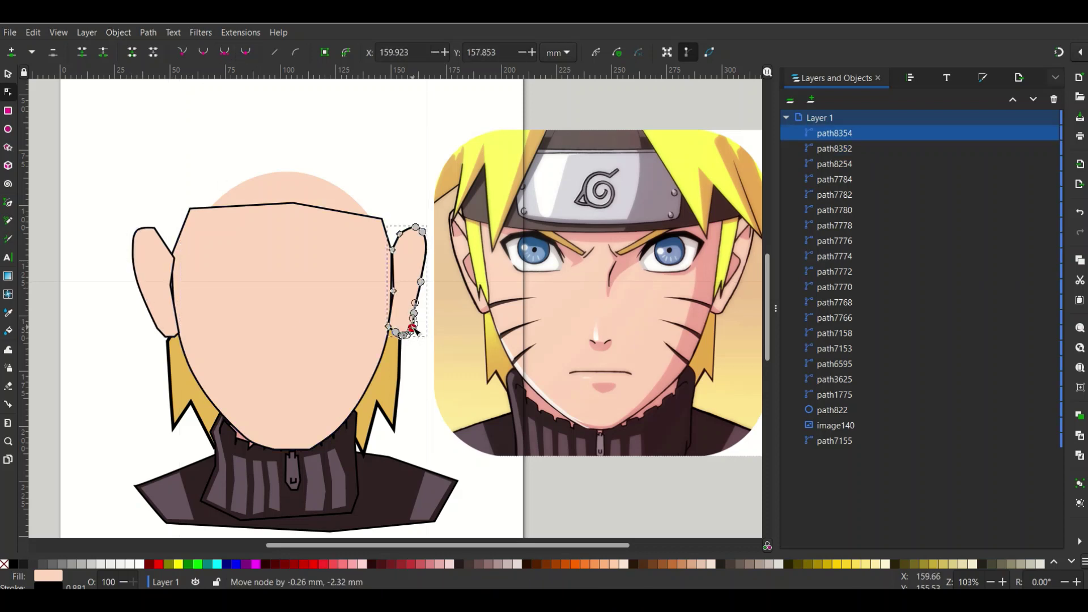
pyautogui.click(443, 379)
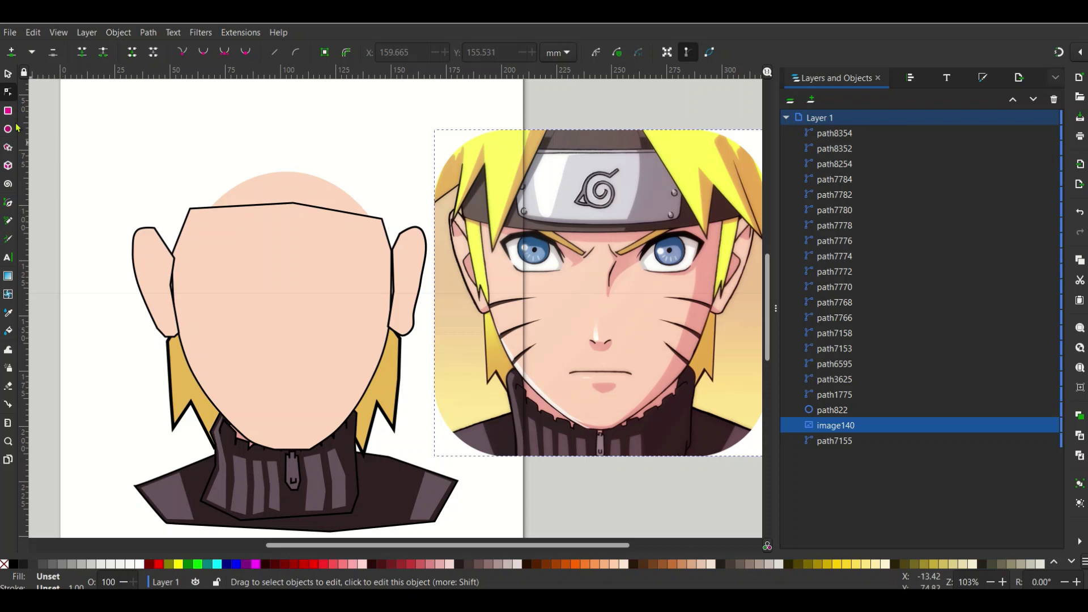
# Step: Sample the inner-ear pink from the reference and draw a closed inner-ear shape in the left ear
pyautogui.click(7, 313)
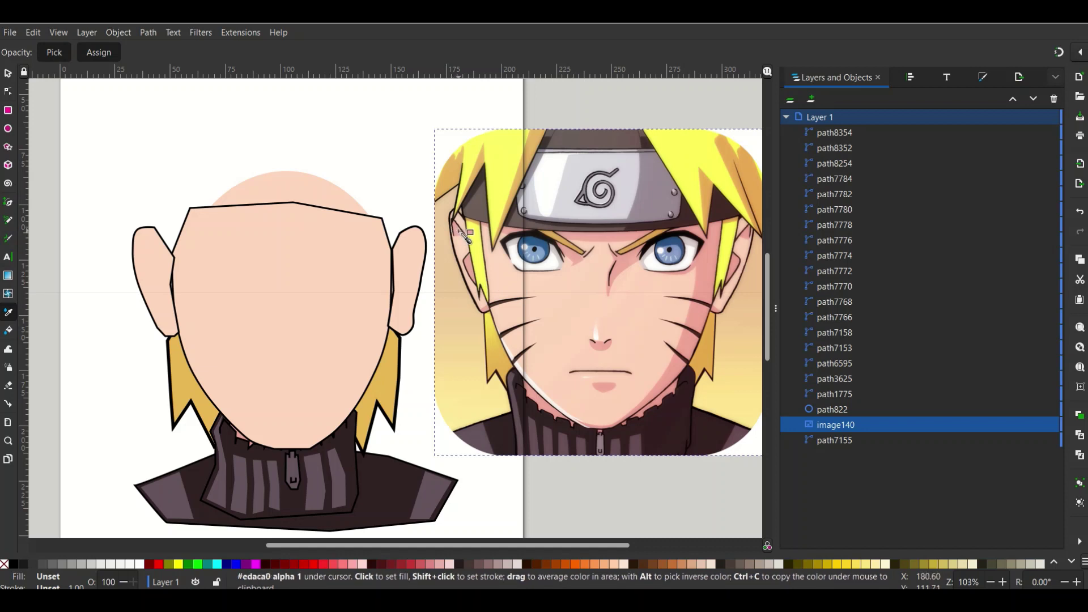
pyautogui.click(460, 232)
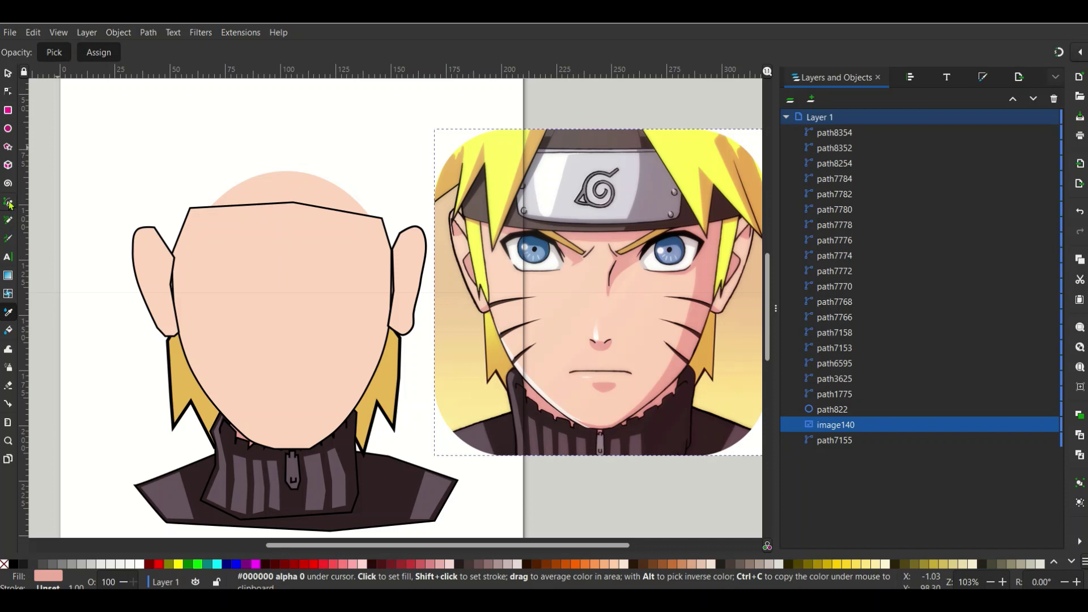
pyautogui.click(9, 205)
pyautogui.click(140, 273)
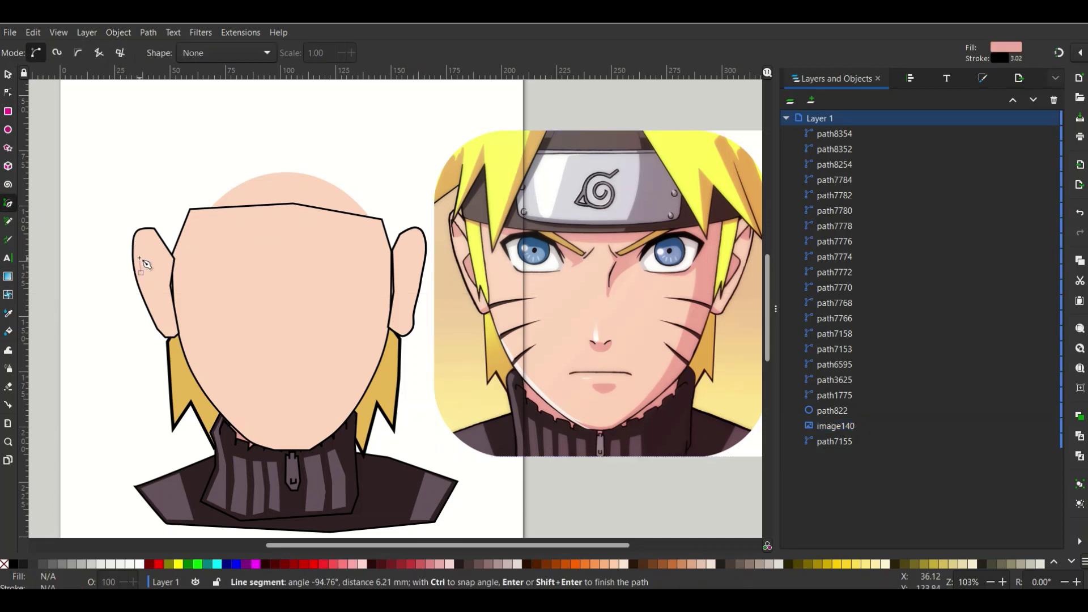
pyautogui.click(146, 242)
pyautogui.click(167, 268)
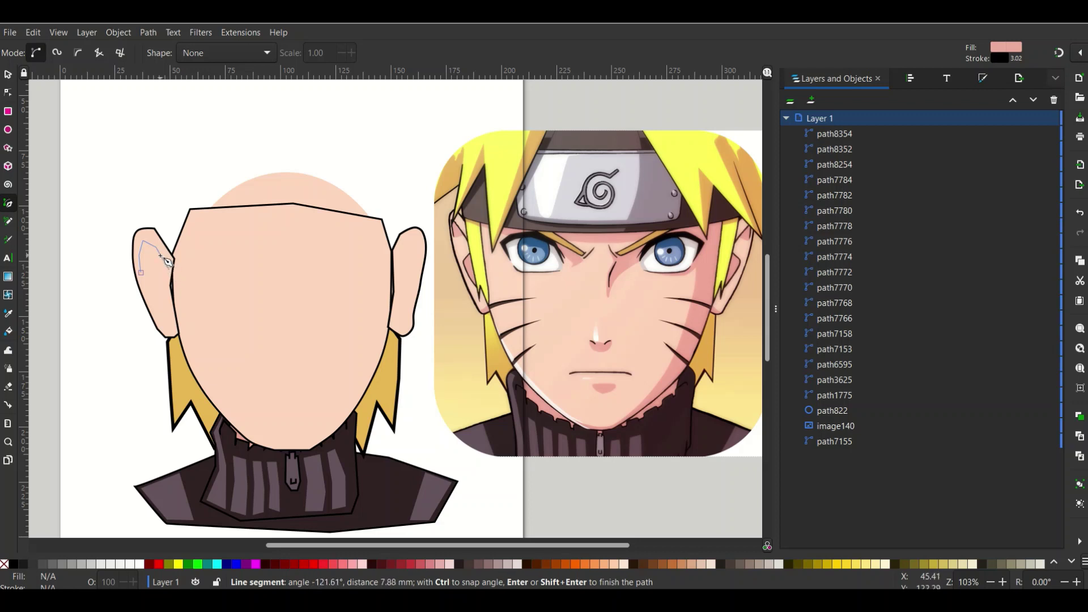
pyautogui.click(141, 272)
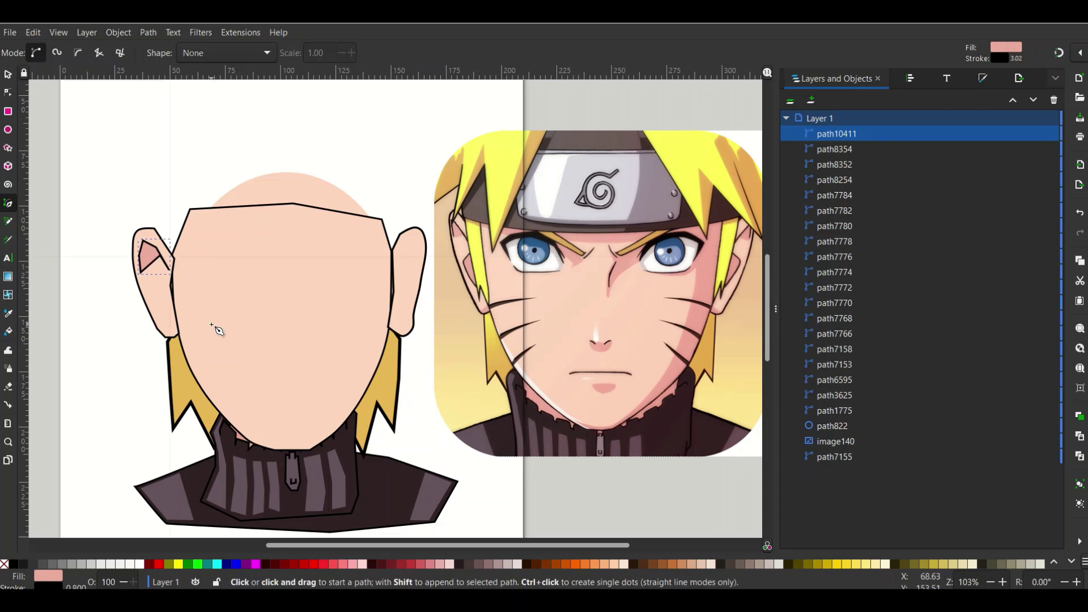
# Step: Undo the first inner-ear shape and draw a new upper inner-ear shape in the left ear
pyautogui.hotkey('ctrl', 'z')
pyautogui.click(143, 268)
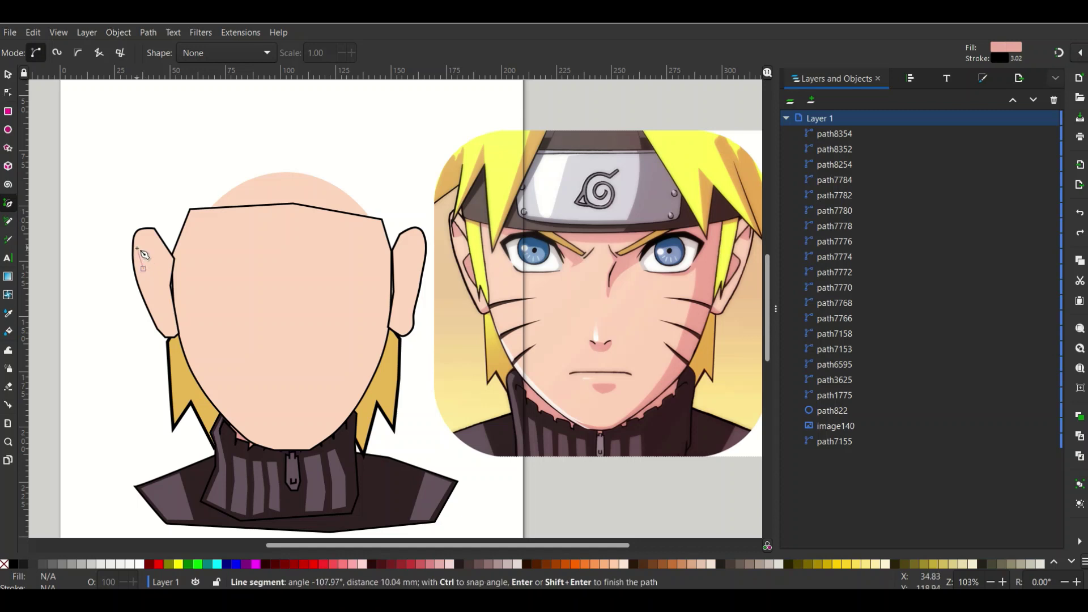
pyautogui.click(141, 238)
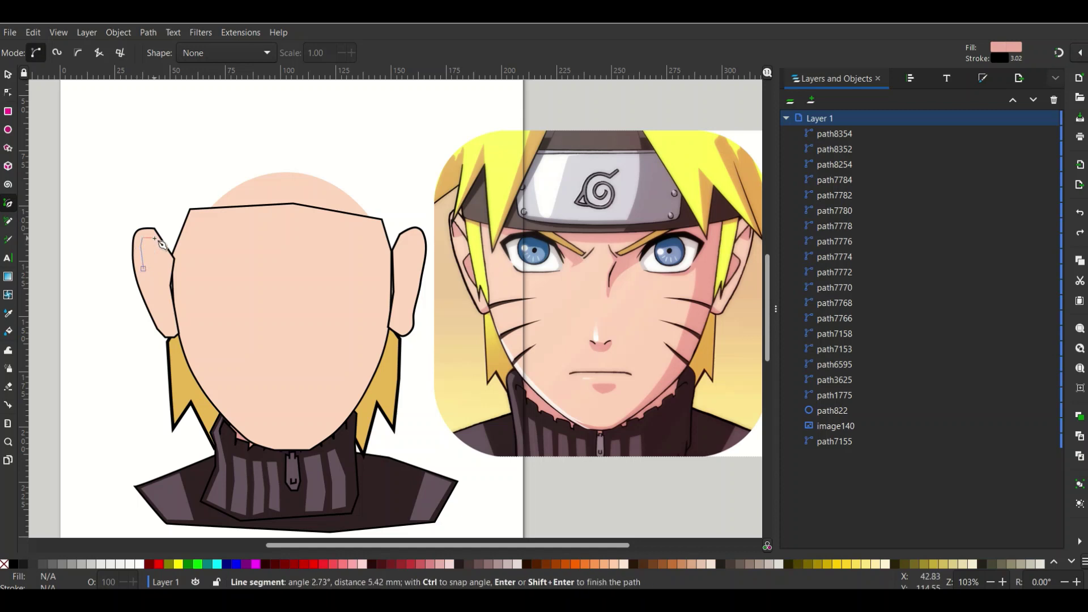
pyautogui.click(155, 239)
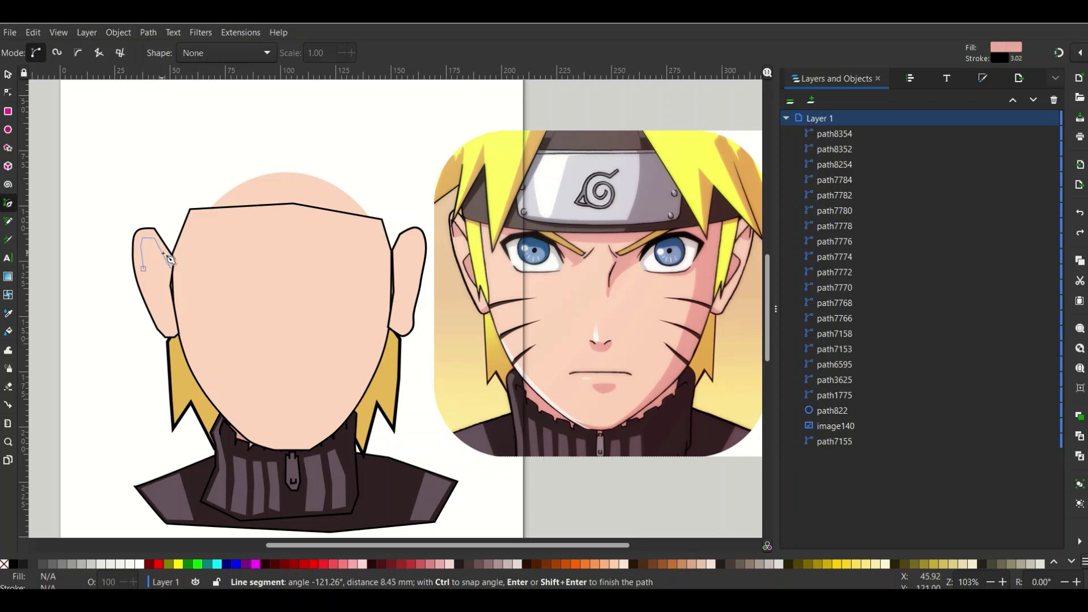
pyautogui.doubleClick(170, 260)
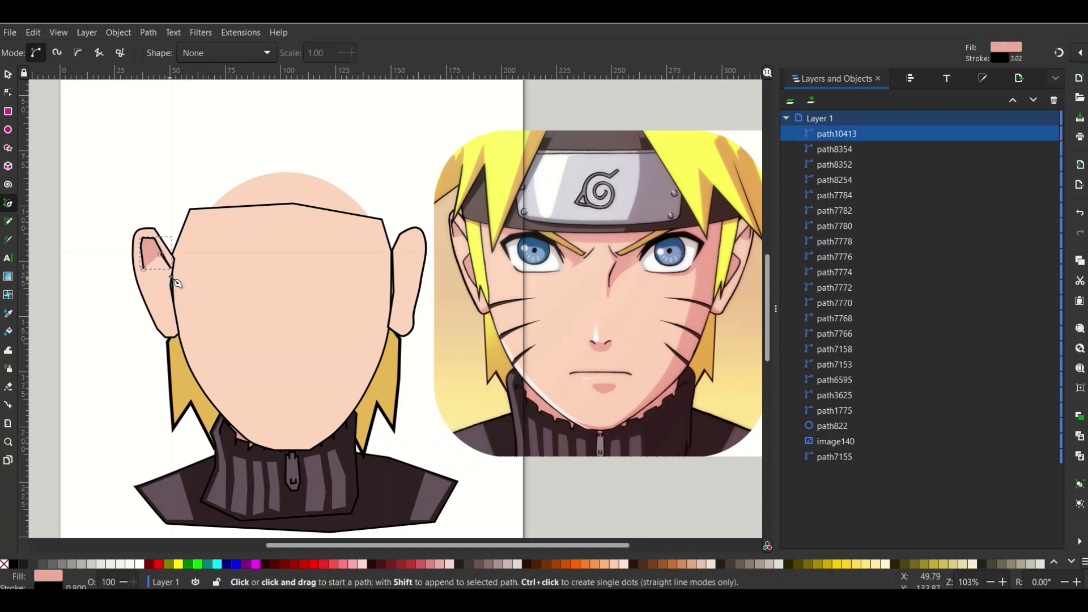
# Step: Draw the lower pink inner-ear shape in the left ear
pyautogui.click(169, 274)
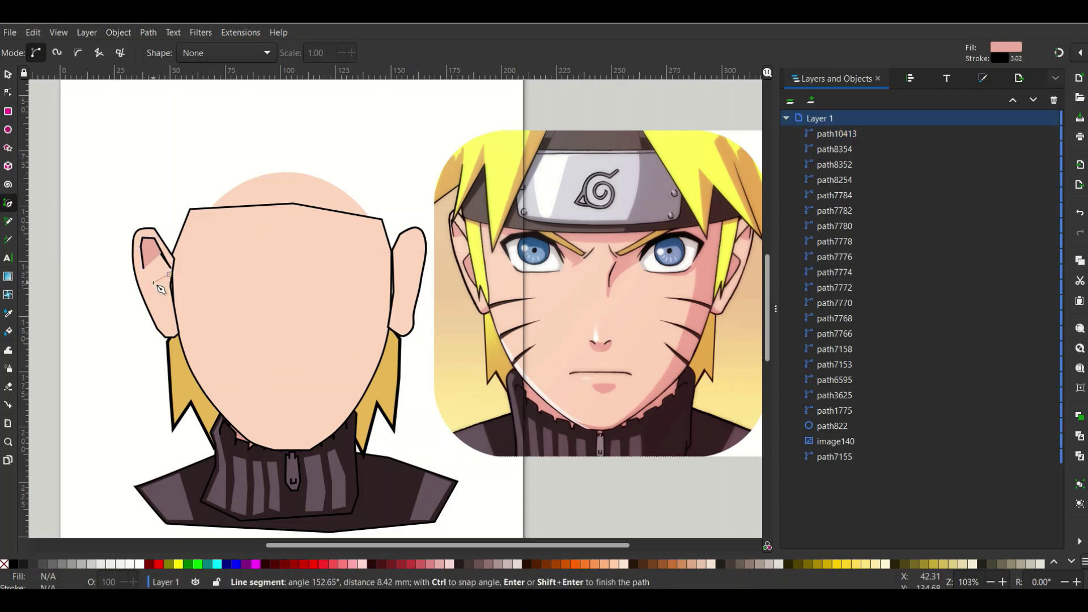
pyautogui.click(154, 282)
pyautogui.click(160, 303)
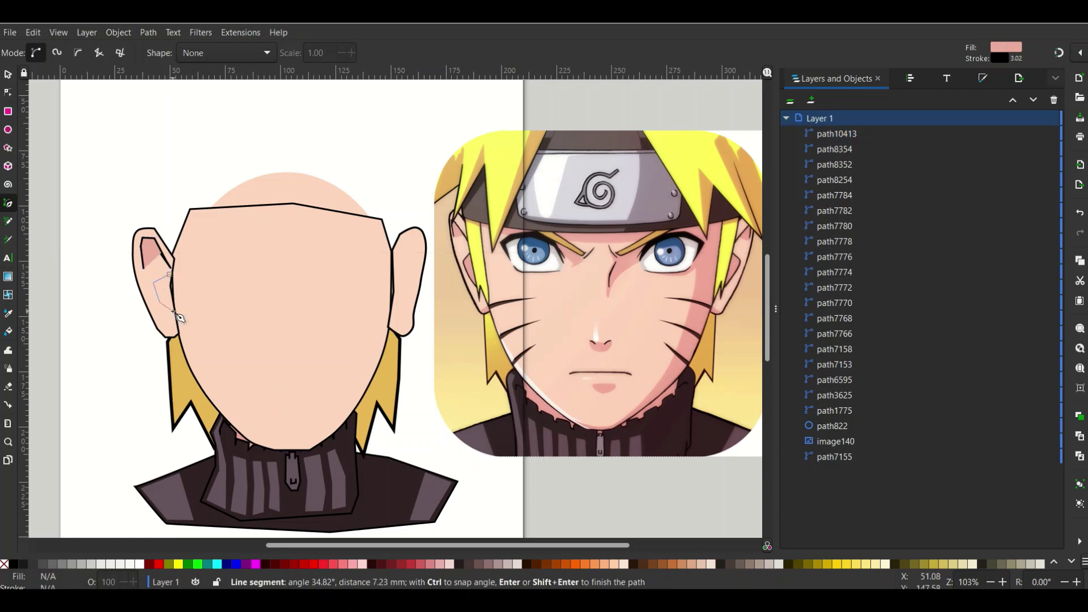
pyautogui.doubleClick(174, 311)
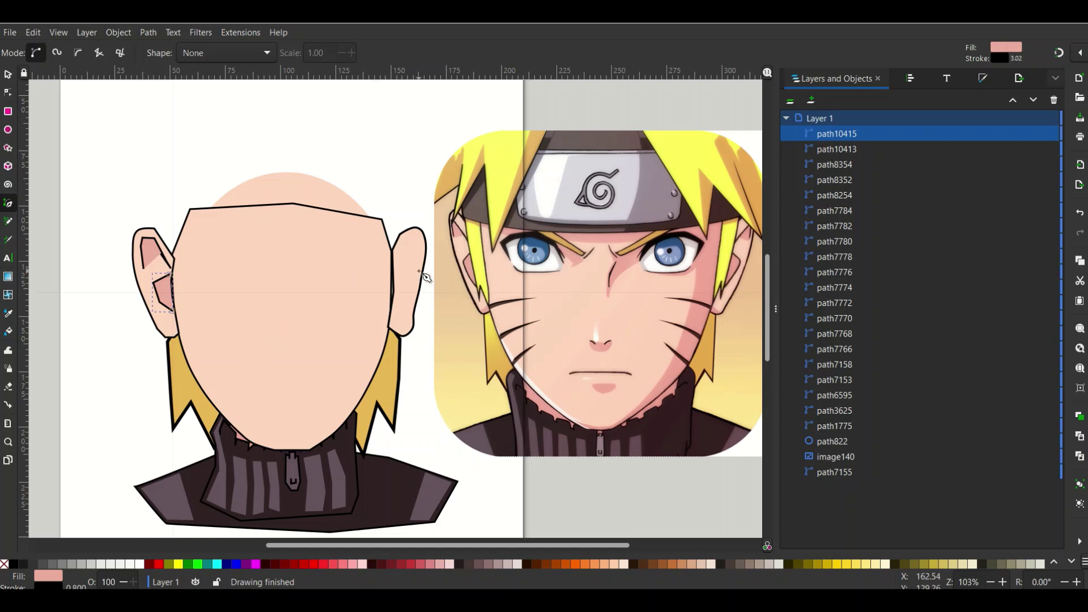
# Step: Draw the upper pink inner-ear shape in the right ear, redoing a misdrawn first attempt
pyautogui.click(394, 271)
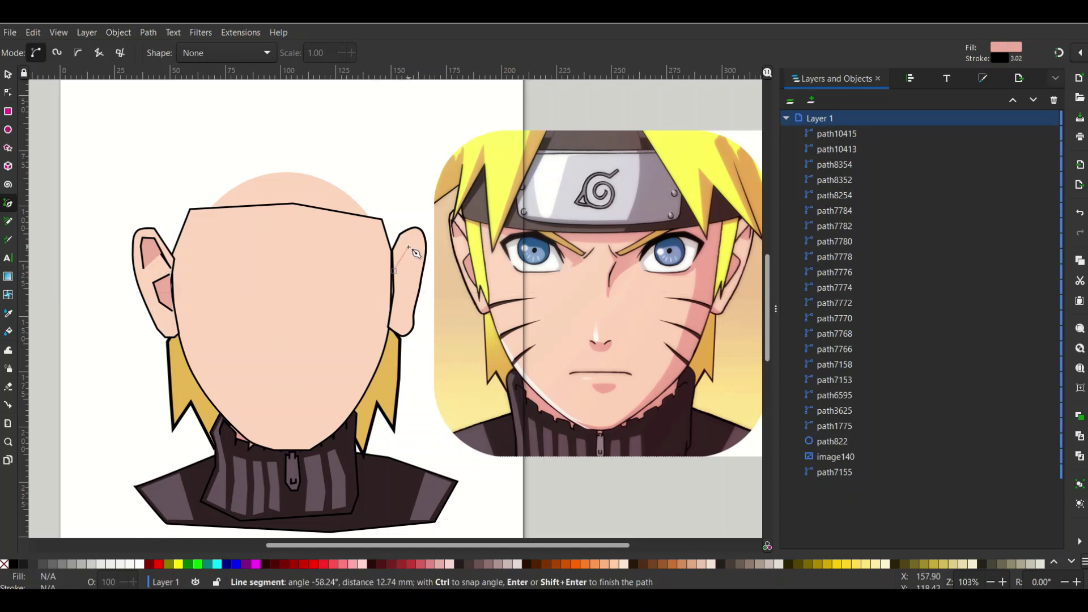
pyautogui.click(418, 242)
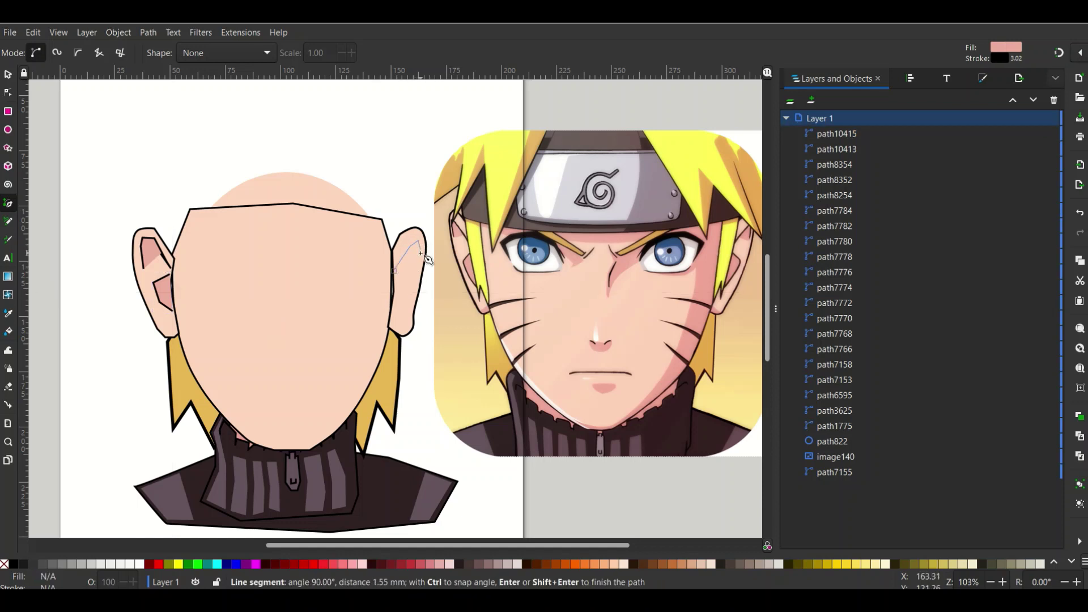
pyautogui.doubleClick(421, 256)
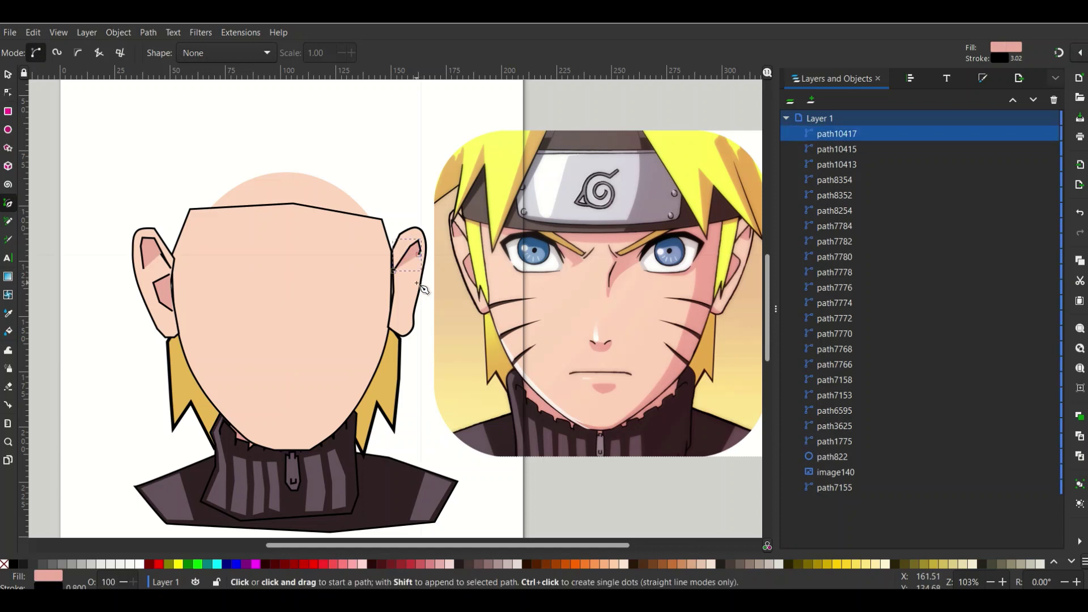
pyautogui.hotkey('ctrl', 'z')
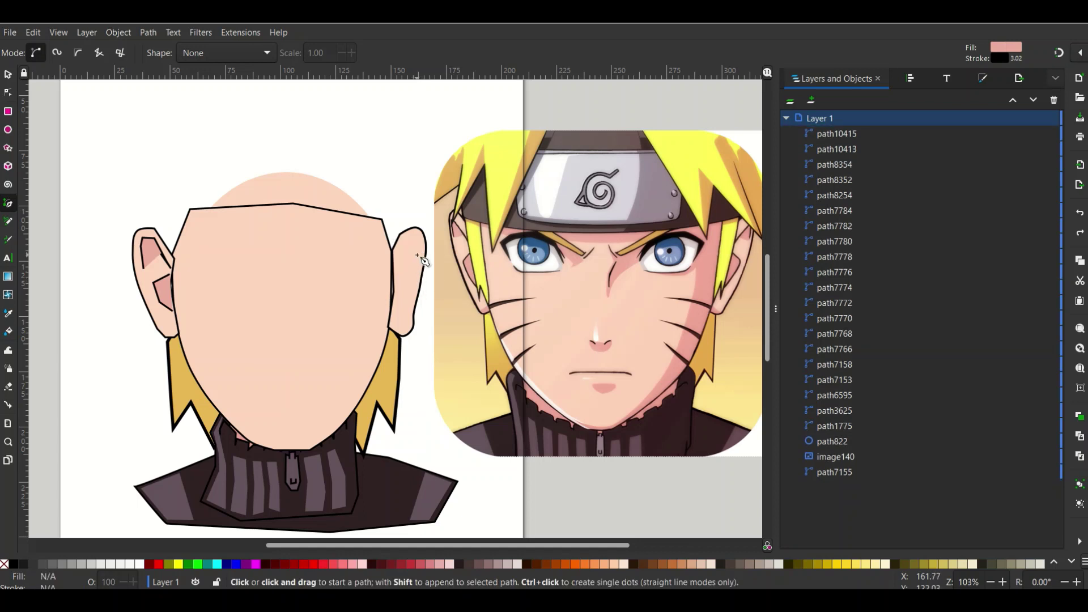
pyautogui.click(417, 254)
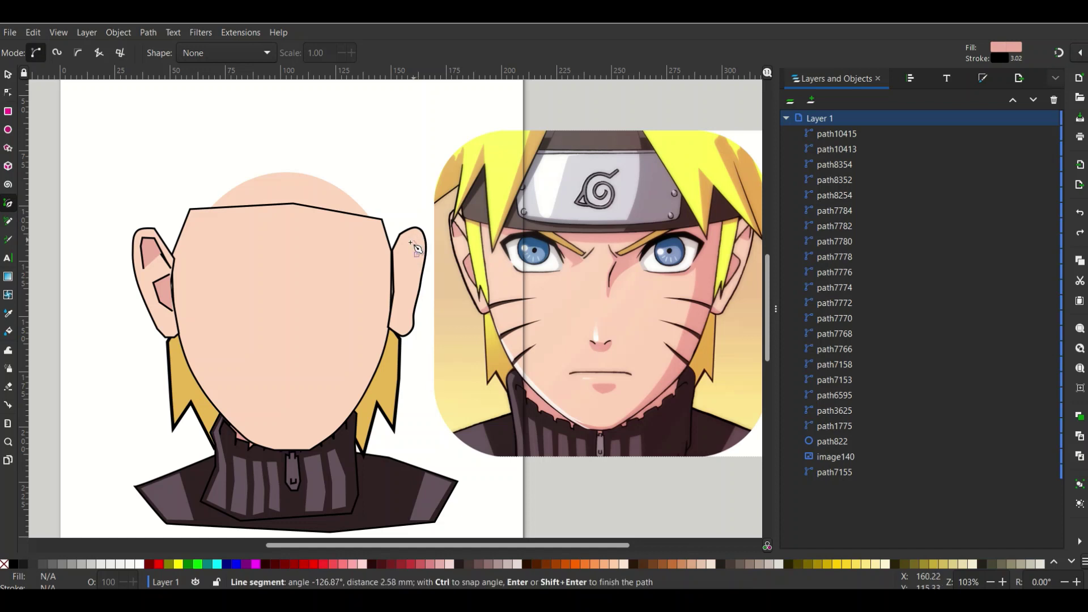
pyautogui.click(401, 275)
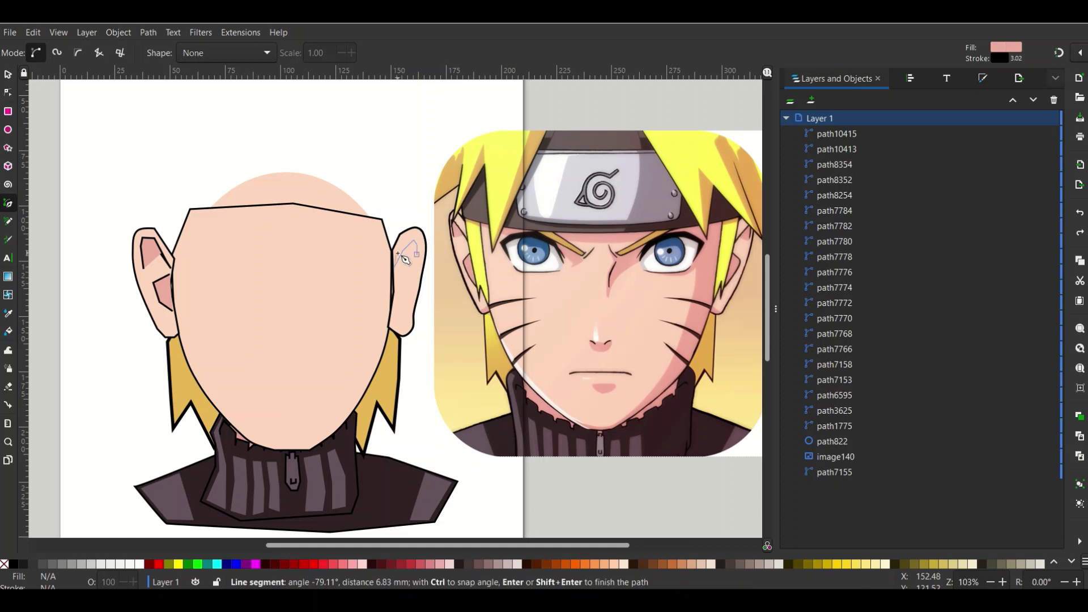
pyautogui.click(414, 252)
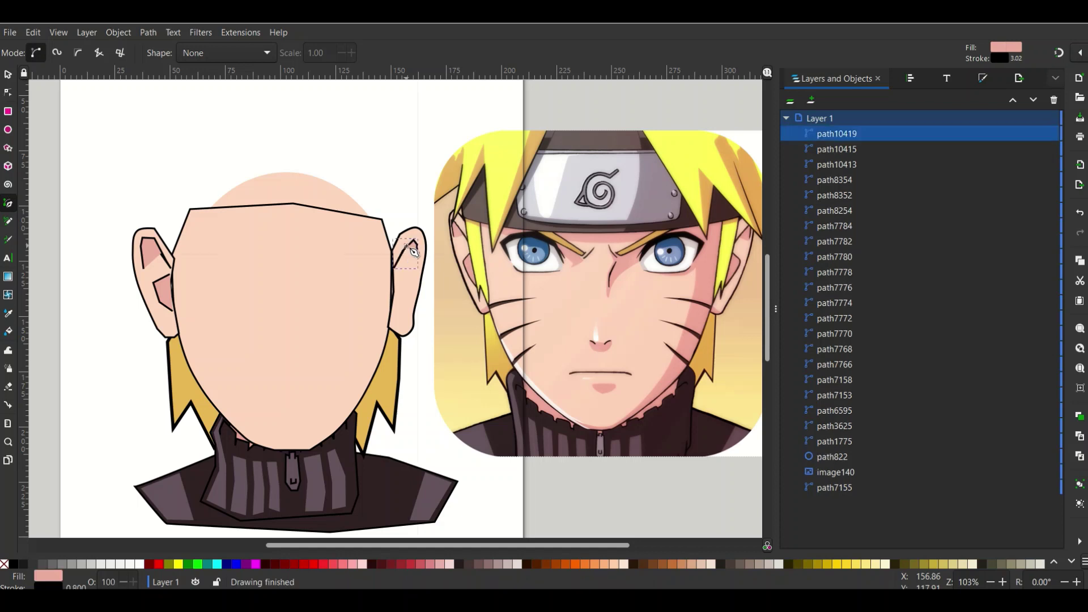
# Step: Draw the lower right inner-ear shape, then select the right ear's outer outline
pyautogui.click(393, 278)
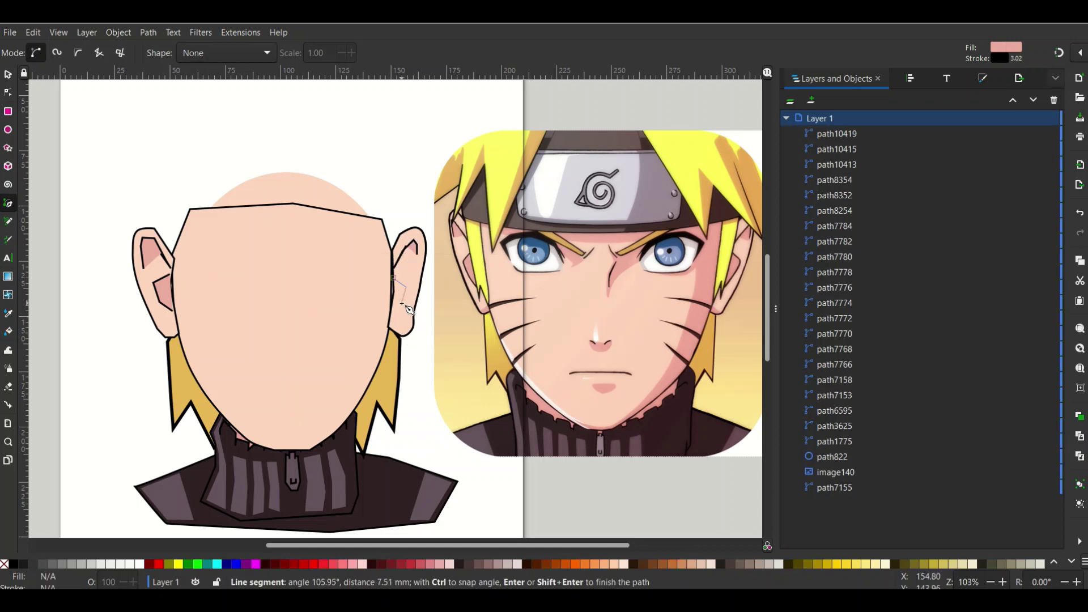
pyautogui.click(406, 306)
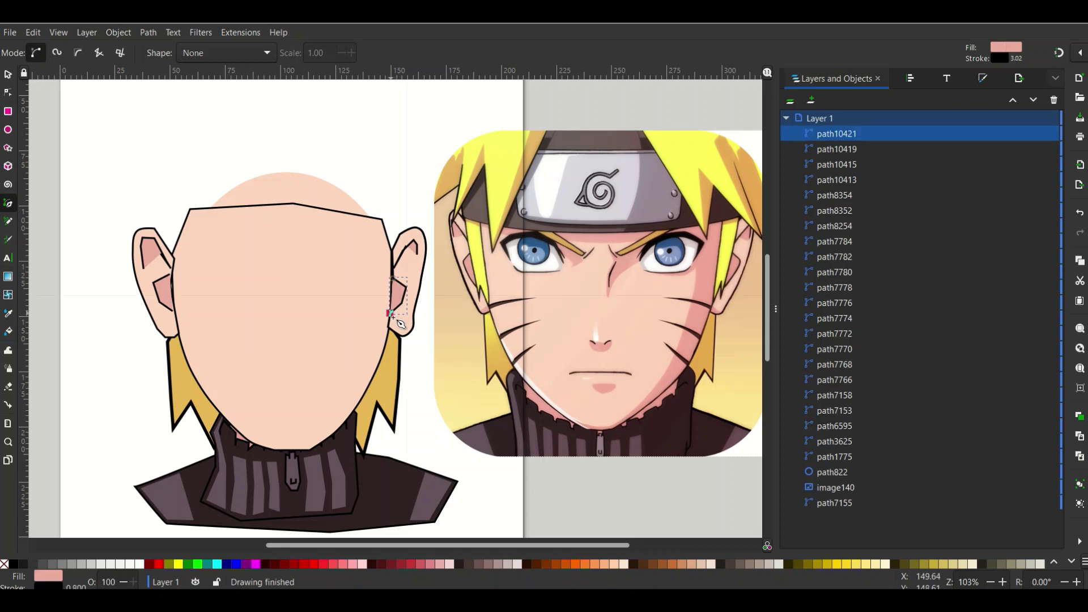
pyautogui.press('Return')
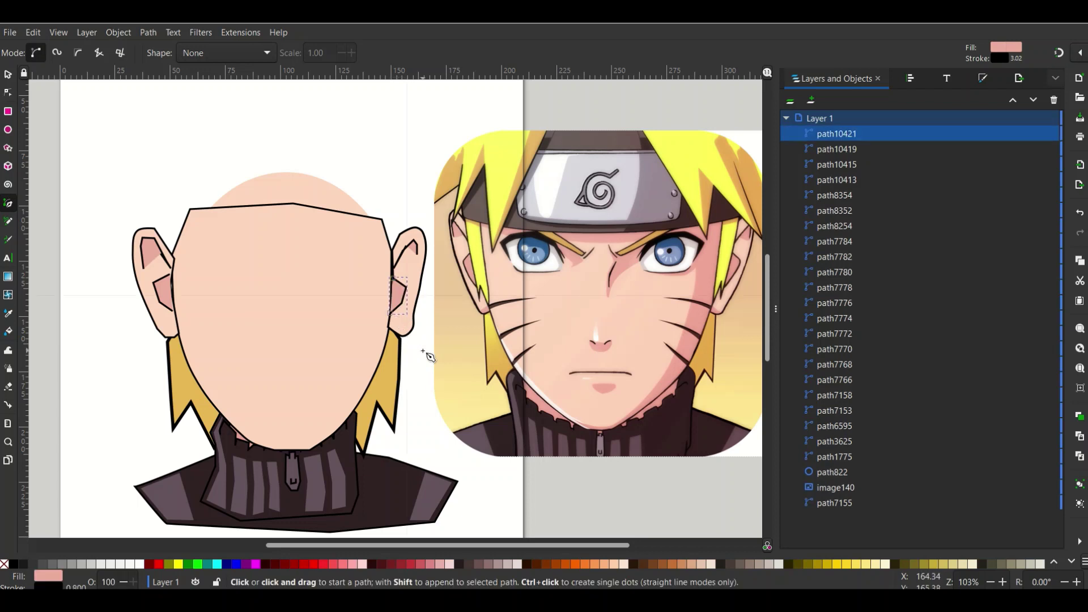
pyautogui.click(9, 74)
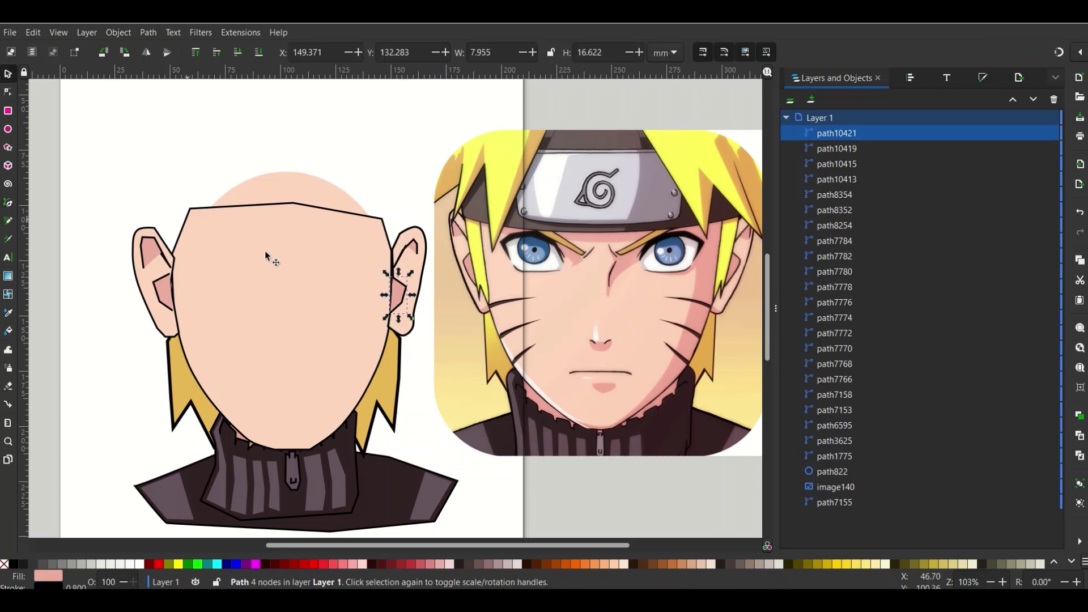
pyautogui.click(405, 328)
pyautogui.press('n')
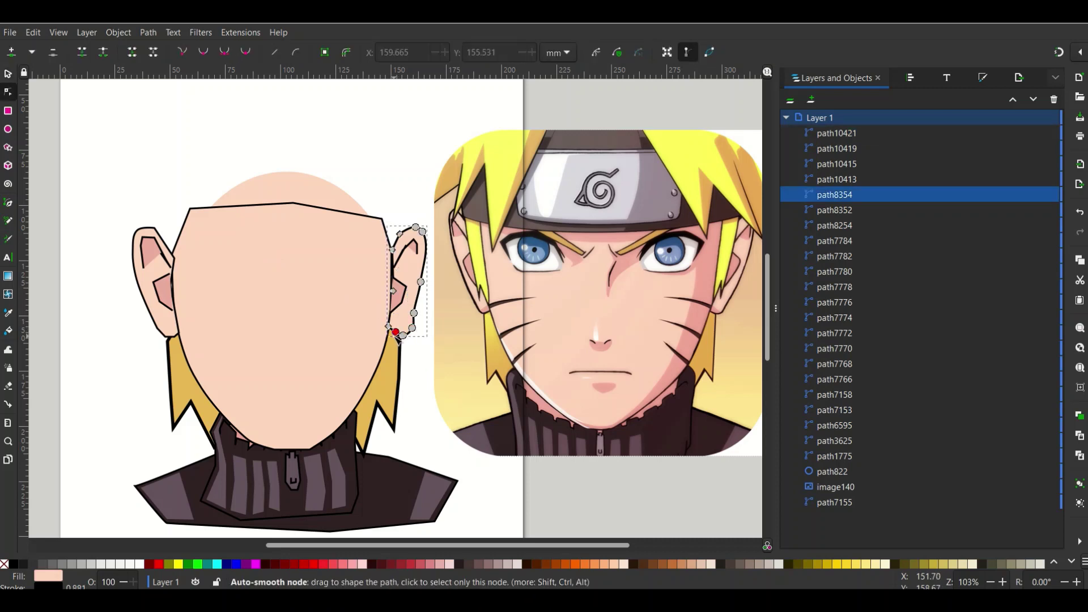
pyautogui.click(395, 332)
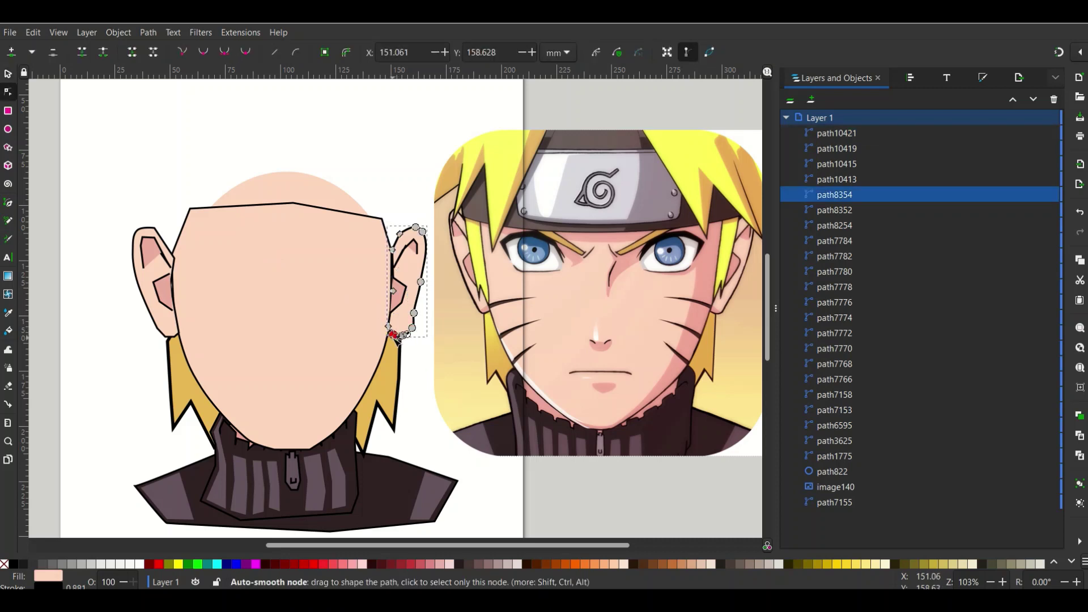
pyautogui.click(414, 328)
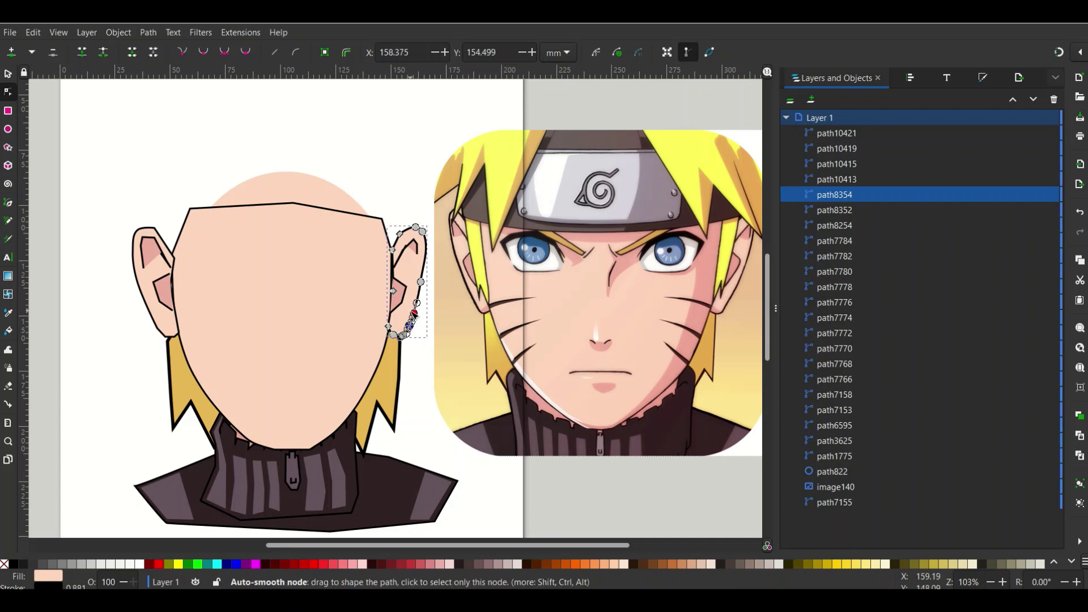
pyautogui.click(414, 314)
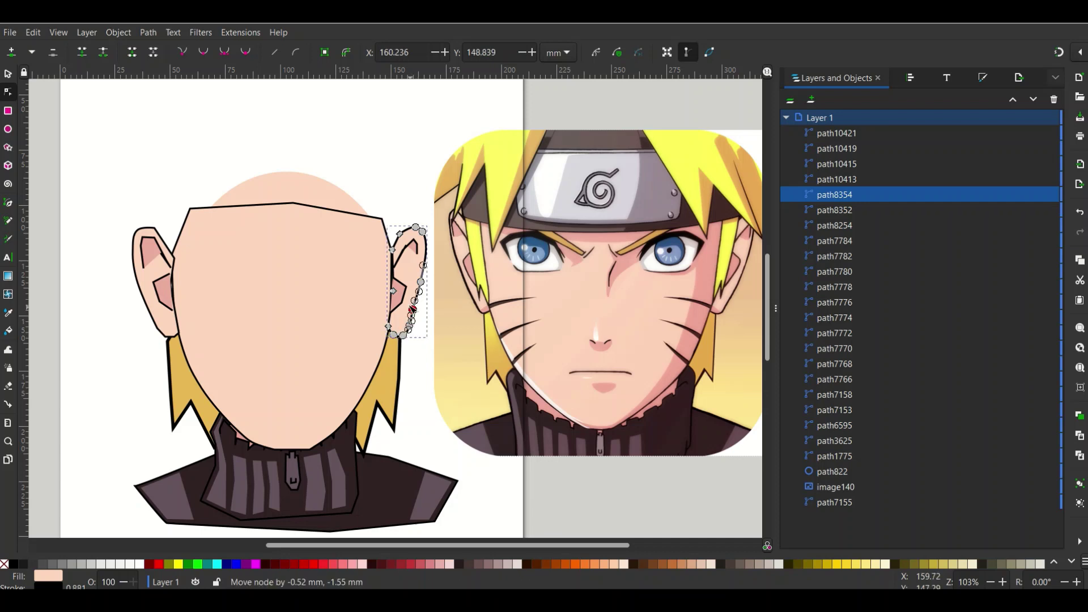
pyautogui.click(426, 365)
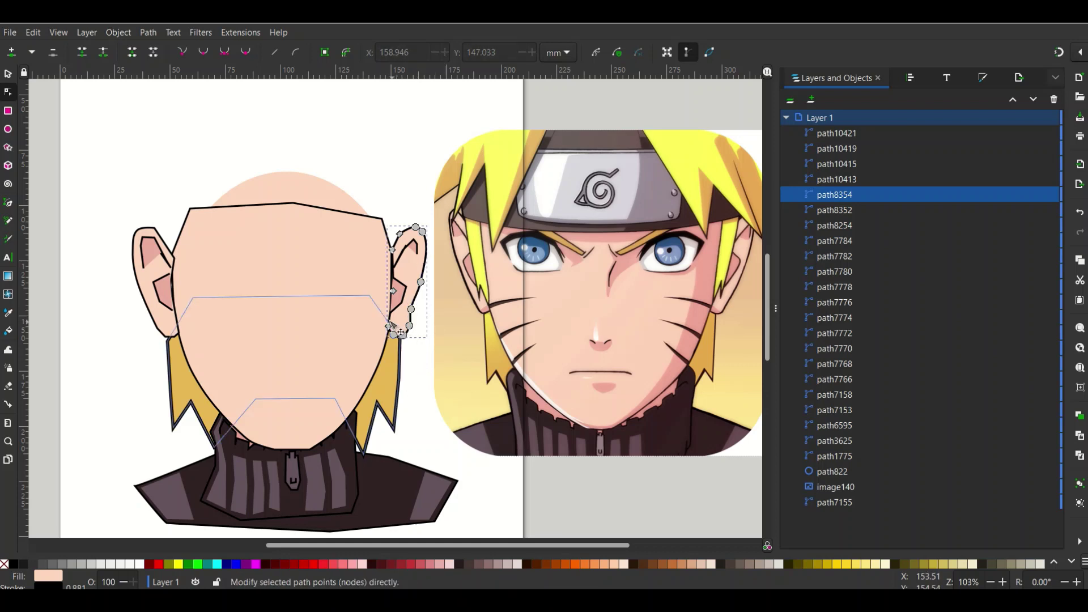
pyautogui.click(431, 378)
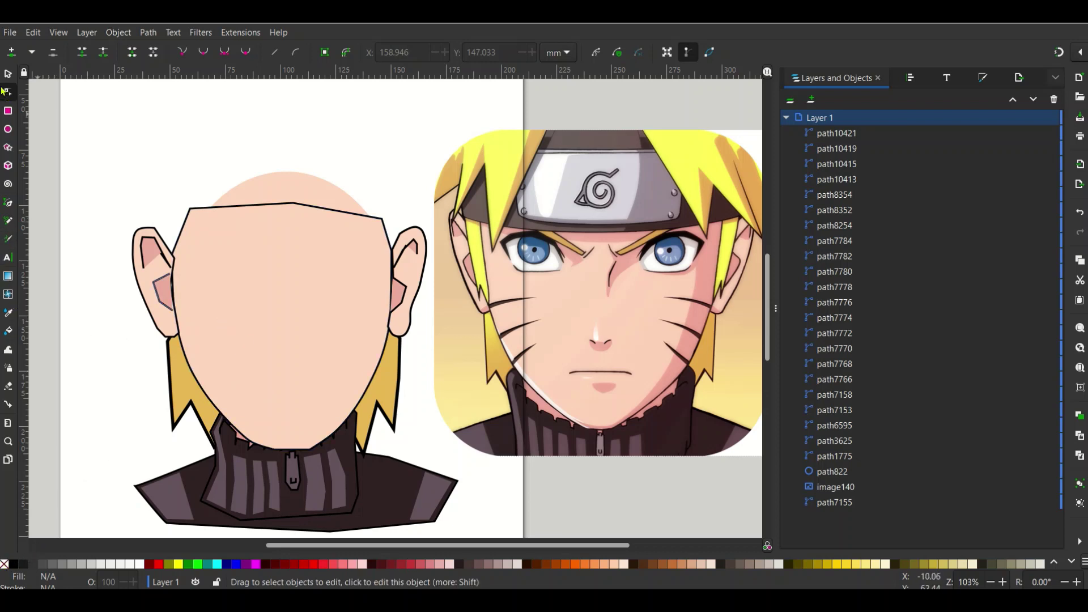
# Step: With the Pen tool, outline the forehead shadow edge with a jagged notch dipping toward the brow
pyautogui.click(8, 204)
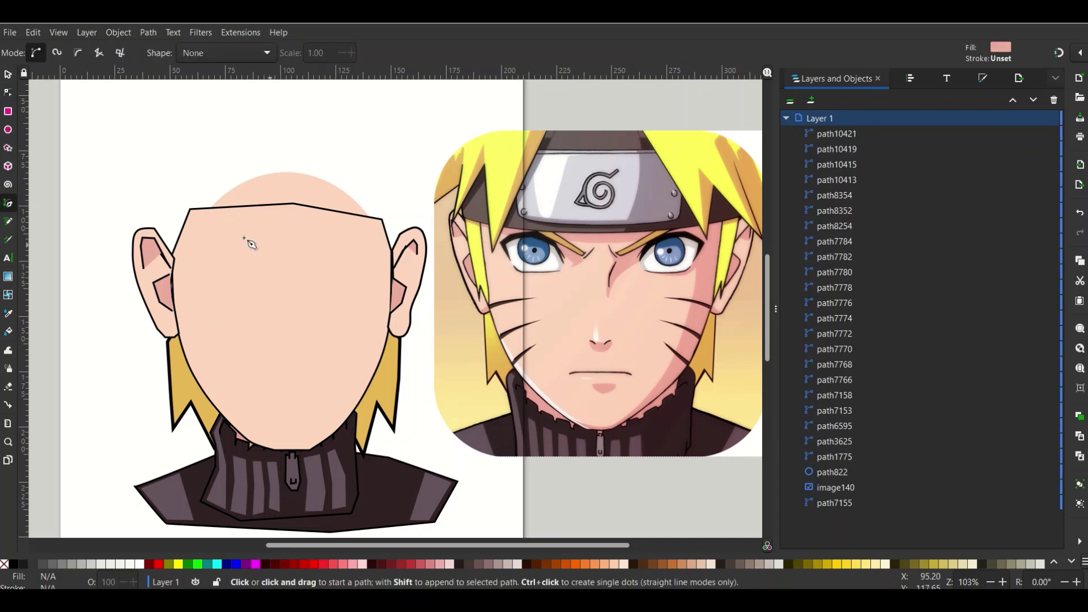
pyautogui.click(166, 231)
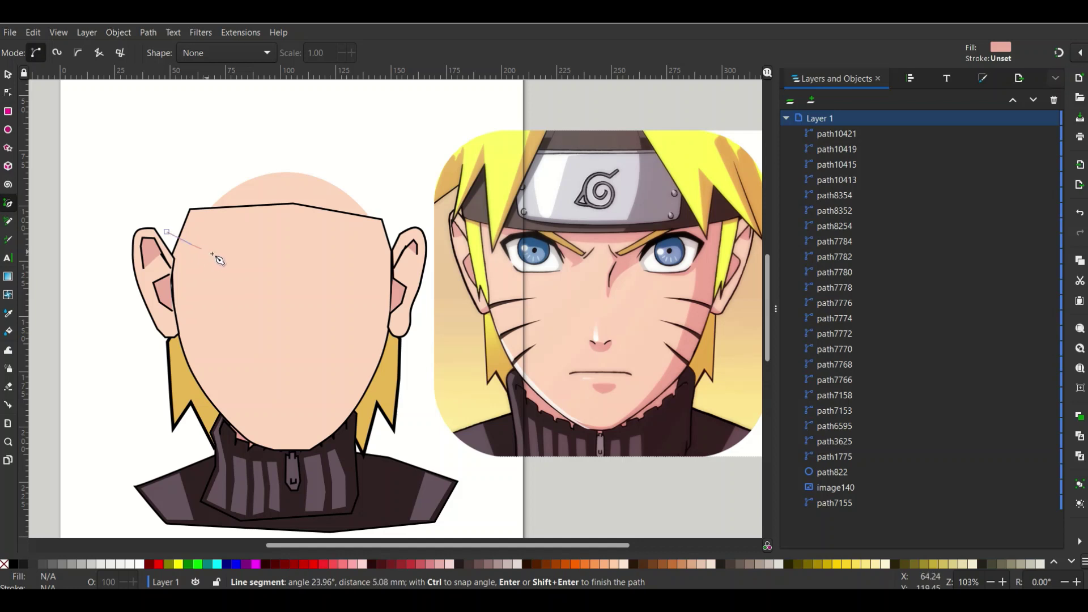
pyautogui.click(224, 256)
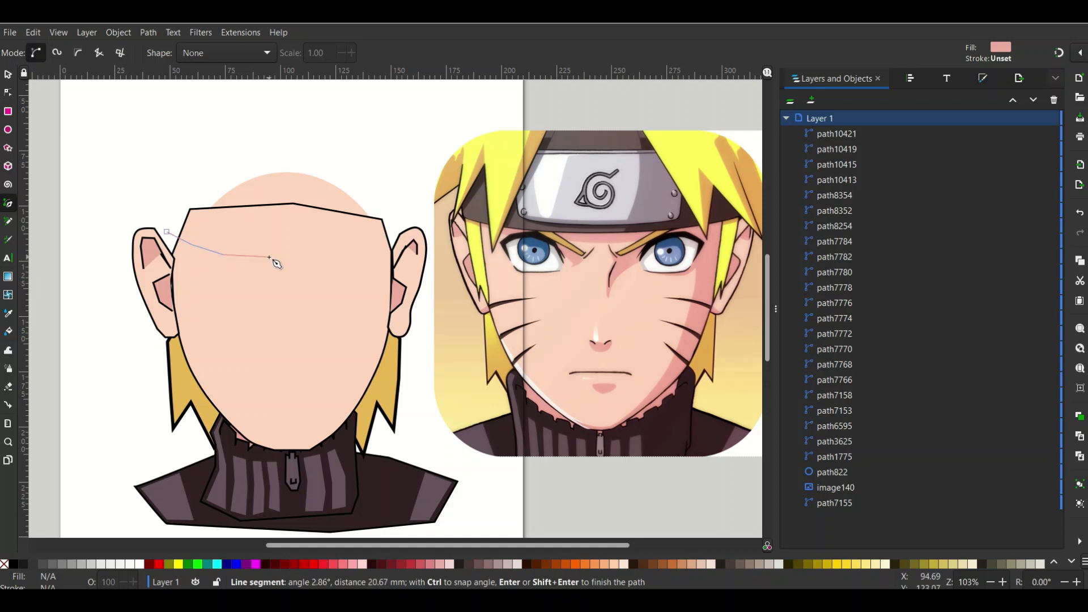
pyautogui.click(315, 259)
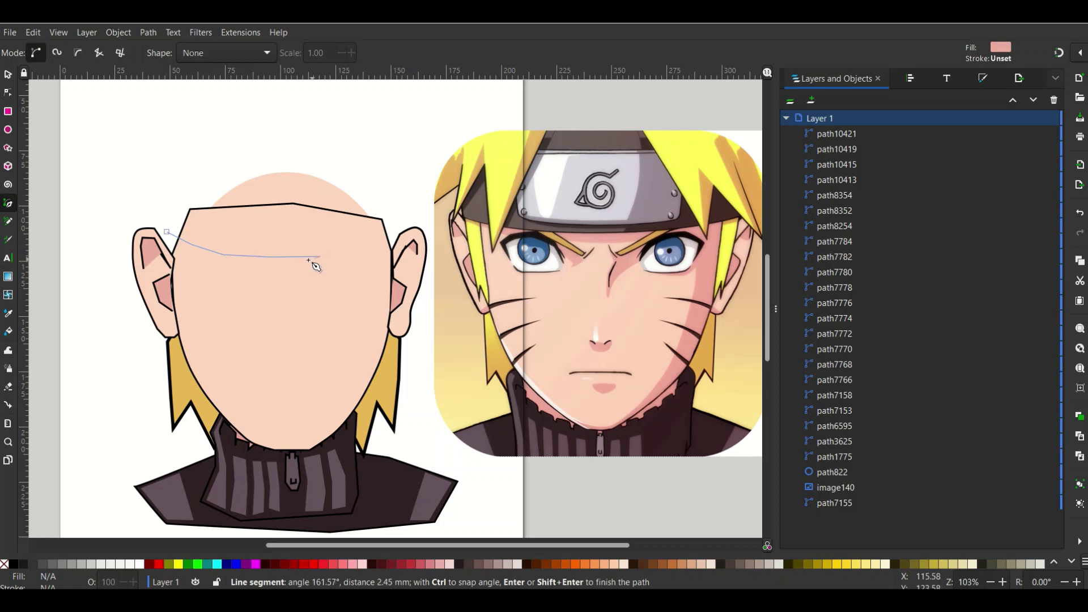
pyautogui.click(281, 277)
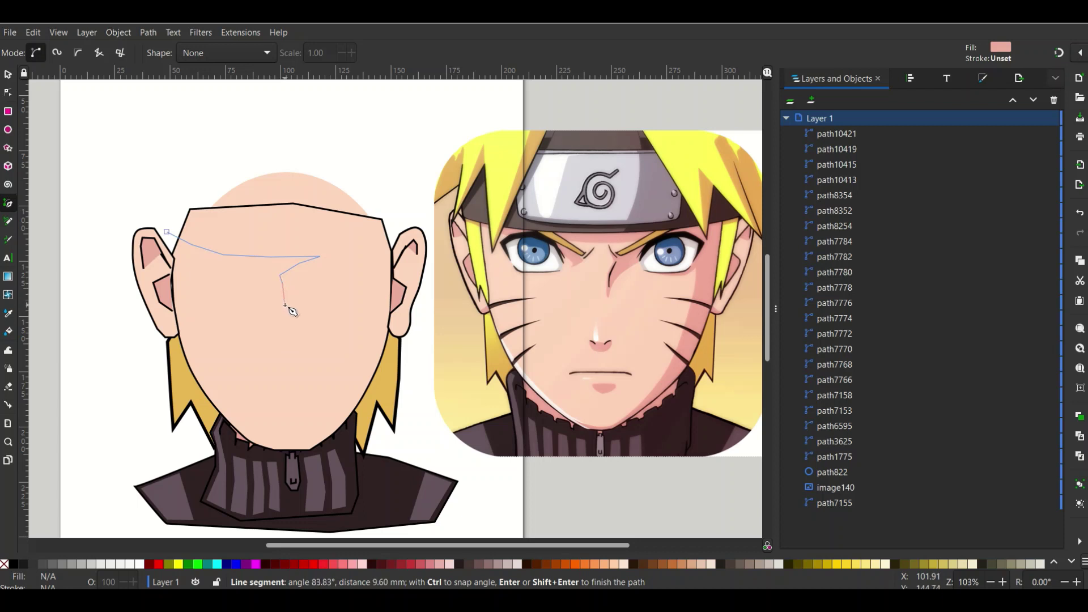
pyautogui.click(285, 307)
pyautogui.click(285, 317)
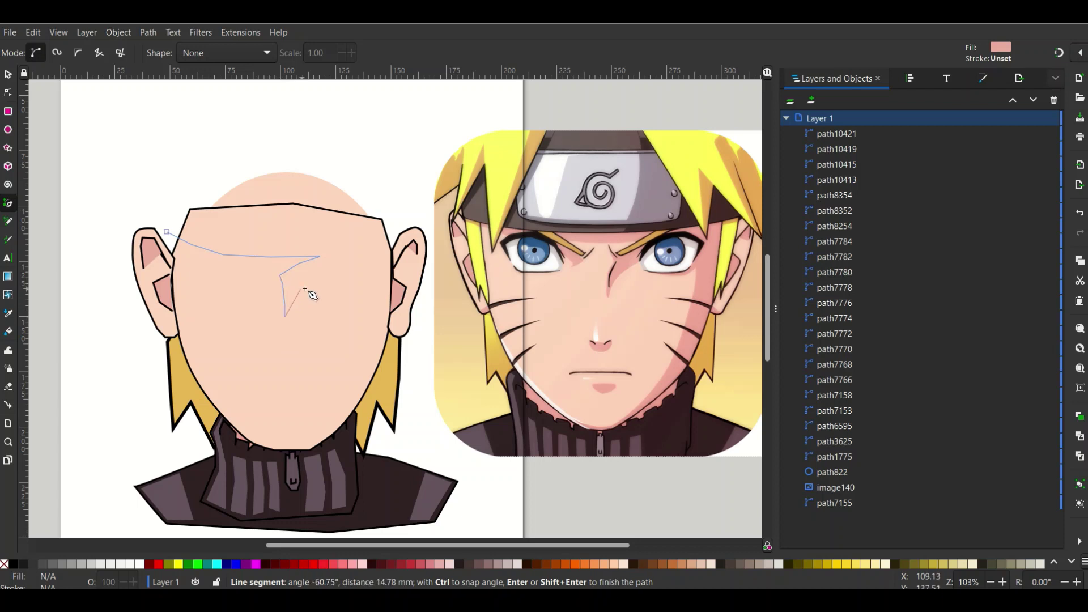
pyautogui.click(331, 276)
pyautogui.click(333, 287)
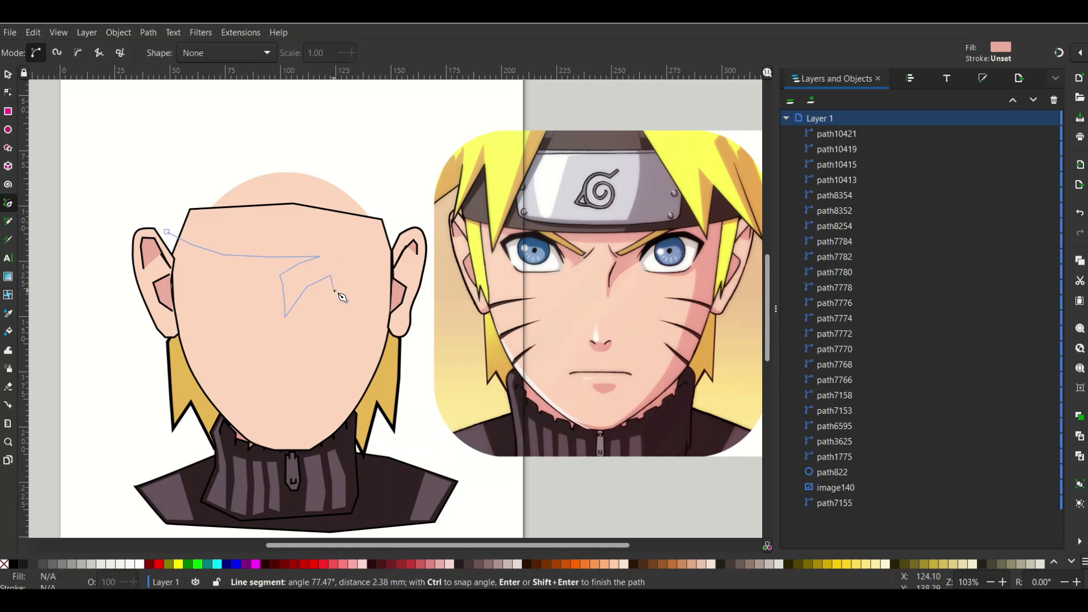
pyautogui.click(334, 291)
pyautogui.click(358, 294)
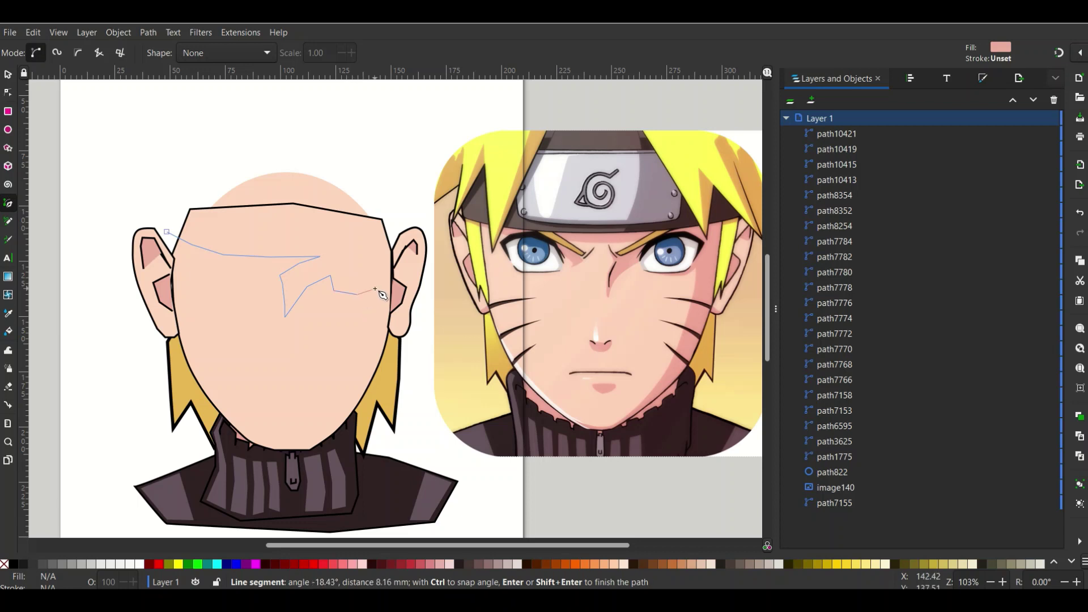
# Step: Carry the shadow outline down the right cheek to the chin, back up, and close it
pyautogui.click(375, 290)
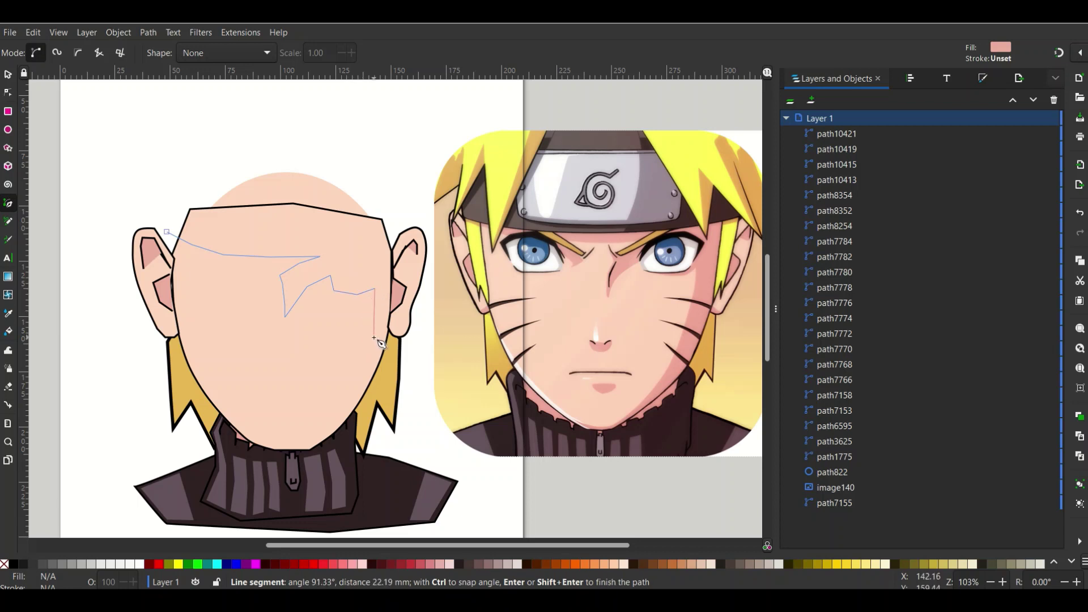
pyautogui.click(363, 344)
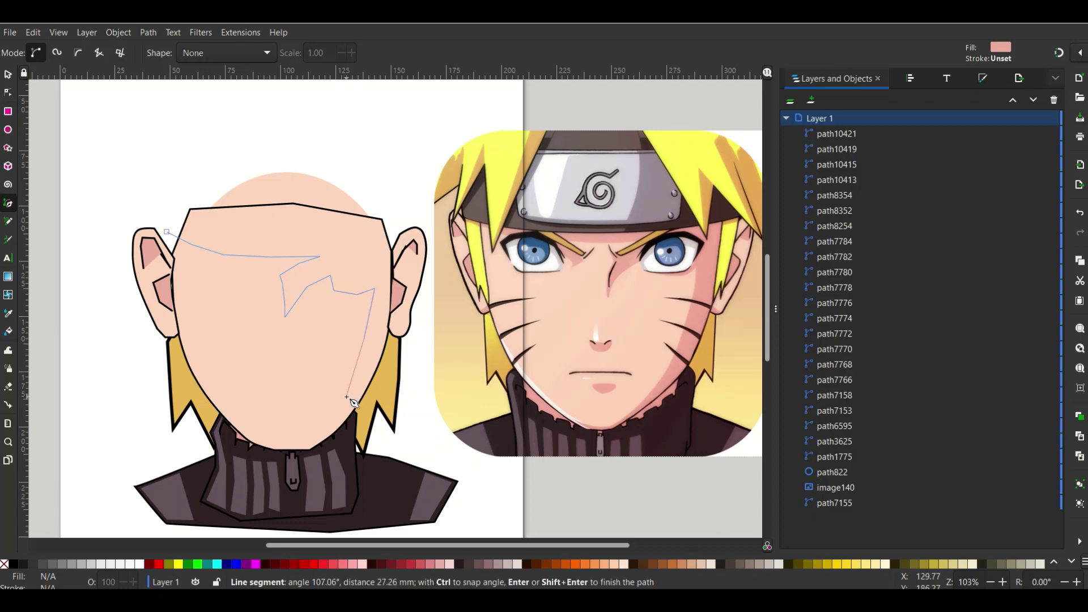
pyautogui.click(347, 397)
pyautogui.click(312, 443)
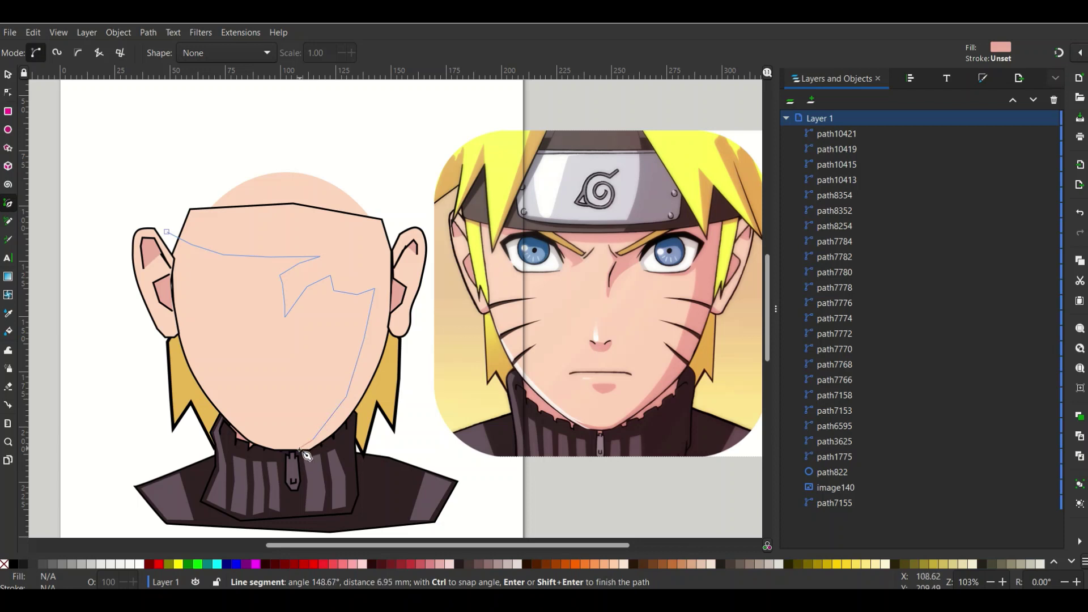
pyautogui.click(299, 450)
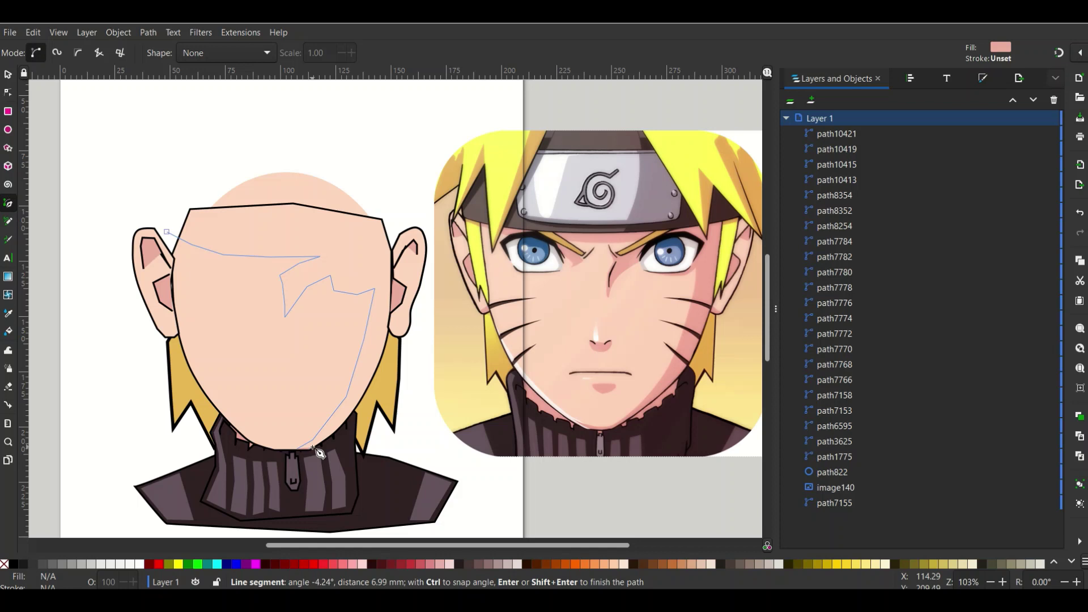
pyautogui.click(318, 445)
pyautogui.click(350, 416)
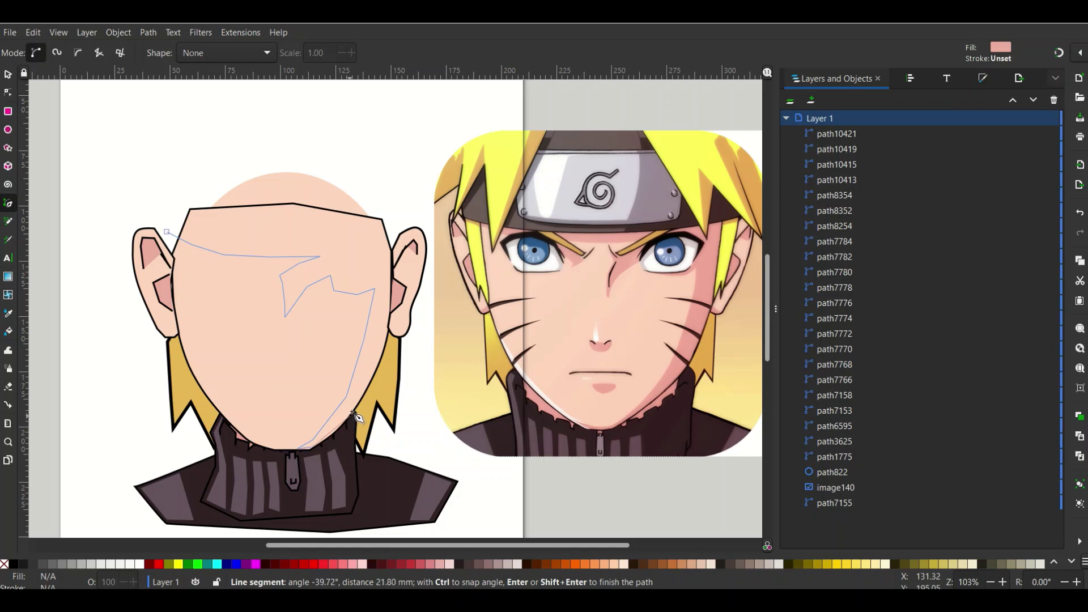
pyautogui.click(380, 352)
pyautogui.click(388, 238)
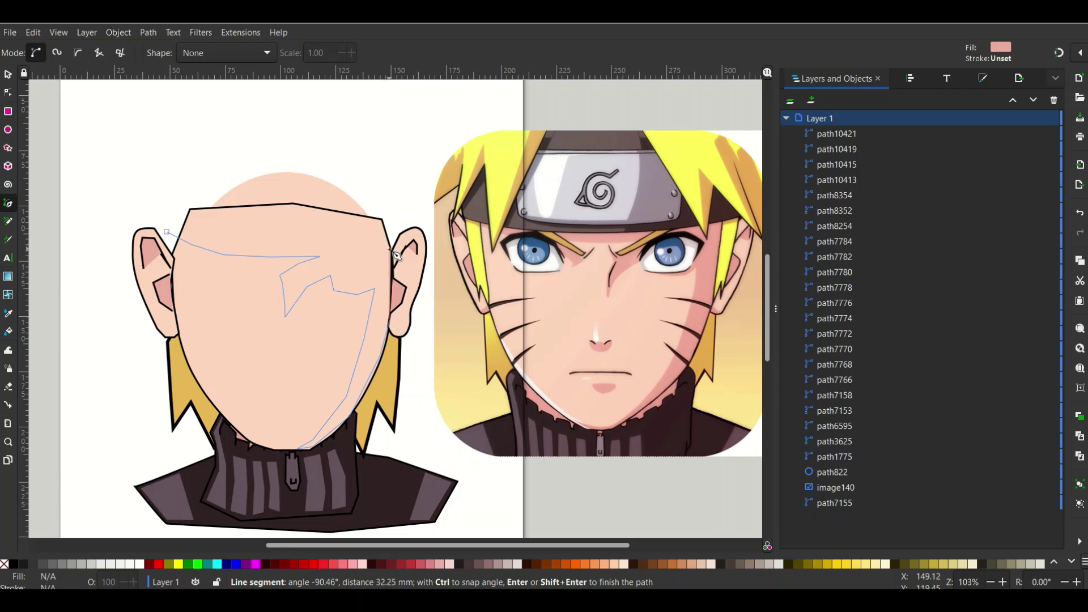
pyautogui.click(375, 216)
pyautogui.click(186, 212)
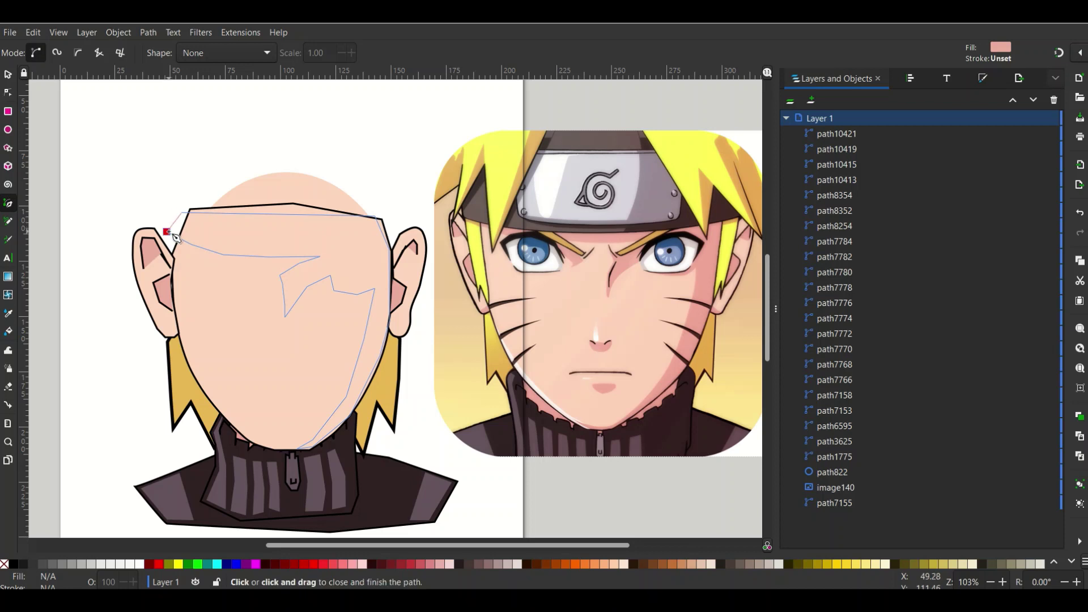
pyautogui.click(171, 232)
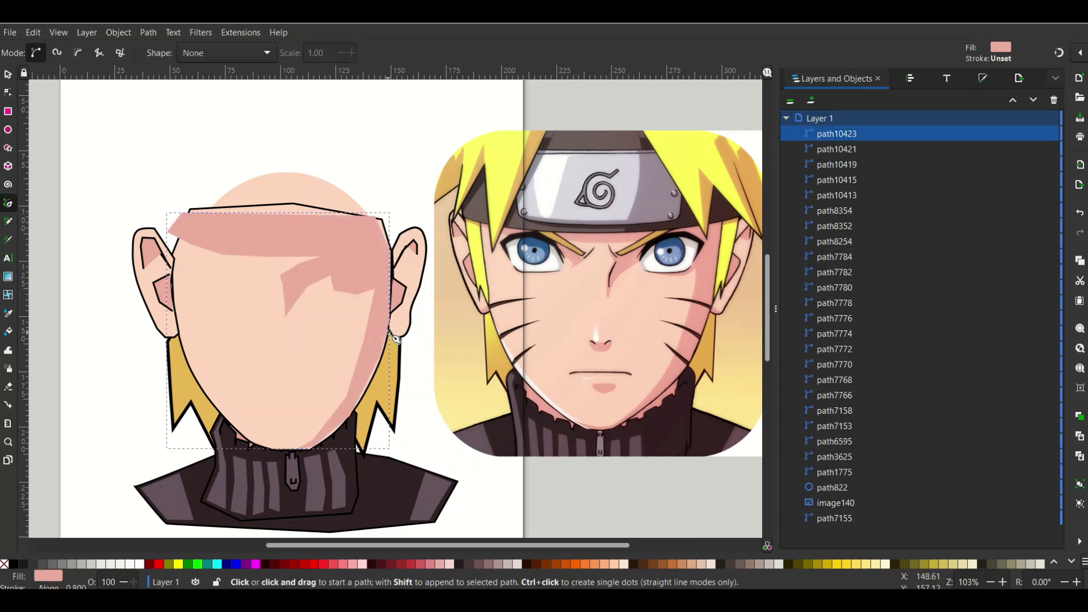
# Step: Make the shadow's forehead, right-cheek, jaw and chin nodes smooth
pyautogui.click(8, 74)
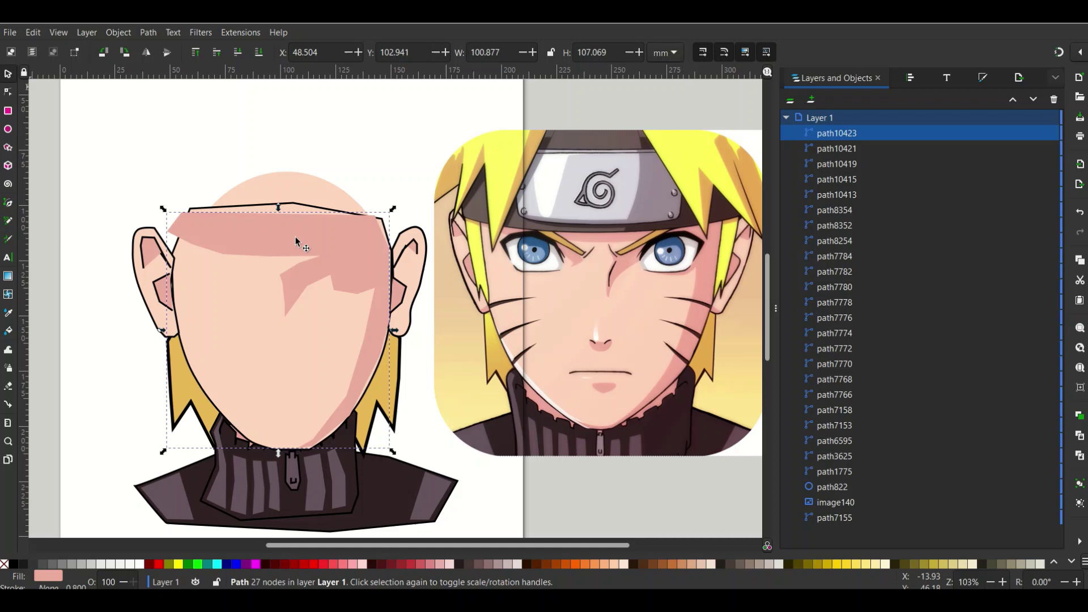
pyautogui.doubleClick(379, 344)
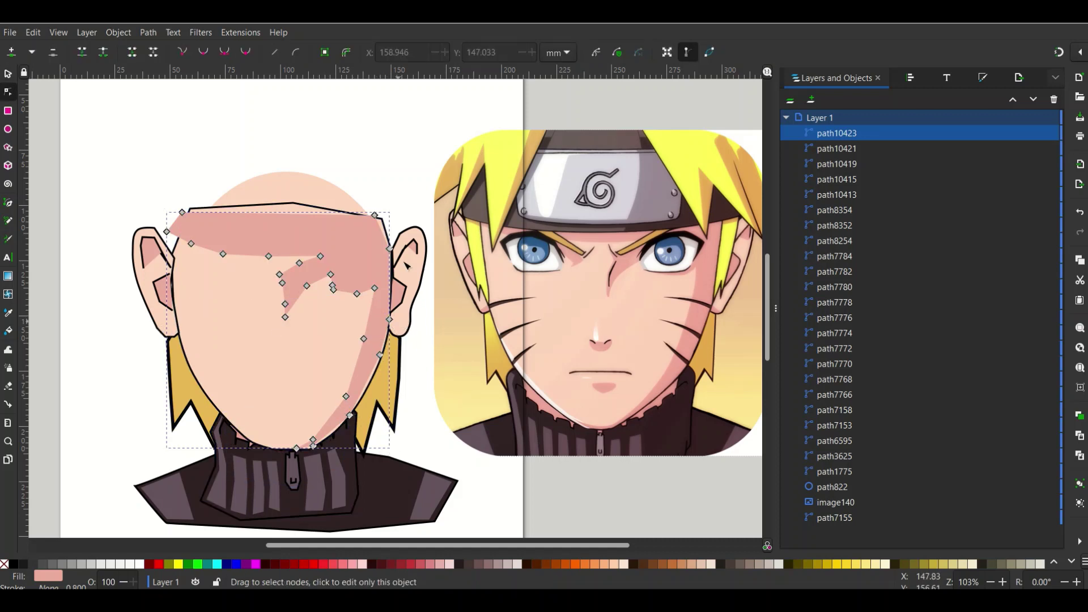
pyautogui.moveTo(176, 229)
pyautogui.mouseDown()
pyautogui.moveTo(262, 273)
pyautogui.moveTo(283, 265)
pyautogui.mouseUp()
pyautogui.click(246, 52)
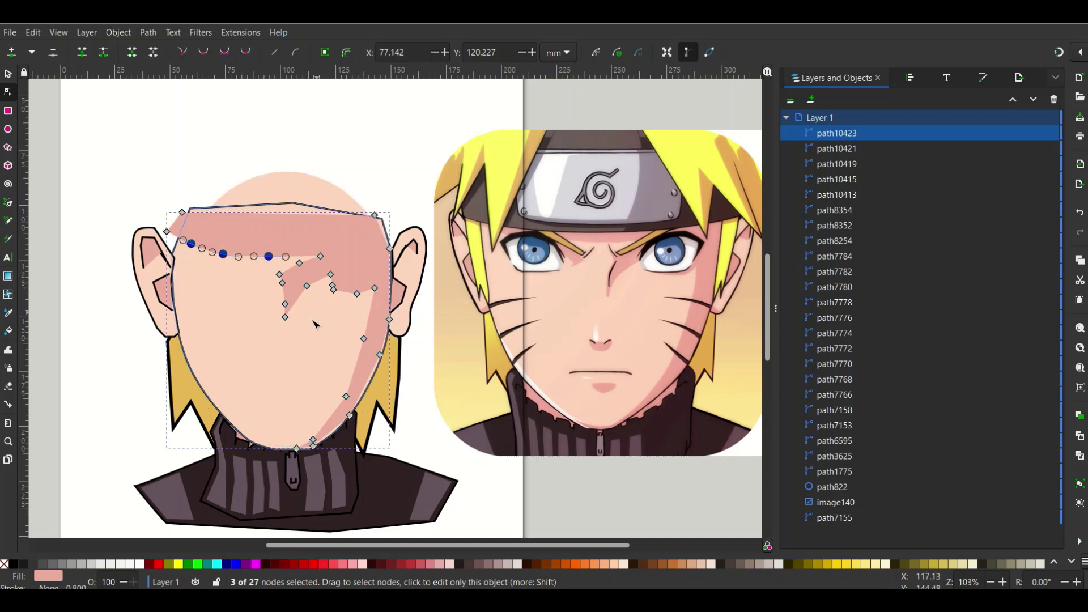
pyautogui.moveTo(320, 312); pyautogui.dragTo(370, 288)
pyautogui.click(247, 53)
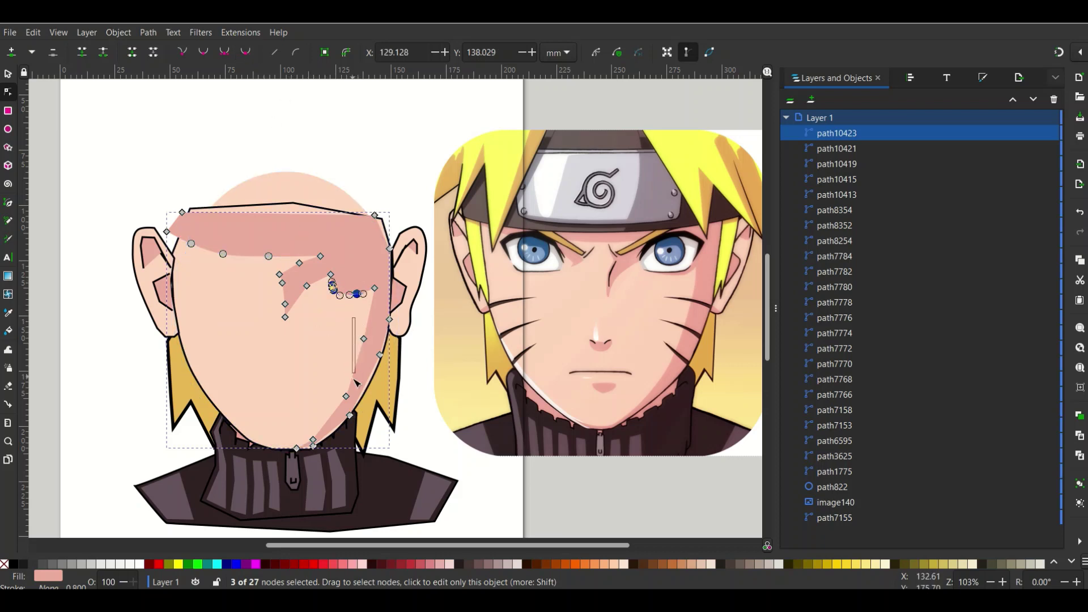
pyautogui.moveTo(331, 326); pyautogui.dragTo(396, 436)
pyautogui.click(247, 52)
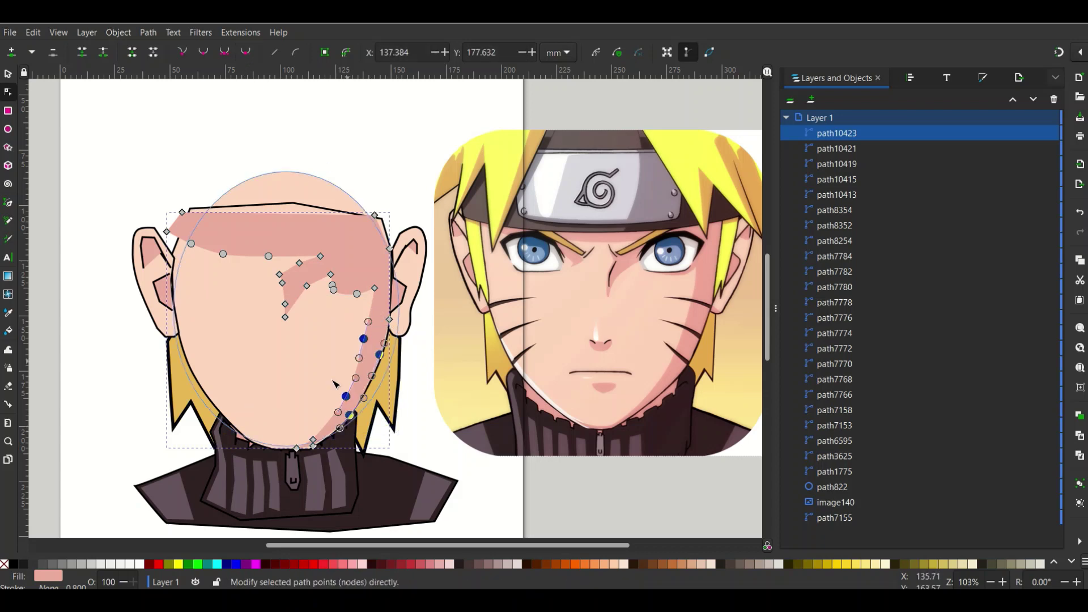
pyautogui.moveTo(305, 432); pyautogui.dragTo(324, 452)
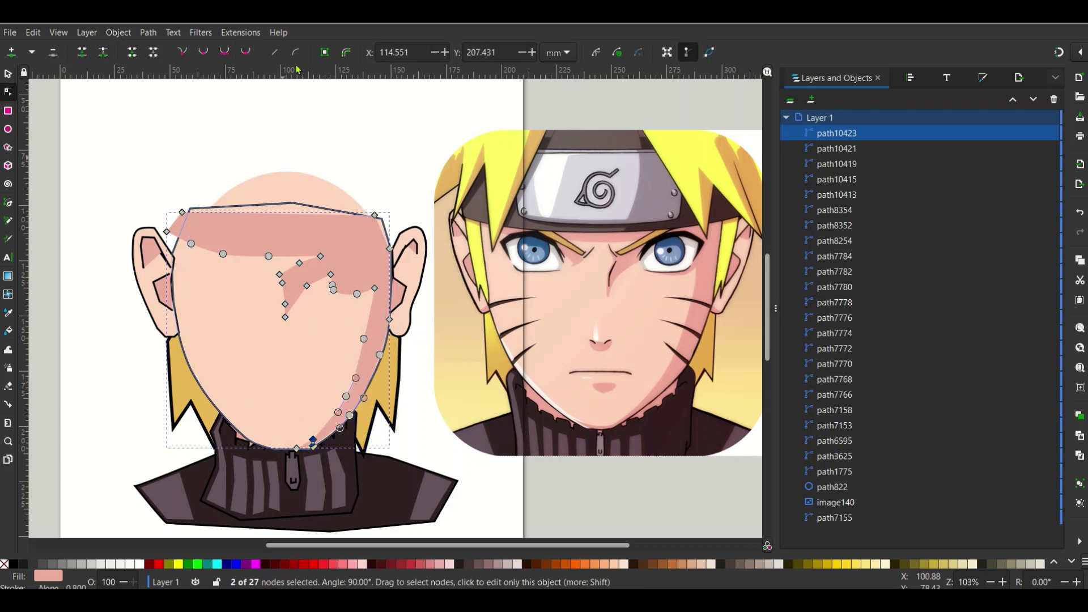
pyautogui.click(245, 52)
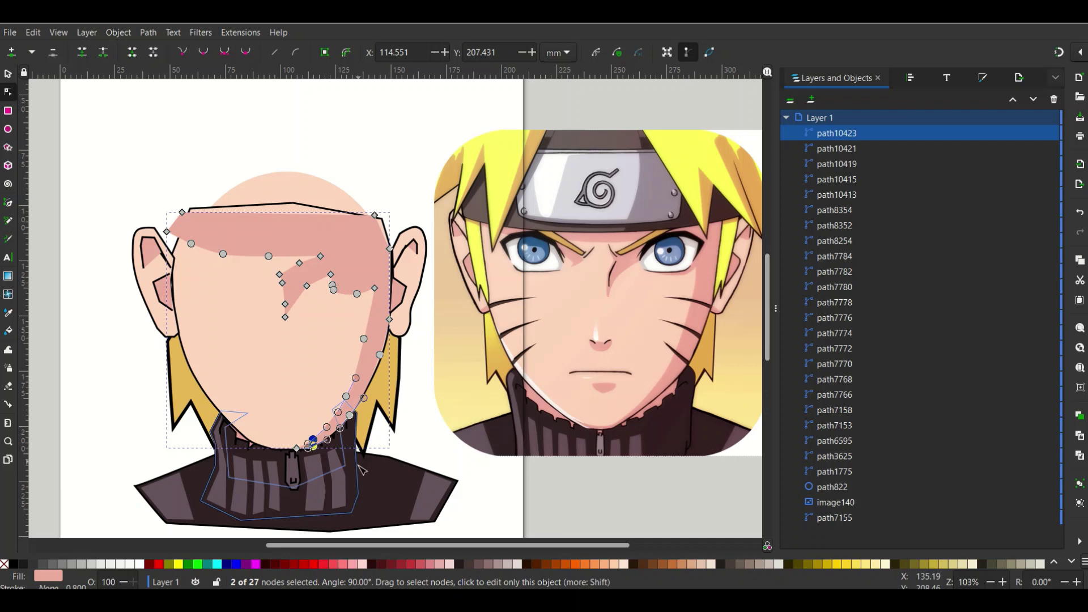
pyautogui.click(412, 181)
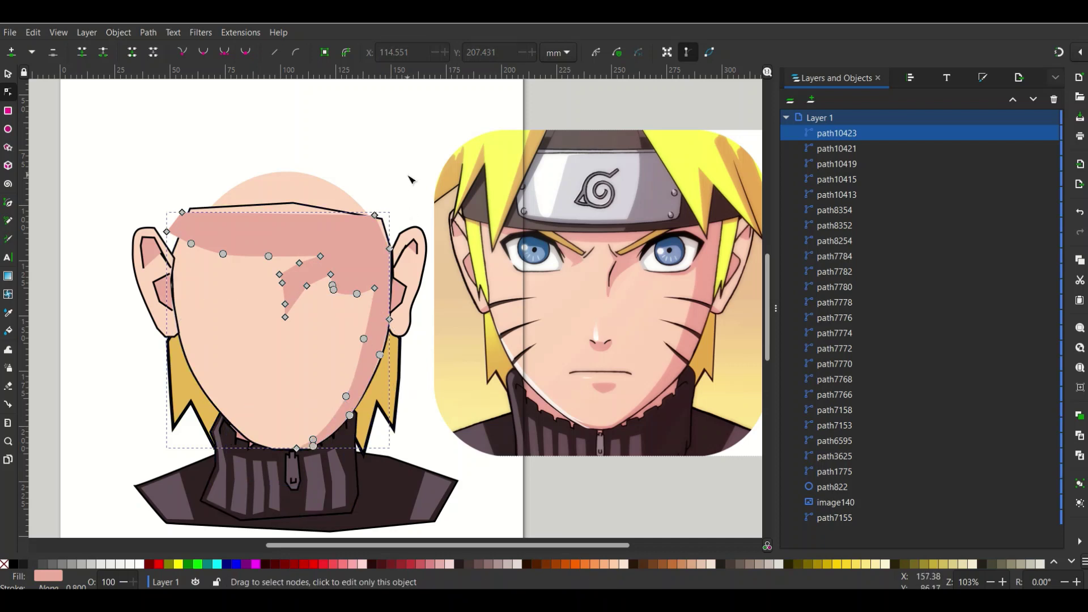
# Step: Smooth and nudge the notch nodes into a curved hook, then deselect the shadow
pyautogui.click(306, 286)
pyautogui.click(248, 52)
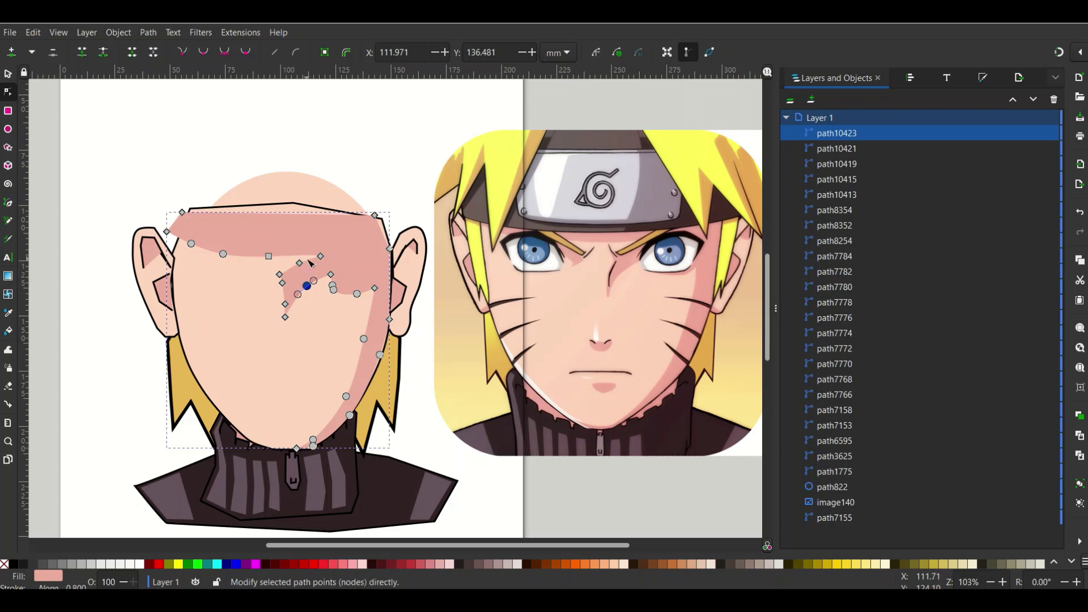
pyautogui.click(299, 263)
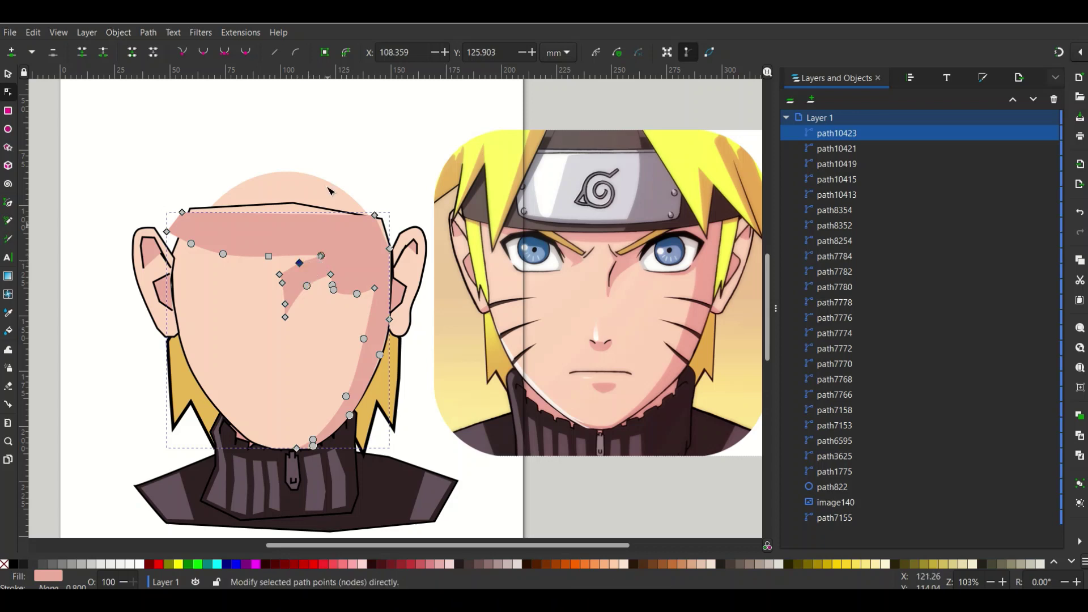
pyautogui.click(247, 53)
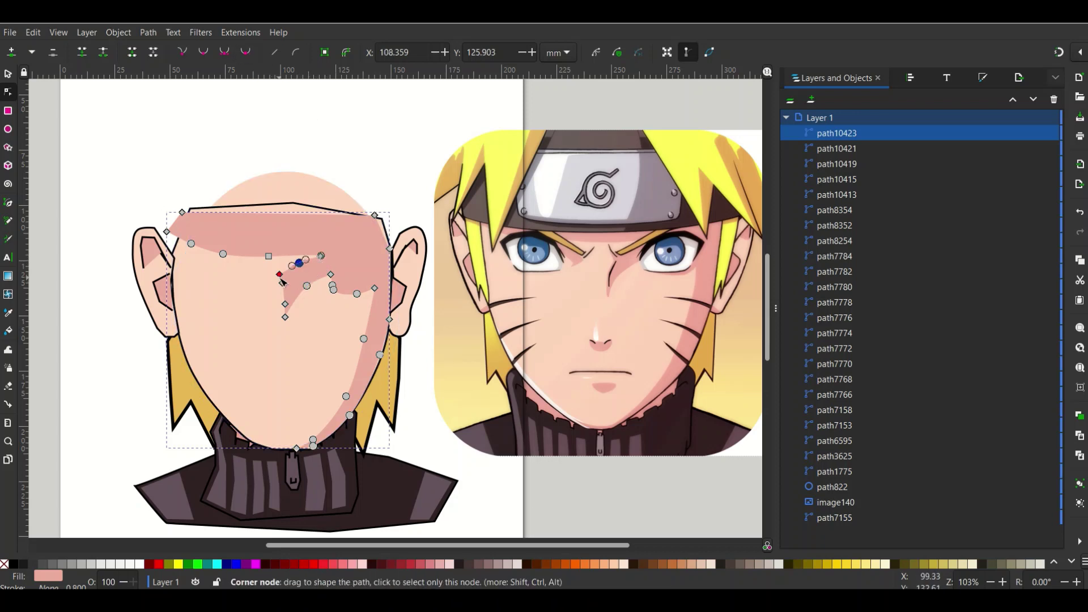
pyautogui.moveTo(288, 277); pyautogui.dragTo(289, 279)
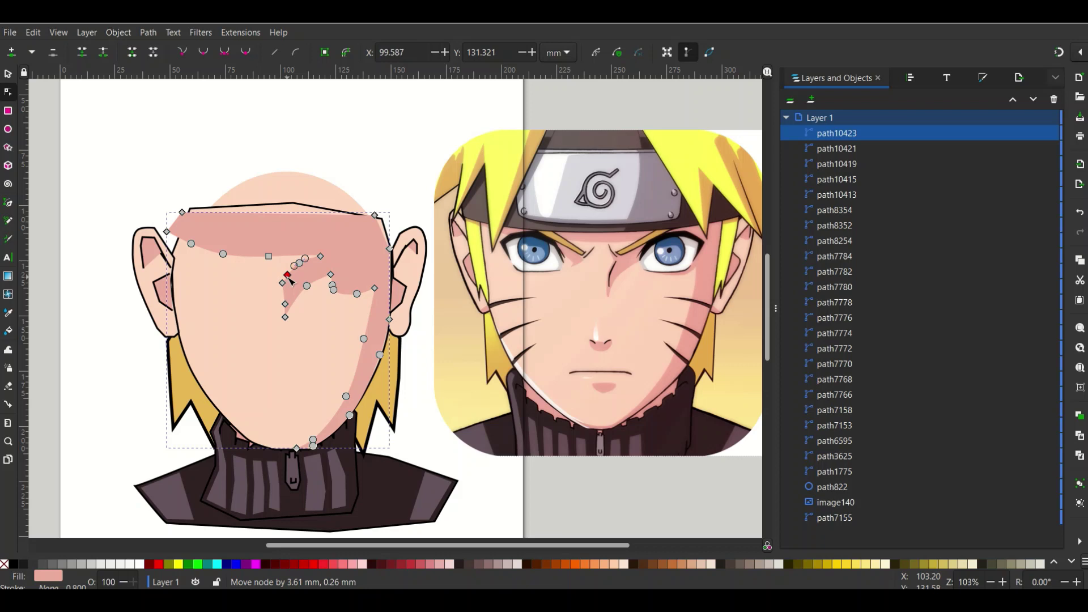
pyautogui.click(406, 129)
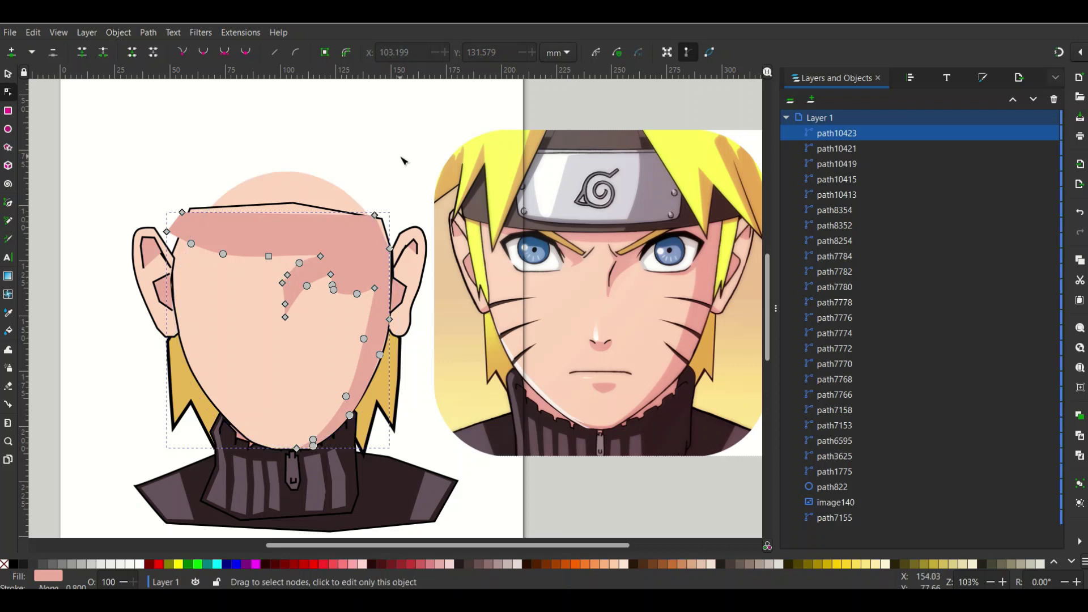
pyautogui.press('Escape')
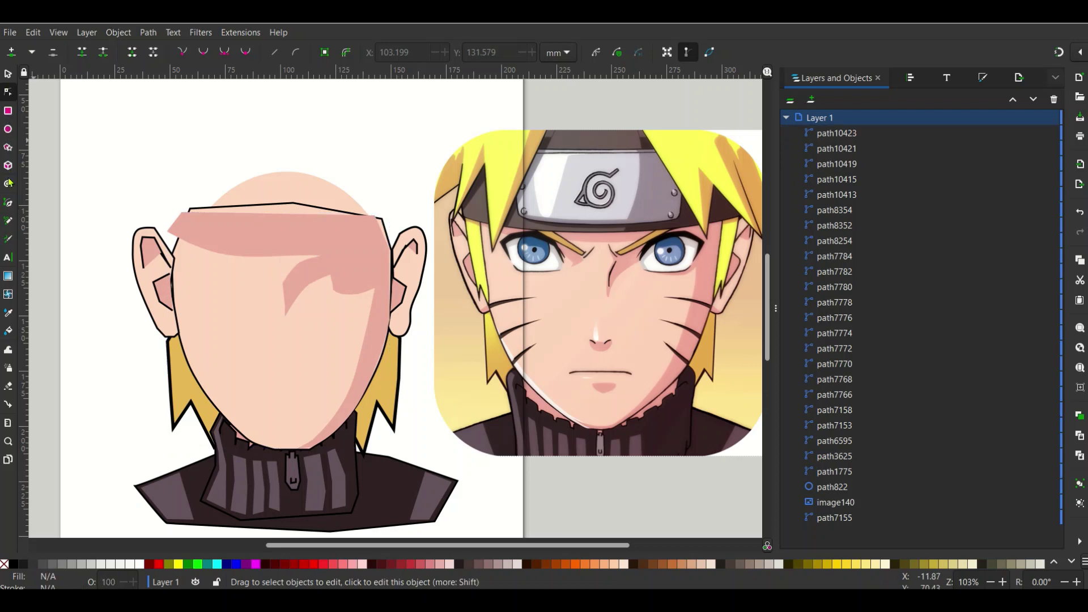
# Step: Draw a small closed nose shadow at mid-face with the Pen tool
pyautogui.click(8, 203)
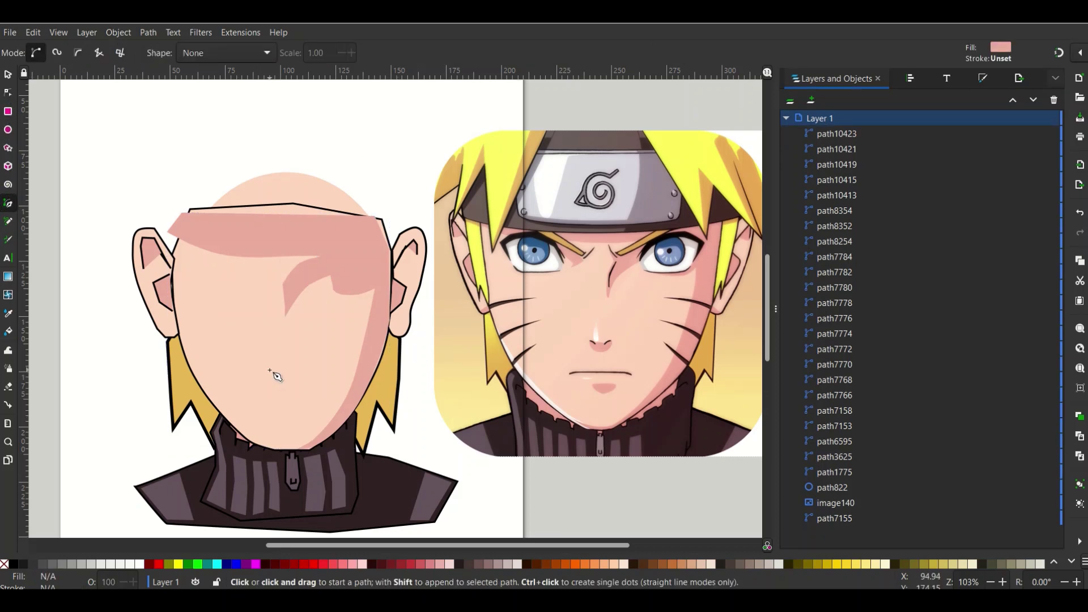
pyautogui.click(270, 370)
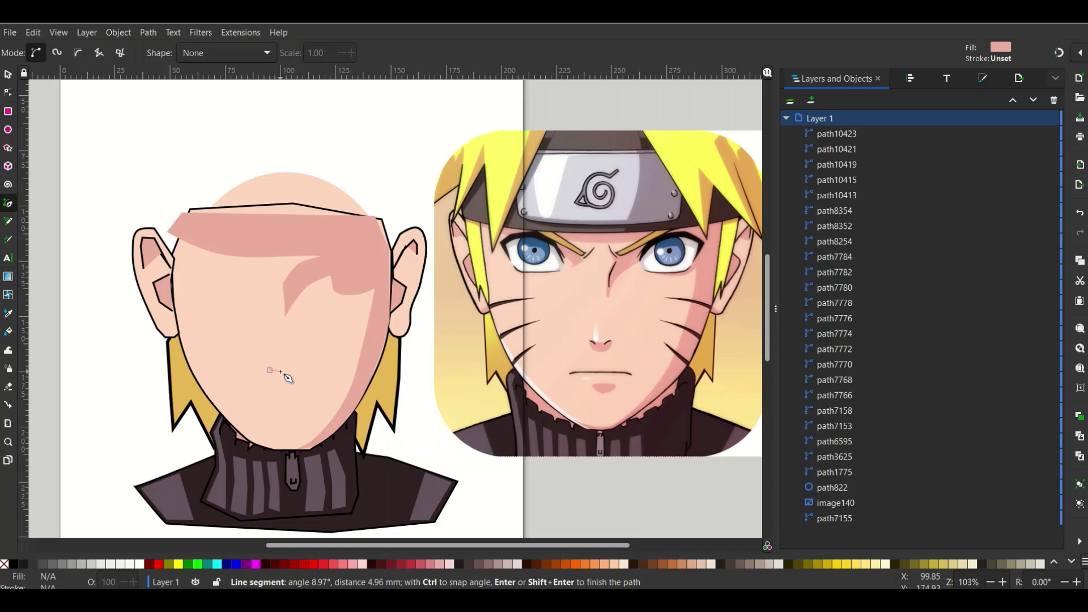
pyautogui.click(300, 371)
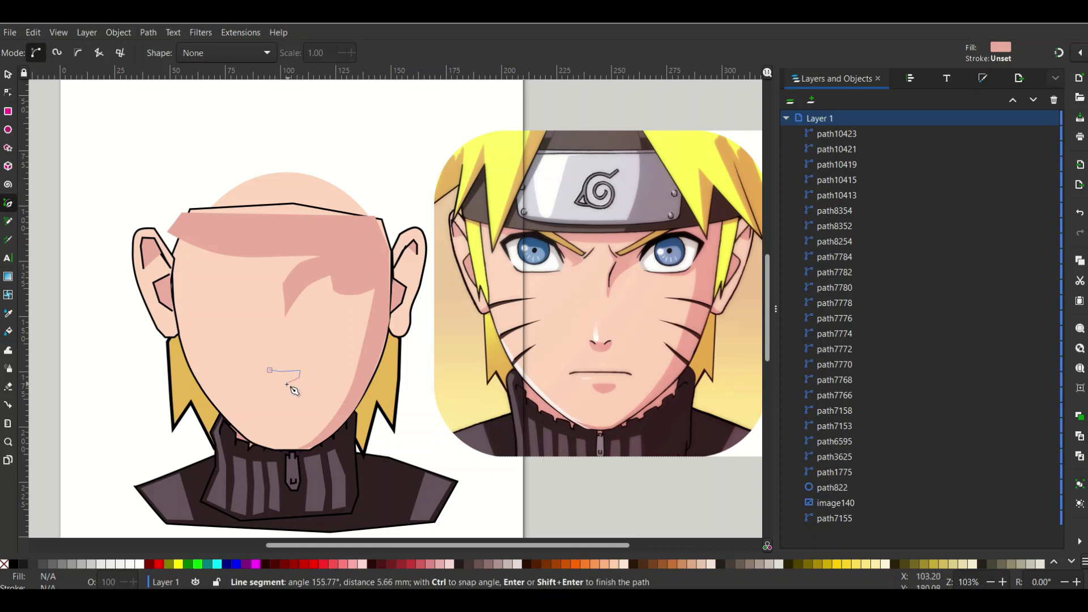
pyautogui.click(299, 378)
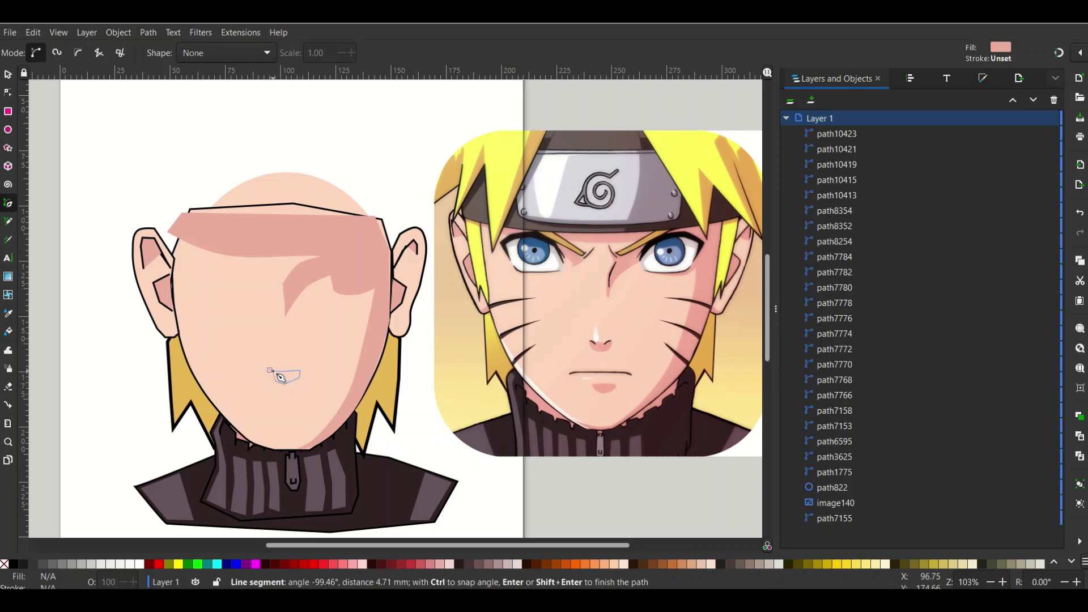
pyautogui.click(270, 371)
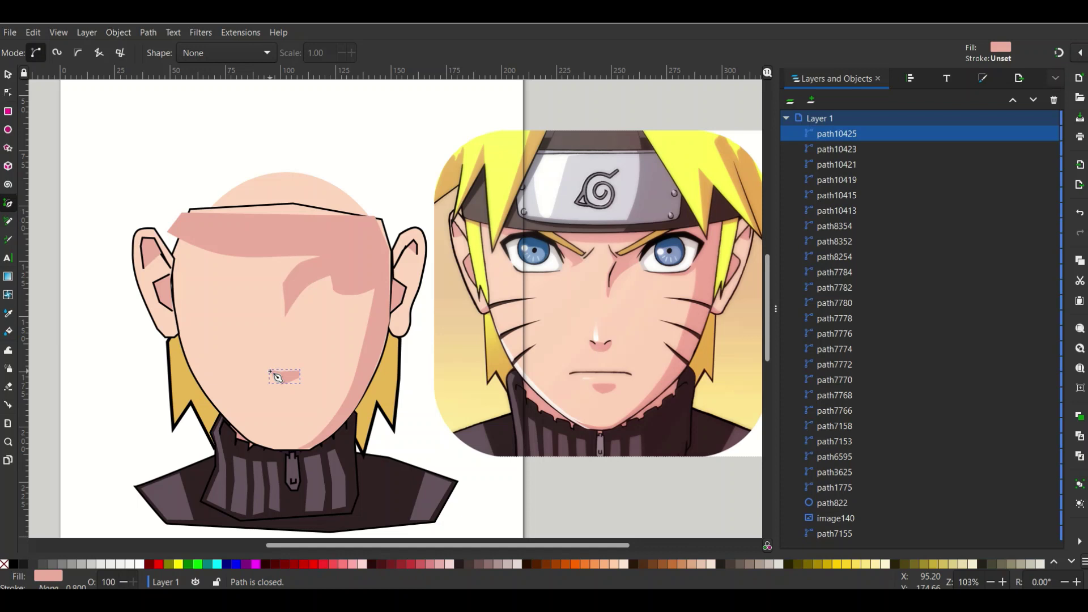
# Step: Draw a small closed chin shadow just above the chin
pyautogui.click(276, 415)
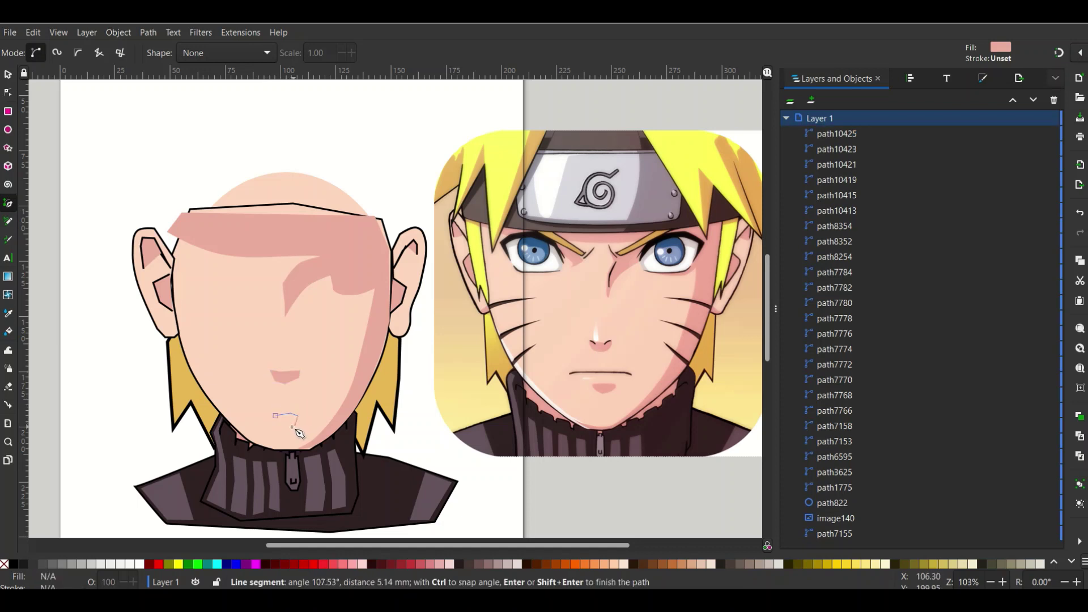
pyautogui.click(291, 429)
pyautogui.click(276, 416)
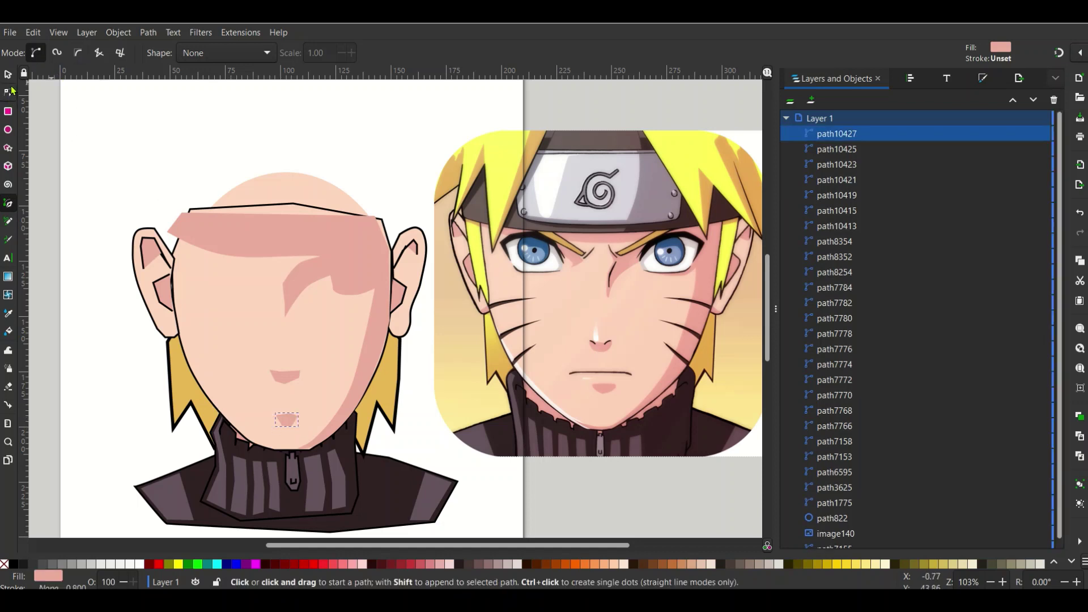
# Step: Open the chin shadow in the Node tool and select its nodes
pyautogui.press('s')
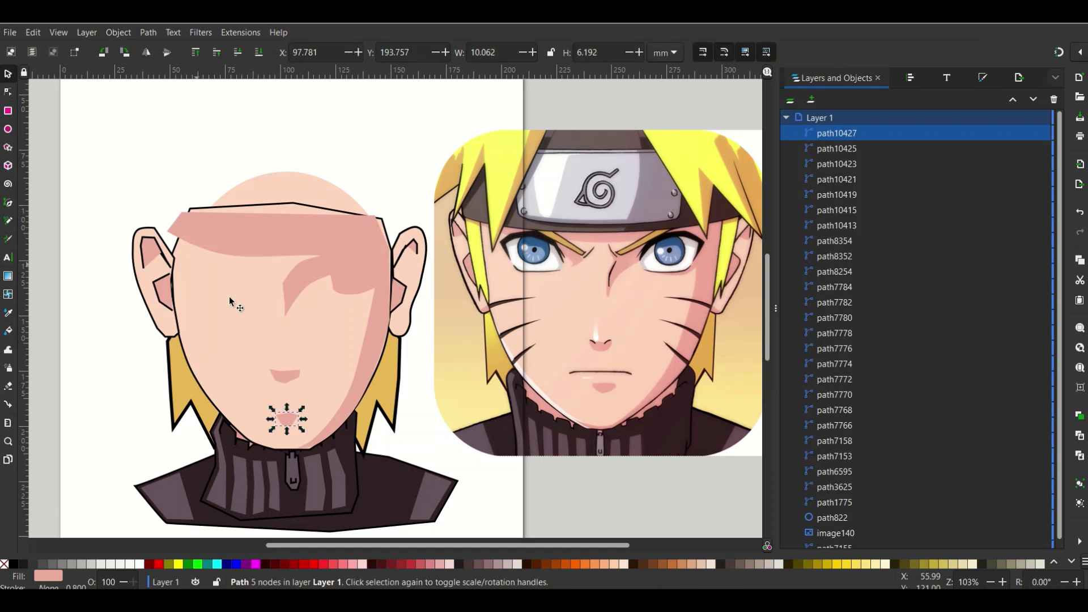
pyautogui.click(291, 420)
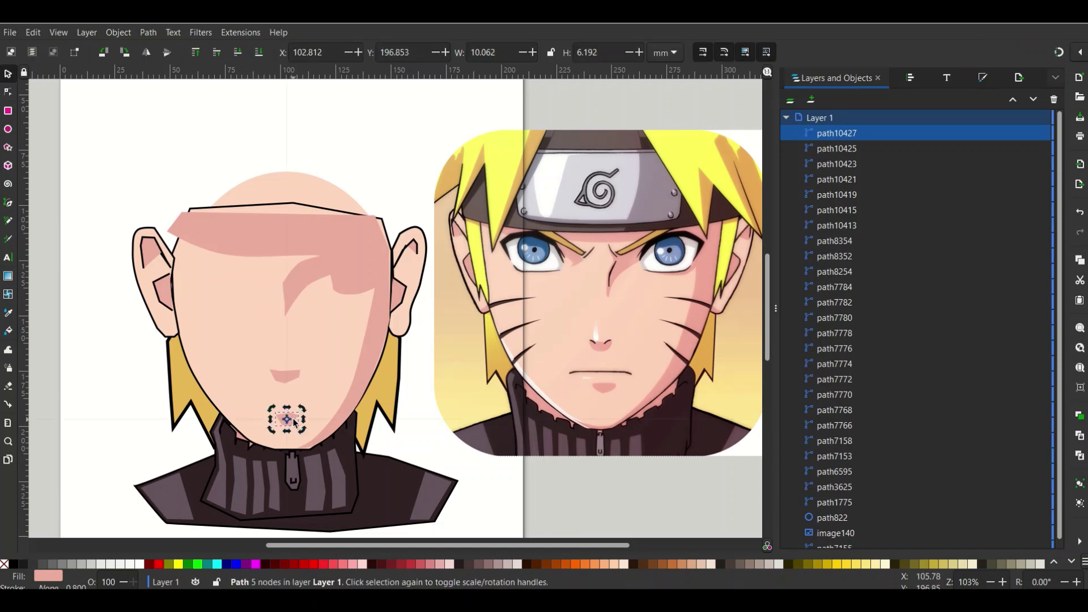
pyautogui.press('Escape')
pyautogui.click(295, 423)
pyautogui.doubleClick(297, 424)
pyautogui.moveTo(248, 401); pyautogui.dragTo(316, 444)
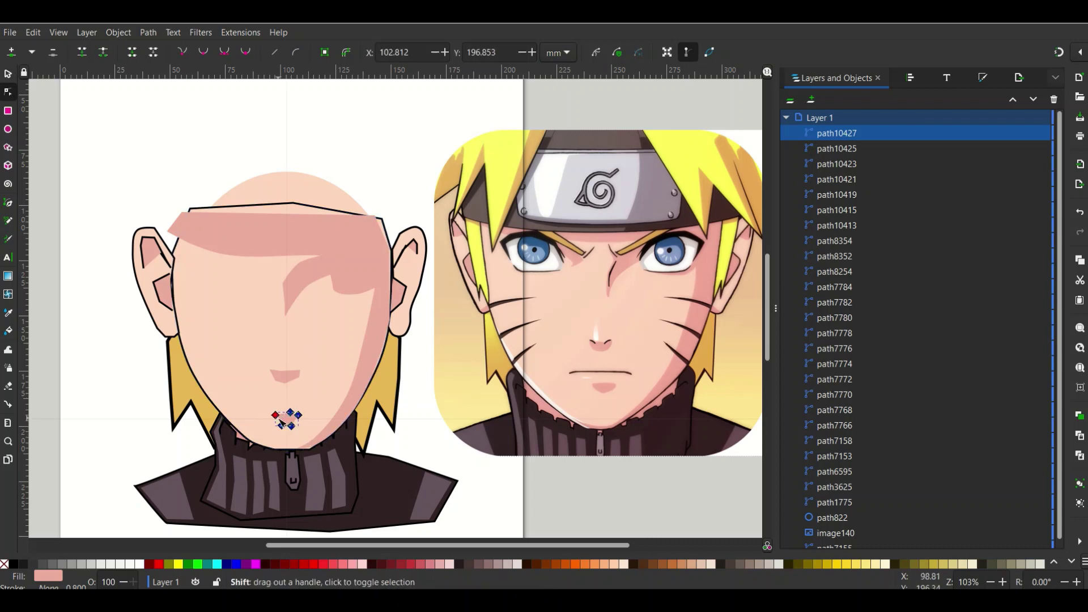
pyautogui.keyDown('shift'); pyautogui.click(298, 416); pyautogui.keyUp('shift')
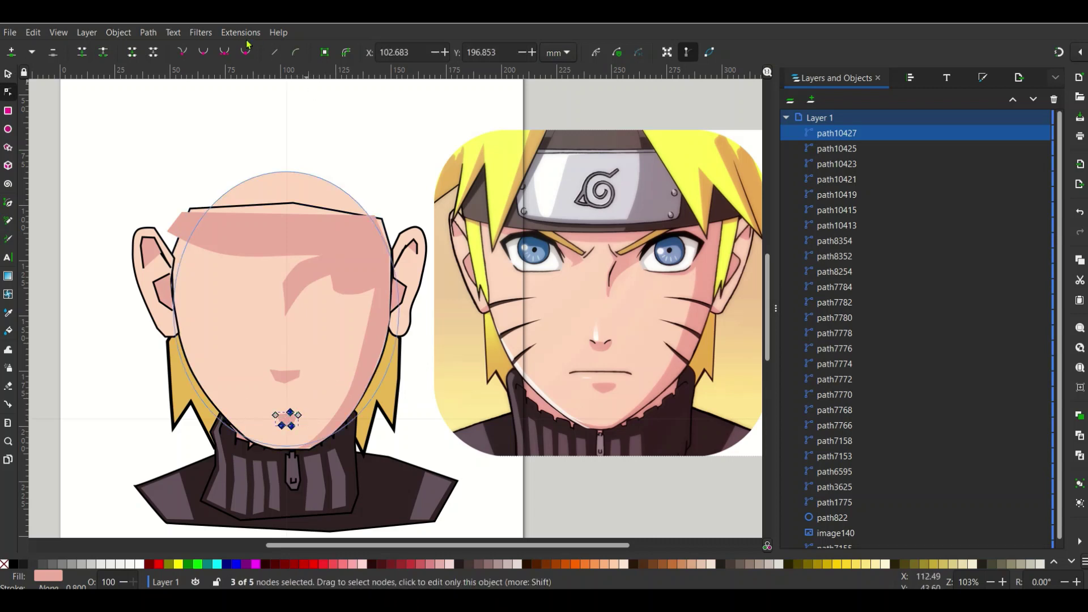
# Step: Make three nose-shadow nodes smooth, then begin a new shadow on the upper left face
pyautogui.click(281, 374)
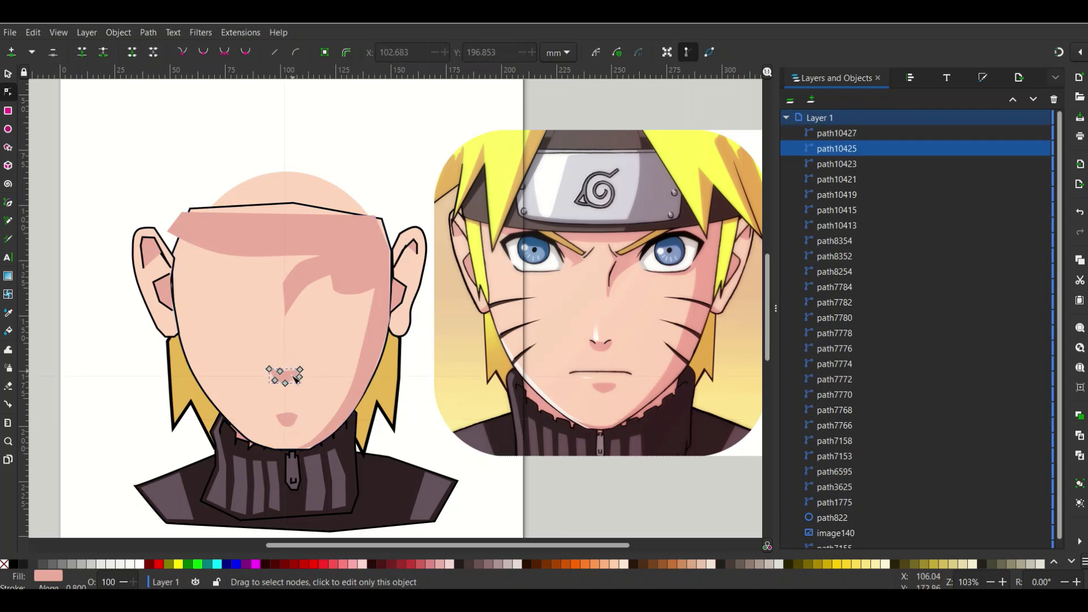
pyautogui.moveTo(293, 356); pyautogui.dragTo(271, 407)
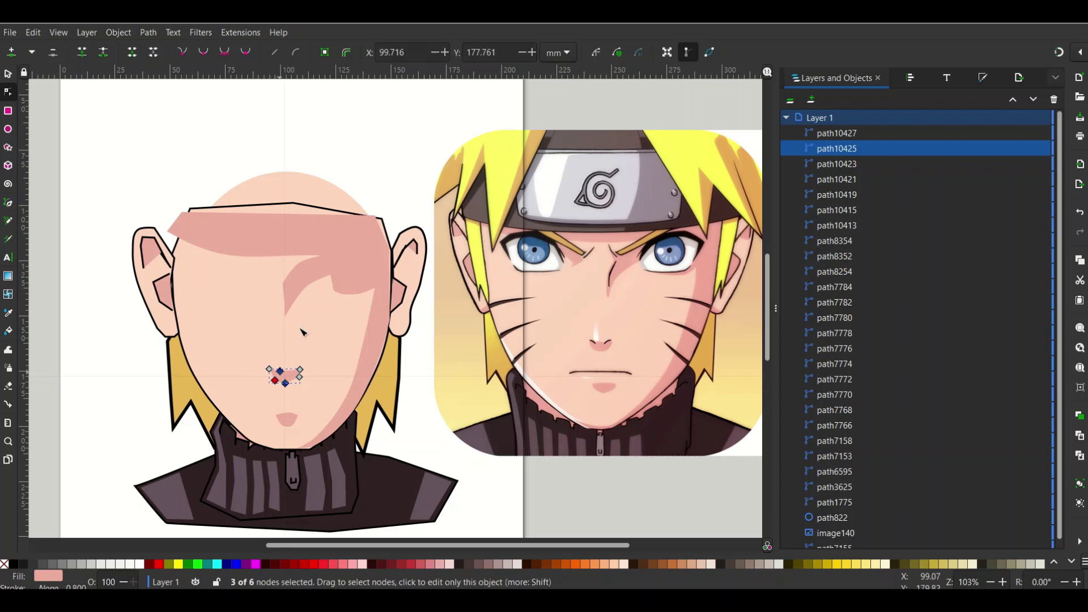
pyautogui.click(245, 52)
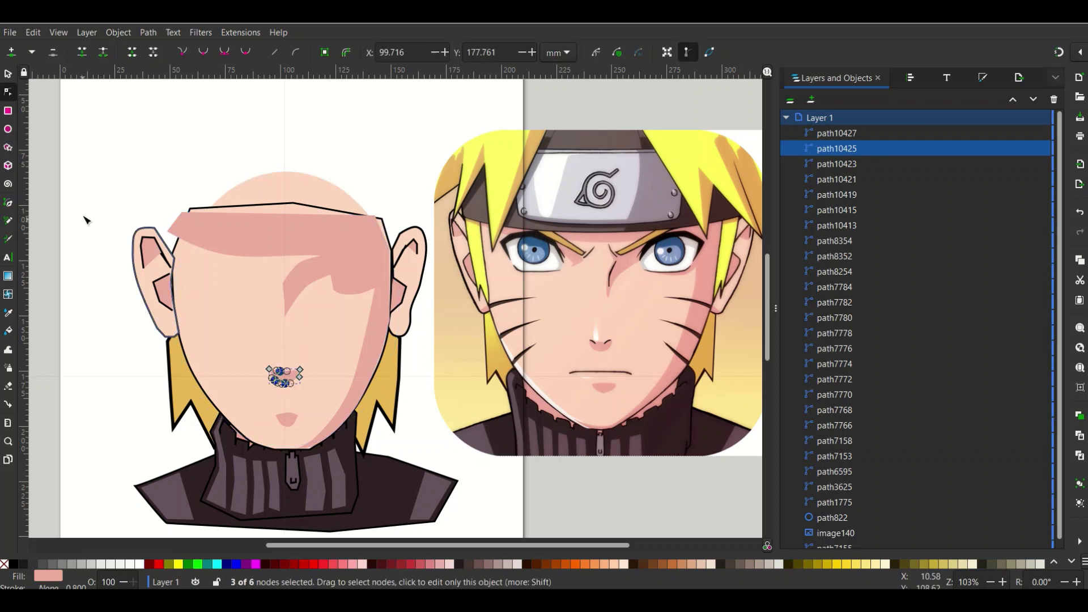
pyautogui.click(143, 187)
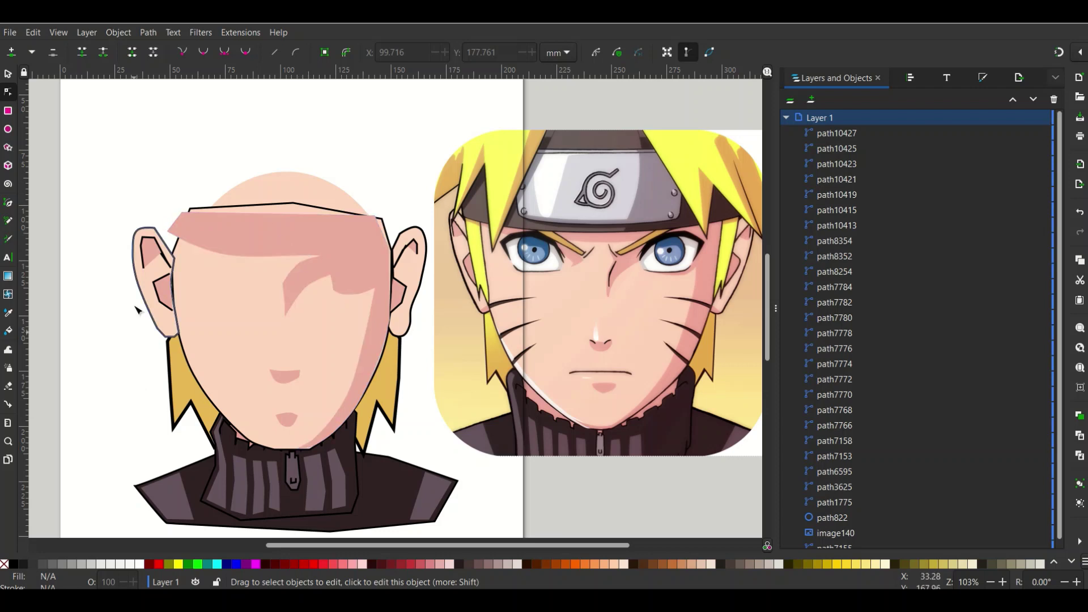
pyautogui.click(8, 202)
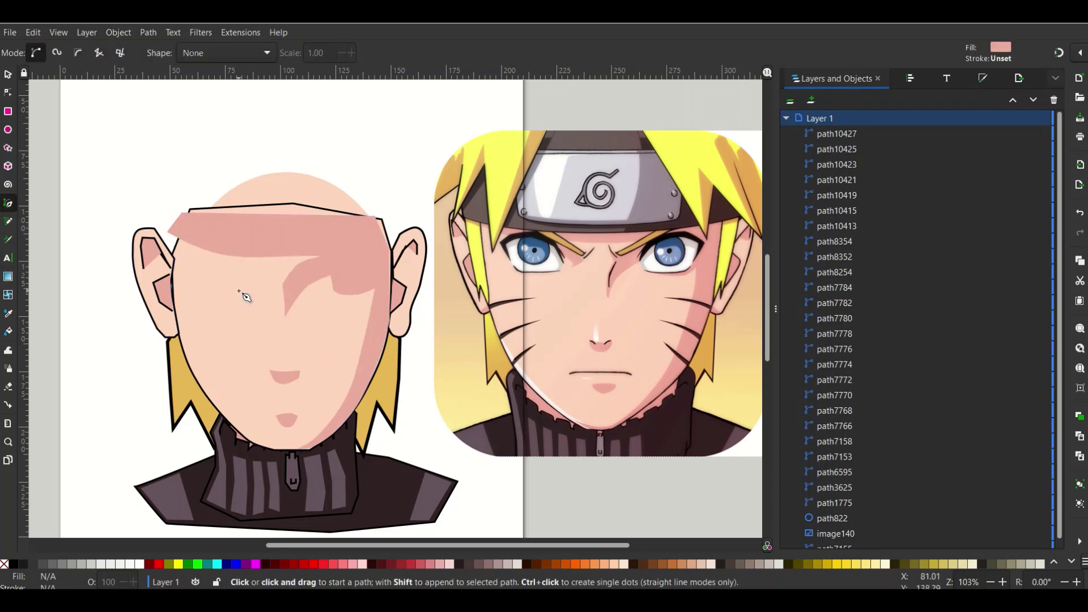
pyautogui.click(237, 291)
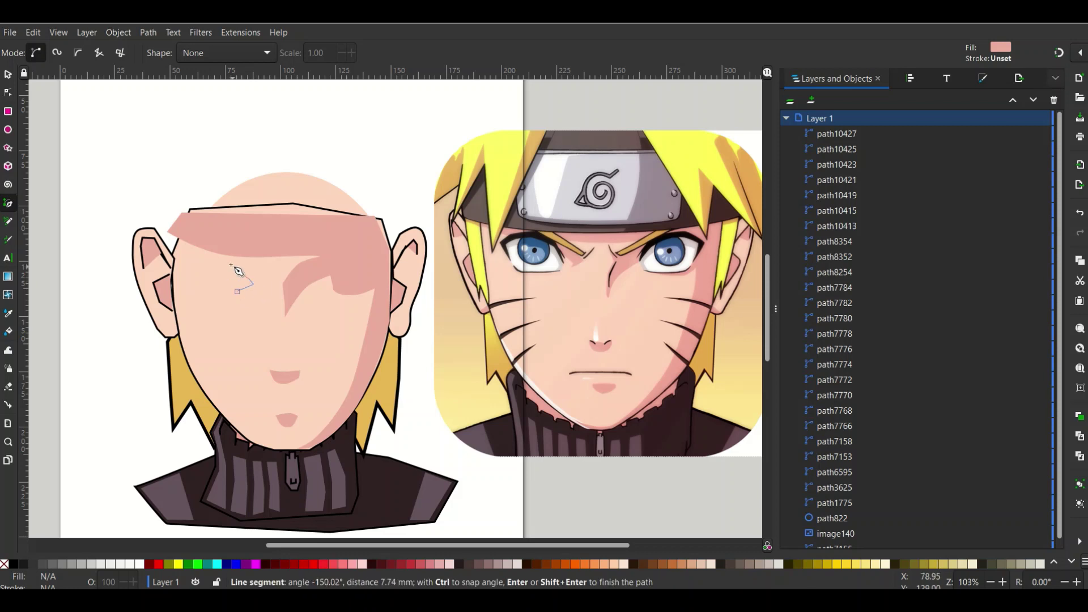
# Step: Close the pointed lock shadow on the upper left forehead and deselect it
pyautogui.click(199, 241)
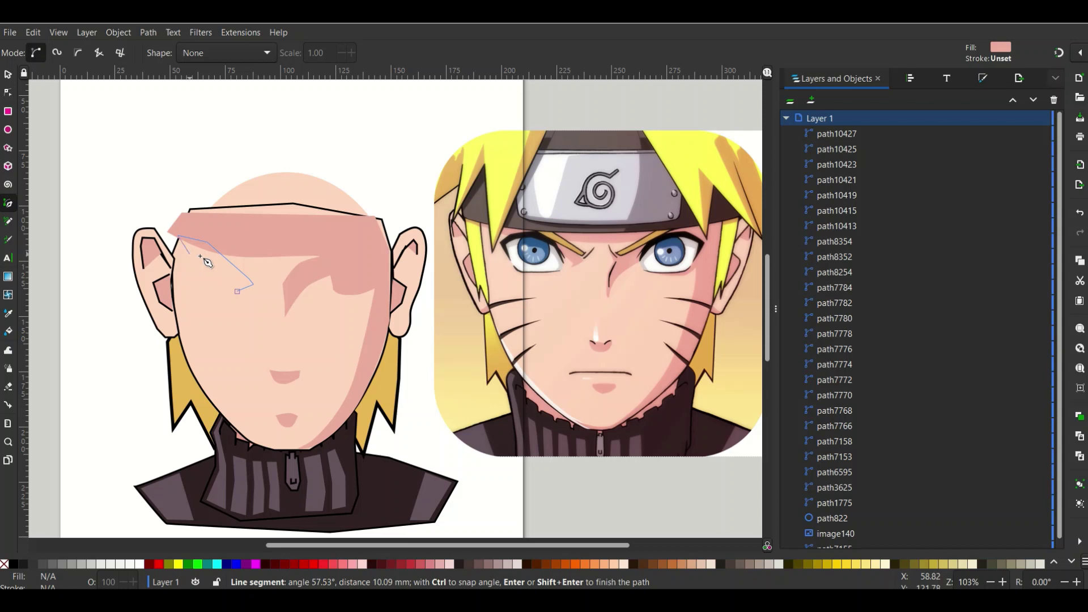
pyautogui.click(233, 278)
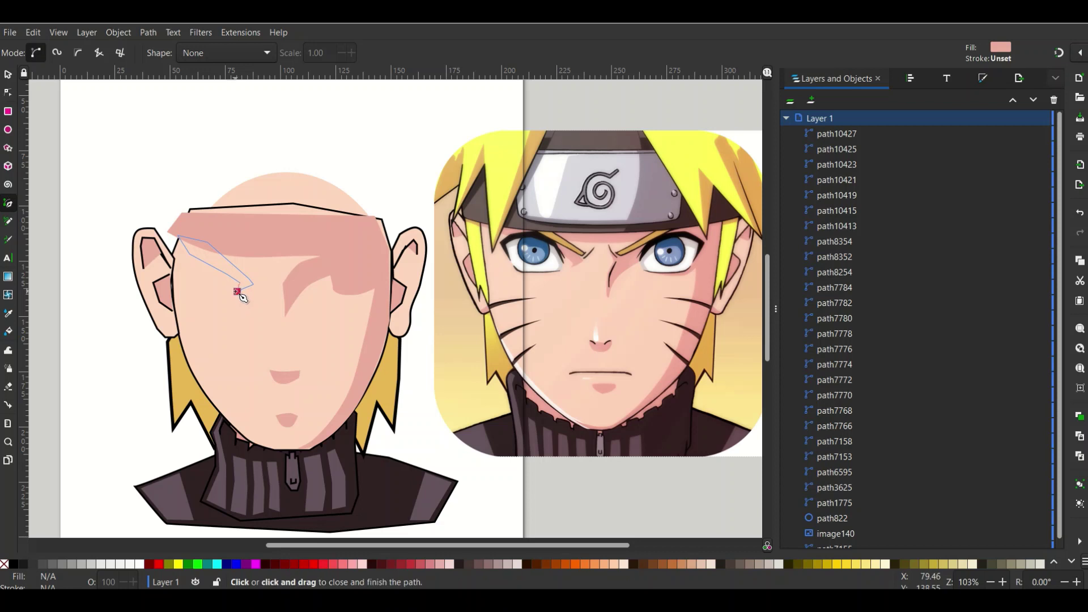
pyautogui.click(237, 292)
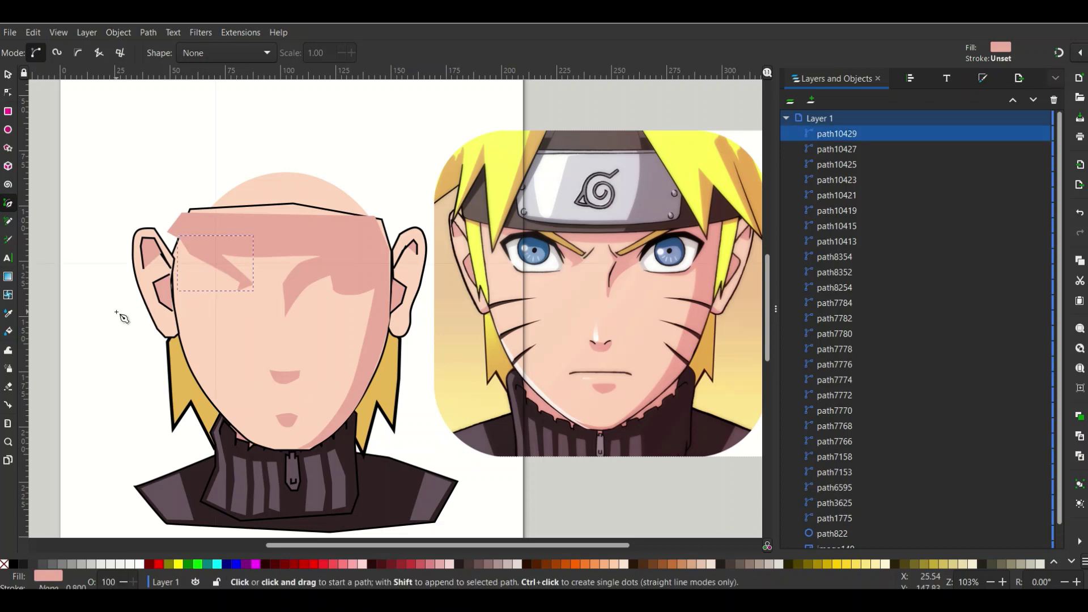
pyautogui.click(8, 74)
pyautogui.click(162, 150)
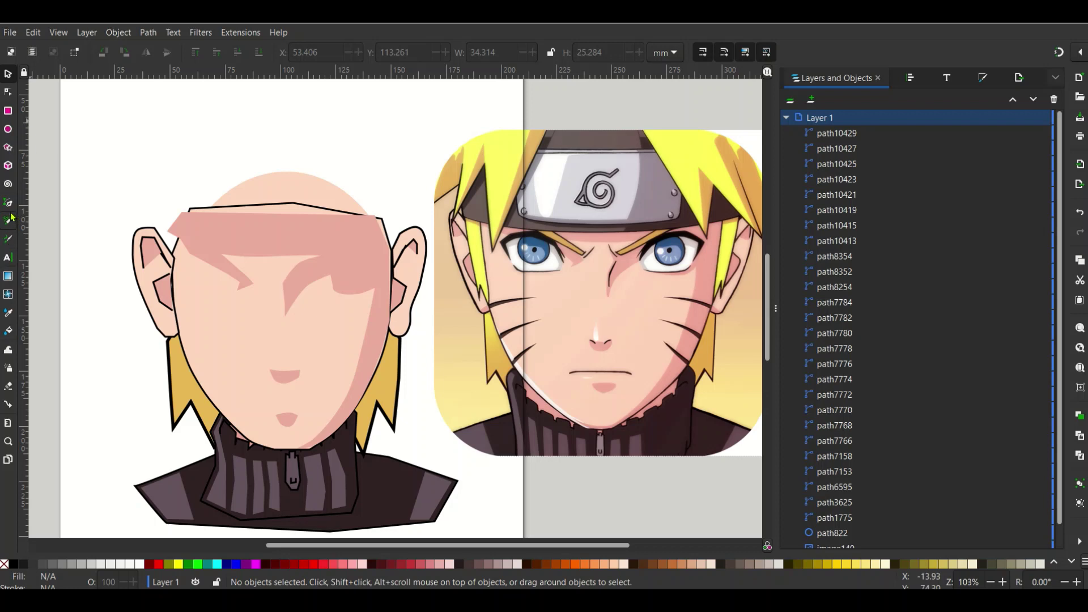
pyautogui.click(9, 313)
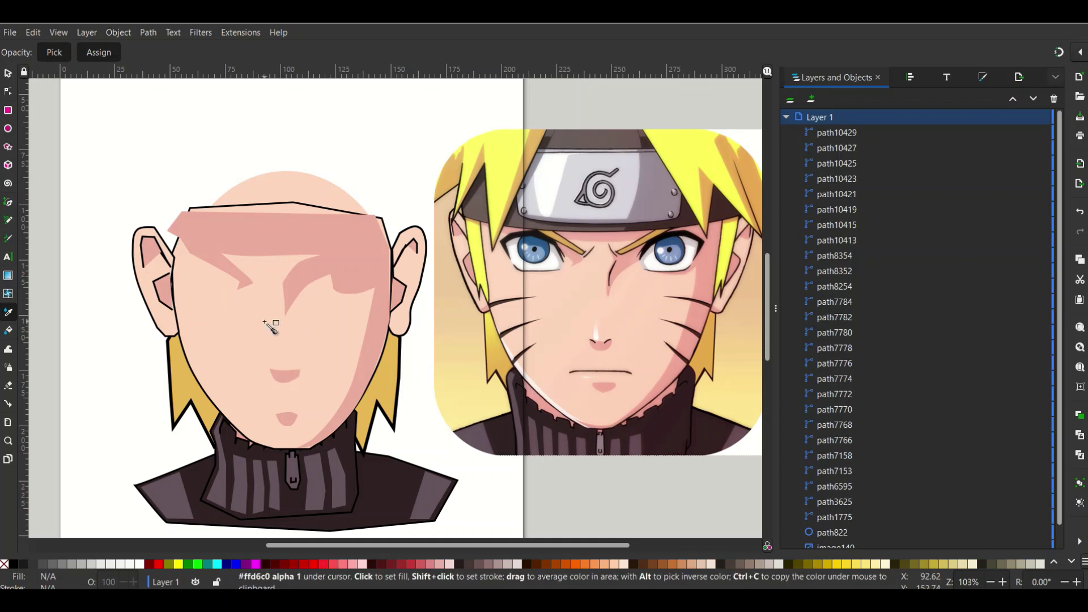
# Step: Draw a closed pale highlight shape along the left jawline down to the collar
pyautogui.click(9, 204)
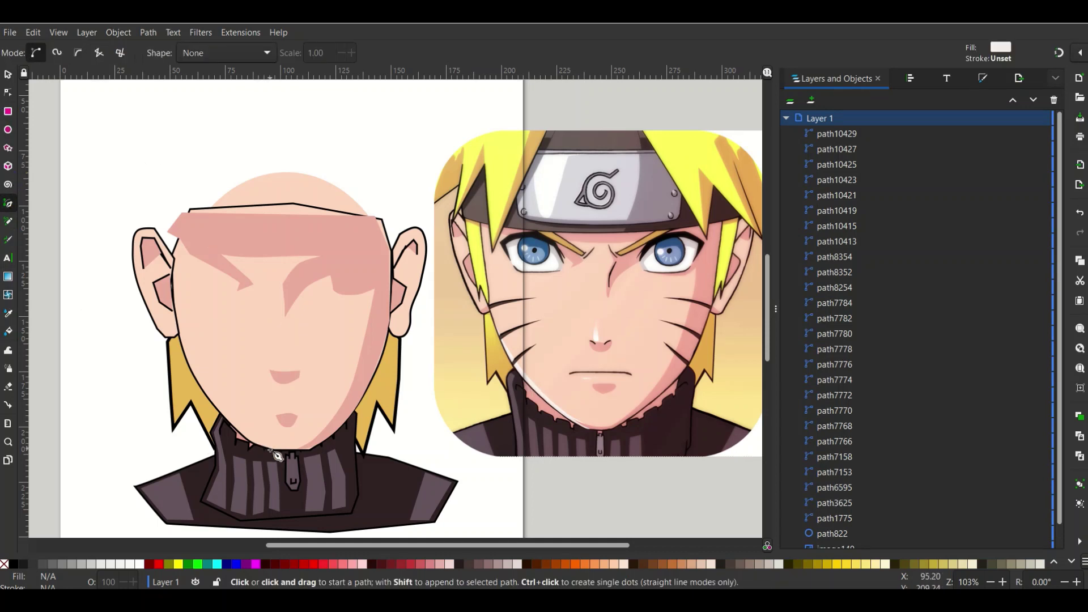
pyautogui.click(270, 446)
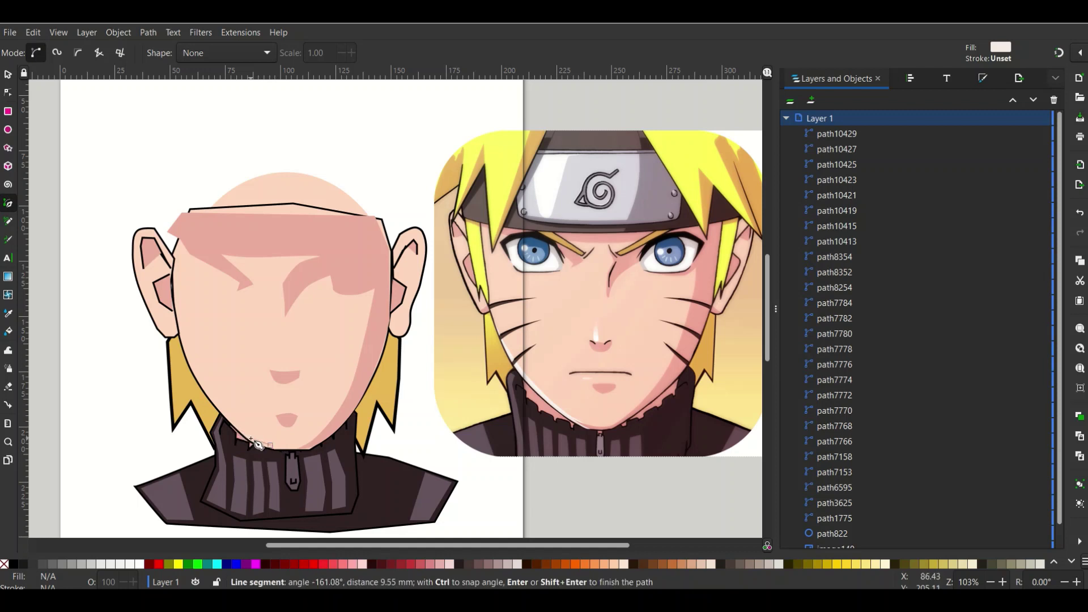
pyautogui.click(213, 400)
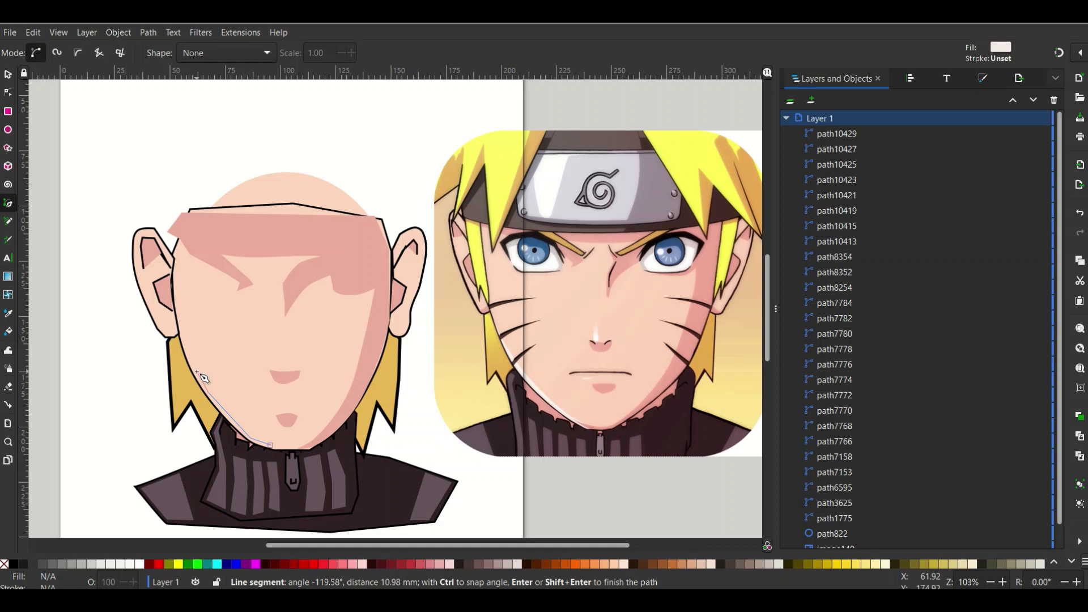
pyautogui.click(197, 373)
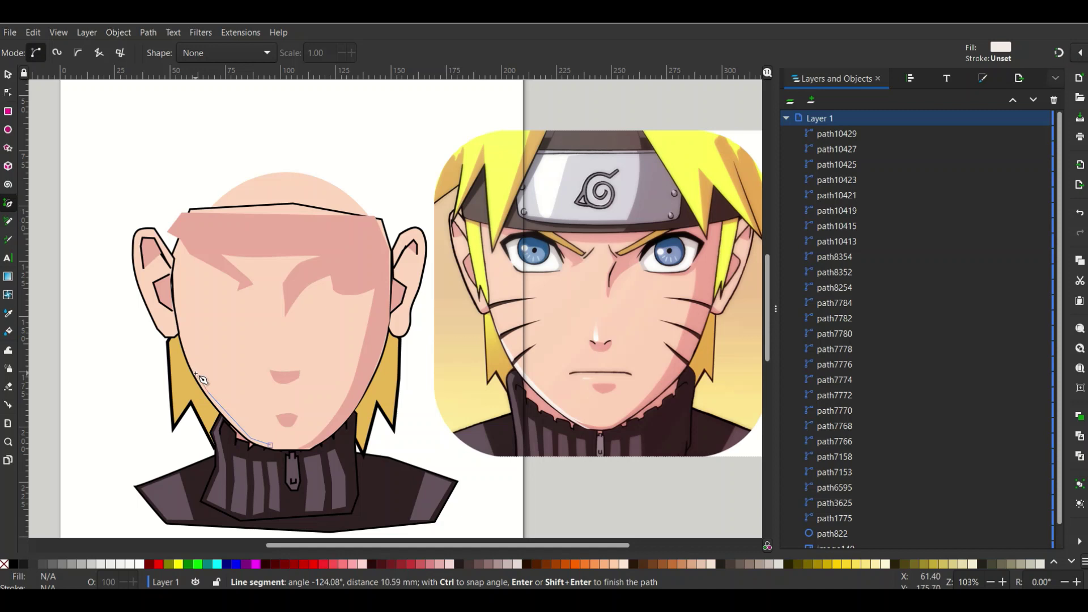
pyautogui.click(187, 349)
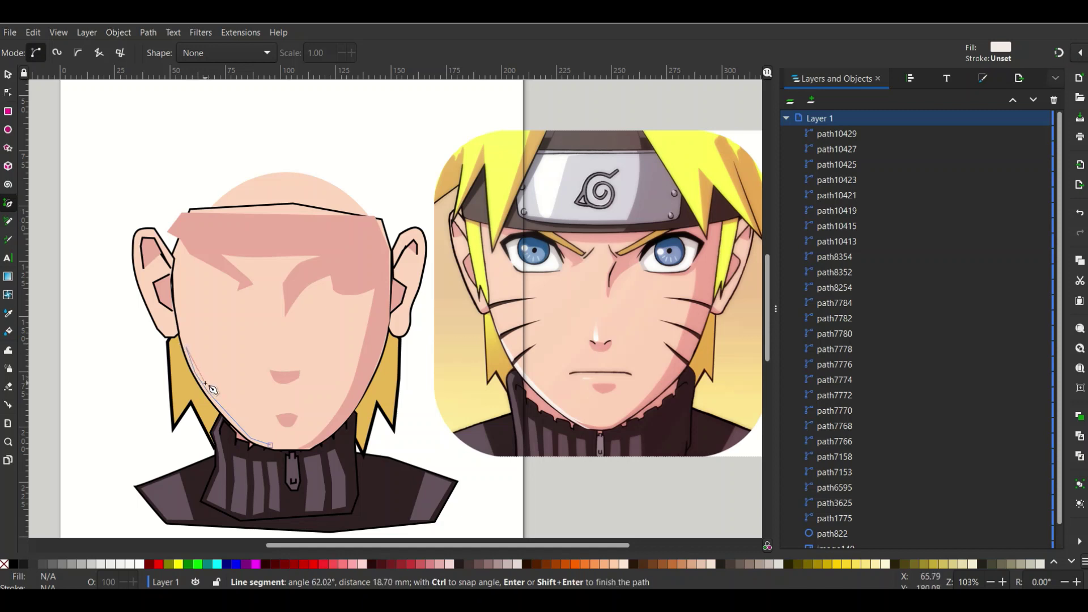
pyautogui.click(208, 382)
pyautogui.click(229, 405)
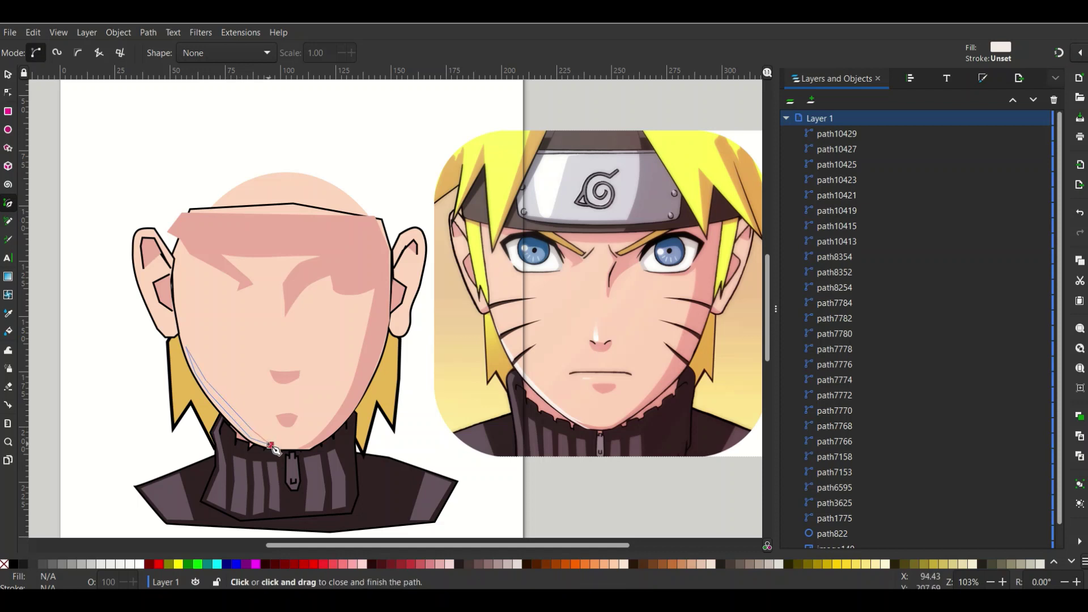
pyautogui.click(269, 443)
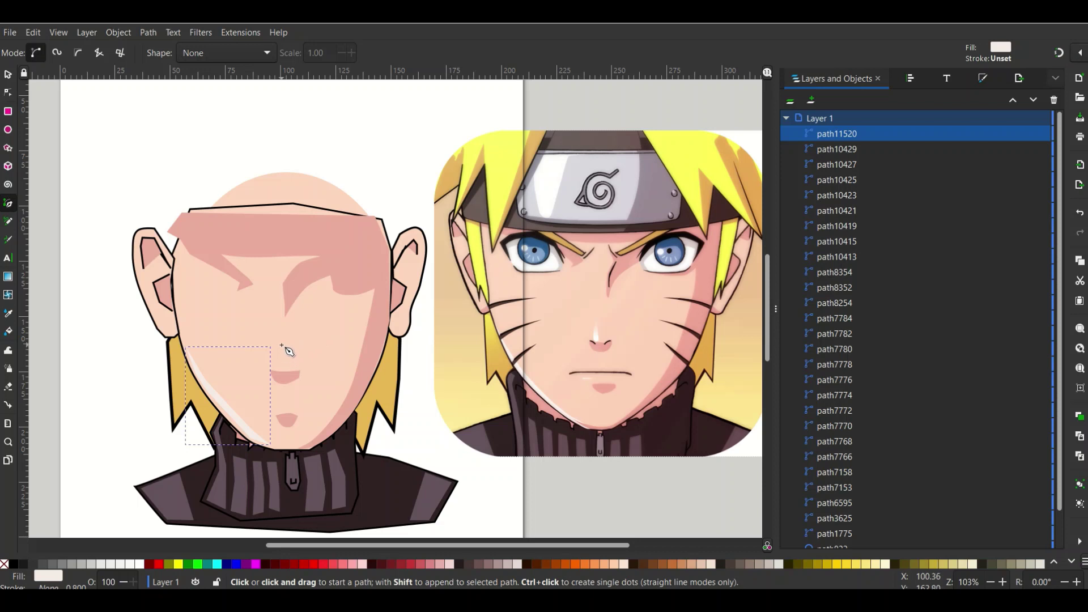
# Step: Draw a thin light highlight stripe on the nose, then select the collar
pyautogui.click(281, 345)
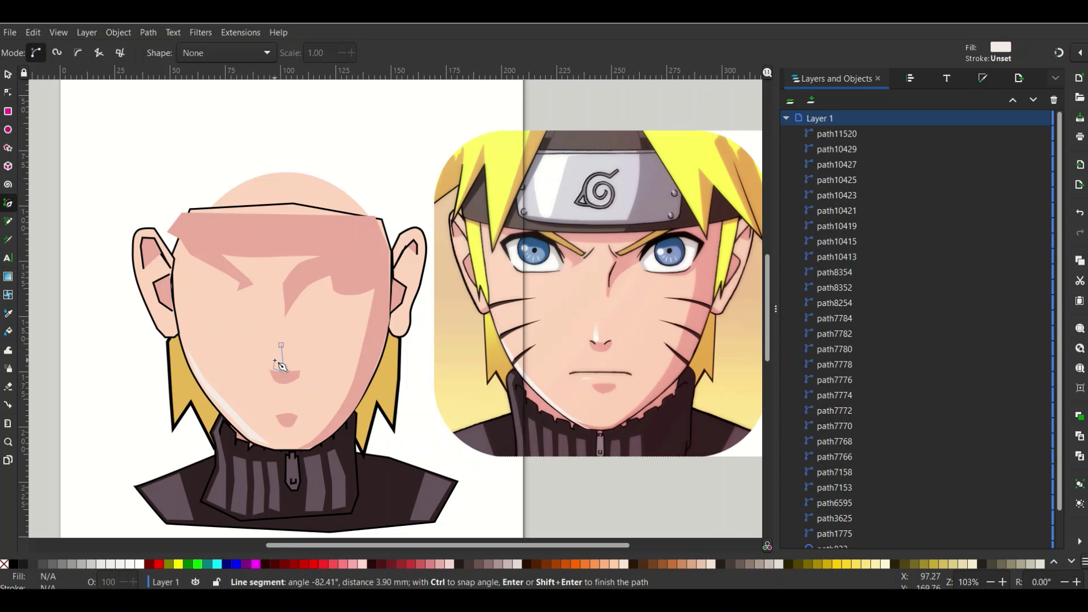
pyautogui.click(283, 371)
pyautogui.click(273, 371)
pyautogui.click(273, 345)
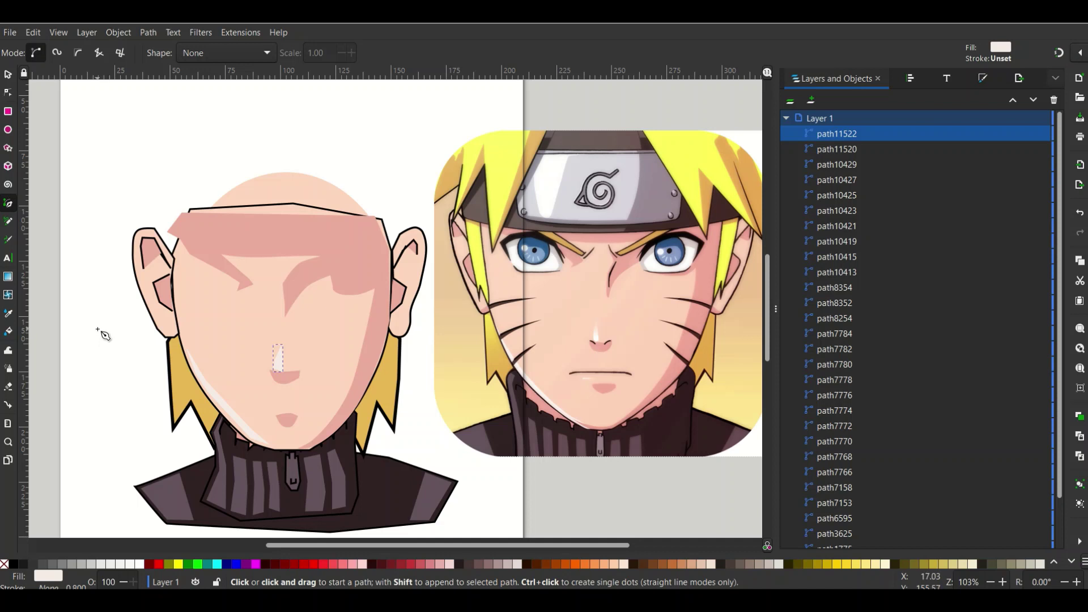
pyautogui.click(8, 74)
pyautogui.click(348, 431)
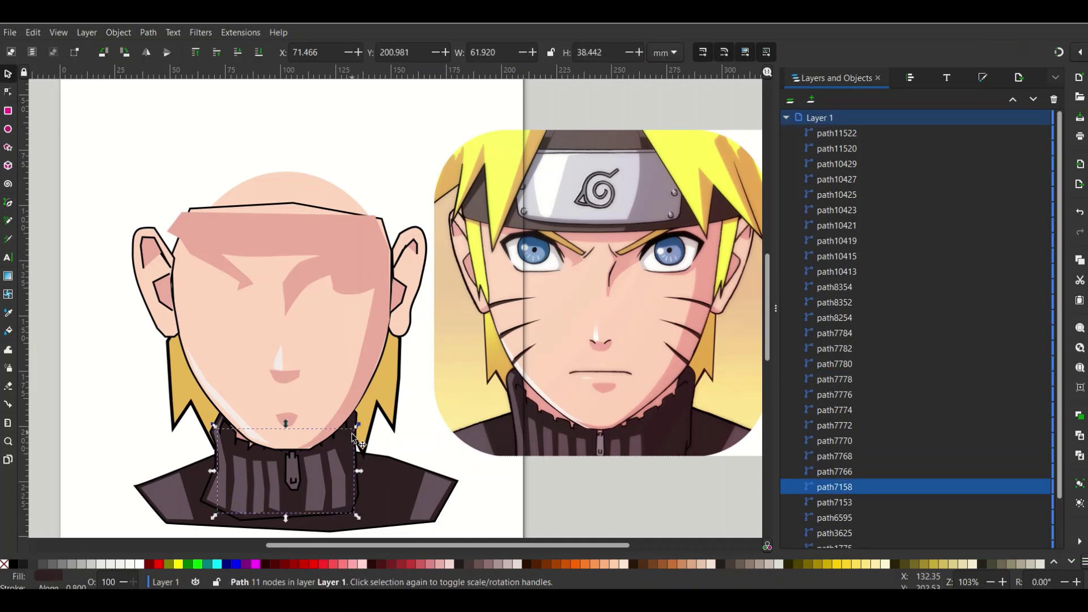
# Step: Lower the top edges of both collar pieces slightly so they sit under the chin
pyautogui.keyDown('alt'); pyautogui.click(352, 419); pyautogui.keyUp('alt')
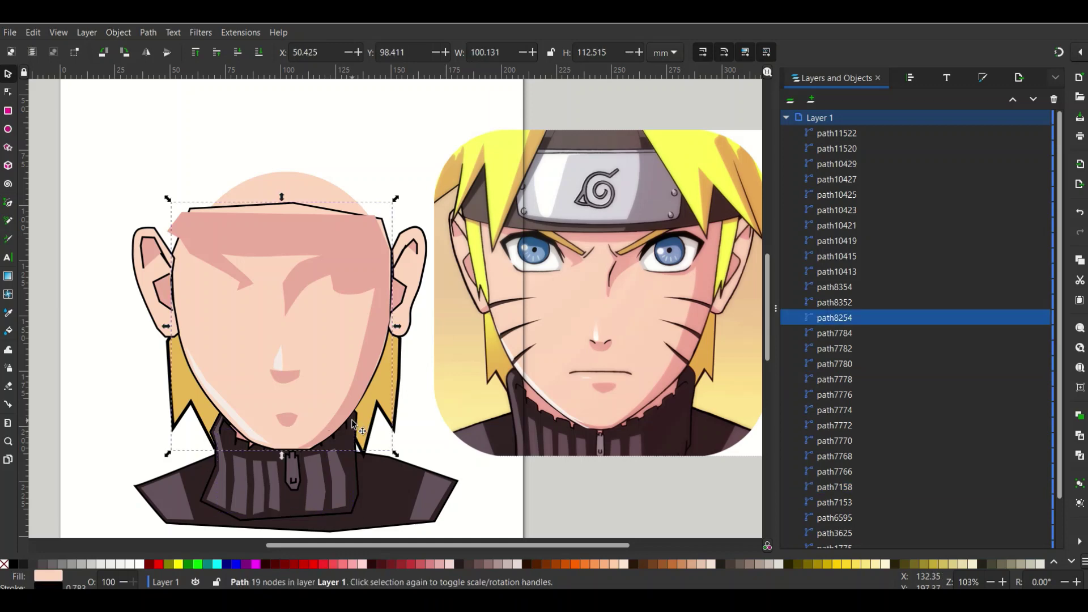
pyautogui.click(347, 462)
pyautogui.keyDown('ctrl'); pyautogui.scroll(1, 386, 460); pyautogui.keyUp('ctrl')
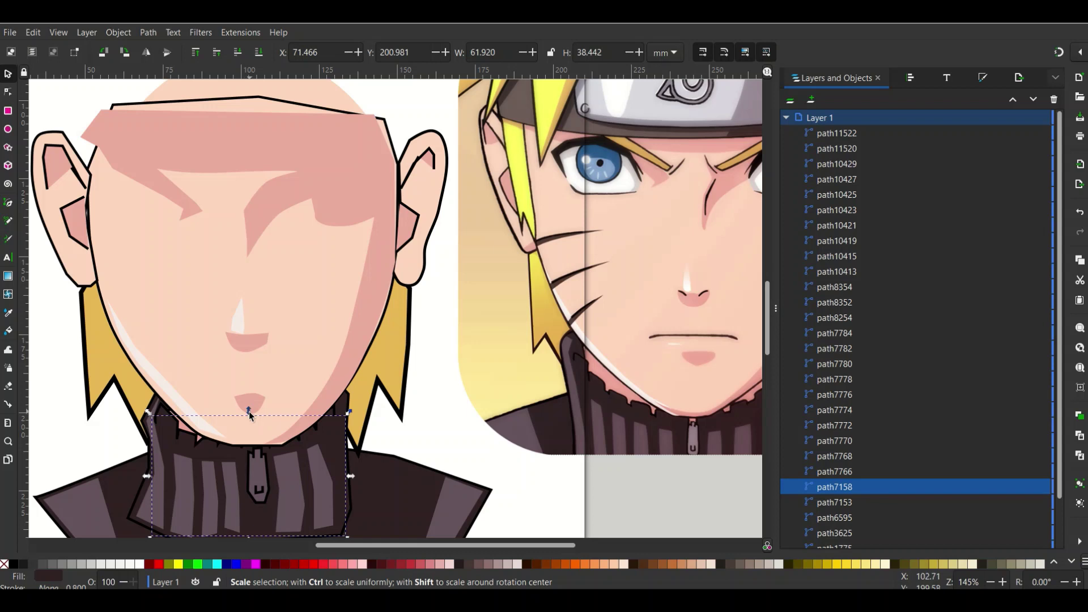
pyautogui.moveTo(249, 412); pyautogui.dragTo(249, 422)
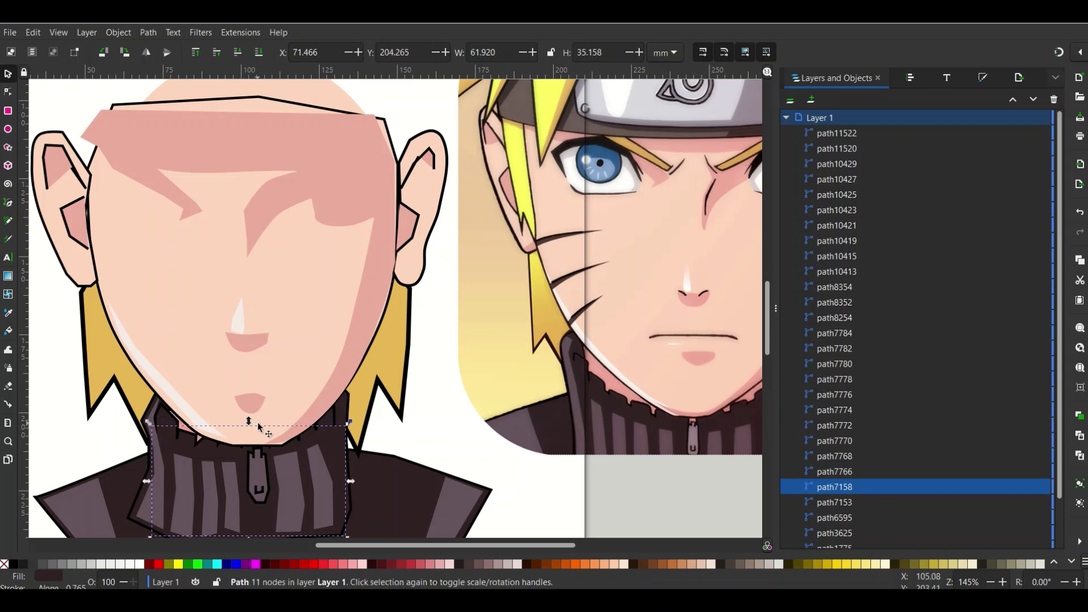
pyautogui.click(324, 435)
pyautogui.press('Escape')
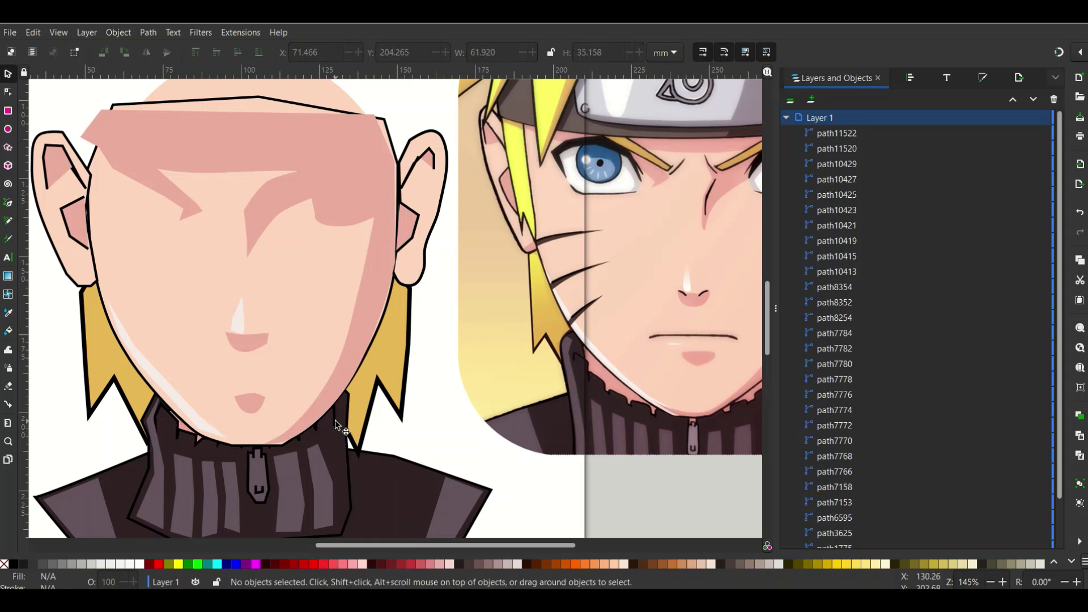
pyautogui.click(335, 420)
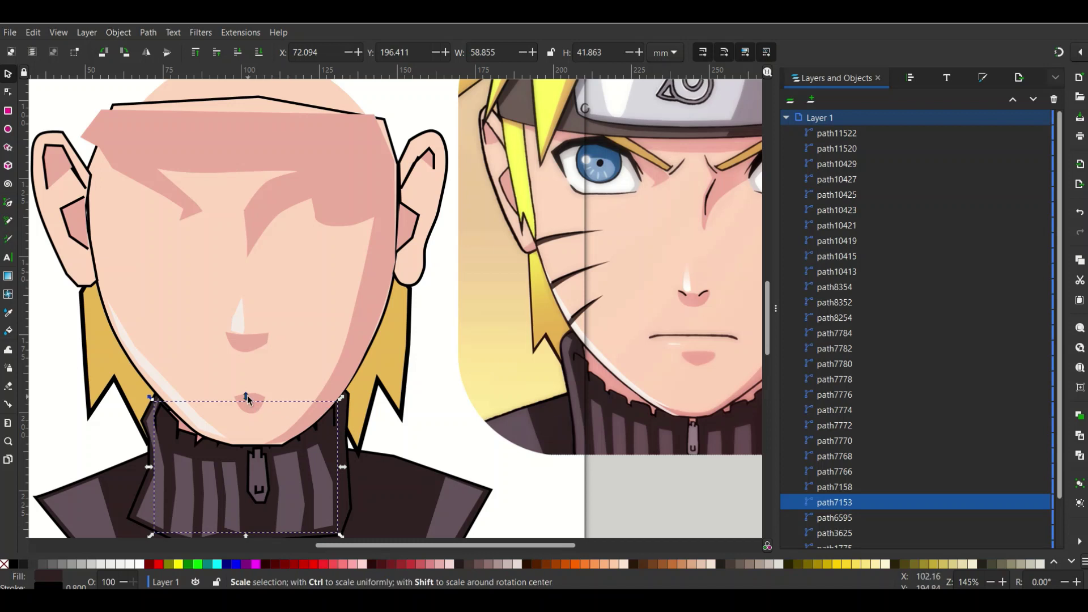
pyautogui.moveTo(247, 395); pyautogui.dragTo(249, 393)
pyautogui.click(329, 438)
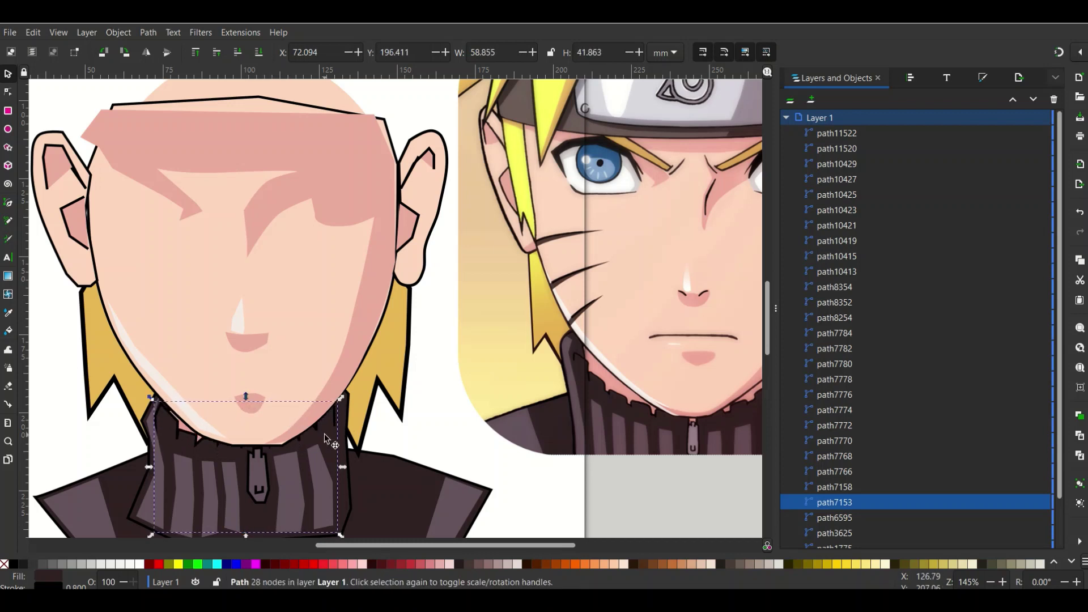
pyautogui.click(332, 421)
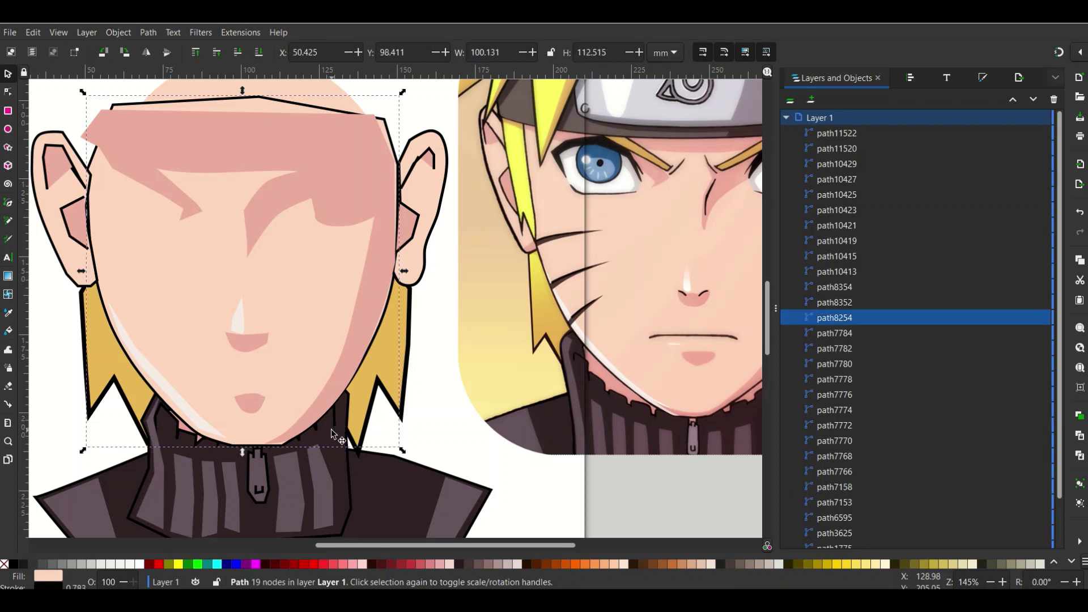
pyautogui.doubleClick(331, 429)
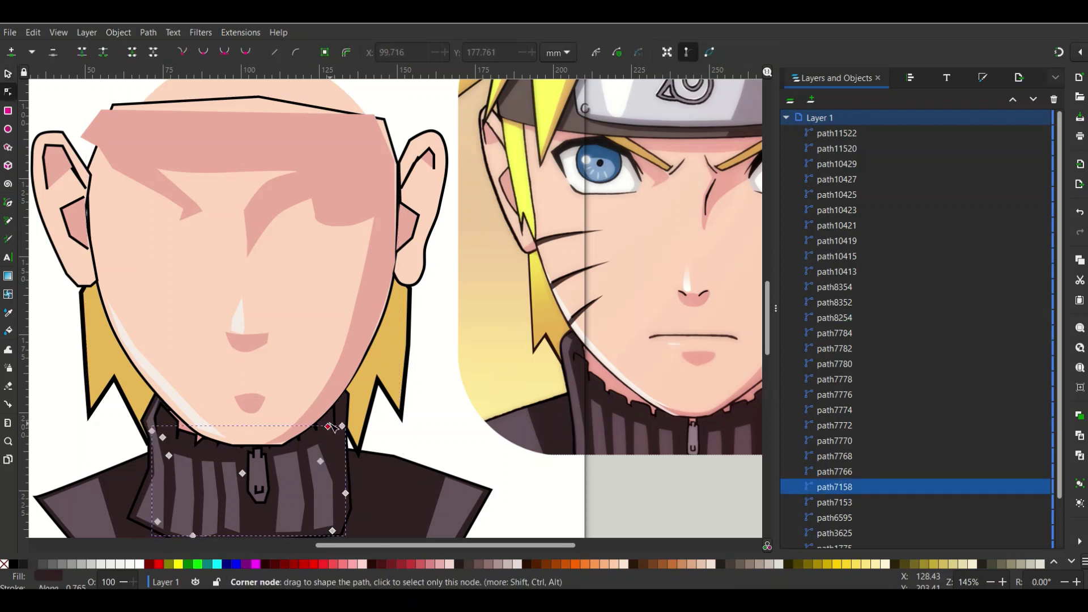
# Step: Drag the inner collar's top nodes down so they tuck beneath the chin
pyautogui.click(329, 424)
pyautogui.click(332, 424)
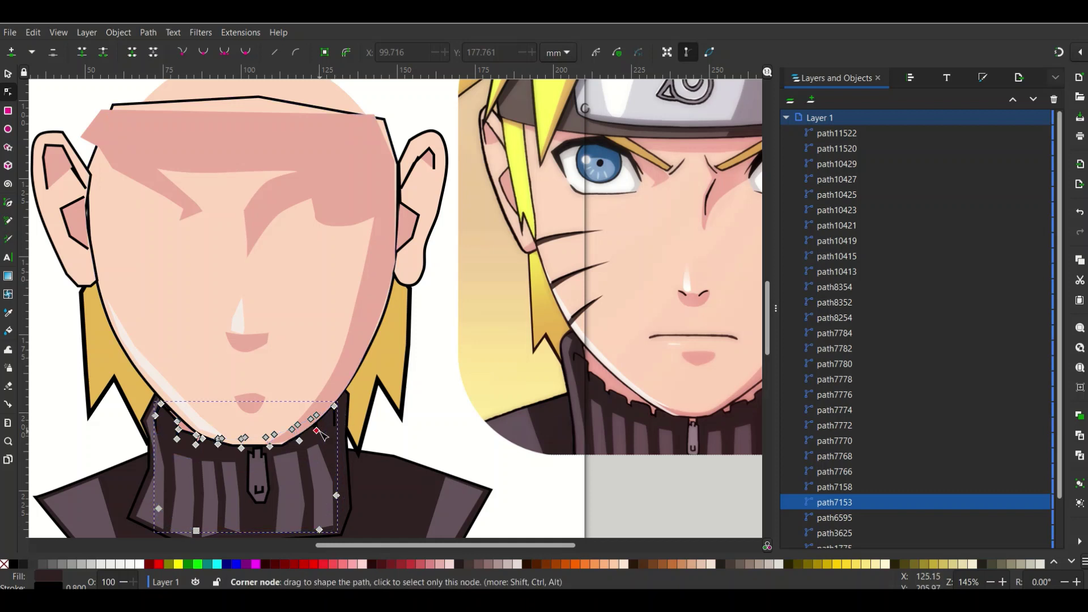
pyautogui.moveTo(321, 434)
pyautogui.mouseDown()
pyautogui.moveTo(321, 418)
pyautogui.moveTo(337, 409)
pyautogui.moveTo(315, 426)
pyautogui.mouseUp()
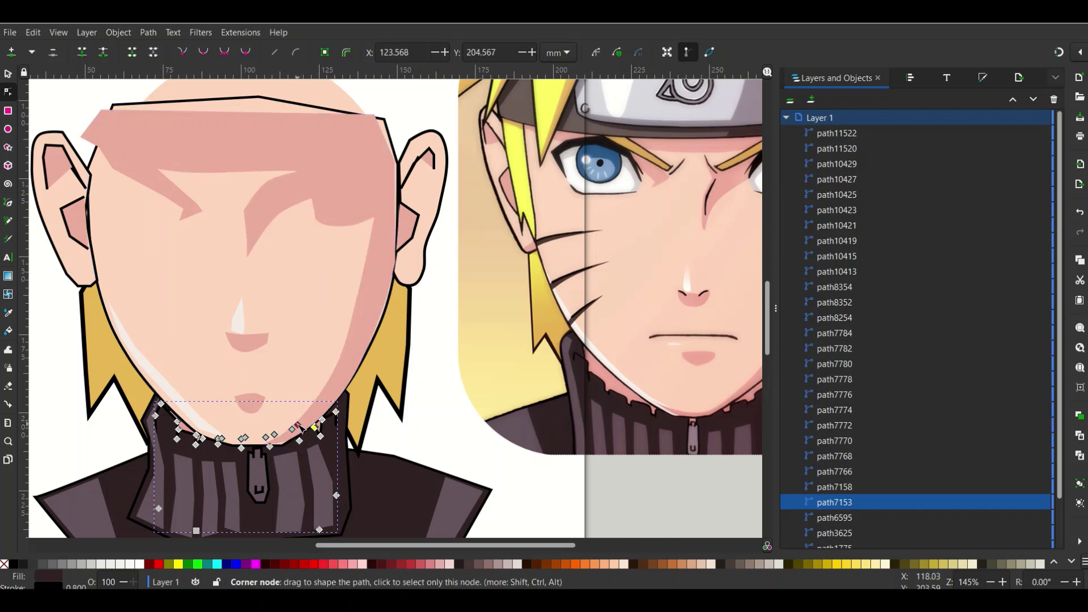
pyautogui.moveTo(302, 428); pyautogui.dragTo(302, 432)
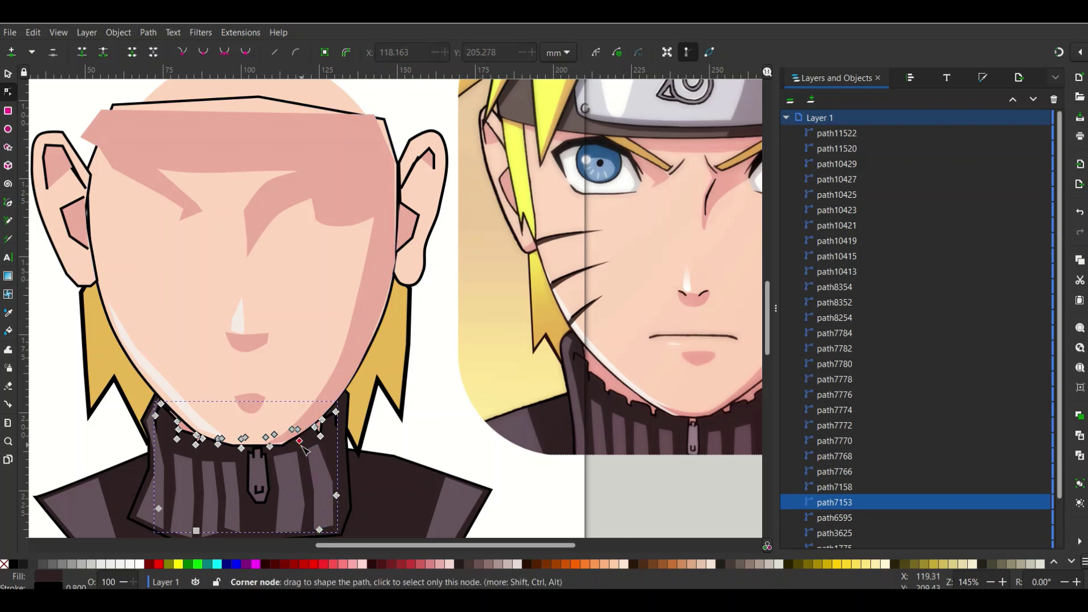
pyautogui.moveTo(298, 429); pyautogui.dragTo(299, 446)
pyautogui.scroll(1, 381, 466)
pyautogui.scroll(1, 381, 466)
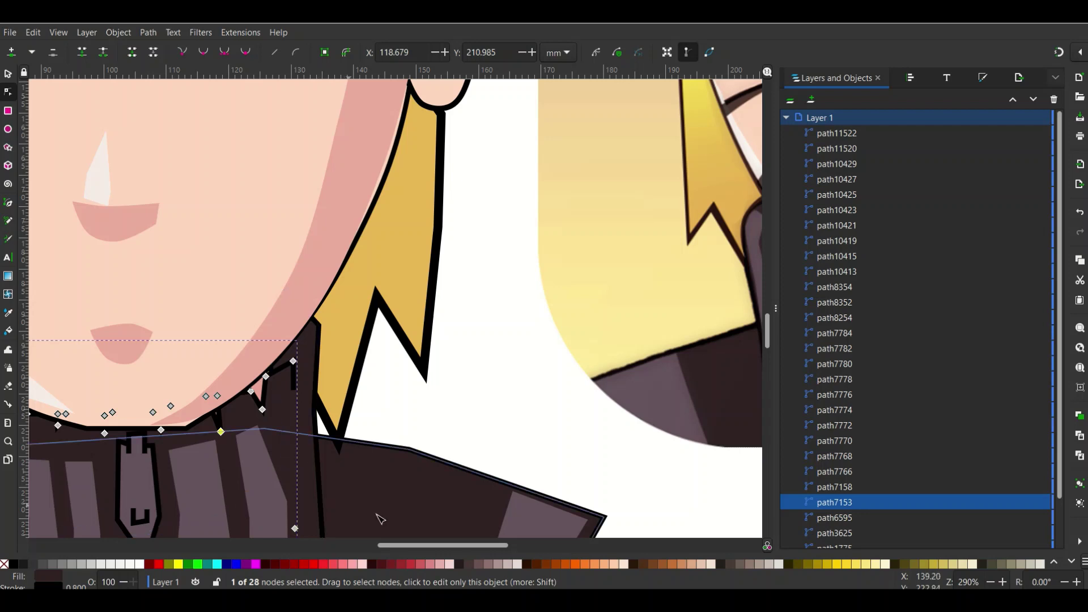
pyautogui.moveTo(419, 548); pyautogui.dragTo(385, 549)
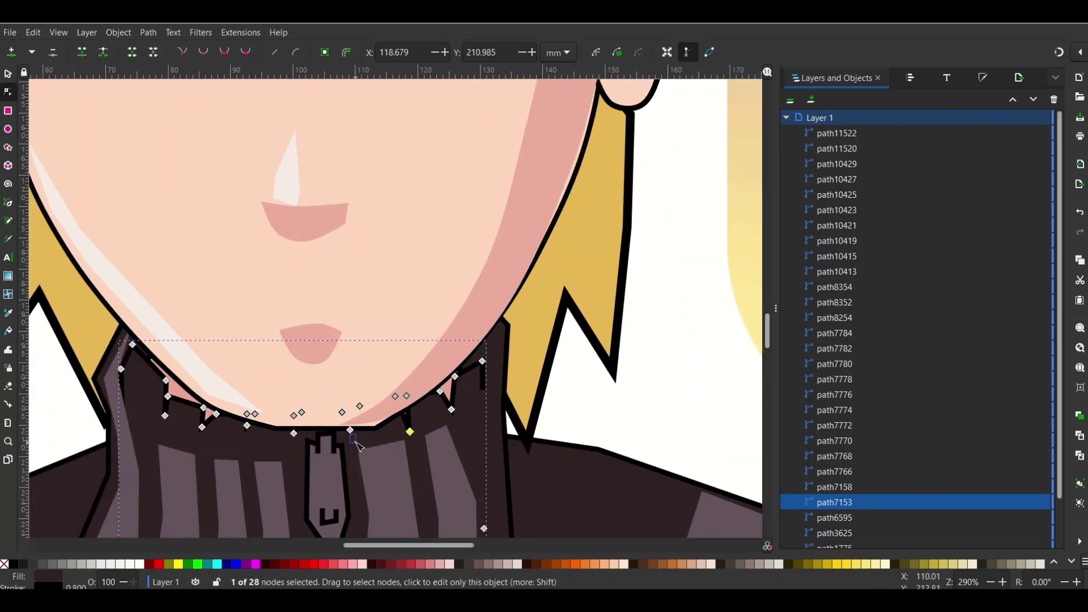
pyautogui.moveTo(350, 429)
pyautogui.mouseDown()
pyautogui.moveTo(291, 448)
pyautogui.moveTo(248, 437)
pyautogui.moveTo(241, 417)
pyautogui.mouseUp()
# Step: Add a node and bend the collar edge along the jaw to its right end, then deselect
pyautogui.click(211, 413)
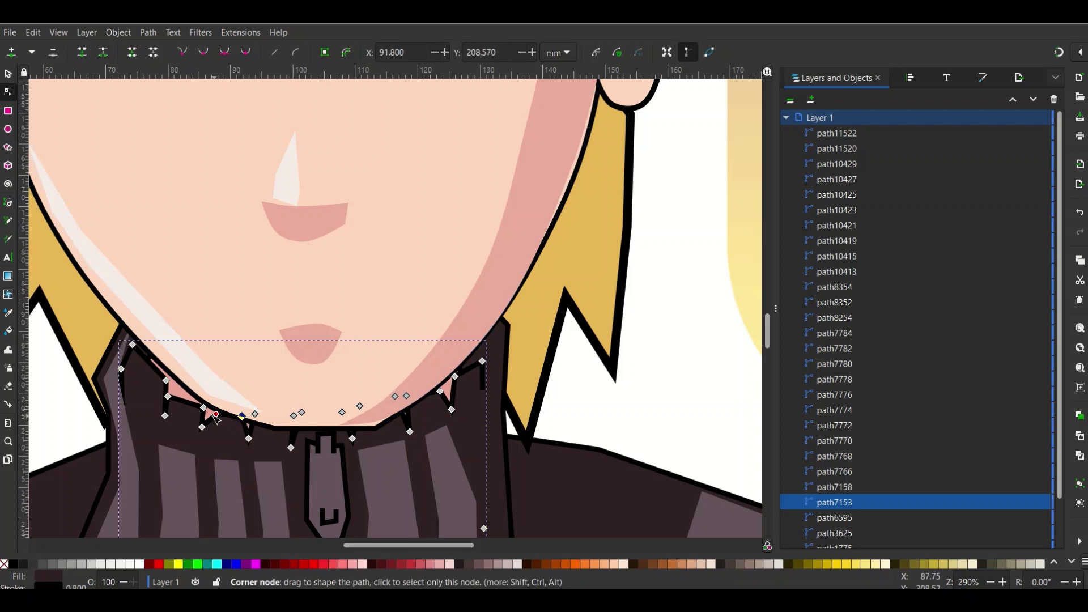
pyautogui.doubleClick(367, 422)
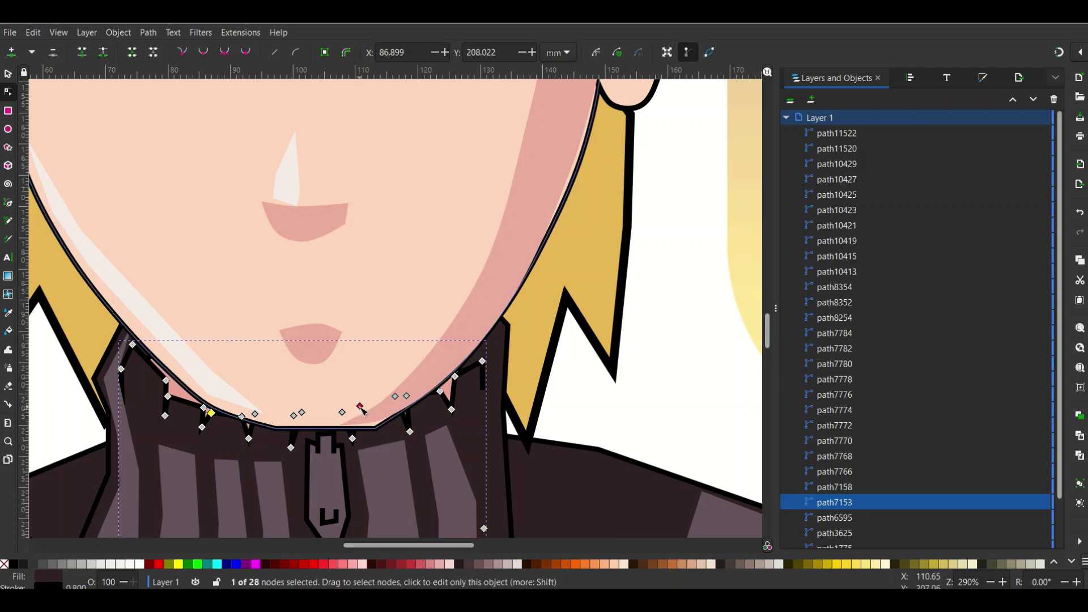
pyautogui.moveTo(367, 422); pyautogui.dragTo(353, 461)
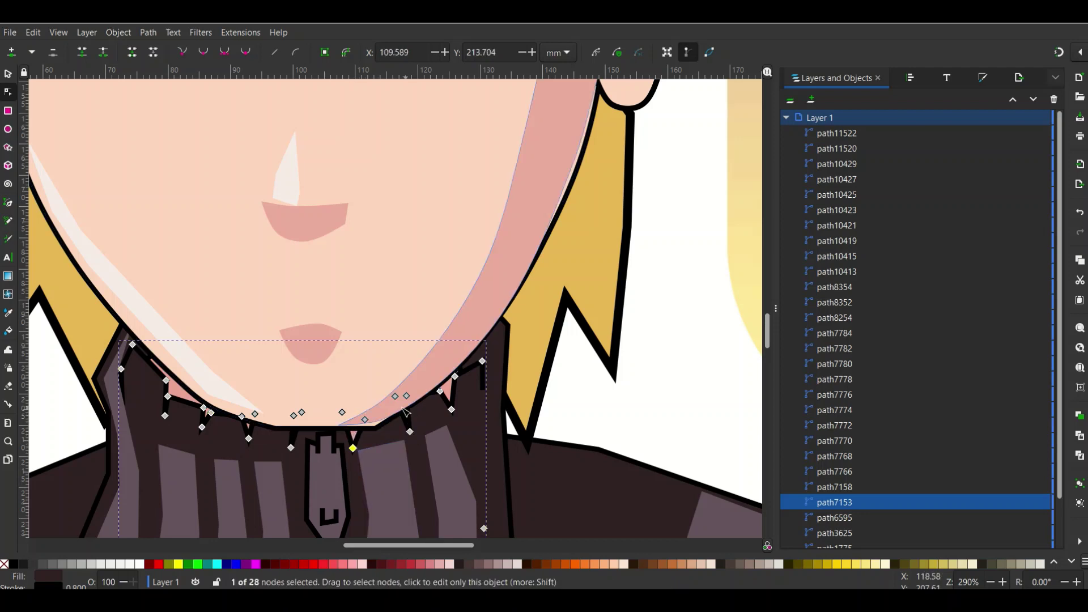
pyautogui.moveTo(395, 395)
pyautogui.mouseDown()
pyautogui.moveTo(395, 416)
pyautogui.moveTo(443, 392)
pyautogui.mouseUp()
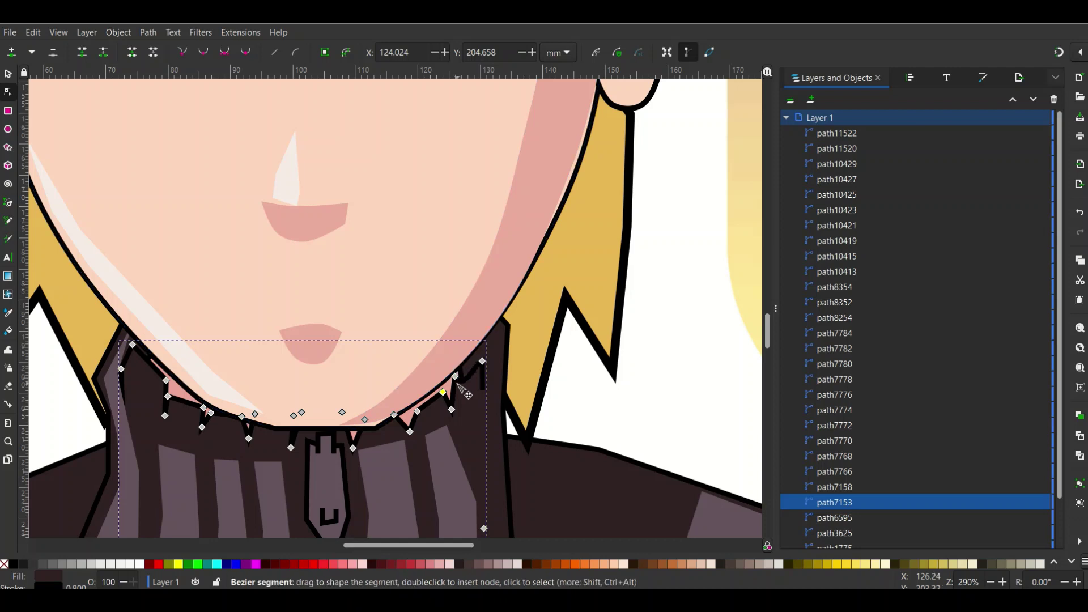
pyautogui.moveTo(455, 375); pyautogui.dragTo(453, 383)
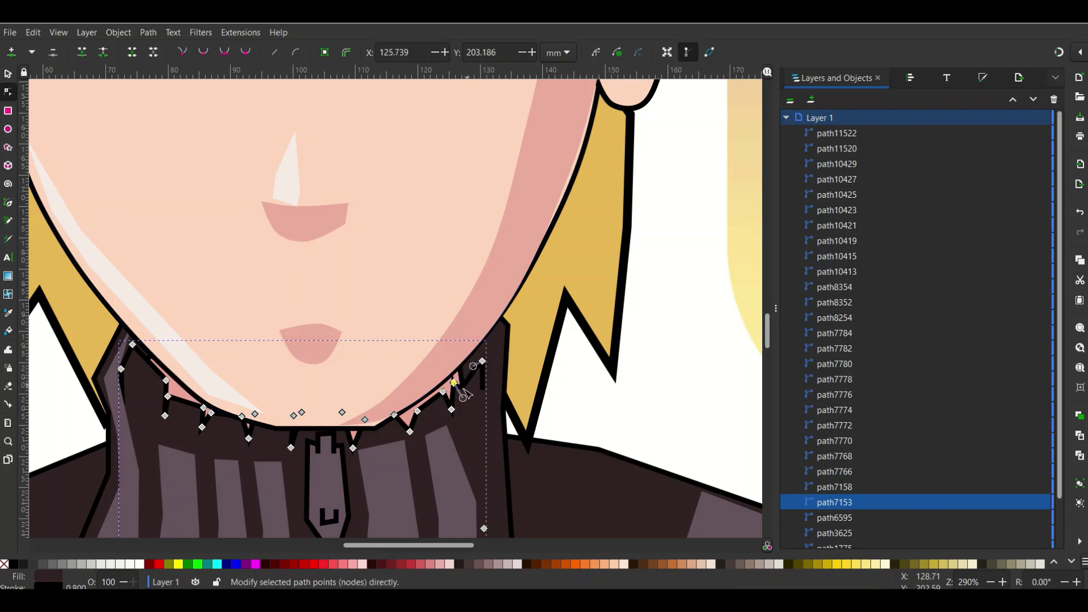
pyautogui.moveTo(463, 398); pyautogui.dragTo(466, 379)
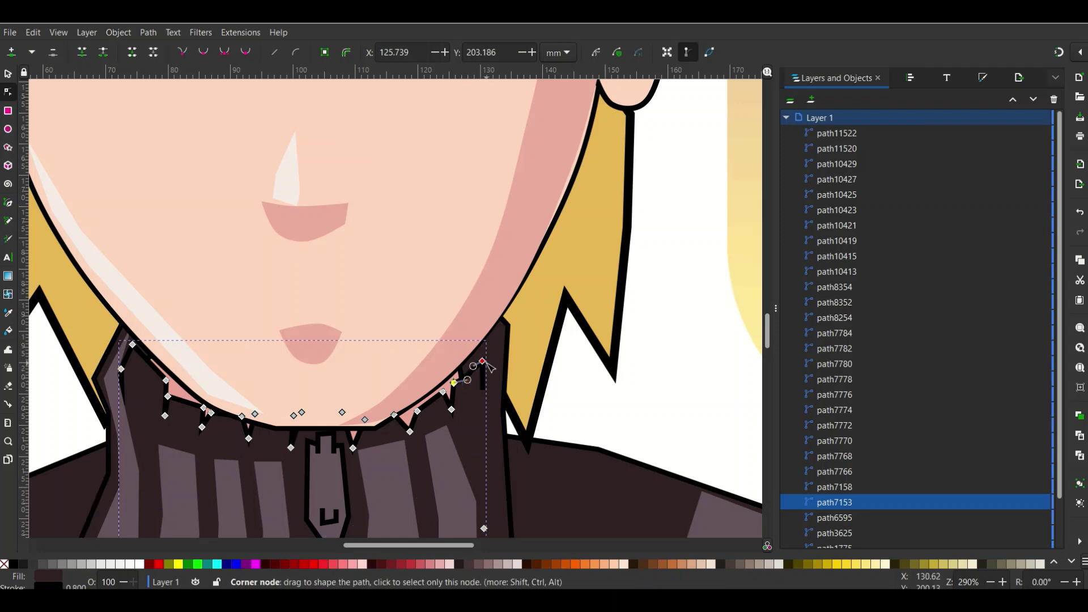
pyautogui.click(483, 361)
pyautogui.moveTo(485, 365); pyautogui.dragTo(495, 365)
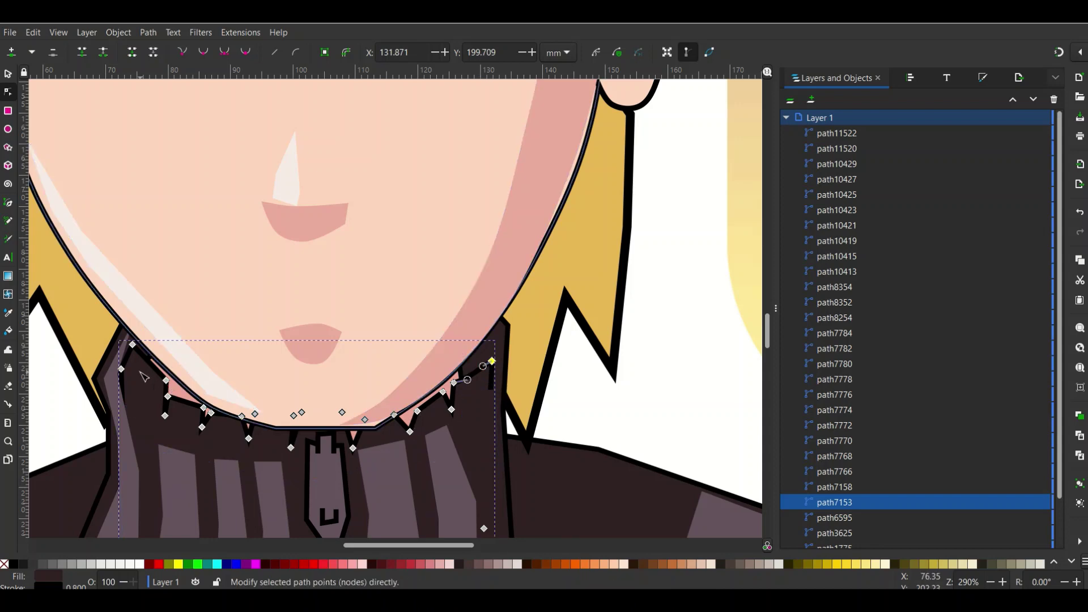
pyautogui.keyDown('ctrl'); pyautogui.scroll(-2, 334, 321); pyautogui.keyUp('ctrl')
pyautogui.scroll(3, 405, 284)
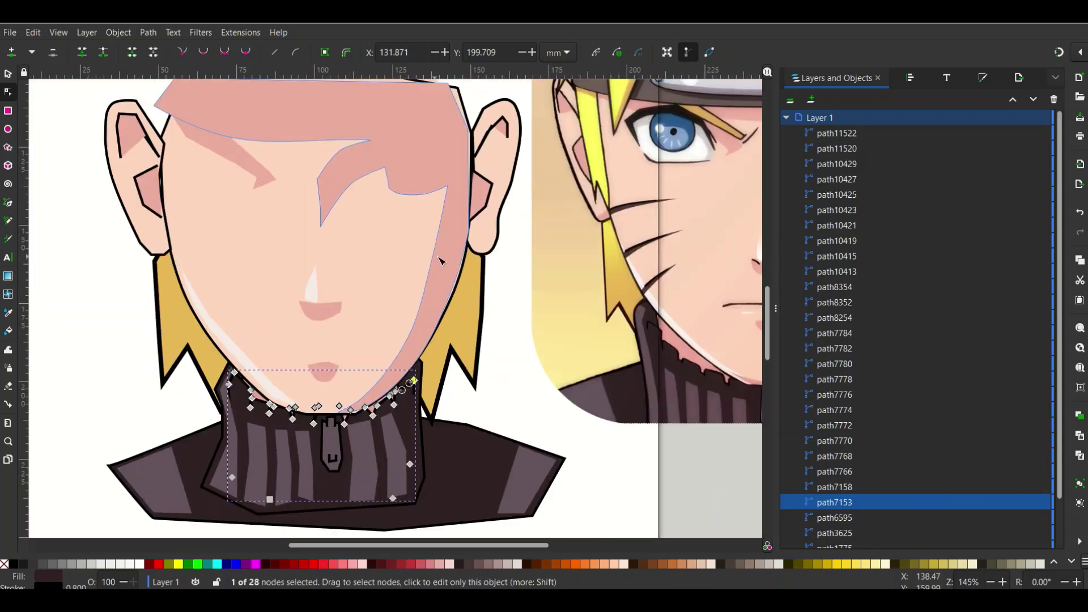
pyautogui.keyDown('ctrl'); pyautogui.scroll(-1, 405, 284); pyautogui.keyUp('ctrl')
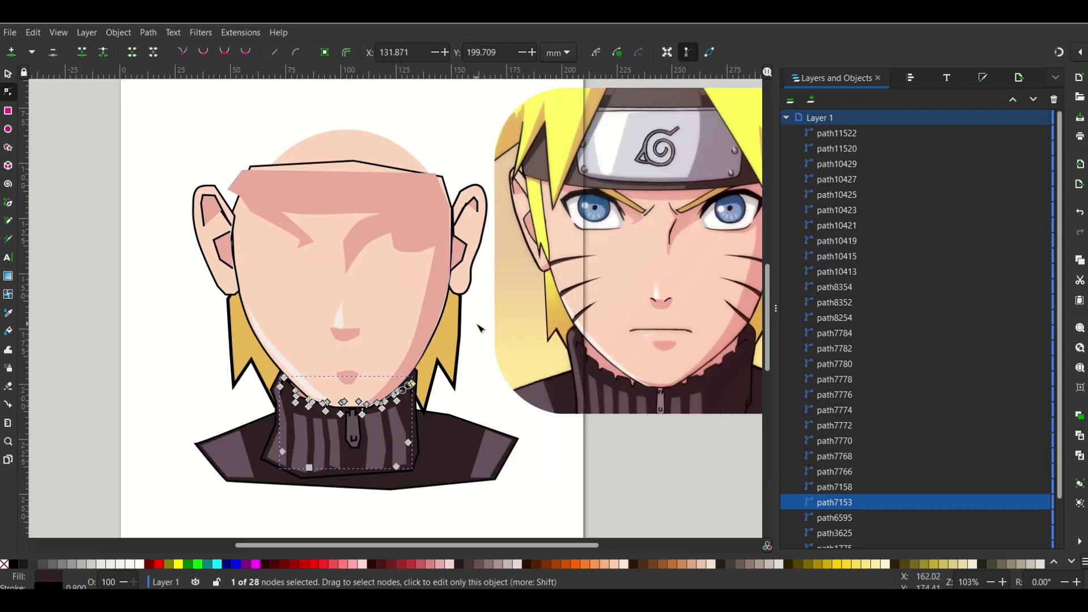
pyautogui.press('Escape')
# Step: Drag the back-hair nodes so its spikes and pointed tips hug the left cheek and jaw
pyautogui.click(450, 360)
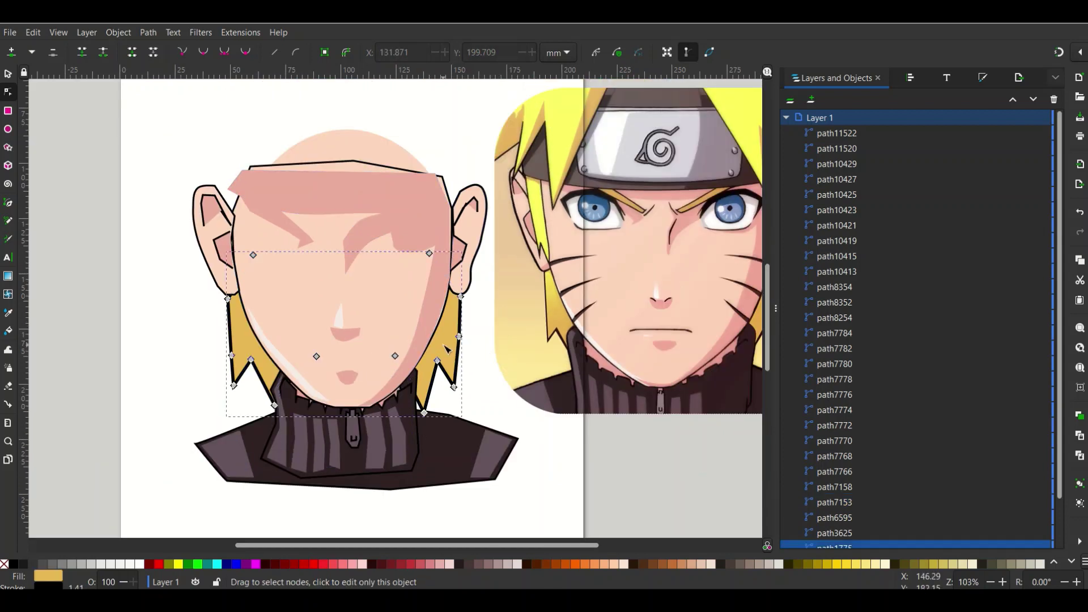
pyautogui.moveTo(458, 338); pyautogui.dragTo(435, 347)
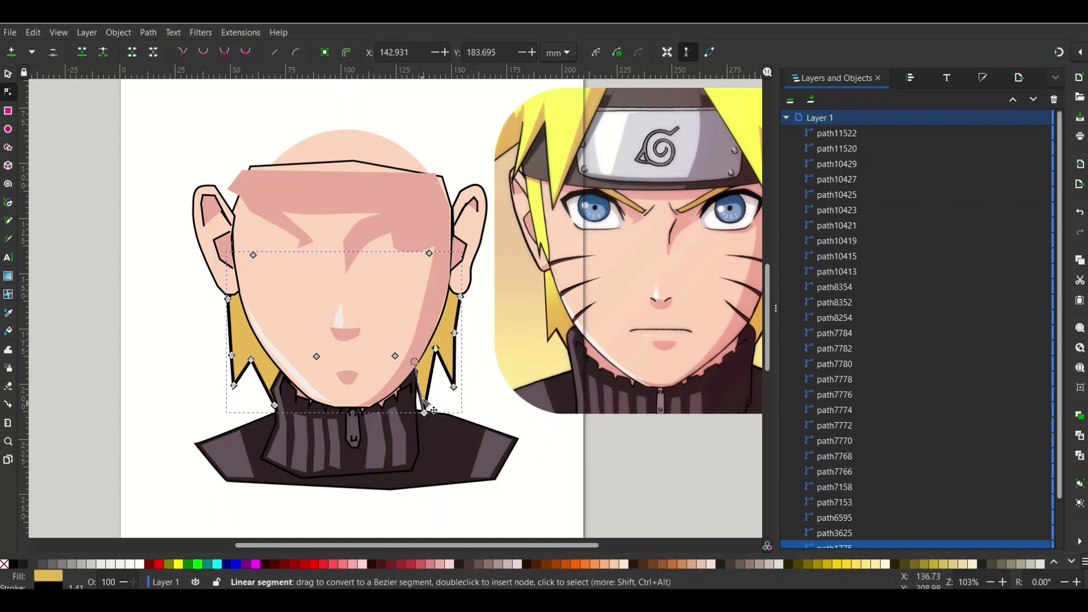
pyautogui.moveTo(422, 411); pyautogui.dragTo(420, 392)
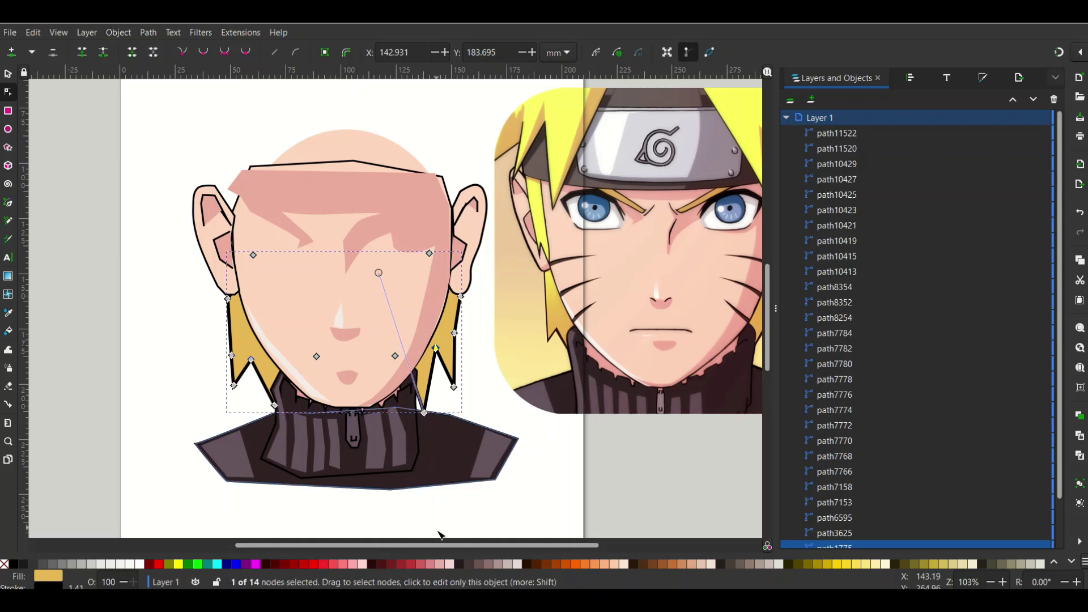
pyautogui.moveTo(443, 545); pyautogui.dragTo(467, 549)
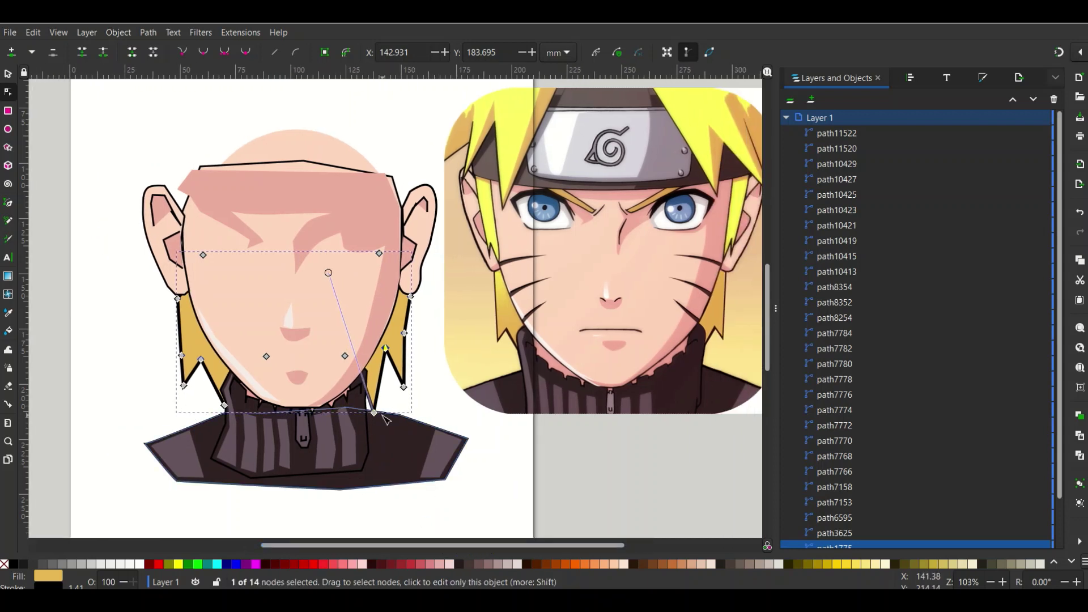
pyautogui.moveTo(374, 413); pyautogui.dragTo(365, 390)
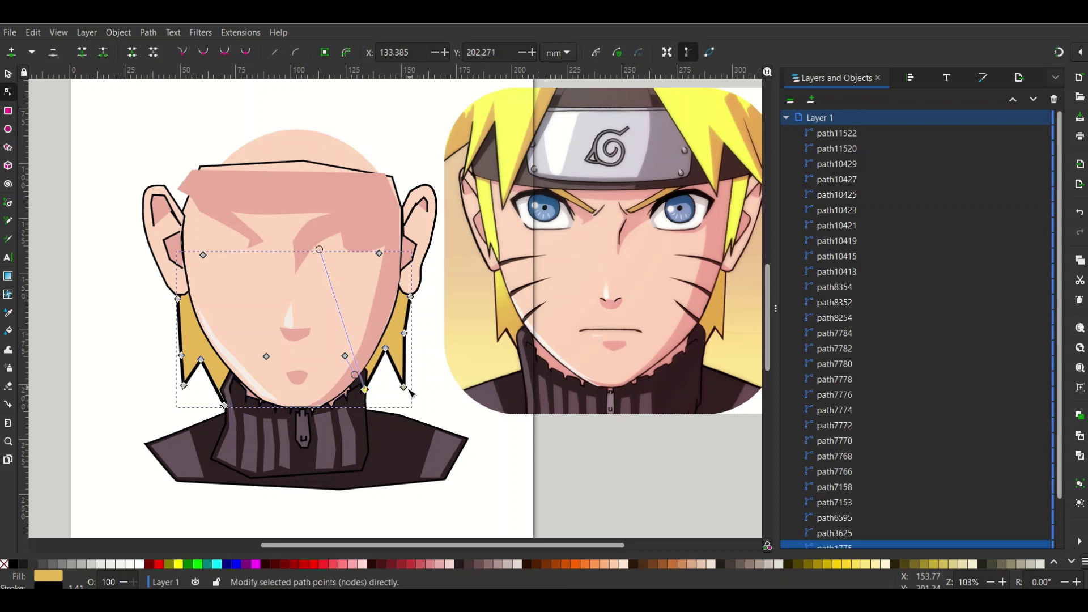
pyautogui.moveTo(405, 390); pyautogui.dragTo(396, 377)
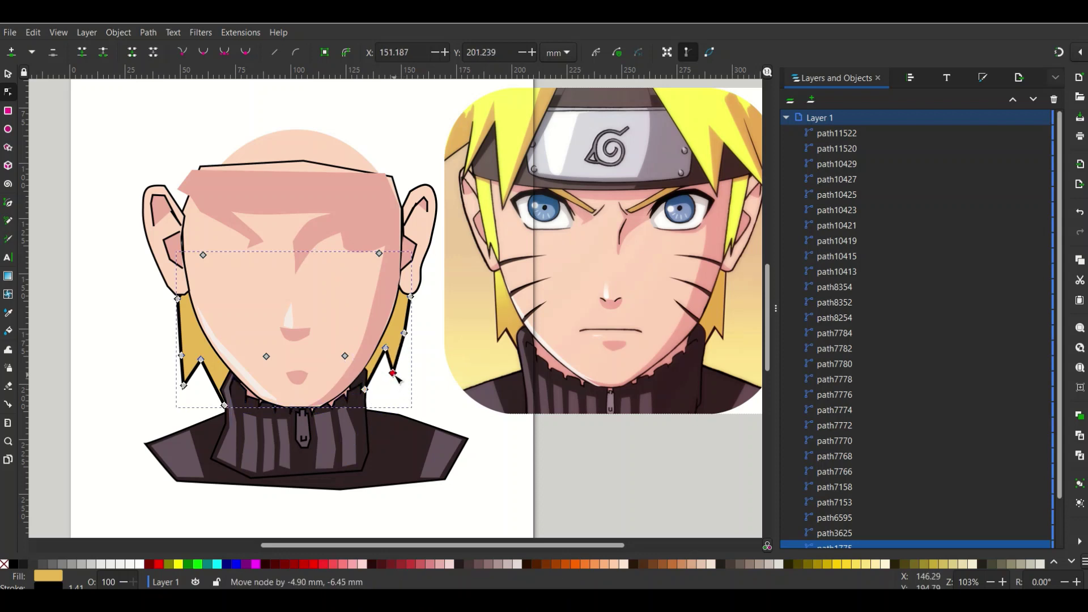
pyautogui.moveTo(404, 334); pyautogui.dragTo(407, 296)
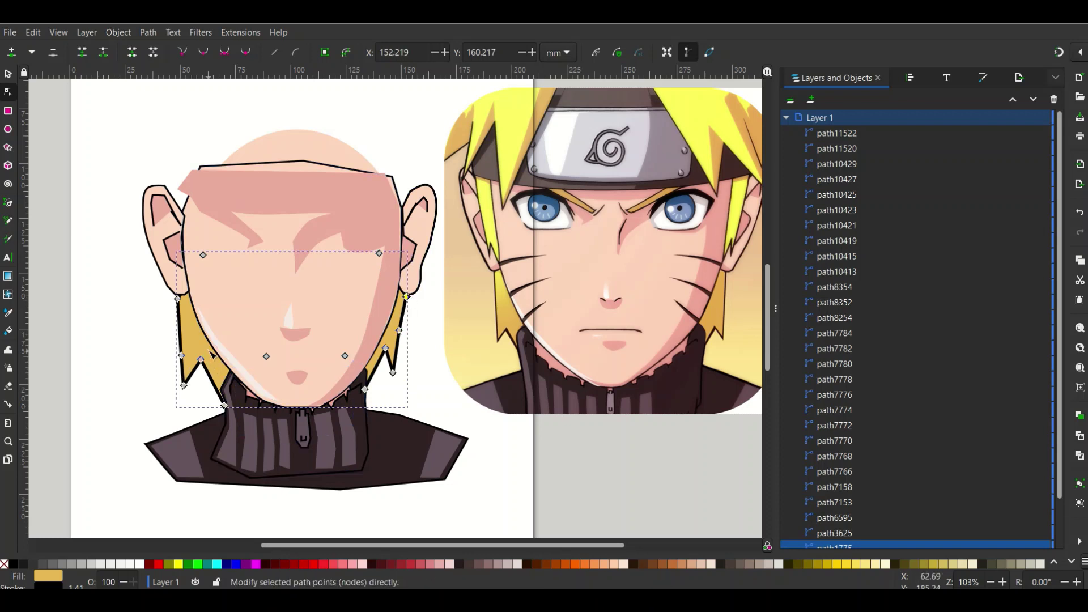
pyautogui.moveTo(201, 359); pyautogui.dragTo(204, 360)
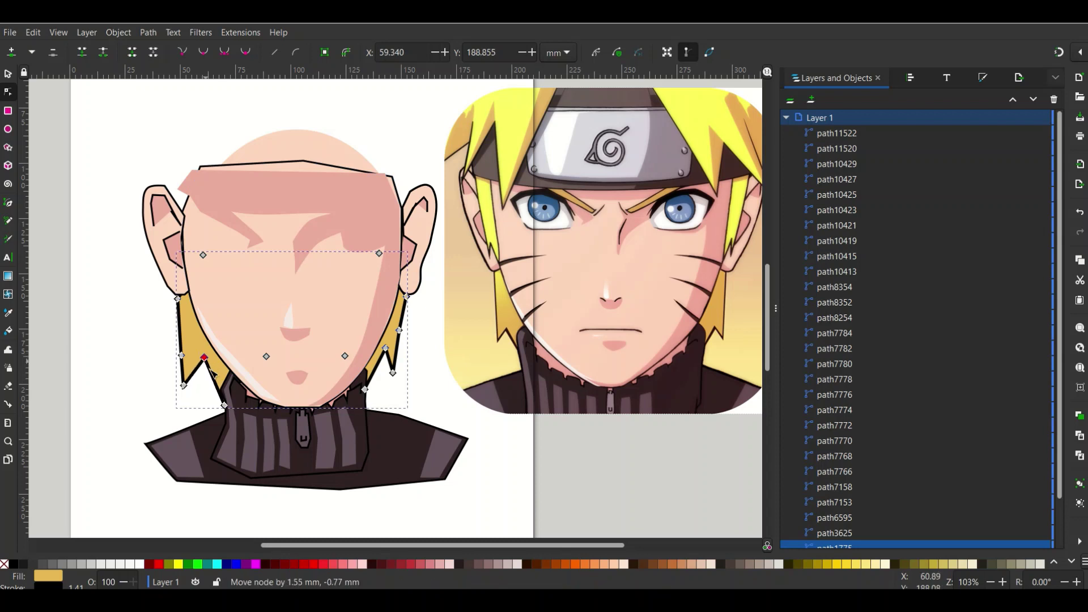
pyautogui.moveTo(224, 405)
pyautogui.mouseDown()
pyautogui.moveTo(226, 395)
pyautogui.moveTo(189, 374)
pyautogui.moveTo(188, 351)
pyautogui.mouseUp()
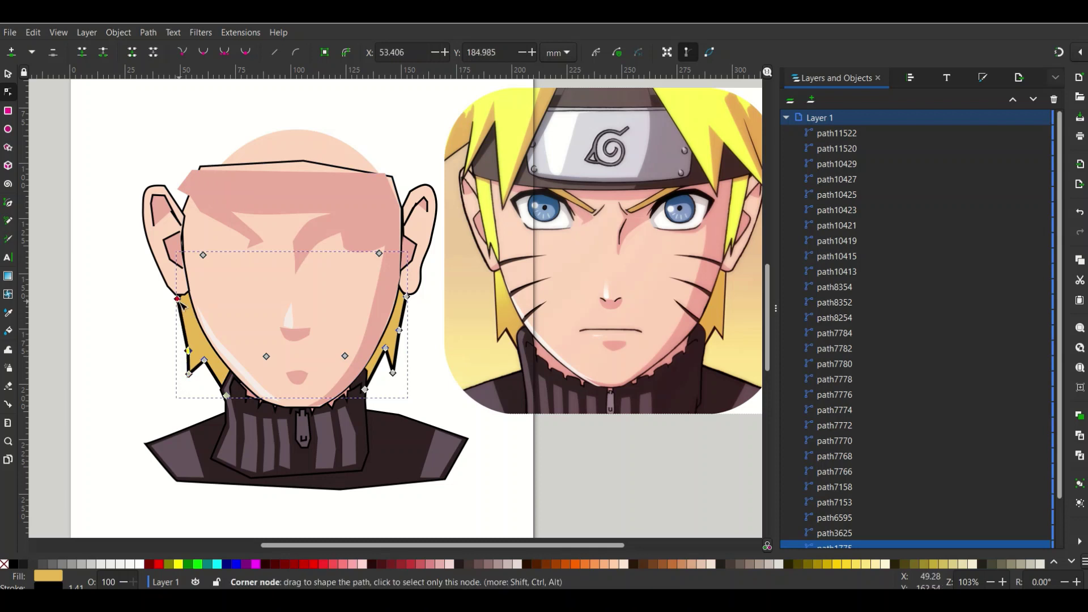
pyautogui.moveTo(177, 298); pyautogui.dragTo(187, 295)
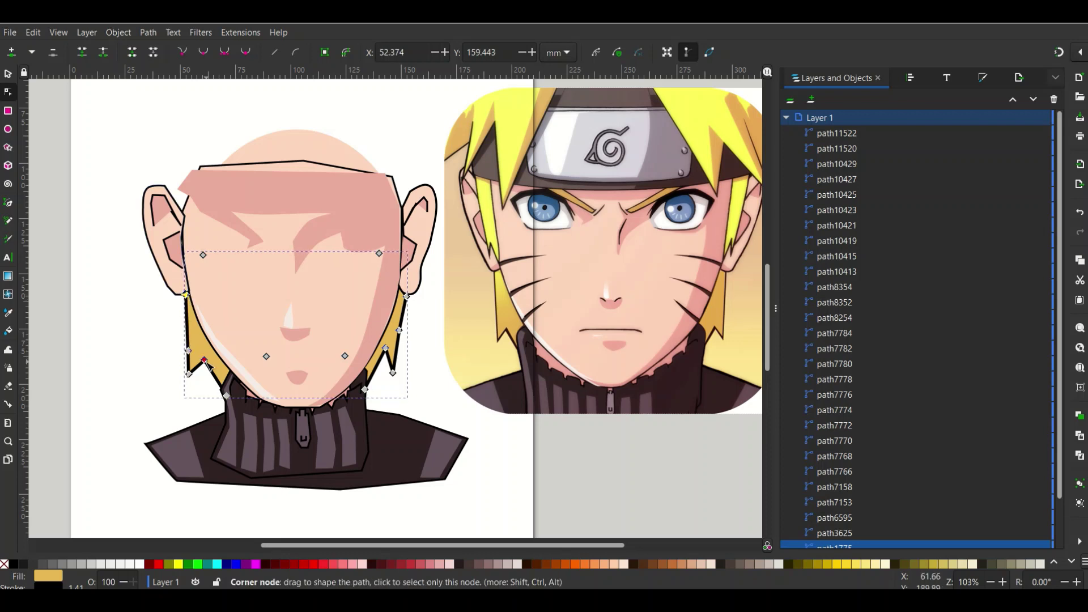
pyautogui.moveTo(205, 361)
pyautogui.mouseDown()
pyautogui.moveTo(214, 365)
pyautogui.moveTo(198, 377)
pyautogui.moveTo(196, 343)
pyautogui.mouseUp()
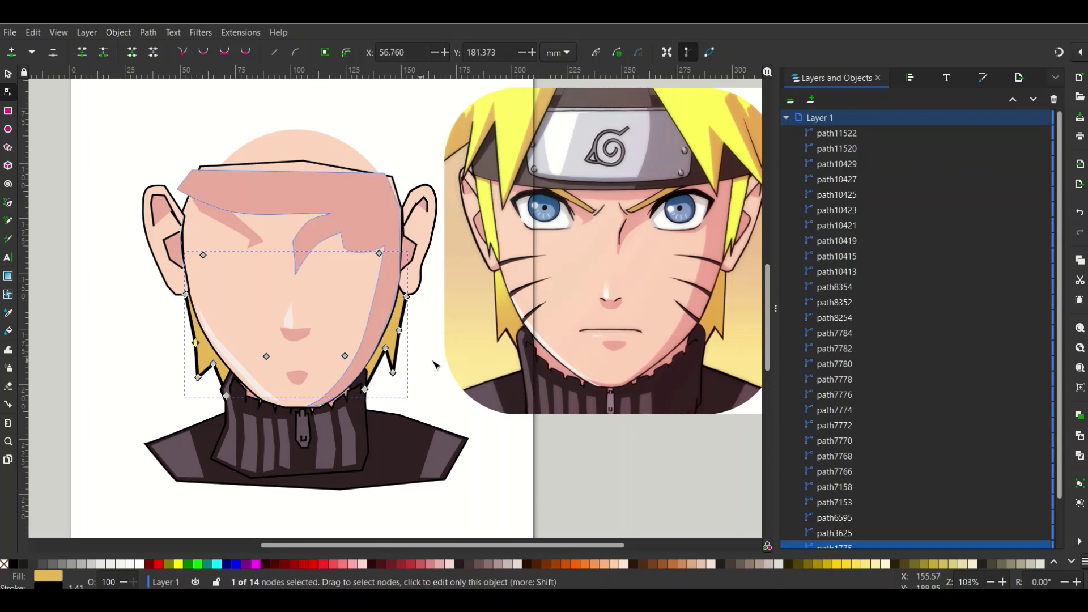
# Step: Drag the brow shading's nodes to reshape its tapered tip
pyautogui.click(263, 245)
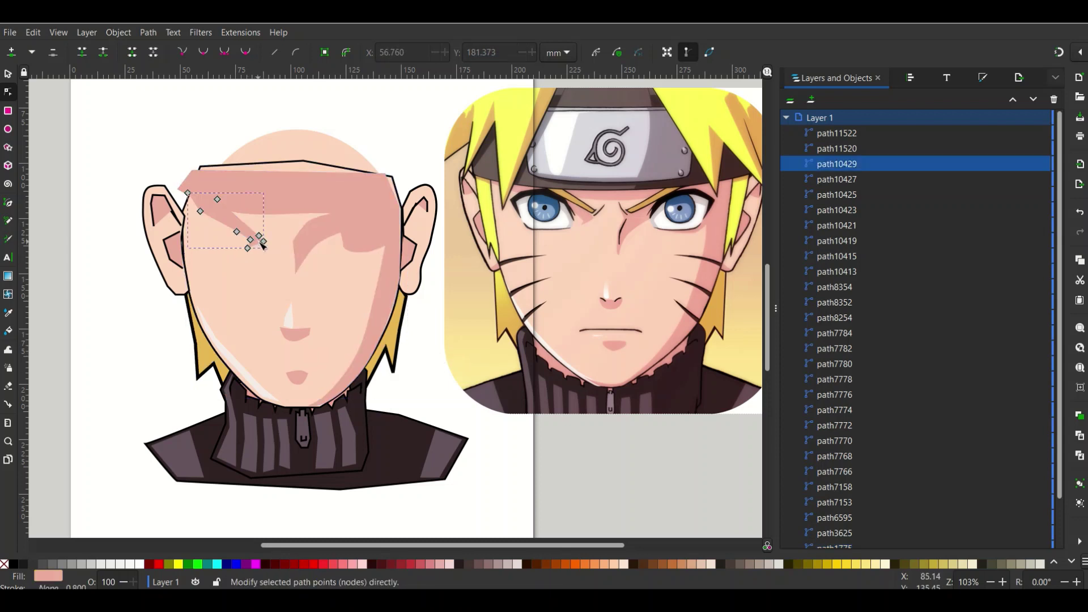
pyautogui.moveTo(263, 242); pyautogui.dragTo(270, 241)
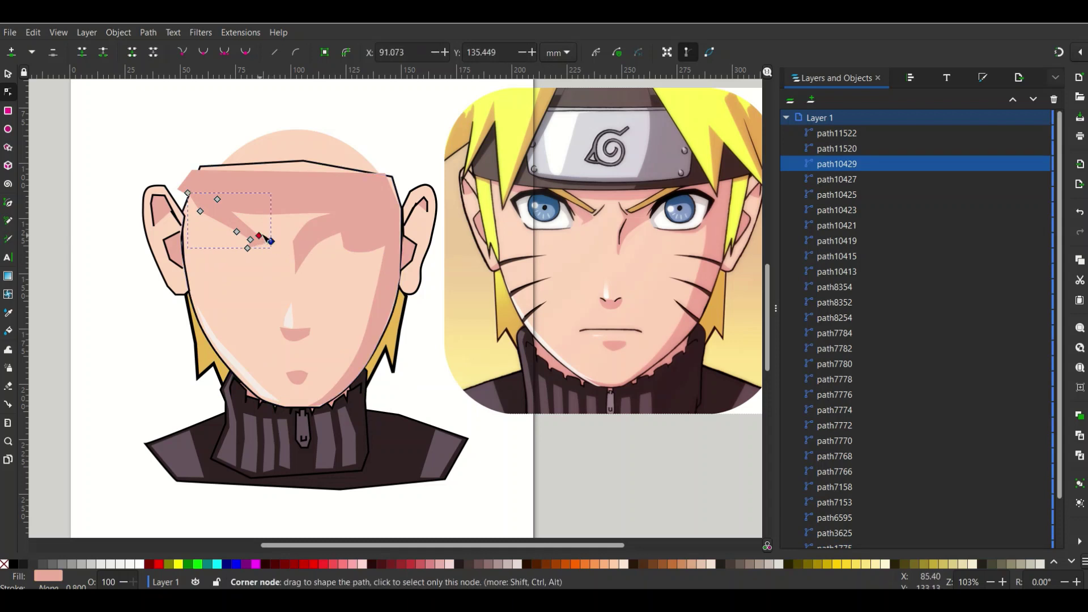
pyautogui.moveTo(260, 235); pyautogui.dragTo(261, 231)
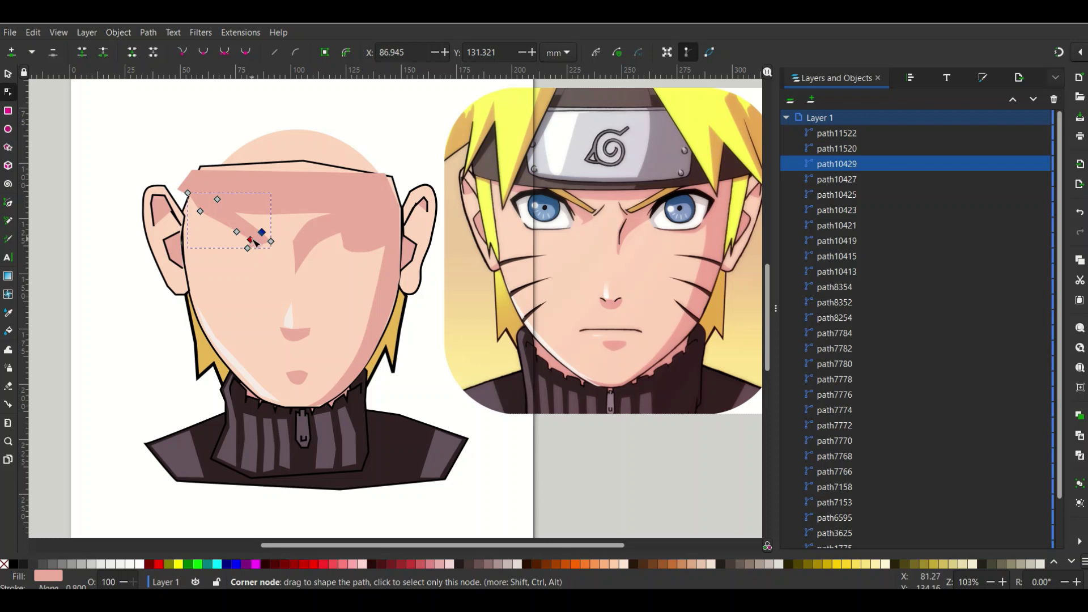
pyautogui.moveTo(253, 240); pyautogui.dragTo(236, 229)
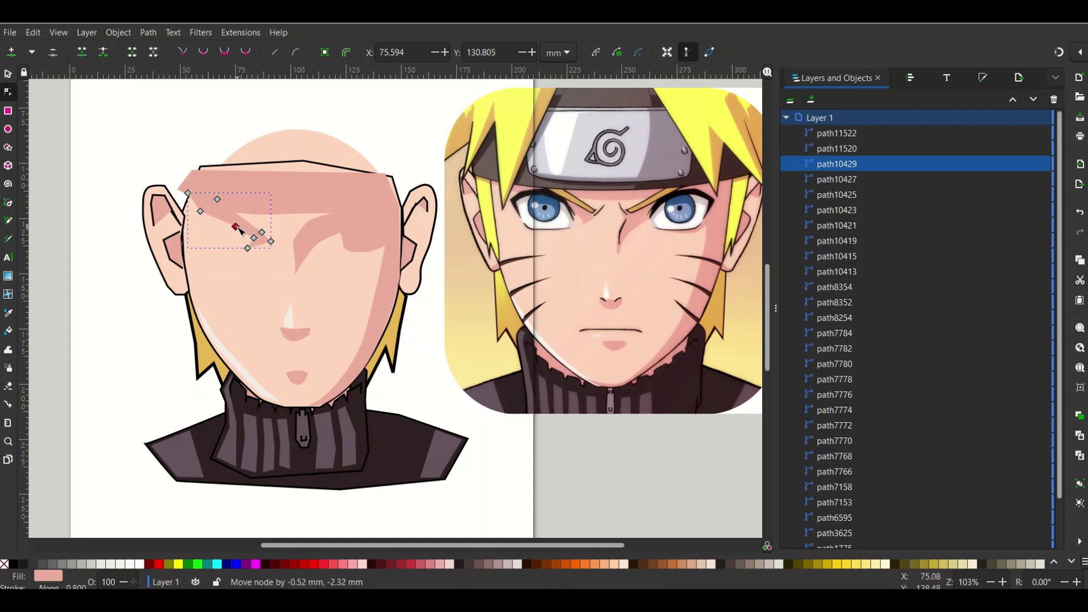
pyautogui.scroll(2, 368, 324)
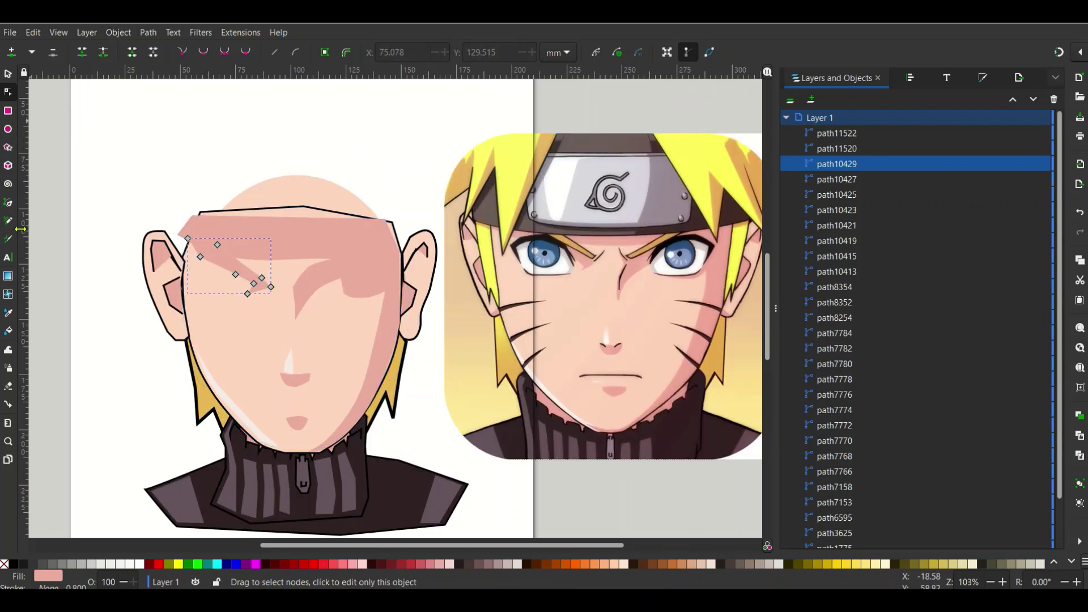
# Step: Restore the brow shading's pink fill, deselect it, and sample the reference hair's yellow
pyautogui.click(9, 312)
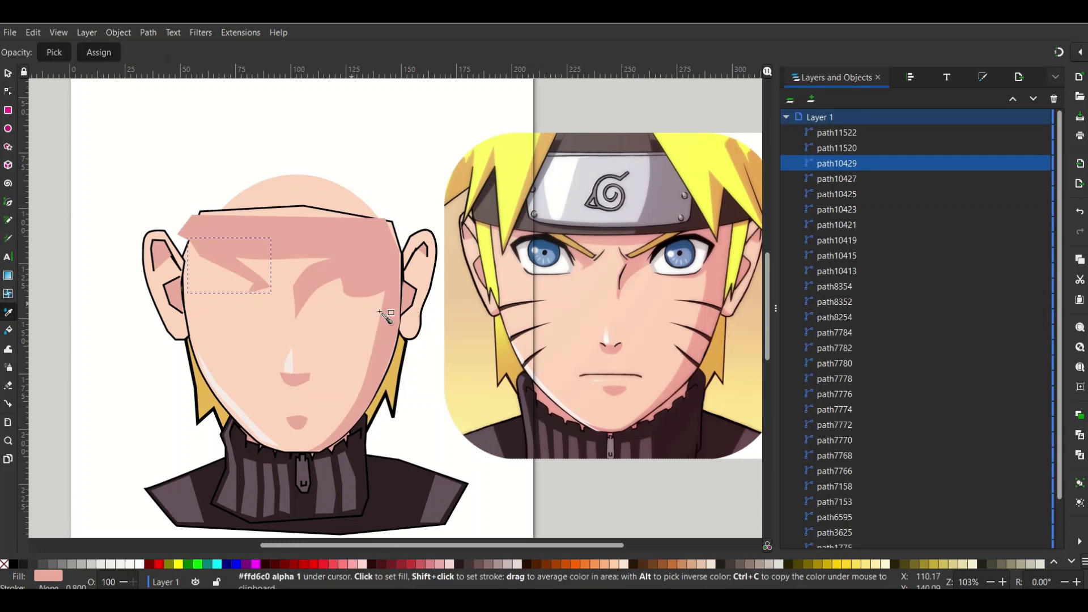
pyautogui.click(492, 258)
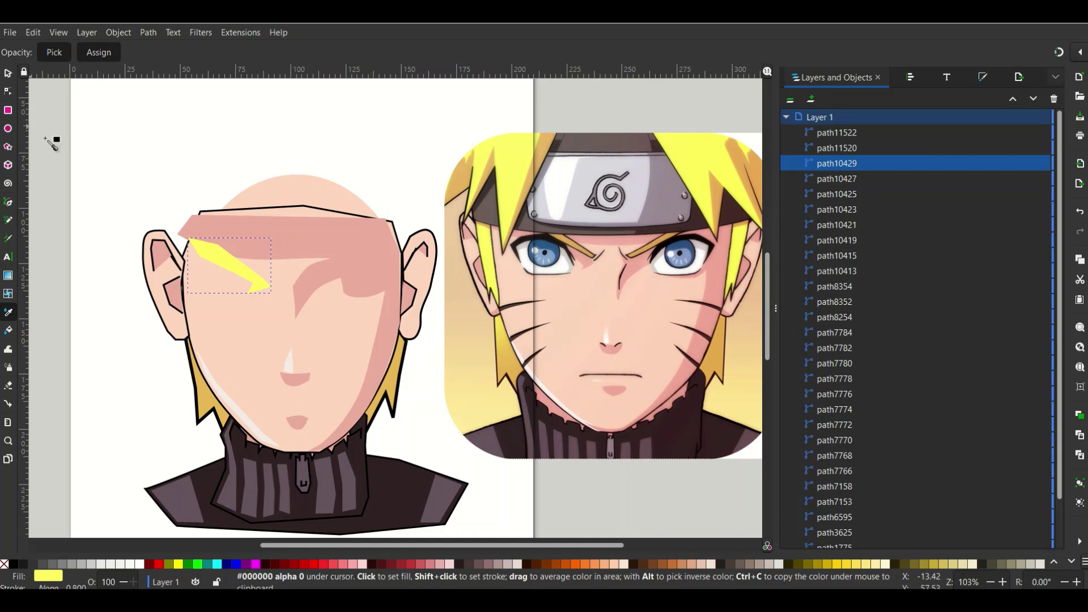
pyautogui.click(230, 223)
pyautogui.press('s')
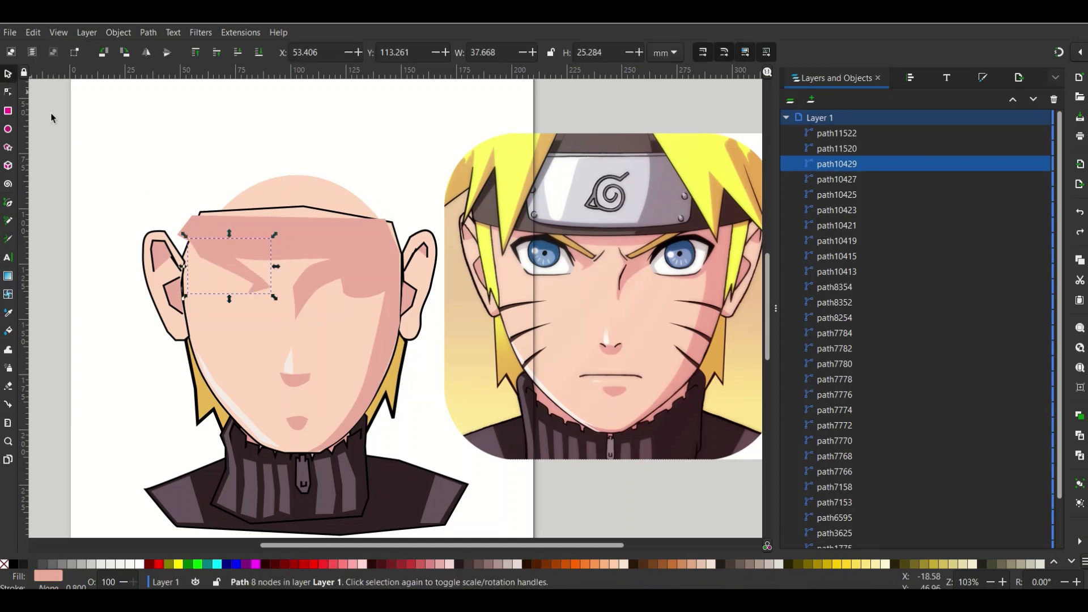
pyautogui.click(94, 132)
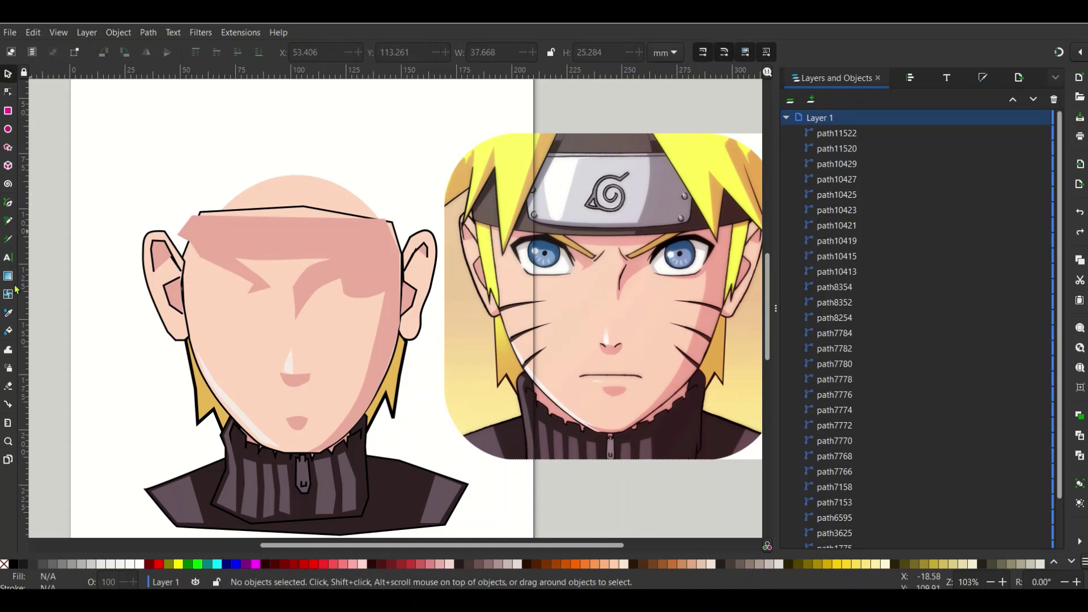
pyautogui.click(4, 311)
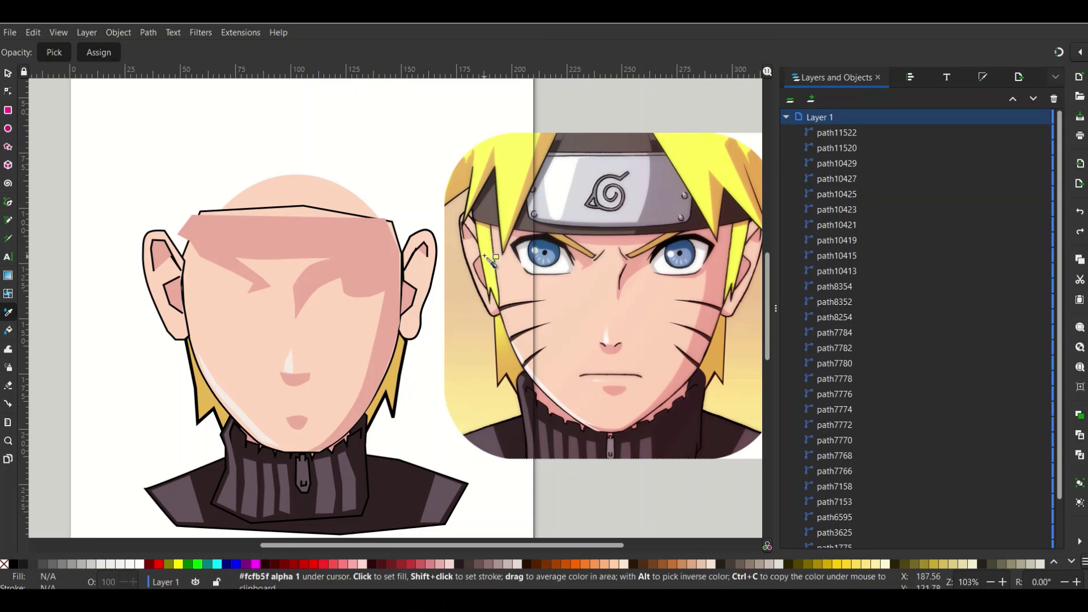
pyautogui.click(14, 564)
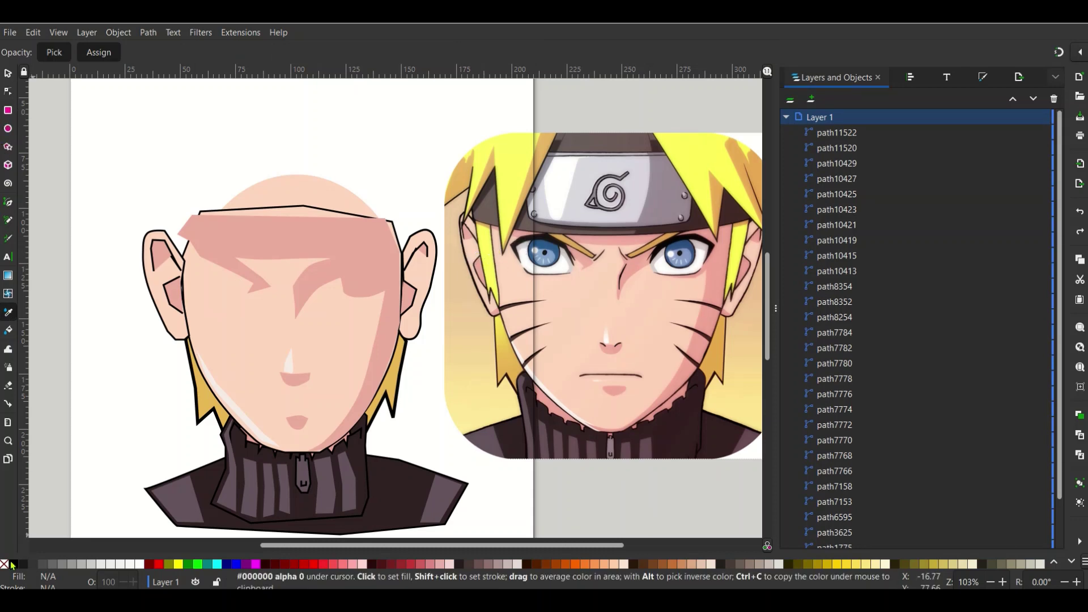
# Step: Draw a closed yellow hair lock down the left side of the face, in front of the ear
pyautogui.click(10, 204)
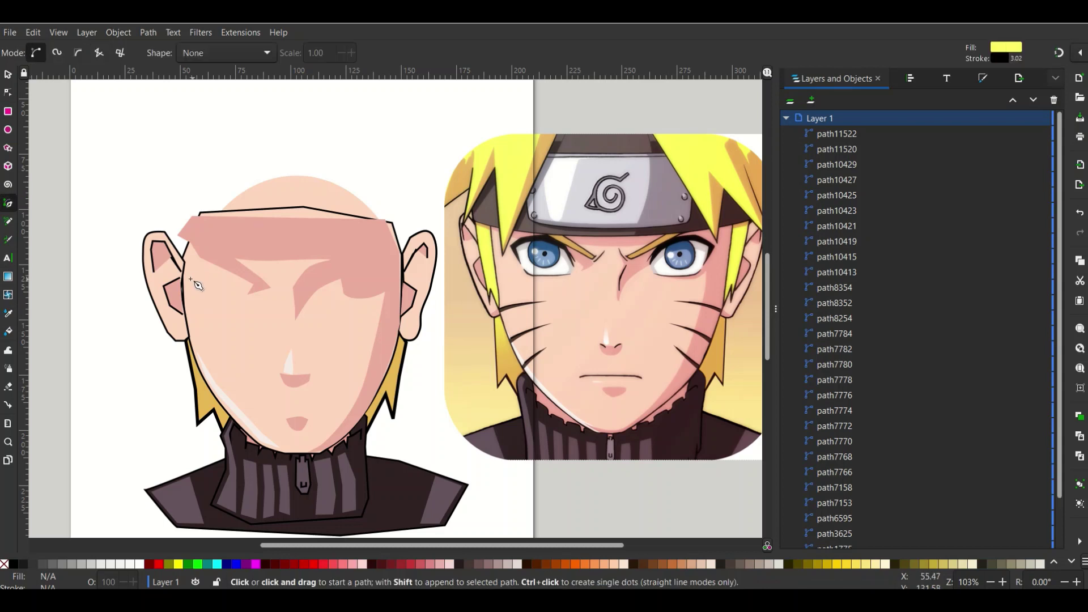
pyautogui.click(200, 242)
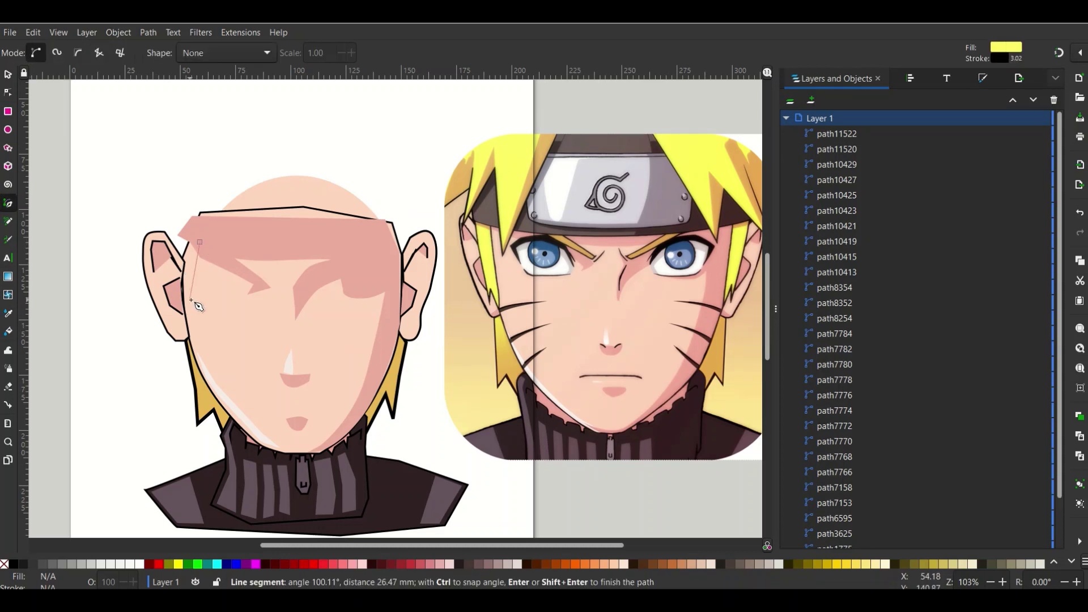
pyautogui.moveTo(196, 289); pyautogui.dragTo(196, 293)
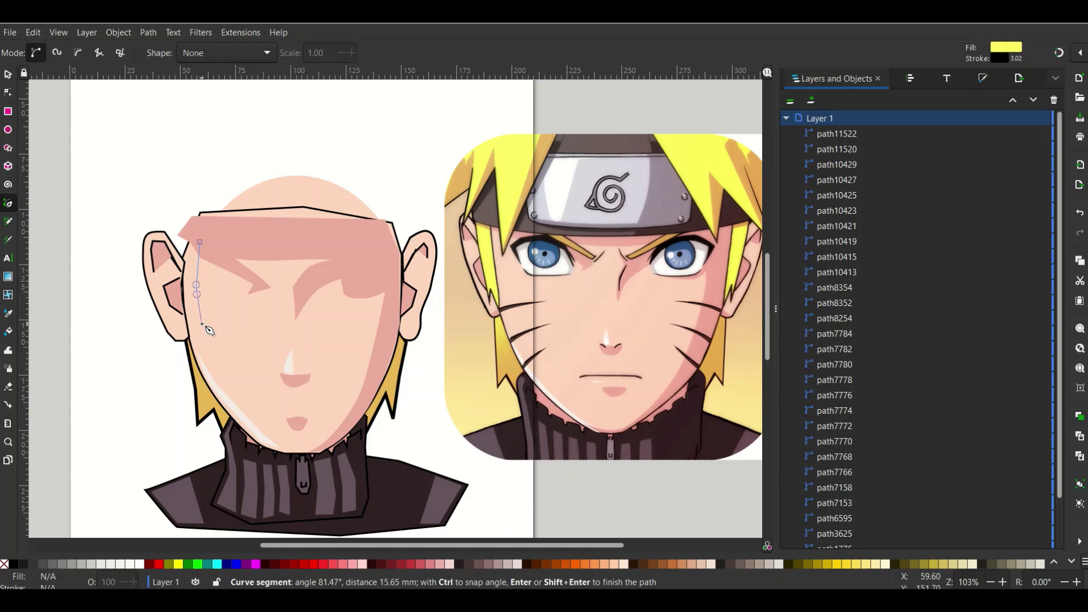
pyautogui.click(201, 326)
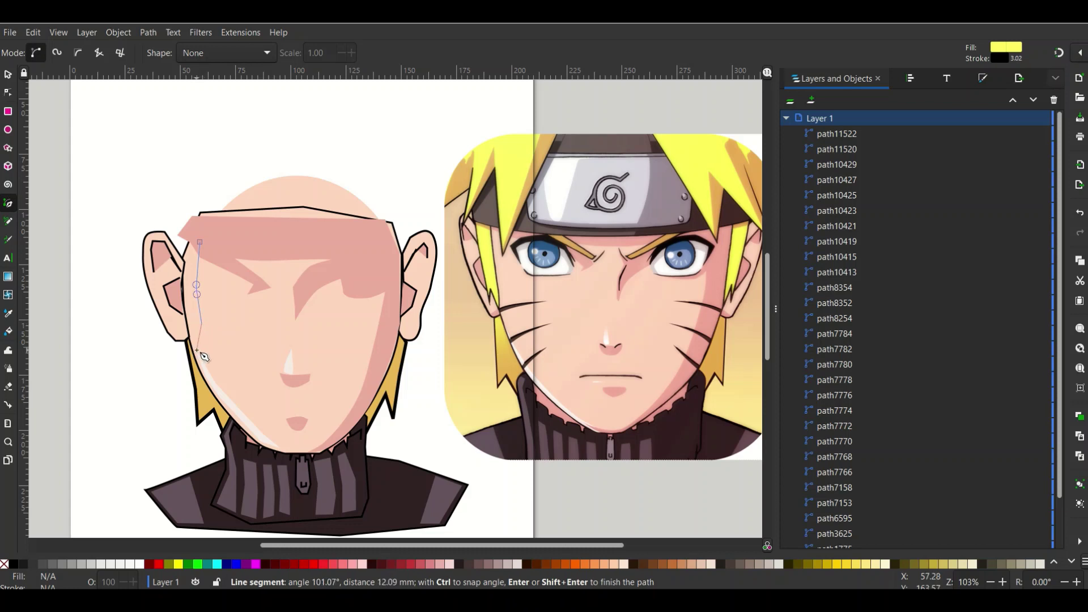
pyautogui.click(196, 350)
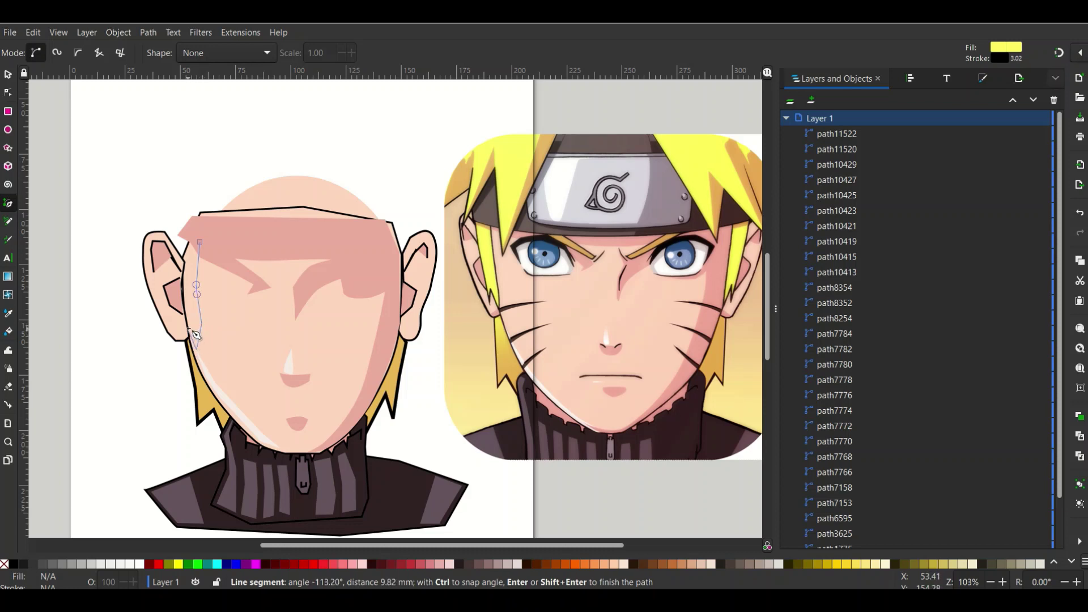
pyautogui.click(184, 324)
pyautogui.click(183, 268)
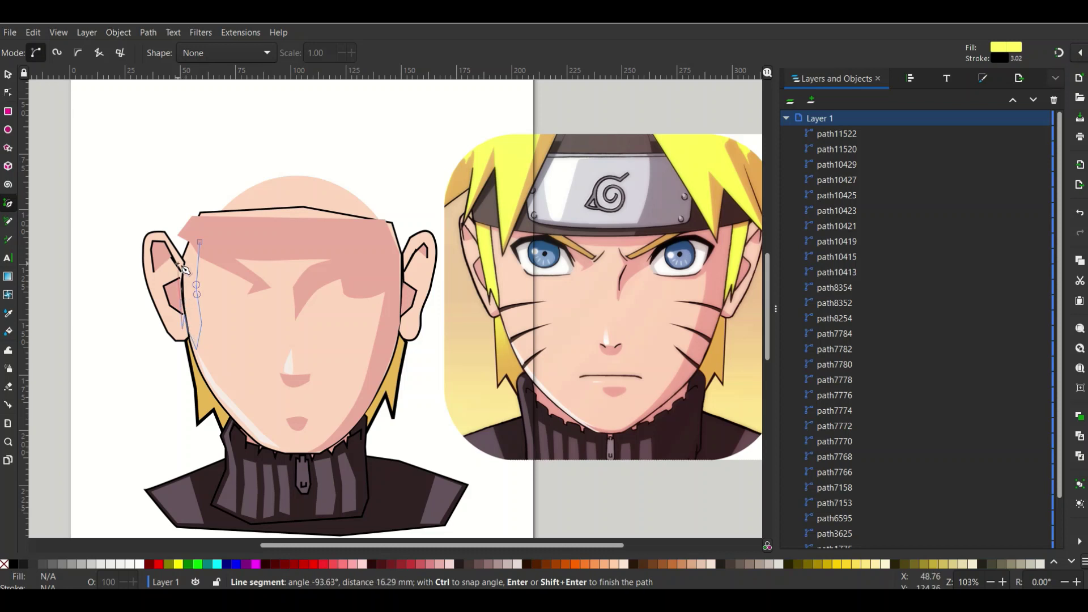
pyautogui.click(182, 230)
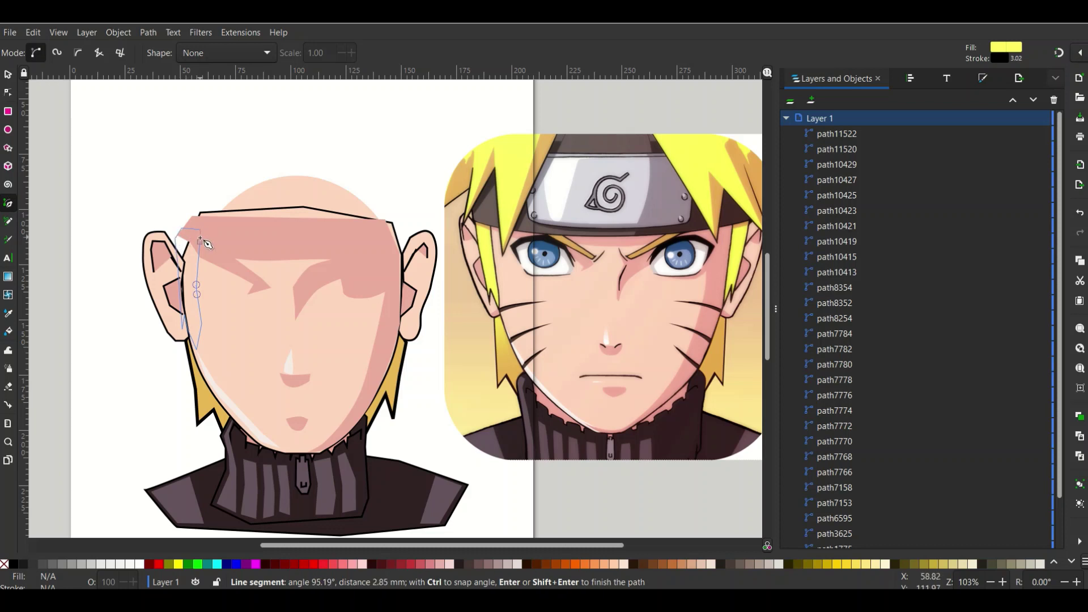
pyautogui.click(197, 229)
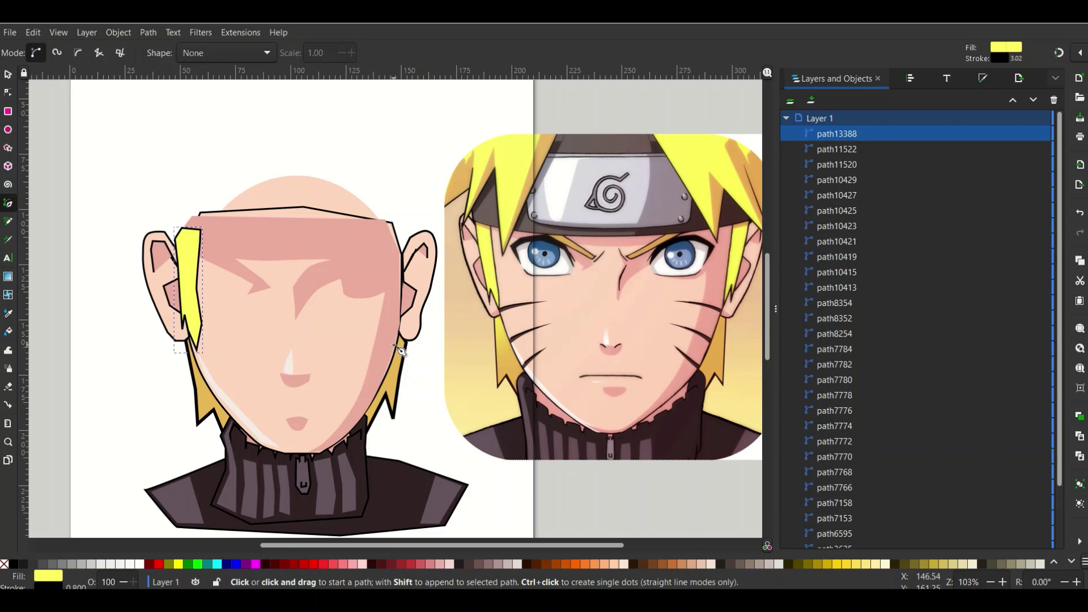
# Step: Draw a matching closed yellow hair lock beside the right ear
pyautogui.click(394, 344)
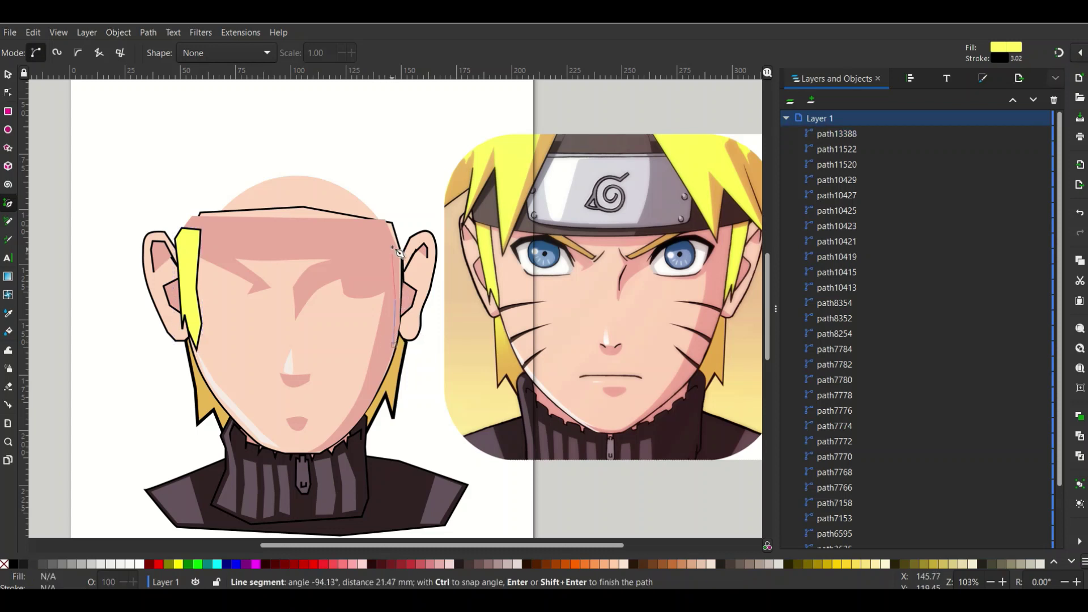
pyautogui.click(391, 232)
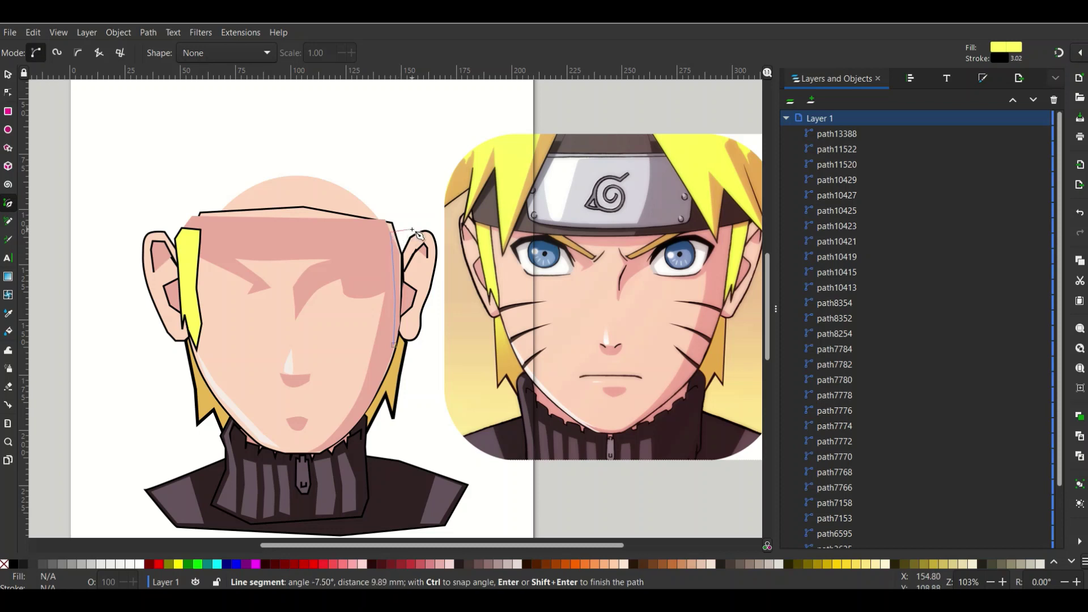
pyautogui.click(412, 230)
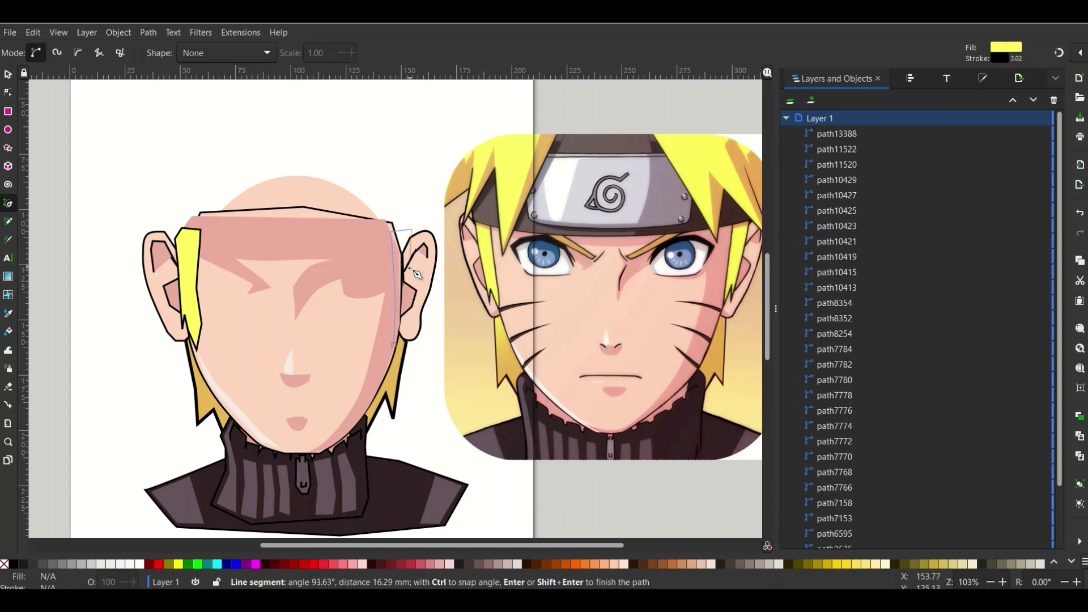
pyautogui.click(418, 298)
pyautogui.click(404, 342)
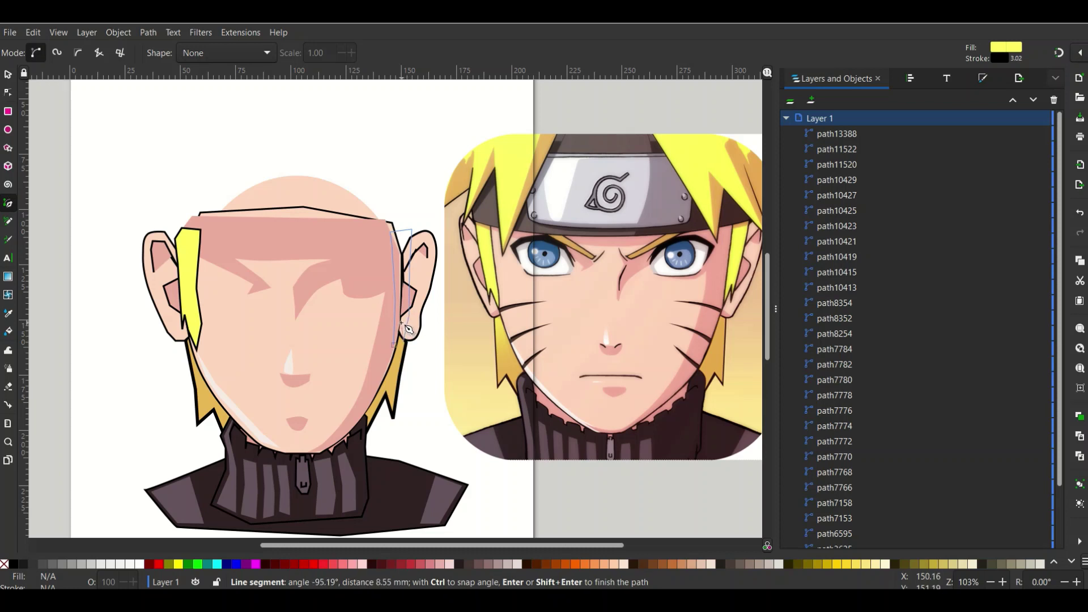
pyautogui.click(392, 343)
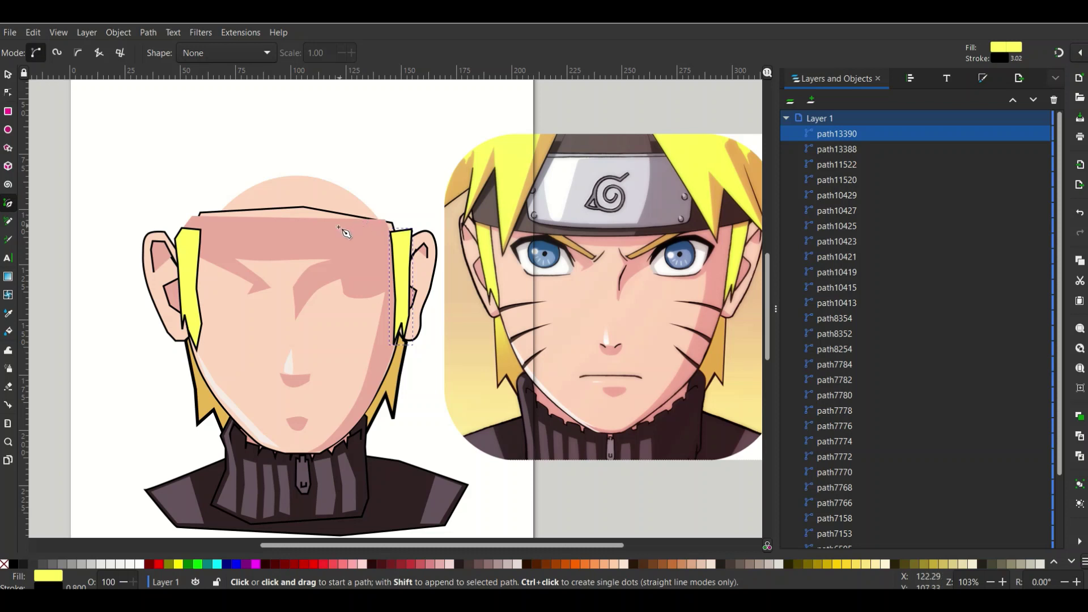
pyautogui.click(9, 77)
# Step: Move the reference portrait down and left so it sits beside the face
pyautogui.click(381, 177)
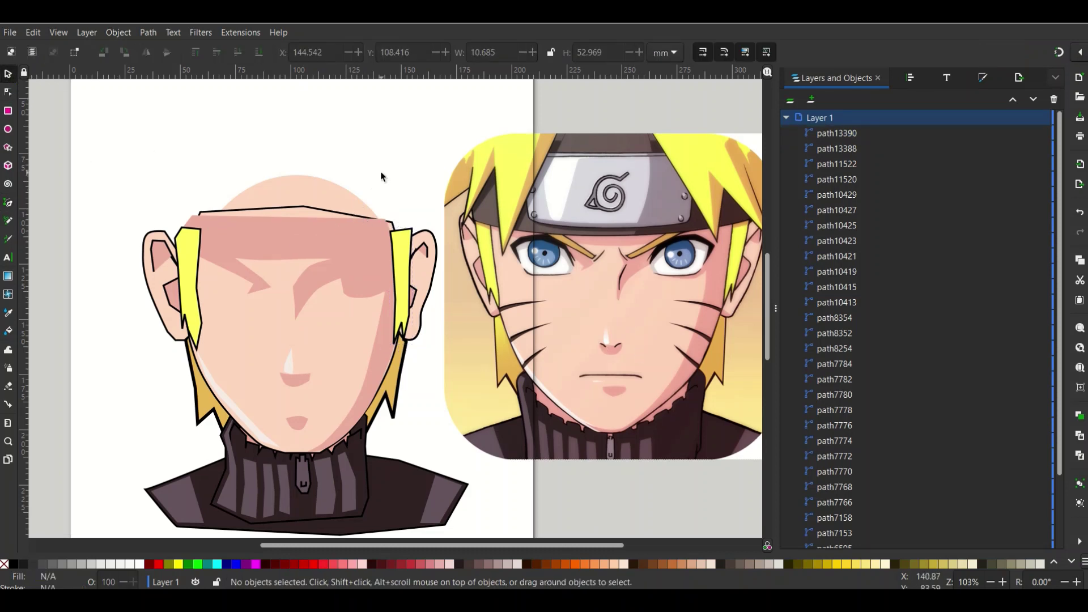
pyautogui.click(604, 280)
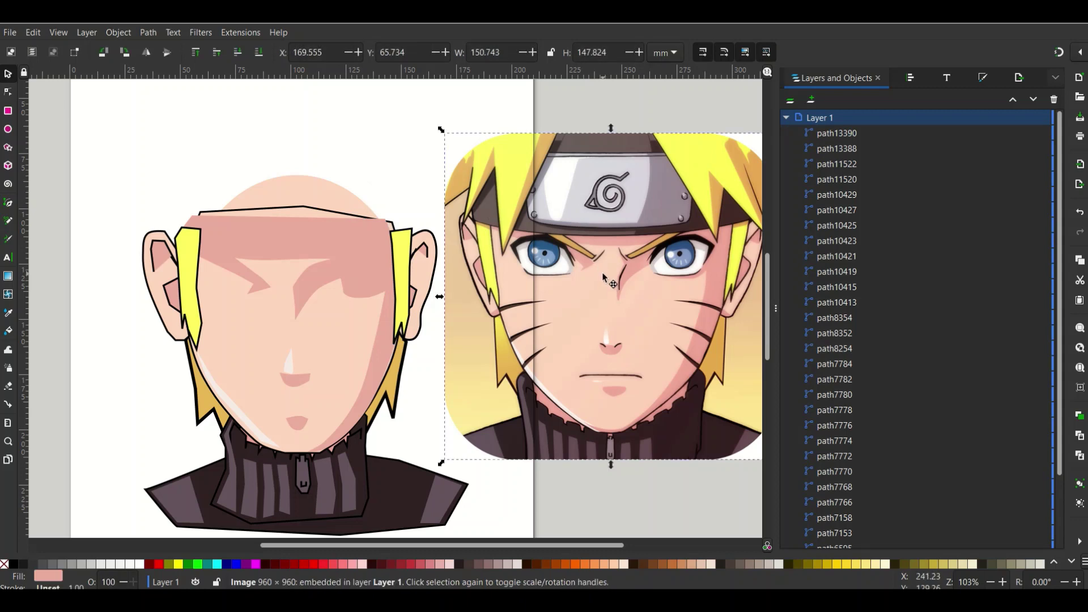
pyautogui.moveTo(607, 252)
pyautogui.mouseDown()
pyautogui.moveTo(536, 272)
pyautogui.moveTo(501, 348)
pyautogui.mouseUp()
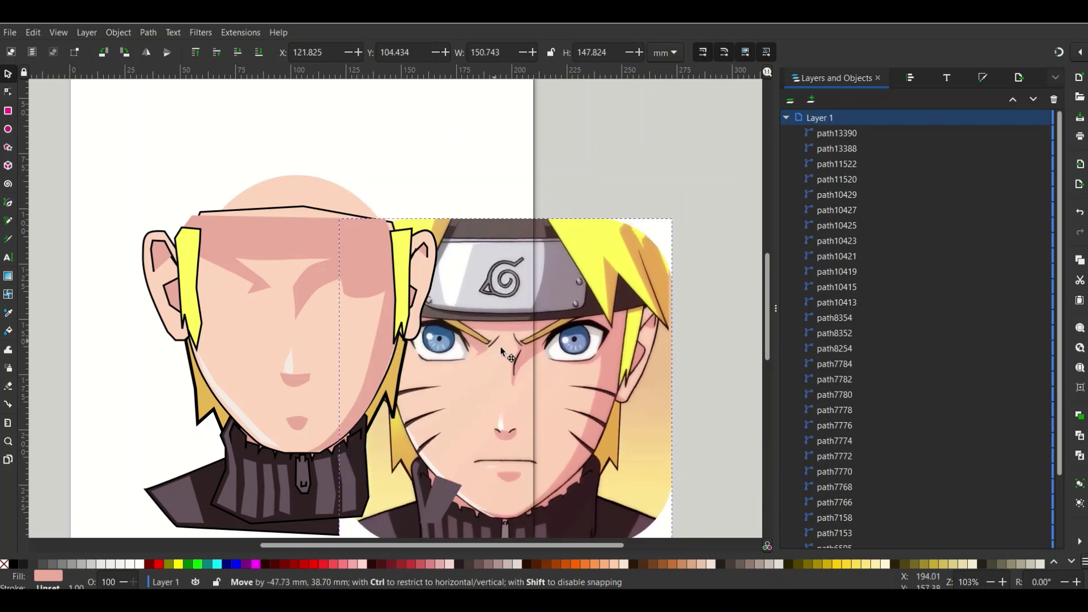
pyautogui.moveTo(501, 347); pyautogui.dragTo(505, 361)
# Step: Zoom in and sample the reference eye's blue as the current fill colour
pyautogui.keyDown('ctrl'); pyautogui.scroll(1, 301, 319); pyautogui.keyUp('ctrl')
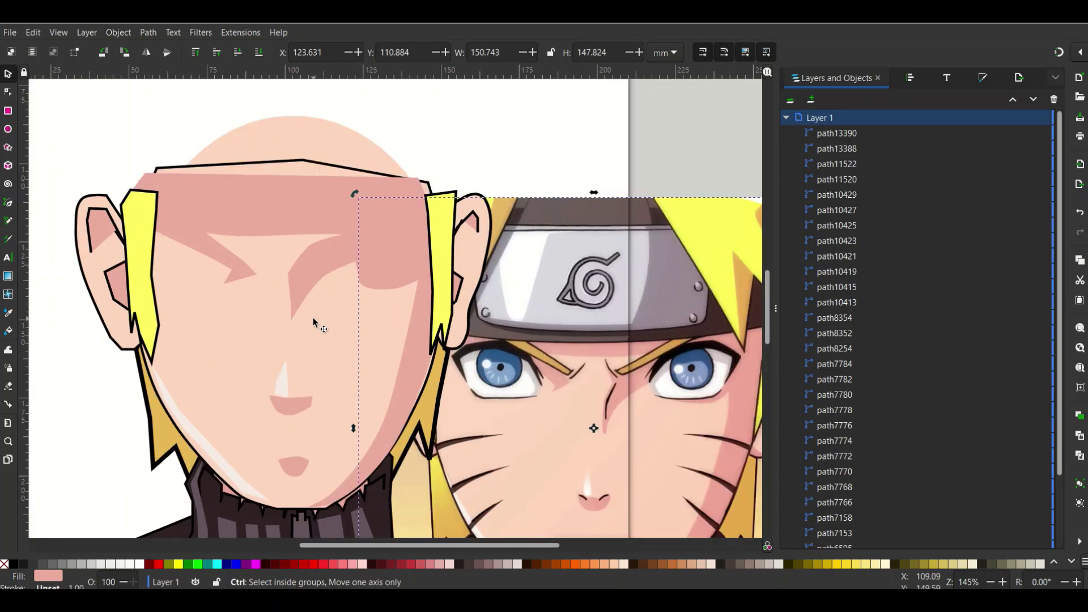
pyautogui.keyDown('ctrl'); pyautogui.scroll(1, 313, 321); pyautogui.keyUp('ctrl')
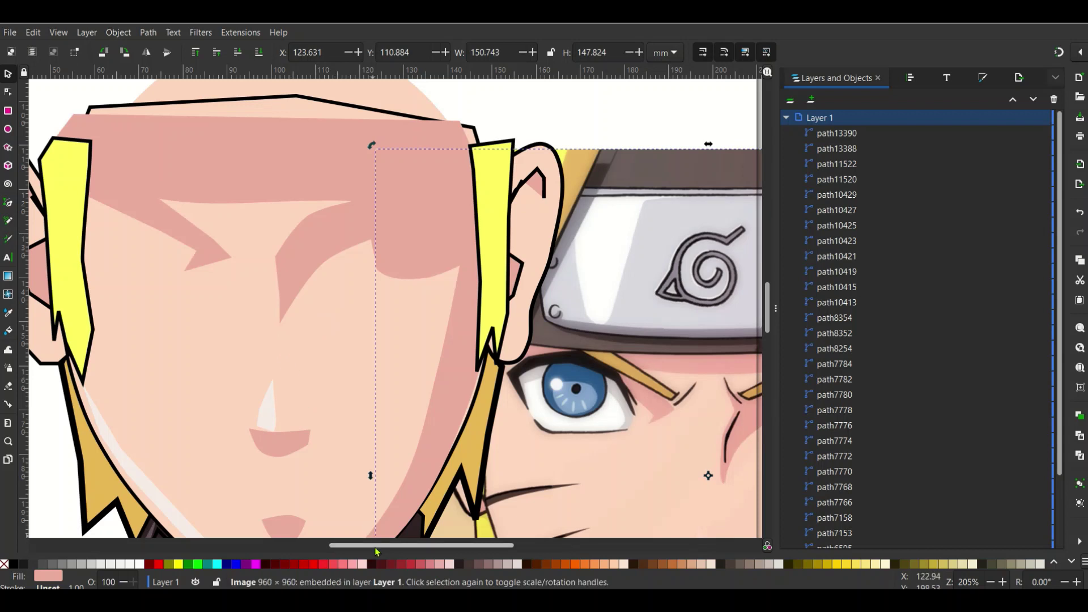
pyautogui.hscroll(-1, 377, 551)
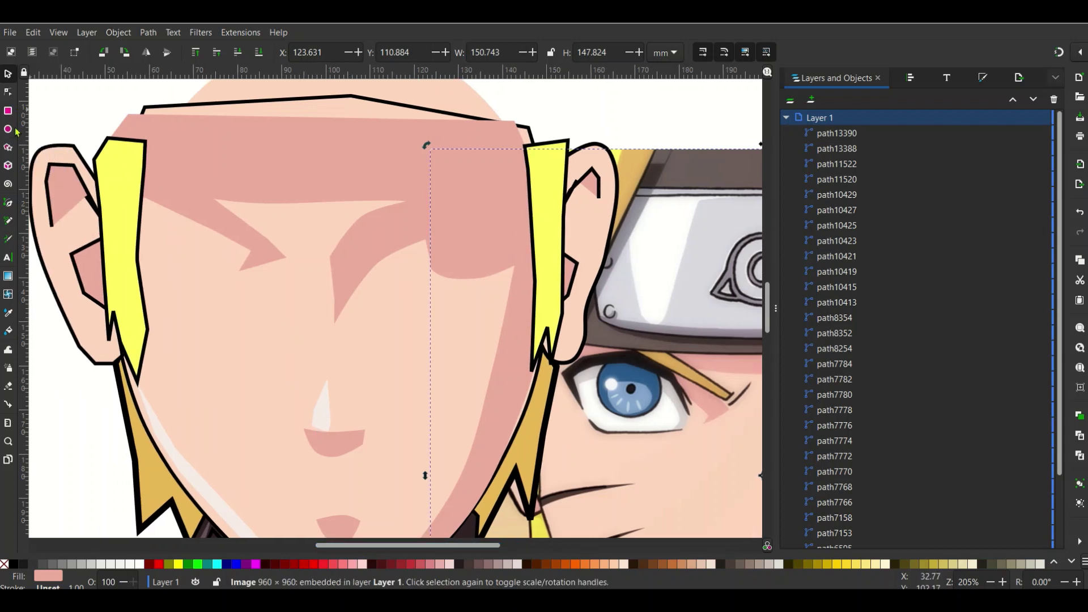
pyautogui.click(9, 313)
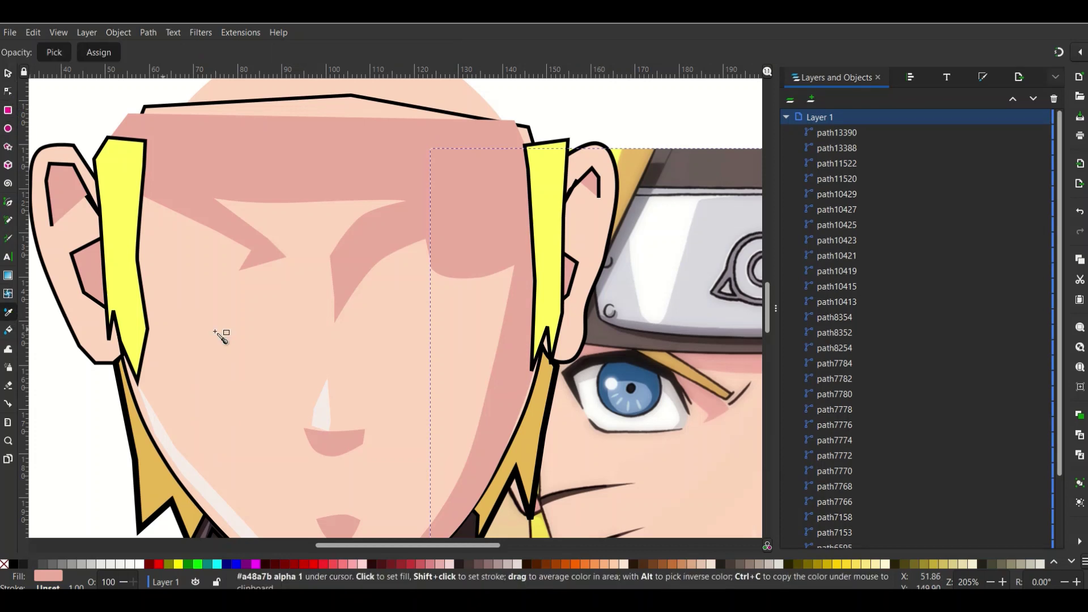
pyautogui.click(643, 380)
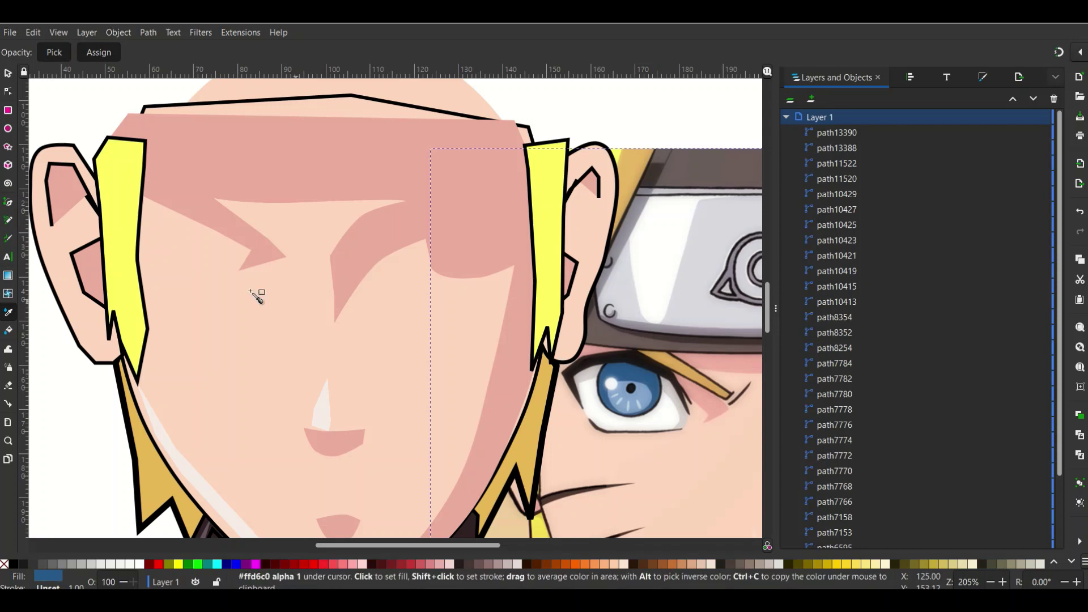
# Step: Draw a blue circle over the face's left eye area and adjust its size
pyautogui.click(7, 129)
pyautogui.moveTo(184, 212)
pyautogui.mouseDown()
pyautogui.moveTo(268, 282)
pyautogui.moveTo(242, 265)
pyautogui.mouseUp()
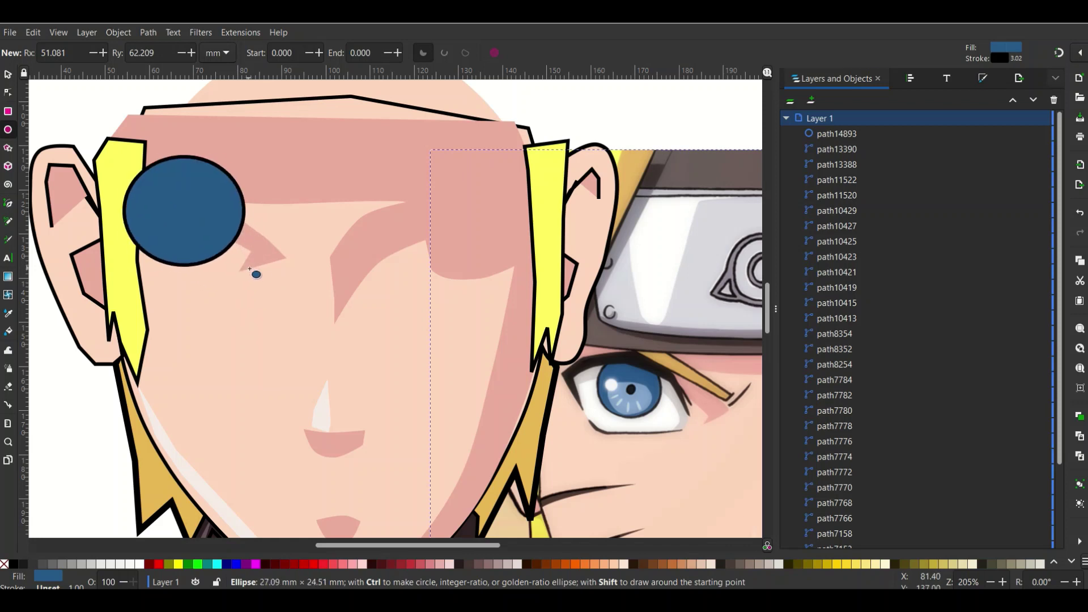
pyautogui.moveTo(242, 264)
pyautogui.mouseDown()
pyautogui.moveTo(216, 238)
pyautogui.moveTo(202, 242)
pyautogui.mouseUp()
# Step: Reshape the pink brow shadow by dragging its tip nodes further right
pyautogui.click(8, 74)
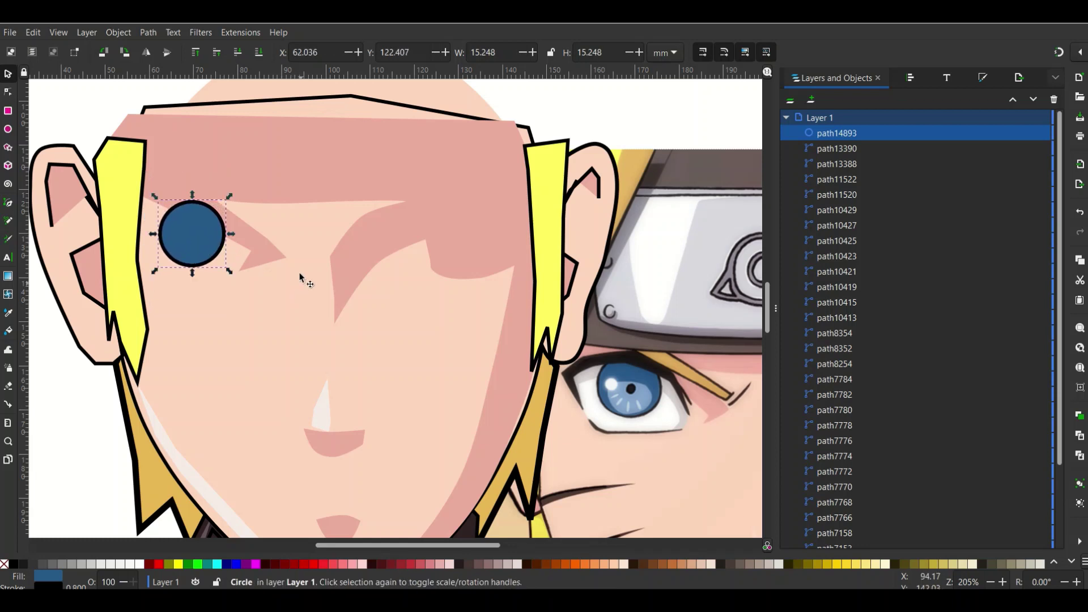
pyautogui.click(280, 251)
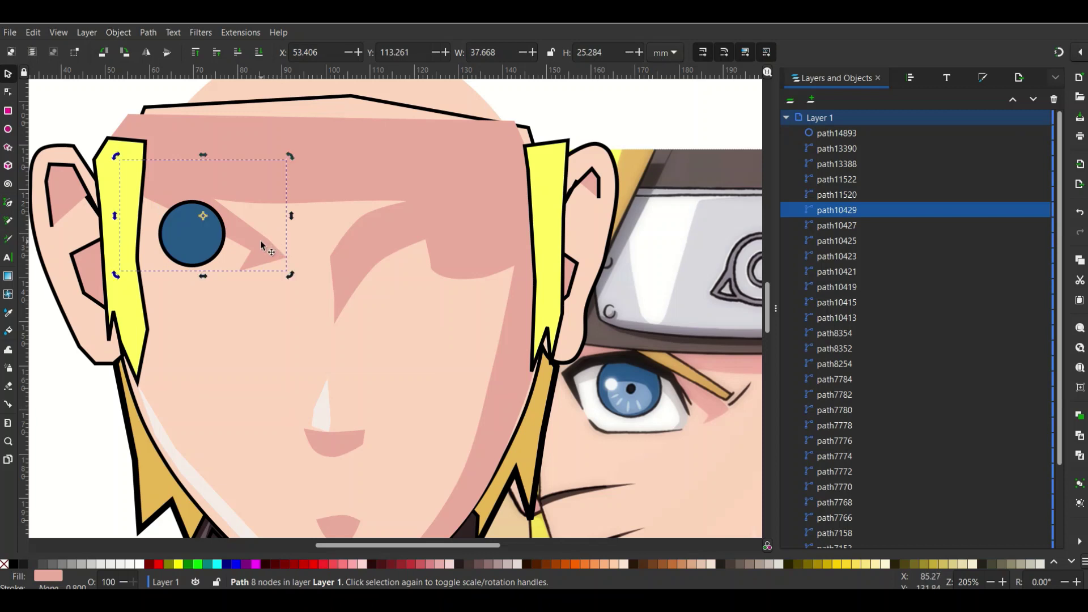
pyautogui.doubleClick(261, 240)
pyautogui.moveTo(269, 240); pyautogui.dragTo(302, 259)
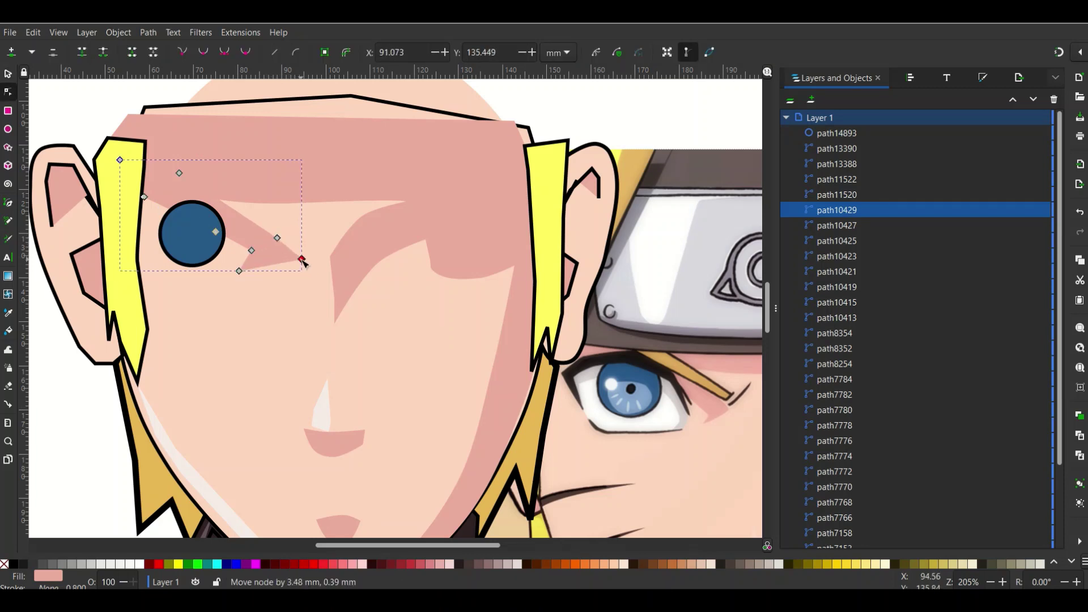
pyautogui.click(239, 271)
pyautogui.moveTo(239, 272)
pyautogui.mouseDown()
pyautogui.moveTo(260, 273)
pyautogui.moveTo(273, 251)
pyautogui.moveTo(272, 263)
pyautogui.mouseUp()
pyautogui.click(192, 243)
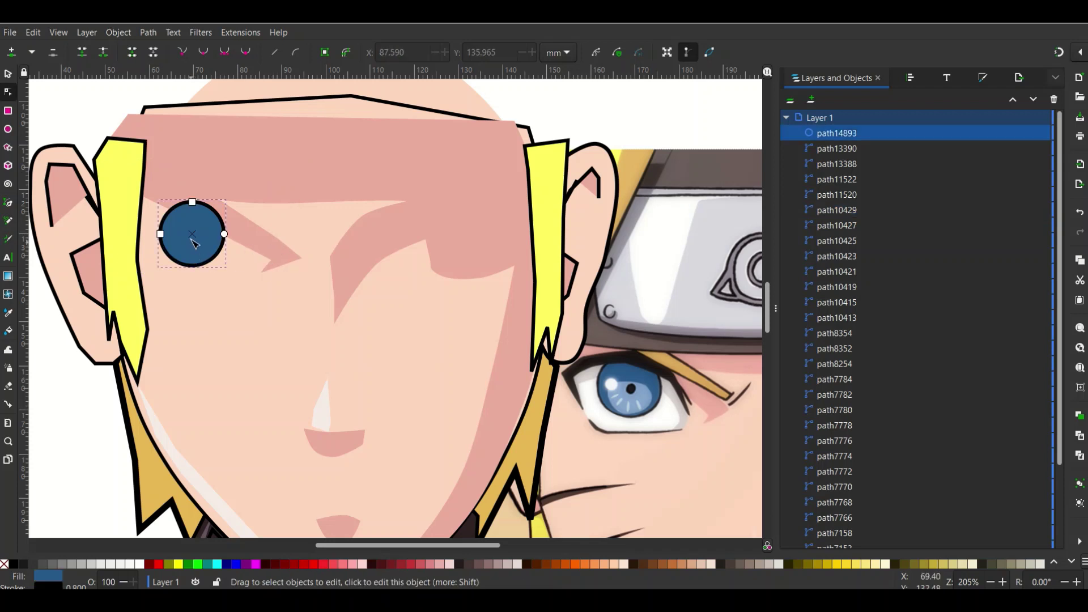
pyautogui.press('Escape')
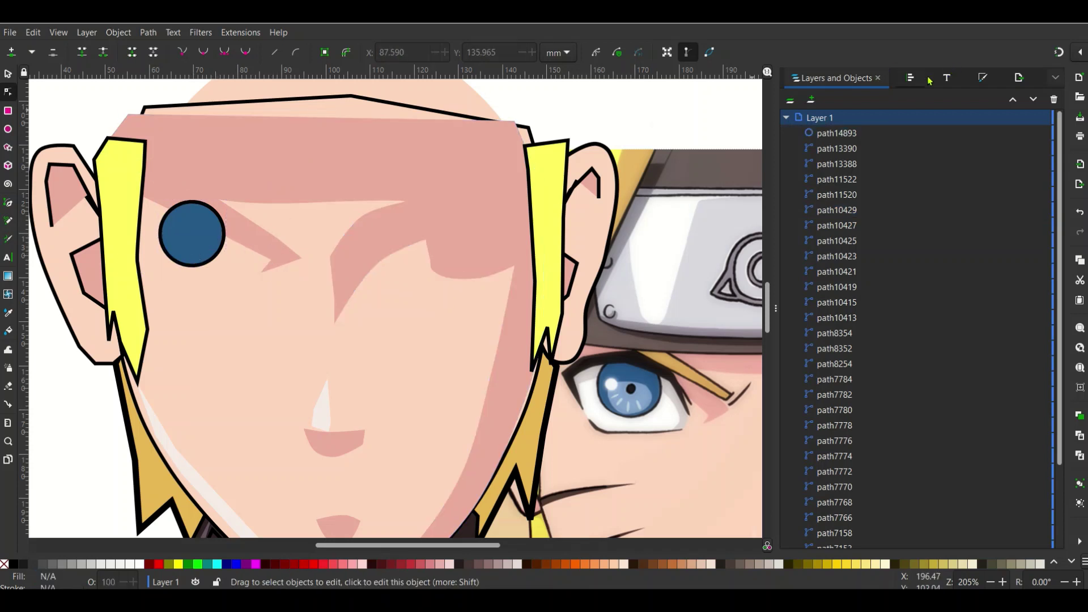
# Step: Give the eye circle a 0.300 mm stroke width in Fill and Stroke
pyautogui.click(982, 76)
pyautogui.click(869, 100)
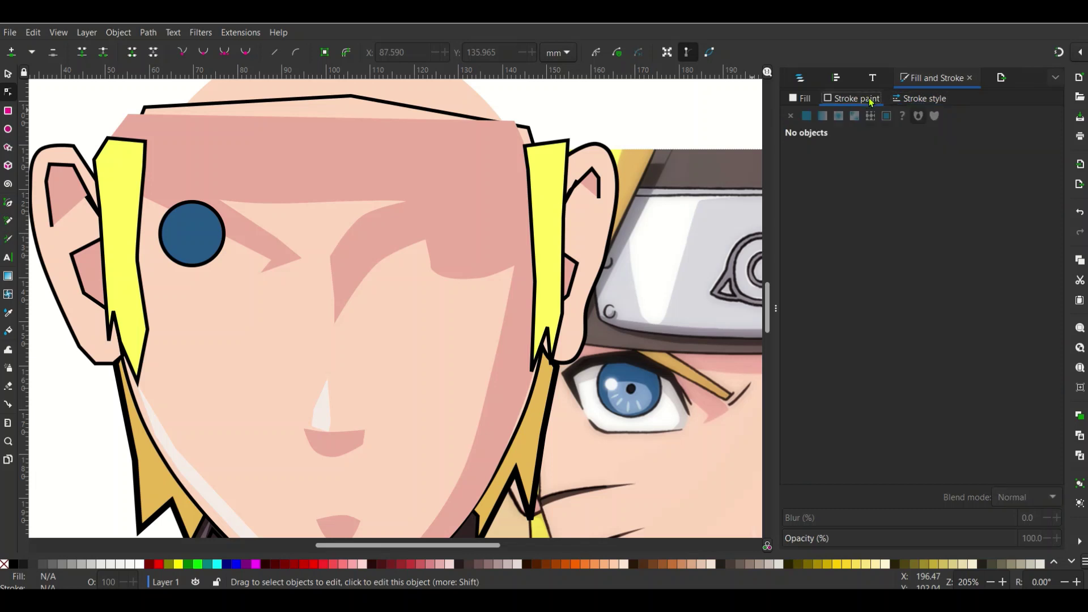
pyautogui.click(911, 99)
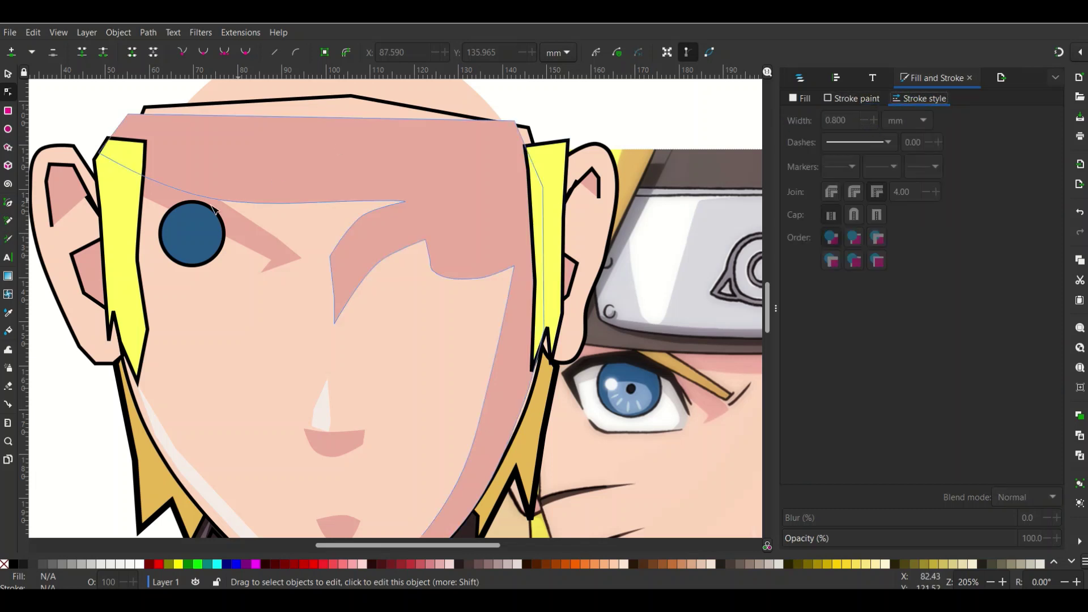
pyautogui.click(180, 235)
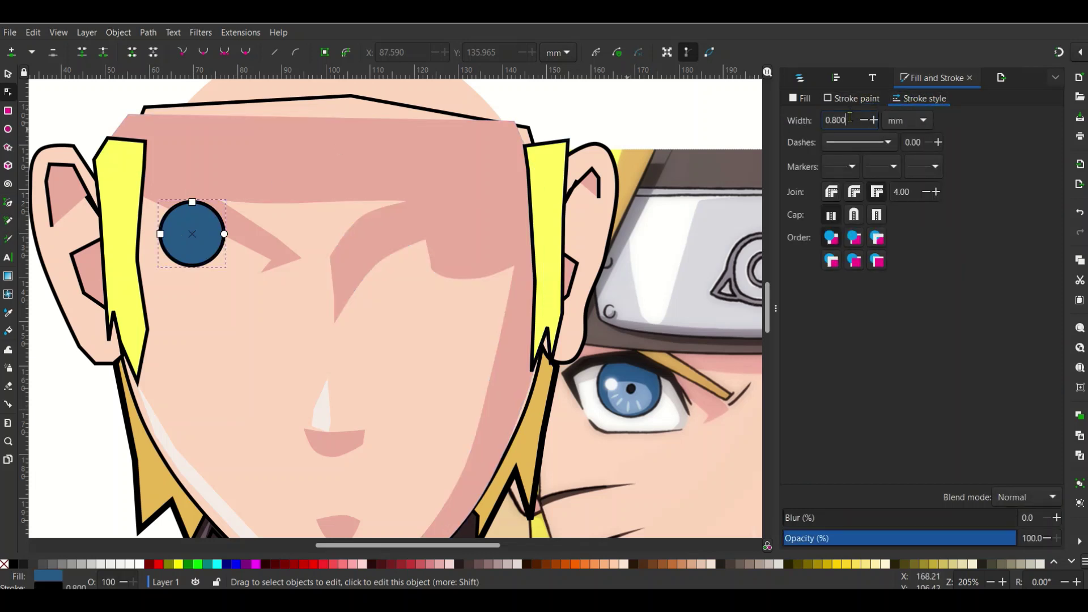
pyautogui.doubleClick(847, 120)
pyautogui.write('0.5')
pyautogui.press('Return')
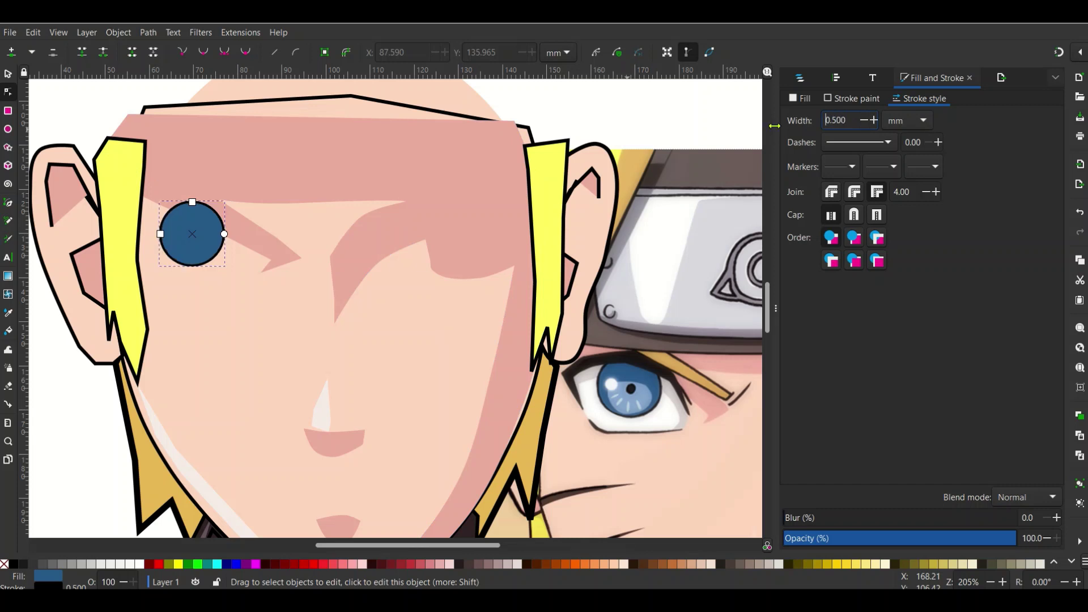
pyautogui.moveTo(853, 116); pyautogui.dragTo(787, 124)
pyautogui.write('0.3')
pyautogui.press('Return')
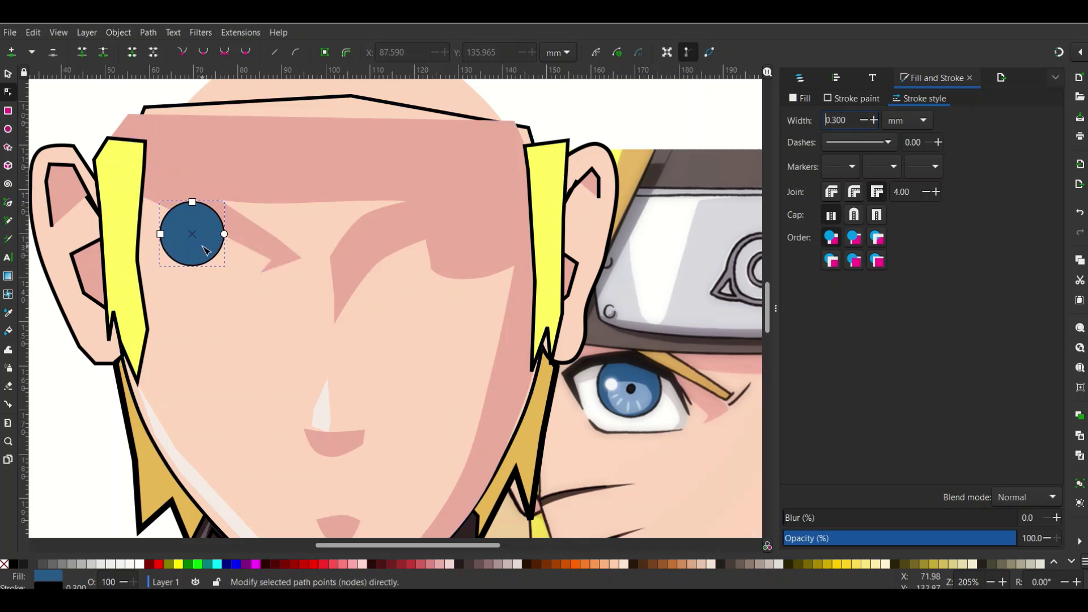
pyautogui.press('Escape')
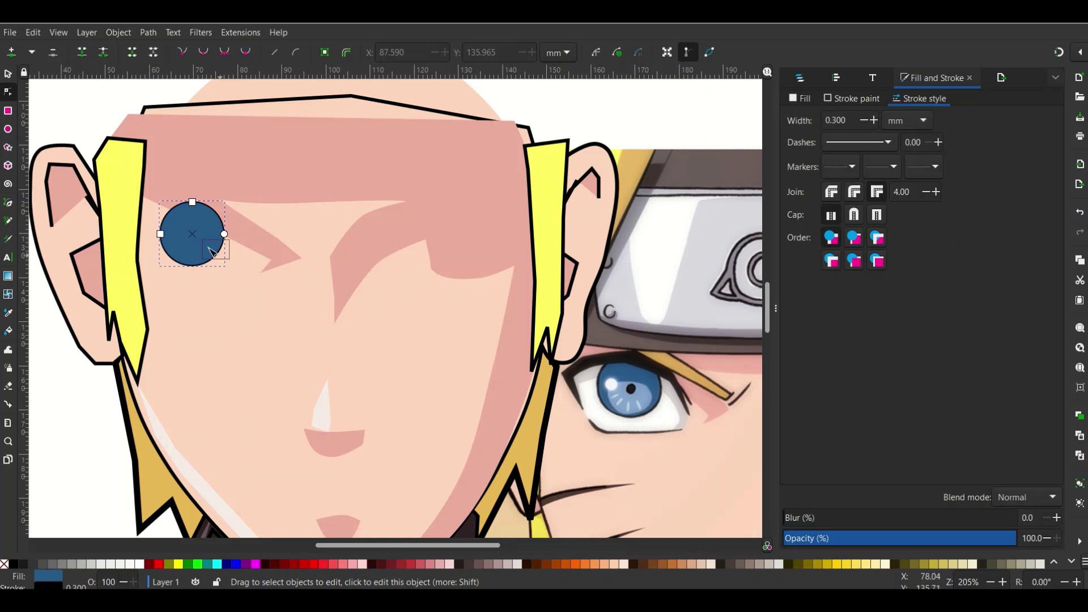
# Step: Nudge the eye circle slightly and refill it with the reference iris's lighter blue
pyautogui.click(8, 76)
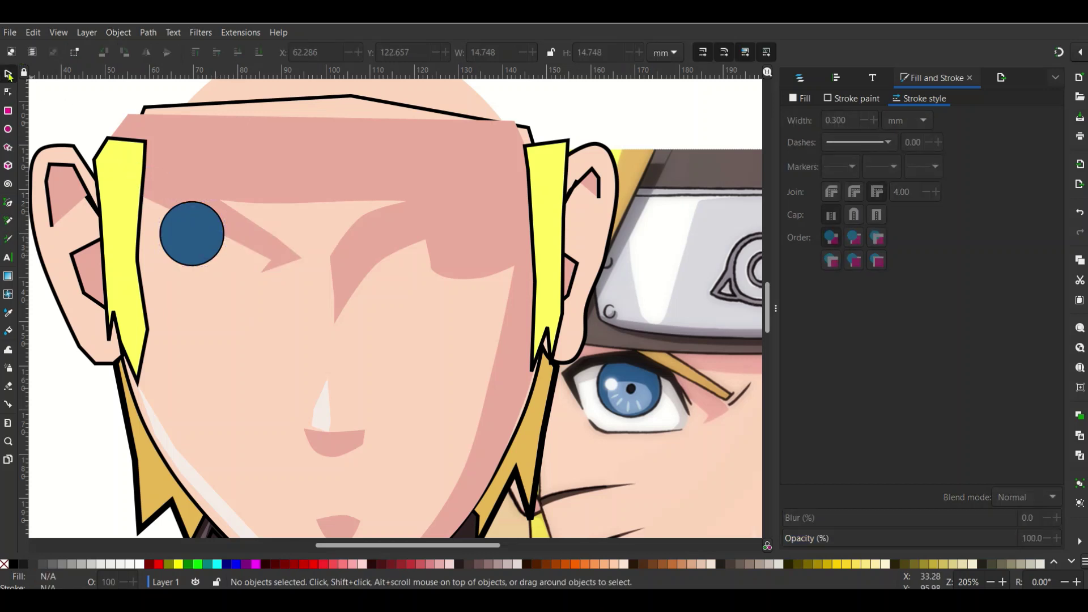
pyautogui.click(211, 247)
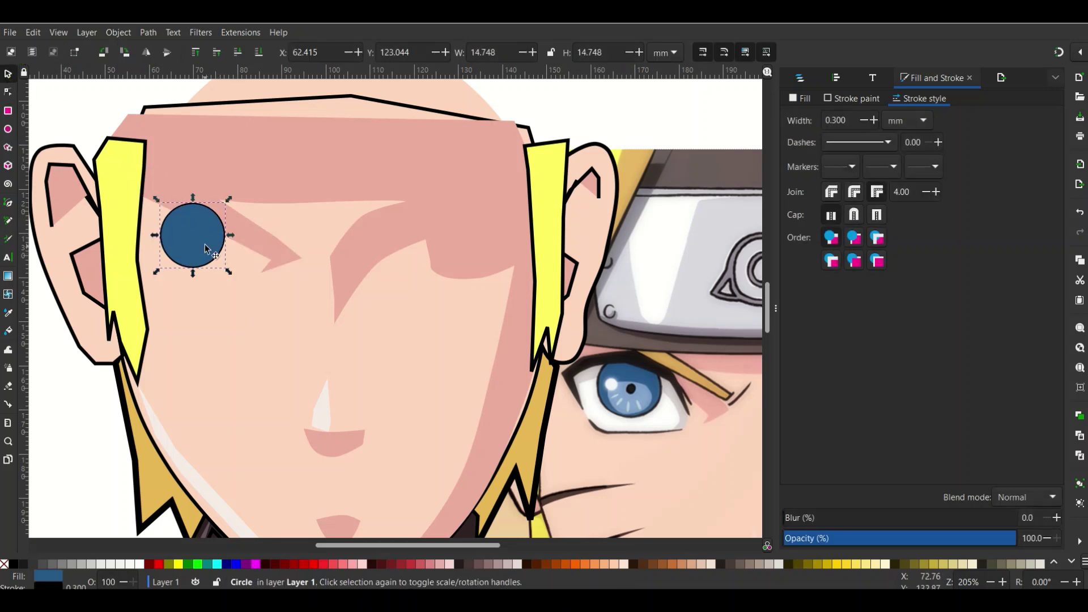
pyautogui.moveTo(211, 247)
pyautogui.mouseDown()
pyautogui.moveTo(232, 262)
pyautogui.moveTo(222, 247)
pyautogui.mouseUp()
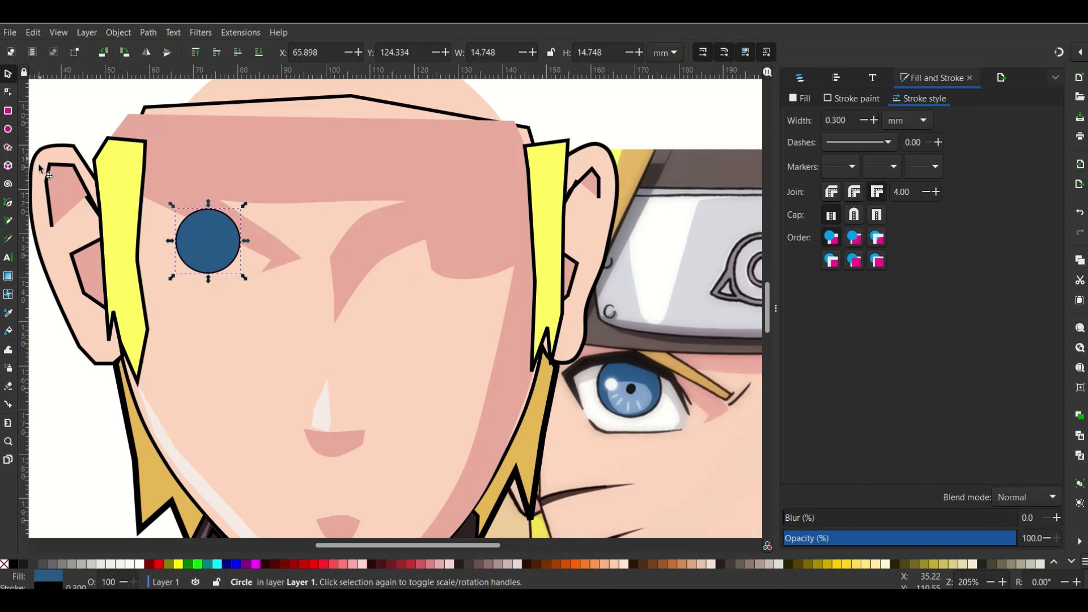
pyautogui.click(8, 312)
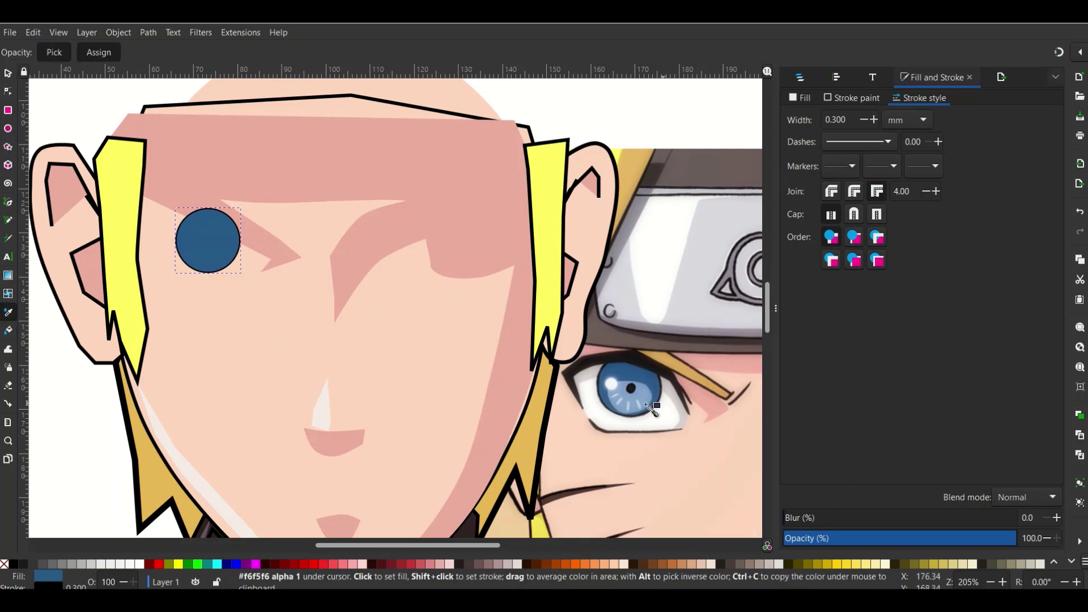
pyautogui.click(680, 375)
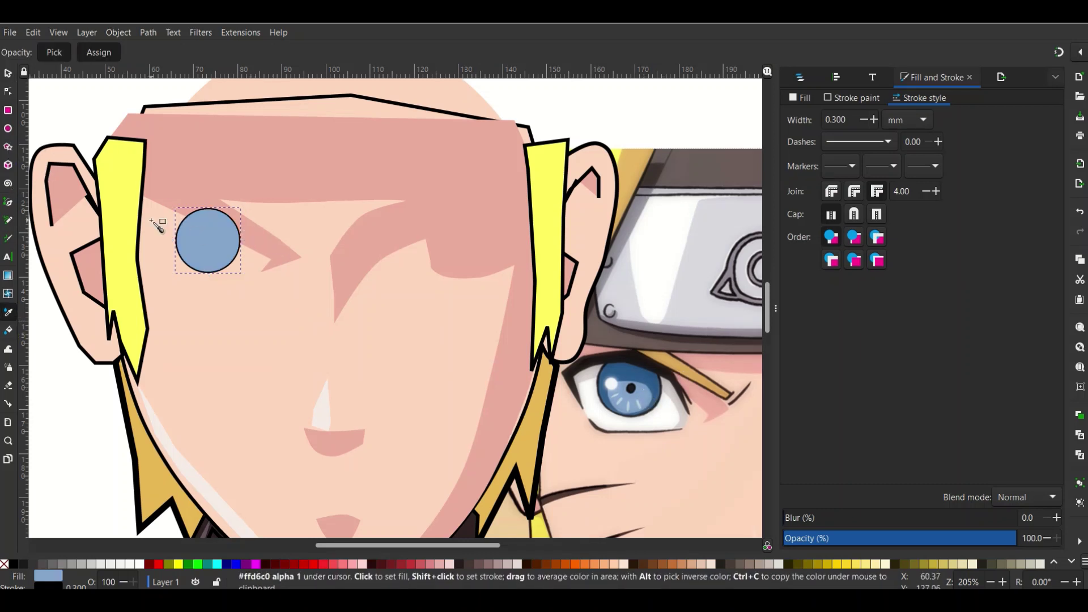
pyautogui.click(9, 204)
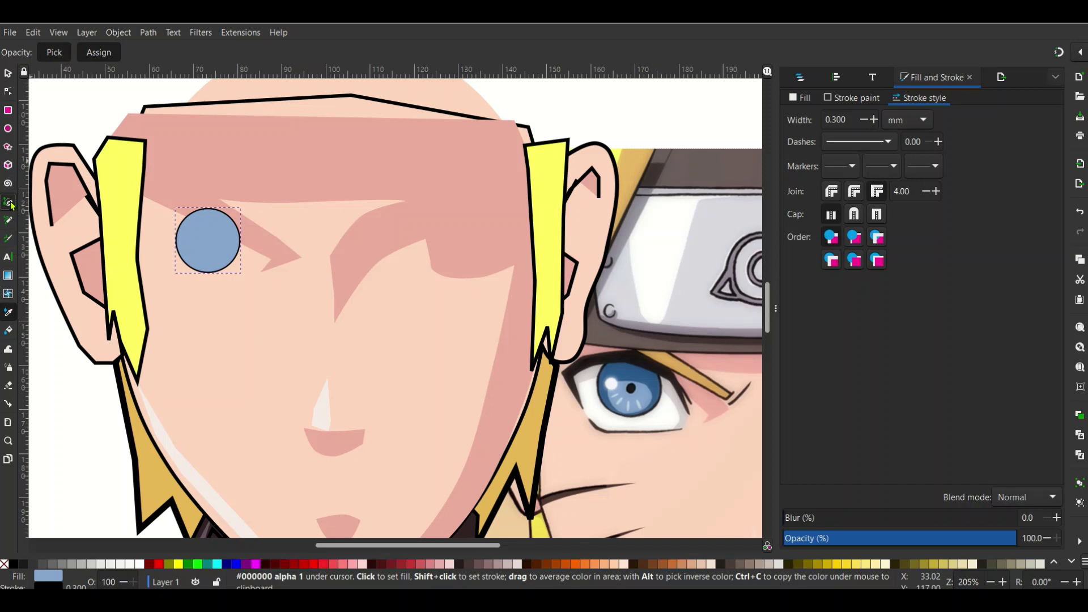
# Step: Draw a closed inner shape inside the eye circle and remove its outline
pyautogui.click(193, 238)
pyautogui.click(213, 234)
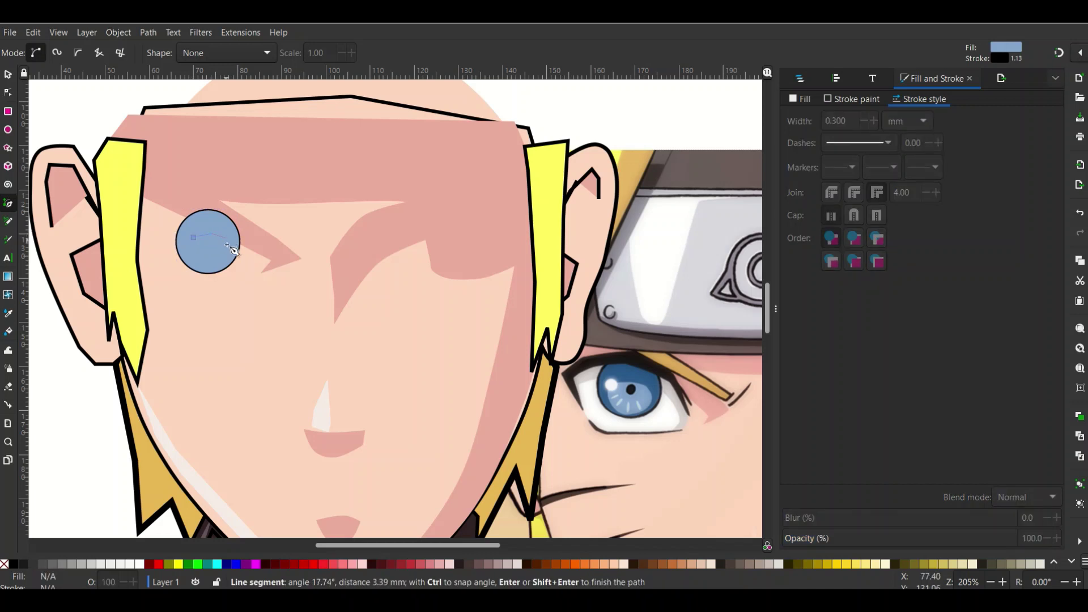
pyautogui.click(229, 255)
pyautogui.click(206, 264)
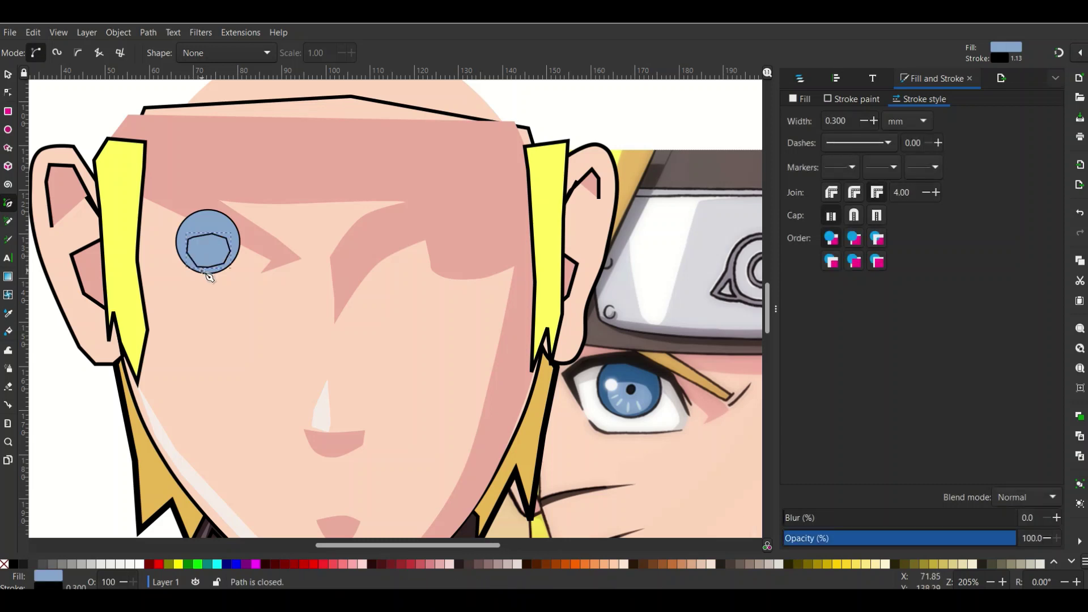
pyautogui.press('Return')
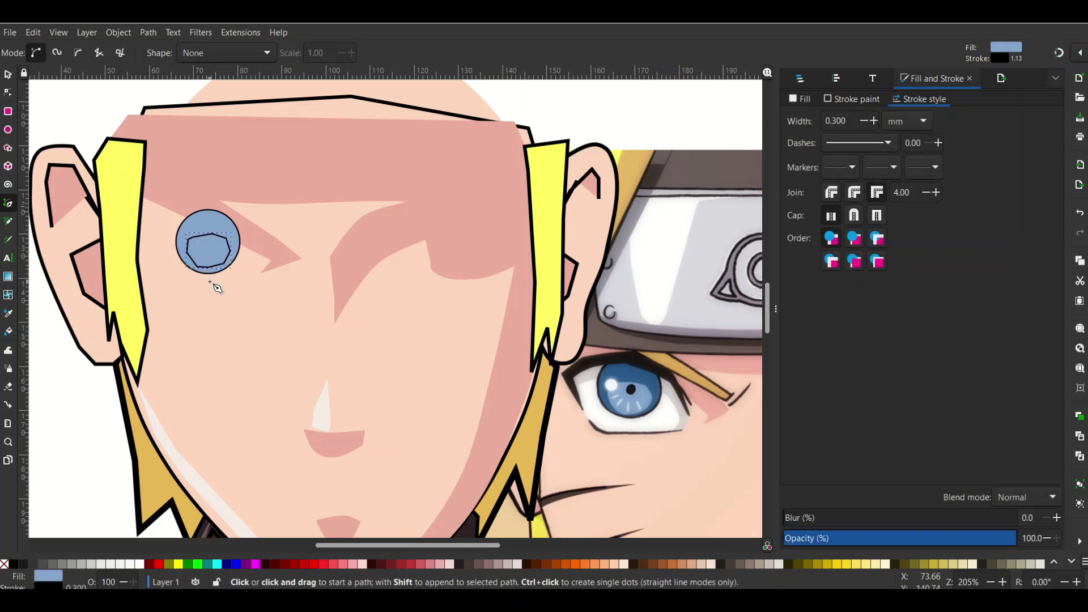
pyautogui.keyDown('shift'); pyautogui.click(4, 563); pyautogui.keyUp('shift')
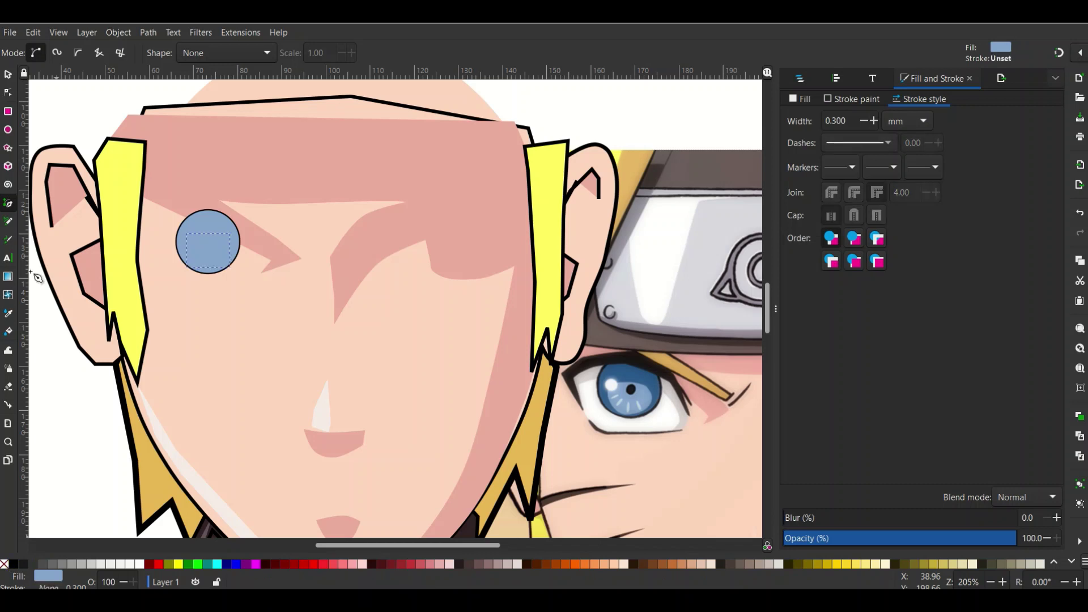
# Step: Fill the eye circle with the reference eye's dark blue, then select the inner shape
pyautogui.click(8, 315)
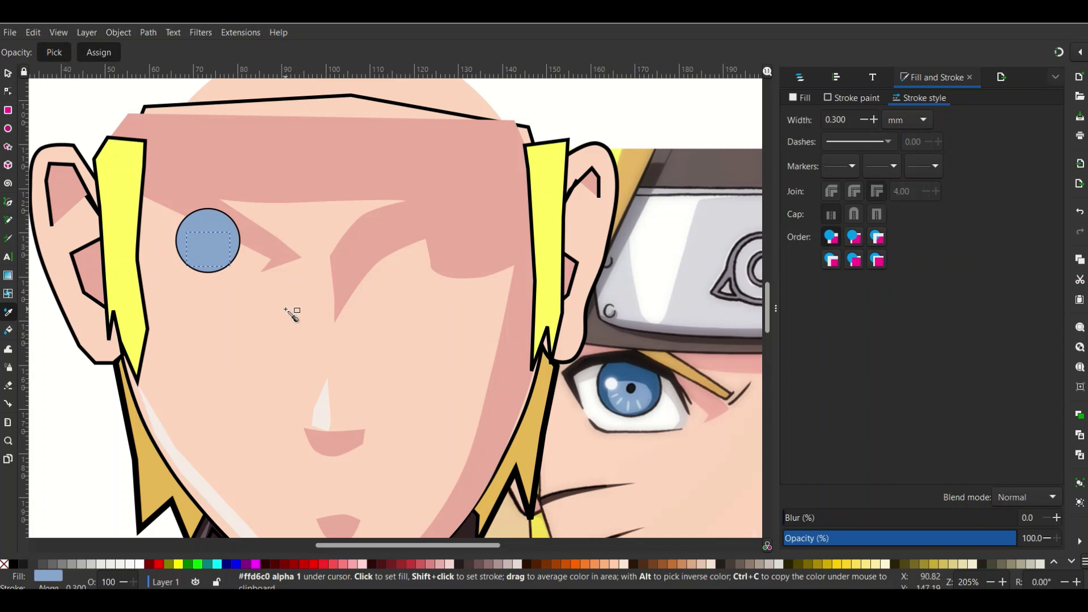
pyautogui.click(8, 73)
pyautogui.click(230, 235)
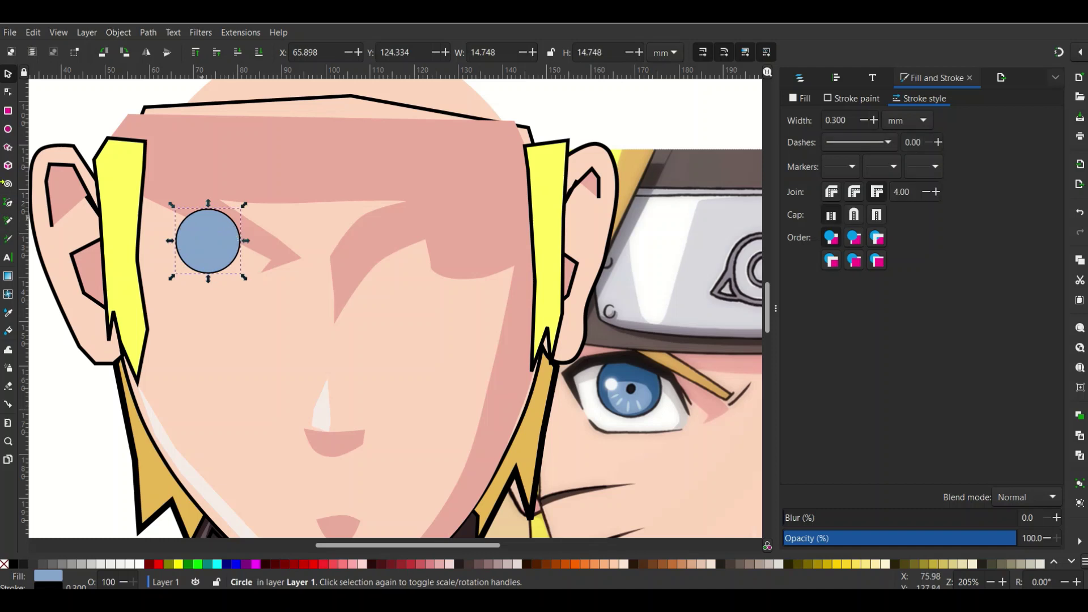
pyautogui.click(8, 312)
pyautogui.click(634, 378)
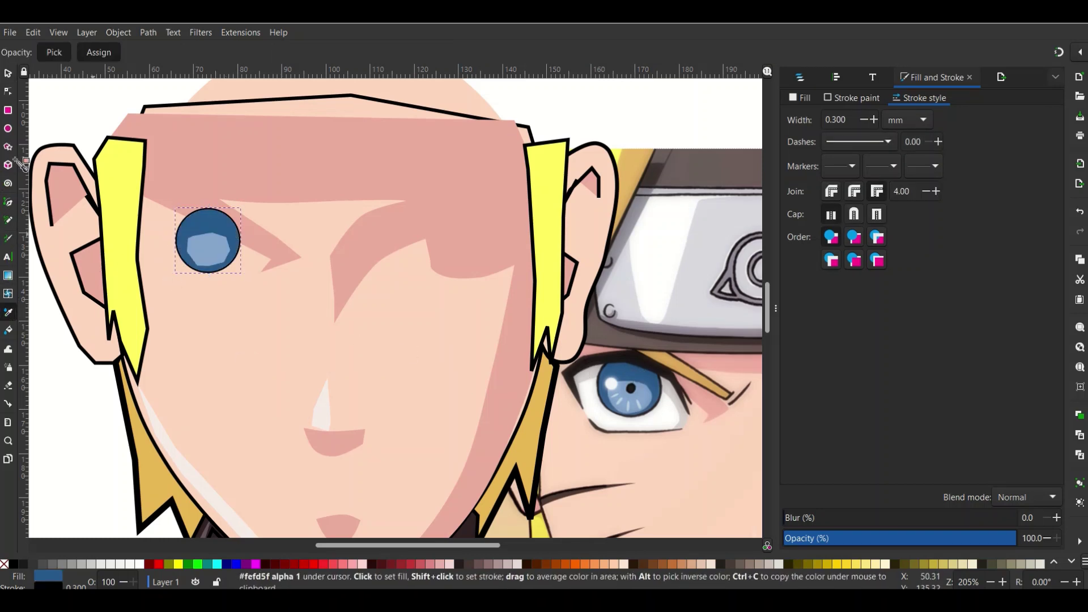
pyautogui.click(7, 73)
pyautogui.click(208, 261)
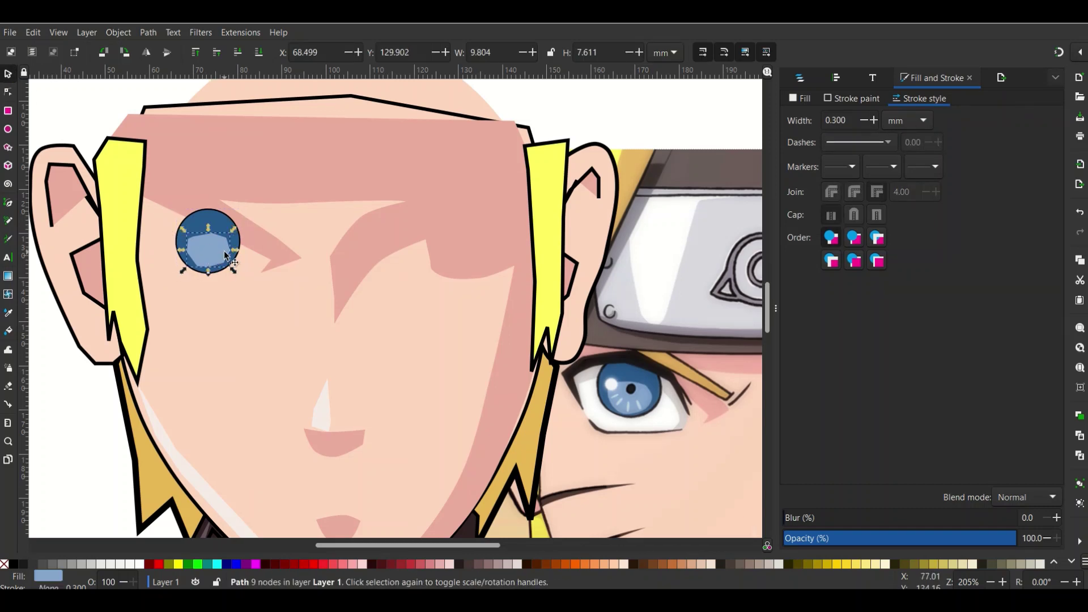
# Step: Make all nodes of the light-blue inner shape auto-smooth
pyautogui.doubleClick(224, 250)
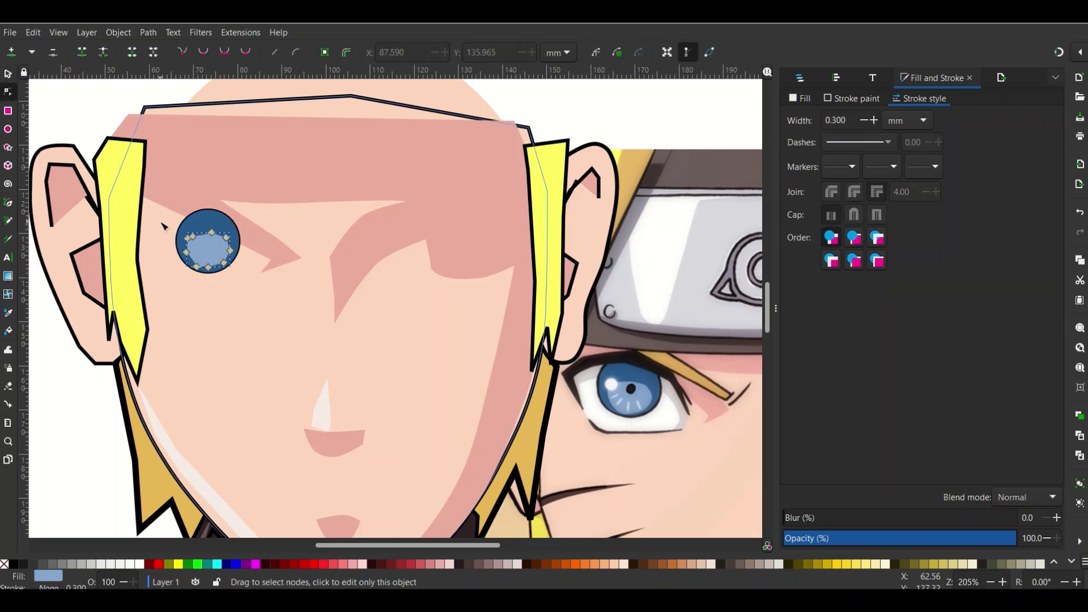
pyautogui.moveTo(160, 222); pyautogui.dragTo(233, 271)
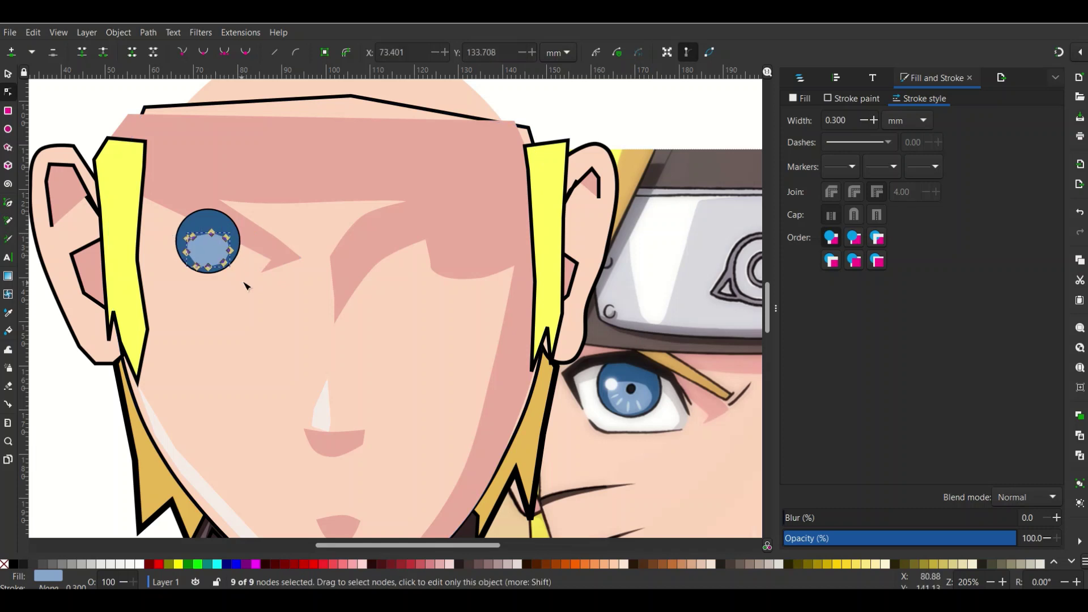
pyautogui.click(246, 52)
# Step: Sample white from the reference eye, undo the accidental face fill, and clear the selection
pyautogui.click(219, 311)
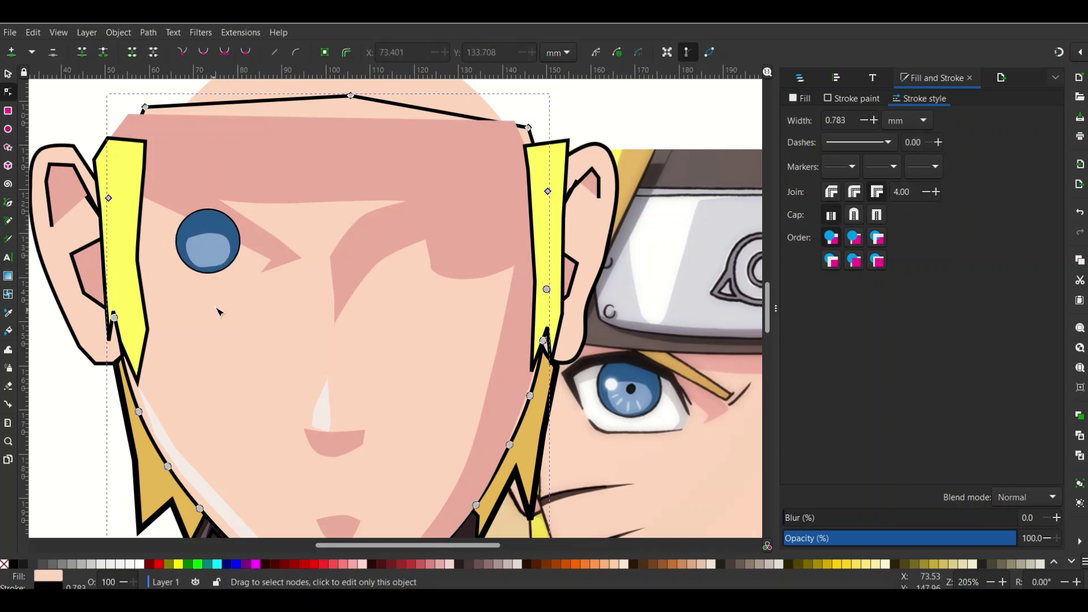
pyautogui.click(220, 256)
pyautogui.click(221, 303)
pyautogui.click(9, 312)
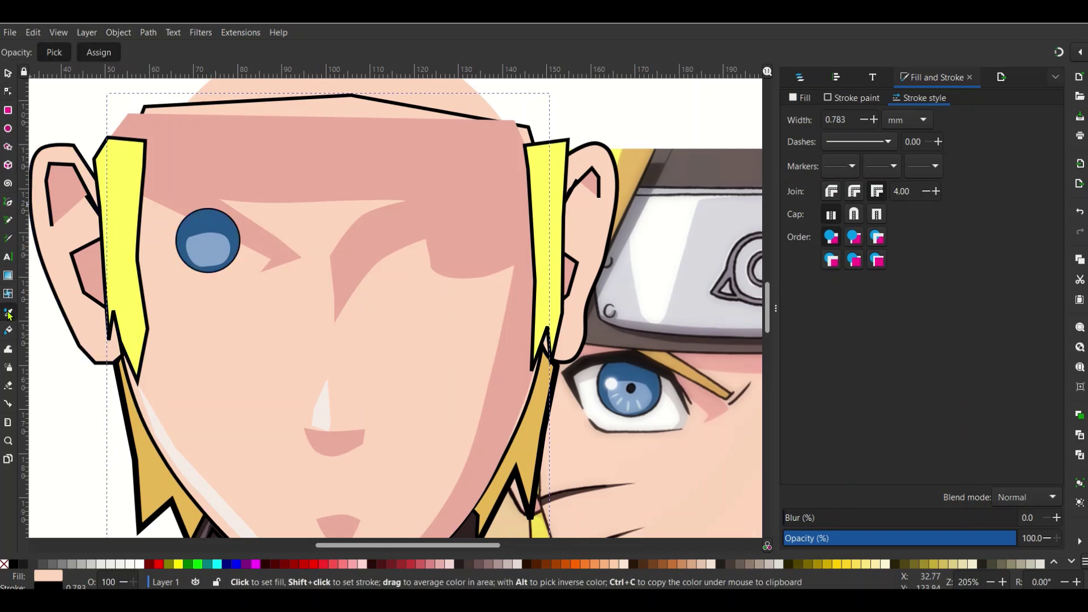
pyautogui.click(617, 391)
pyautogui.hotkey('ctrl', 'z')
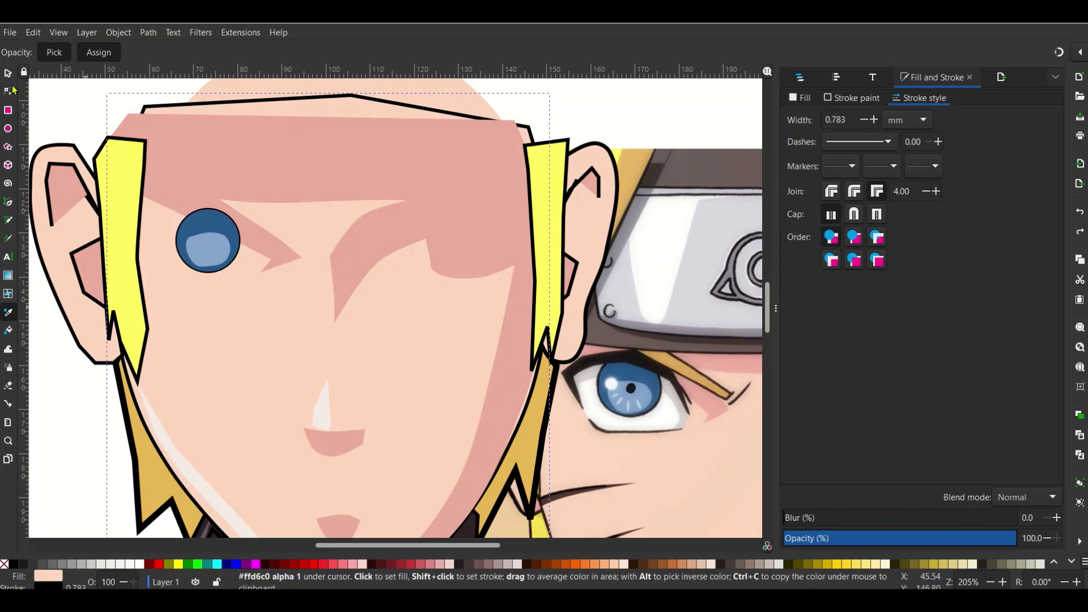
pyautogui.click(13, 73)
pyautogui.click(67, 379)
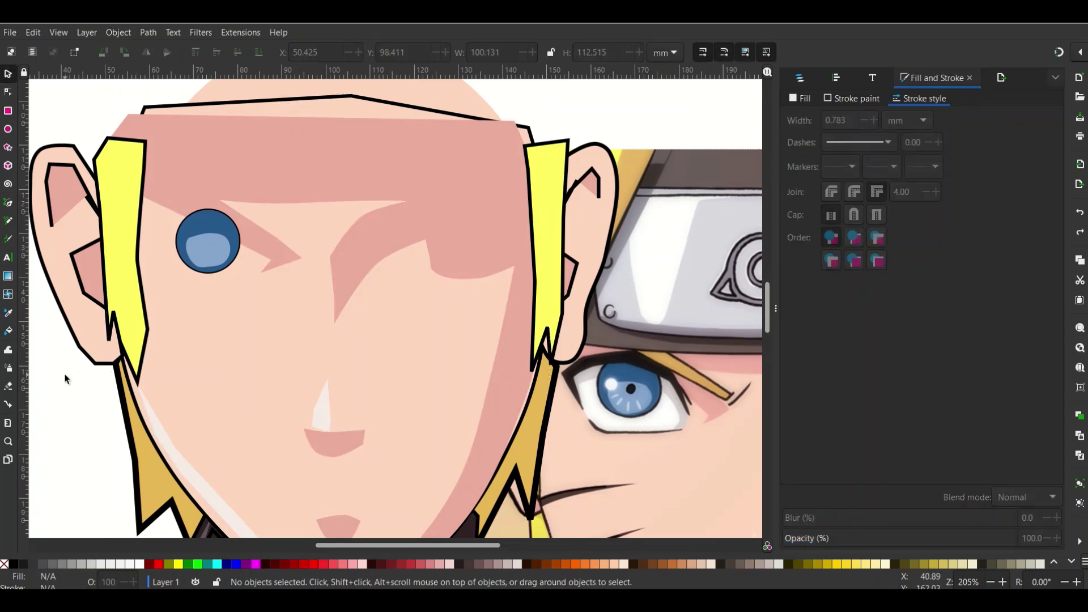
pyautogui.click(11, 312)
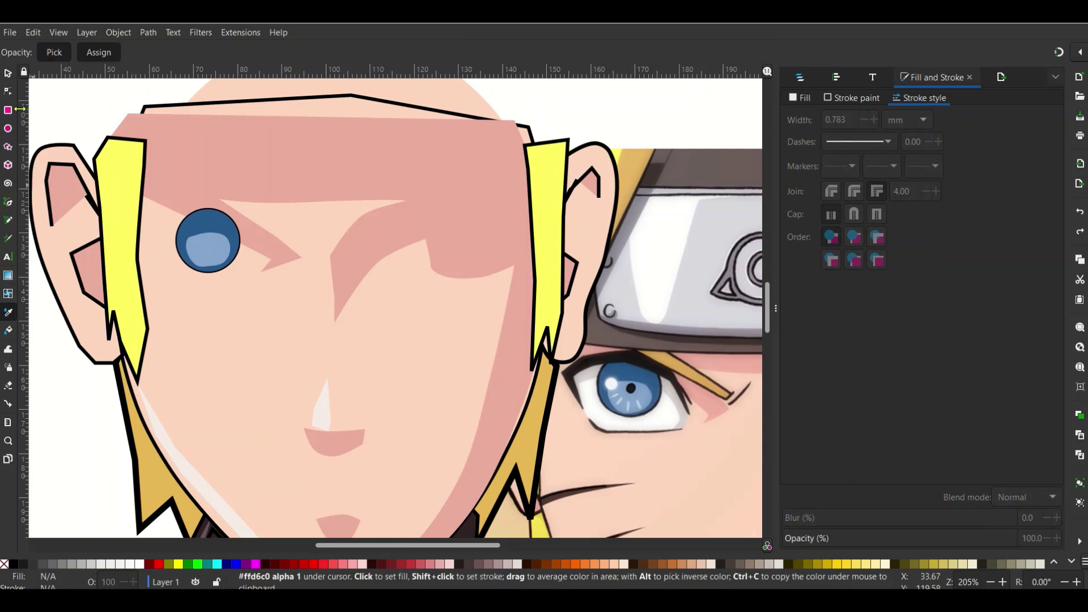
# Step: Draw a small circle at the eye's upper left and give it a radial gradient fill
pyautogui.click(9, 129)
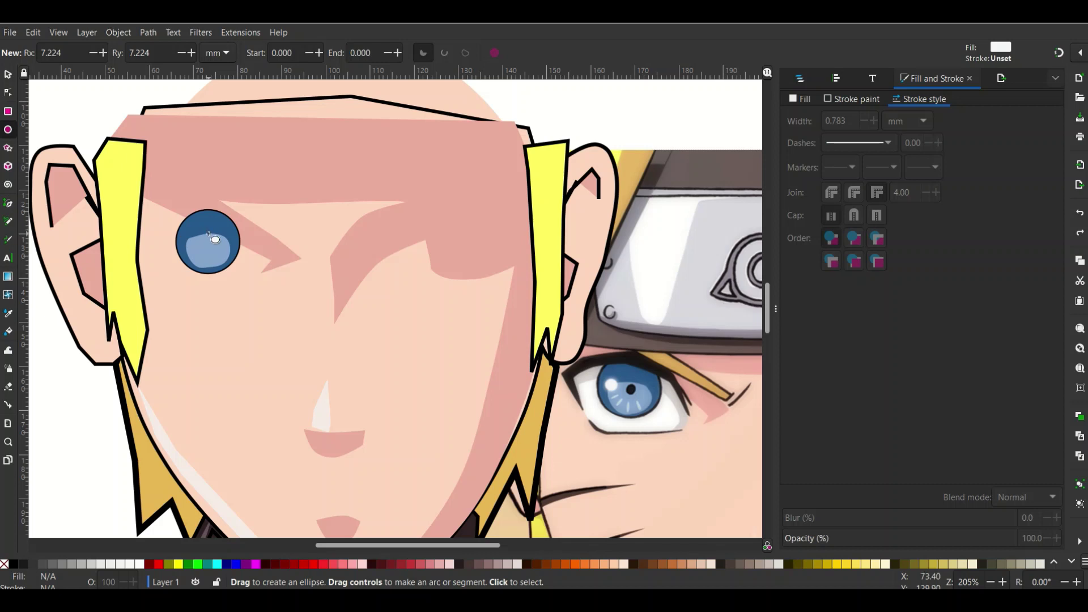
pyautogui.moveTo(186, 237); pyautogui.dragTo(199, 247)
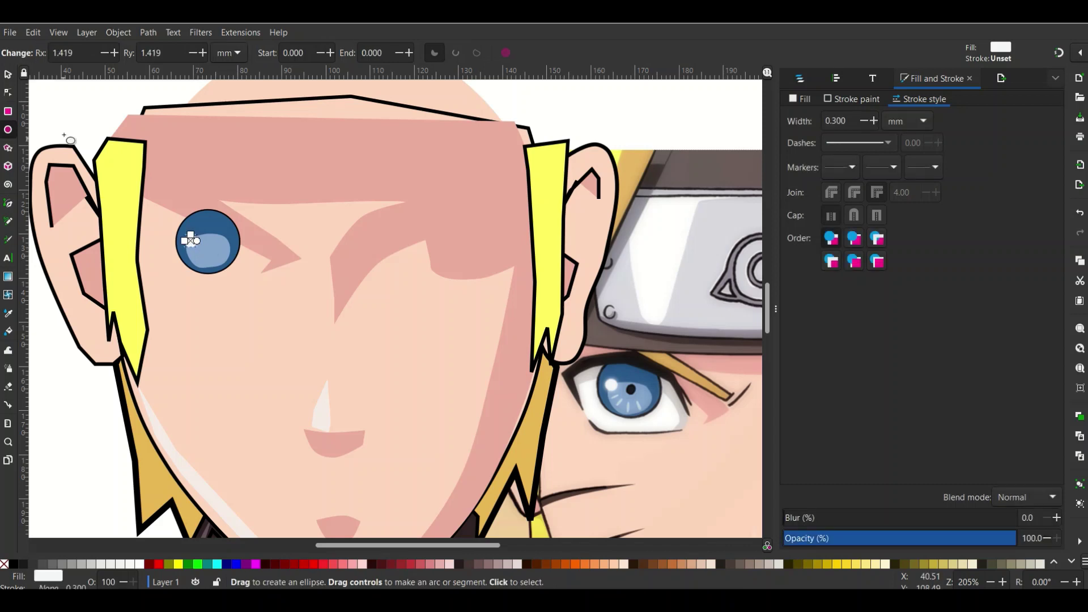
pyautogui.click(8, 74)
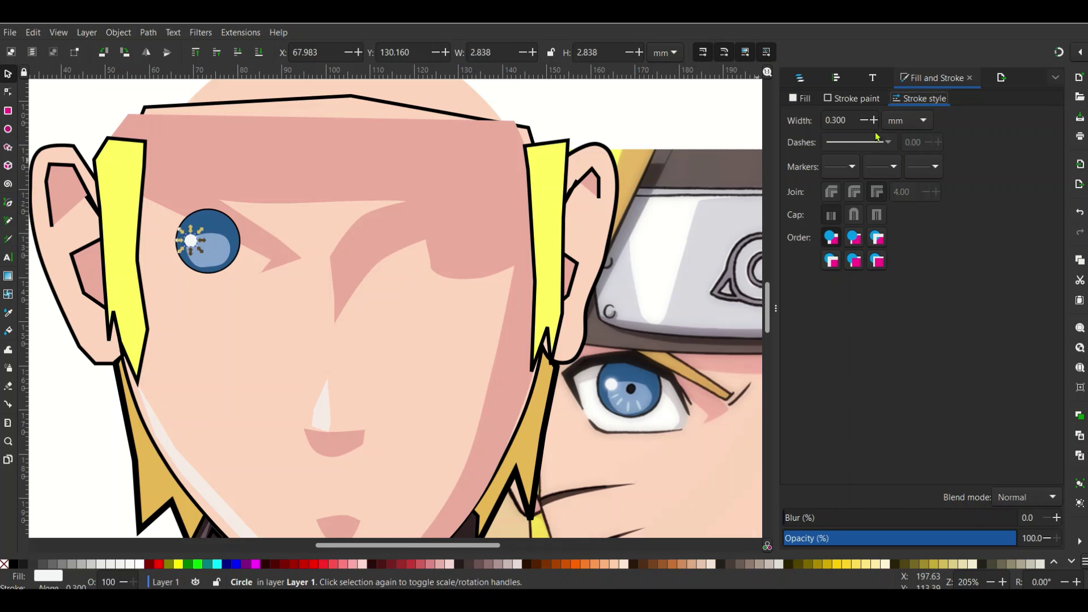
pyautogui.click(802, 100)
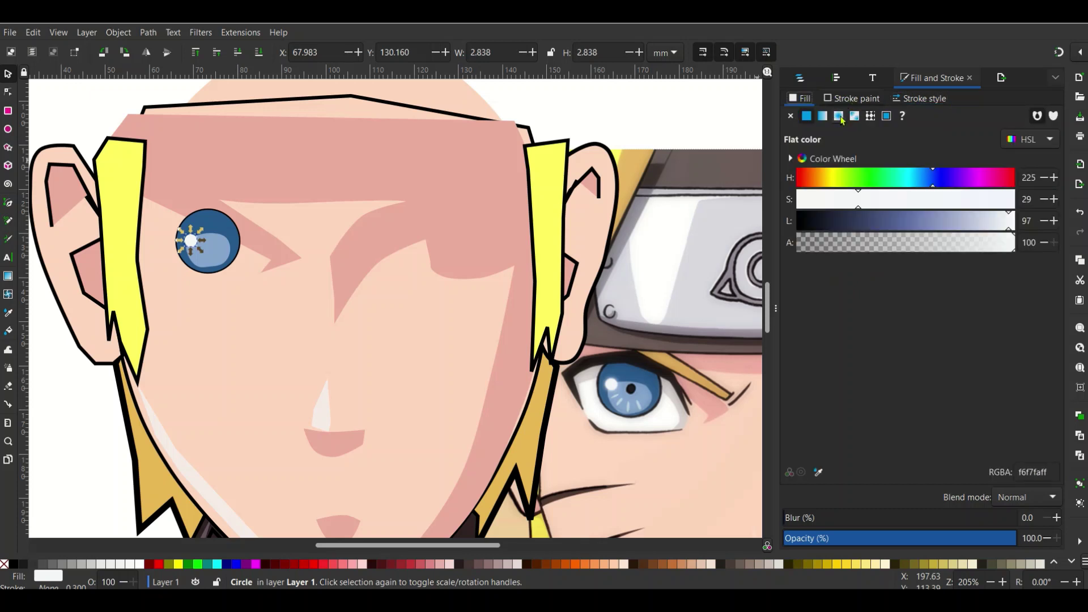
pyautogui.click(839, 117)
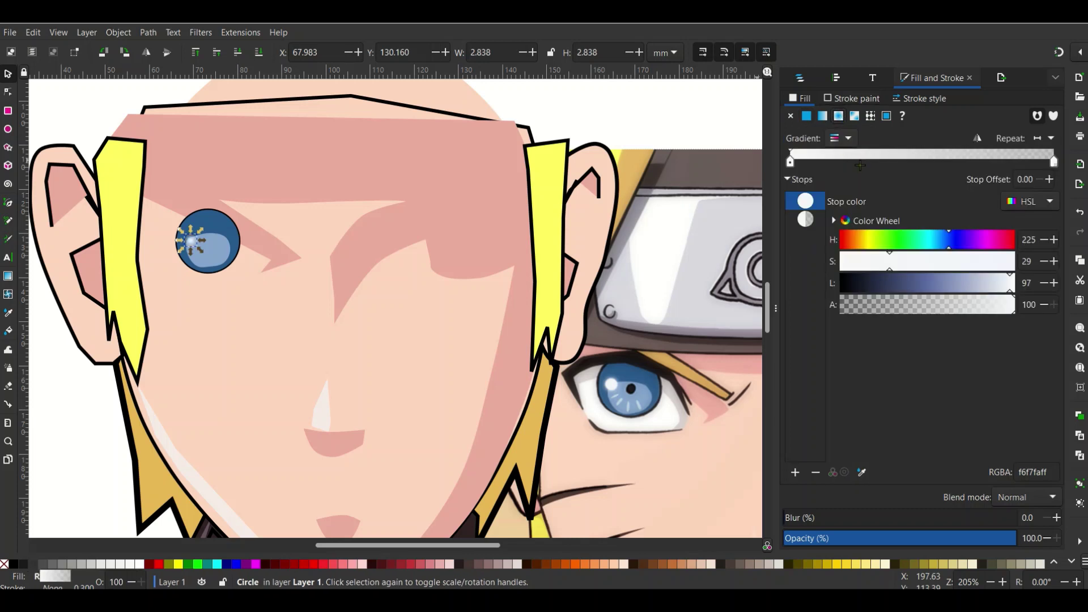
# Step: Widen the gradient's opaque white core and enlarge the highlight to about 180%
pyautogui.click(939, 264)
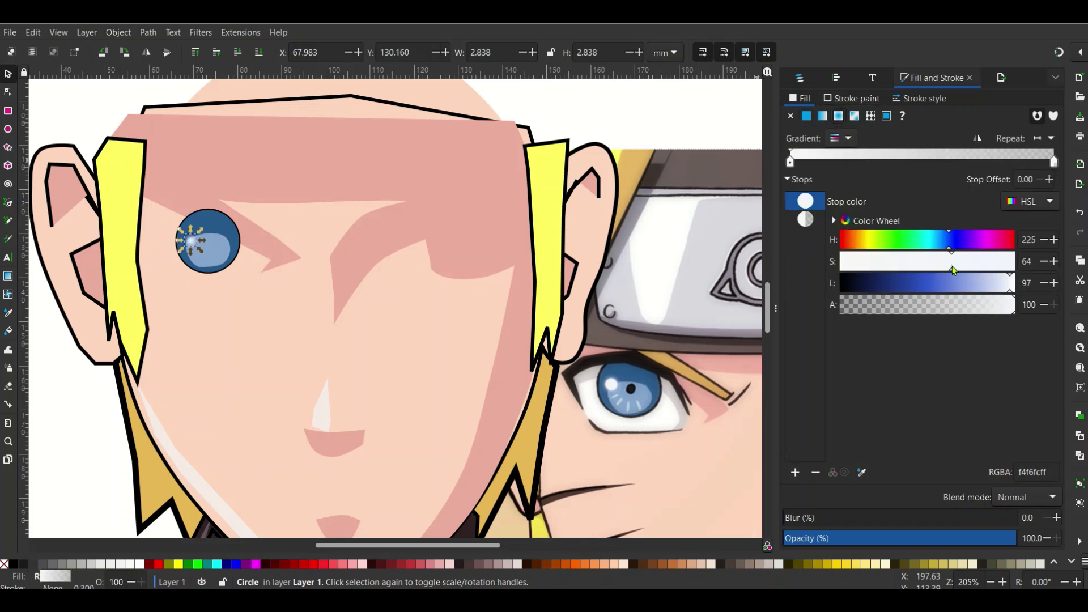
pyautogui.click(889, 264)
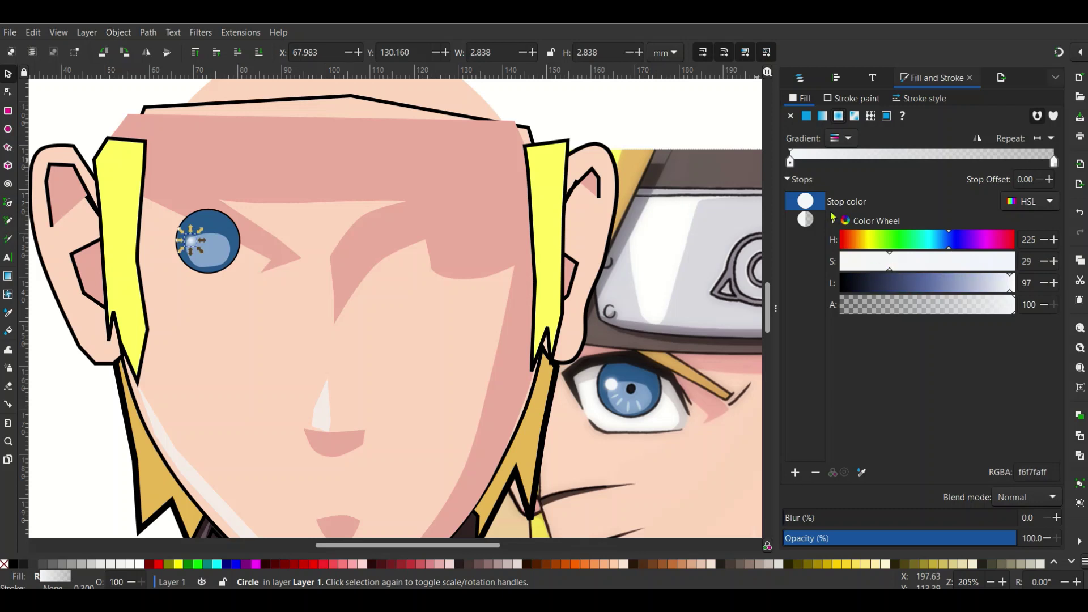
pyautogui.click(811, 221)
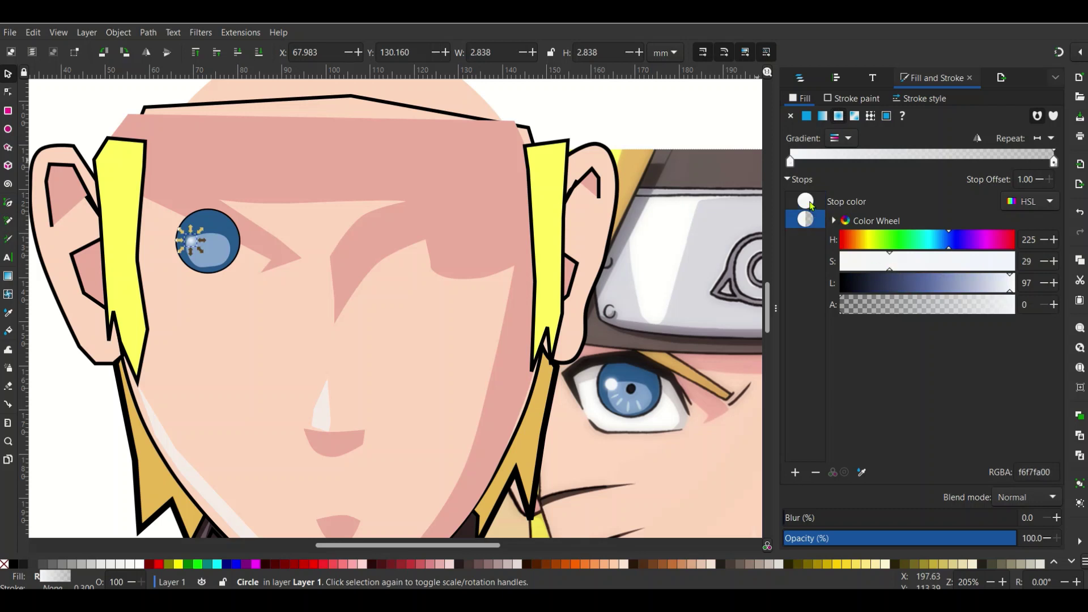
pyautogui.click(810, 203)
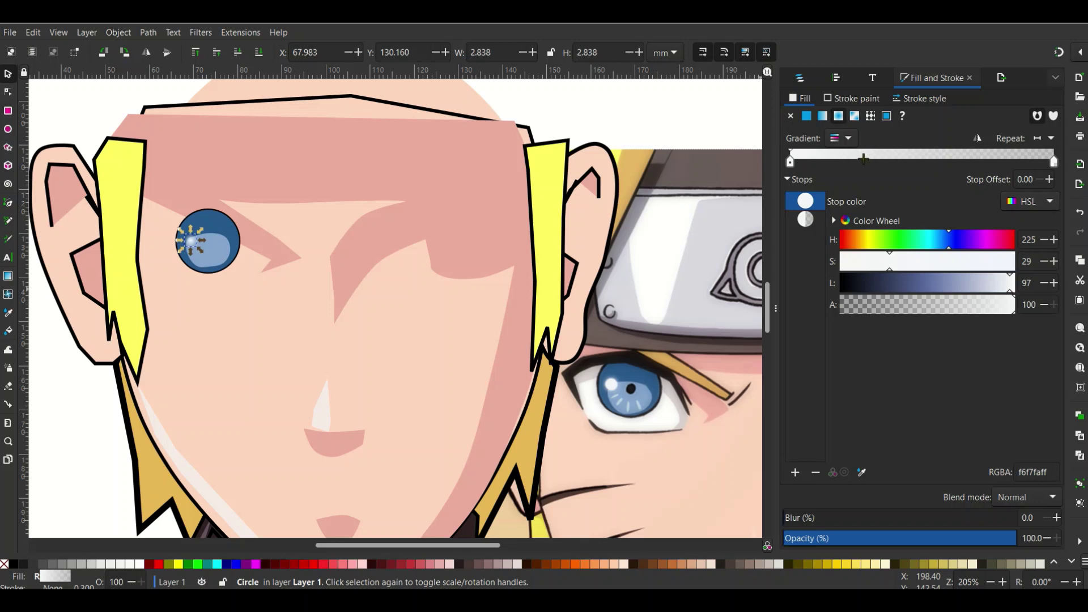
pyautogui.moveTo(792, 164)
pyautogui.mouseDown()
pyautogui.moveTo(961, 163)
pyautogui.moveTo(1022, 181)
pyautogui.moveTo(991, 180)
pyautogui.mouseUp()
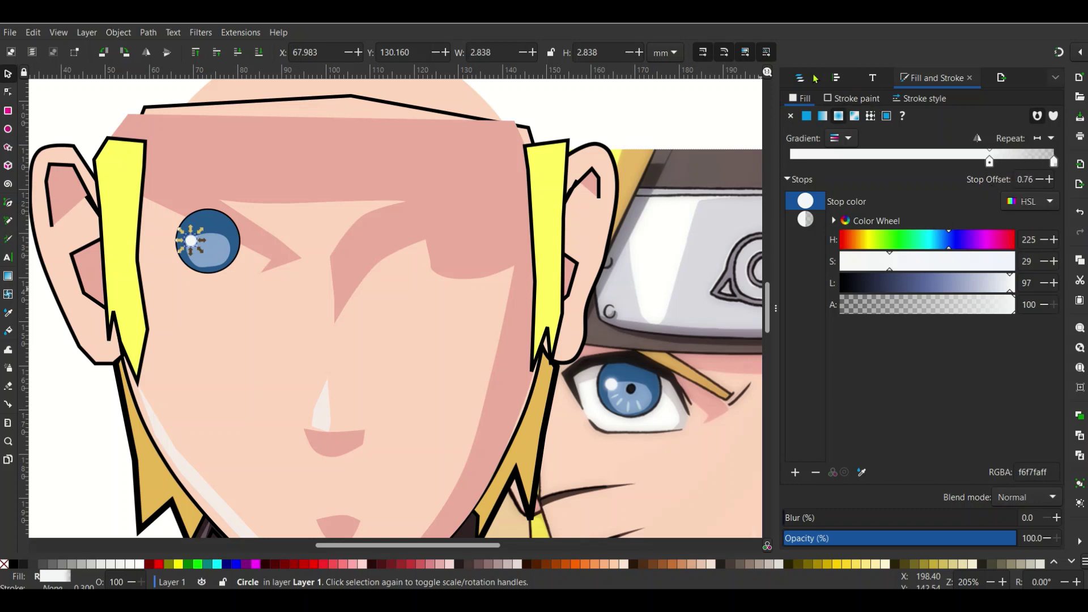
pyautogui.click(52, 380)
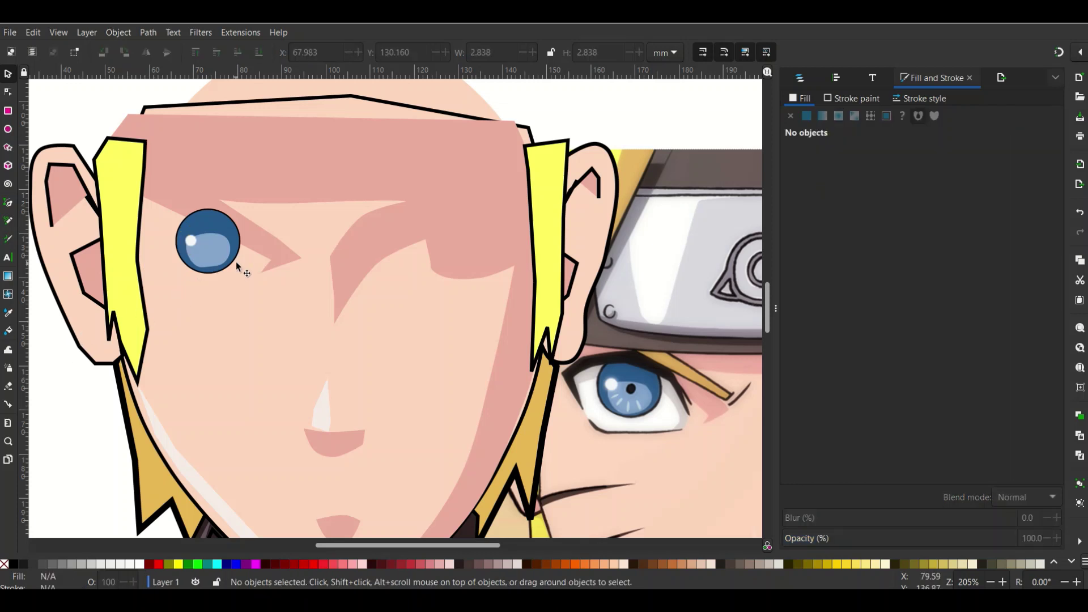
pyautogui.click(190, 245)
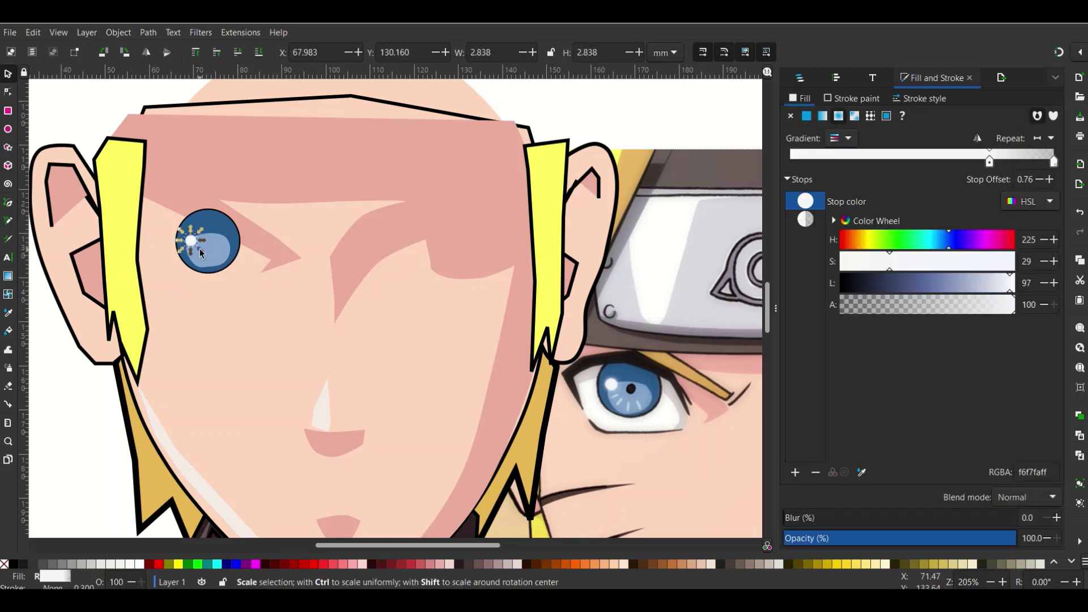
pyautogui.moveTo(201, 253); pyautogui.dragTo(207, 259)
# Step: Draw a small dark pupil, about 2.967 × 2.709 mm, and centre it in the eye
pyautogui.click(67, 119)
pyautogui.click(8, 130)
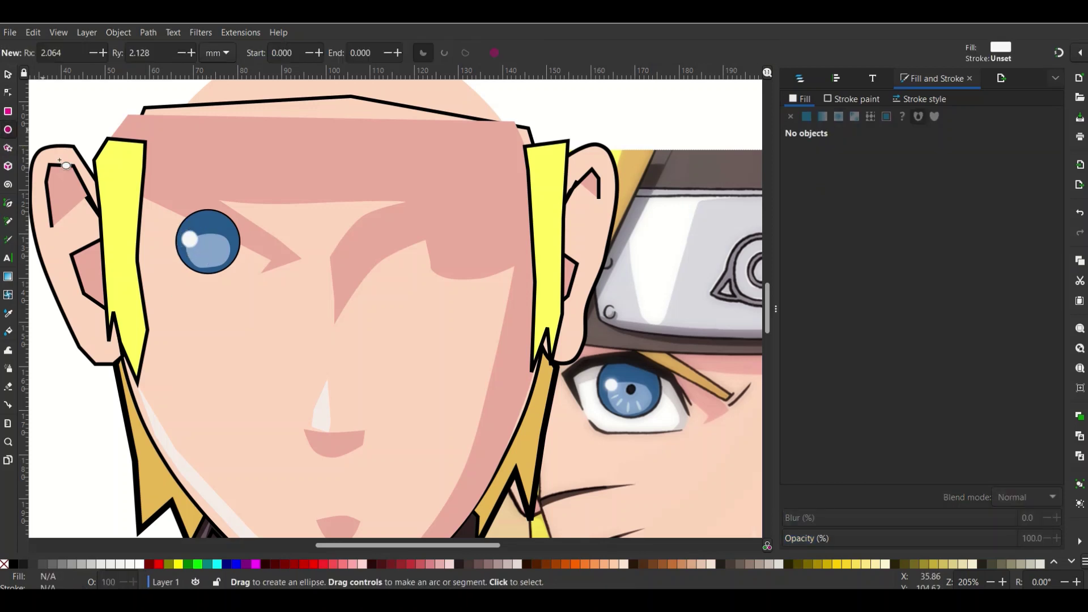
pyautogui.click(6, 312)
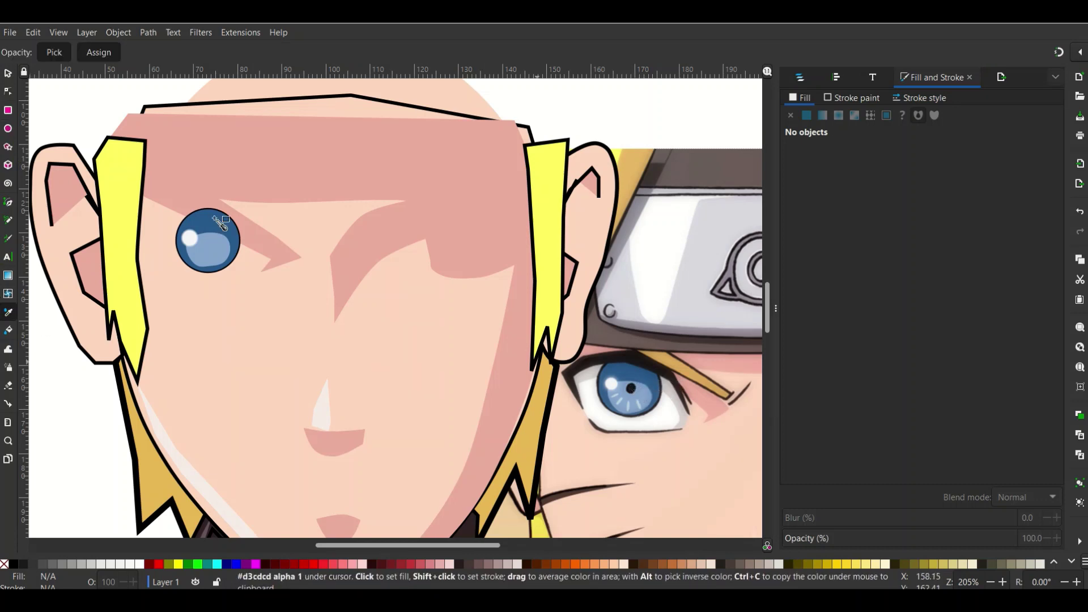
pyautogui.click(9, 129)
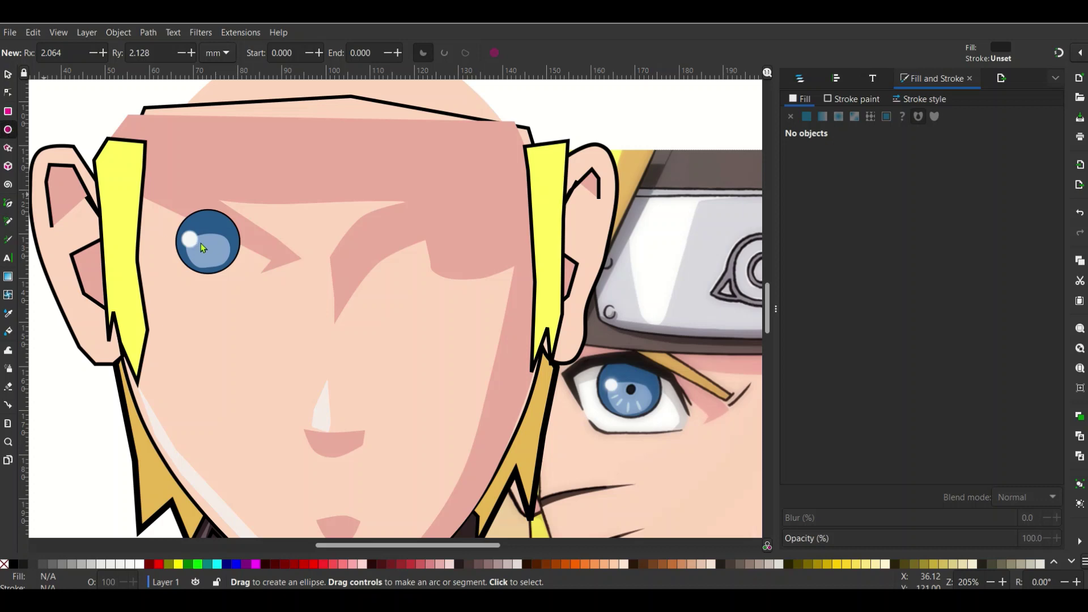
pyautogui.hotkey('ctrl', 'shift', 'p')
pyautogui.click(794, 84)
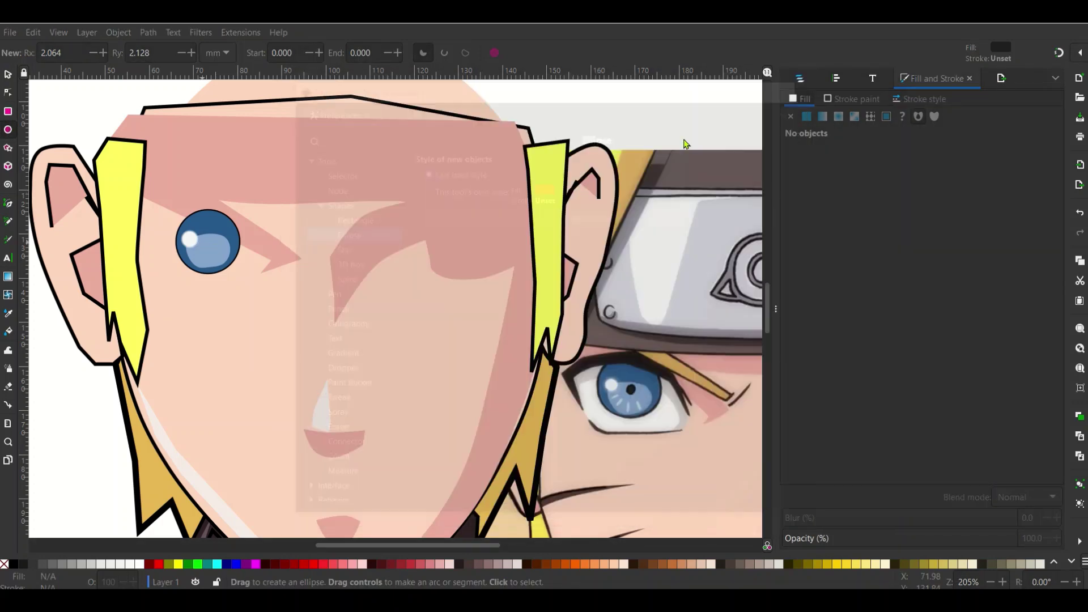
pyautogui.moveTo(219, 253)
pyautogui.mouseDown()
pyautogui.moveTo(208, 242)
pyautogui.moveTo(218, 251)
pyautogui.mouseUp()
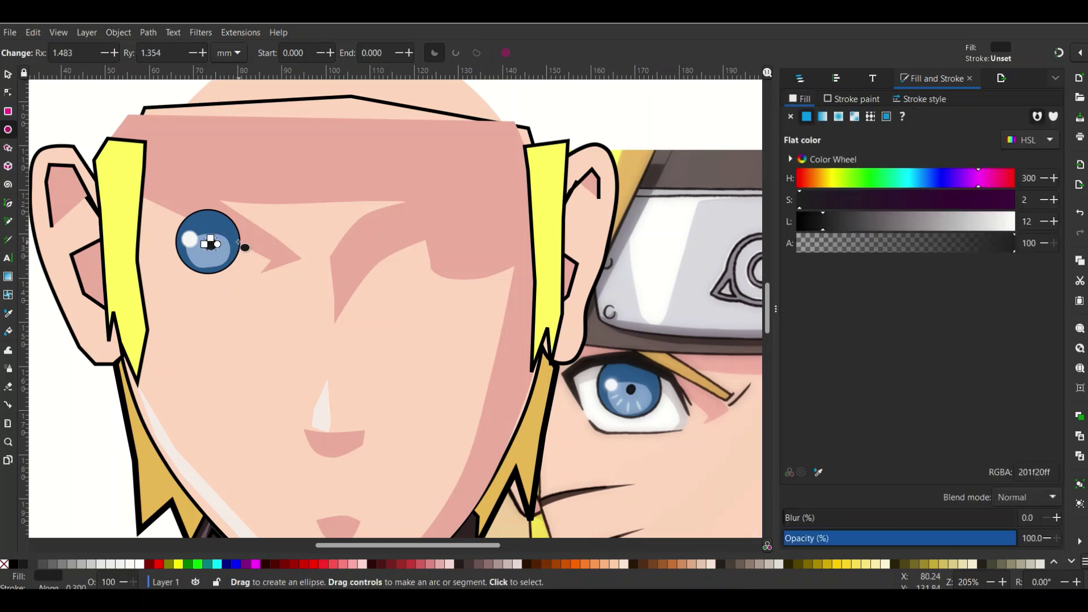
pyautogui.click(9, 74)
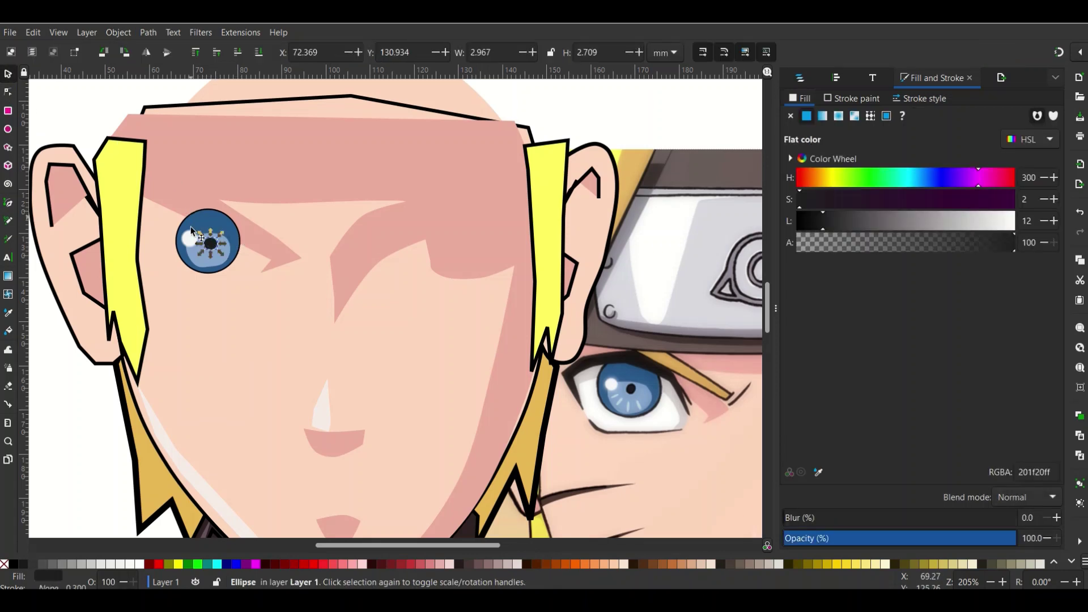
pyautogui.moveTo(212, 248); pyautogui.dragTo(210, 249)
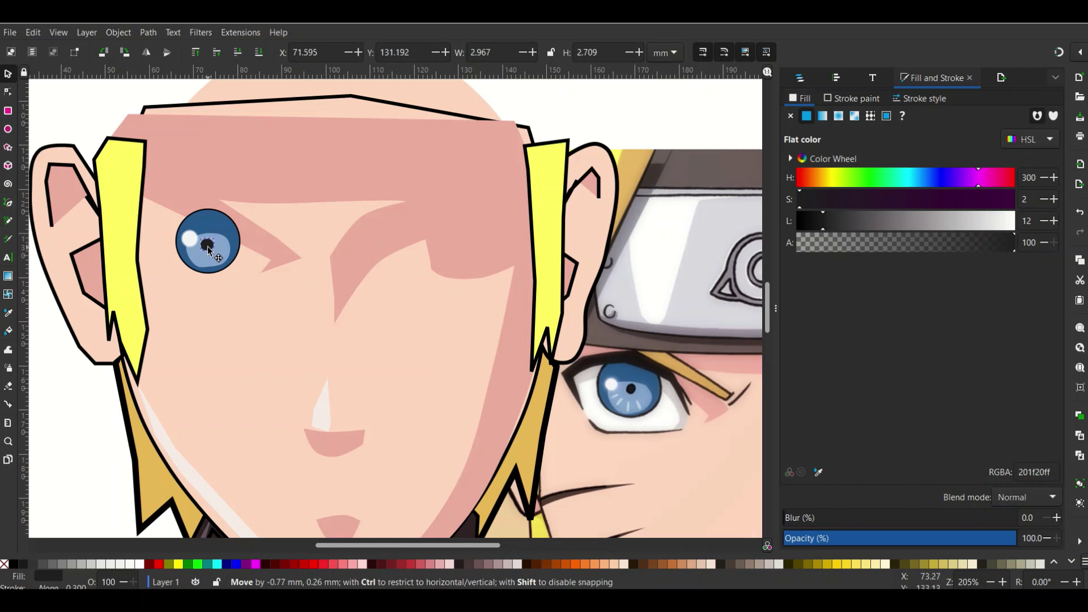
pyautogui.moveTo(211, 248); pyautogui.dragTo(208, 249)
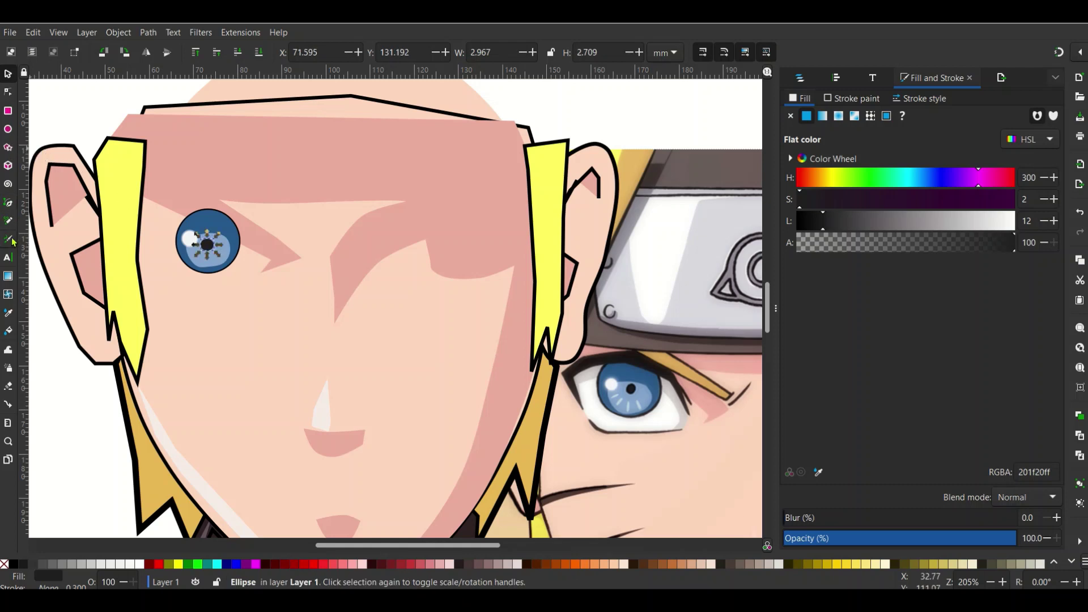
pyautogui.click(9, 204)
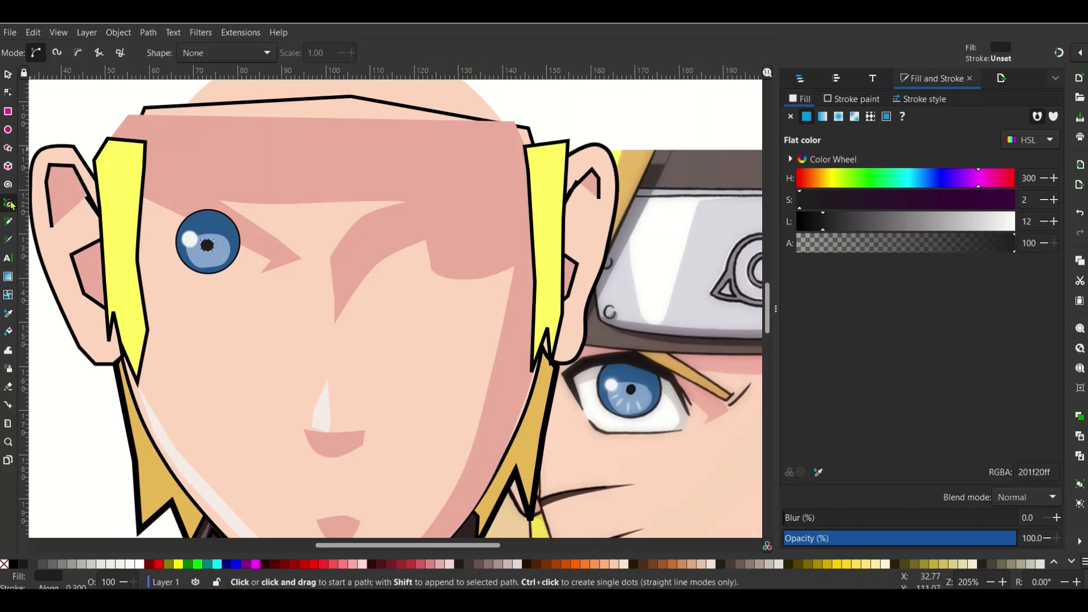
# Step: Draw a short path in the iris and sample a near-white from the reference eye
pyautogui.click(193, 256)
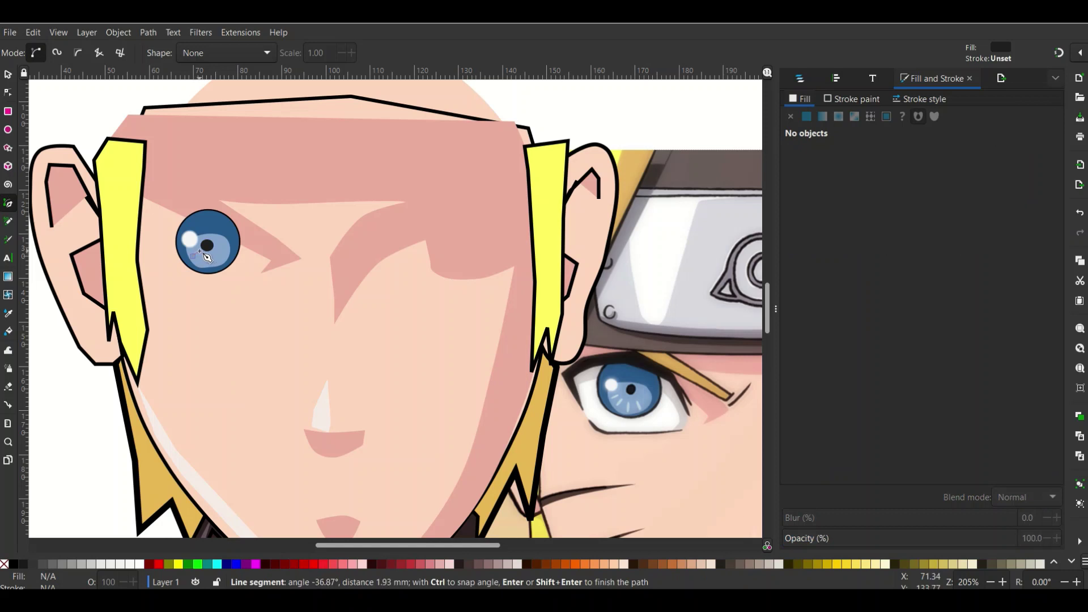
pyautogui.doubleClick(199, 251)
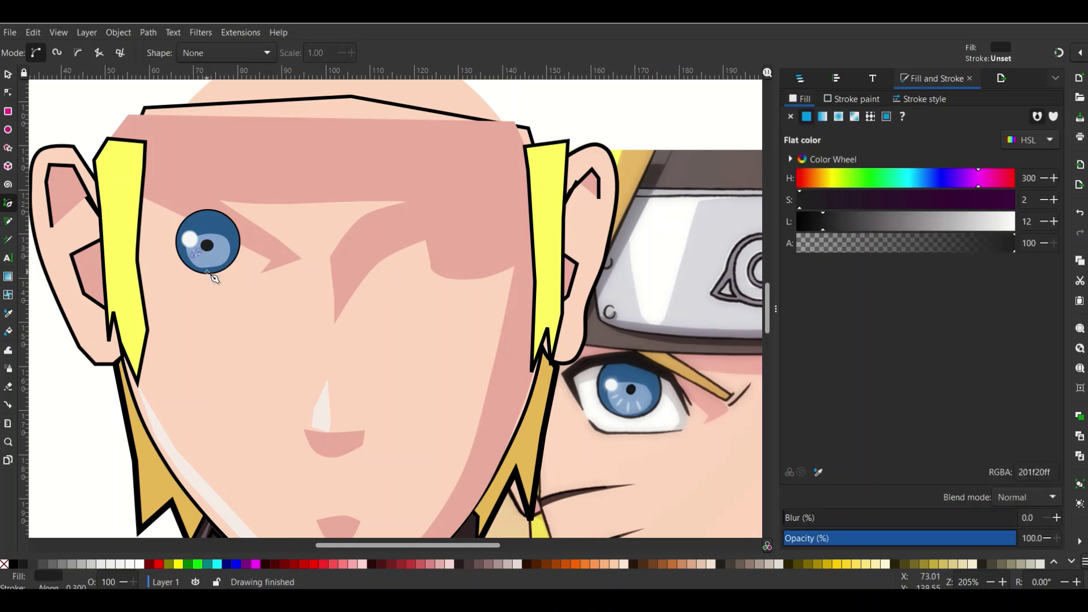
pyautogui.click(9, 315)
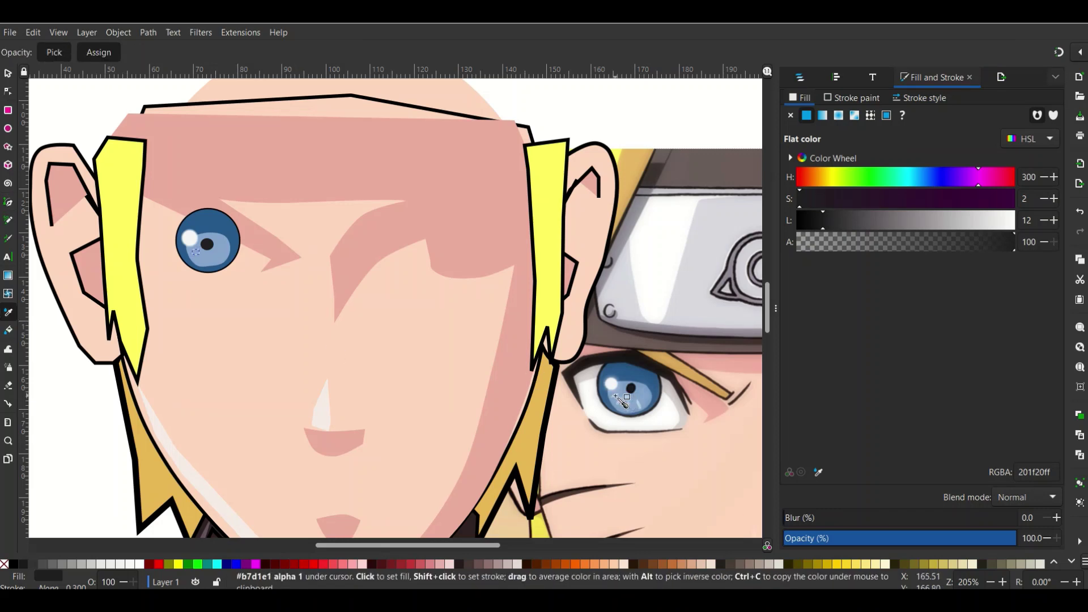
pyautogui.click(613, 388)
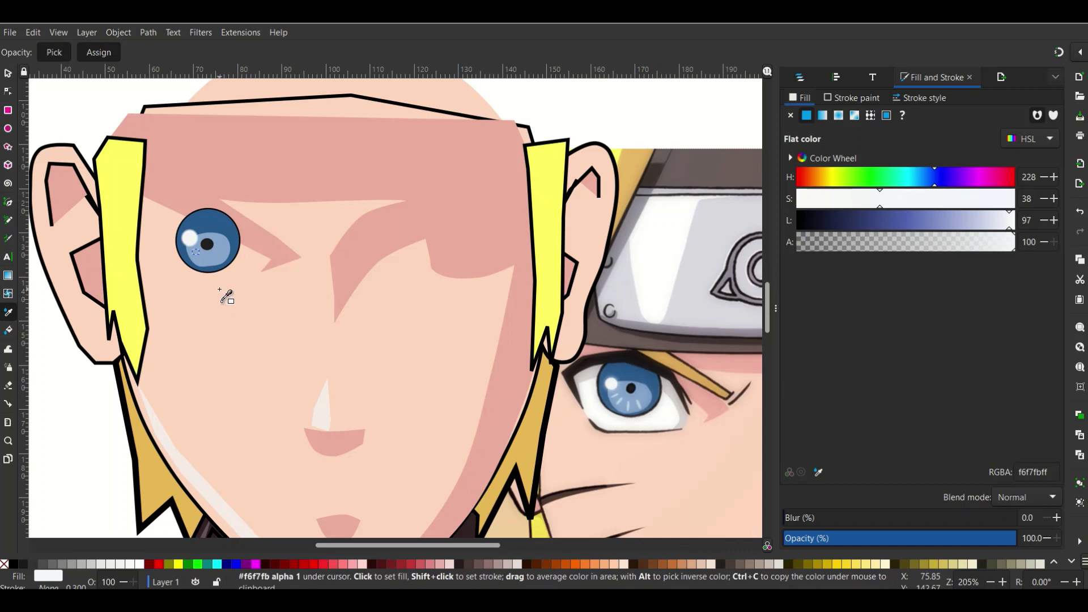
pyautogui.scroll(2, 218, 276)
pyautogui.scroll(2, 201, 275)
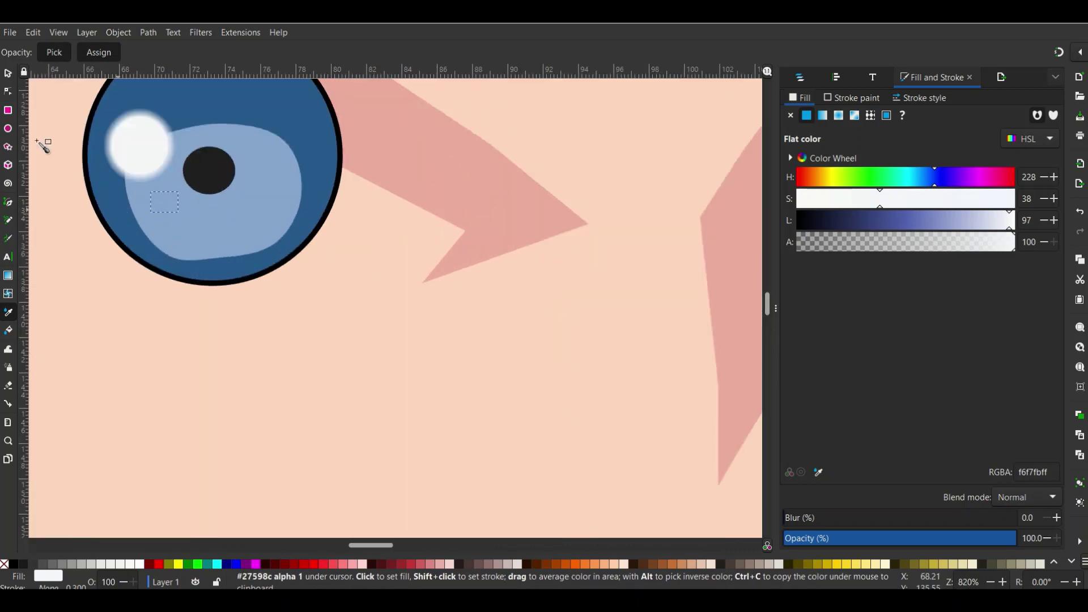
pyautogui.click(9, 203)
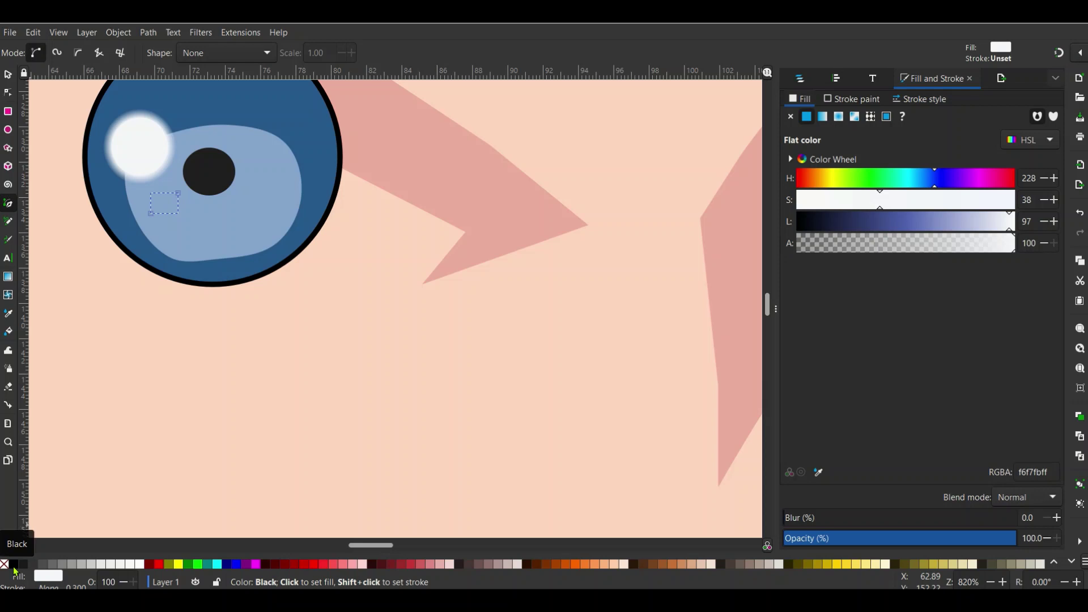
# Step: Draw a freehand streak across the lower iris and give it a white stroke
pyautogui.click(7, 222)
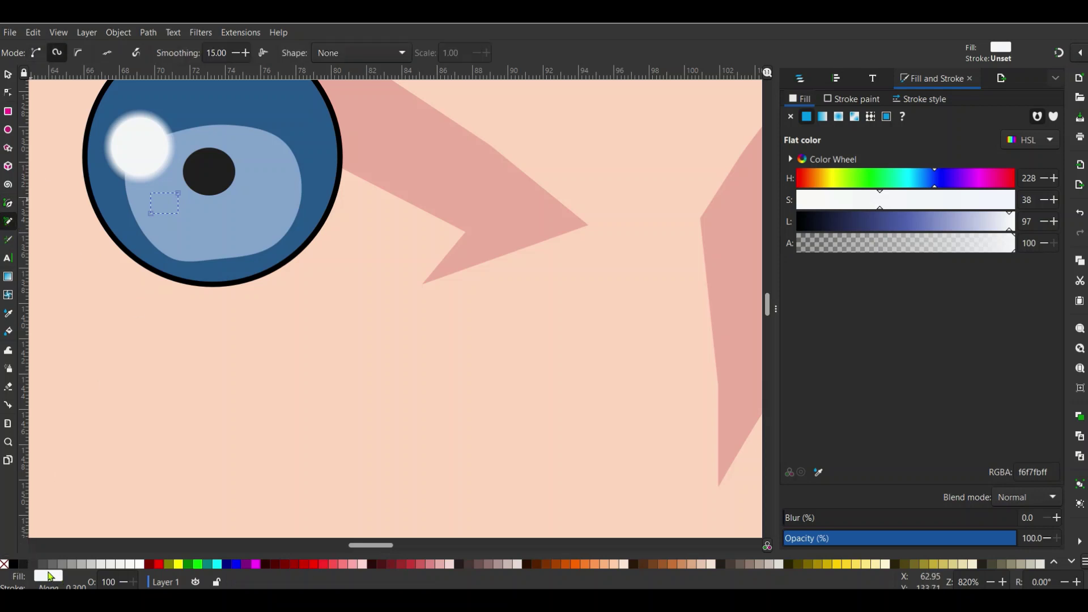
pyautogui.moveTo(157, 230)
pyautogui.mouseDown()
pyautogui.moveTo(176, 221)
pyautogui.moveTo(176, 205)
pyautogui.mouseUp()
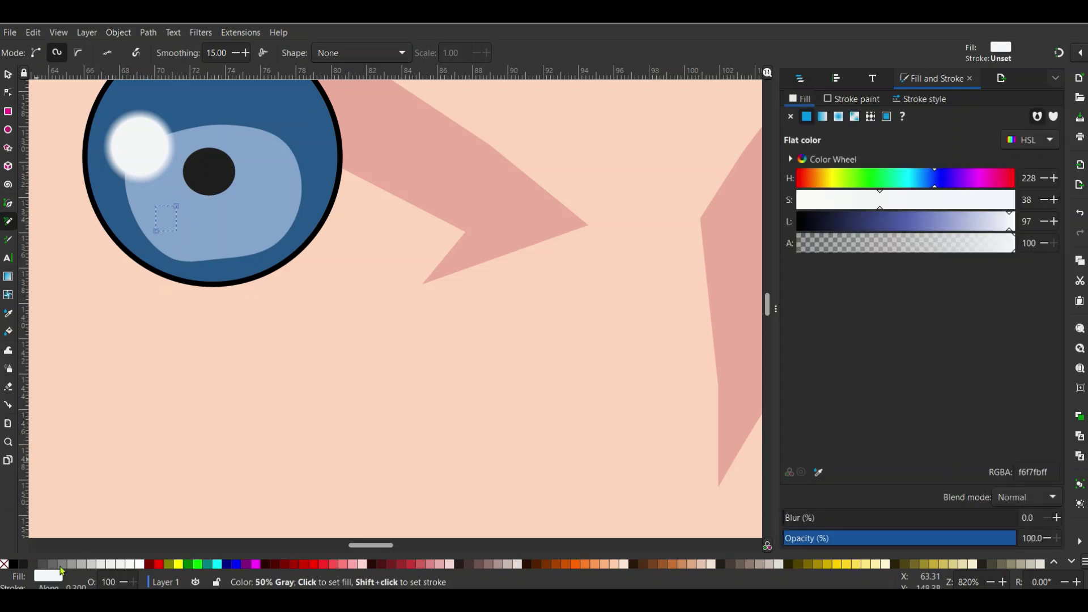
pyautogui.keyDown('shift'); pyautogui.click(140, 564); pyautogui.keyUp('shift')
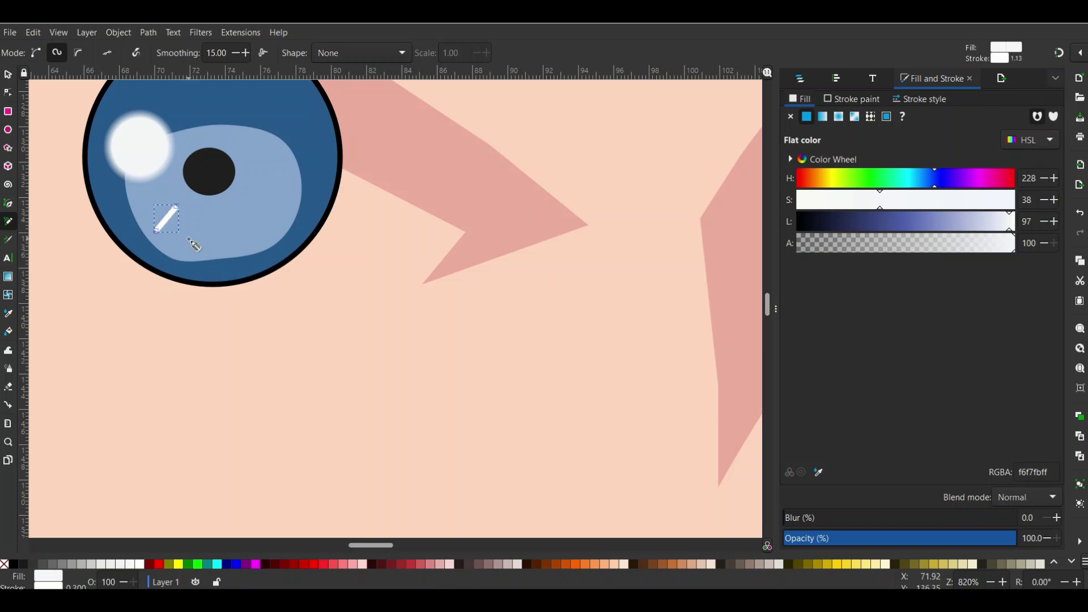
pyautogui.scroll(-3, 198, 244)
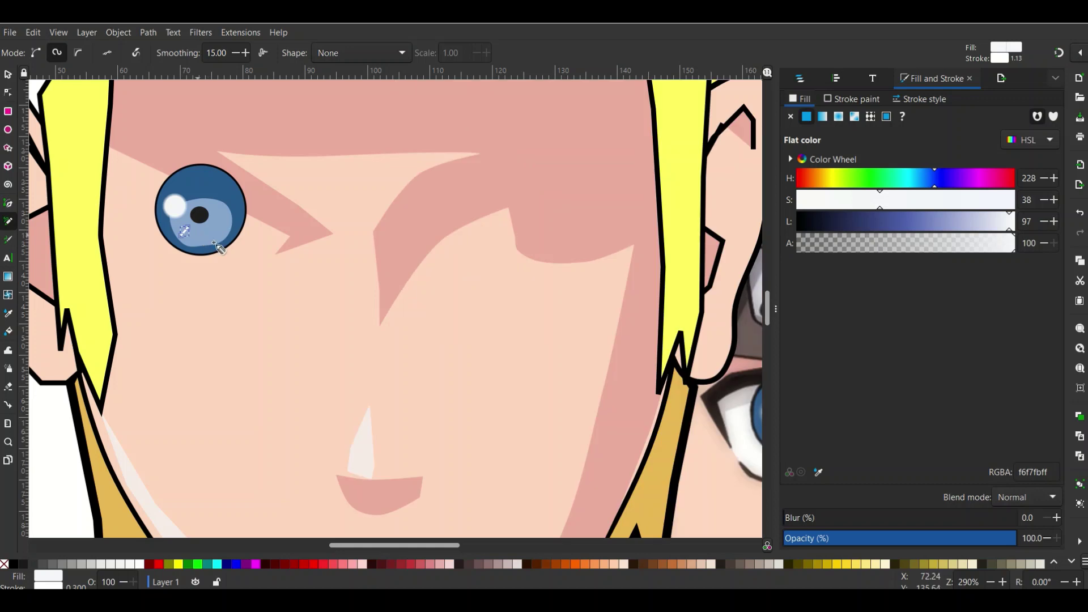
pyautogui.scroll(2, 172, 232)
# Step: Add another white streak in the iris, then deselect everything
pyautogui.moveTo(166, 231)
pyautogui.mouseDown()
pyautogui.moveTo(169, 213)
pyautogui.moveTo(205, 207)
pyautogui.mouseUp()
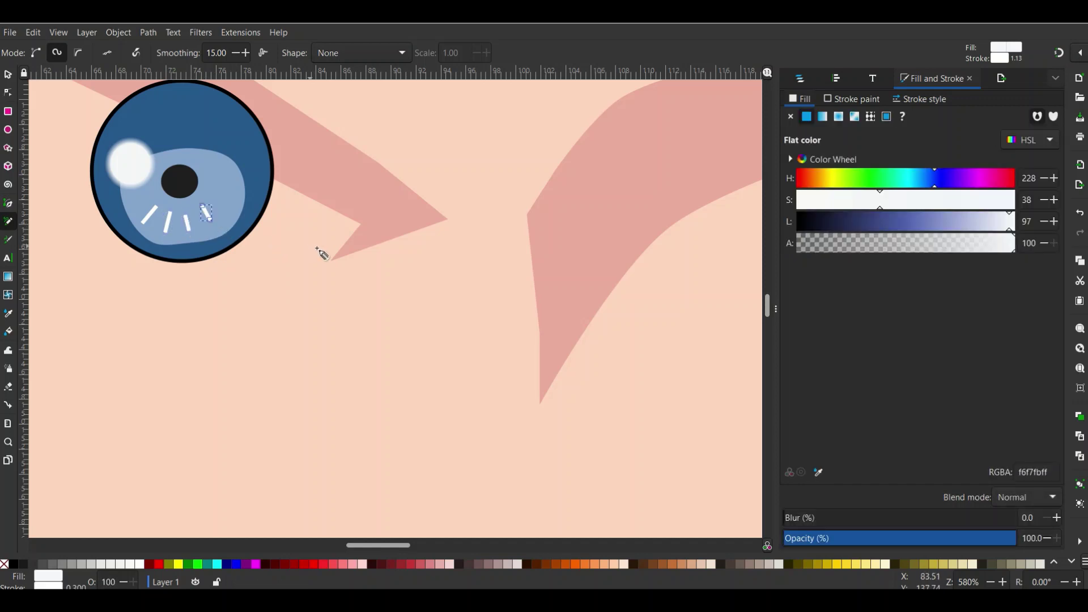
pyautogui.scroll(-3, 317, 251)
pyautogui.scroll(-2, 350, 265)
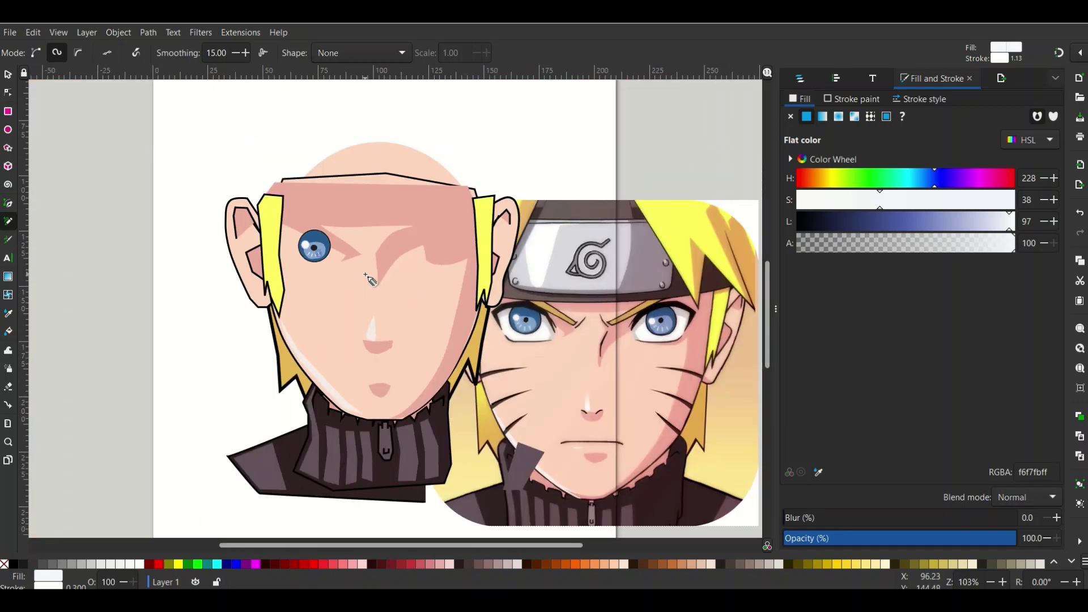
pyautogui.scroll(1, 365, 294)
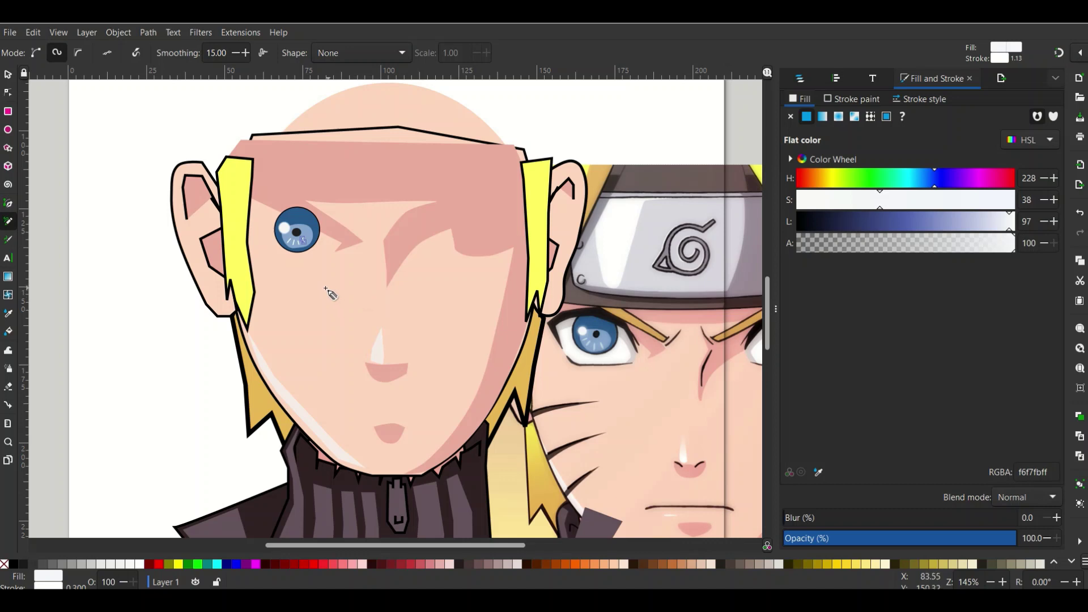
pyautogui.click(8, 76)
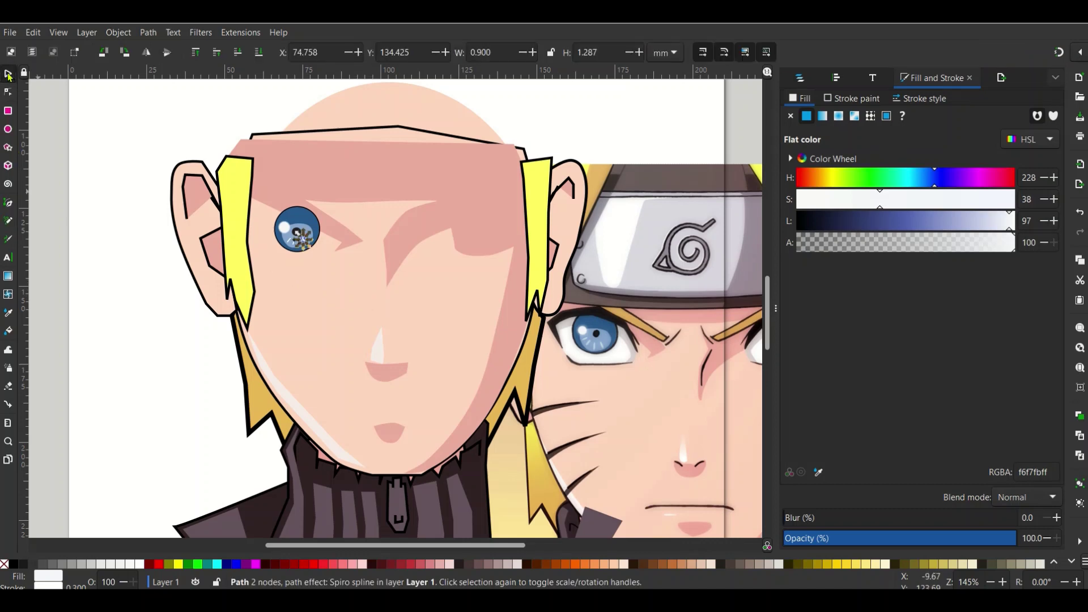
pyautogui.click(170, 347)
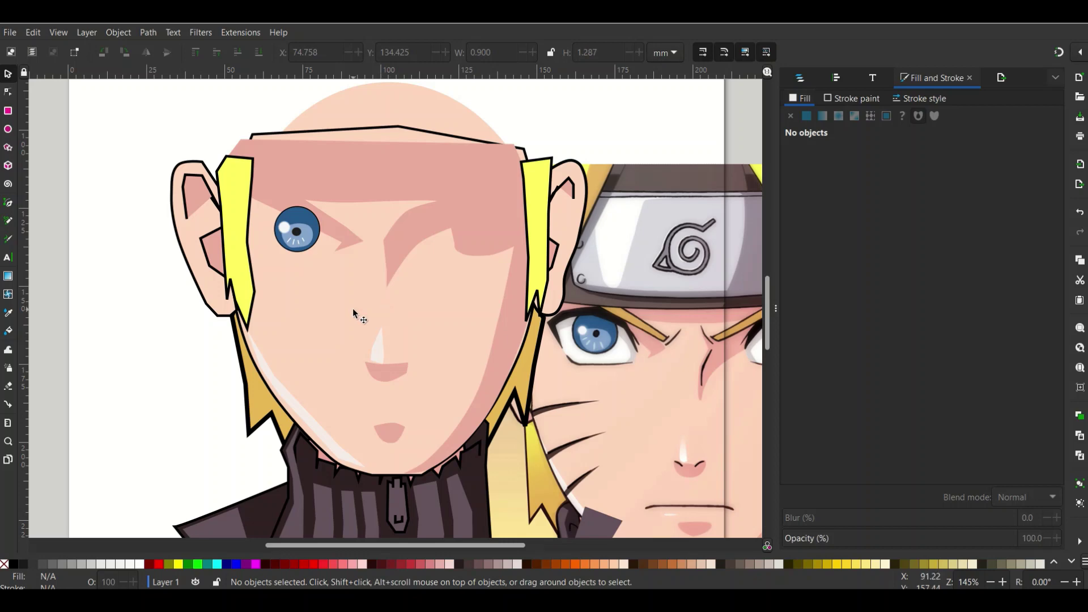
pyautogui.keyDown('ctrl'); pyautogui.scroll(2, 353, 311); pyautogui.keyUp('ctrl')
pyautogui.keyDown('ctrl'); pyautogui.scroll(1, 346, 306); pyautogui.keyUp('ctrl')
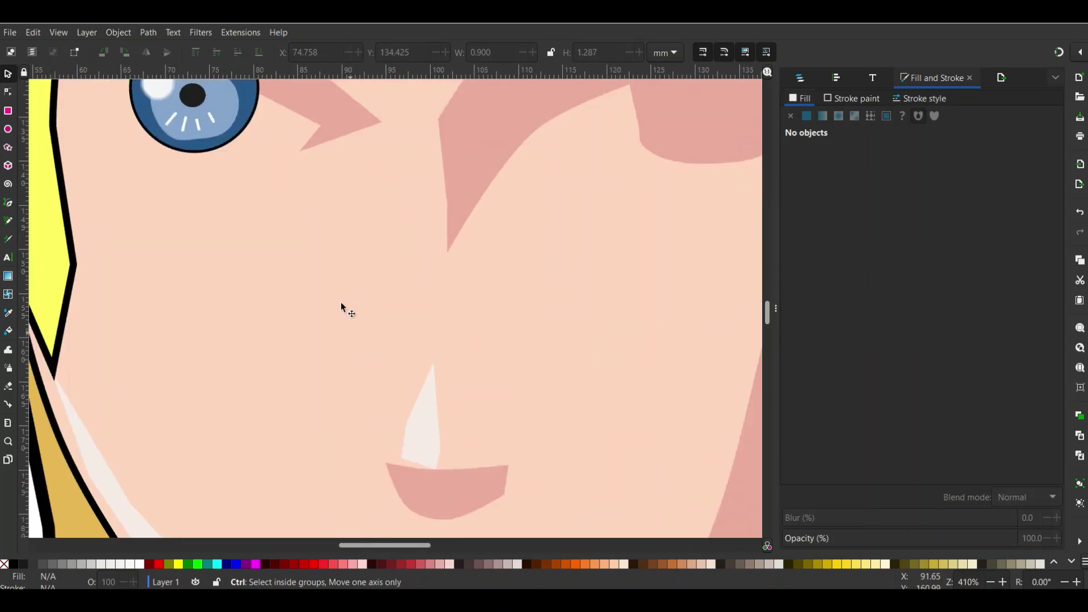
pyautogui.scroll(2, 325, 275)
pyautogui.scroll(2, 245, 234)
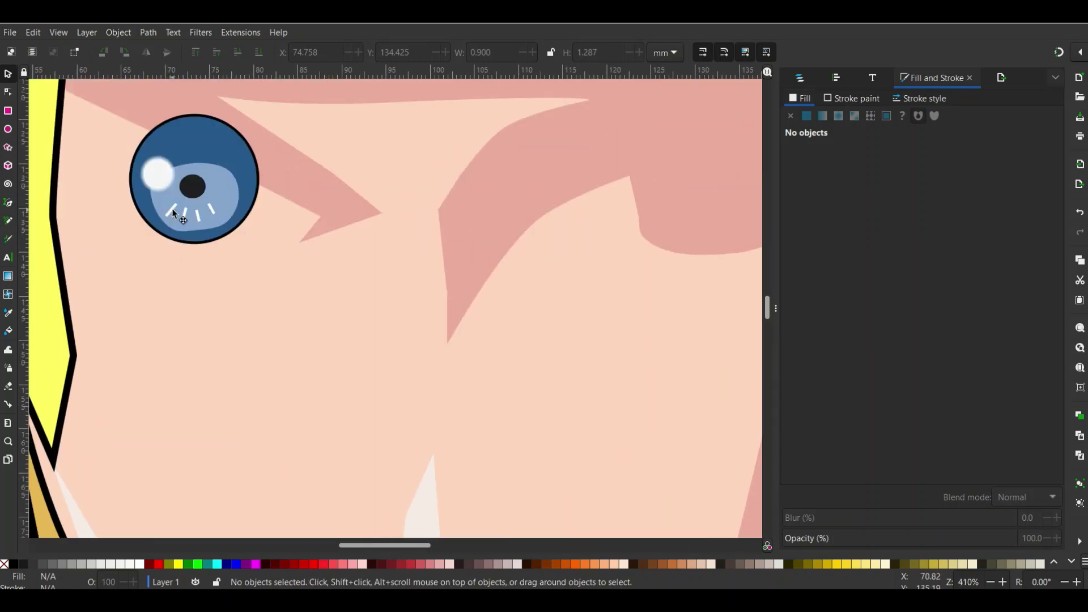
# Step: Select the four white iris streaks, rotate them slightly, and group them
pyautogui.click(175, 214)
pyautogui.moveTo(200, 217)
pyautogui.mouseDown()
pyautogui.moveTo(235, 211)
pyautogui.moveTo(235, 223)
pyautogui.mouseUp()
pyautogui.hotkey('ctrl', 'z')
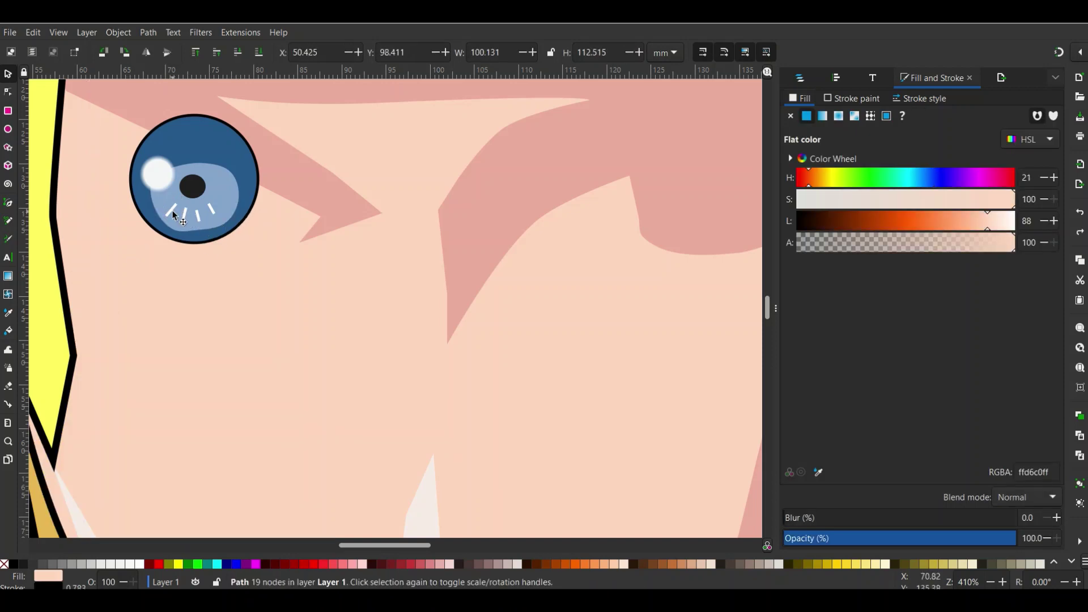
pyautogui.click(172, 209)
pyautogui.keyDown('shift'); pyautogui.click(186, 215); pyautogui.keyUp('shift')
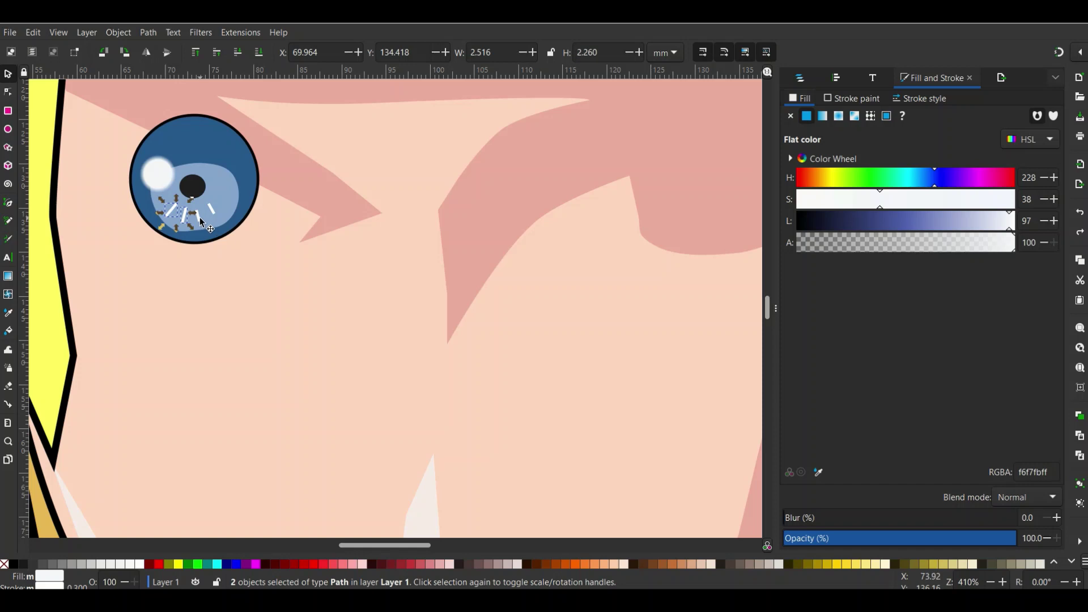
pyautogui.keyDown('shift'); pyautogui.click(214, 212); pyautogui.keyUp('shift')
pyautogui.click(199, 218)
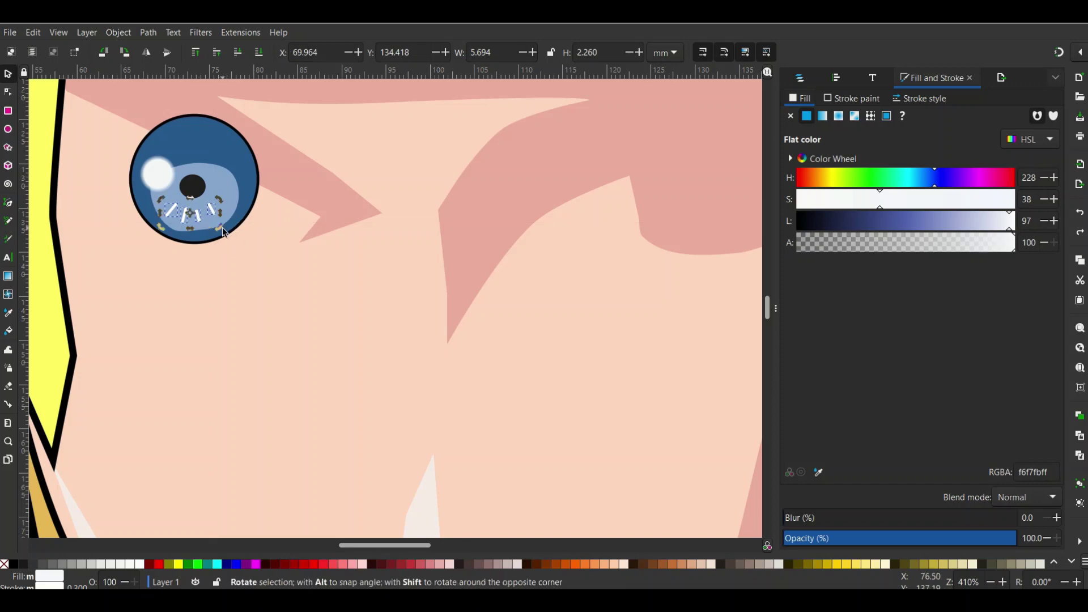
pyautogui.moveTo(220, 227); pyautogui.dragTo(247, 202)
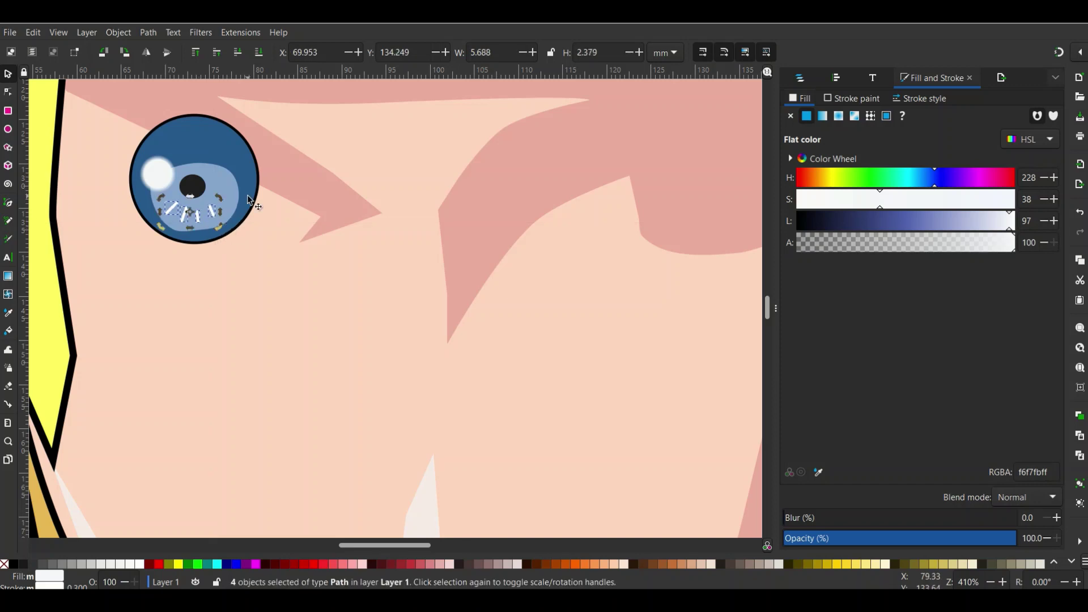
pyautogui.hotkey('ctrl', 'g')
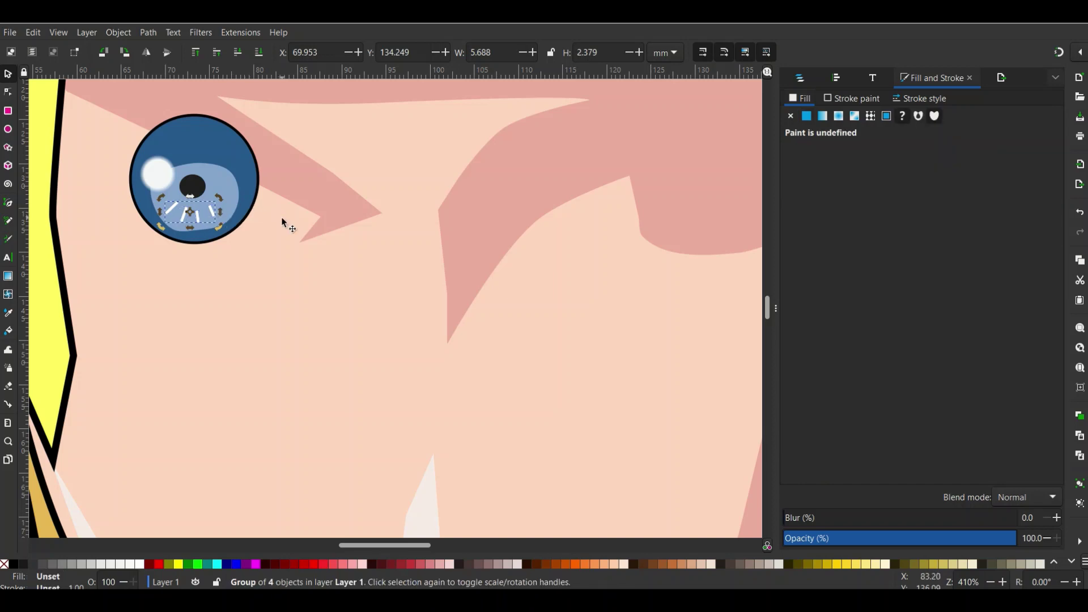
# Step: Reselect the face skin shape and the streak group to check the grouping
pyautogui.click(204, 266)
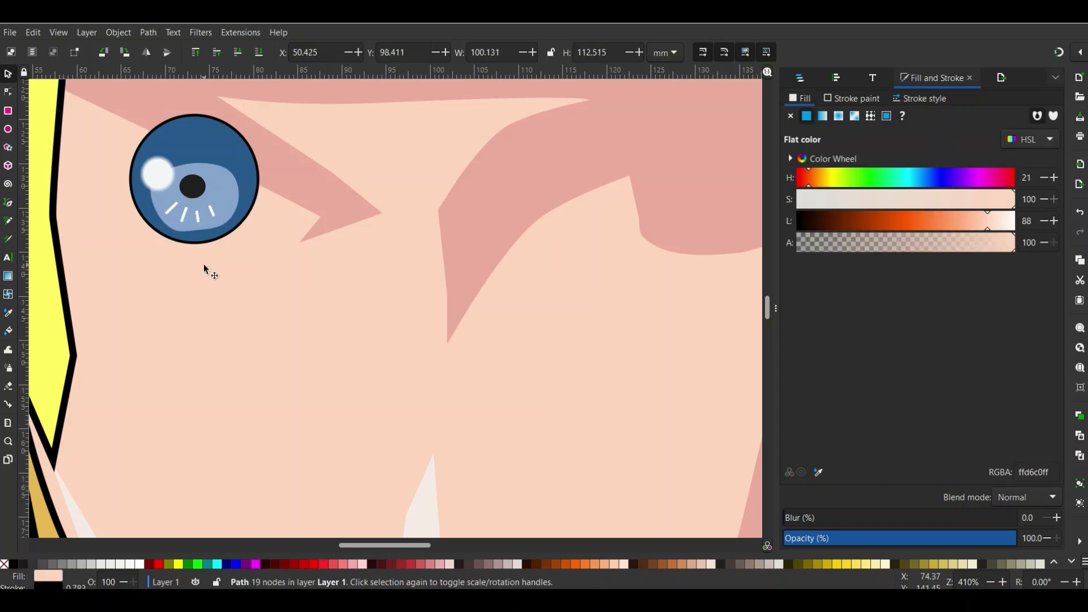
pyautogui.click(199, 220)
pyautogui.click(247, 274)
pyautogui.scroll(1, 306, 206)
pyautogui.keyDown('ctrl'); pyautogui.scroll(-1, 314, 206); pyautogui.keyUp('ctrl')
pyautogui.keyDown('ctrl'); pyautogui.scroll(-1, 315, 205); pyautogui.keyUp('ctrl')
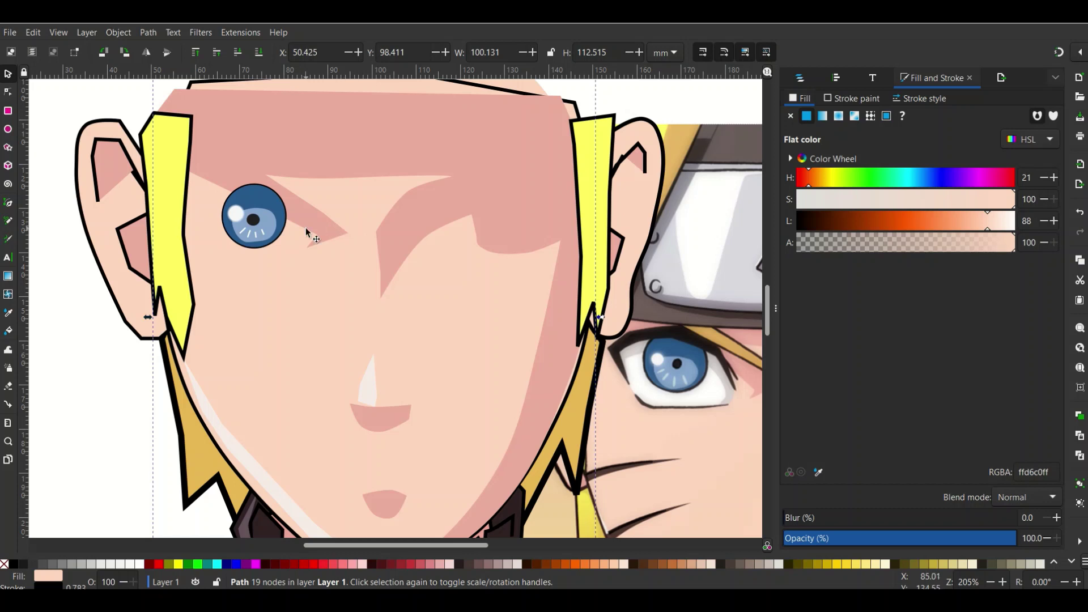
pyautogui.click(9, 204)
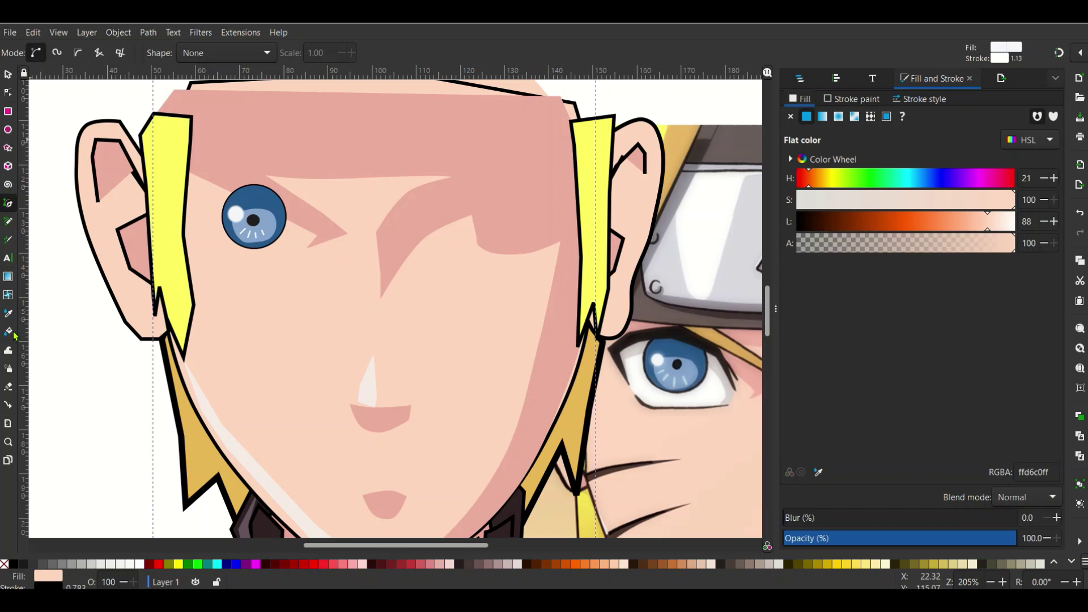
# Step: Sample the reference eye's white, then restore the face's skin tone from the ear
pyautogui.click(8, 312)
pyautogui.click(689, 394)
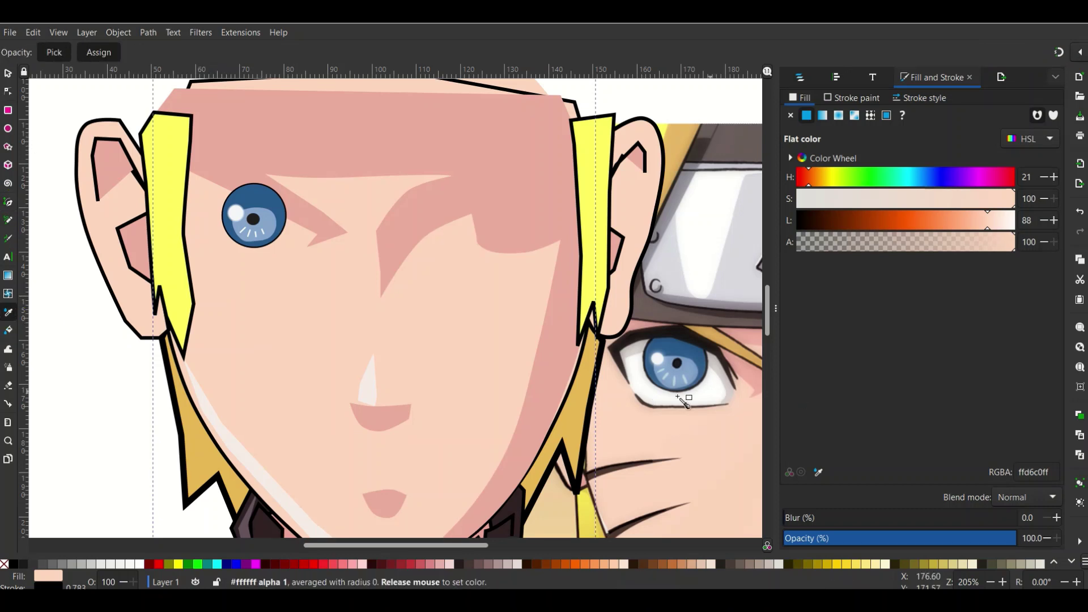
pyautogui.click(86, 142)
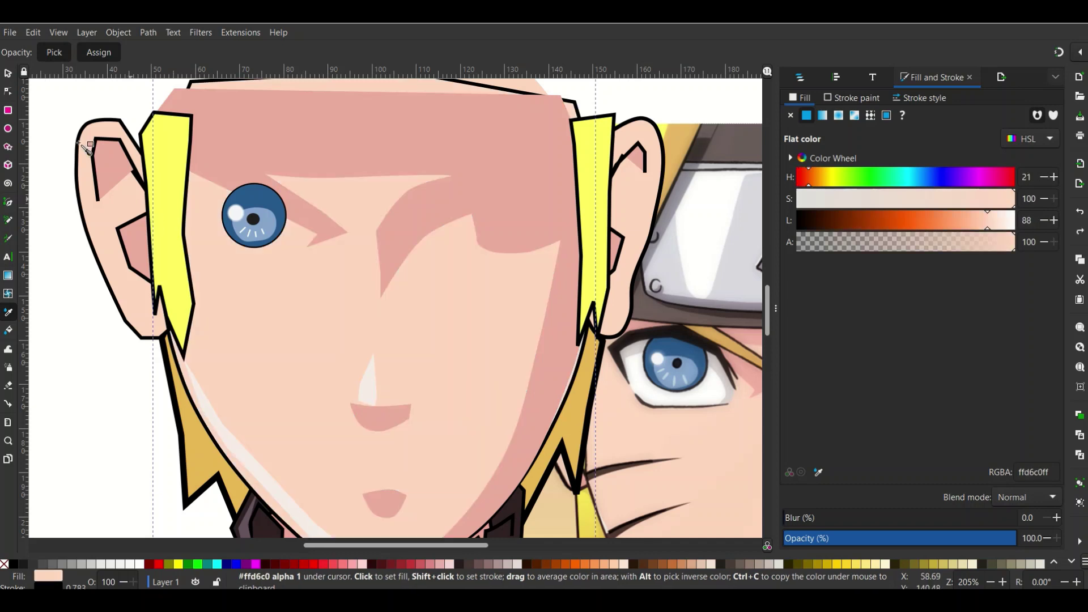
pyautogui.click(9, 81)
pyautogui.click(79, 365)
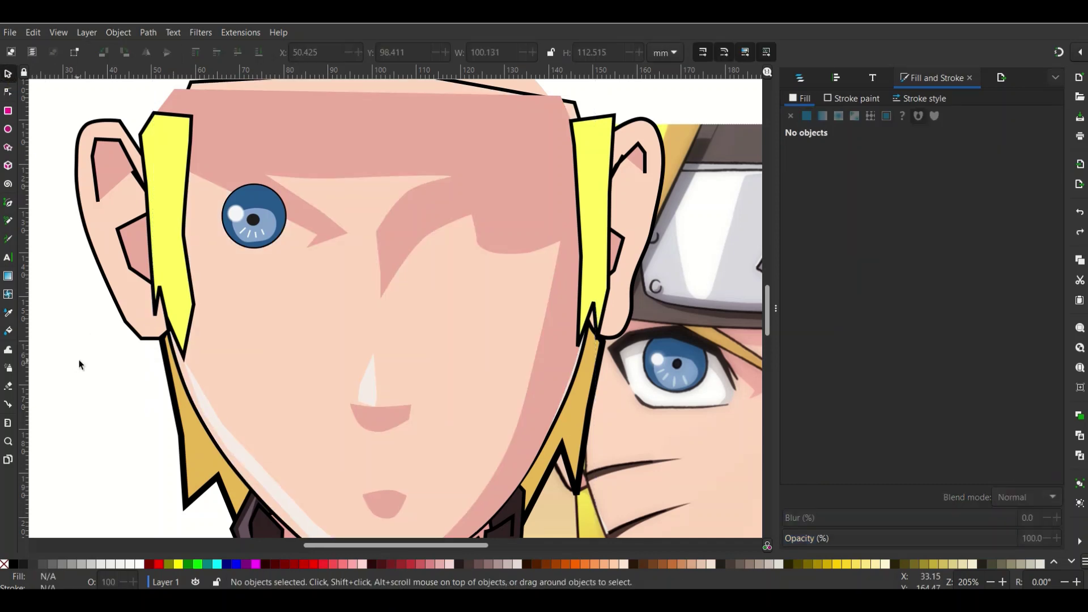
pyautogui.click(10, 312)
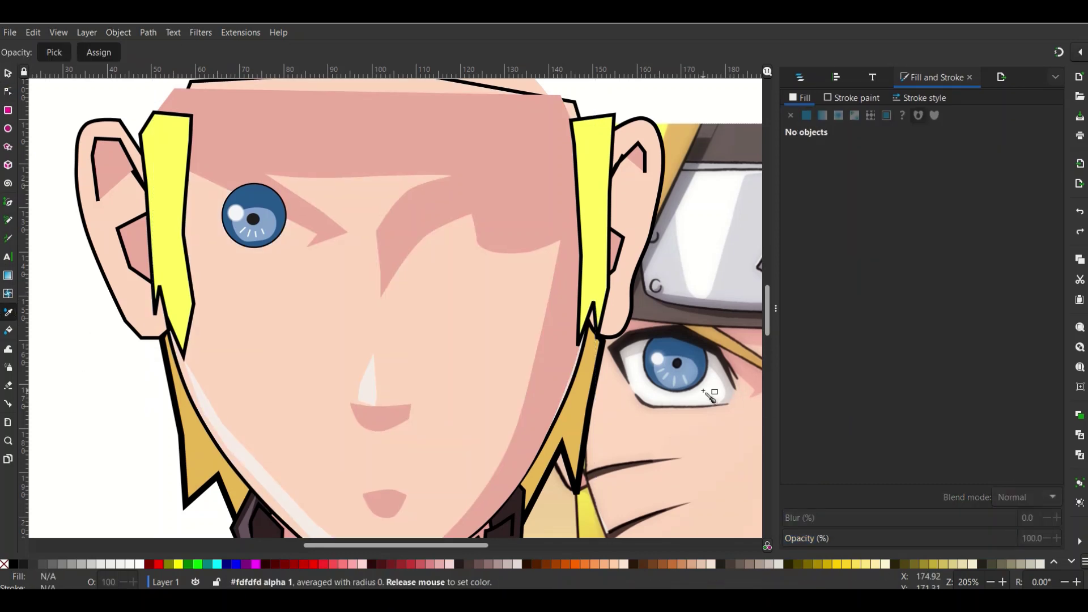
# Step: Reselect the face skin shape, cancelling an accidental brow-shading move, then clear the selection
pyautogui.click(8, 73)
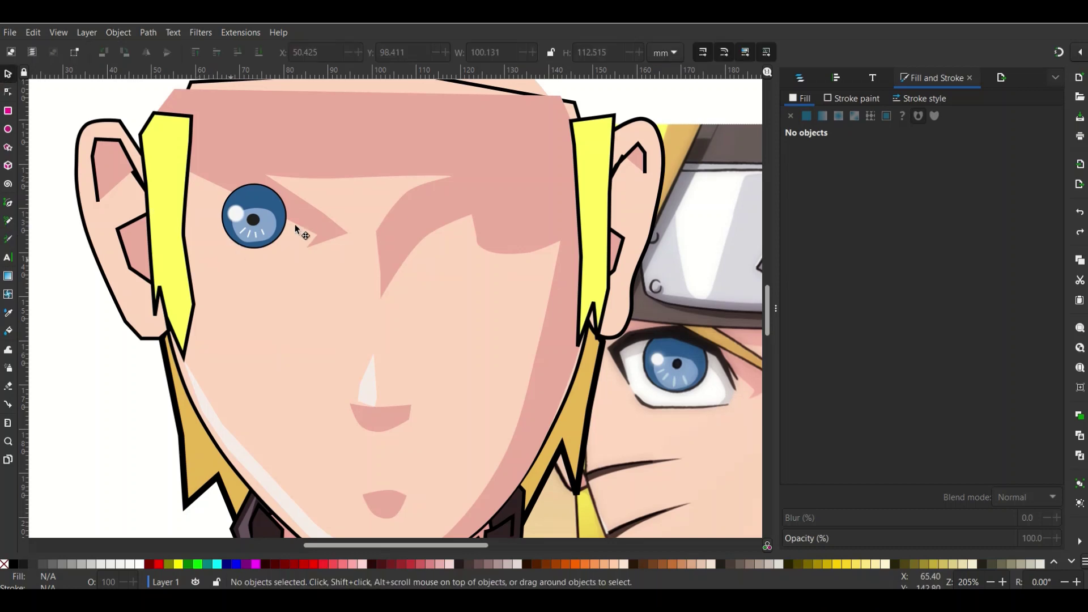
pyautogui.moveTo(296, 232)
pyautogui.mouseDown()
pyautogui.moveTo(316, 187)
pyautogui.moveTo(299, 204)
pyautogui.mouseUp()
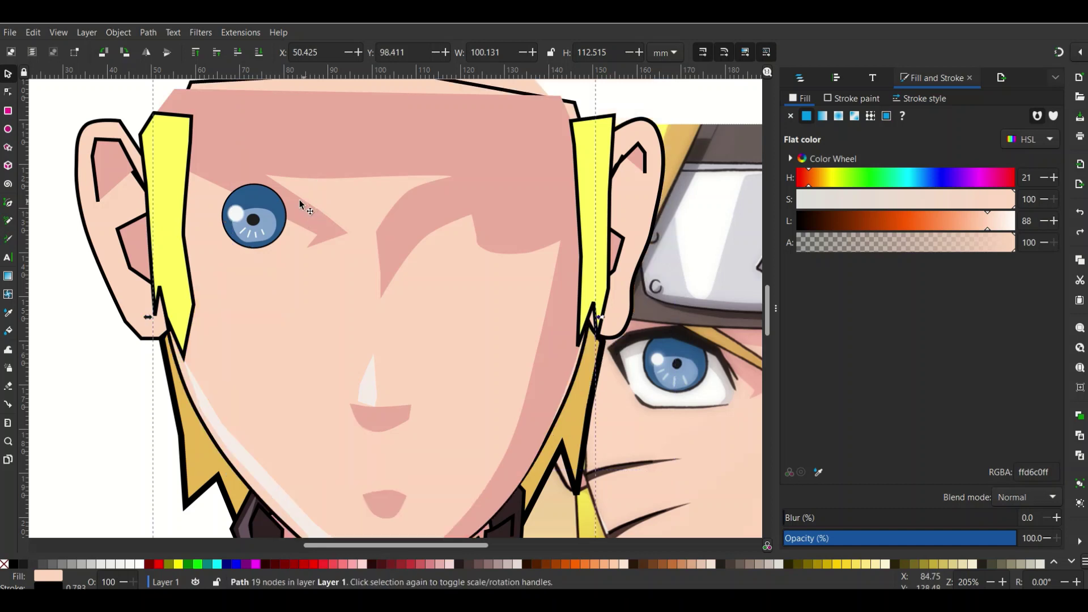
pyautogui.click(78, 343)
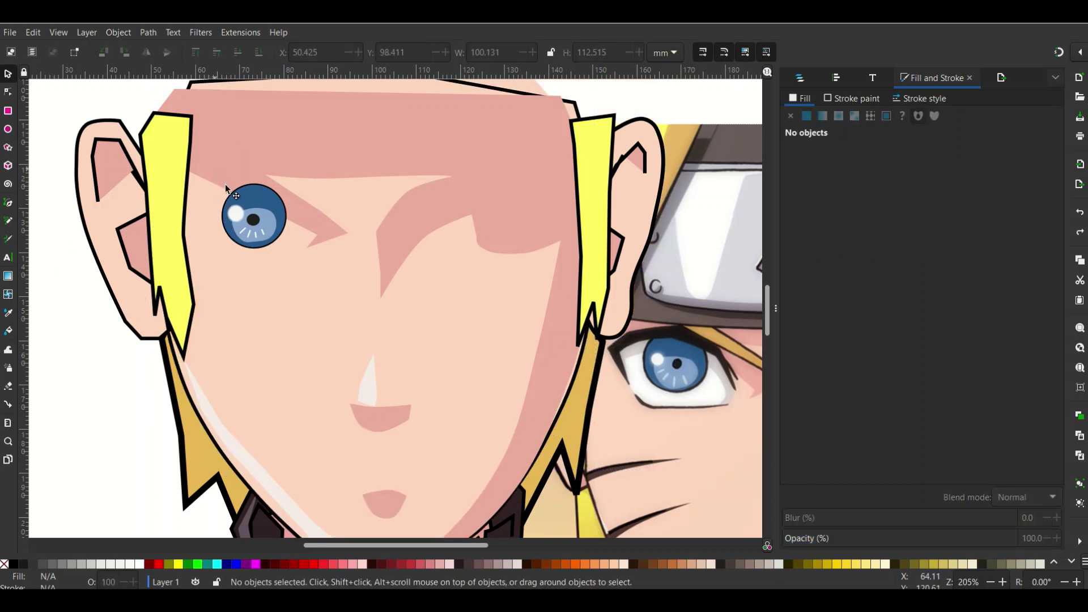
pyautogui.moveTo(226, 183); pyautogui.dragTo(304, 248)
pyautogui.press('Escape')
pyautogui.click(286, 292)
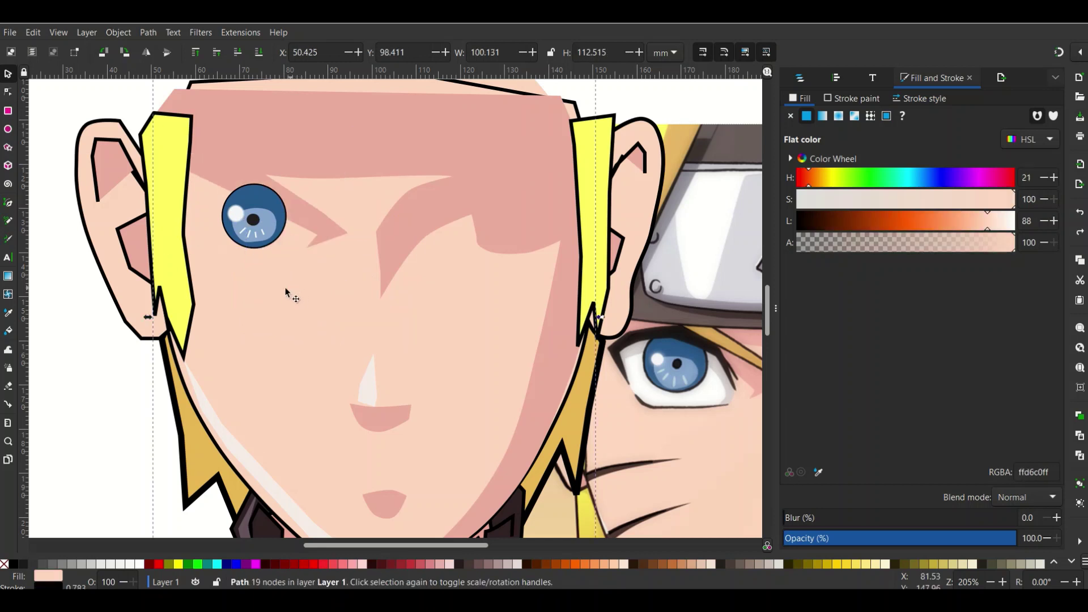
pyautogui.click(116, 347)
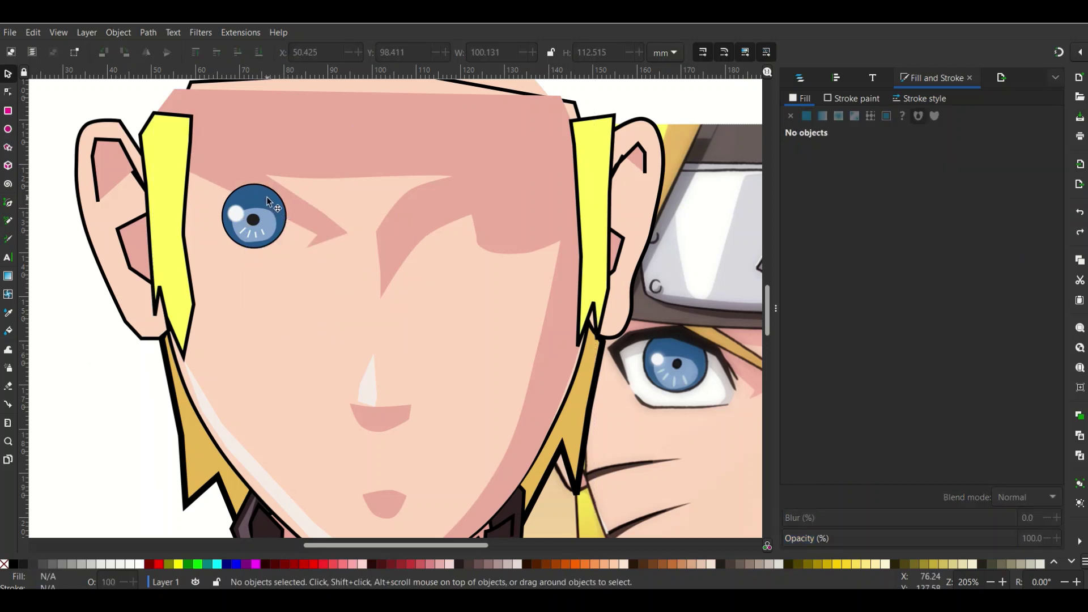
# Step: Group the iris circles, highlight, pupil and iris streaks into one five-object group
pyautogui.click(256, 212)
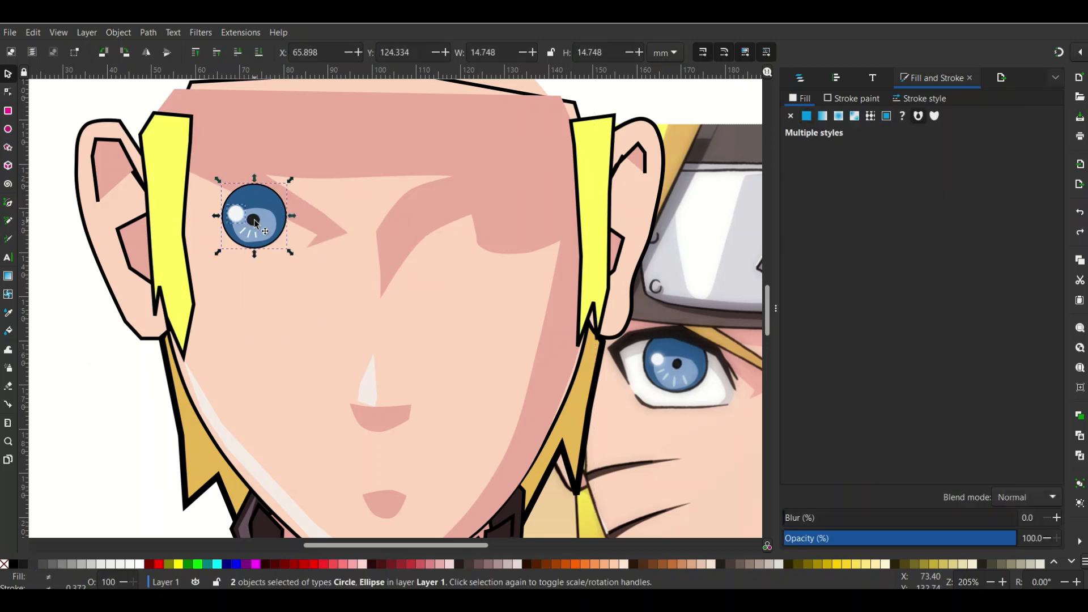
pyautogui.keyDown('shift'); pyautogui.click(254, 220); pyautogui.keyUp('shift')
pyautogui.keyDown('shift'); pyautogui.click(264, 241); pyautogui.keyUp('shift')
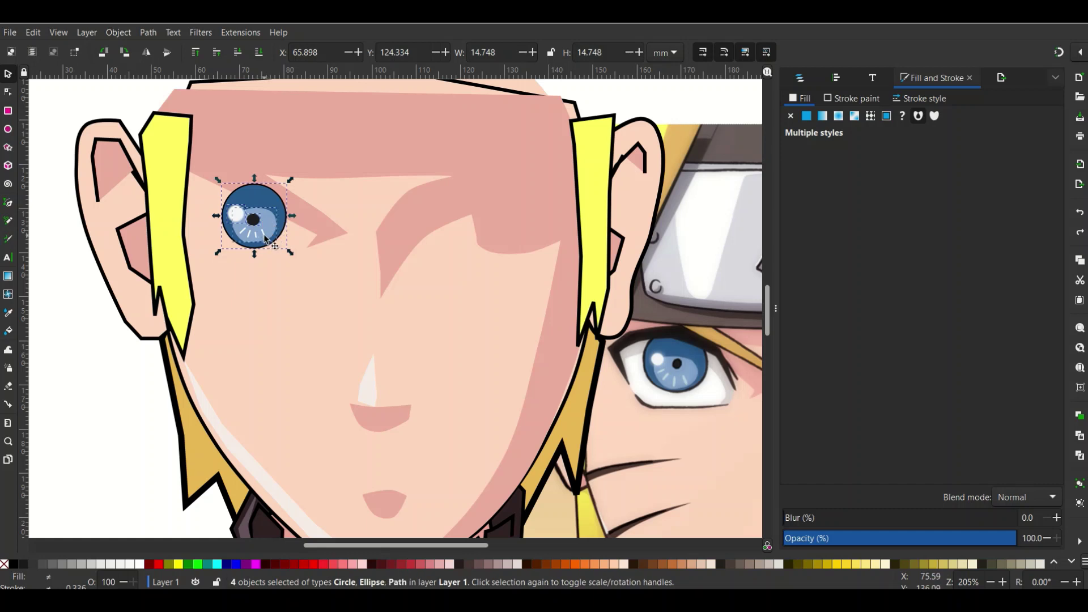
pyautogui.keyDown('shift'); pyautogui.click(263, 234); pyautogui.keyUp('shift')
pyautogui.hotkey('ctrl', 'g')
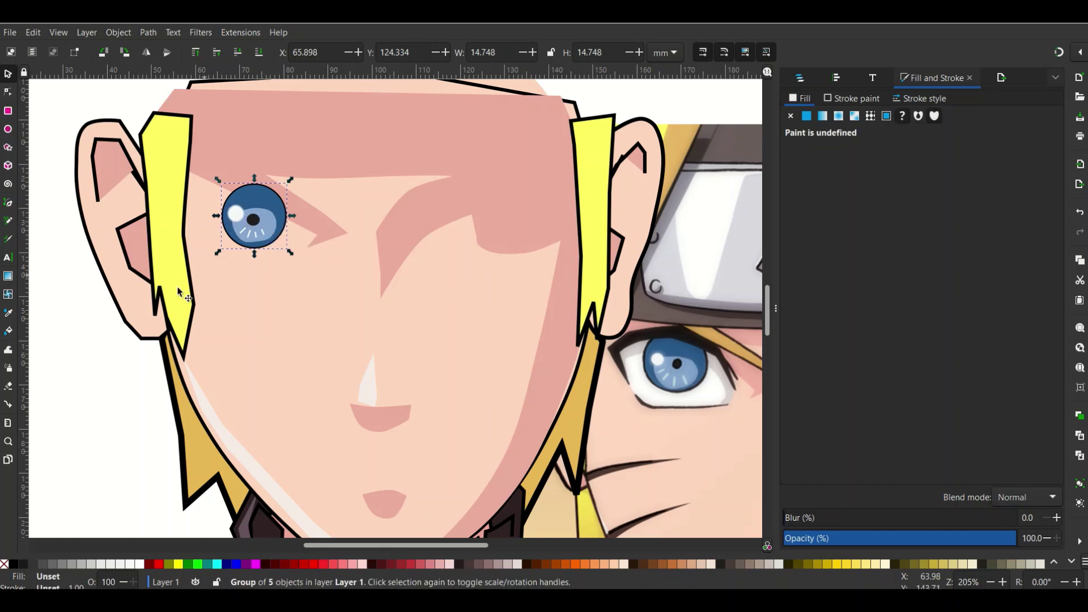
pyautogui.click(79, 355)
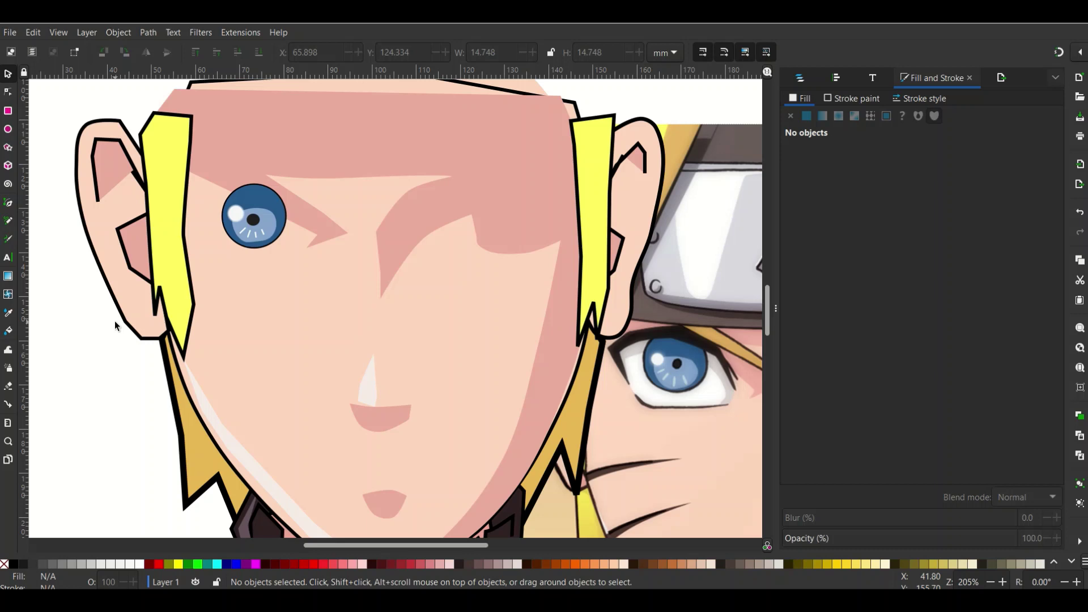
# Step: Draw a closed almond-shaped eye-white outline around the iris with the Pen tool
pyautogui.click(9, 203)
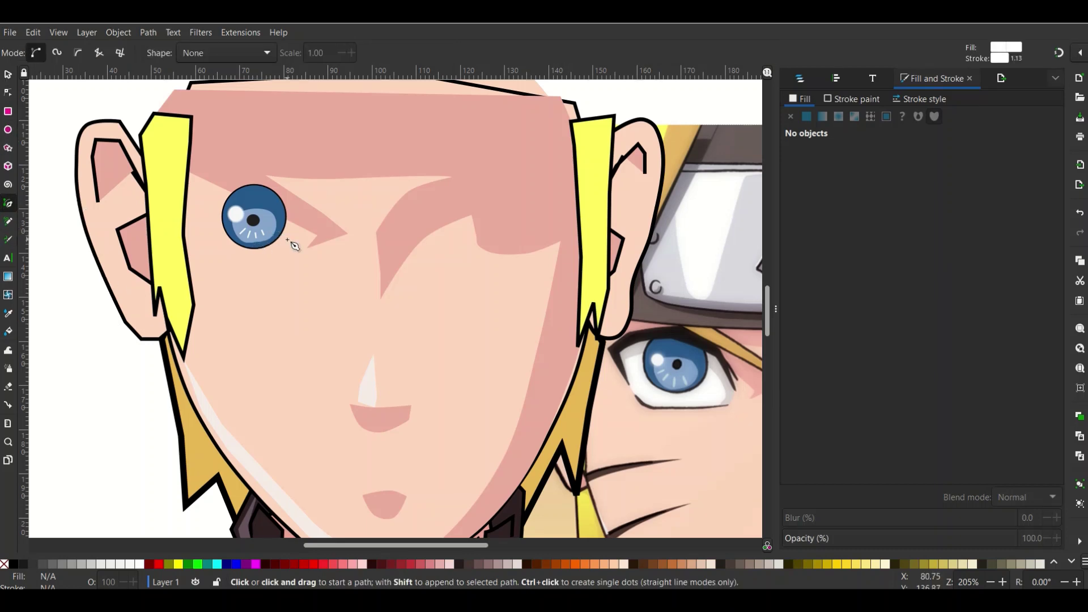
pyautogui.click(306, 240)
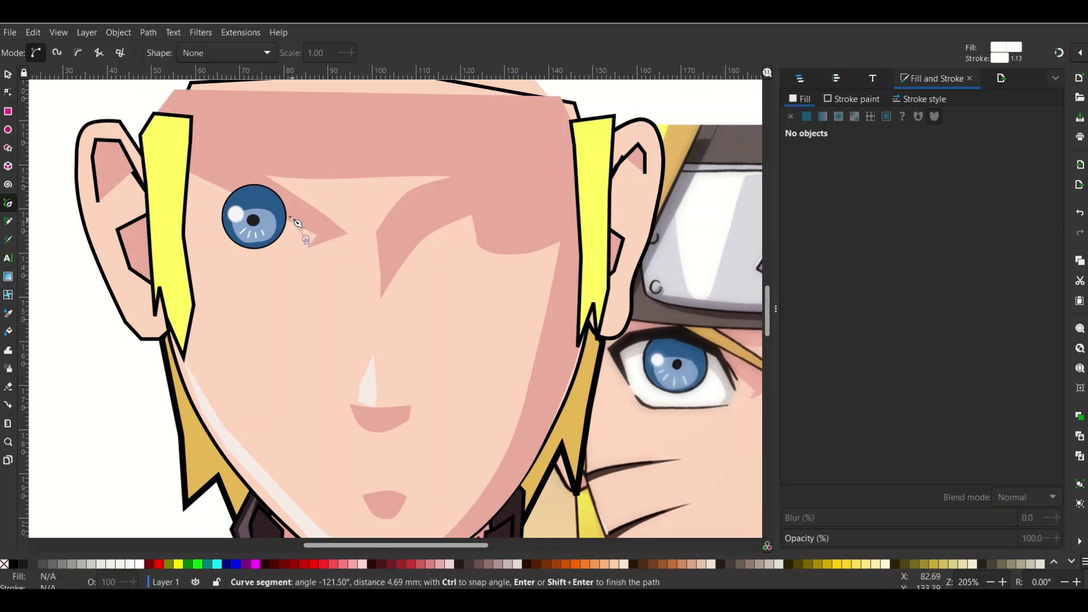
pyautogui.click(293, 208)
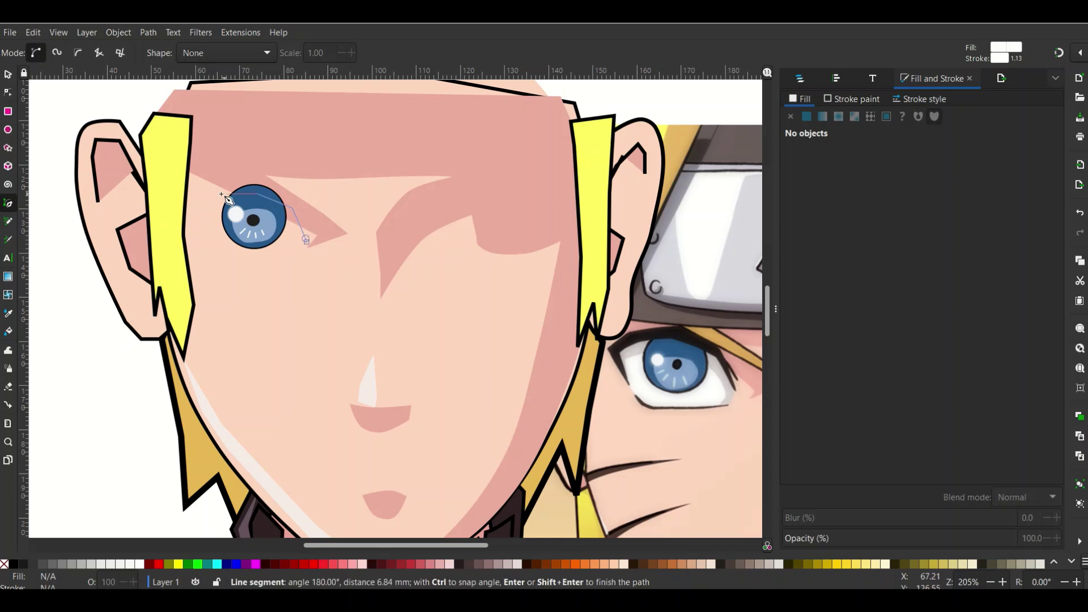
pyautogui.click(224, 185)
pyautogui.click(198, 194)
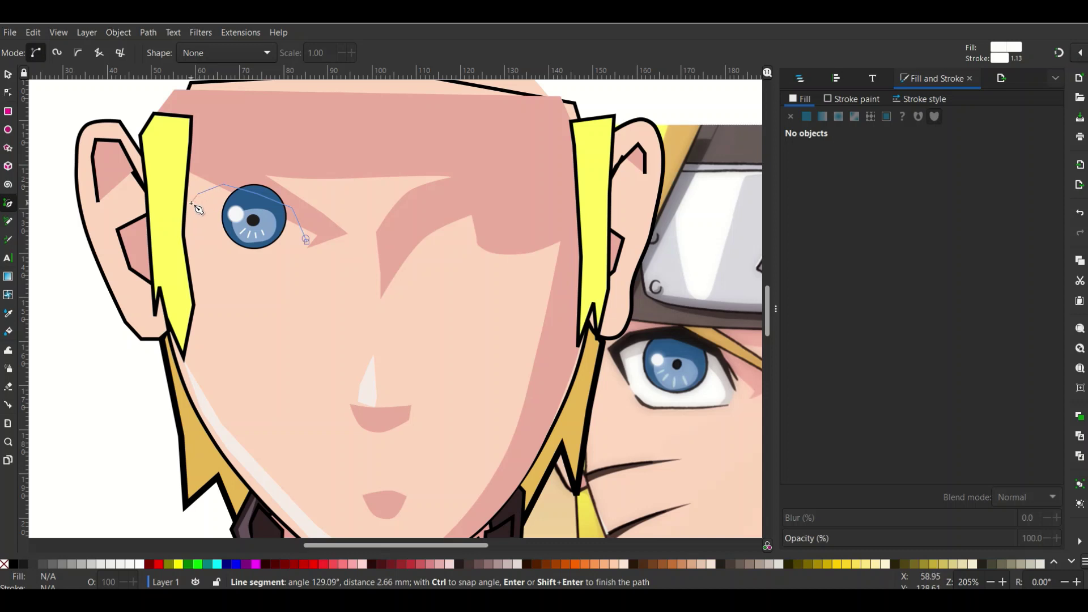
pyautogui.click(205, 230)
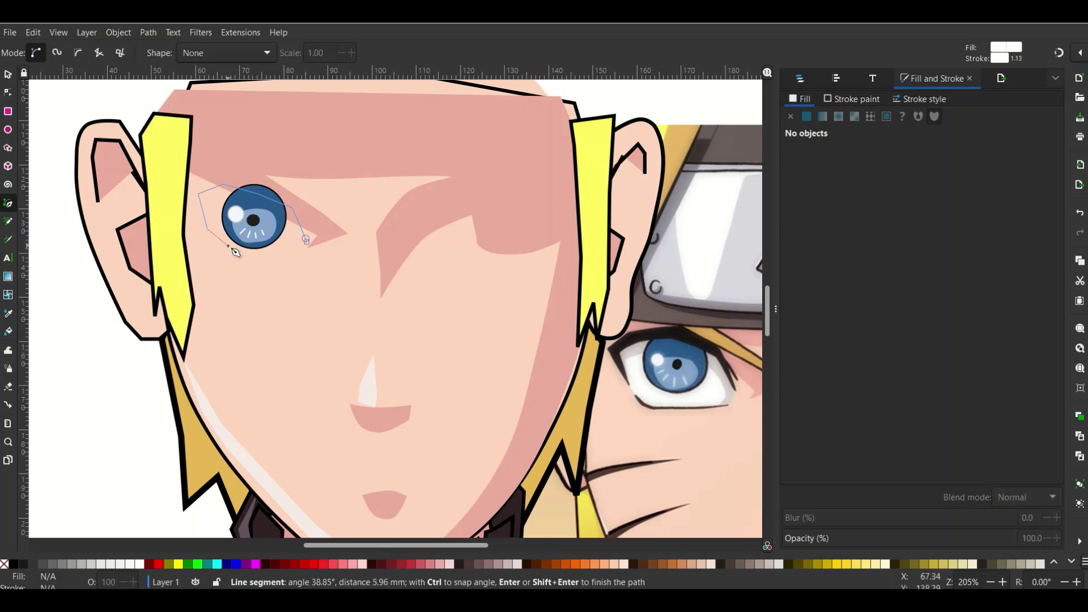
pyautogui.click(223, 251)
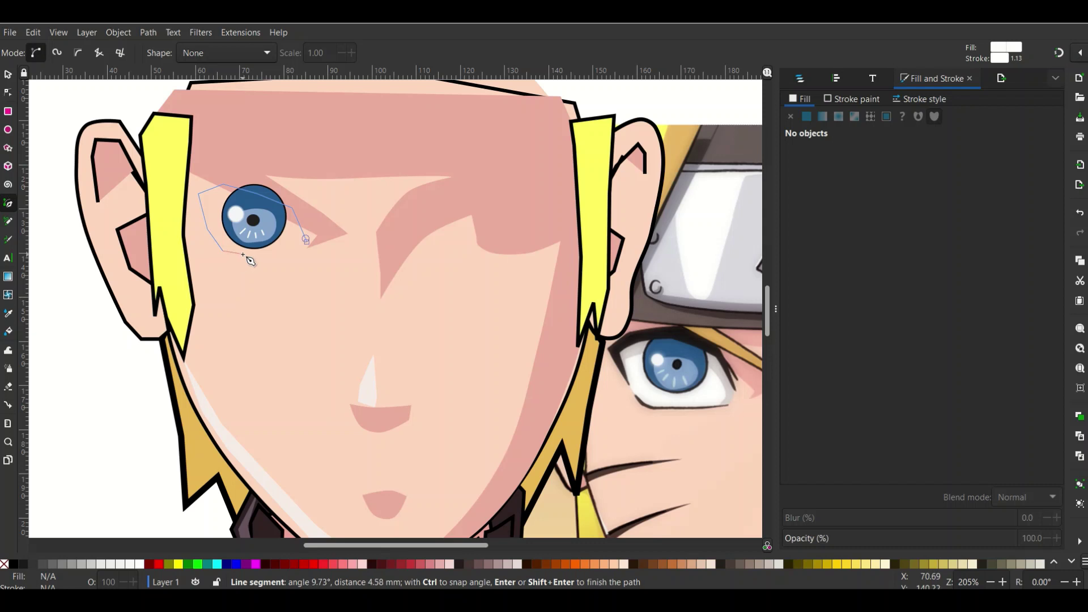
pyautogui.click(243, 253)
pyautogui.click(290, 253)
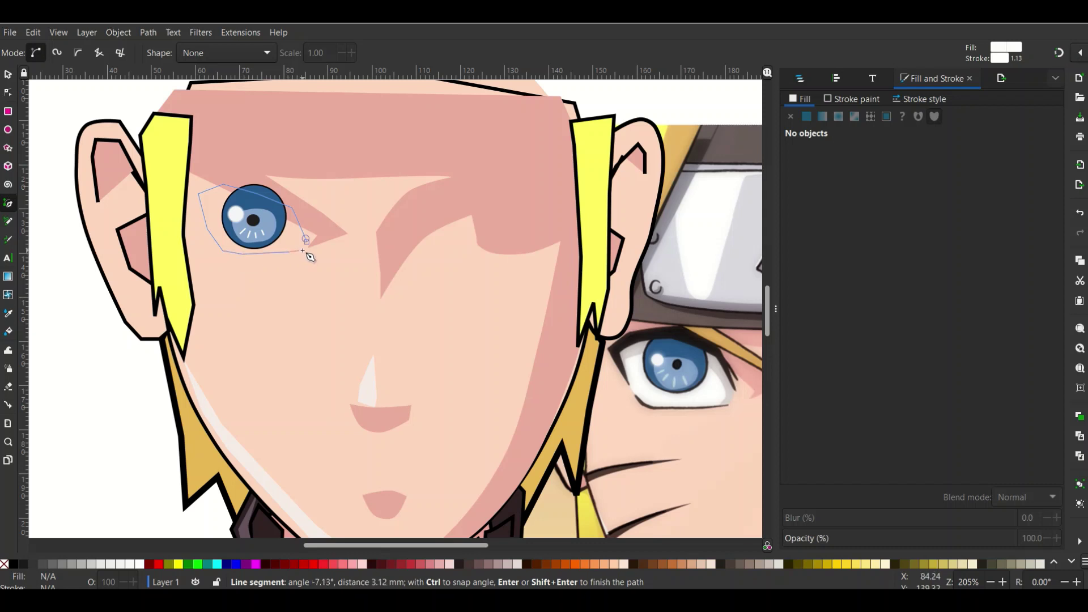
pyautogui.click(301, 249)
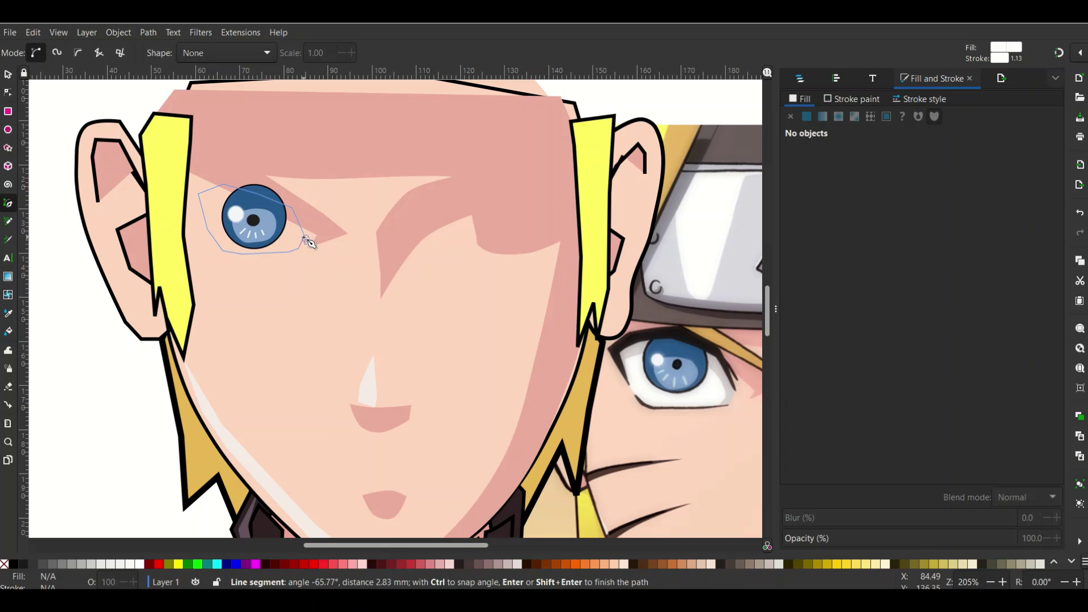
pyautogui.click(305, 238)
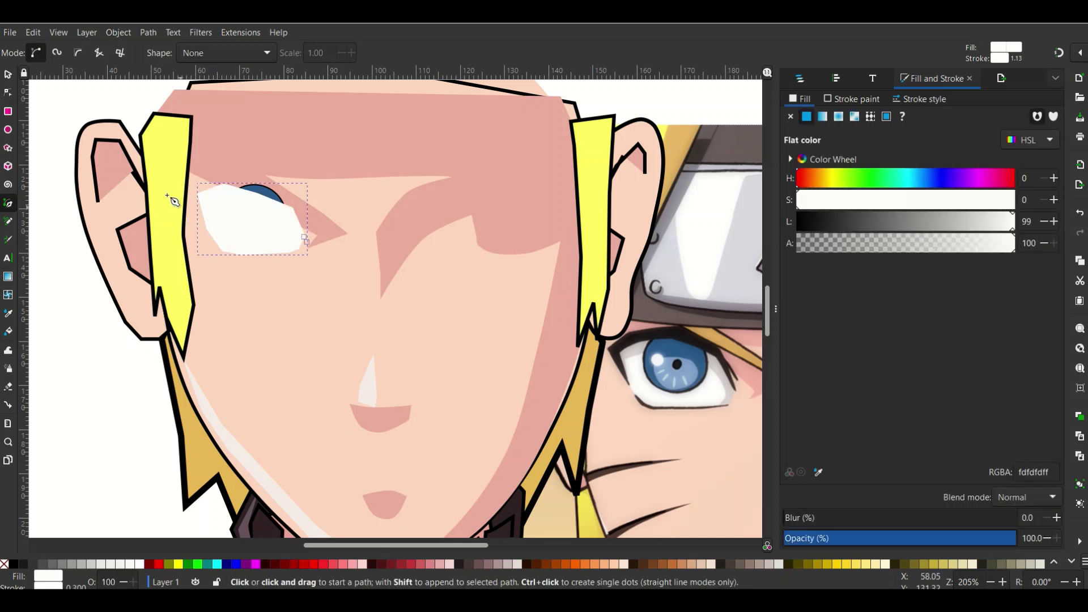
pyautogui.click(8, 74)
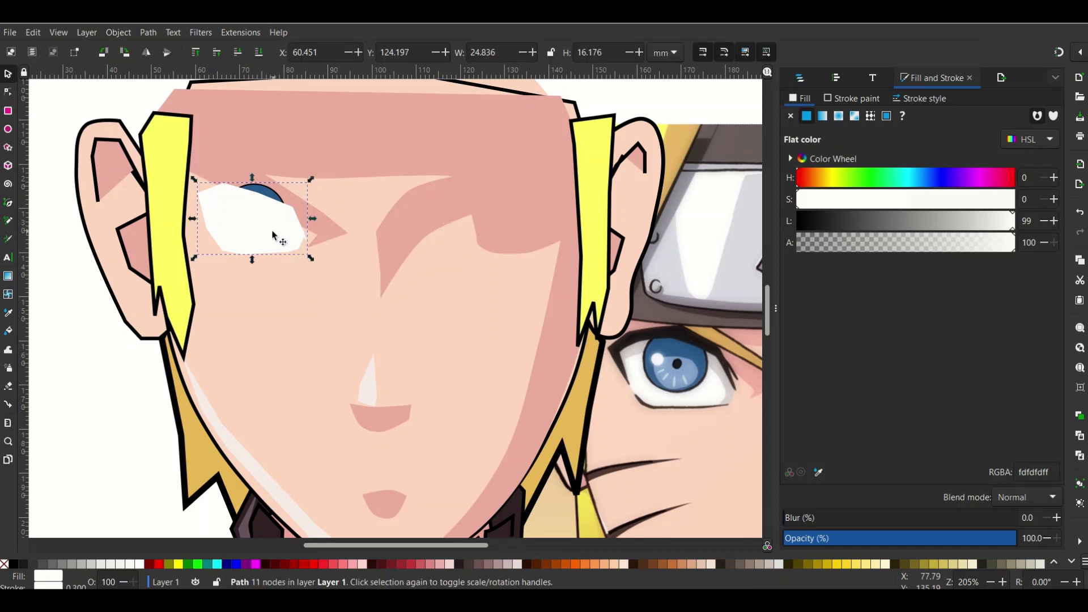
# Step: Make all nodes of the eye-white path smooth, then select the blue iris behind it
pyautogui.doubleClick(253, 218)
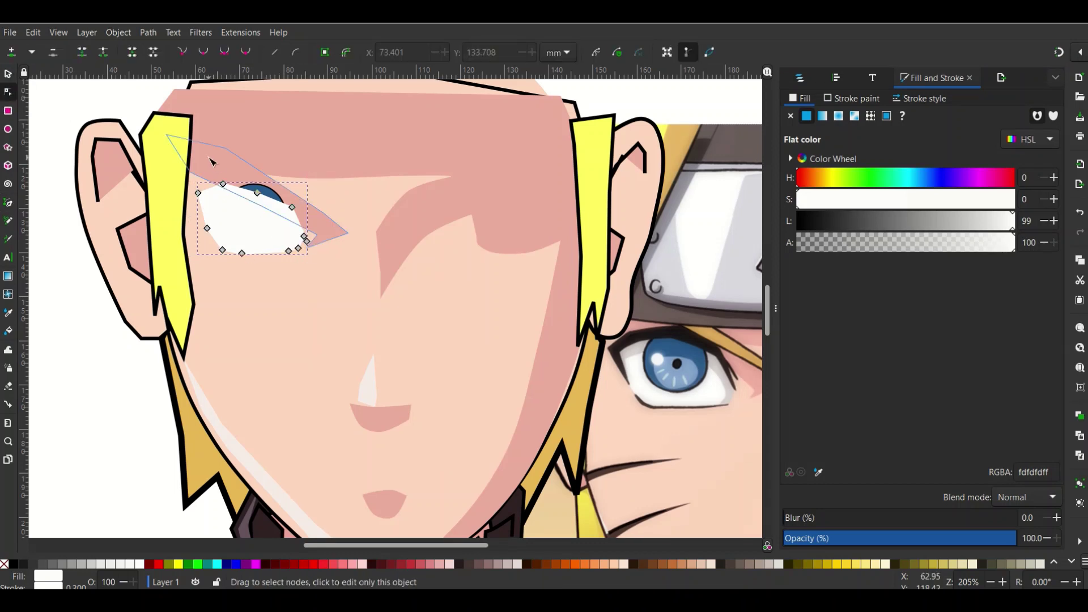
pyautogui.moveTo(216, 289); pyautogui.dragTo(298, 148)
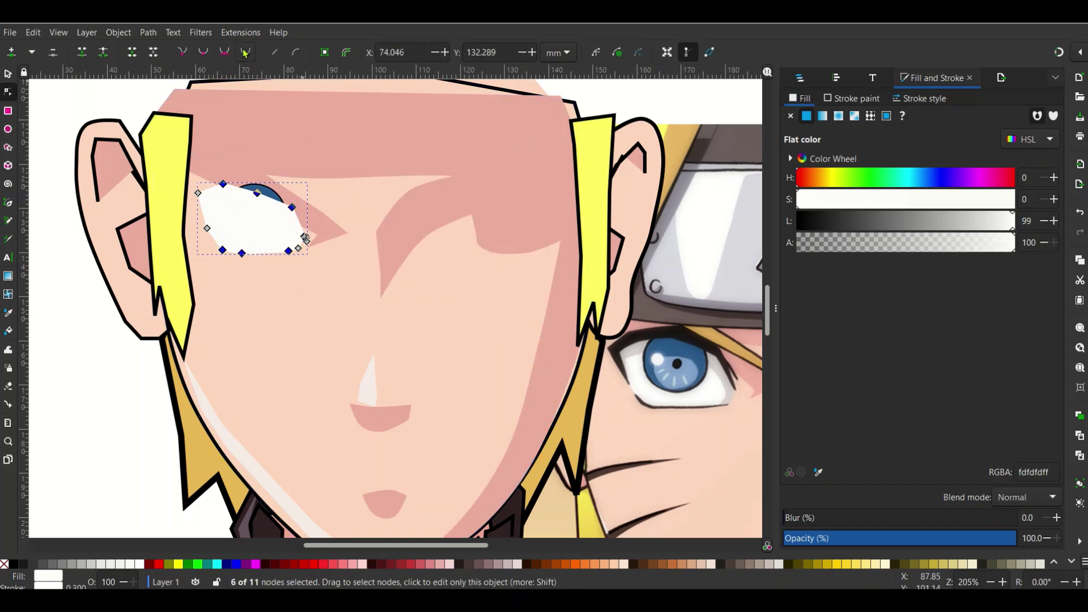
pyautogui.click(48, 311)
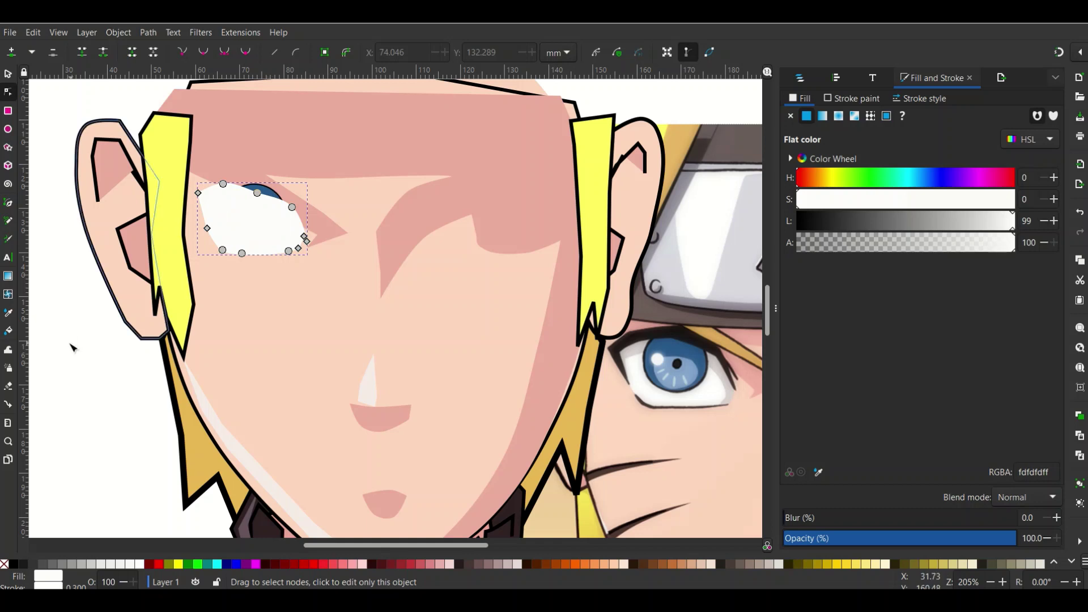
pyautogui.click(73, 347)
pyautogui.click(274, 197)
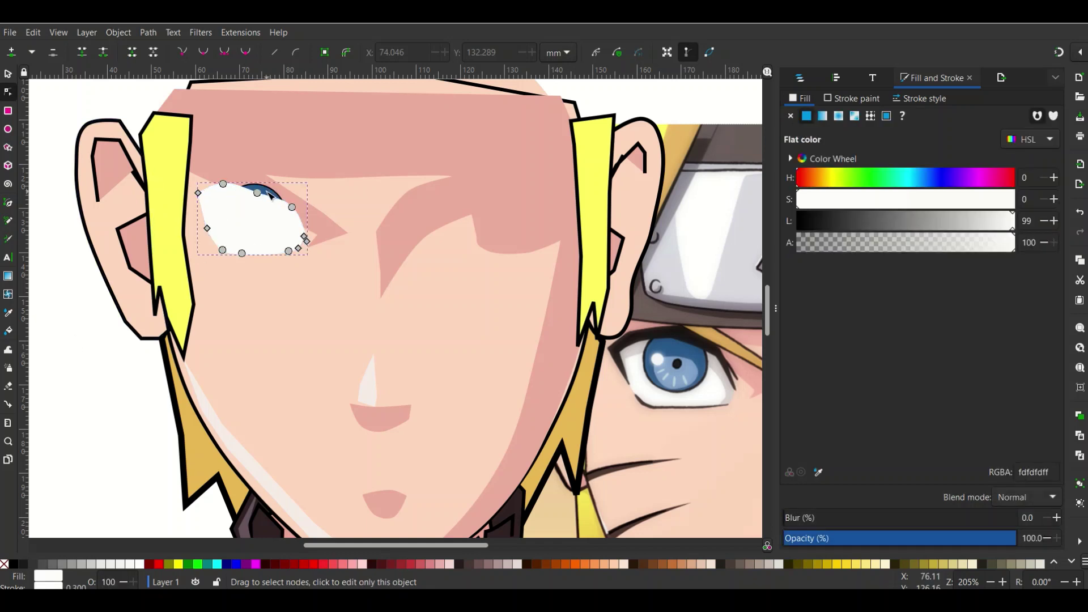
pyautogui.click(112, 327)
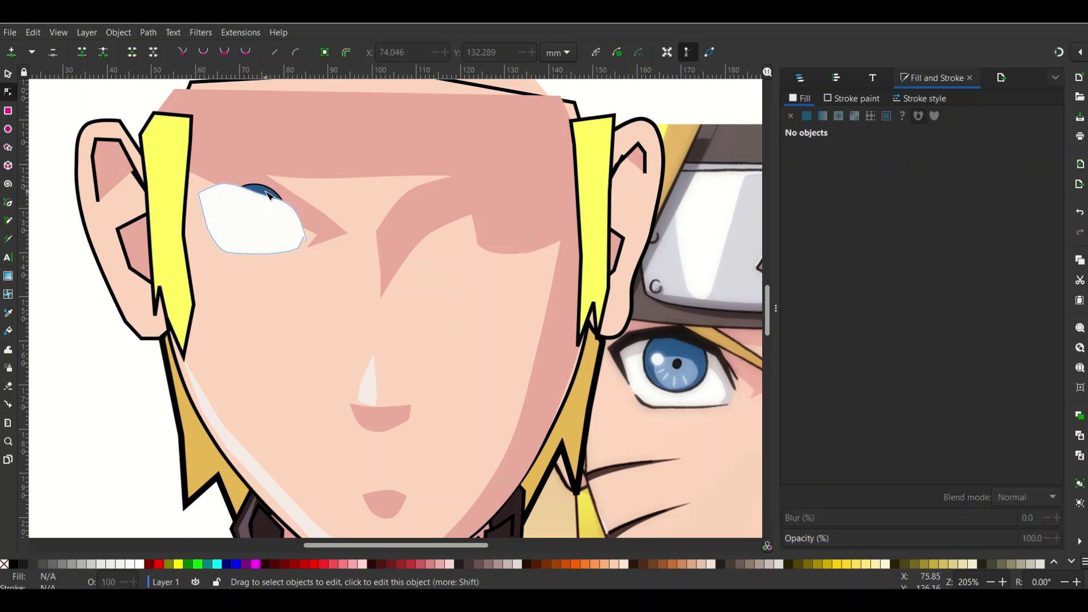
pyautogui.click(270, 195)
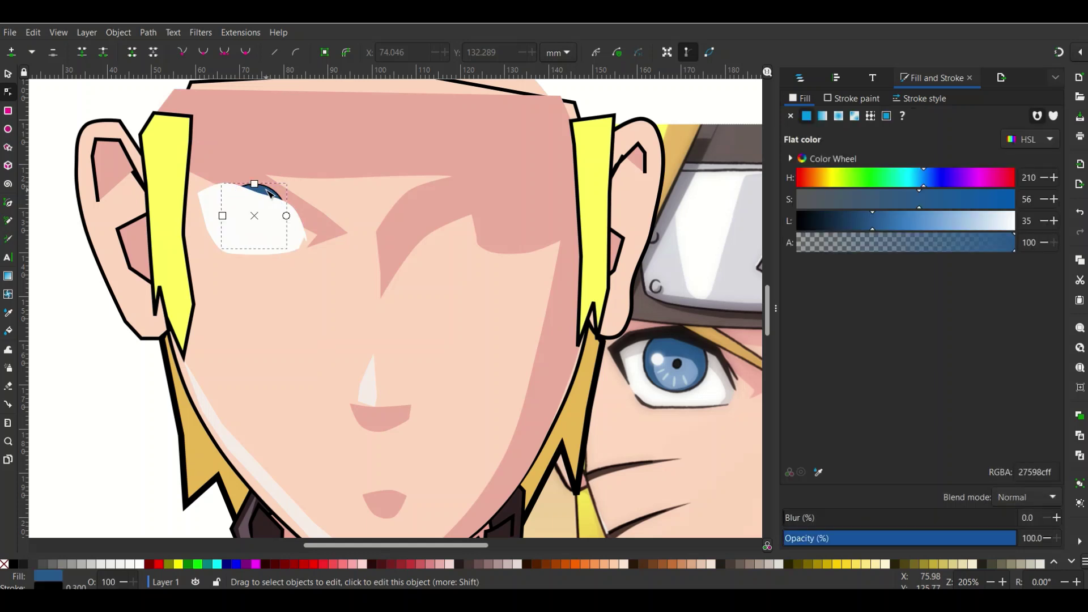
# Step: In Layers and Objects, stack eye-white path25747 beneath the eye group g25691
pyautogui.click(839, 77)
pyautogui.click(811, 77)
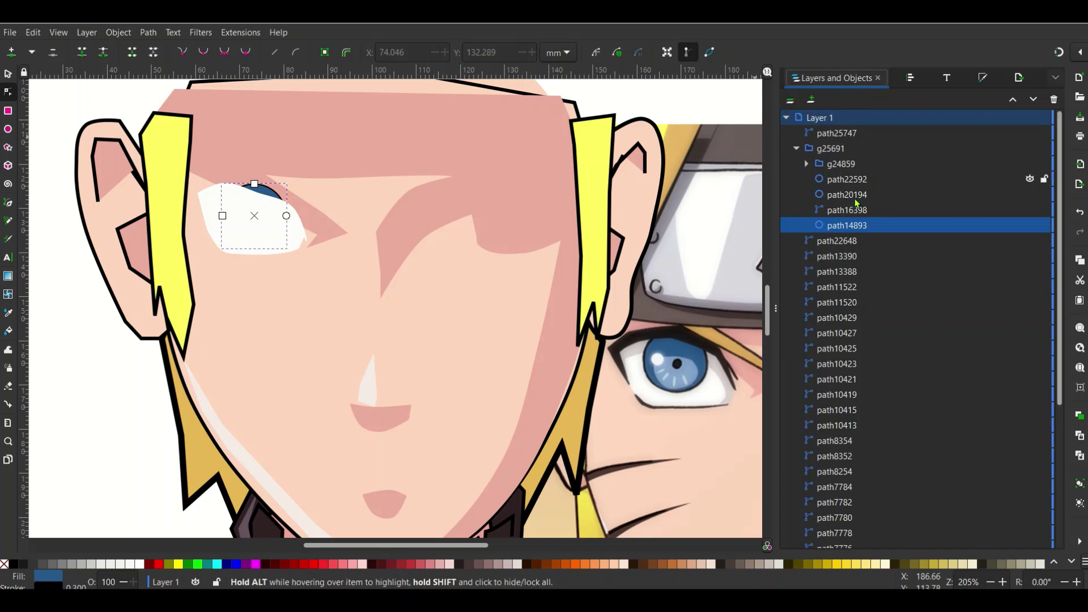
pyautogui.moveTo(844, 228)
pyautogui.mouseDown()
pyautogui.moveTo(881, 142)
pyautogui.moveTo(872, 225)
pyautogui.mouseUp()
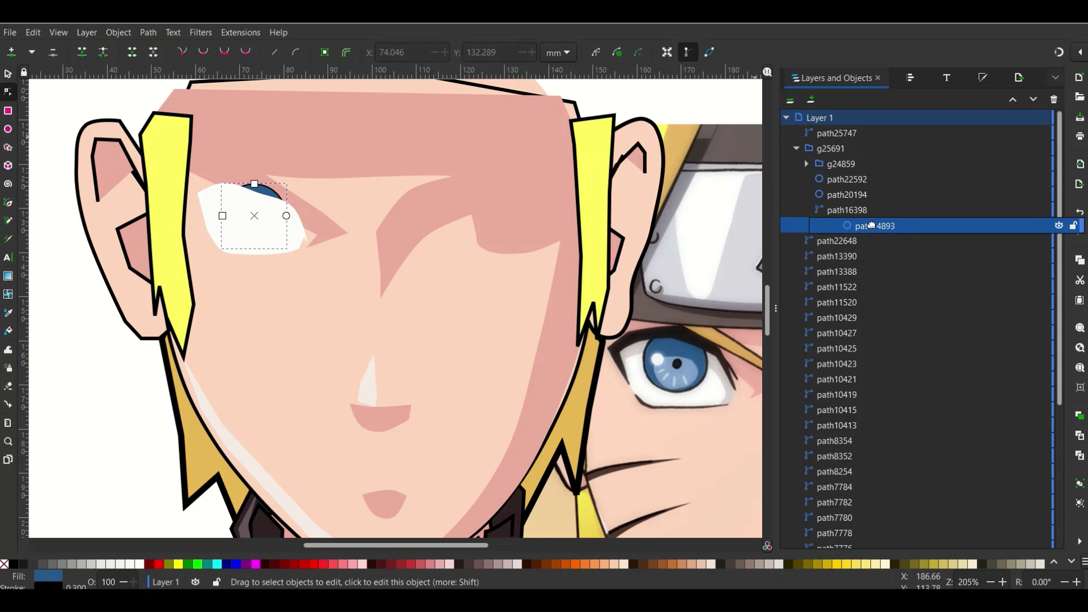
pyautogui.click(831, 148)
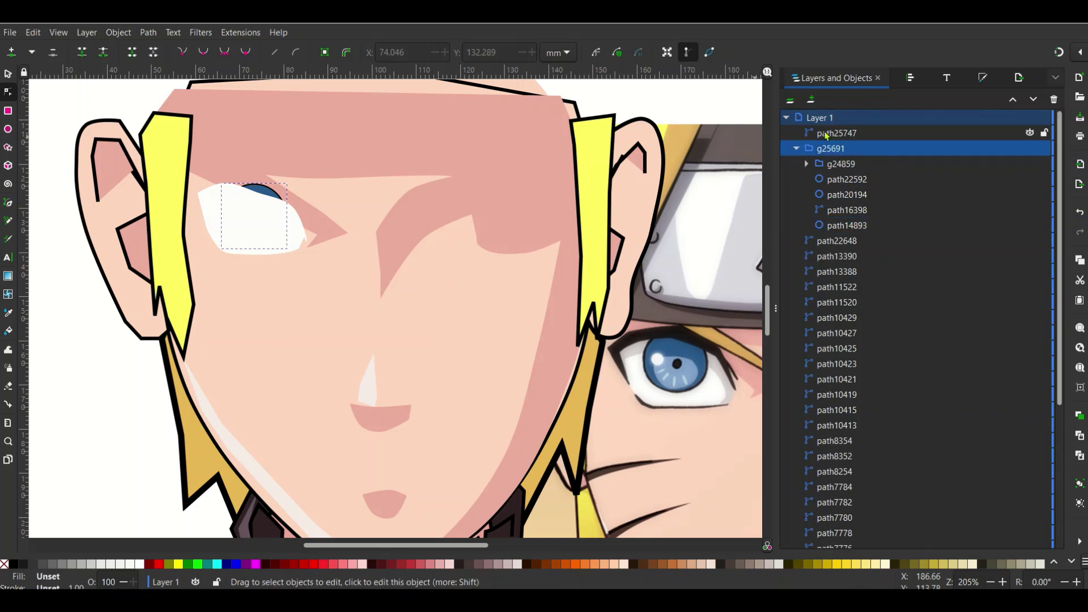
pyautogui.click(826, 134)
pyautogui.moveTo(838, 149)
pyautogui.mouseDown()
pyautogui.moveTo(841, 111)
pyautogui.moveTo(835, 225)
pyautogui.mouseUp()
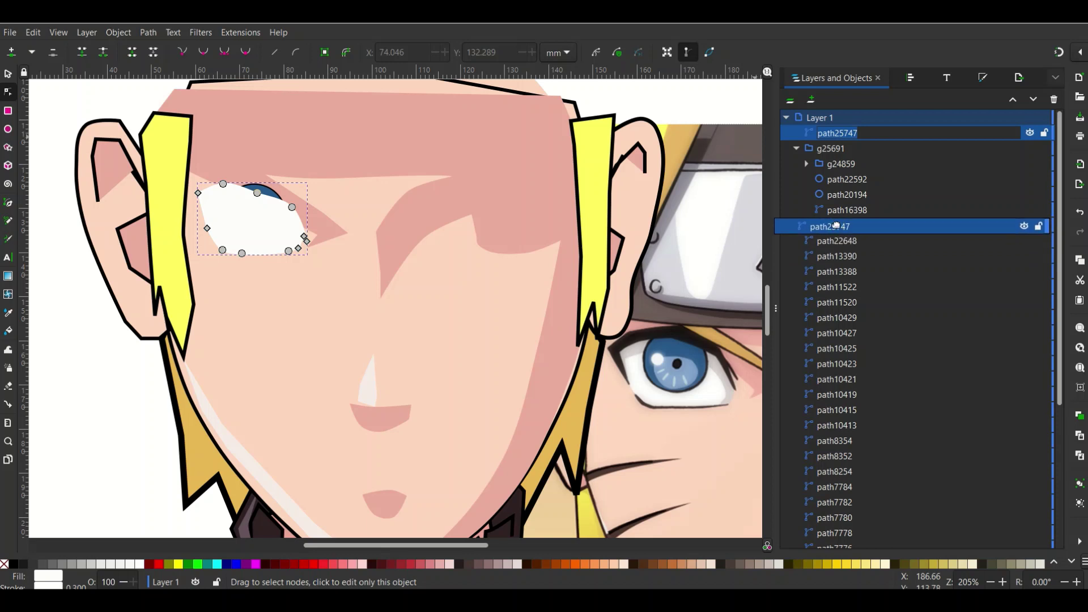
pyautogui.moveTo(836, 224); pyautogui.dragTo(885, 238)
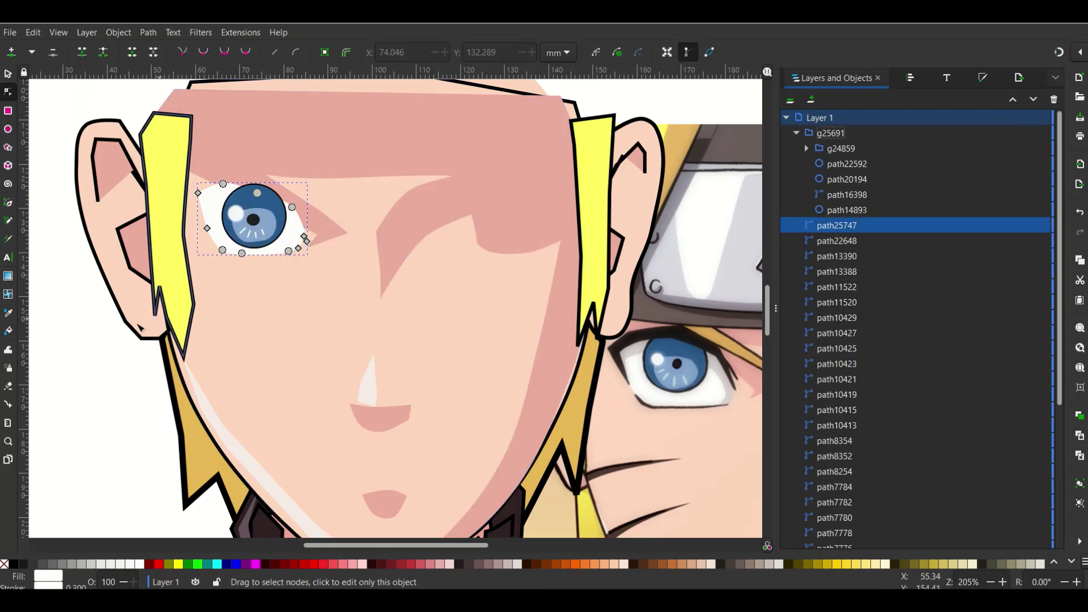
pyautogui.click(80, 343)
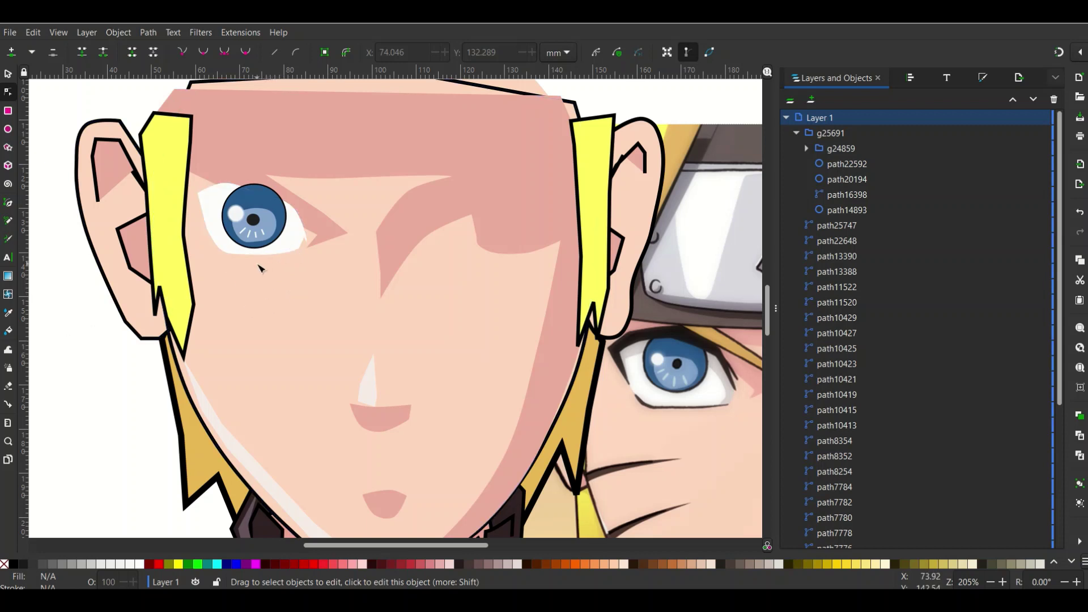
# Step: Begin tracing the eye-white outline around the left eye with the Pen tool
pyautogui.click(9, 313)
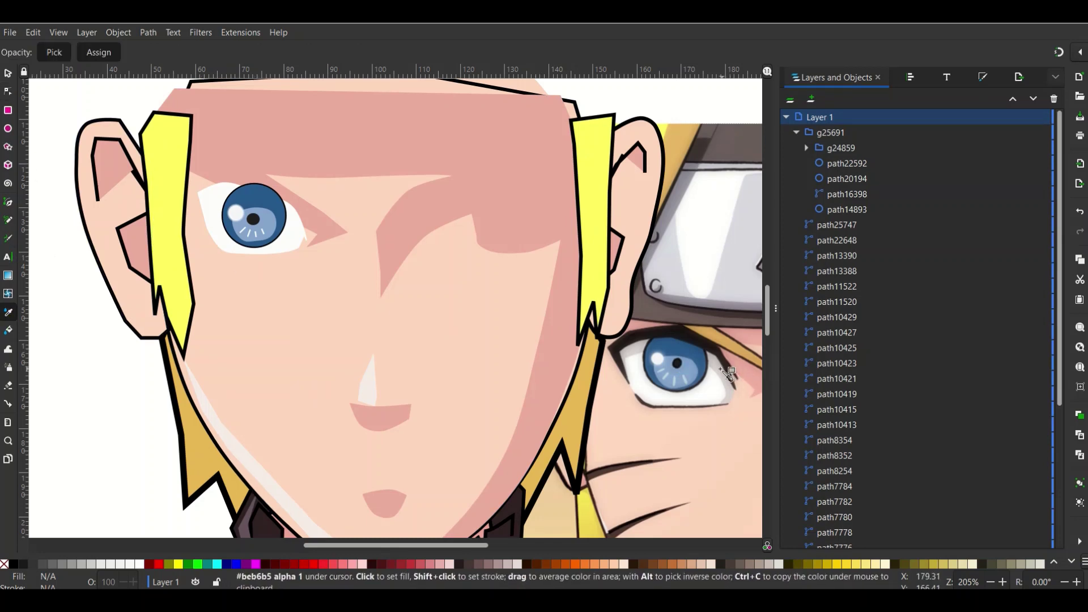
pyautogui.click(8, 204)
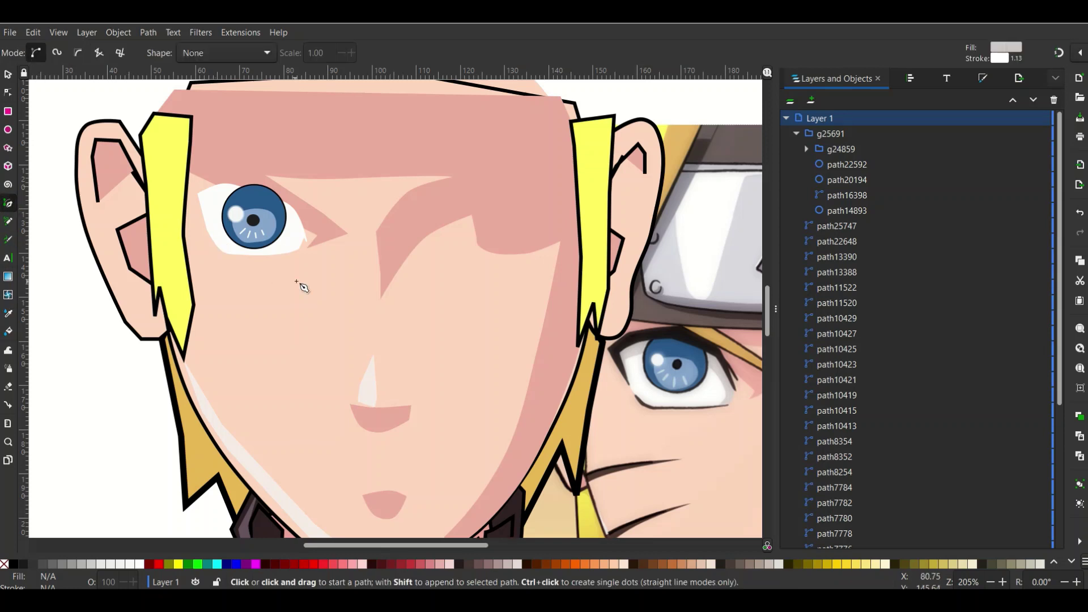
pyautogui.click(209, 232)
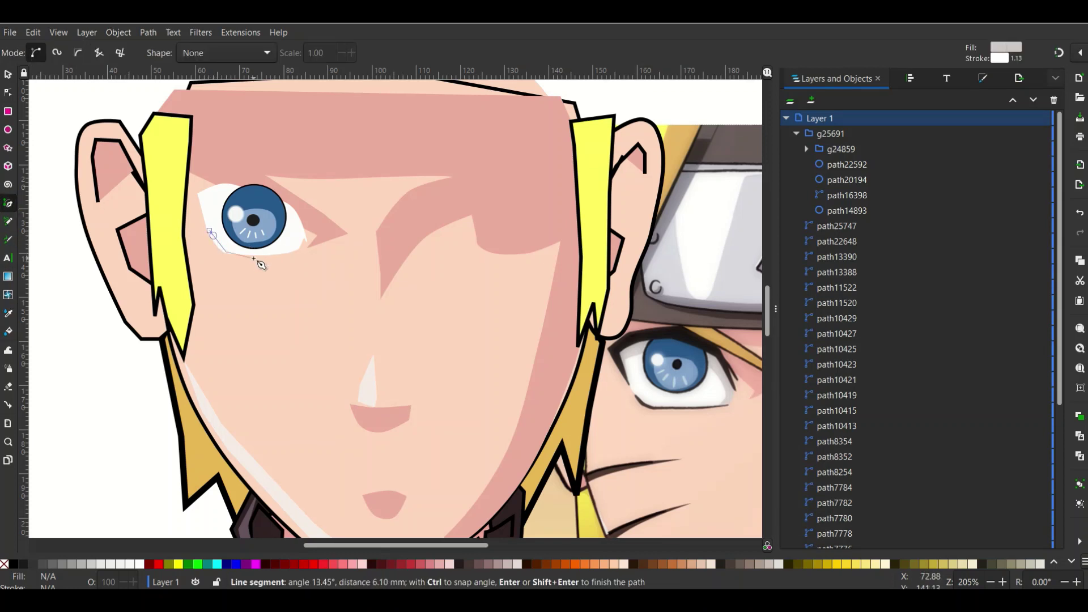
pyautogui.click(288, 253)
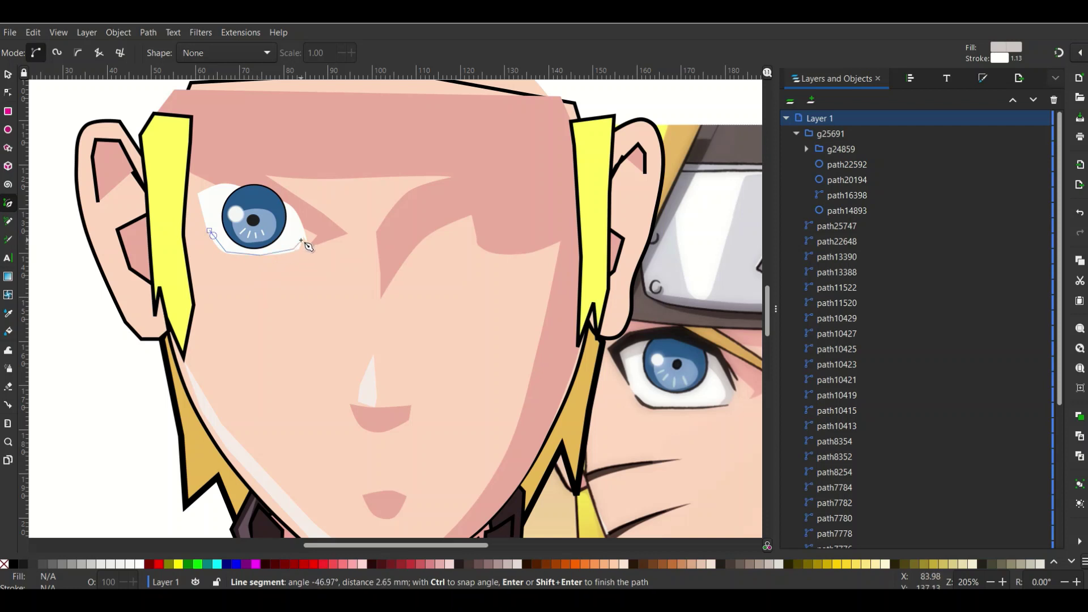
pyautogui.click(290, 227)
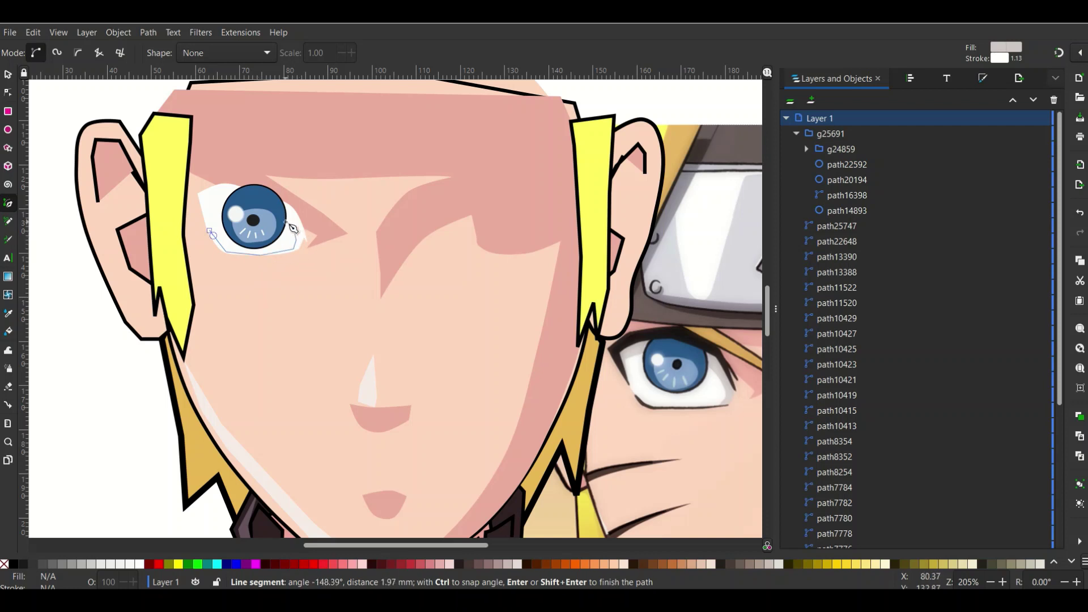
pyautogui.click(233, 204)
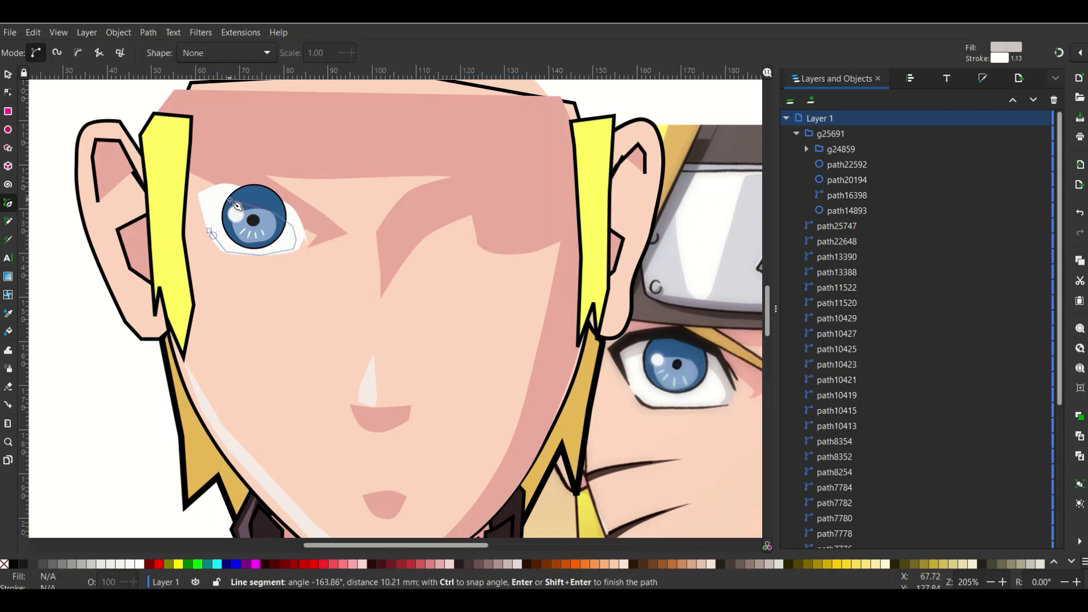
pyautogui.click(204, 217)
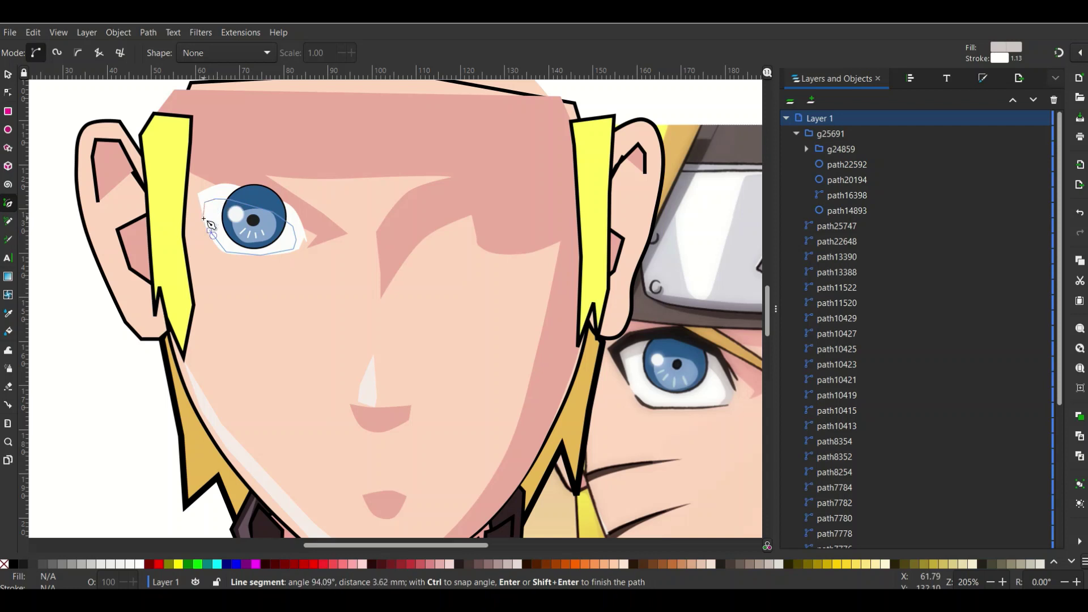
# Step: Continue the outline over the upper lid, outer corner and lower lid, closing the shape
pyautogui.click(195, 192)
pyautogui.click(234, 186)
pyautogui.click(304, 218)
pyautogui.click(306, 236)
pyautogui.click(301, 246)
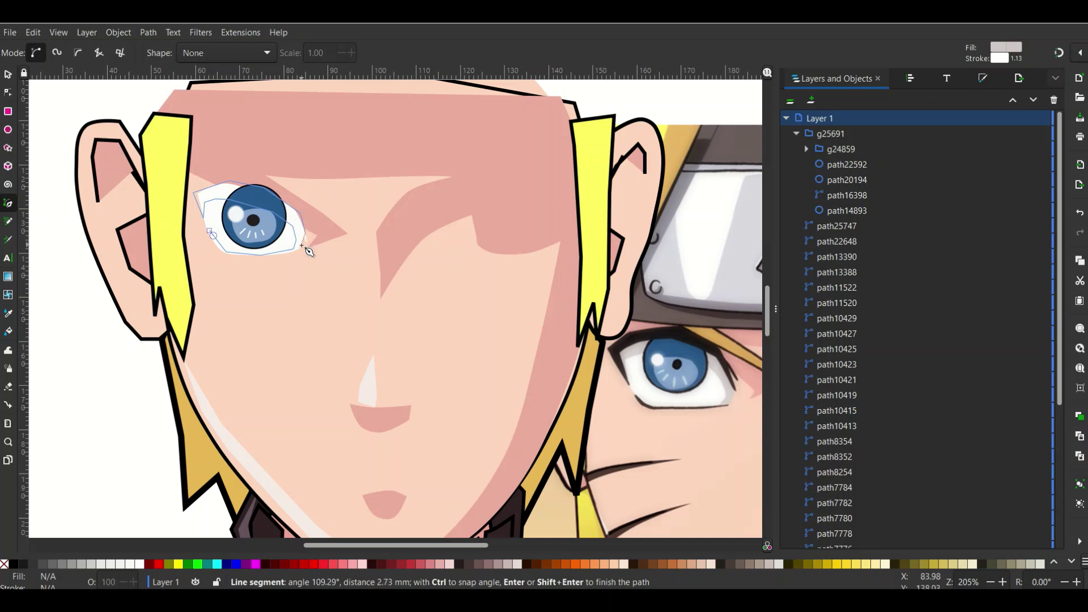
pyautogui.click(269, 255)
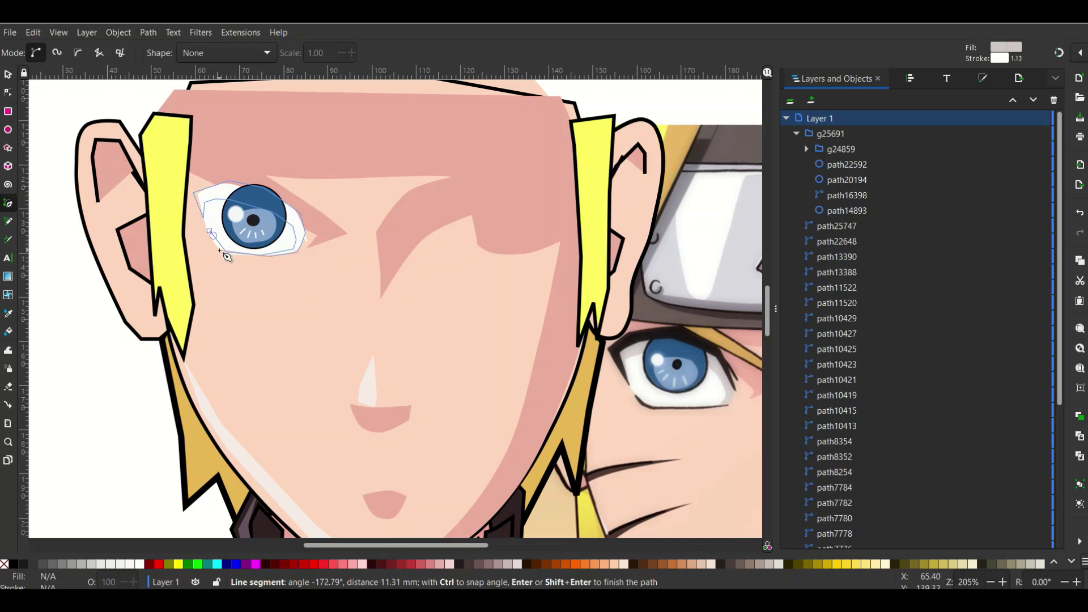
pyautogui.click(228, 255)
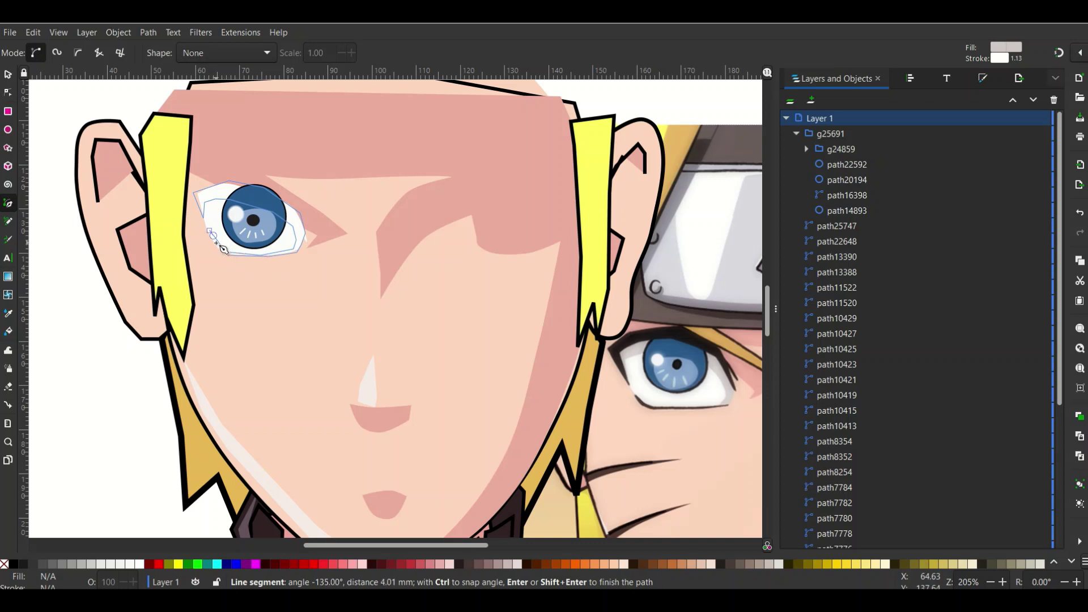
pyautogui.click(221, 247)
pyautogui.click(210, 232)
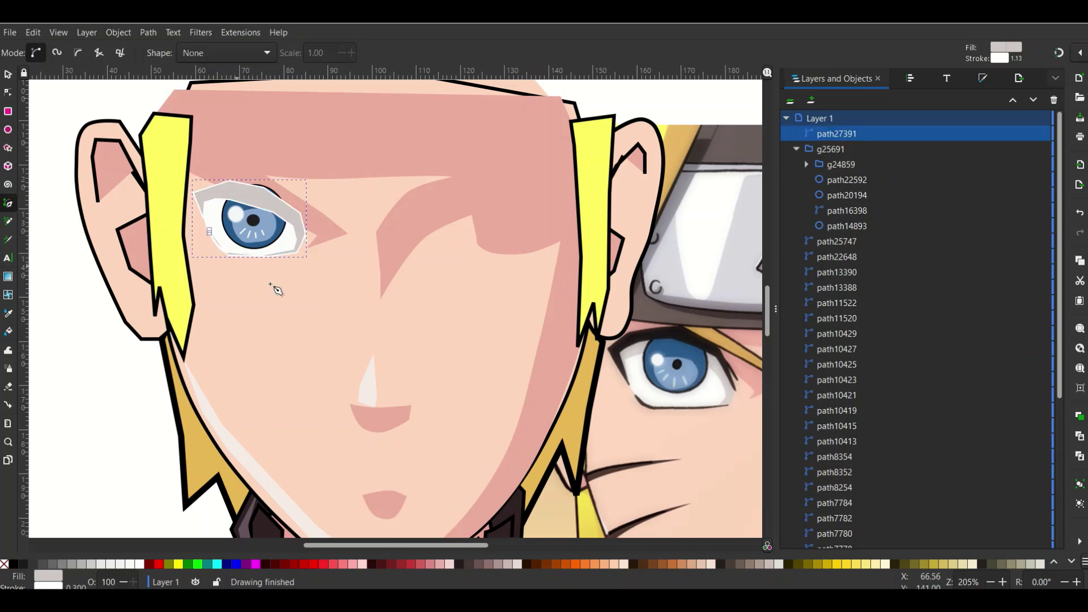
# Step: Remove the eye-white's outline and stack it beneath the iris group
pyautogui.keyDown('shift'); pyautogui.click(5, 563); pyautogui.keyUp('shift')
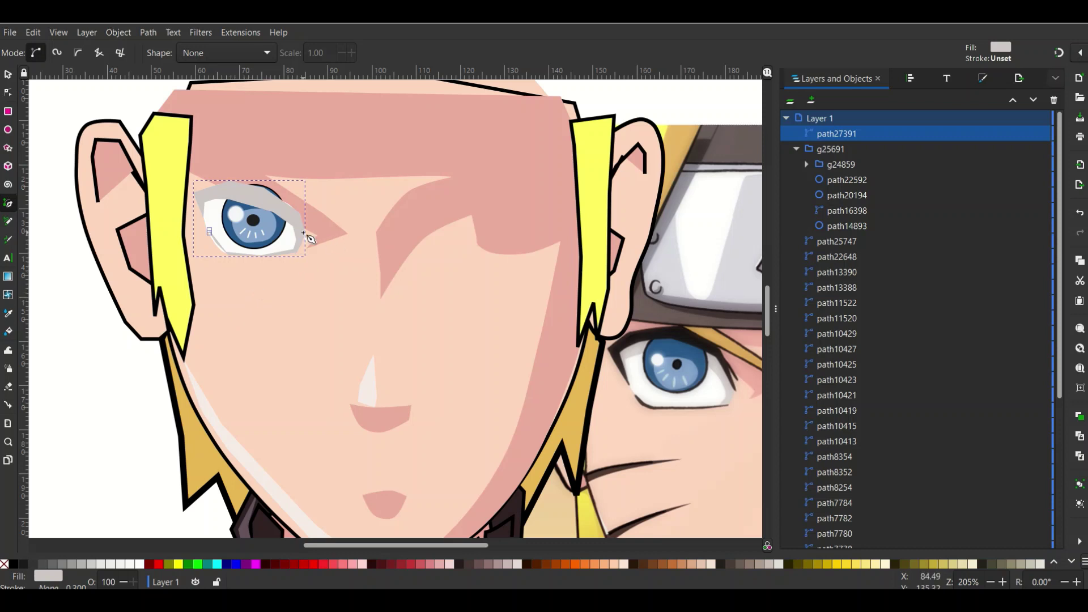
pyautogui.click(8, 75)
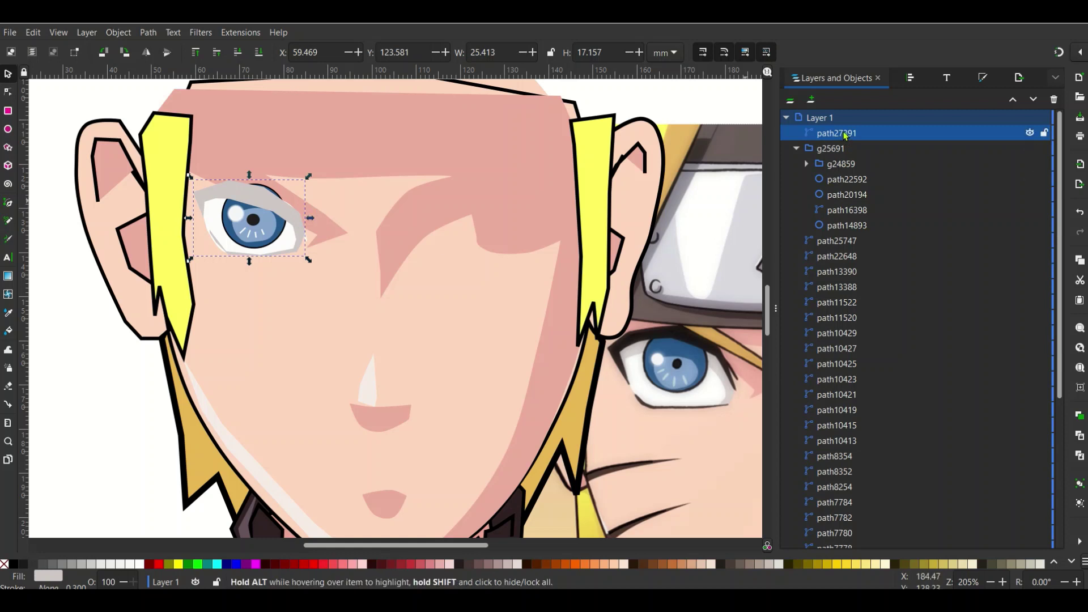
pyautogui.moveTo(844, 136)
pyautogui.mouseDown()
pyautogui.moveTo(868, 238)
pyautogui.moveTo(876, 237)
pyautogui.mouseUp()
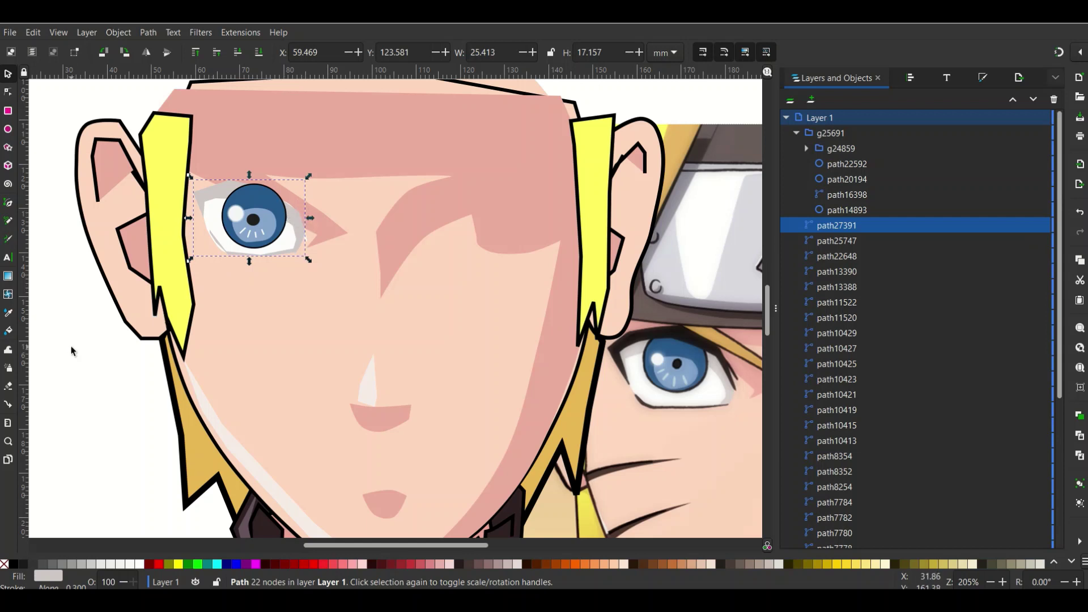
pyautogui.click(85, 345)
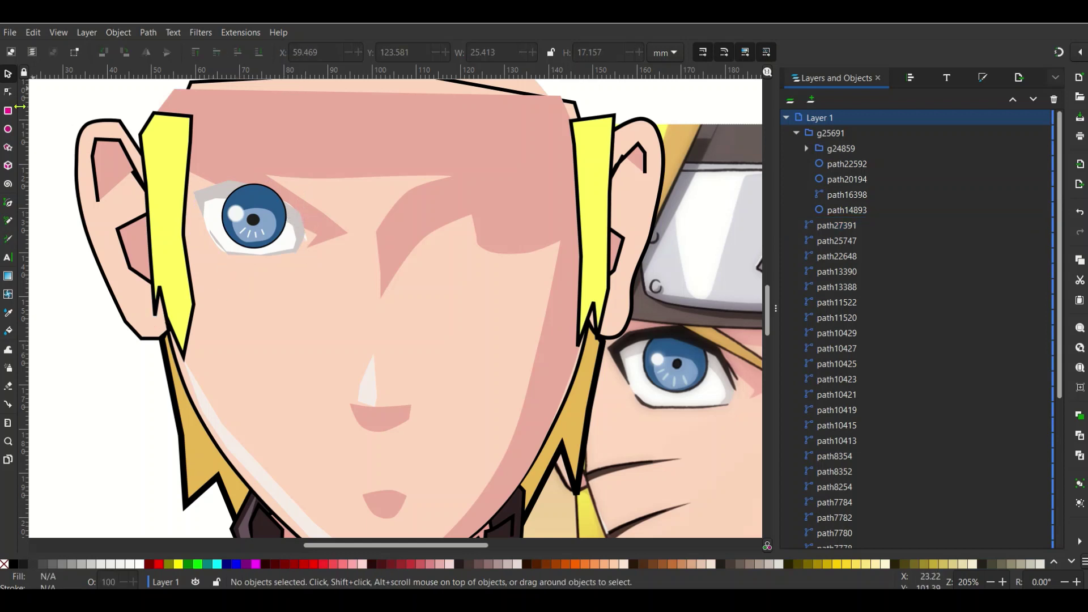
# Step: Draw a closed black lower-eyelid shape along the bottom of the left eye
pyautogui.click(7, 205)
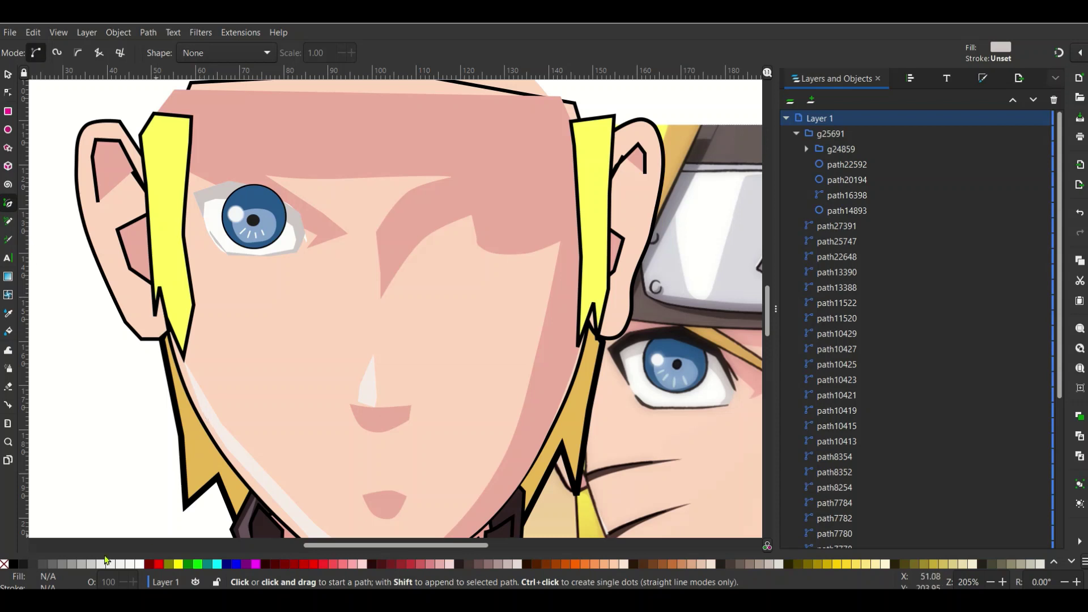
pyautogui.click(14, 564)
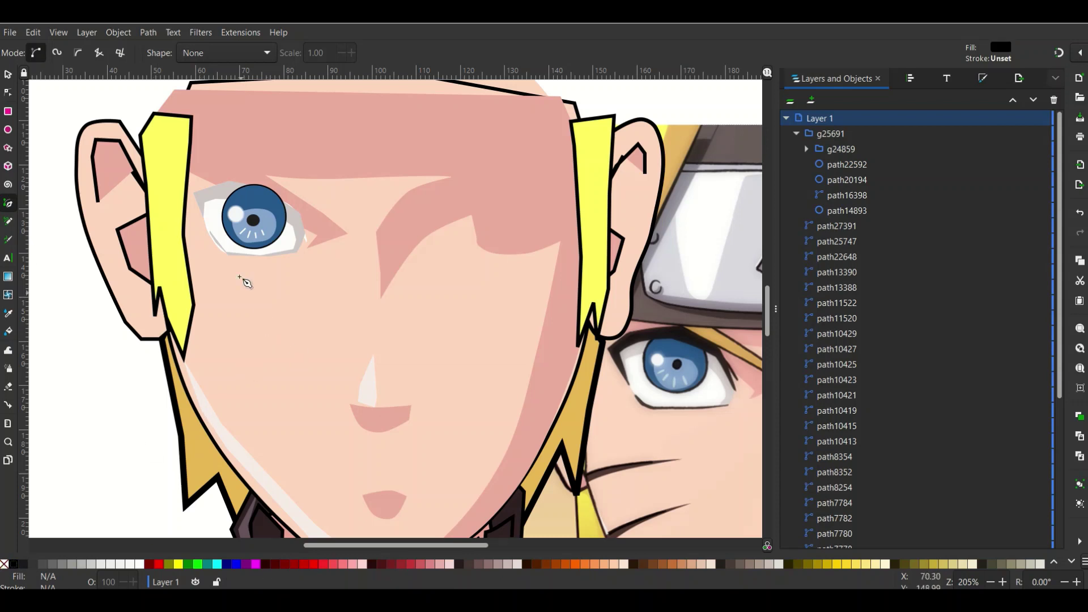
pyautogui.click(211, 235)
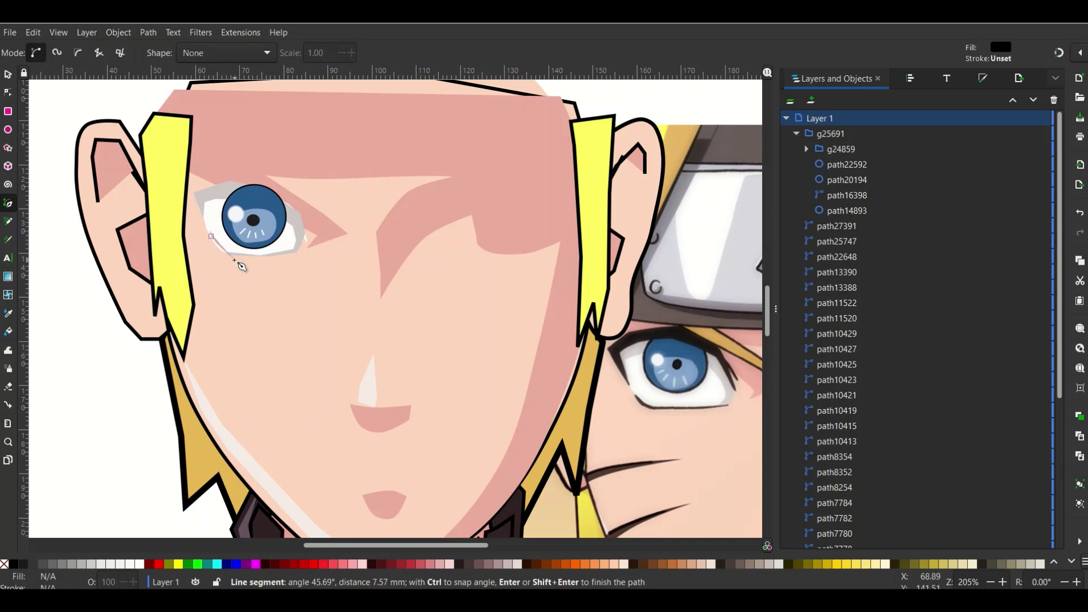
pyautogui.click(268, 256)
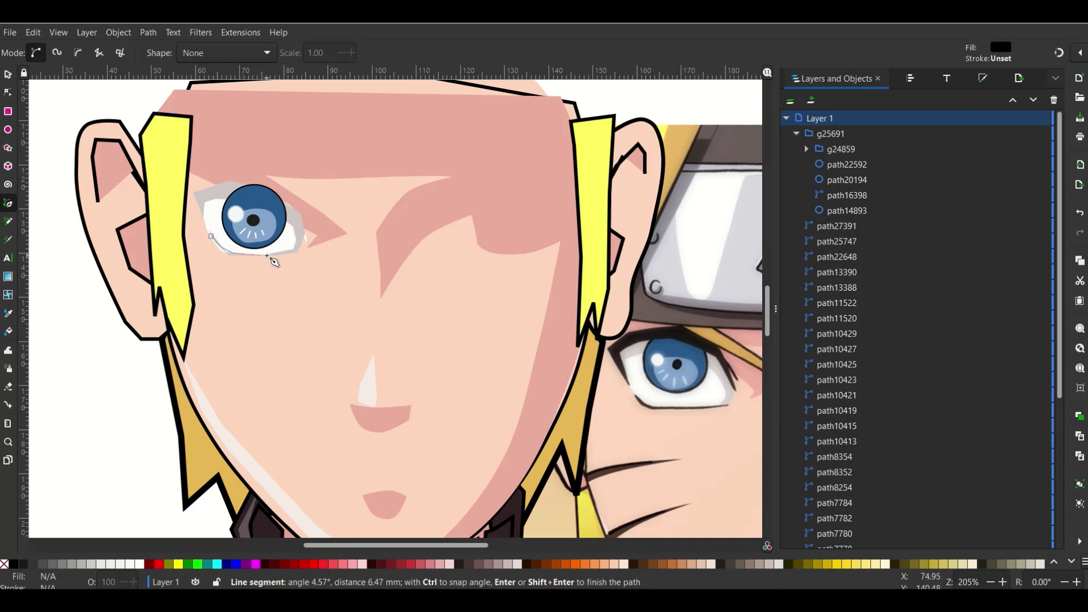
pyautogui.click(300, 249)
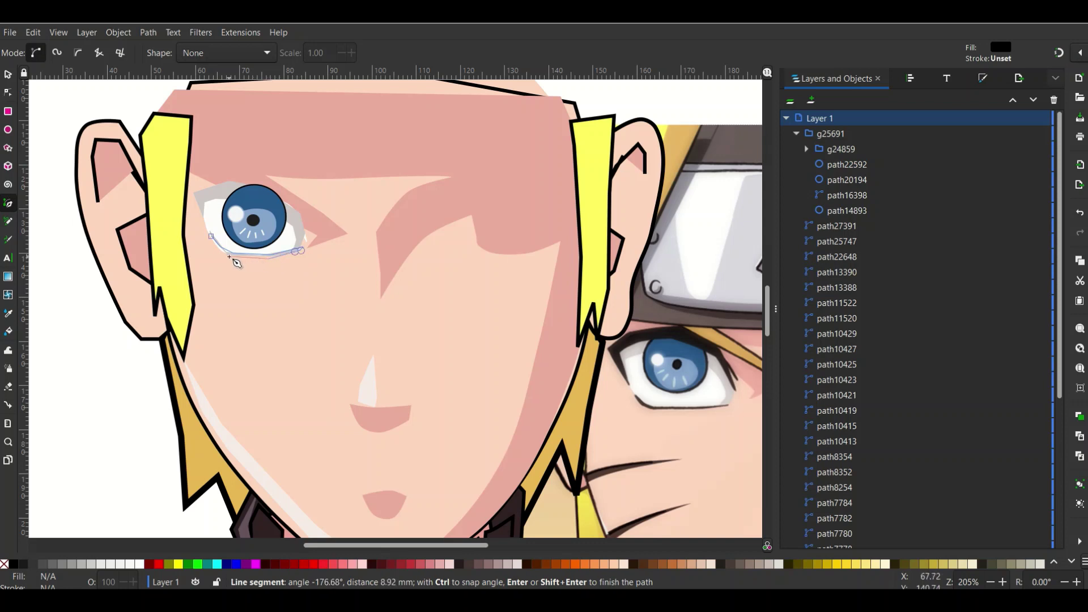
pyautogui.click(230, 256)
pyautogui.click(216, 250)
pyautogui.click(212, 235)
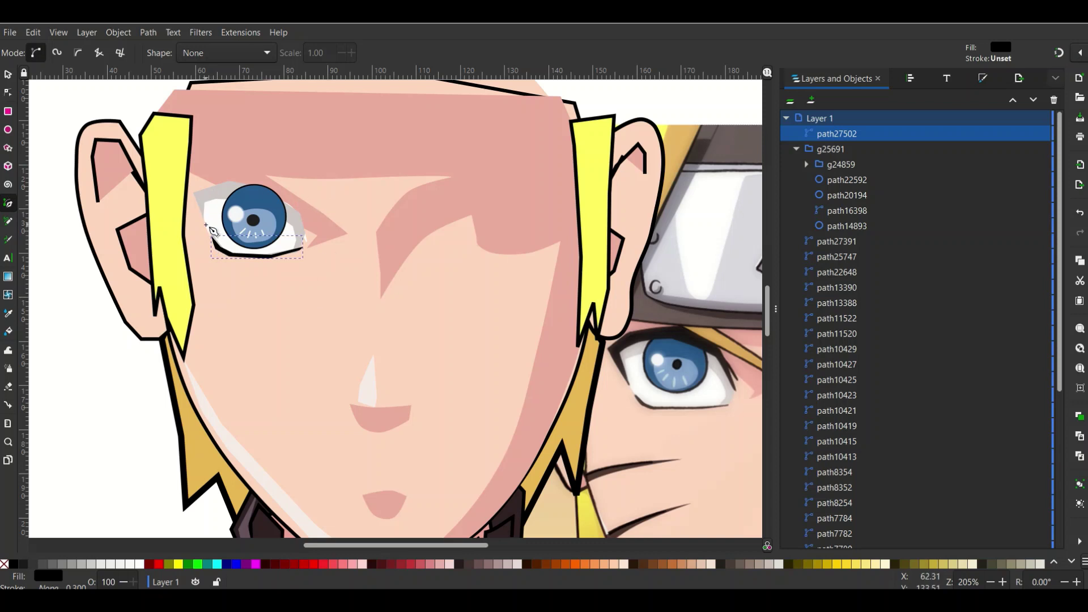
# Step: Trace a closed black upper-lash shape across the top of the left eye
pyautogui.click(206, 225)
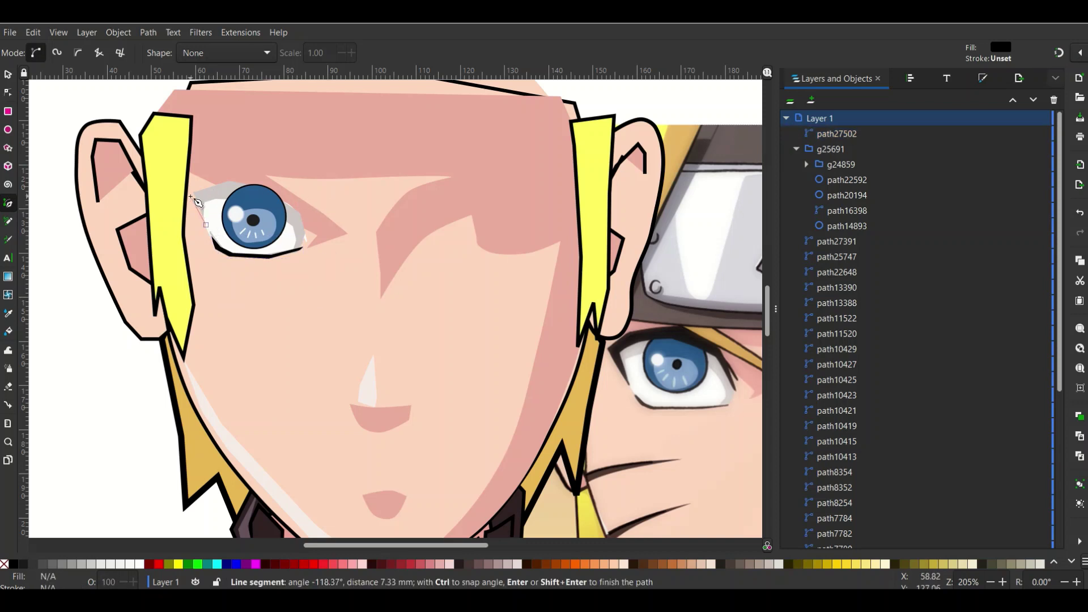
pyautogui.click(191, 197)
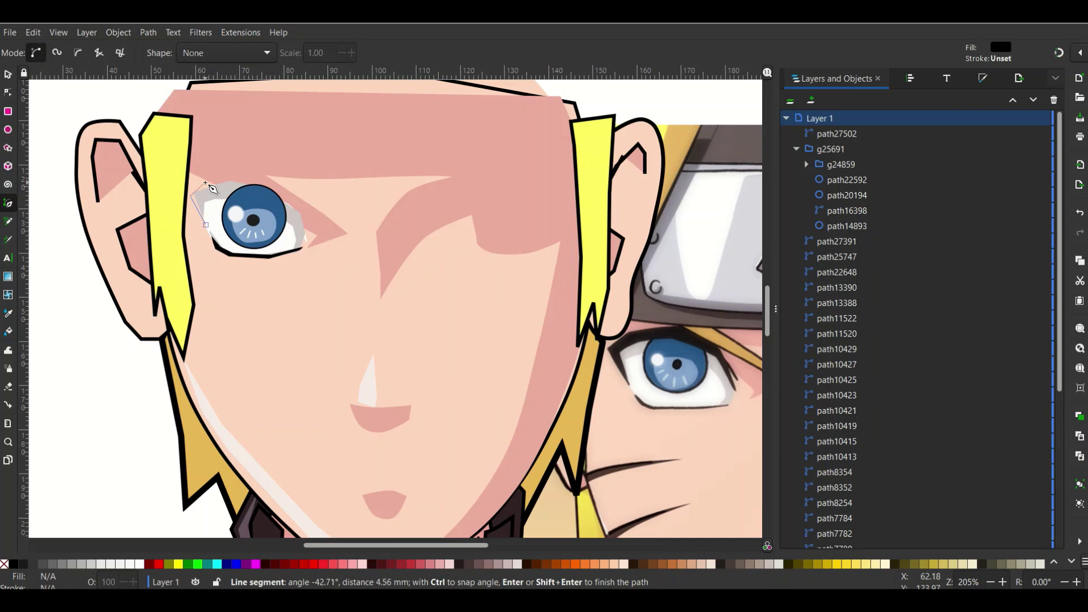
pyautogui.click(205, 183)
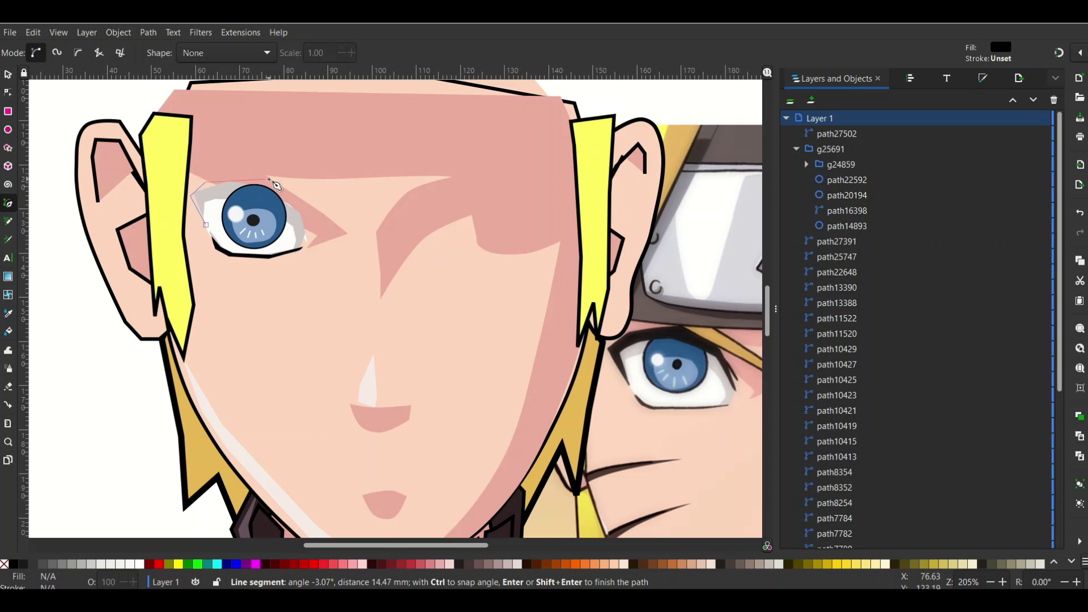
pyautogui.click(264, 180)
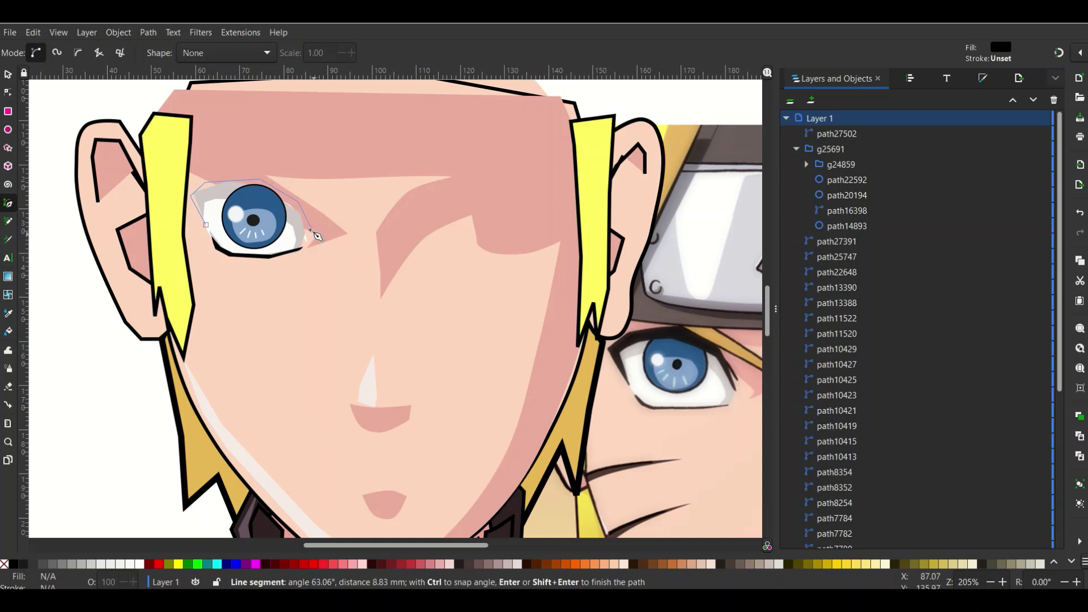
pyautogui.click(301, 211)
pyautogui.click(310, 243)
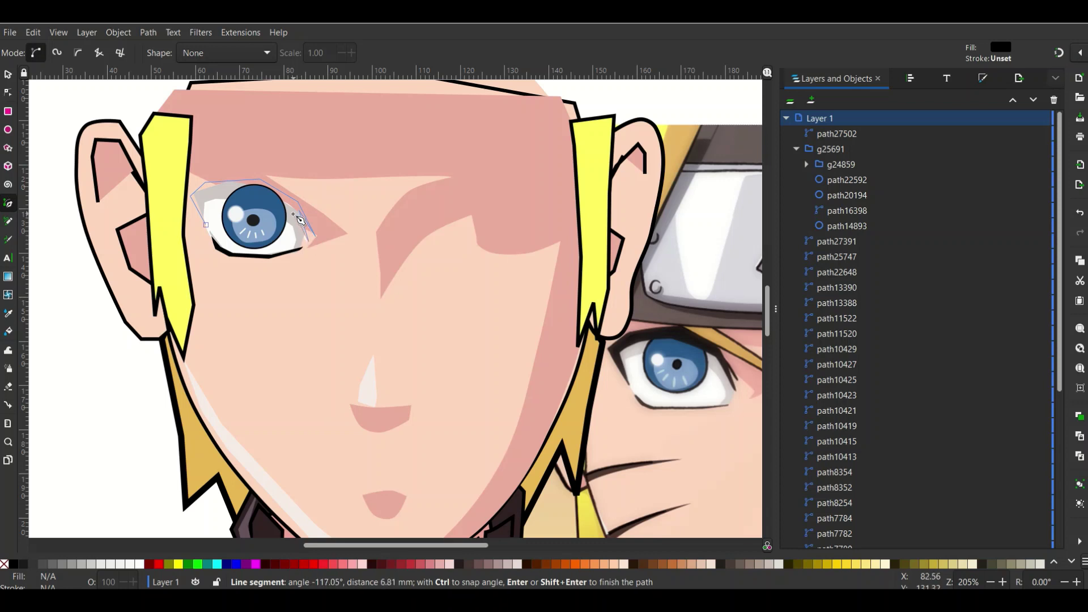
pyautogui.click(292, 215)
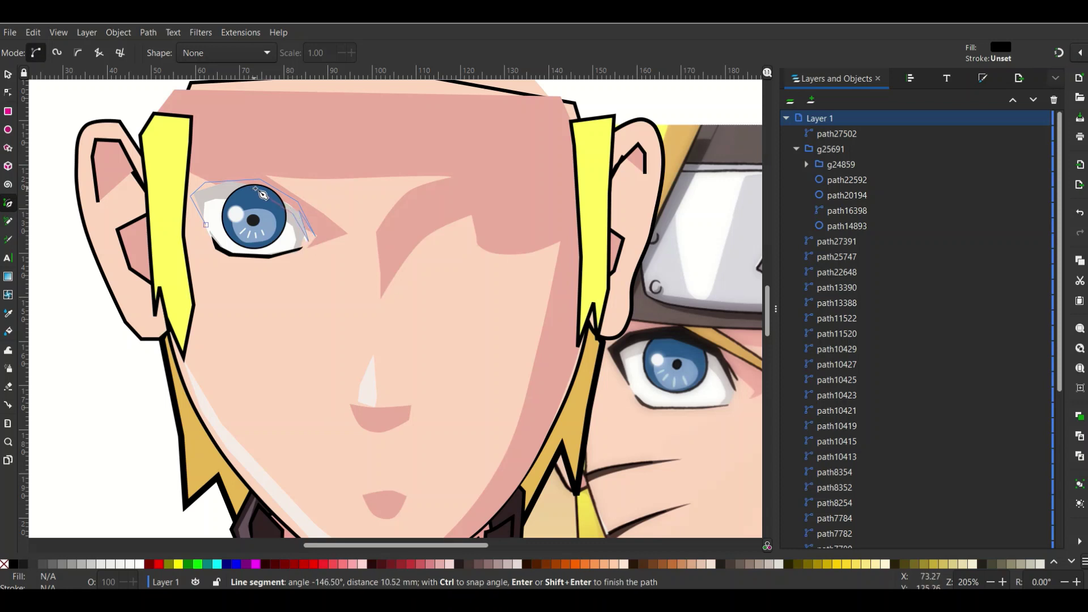
pyautogui.click(251, 190)
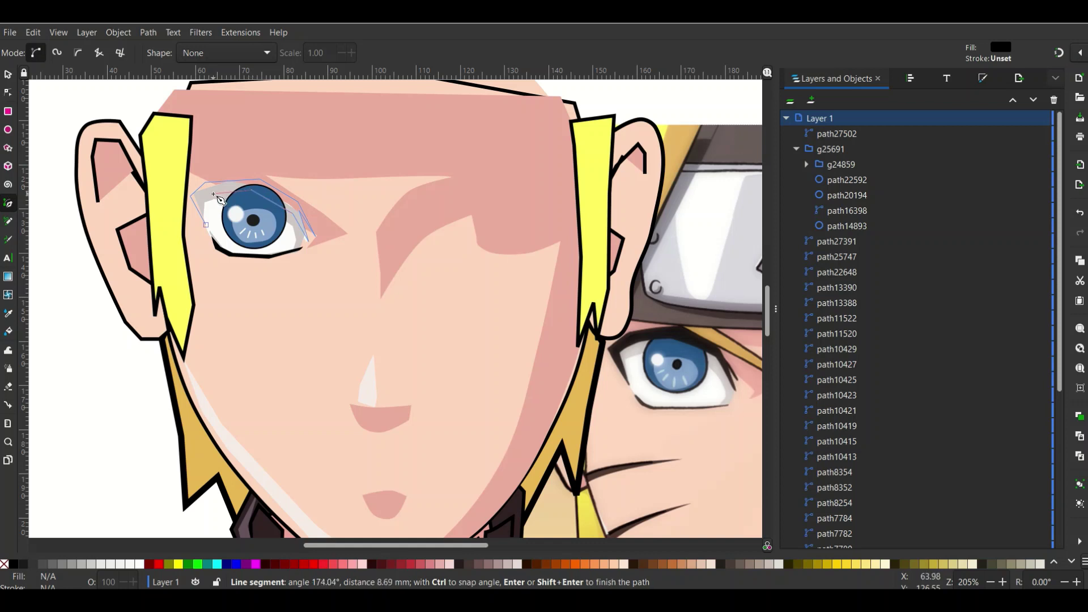
pyautogui.click(213, 195)
pyautogui.click(199, 204)
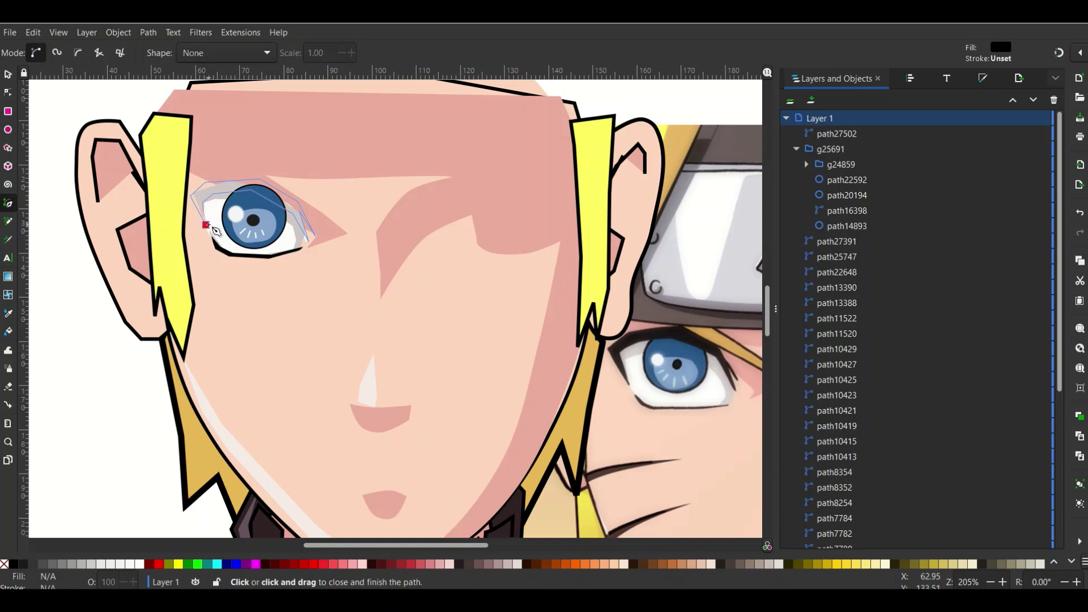
pyautogui.click(206, 225)
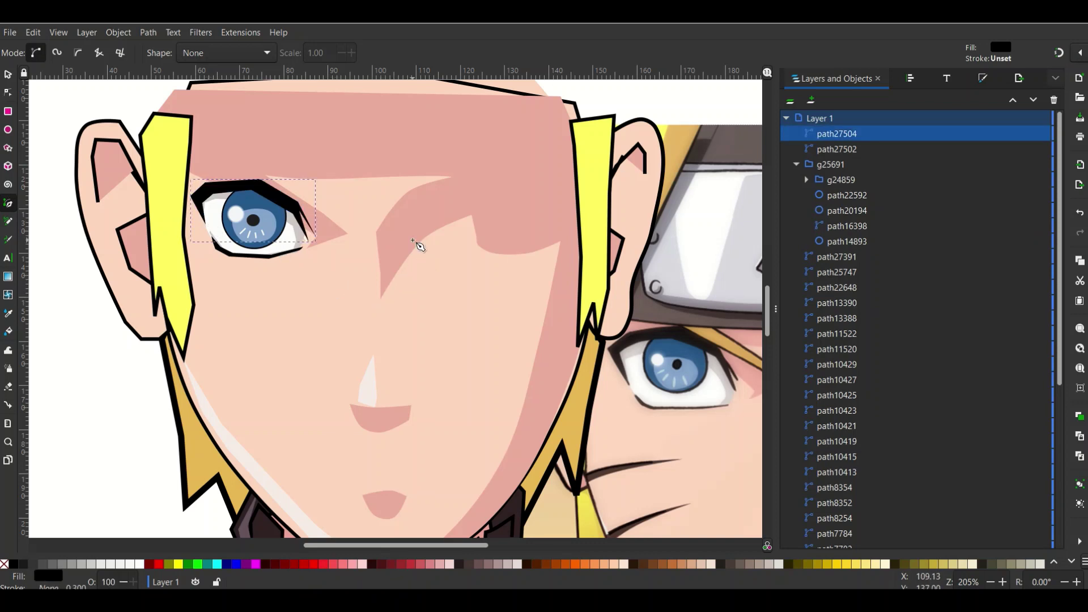
pyautogui.scroll(2, 422, 249)
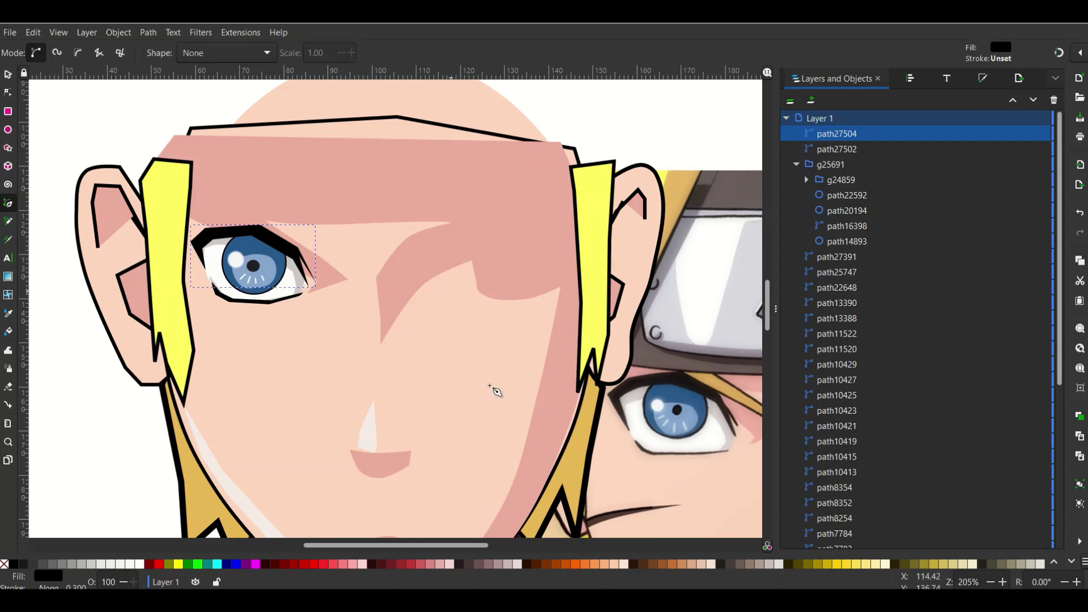
# Step: Sample the reference's tan brow colour onto the upper lid with the Dropper
pyautogui.moveTo(437, 545); pyautogui.dragTo(456, 546)
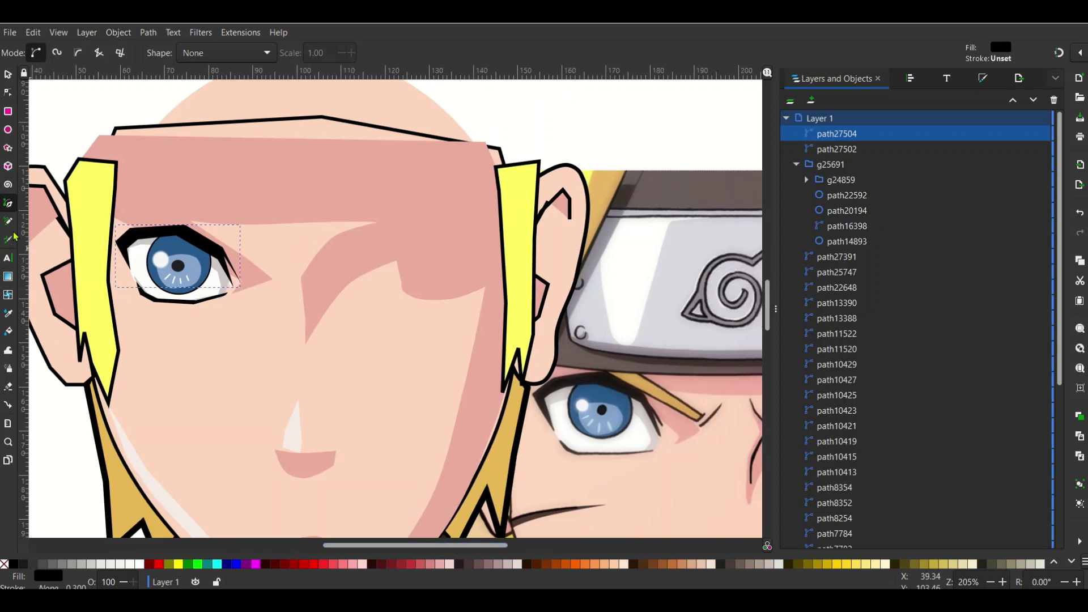
pyautogui.click(8, 313)
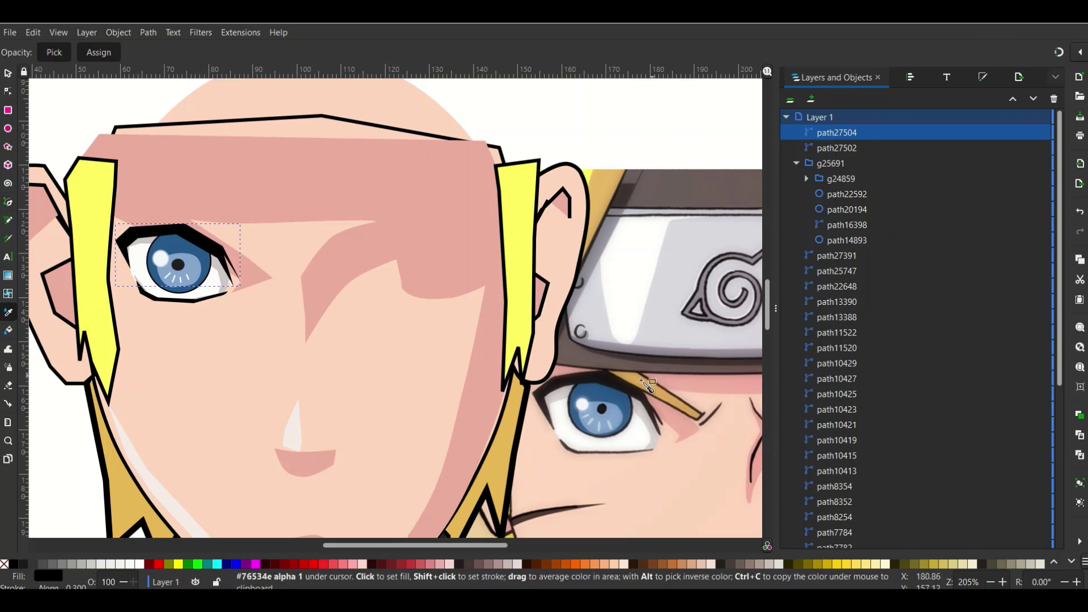
pyautogui.moveTo(645, 385); pyautogui.dragTo(651, 392)
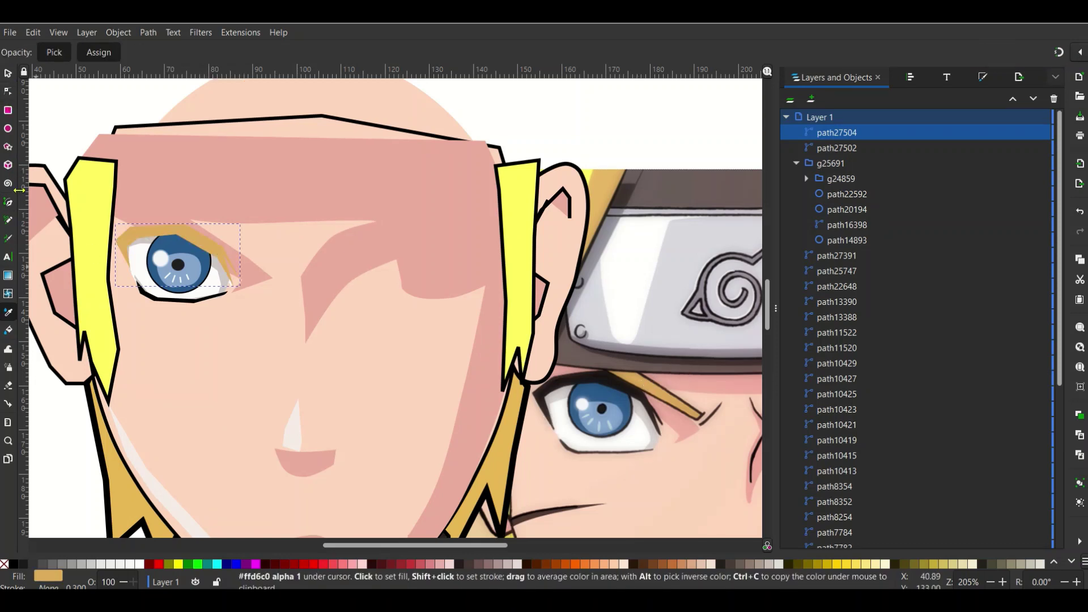
# Step: Draw a closed, black-outlined eyebrow above the left eye and open the Selector preferences
pyautogui.click(9, 204)
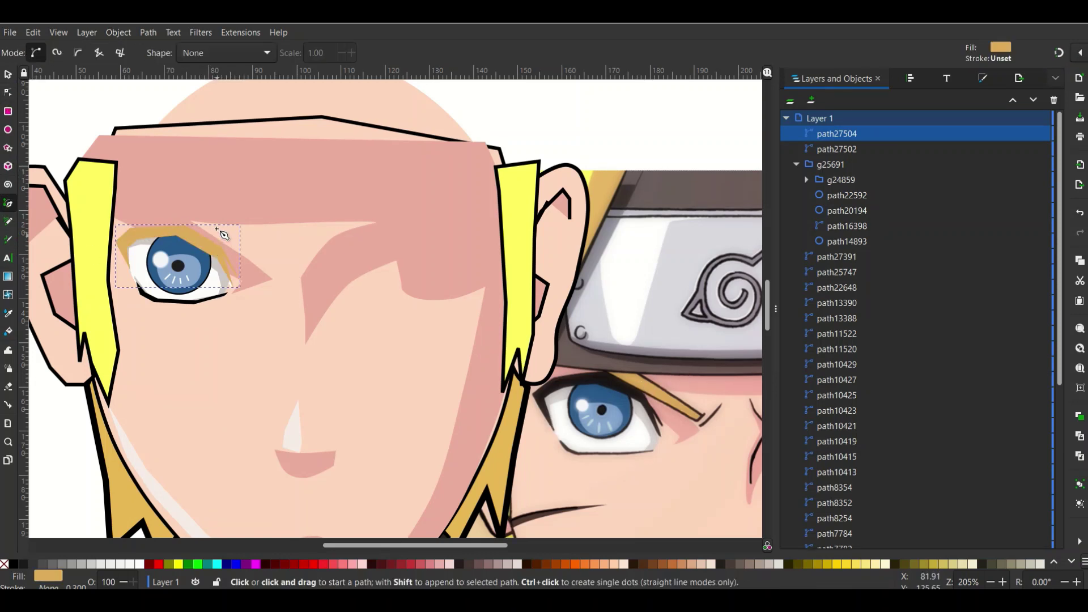
pyautogui.click(270, 263)
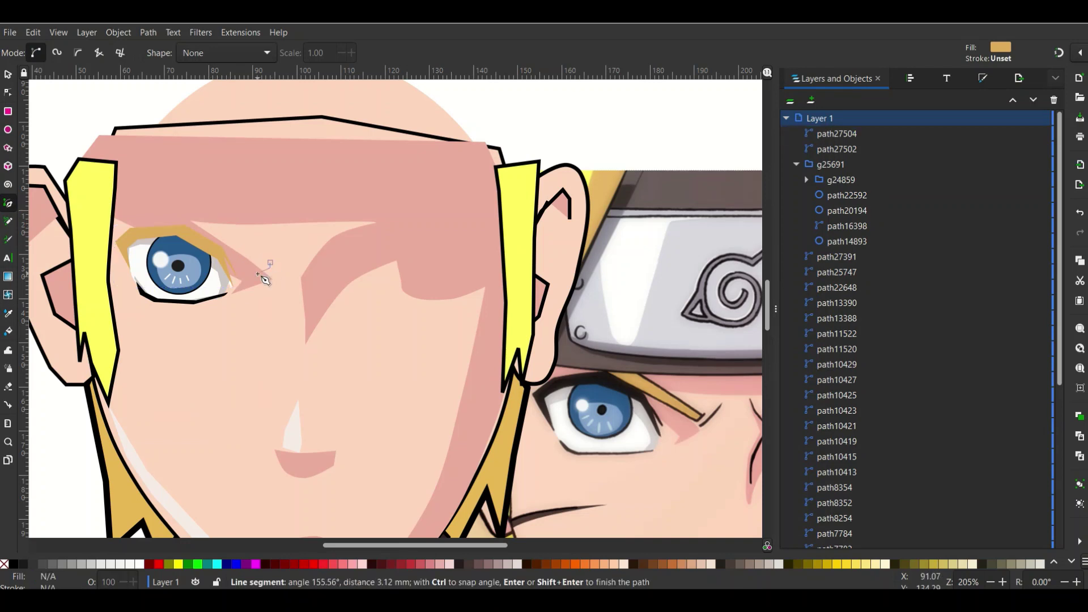
pyautogui.click(258, 274)
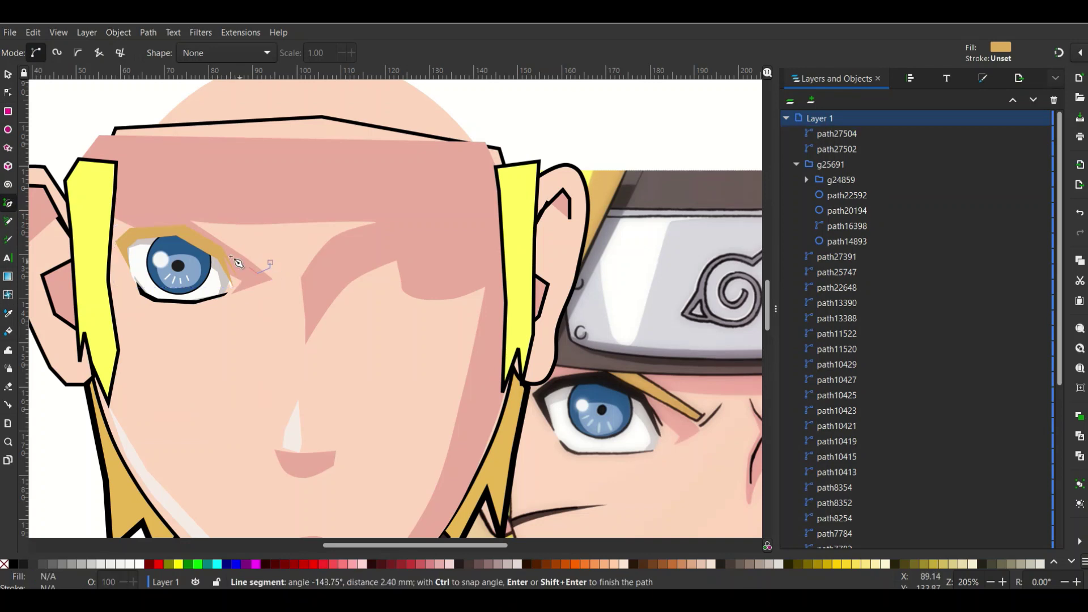
pyautogui.click(139, 200)
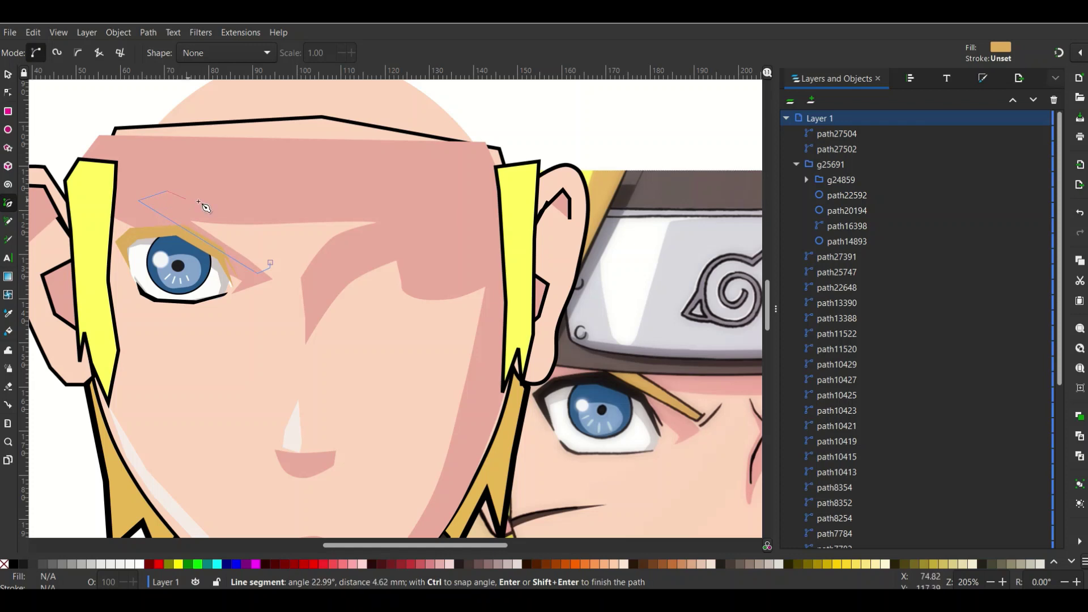
pyautogui.click(269, 264)
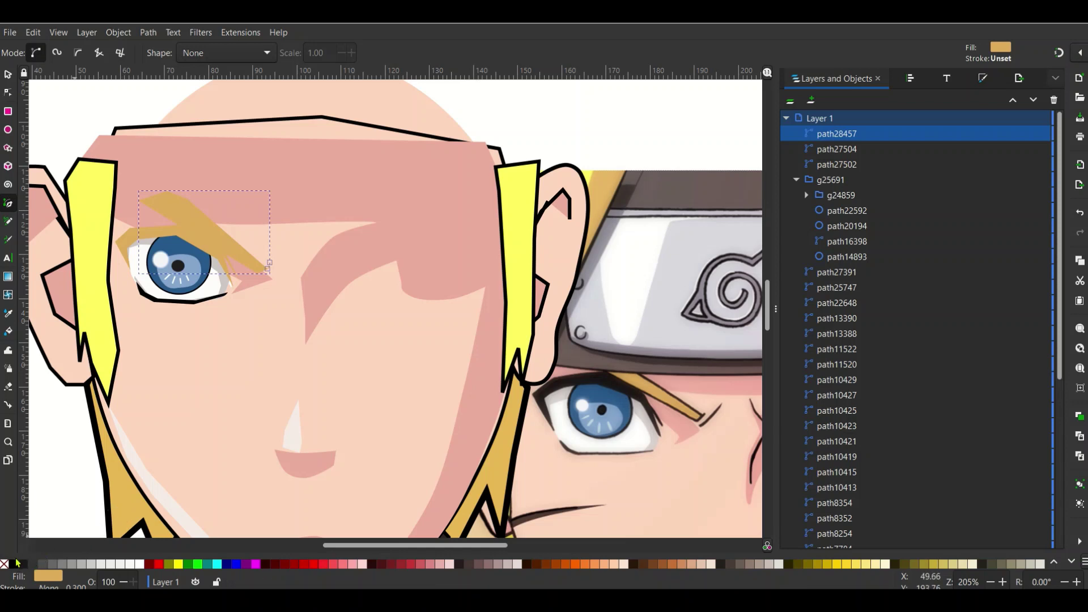
pyautogui.keyDown('shift'); pyautogui.click(15, 565); pyautogui.keyUp('shift')
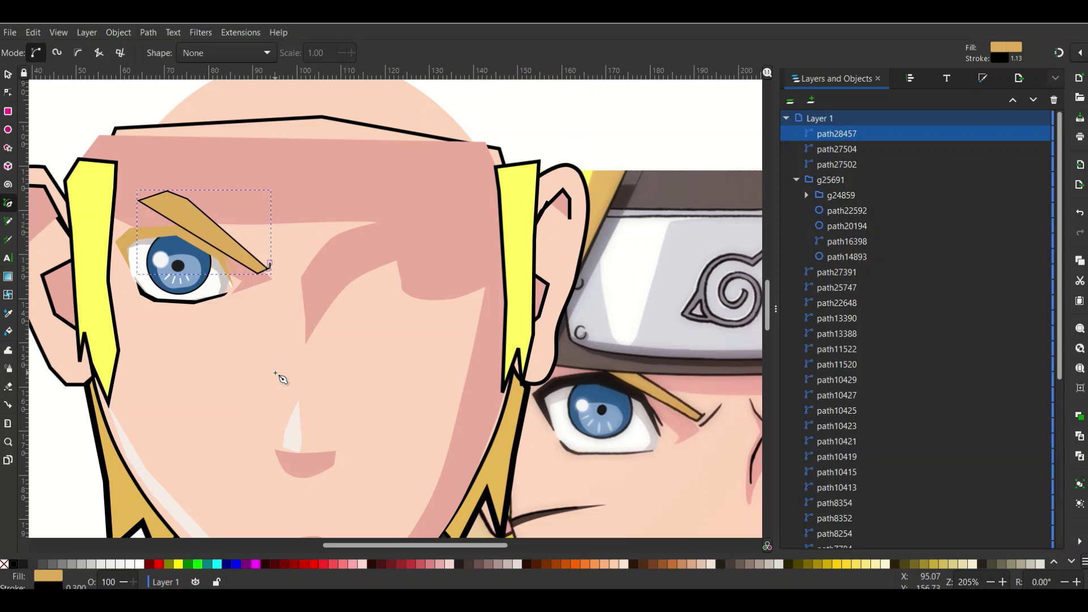
pyautogui.click(8, 75)
pyautogui.doubleClick(8, 75)
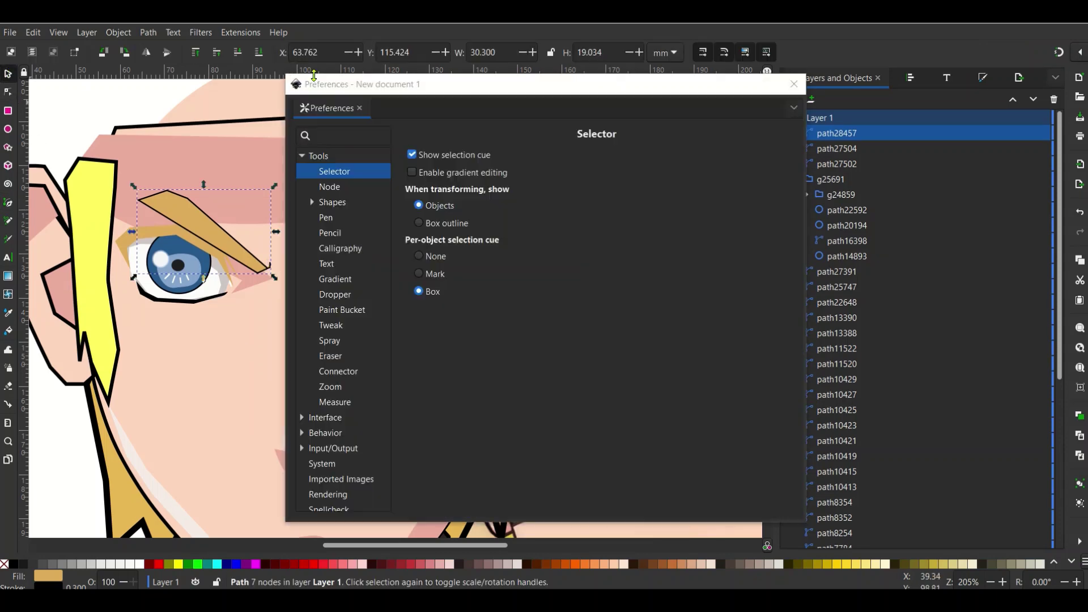
# Step: Close Preferences and refill the upper eyelid with black
pyautogui.click(794, 85)
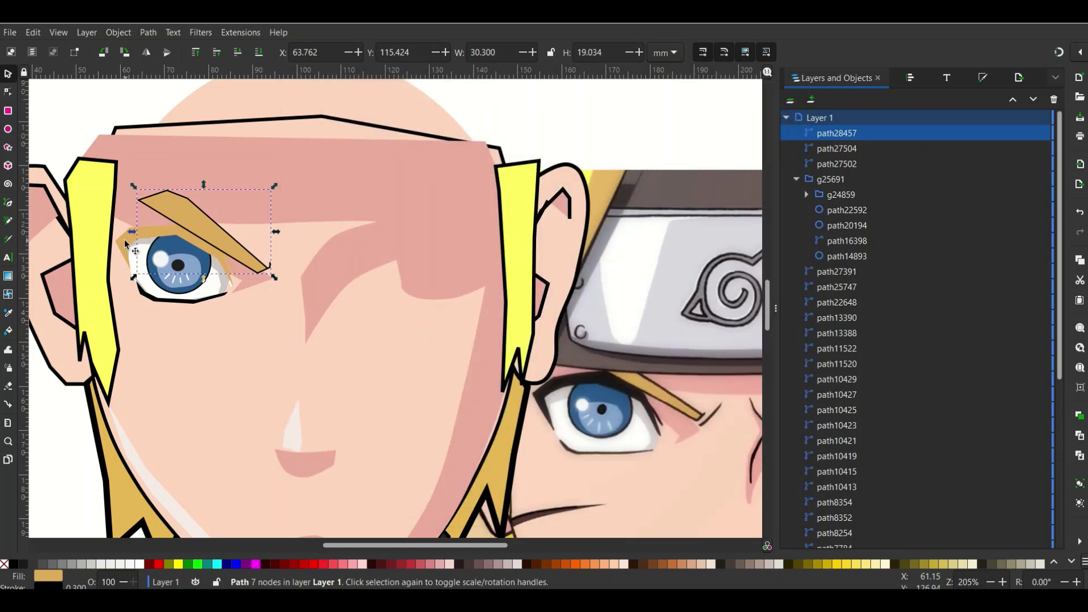
pyautogui.click(124, 242)
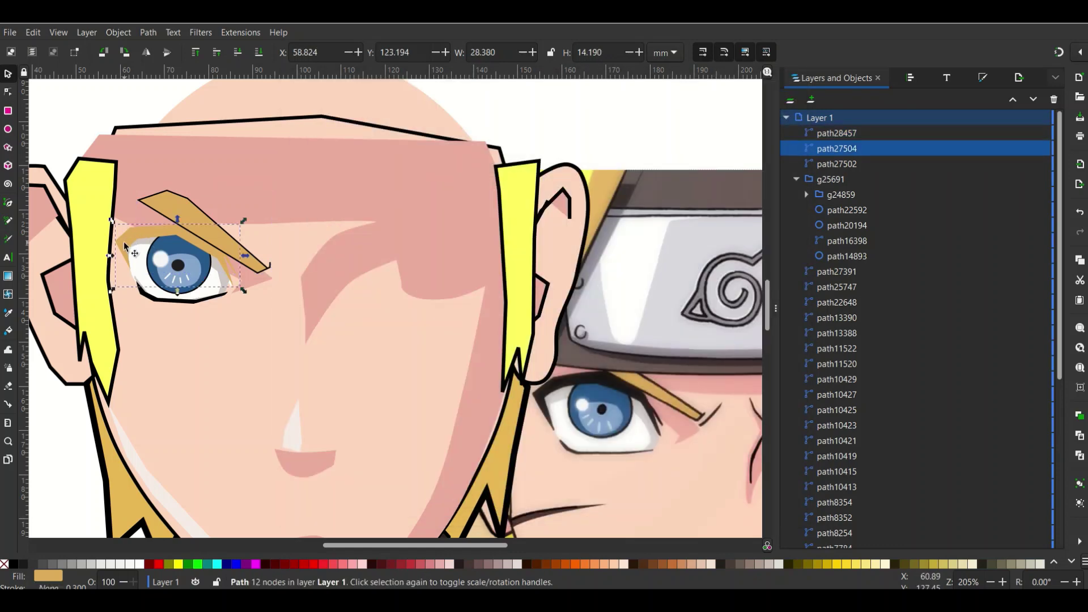
pyautogui.click(11, 564)
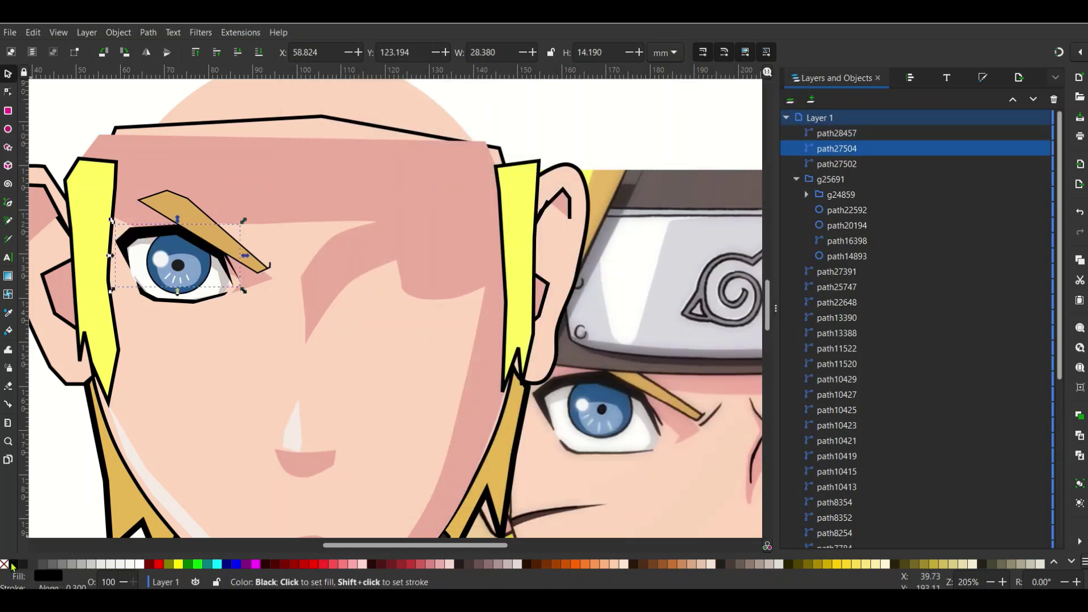
pyautogui.click(238, 339)
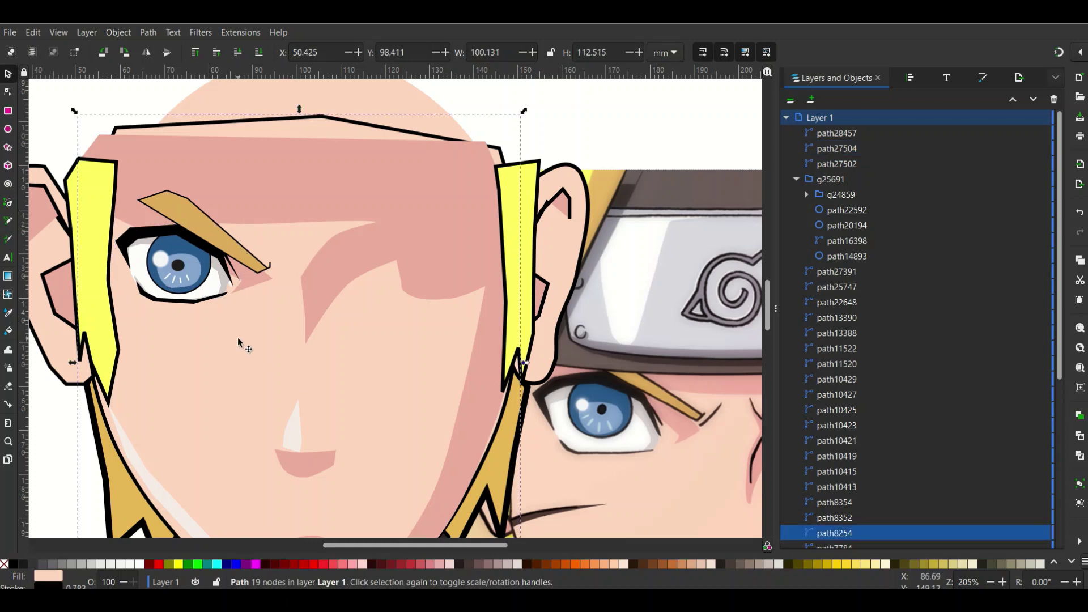
# Step: Try the skin colour on the eyebrow, undo it, and deselect the eyebrow
pyautogui.click(211, 228)
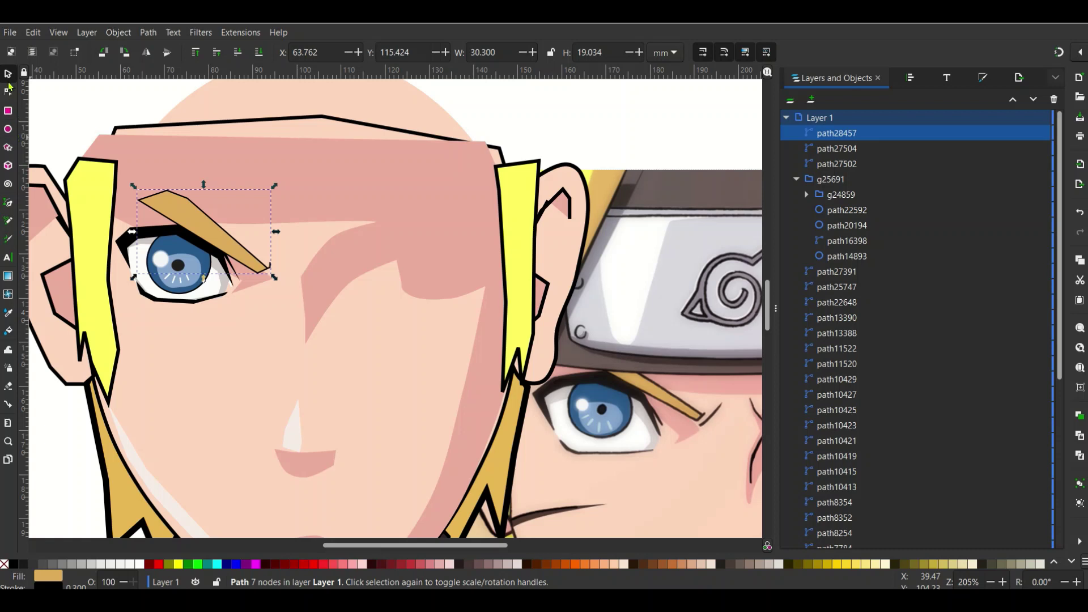
pyautogui.click(9, 204)
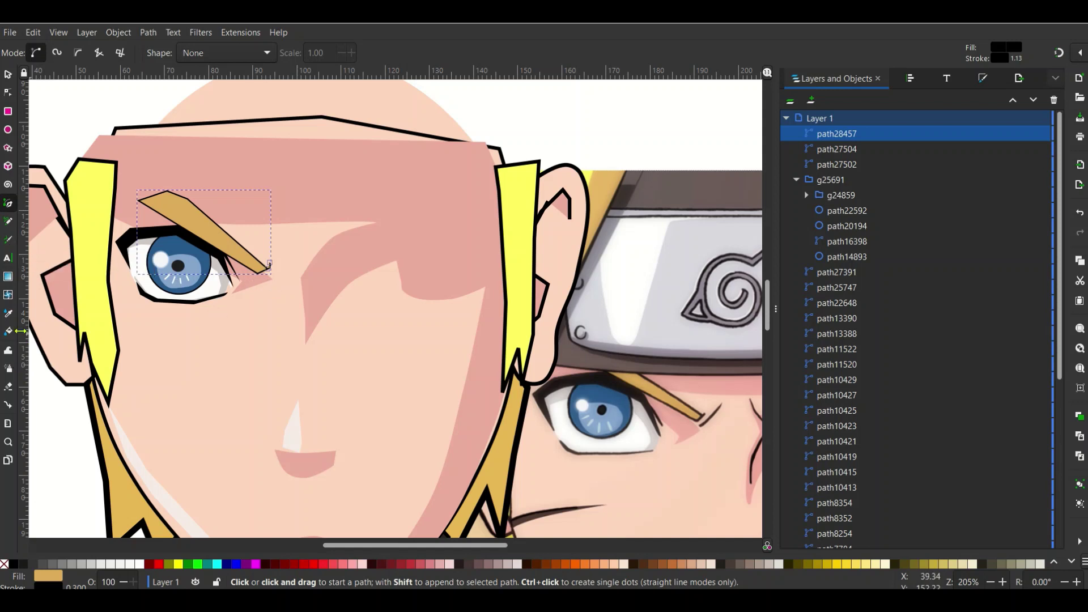
pyautogui.click(8, 314)
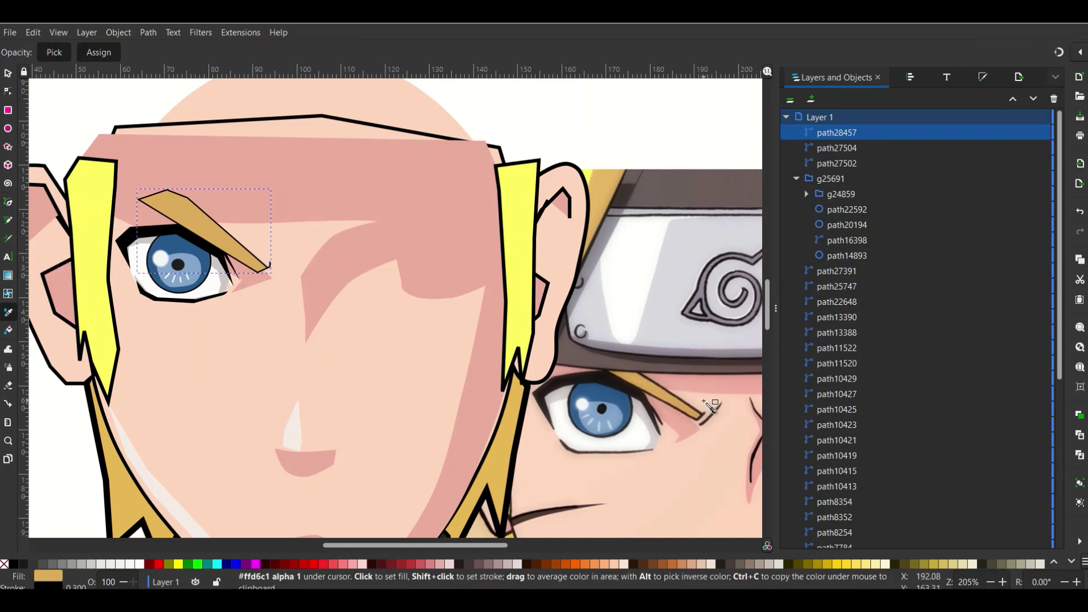
pyautogui.click(713, 405)
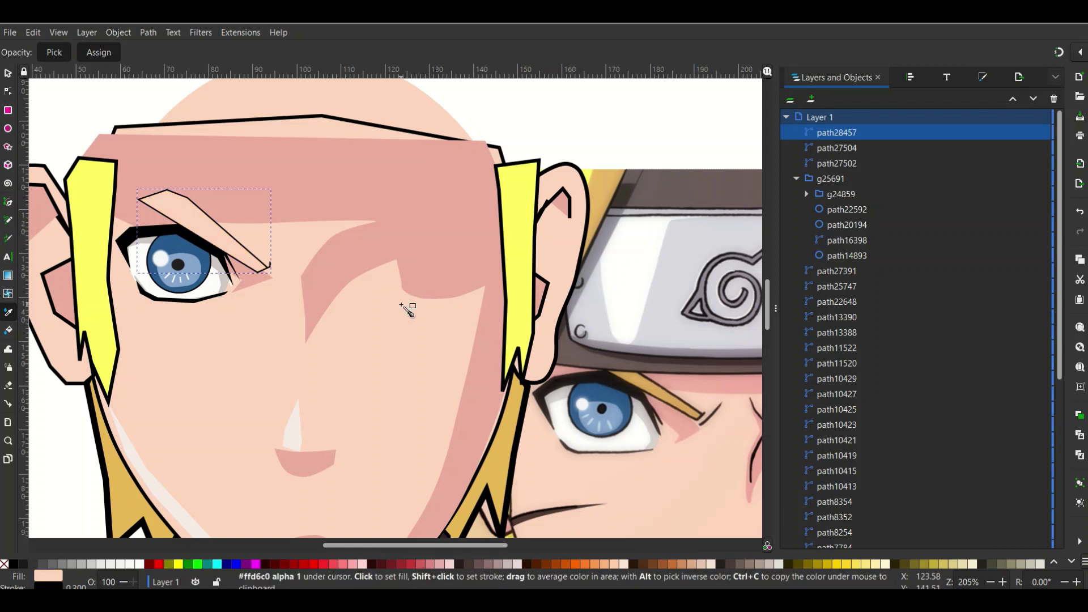
pyautogui.hotkey('ctrl', 'z')
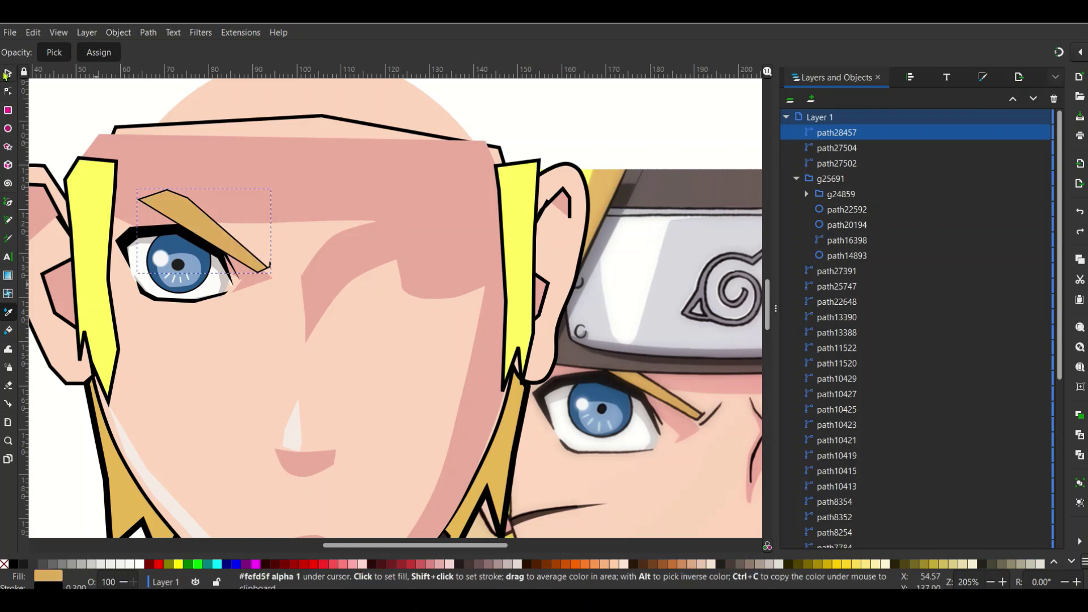
pyautogui.click(8, 74)
pyautogui.click(60, 446)
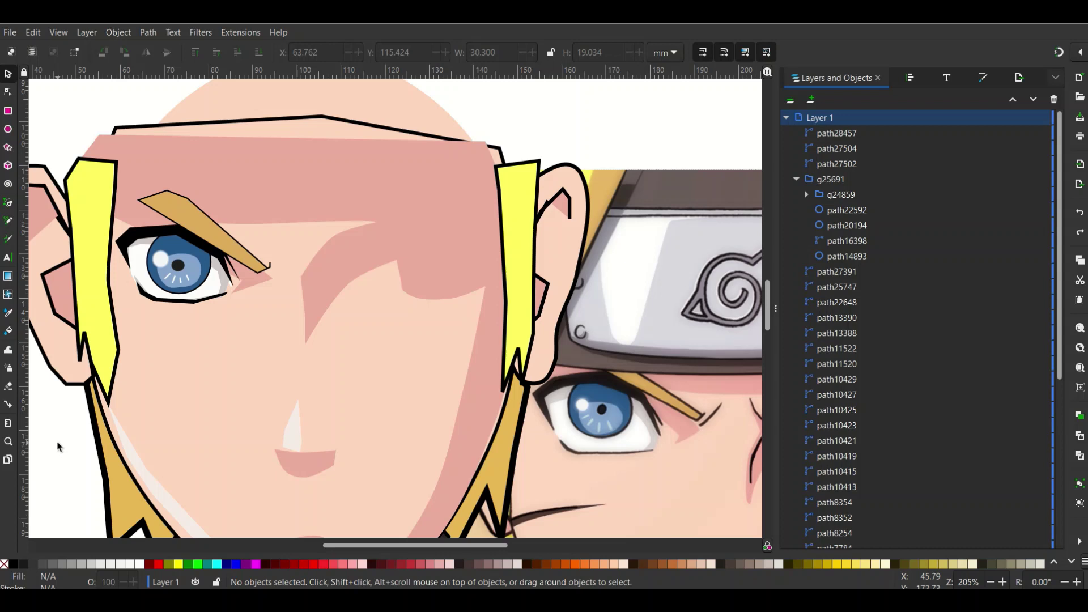
pyautogui.click(8, 313)
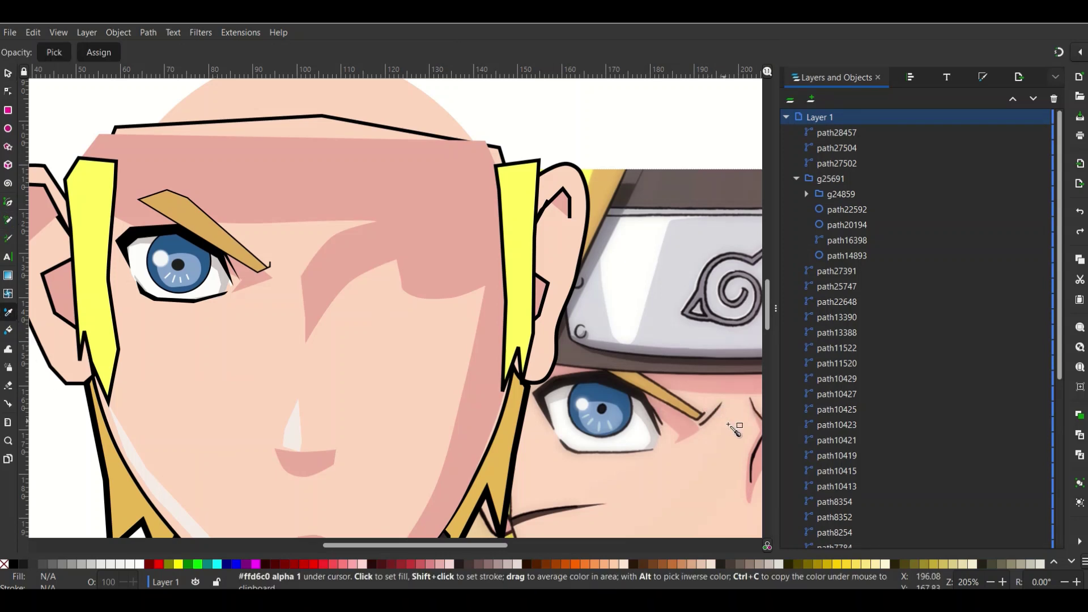
# Step: Add a small three-point mark at the eyebrow's inner tip
pyautogui.click(8, 203)
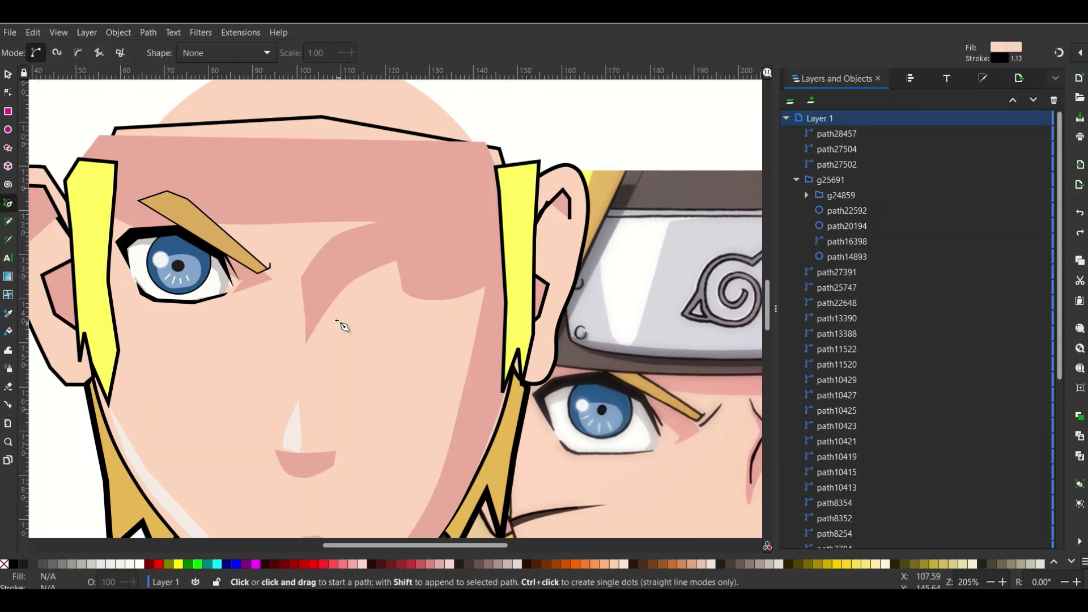
pyautogui.click(263, 276)
pyautogui.click(271, 275)
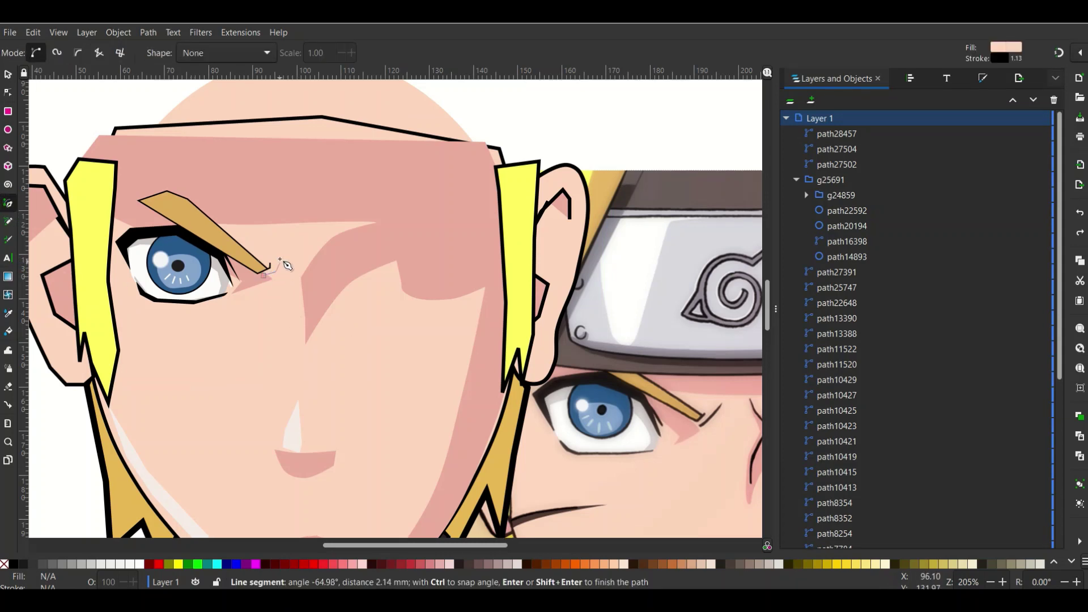
pyautogui.doubleClick(280, 261)
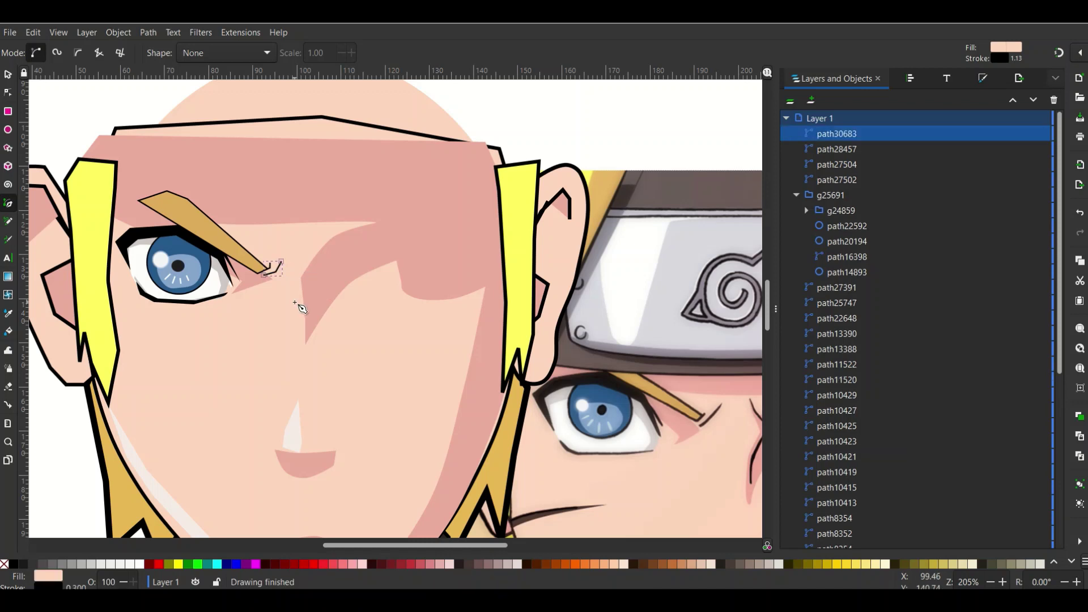
pyautogui.keyDown('ctrl'); pyautogui.scroll(-1, 340, 334); pyautogui.keyUp('ctrl')
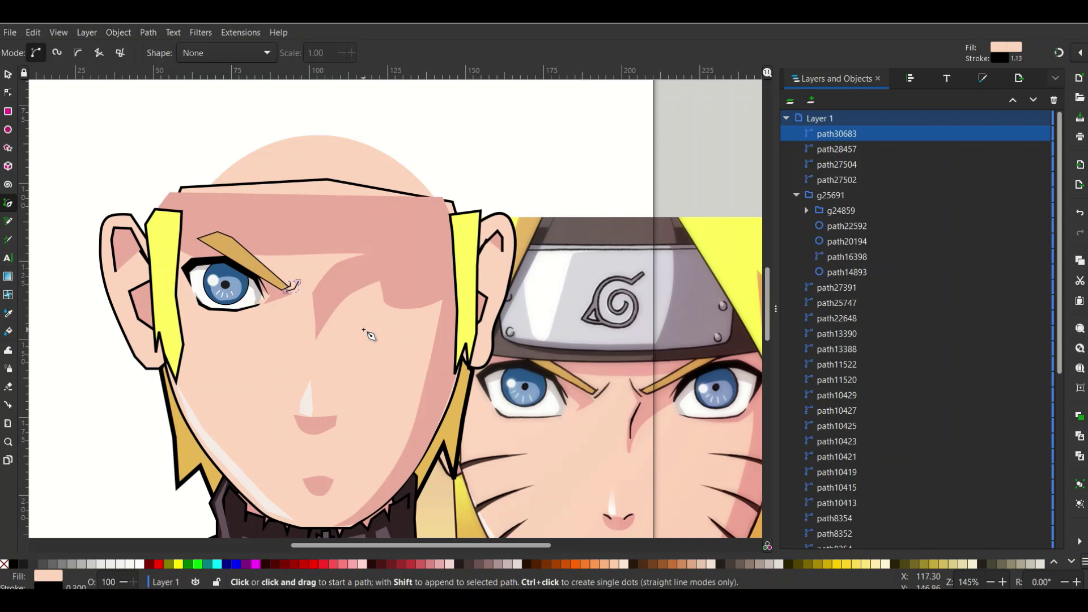
# Step: Zoom out and rubber-band select the left eye and eyebrow parts together
pyautogui.click(8, 74)
pyautogui.press('Escape')
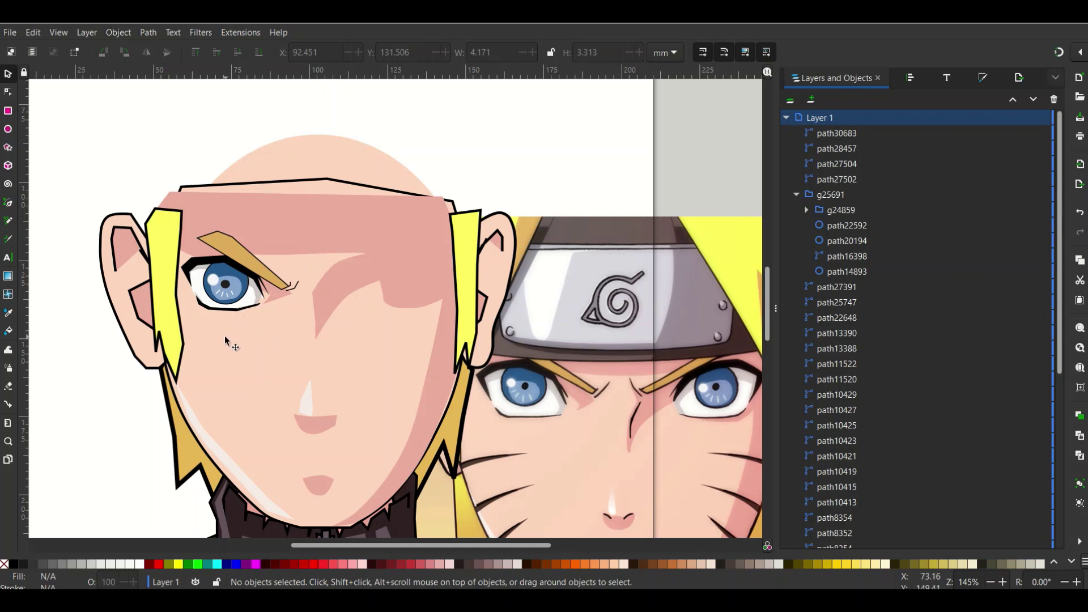
pyautogui.moveTo(182, 124); pyautogui.dragTo(181, 133)
pyautogui.moveTo(163, 136)
pyautogui.mouseDown()
pyautogui.moveTo(304, 339)
pyautogui.moveTo(286, 338)
pyautogui.mouseUp()
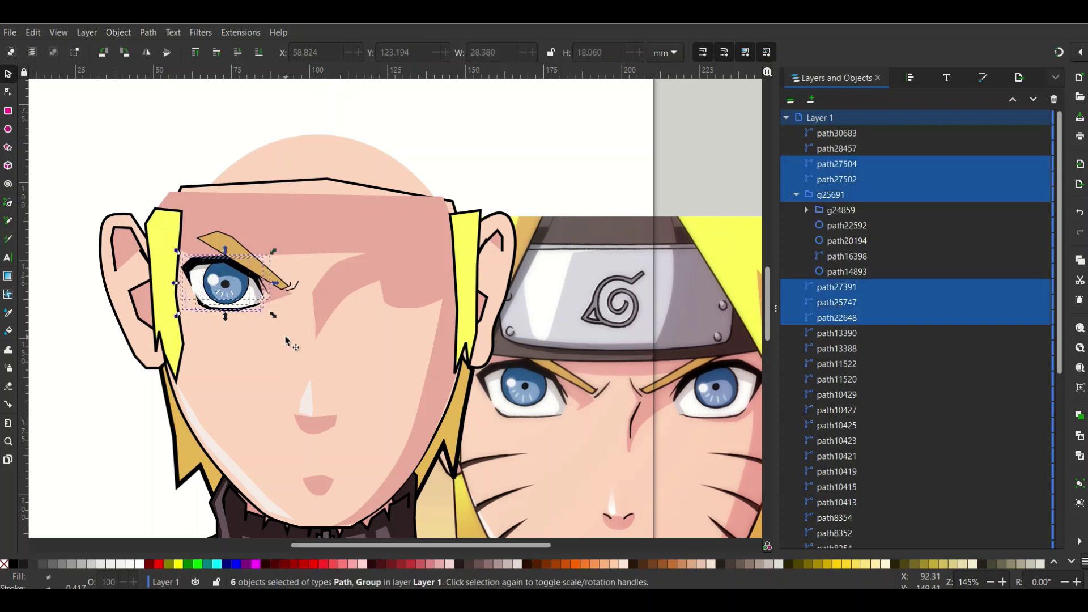
# Step: Select the eye and eyebrow parts and duplicate them
pyautogui.click(233, 247)
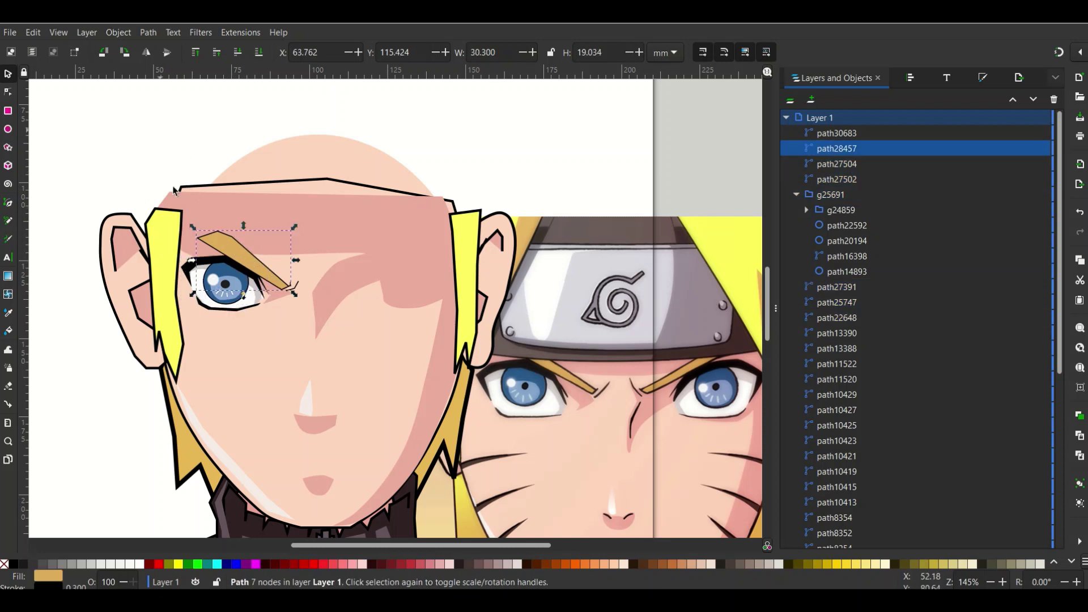
pyautogui.moveTo(160, 121); pyautogui.dragTo(272, 292)
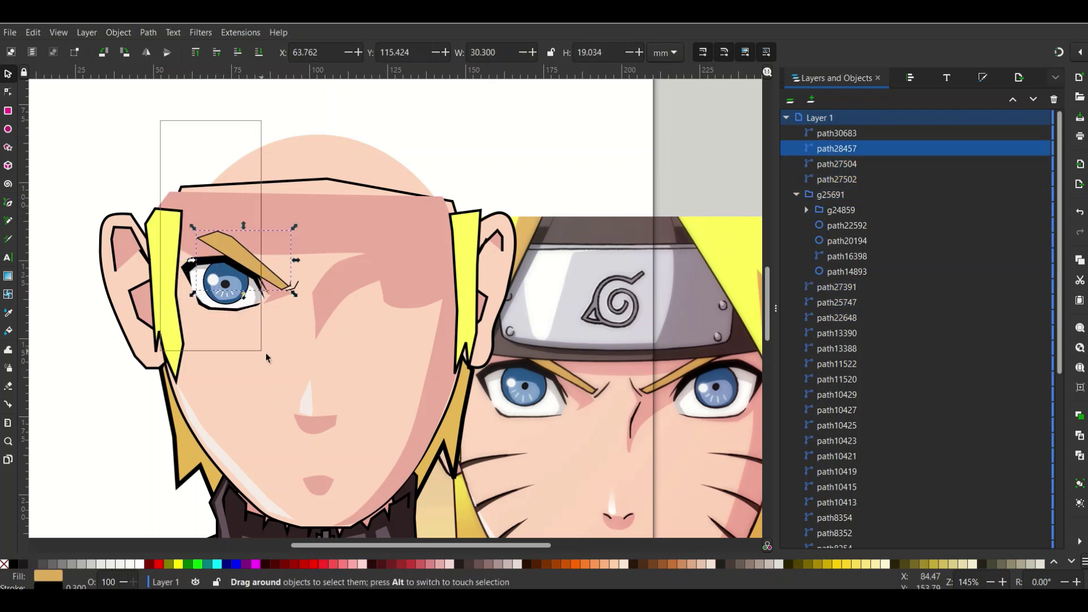
pyautogui.click(217, 243)
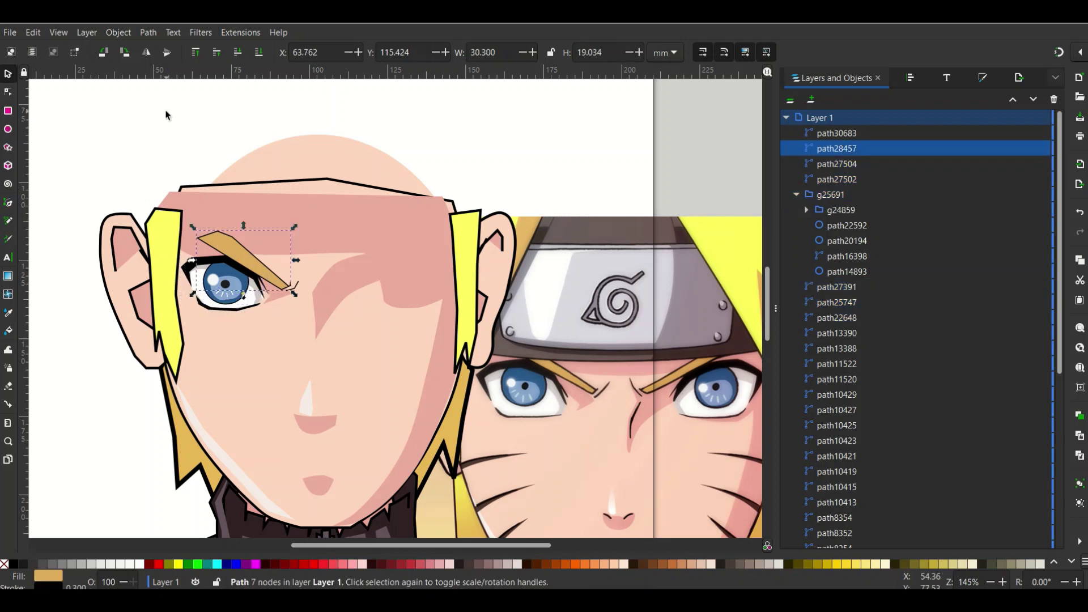
pyautogui.moveTo(166, 112); pyautogui.dragTo(273, 368)
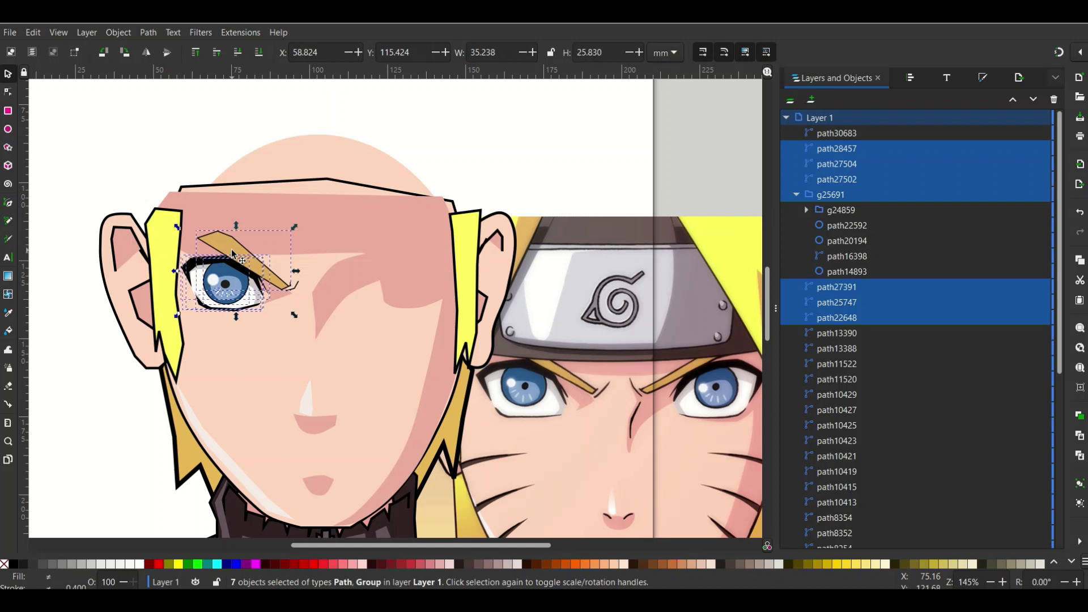
pyautogui.rightClick(232, 251)
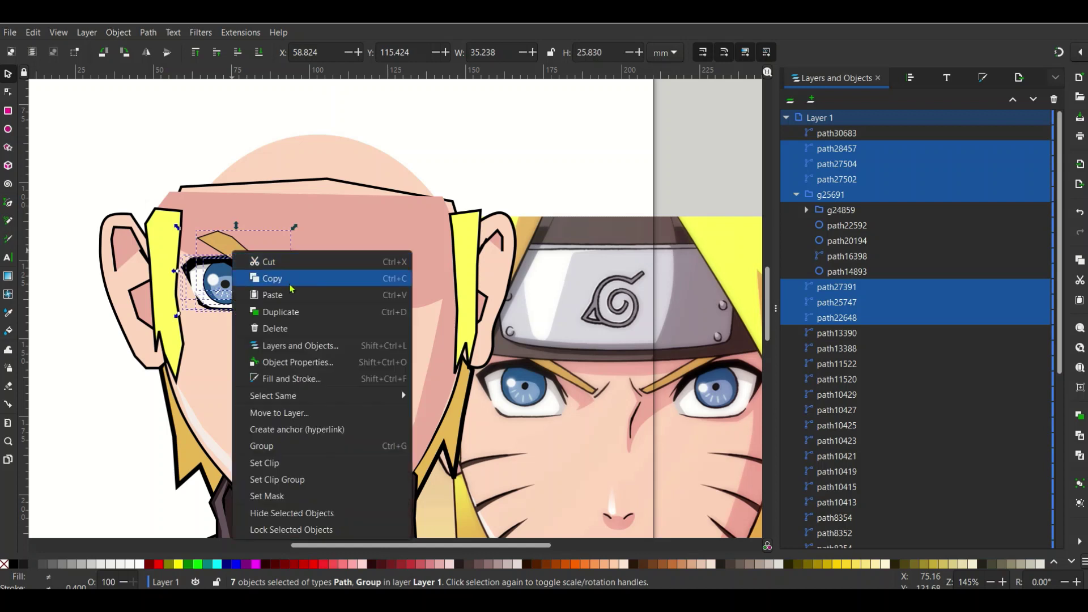
pyautogui.click(301, 312)
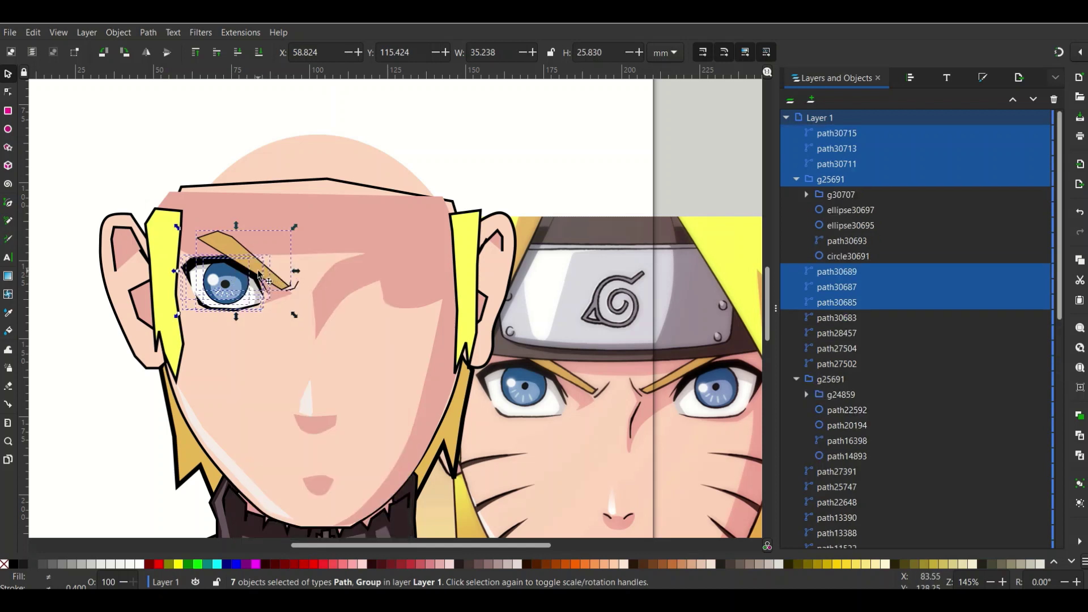
# Step: Move the copy right, flip it horizontally, and nudge it into the right-eye position
pyautogui.moveTo(279, 275); pyautogui.dragTo(403, 275)
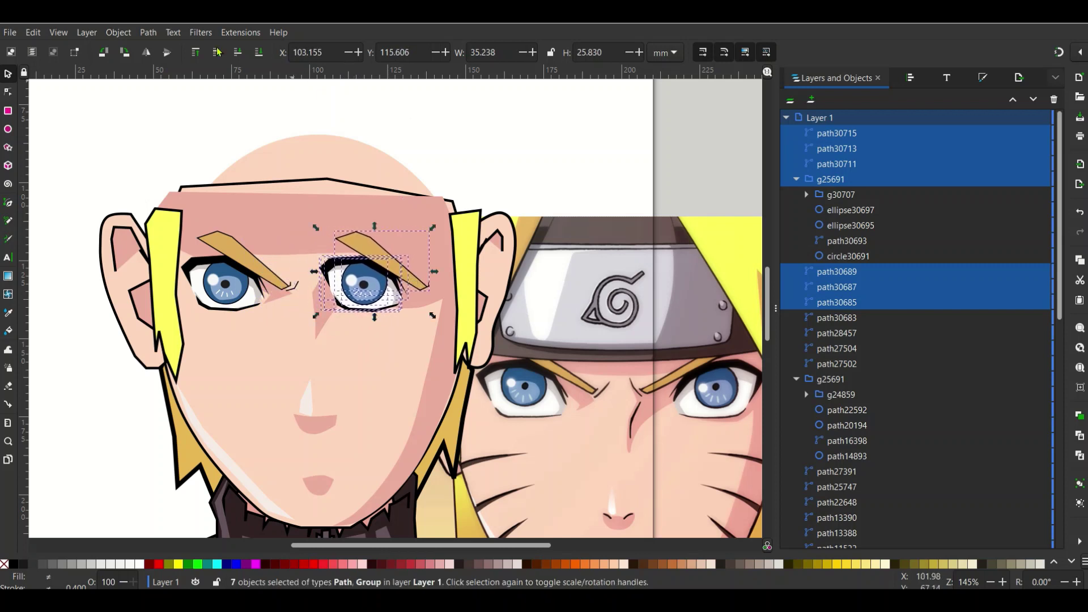
pyautogui.click(146, 53)
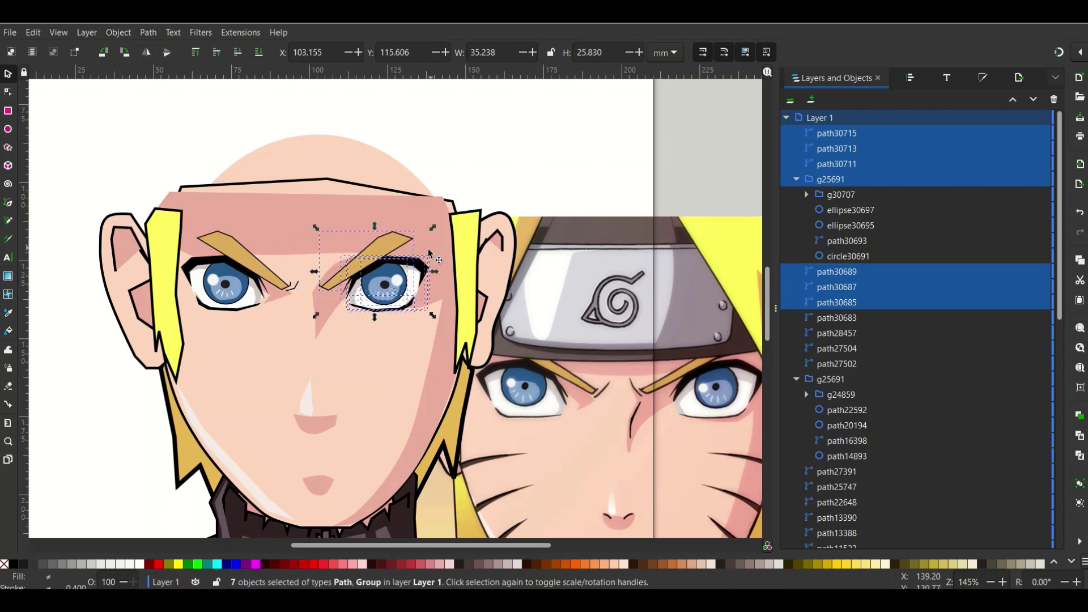
pyautogui.moveTo(389, 255); pyautogui.dragTo(396, 249)
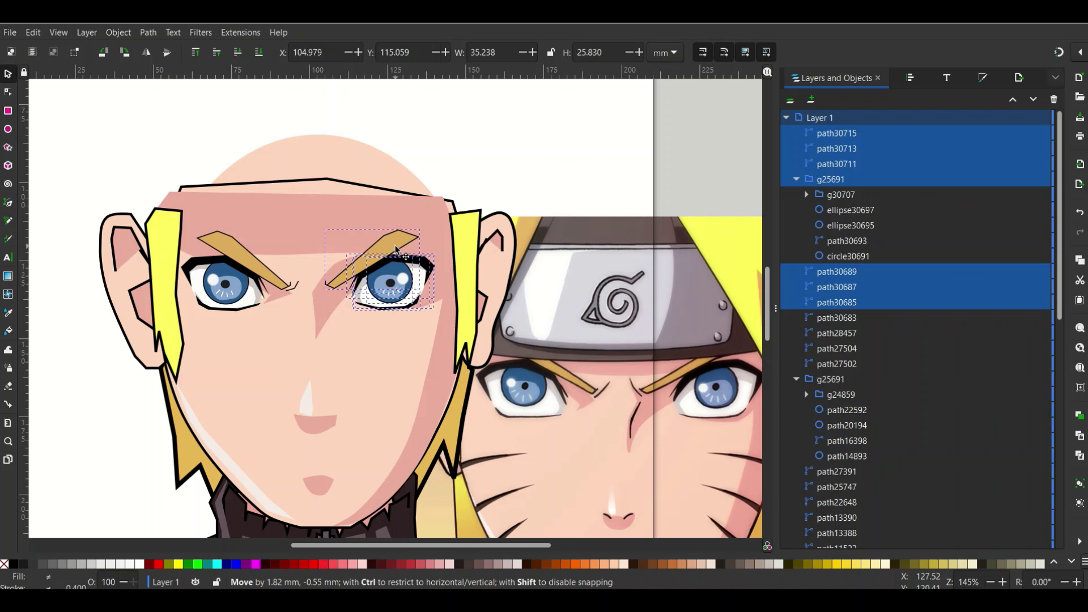
pyautogui.press('Left')
pyautogui.press('Left')
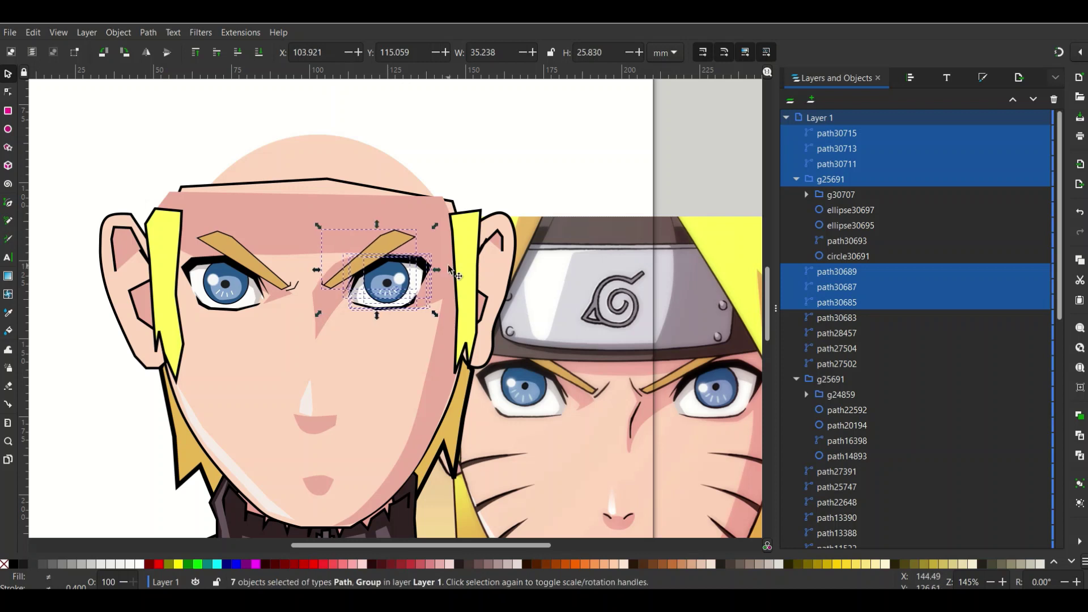
pyautogui.click(459, 156)
pyautogui.click(386, 276)
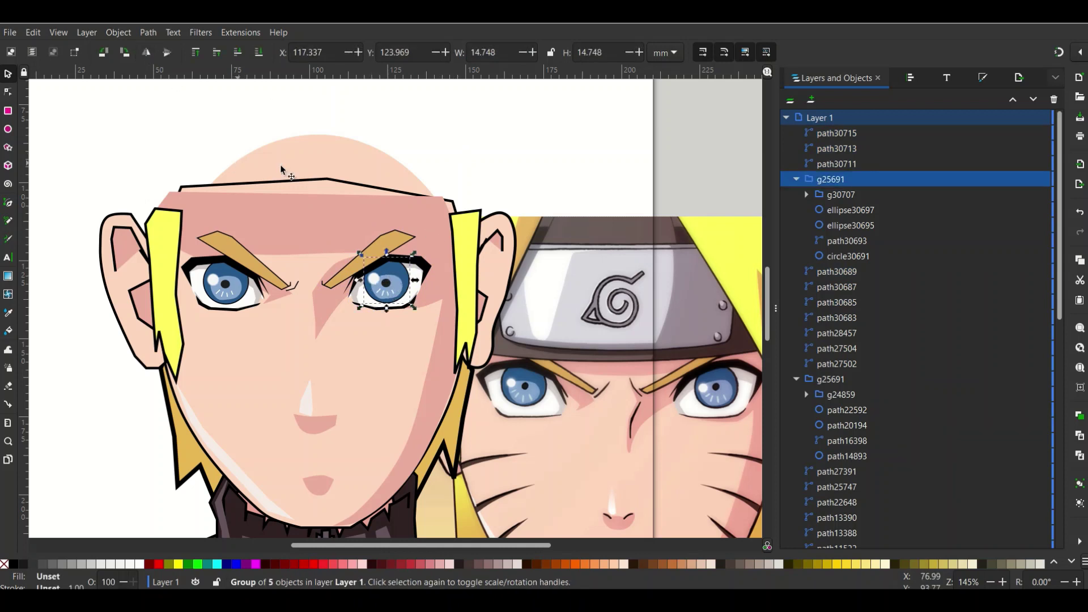
pyautogui.click(553, 134)
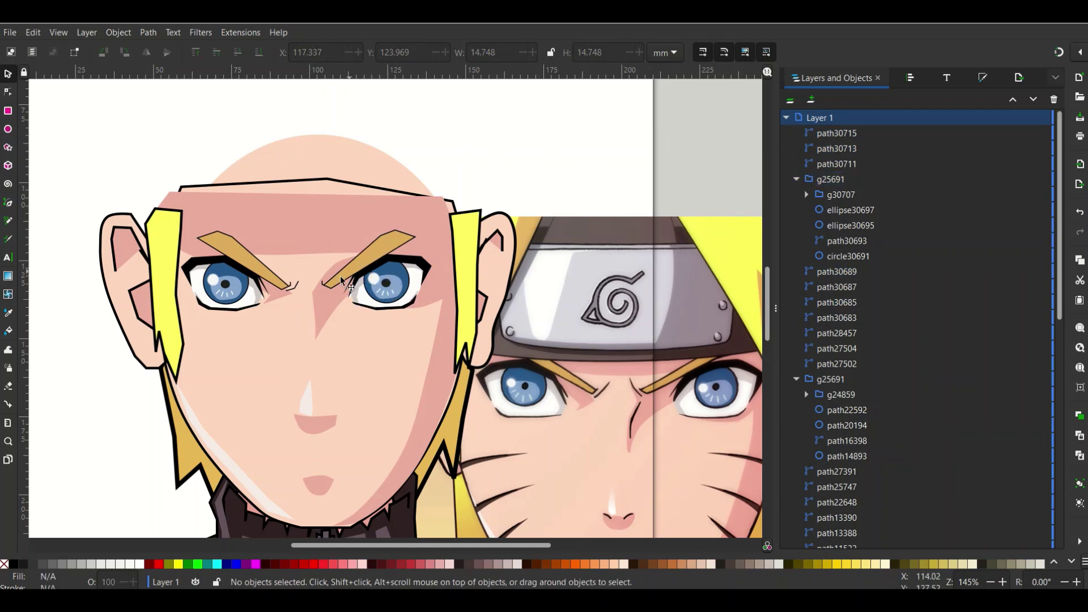
# Step: Draw a short brow-crease line and a nose-bridge line with the Pen tool
pyautogui.click(9, 203)
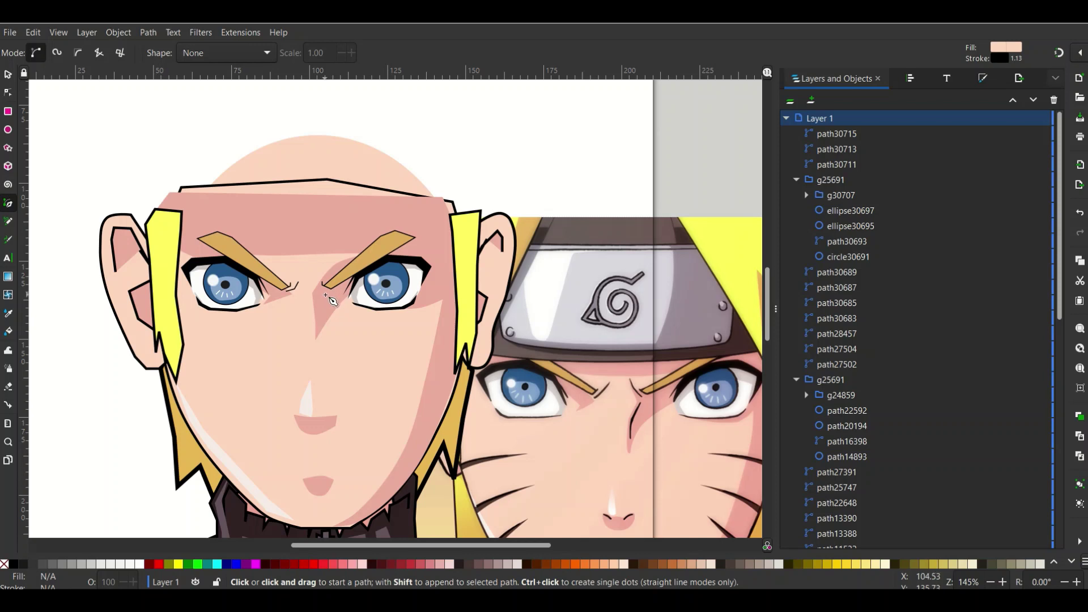
pyautogui.click(326, 294)
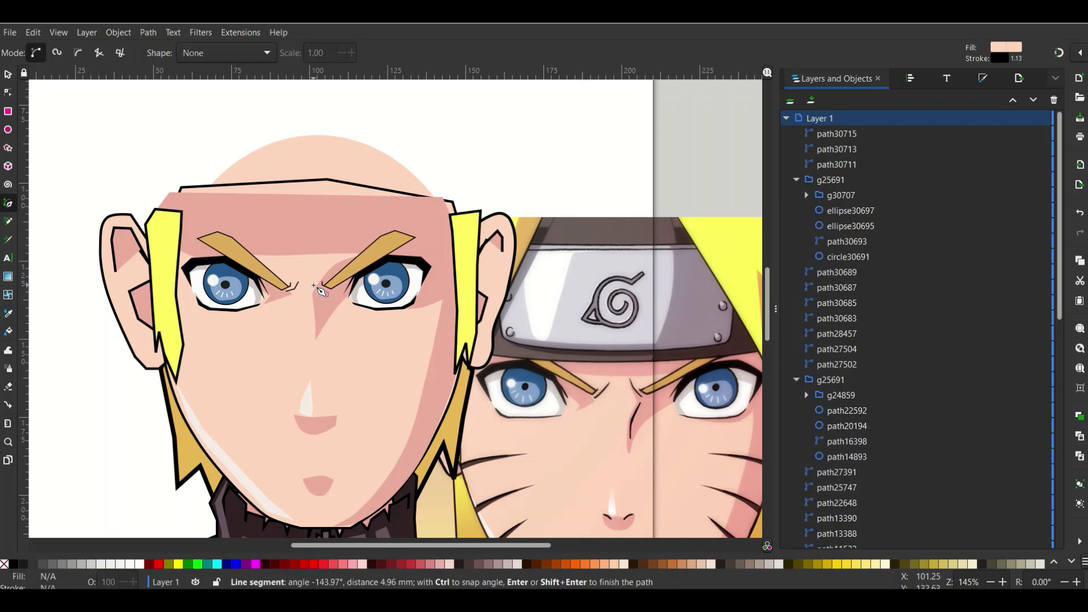
pyautogui.doubleClick(314, 275)
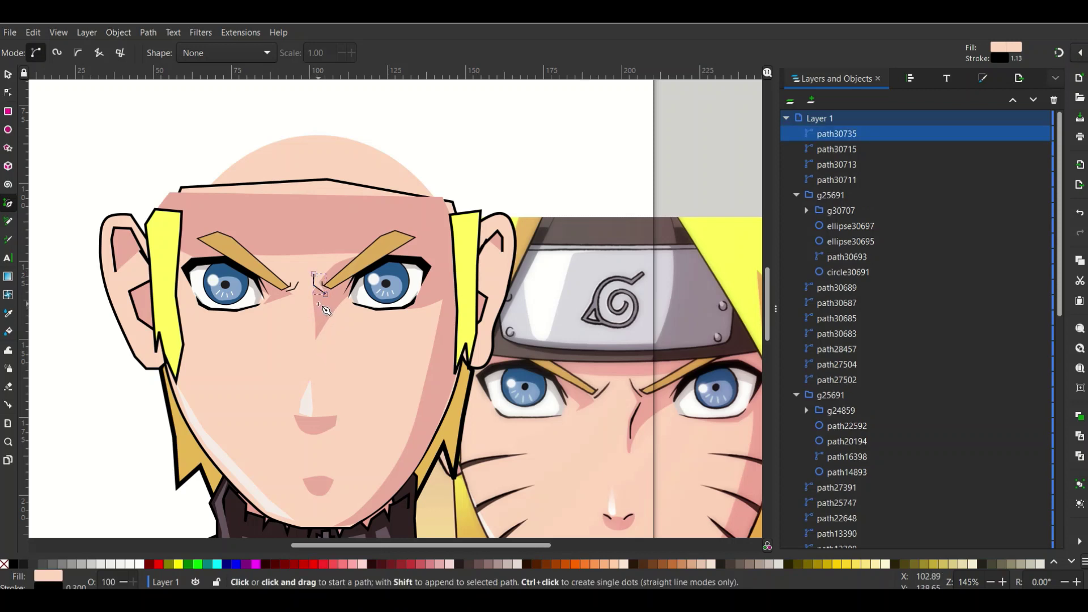
pyautogui.click(320, 304)
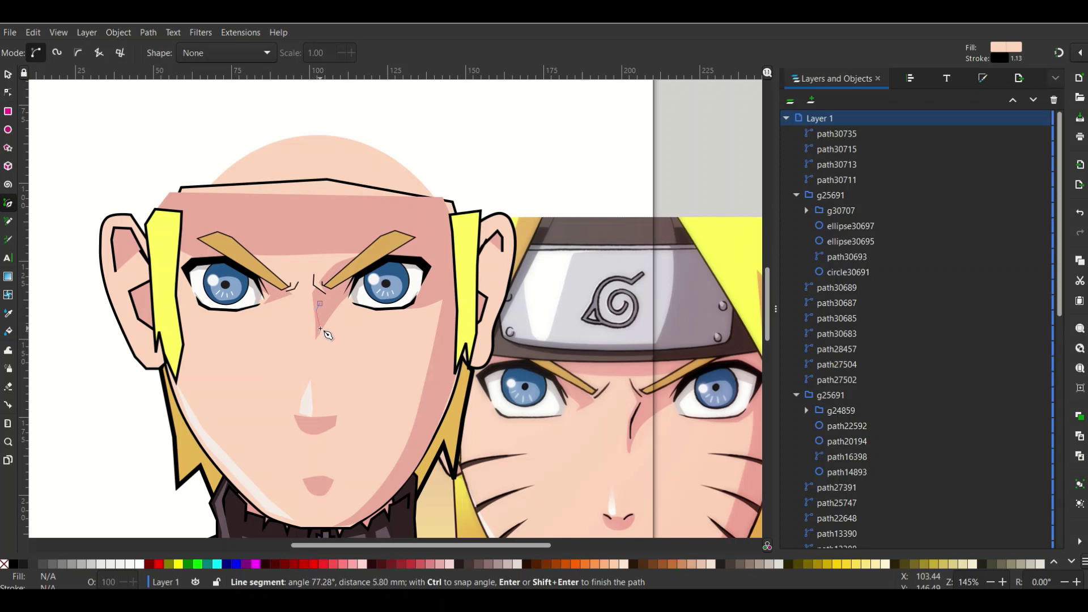
pyautogui.doubleClick(318, 330)
pyautogui.scroll(-2, 351, 376)
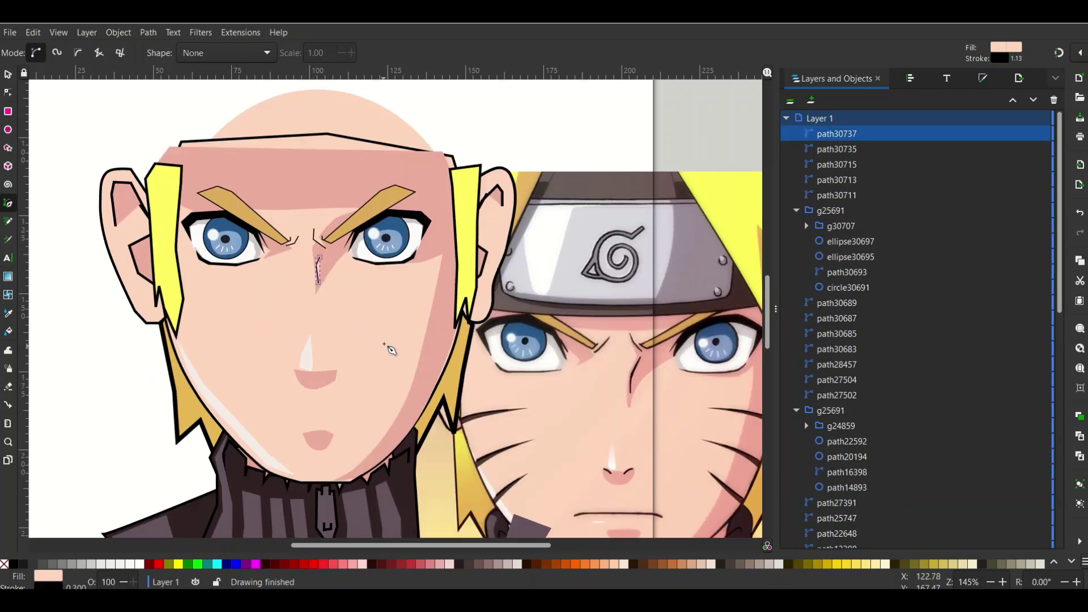
# Step: Draw the left and right nostril strokes beneath the nose
pyautogui.click(308, 373)
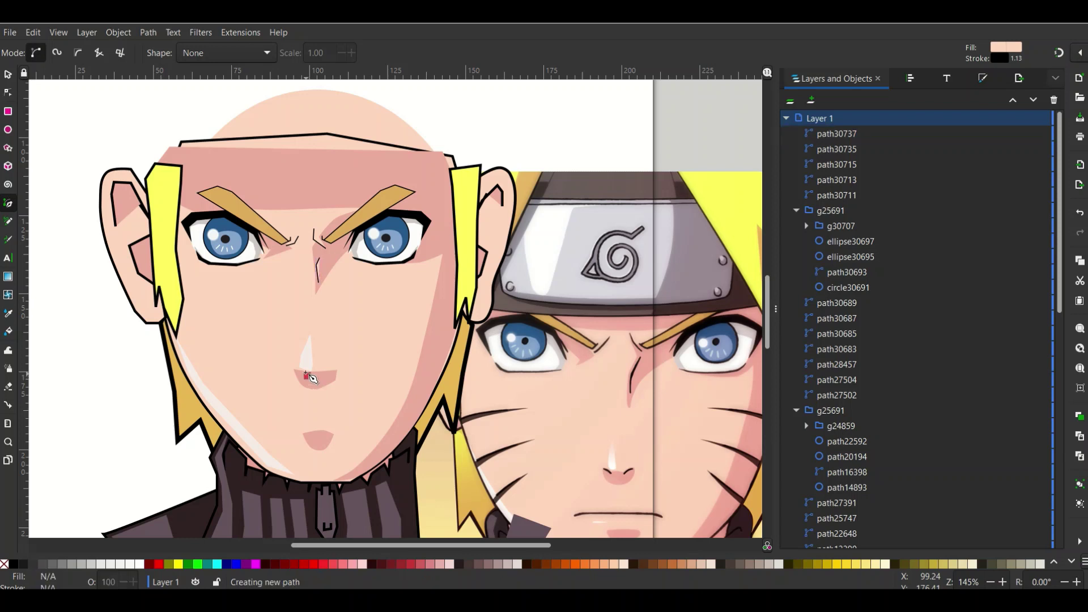
pyautogui.click(300, 368)
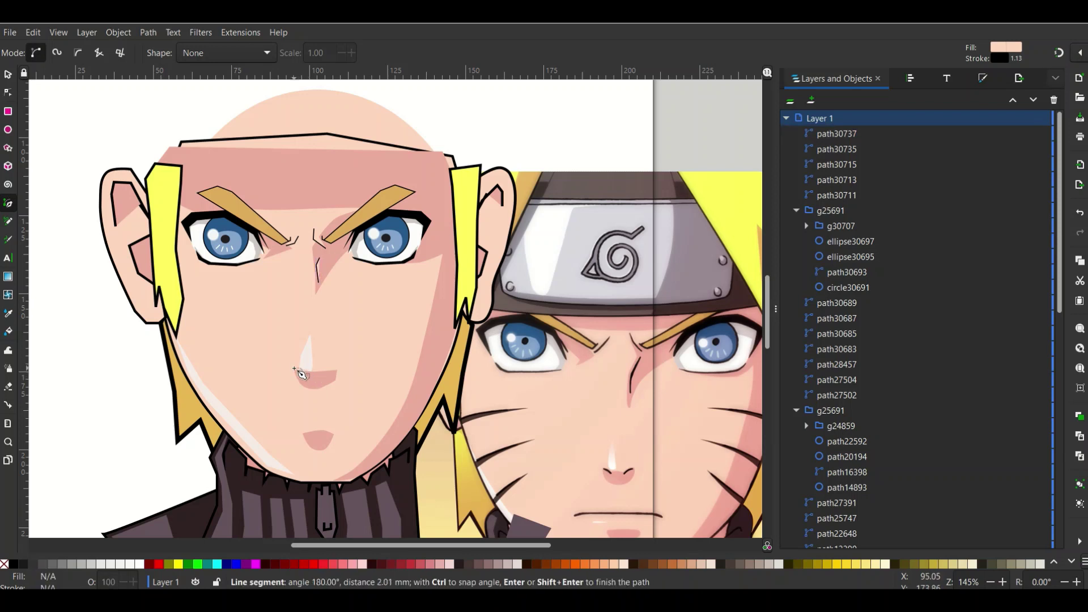
pyautogui.doubleClick(301, 370)
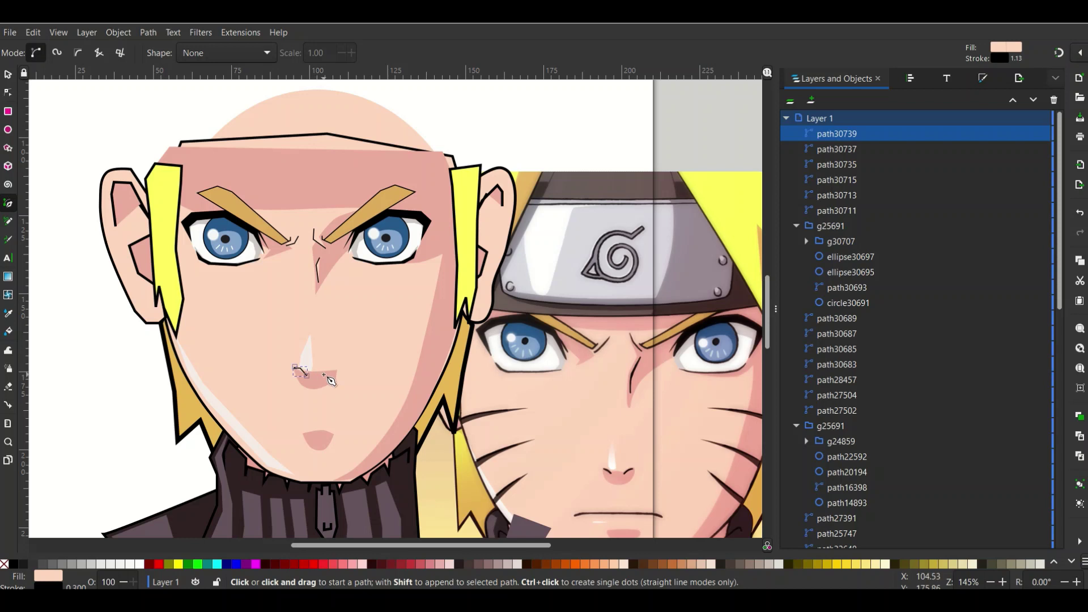
pyautogui.click(321, 375)
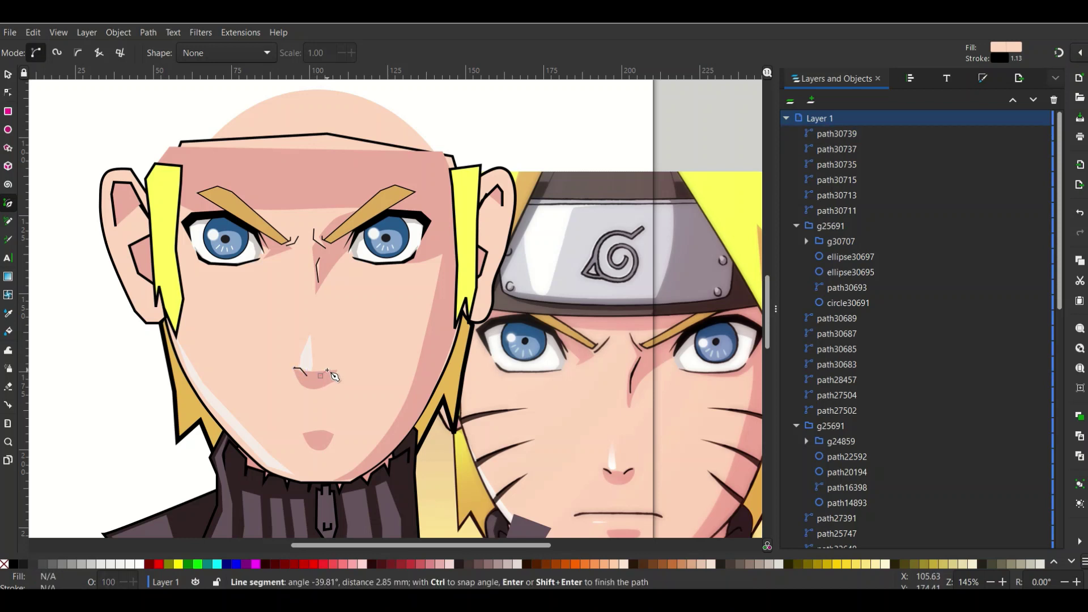
pyautogui.click(327, 370)
pyautogui.doubleClick(334, 368)
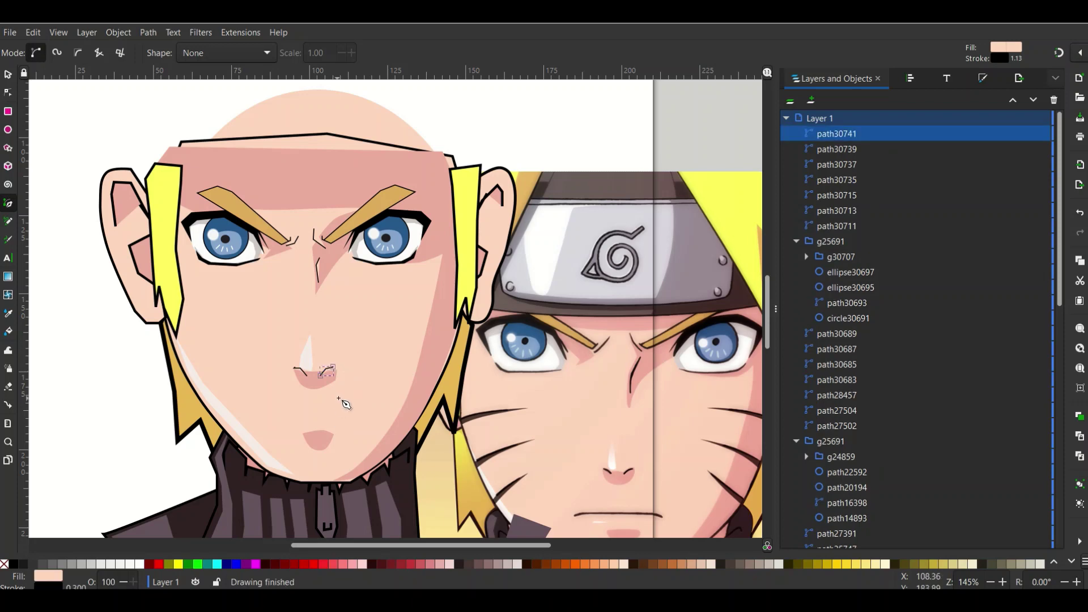
pyautogui.scroll(-4, 306, 337)
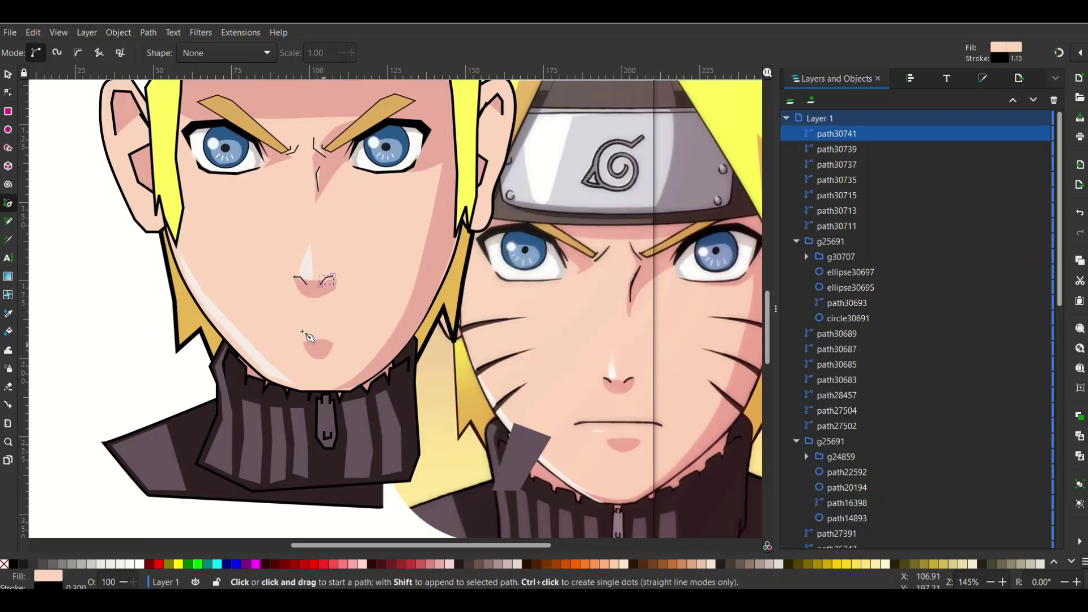
# Step: Draw a horizontal mouth line with a small downturn at its right end
pyautogui.click(267, 318)
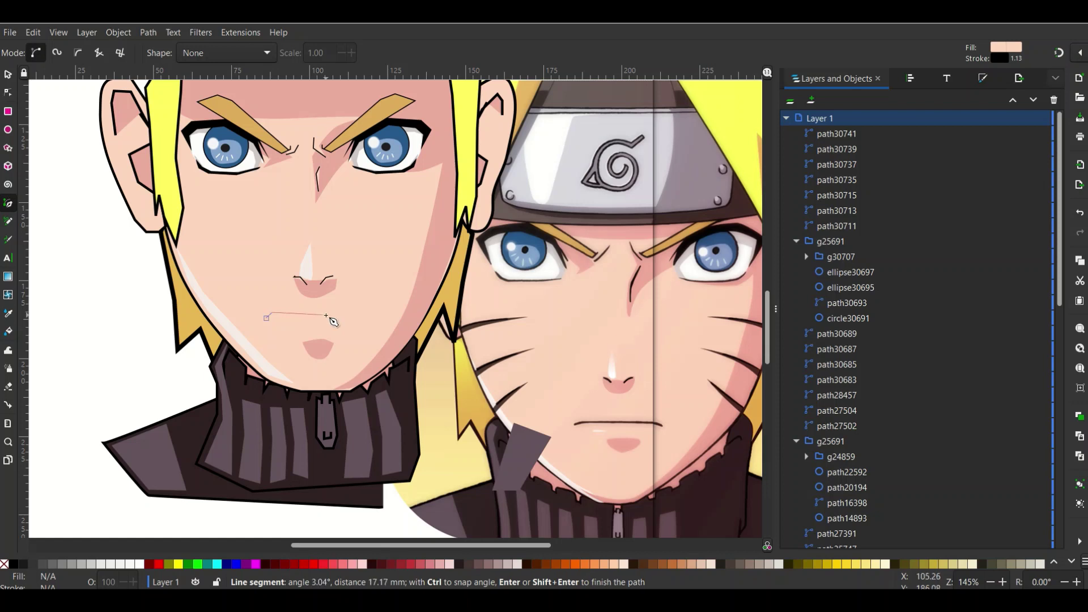
pyautogui.click(295, 310)
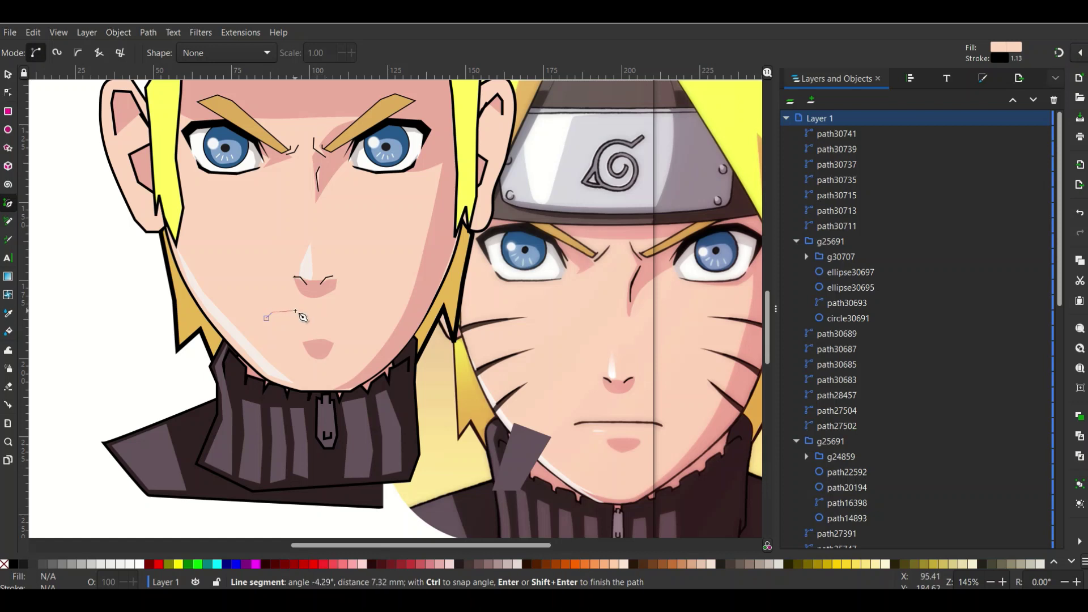
pyautogui.click(358, 313)
pyautogui.click(361, 317)
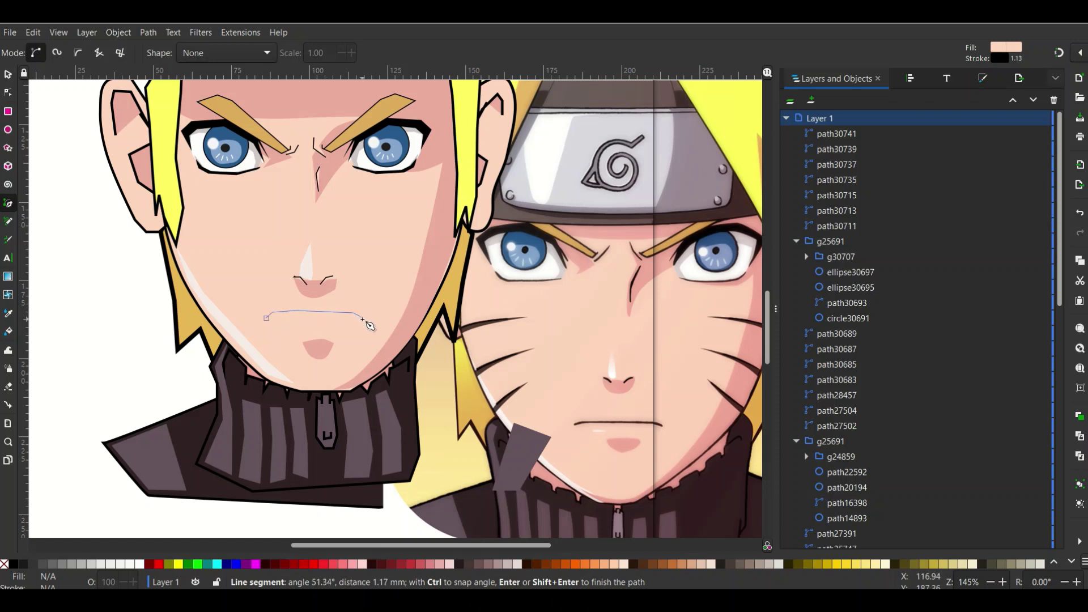
pyautogui.press('Return')
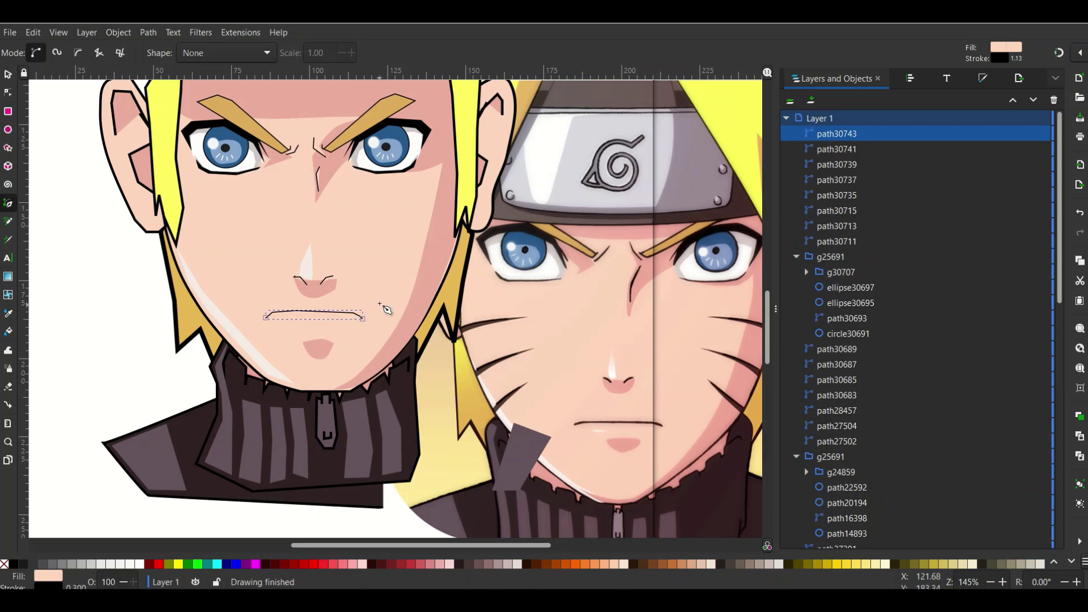
pyautogui.scroll(2, 388, 314)
pyautogui.scroll(2, 391, 334)
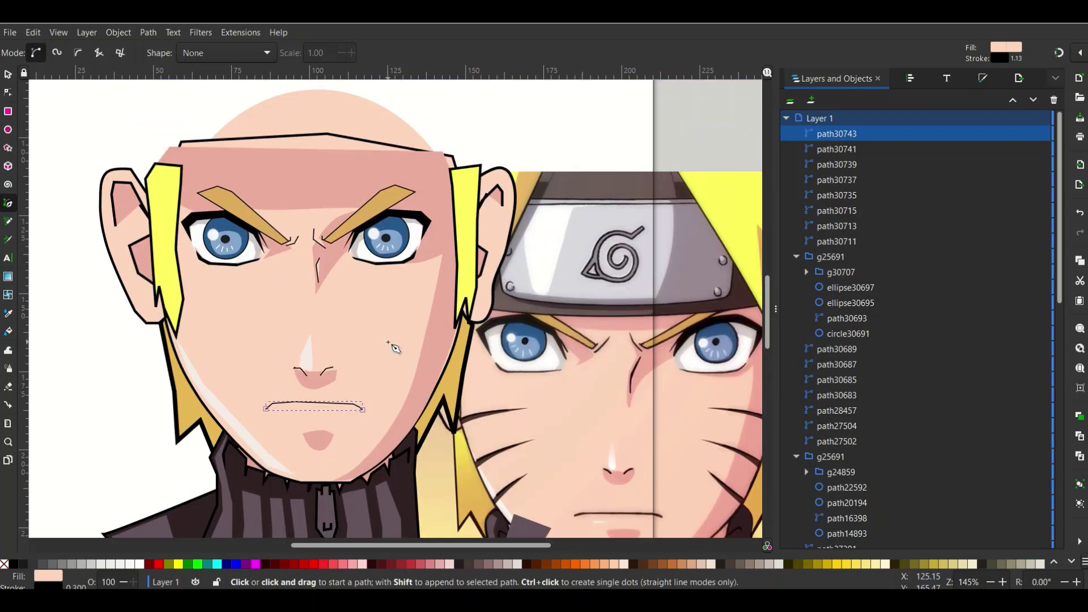
pyautogui.scroll(-2, 399, 337)
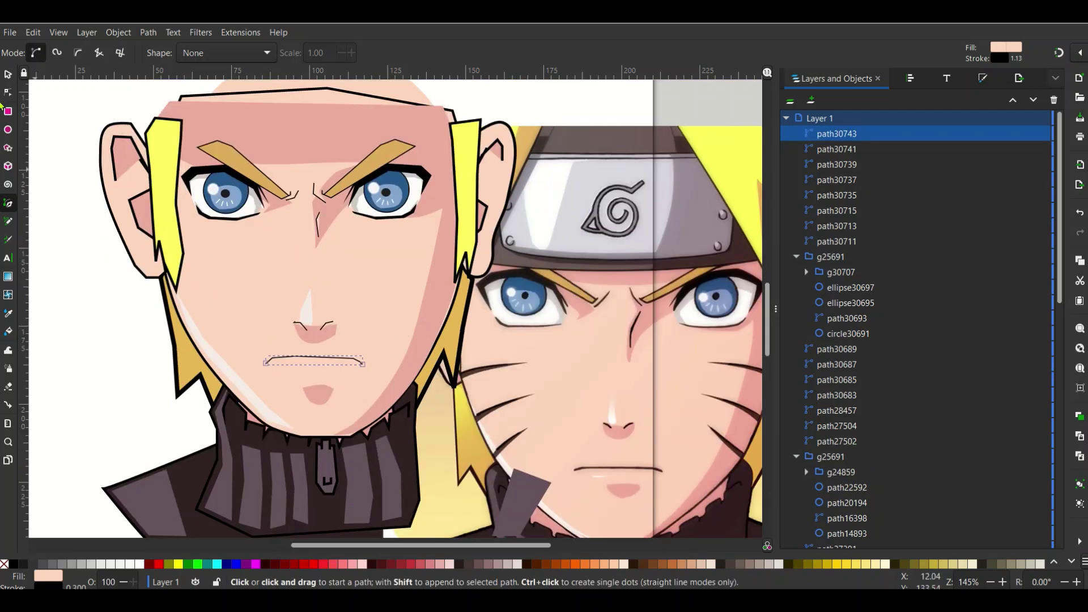
# Step: Change the mouth line's stroke width in Fill and Stroke's Stroke style settings
pyautogui.click(9, 75)
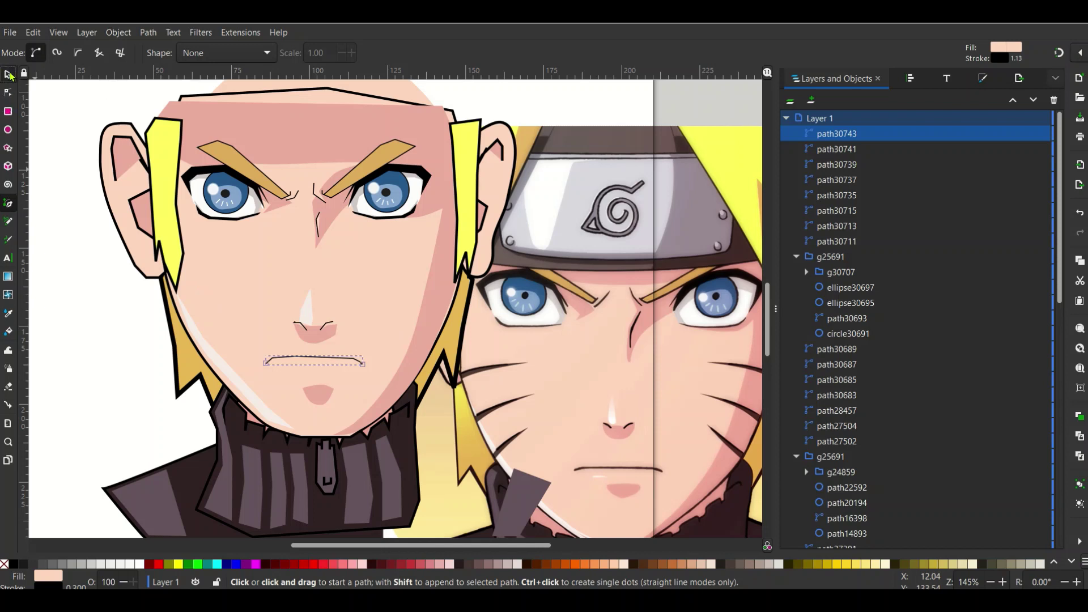
pyautogui.click(981, 79)
pyautogui.click(925, 99)
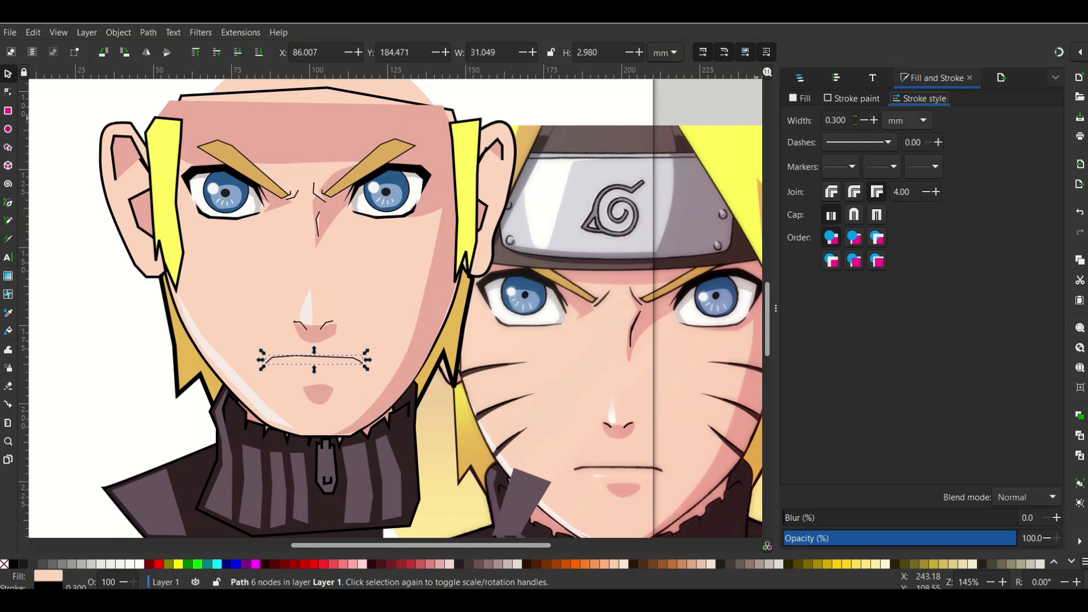
pyautogui.moveTo(854, 120); pyautogui.dragTo(801, 121)
pyautogui.write('0.8')
pyautogui.press('Return')
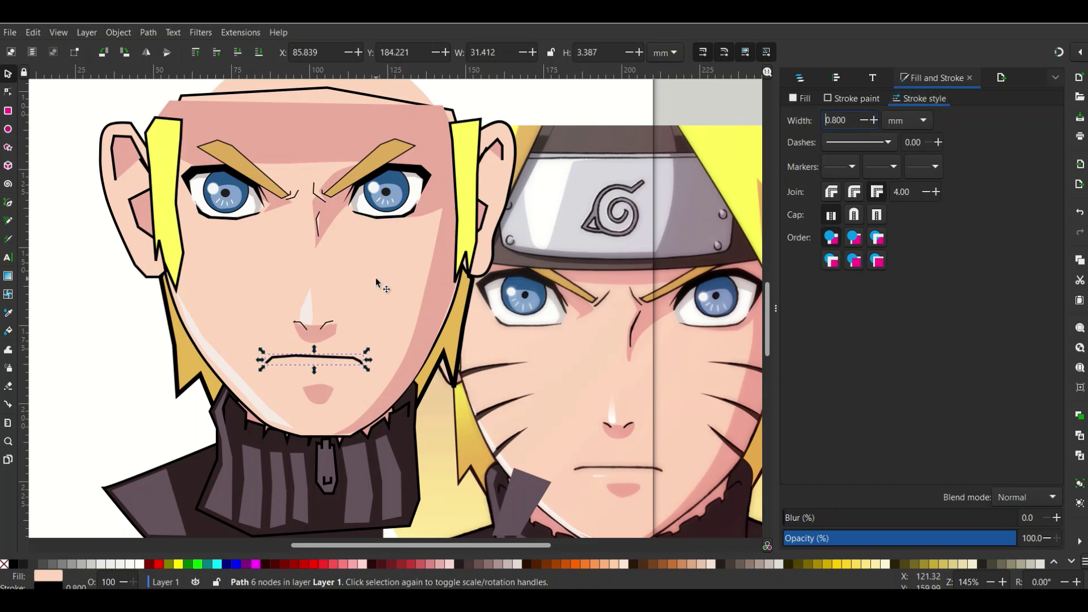
# Step: Set both nostril strokes to a 0.6 mm stroke width
pyautogui.click(329, 327)
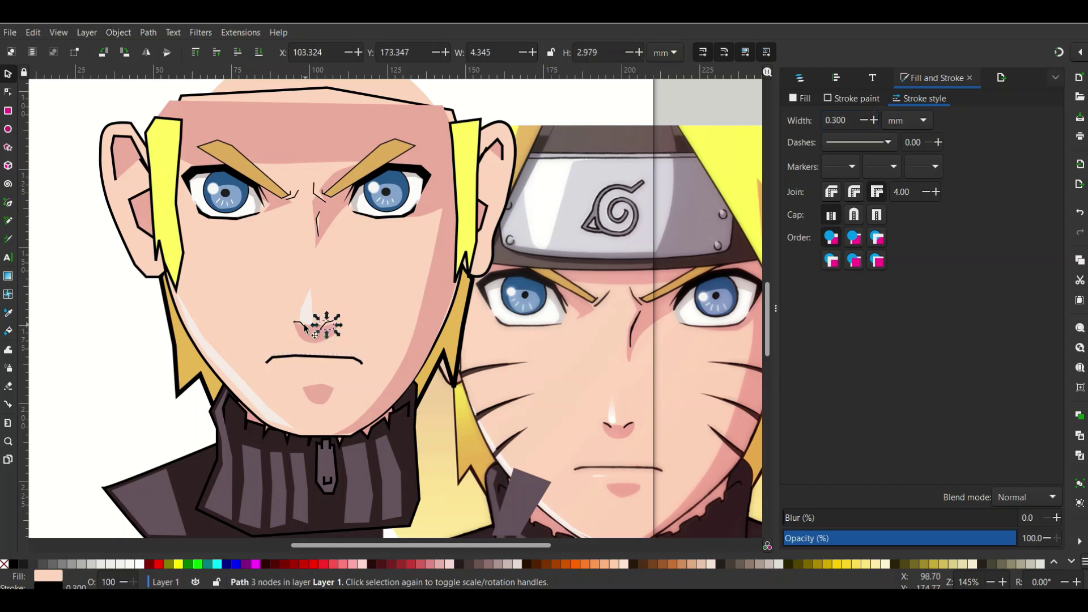
pyautogui.keyDown('shift'); pyautogui.click(300, 325); pyautogui.keyUp('shift')
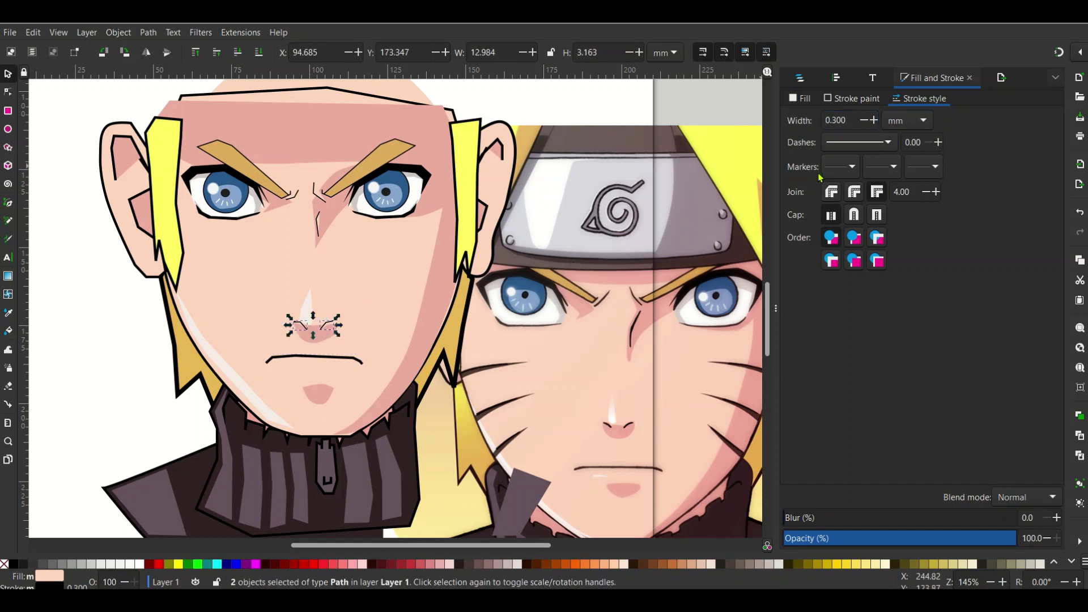
pyautogui.doubleClick(852, 119)
pyautogui.write('0.6')
pyautogui.press('Return')
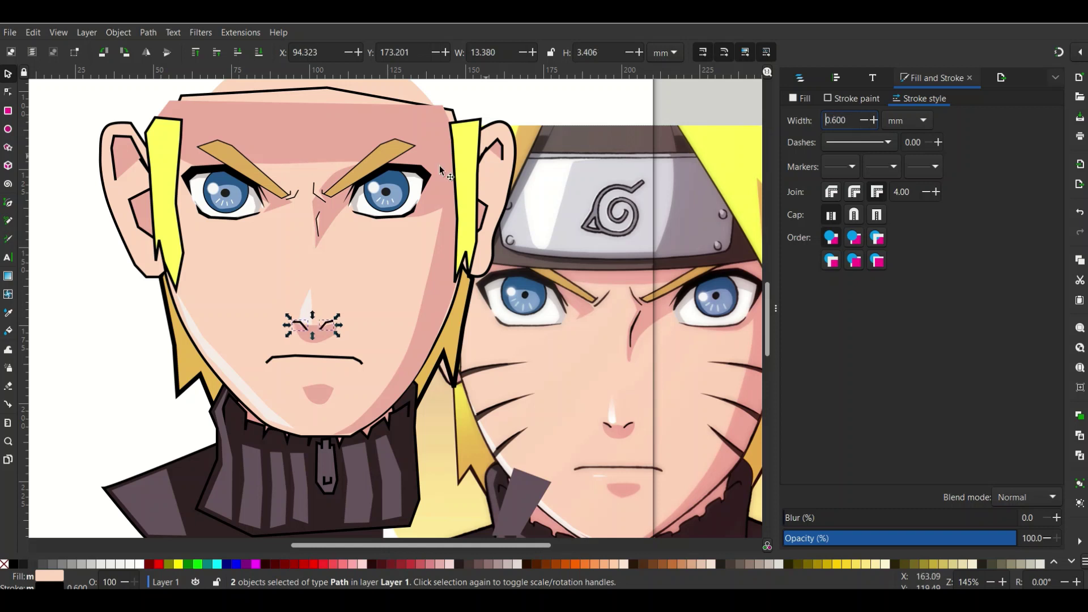
# Step: Give the nose bridge, brow crease, eyebrow-tip mark and both eyebrows a 0.6 mm stroke
pyautogui.click(318, 221)
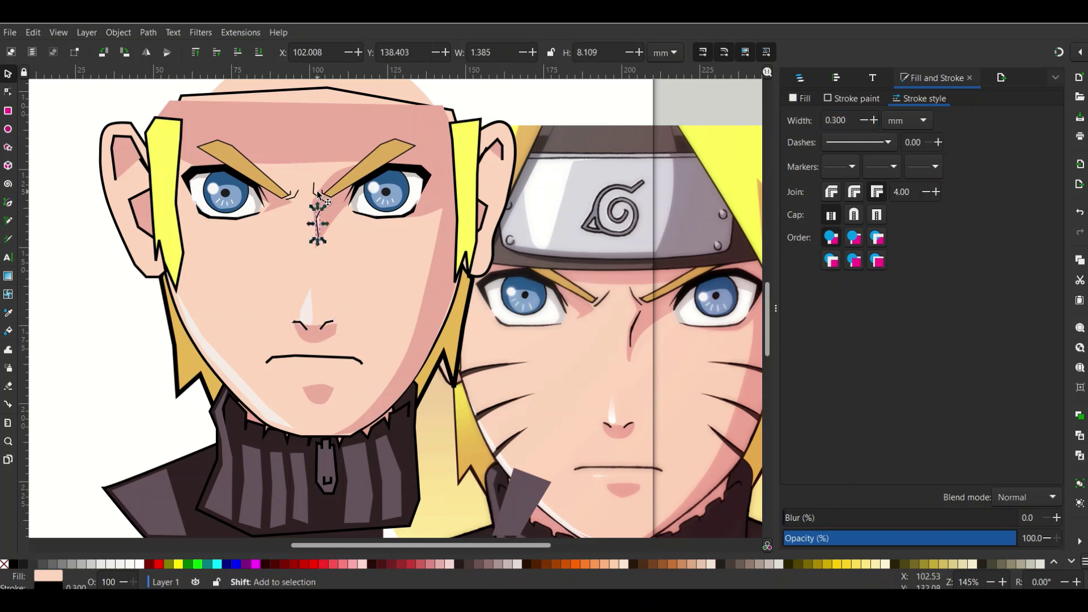
pyautogui.keyDown('shift'); pyautogui.click(315, 193); pyautogui.keyUp('shift')
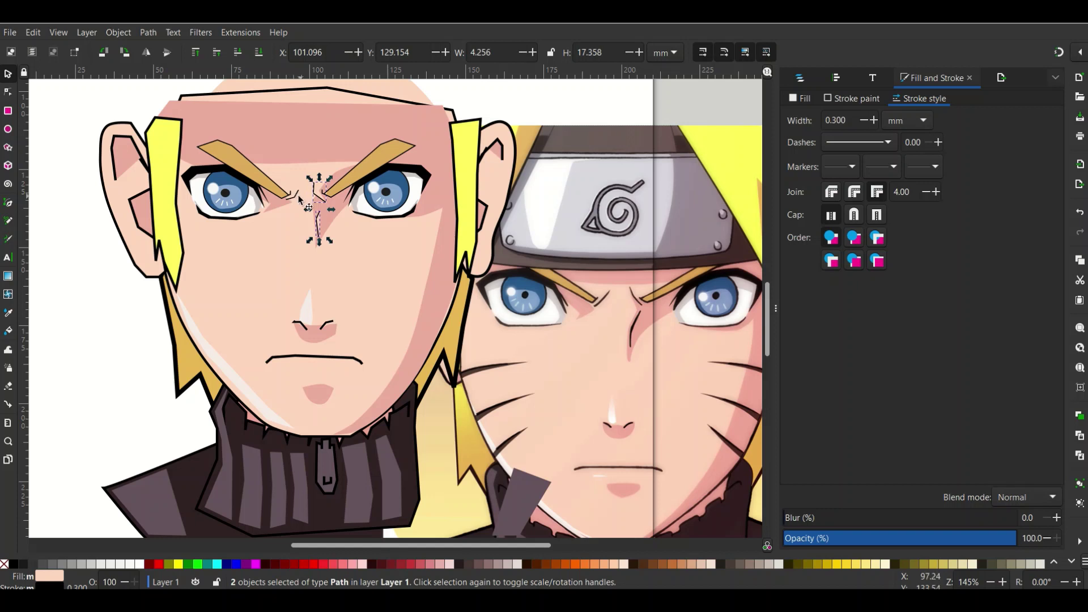
pyautogui.keyDown('shift'); pyautogui.click(296, 197); pyautogui.keyUp('shift')
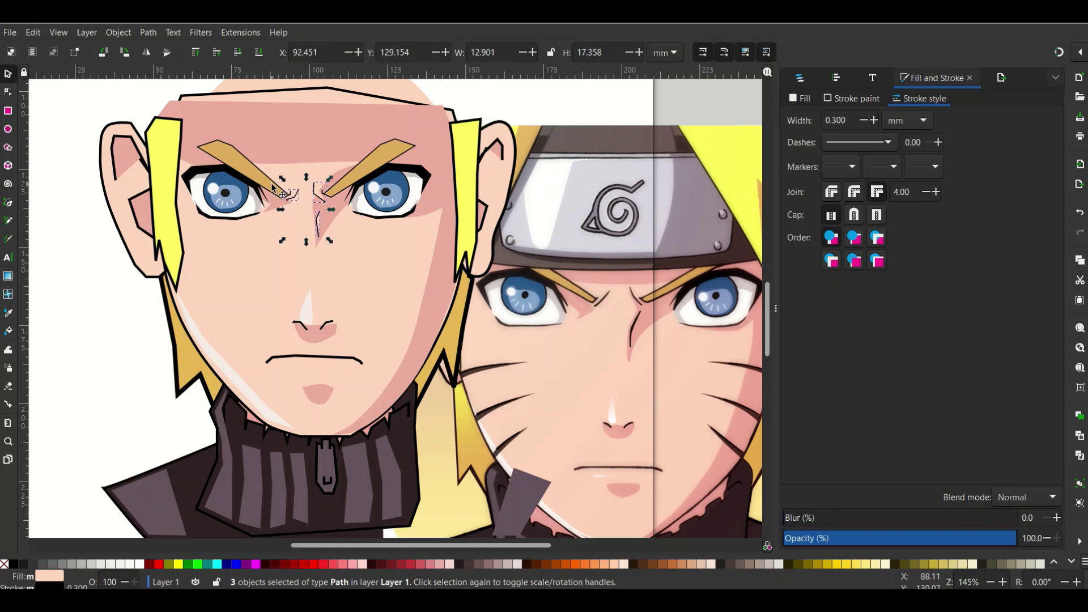
pyautogui.keyDown('shift'); pyautogui.click(274, 189); pyautogui.keyUp('shift')
pyautogui.keyDown('shift'); pyautogui.click(362, 181); pyautogui.keyUp('shift')
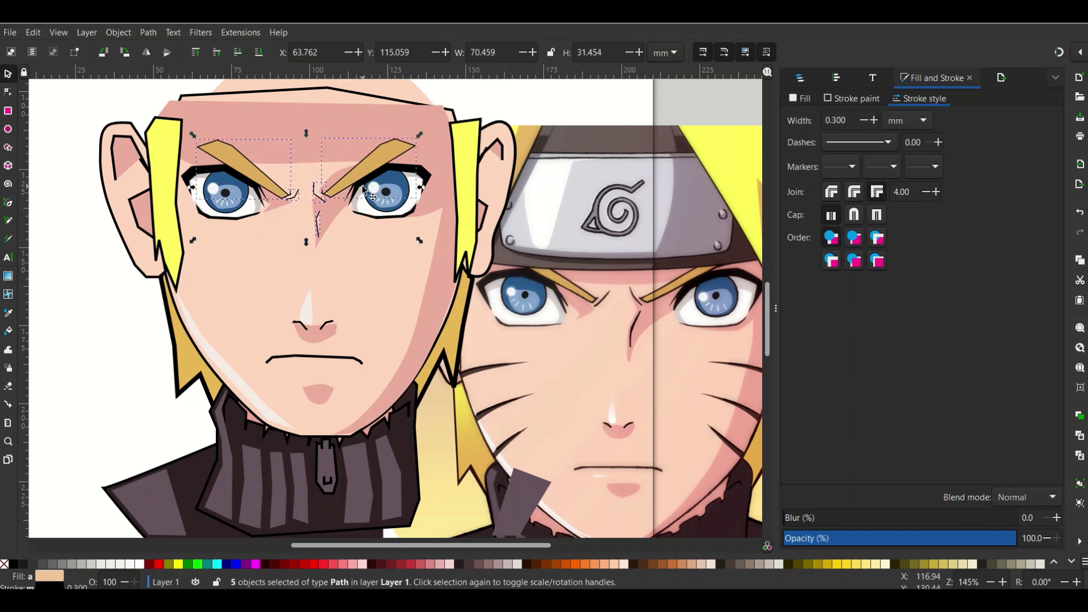
pyautogui.doubleClick(848, 119)
pyautogui.write('0.6')
pyautogui.press('Return')
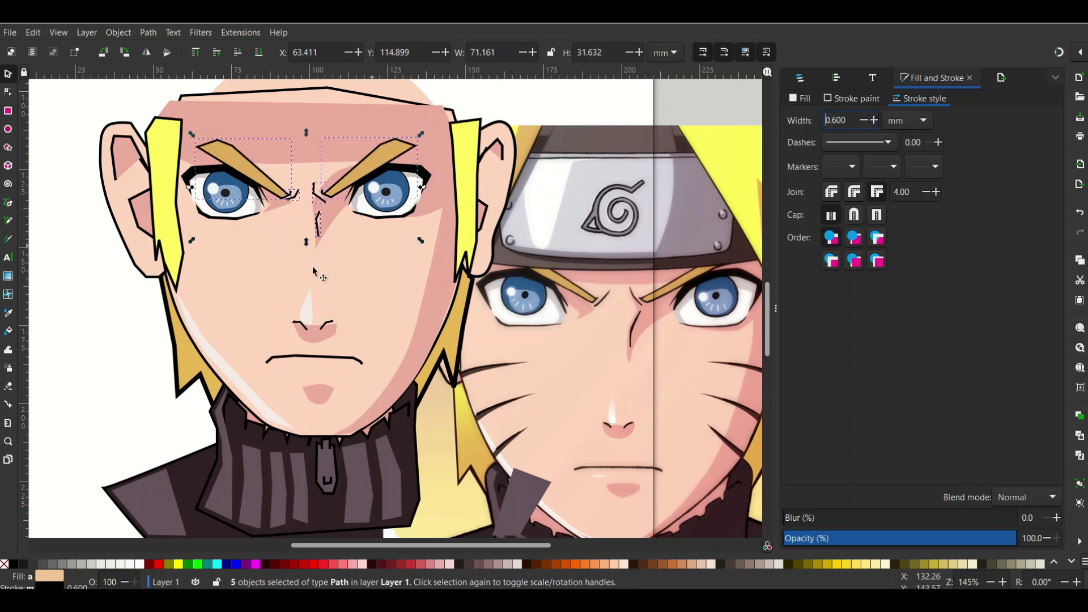
pyautogui.click(88, 278)
# Step: Zoom out and move the reference portrait up and to the right
pyautogui.scroll(2, 388, 282)
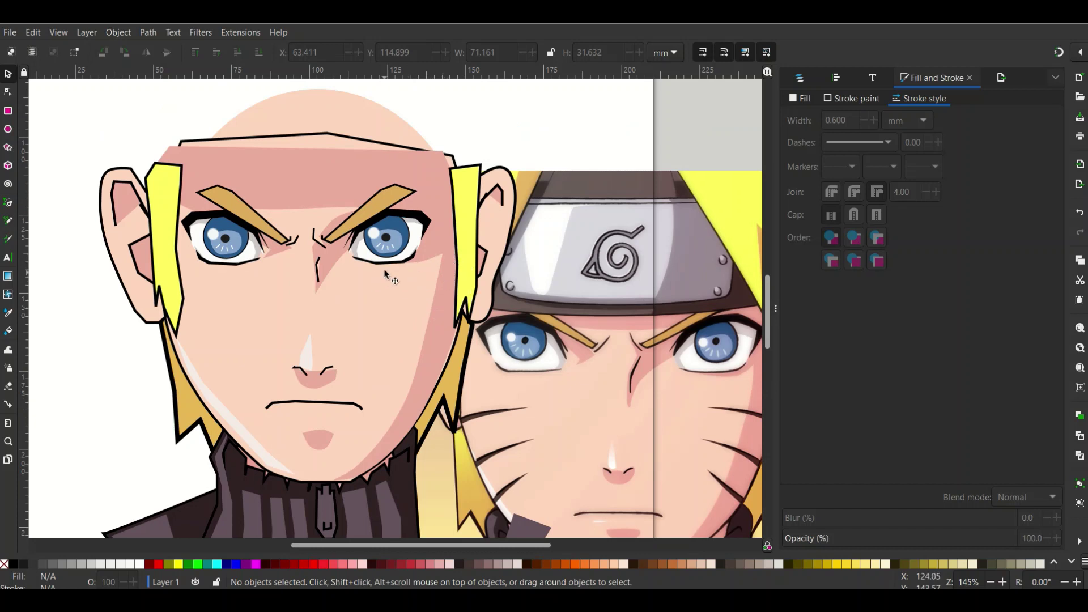
pyautogui.scroll(2, 388, 281)
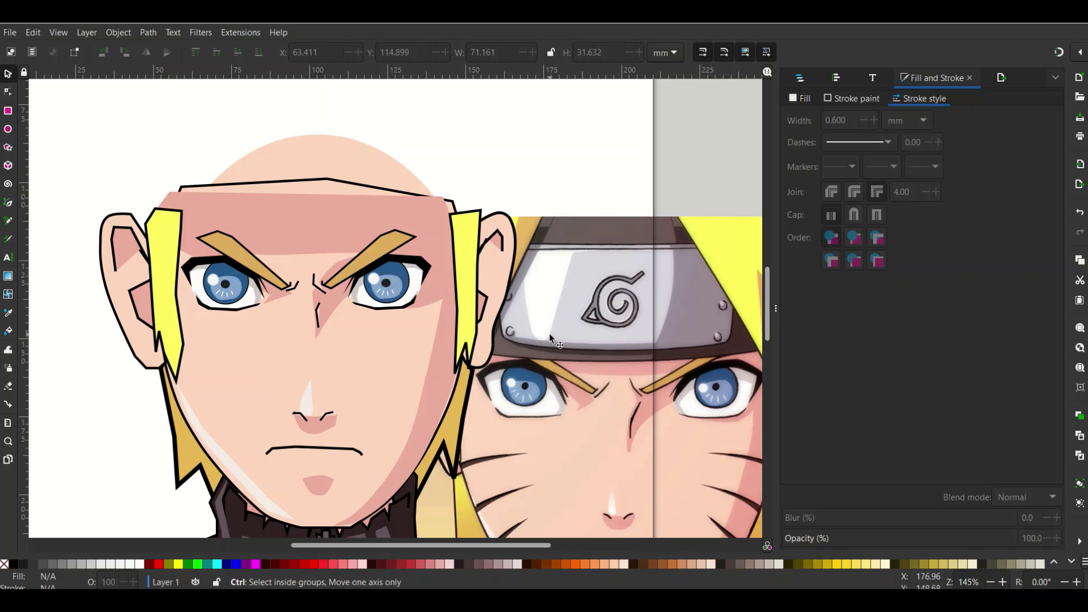
pyautogui.keyDown('ctrl'); pyautogui.scroll(-1, 549, 333); pyautogui.keyUp('ctrl')
pyautogui.moveTo(572, 340)
pyautogui.mouseDown()
pyautogui.moveTo(638, 145)
pyautogui.moveTo(613, 123)
pyautogui.mouseUp()
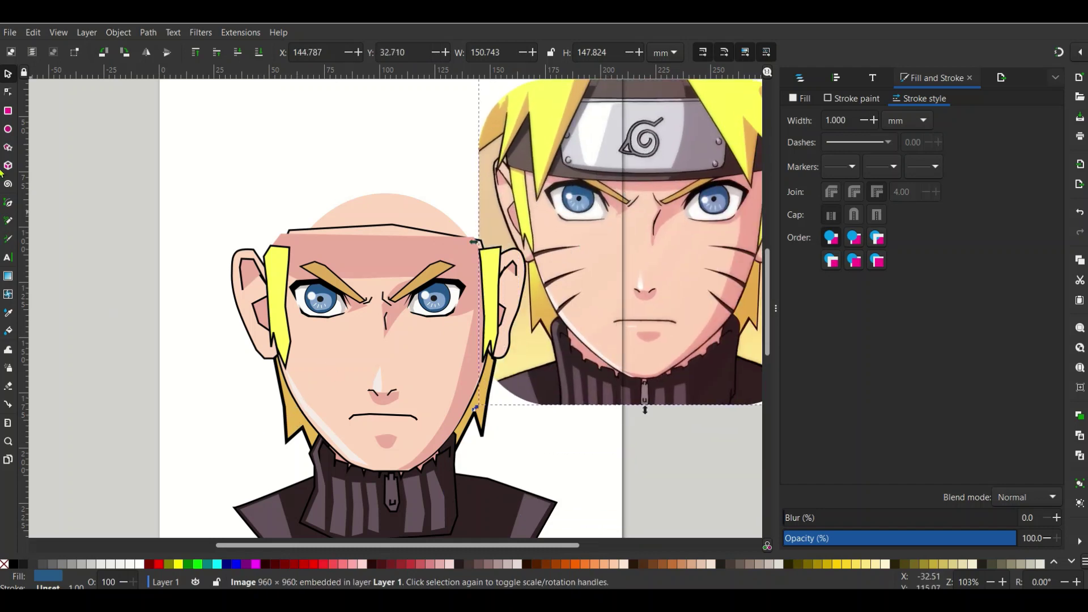
# Step: Nudge the left cheek shading shape one step down and one step left
pyautogui.click(9, 204)
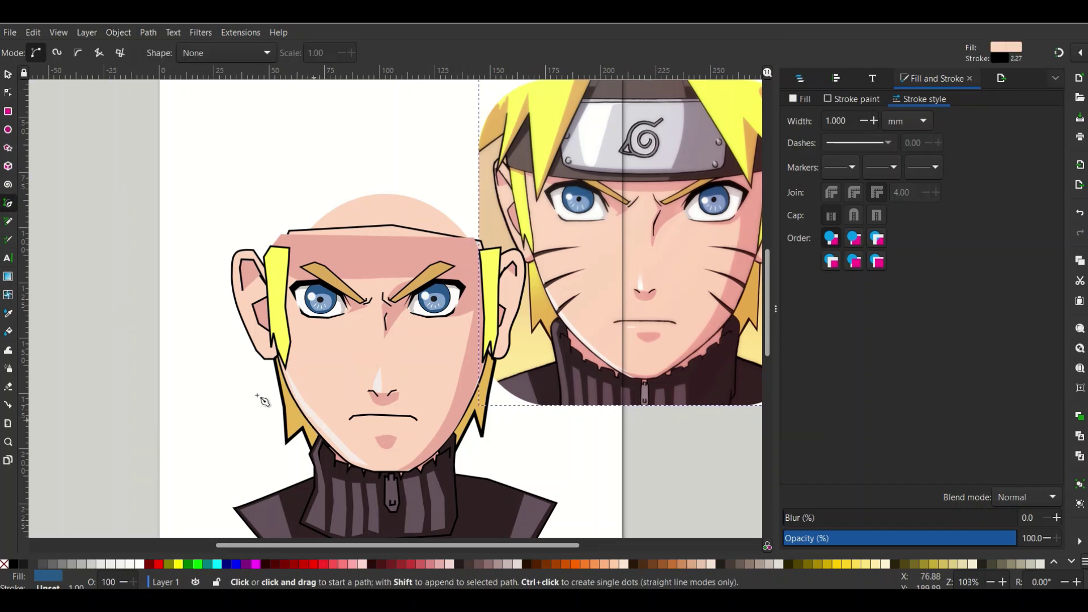
pyautogui.click(8, 74)
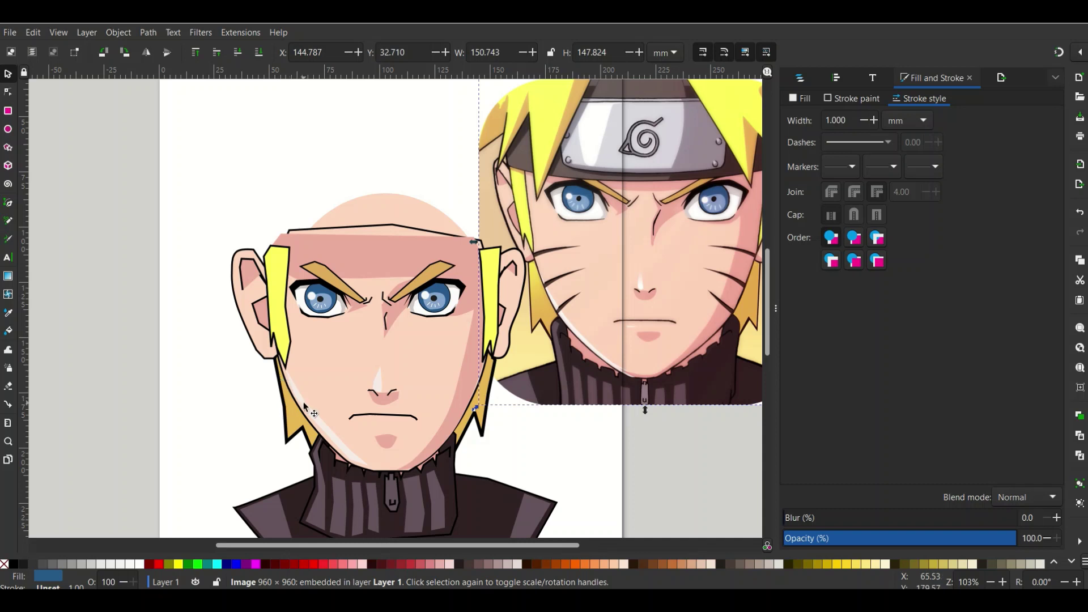
pyautogui.click(351, 441)
pyautogui.press('Down')
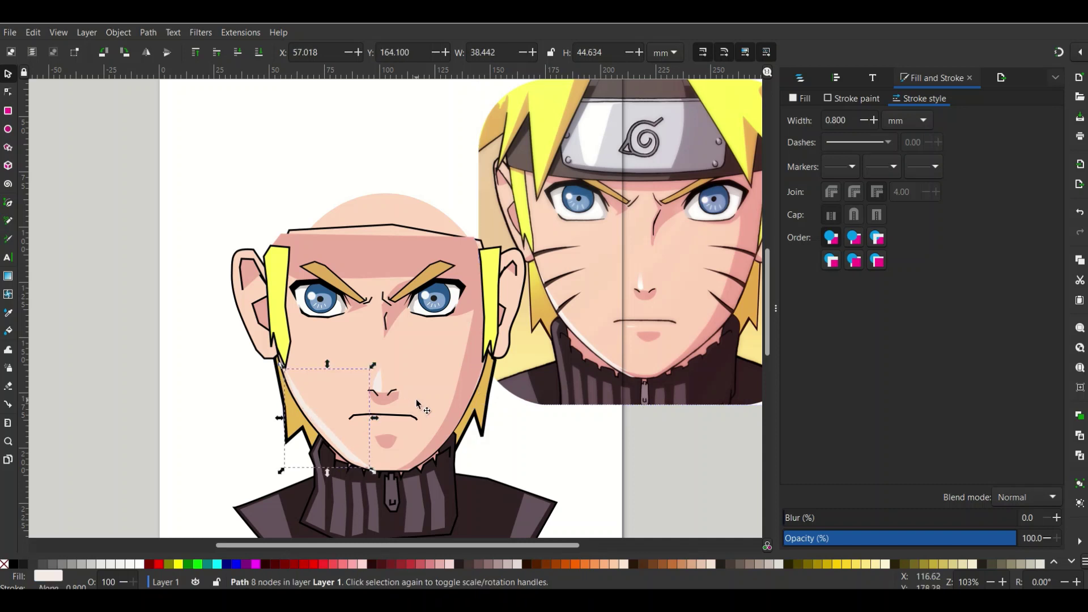
pyautogui.press('Left')
pyautogui.press('Left')
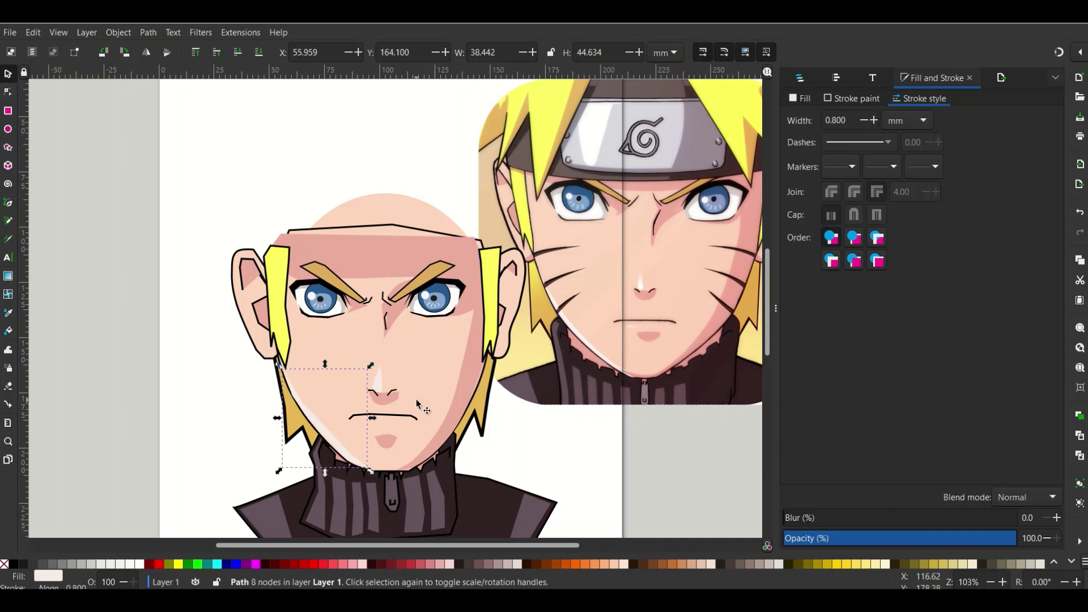
pyautogui.click(174, 356)
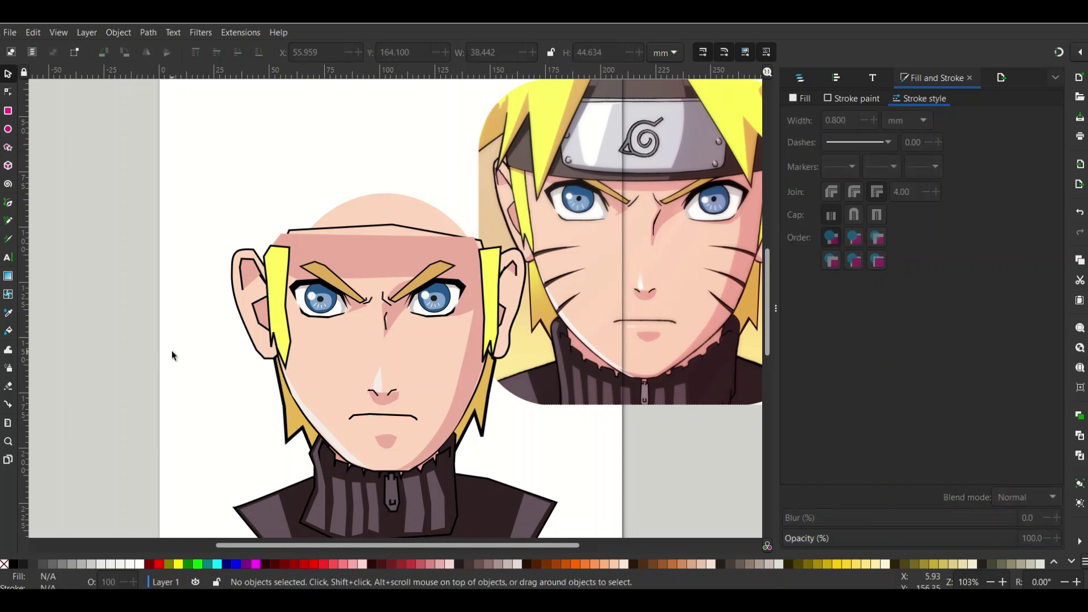
# Step: Draw a closed sliver whisker at the left jaw with the Pen tool and fill it black
pyautogui.click(8, 203)
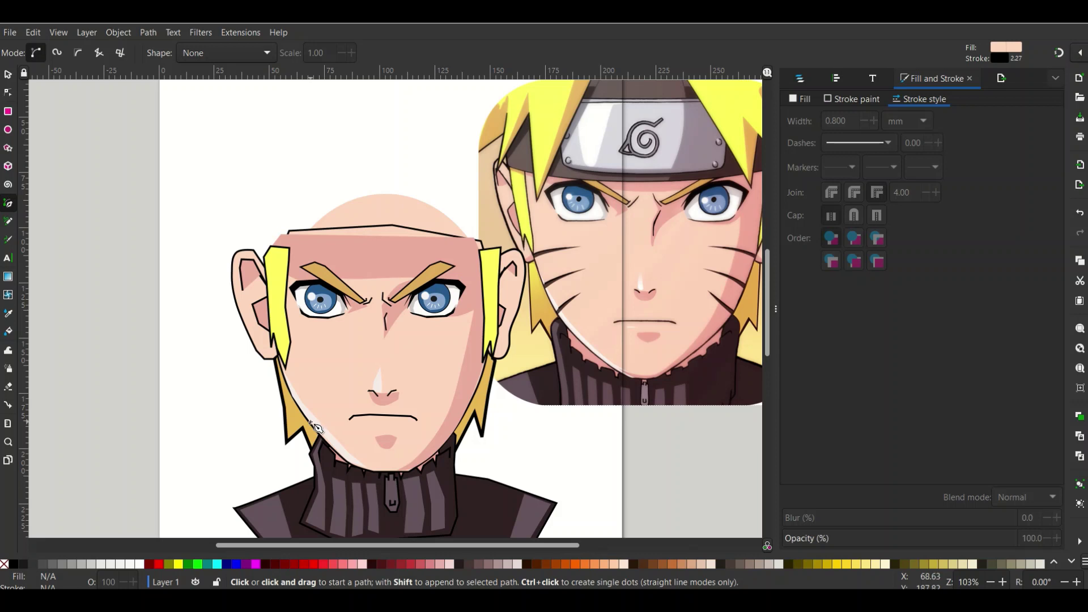
pyautogui.click(311, 422)
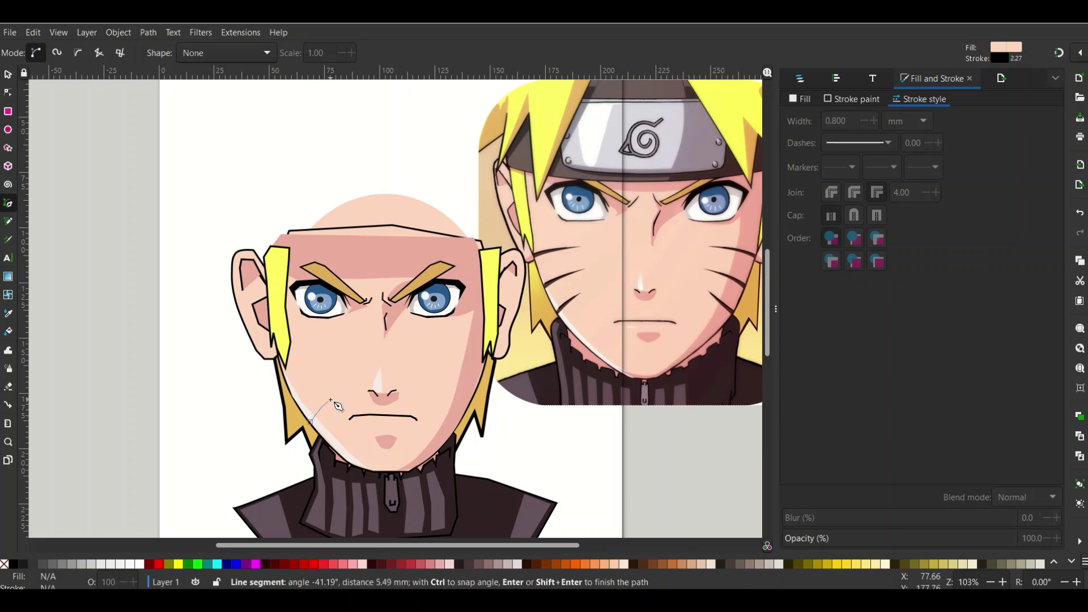
pyautogui.click(331, 400)
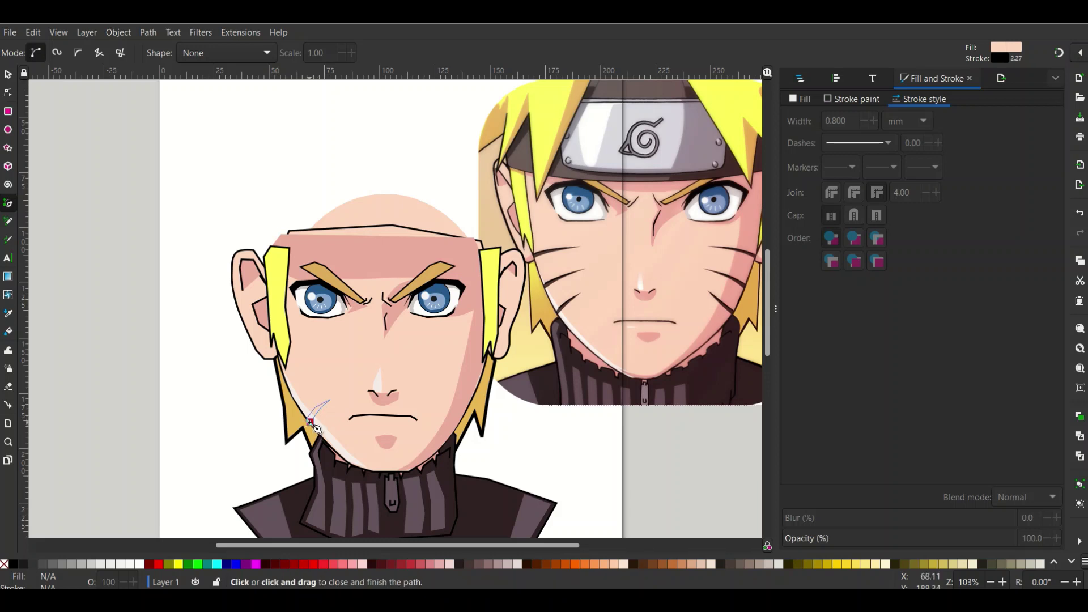
pyautogui.click(311, 422)
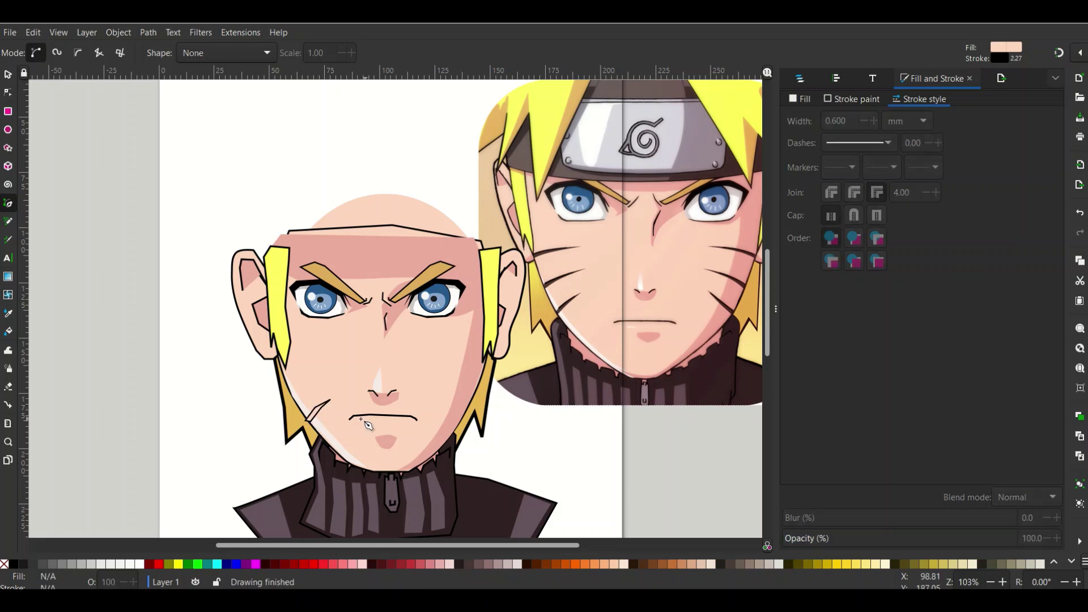
pyautogui.click(14, 565)
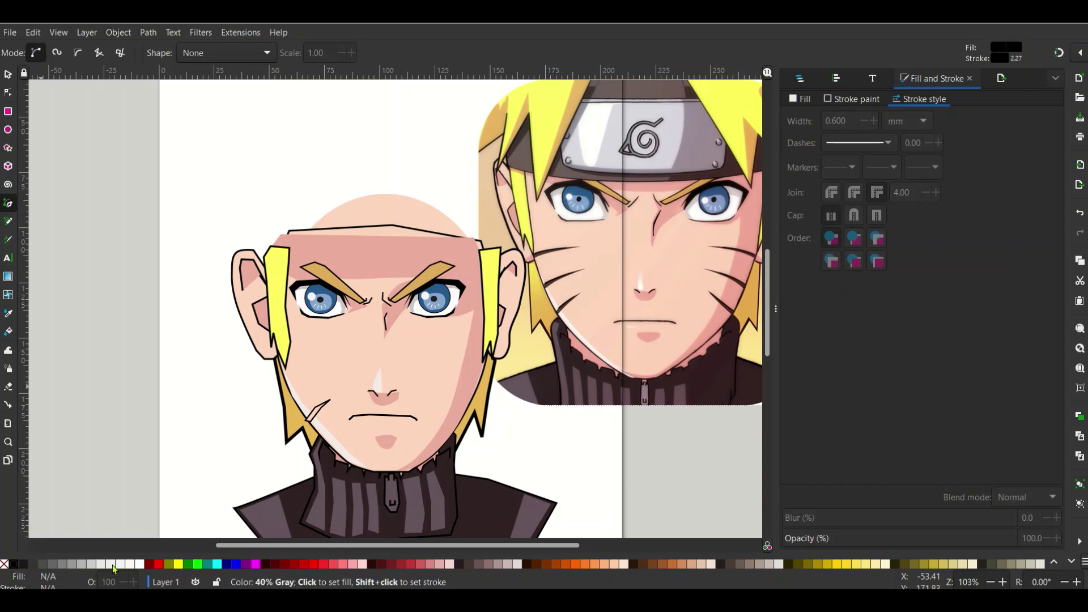
pyautogui.click(7, 75)
pyautogui.click(318, 415)
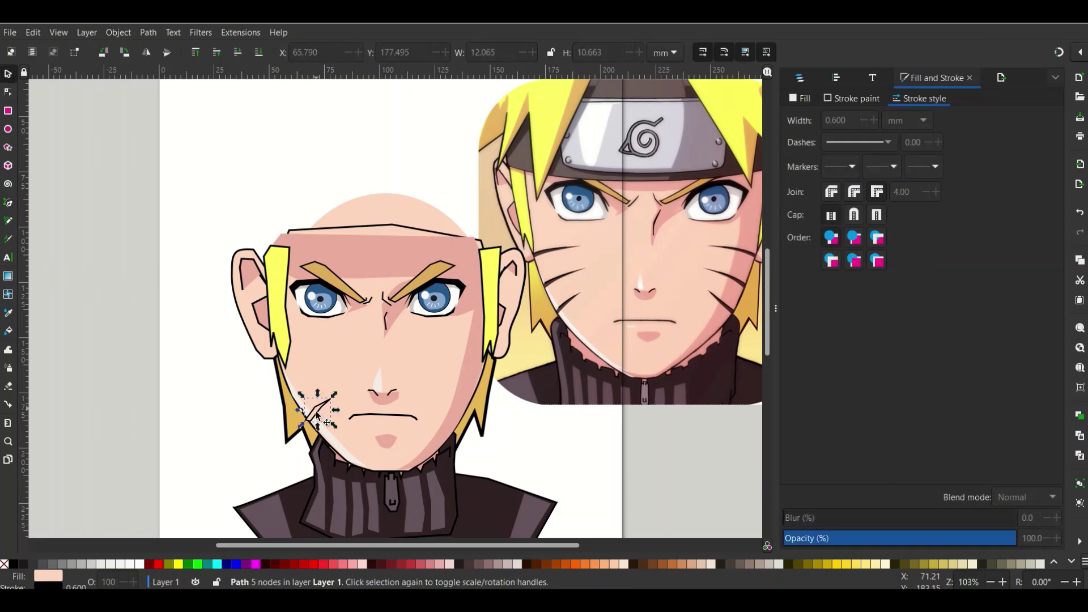
pyautogui.click(13, 564)
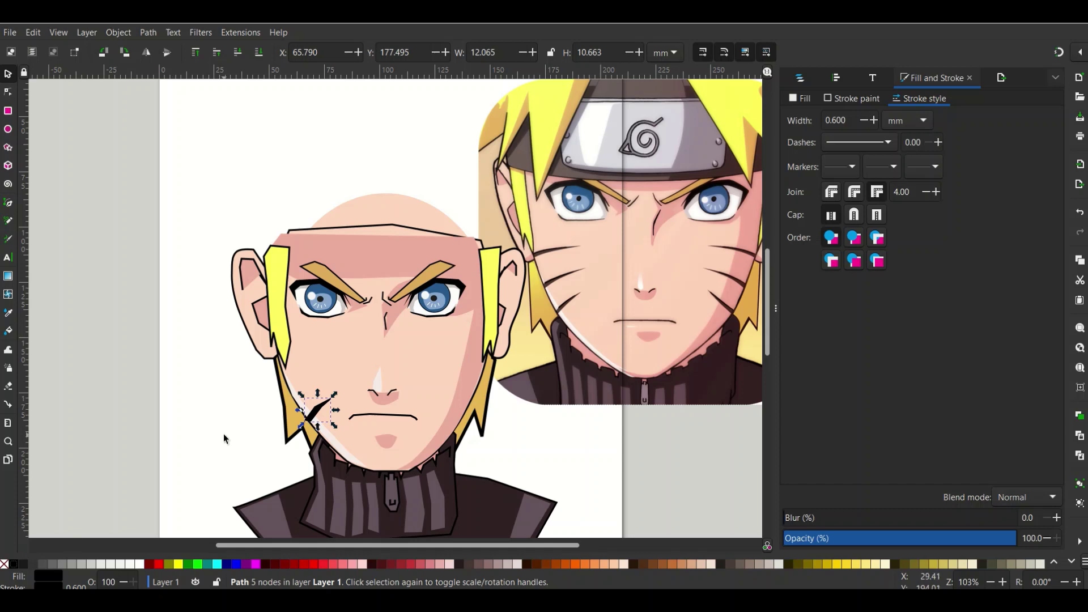
pyautogui.click(176, 415)
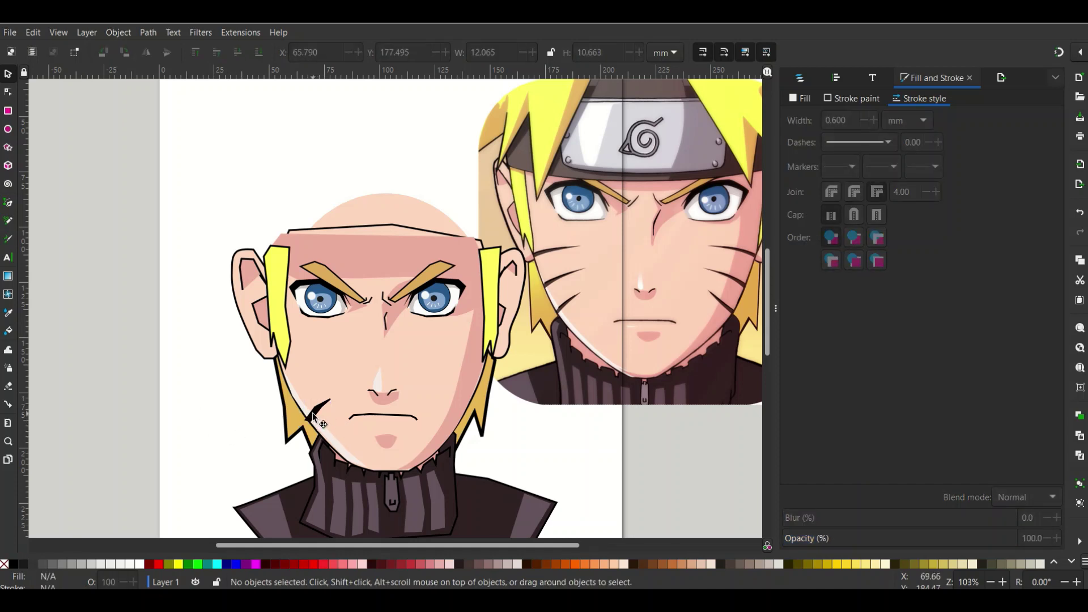
# Step: Reshape the whisker's tip by moving its end nodes
pyautogui.doubleClick(312, 415)
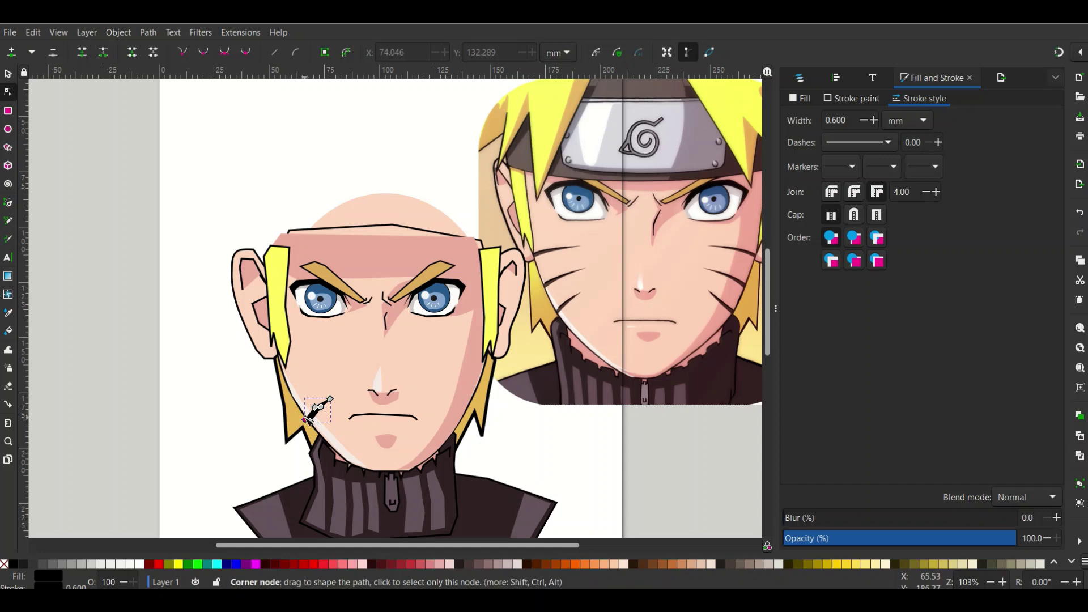
pyautogui.moveTo(305, 419); pyautogui.dragTo(310, 420)
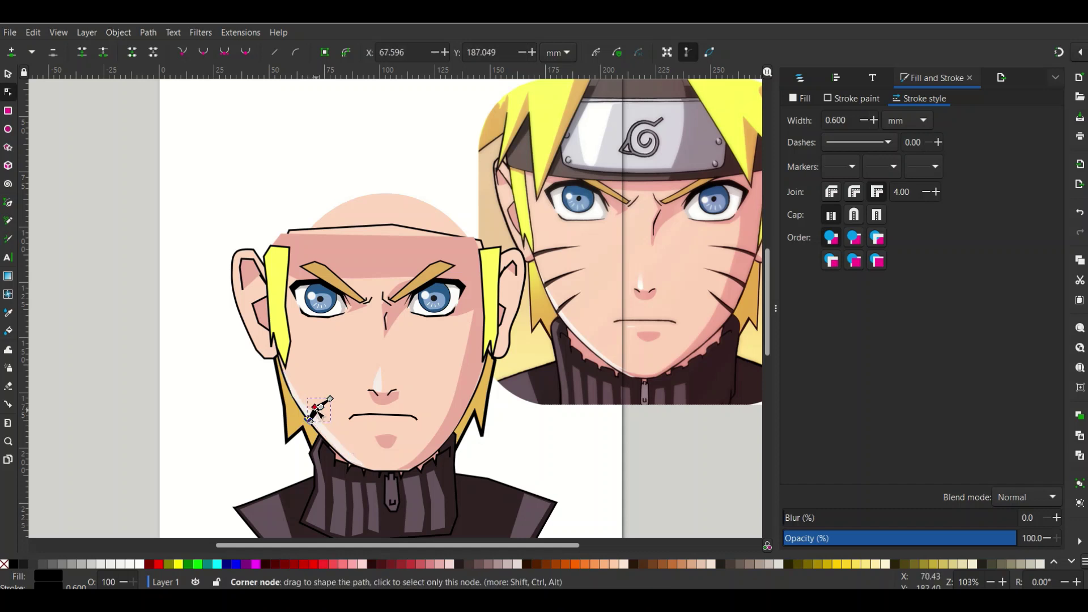
pyautogui.moveTo(313, 412); pyautogui.dragTo(316, 414)
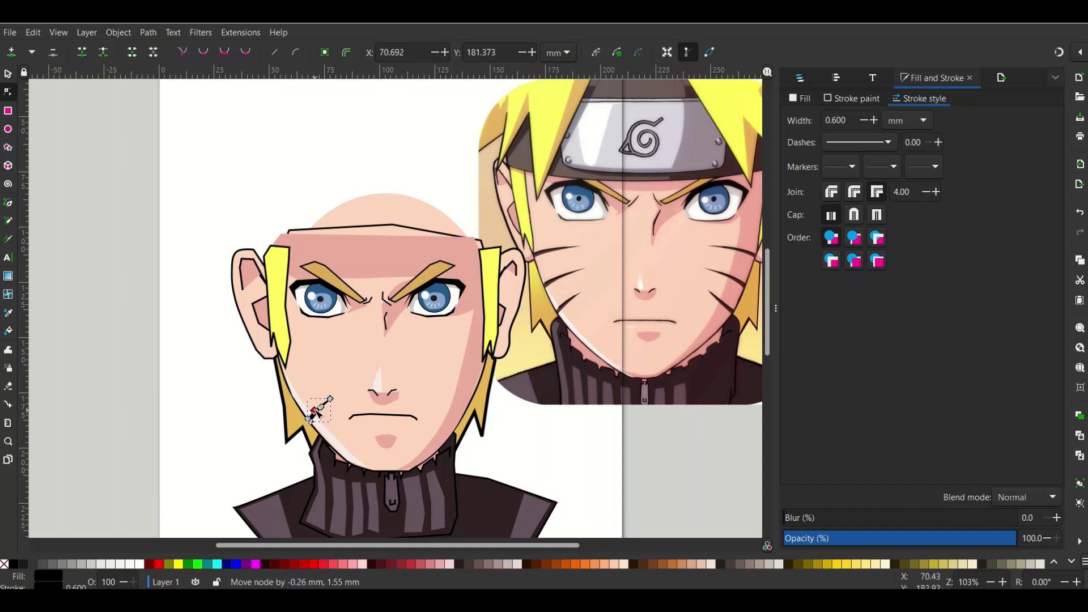
pyautogui.click(223, 429)
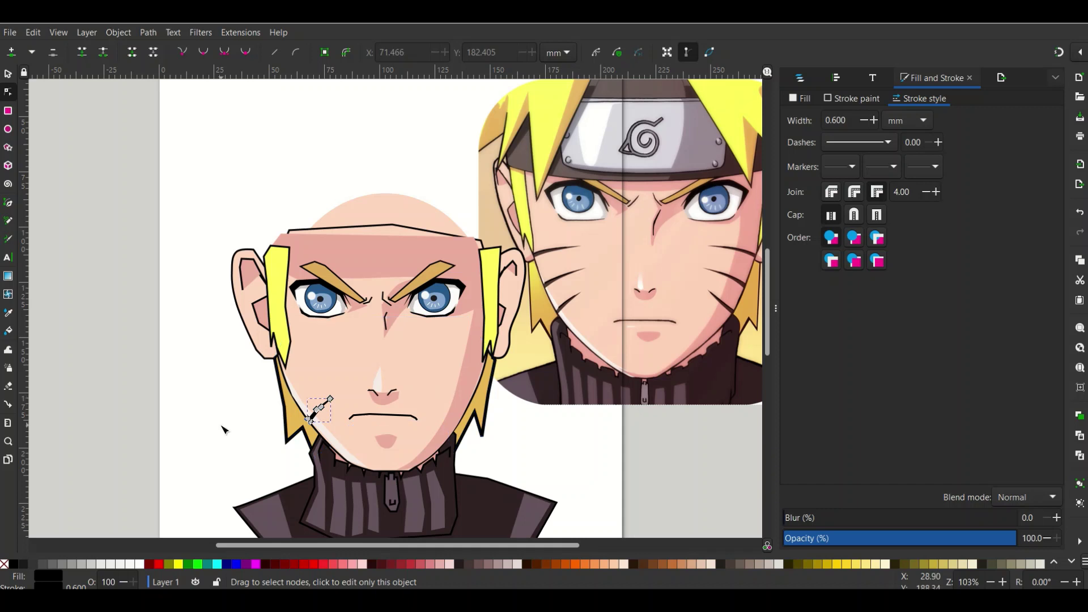
pyautogui.click(204, 400)
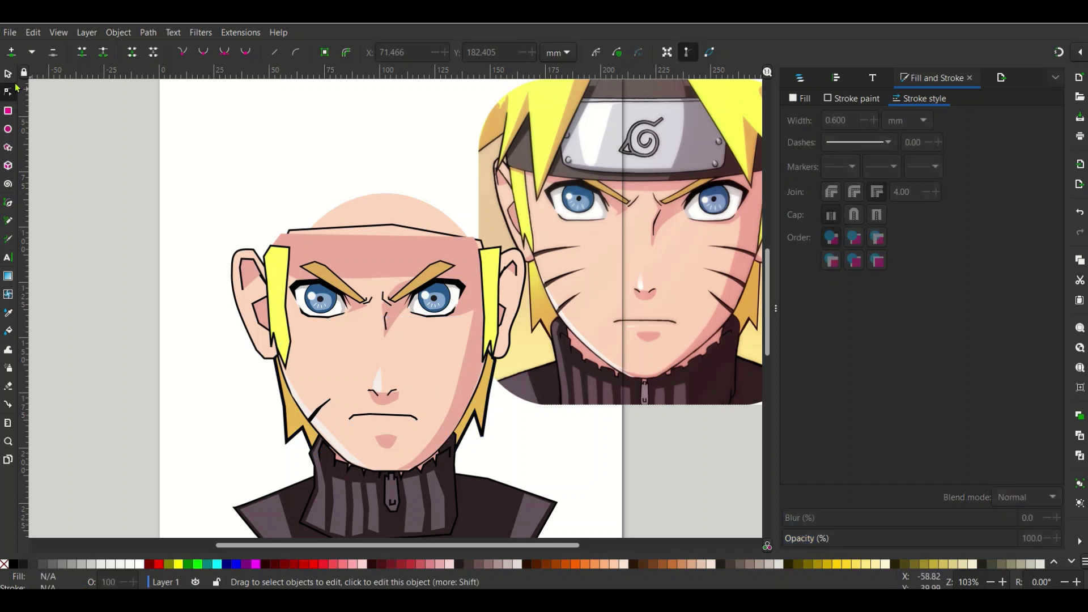
# Step: Draw a second whisker path on the left cheek with the Pen tool
pyautogui.click(10, 203)
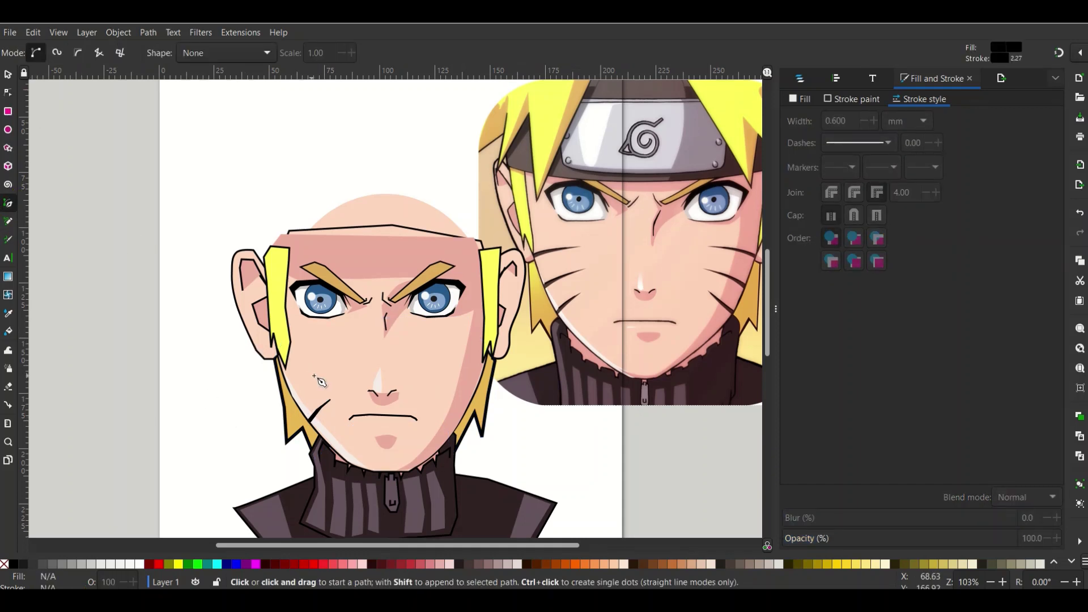
pyautogui.click(300, 405)
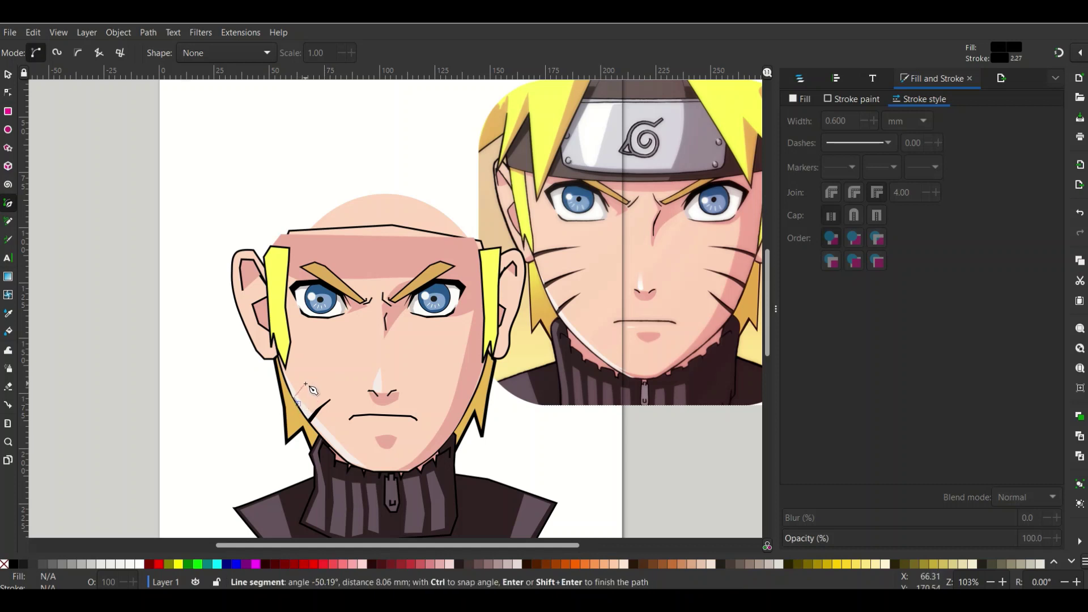
pyautogui.click(306, 388)
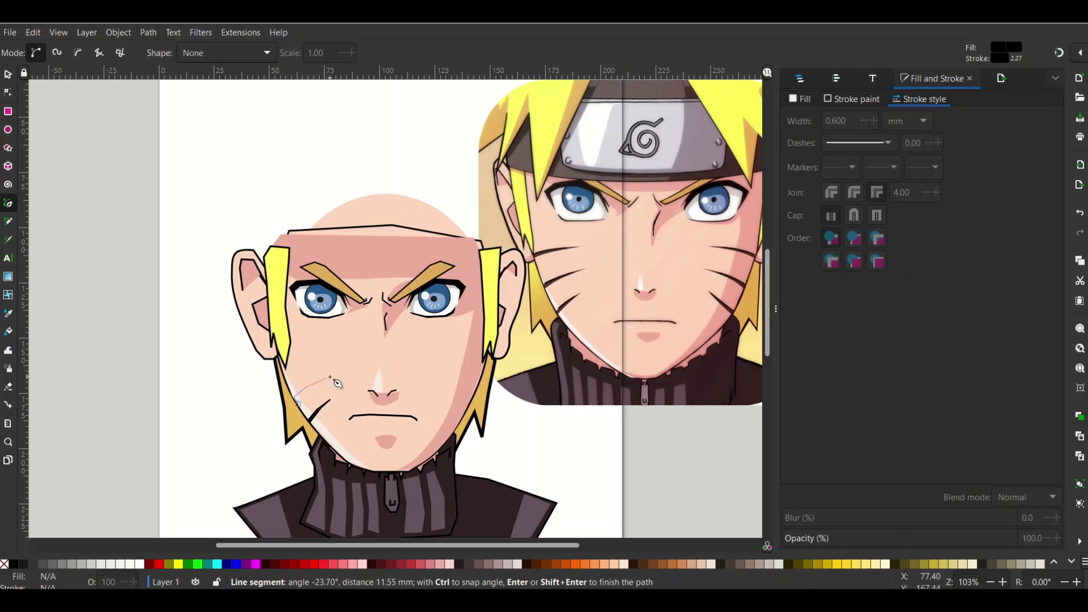
pyautogui.click(301, 396)
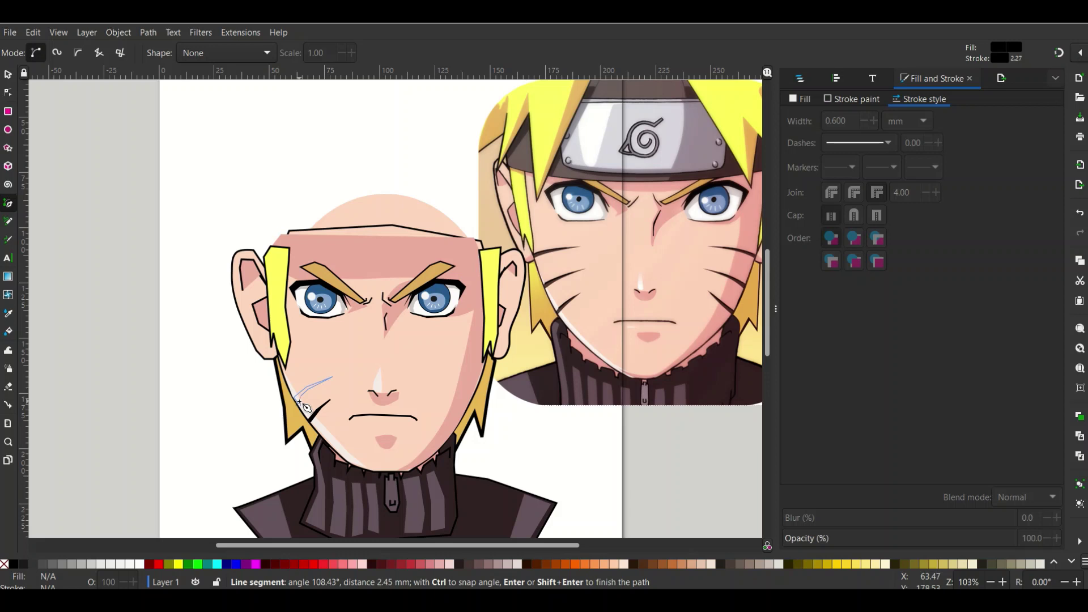
pyautogui.press('Return')
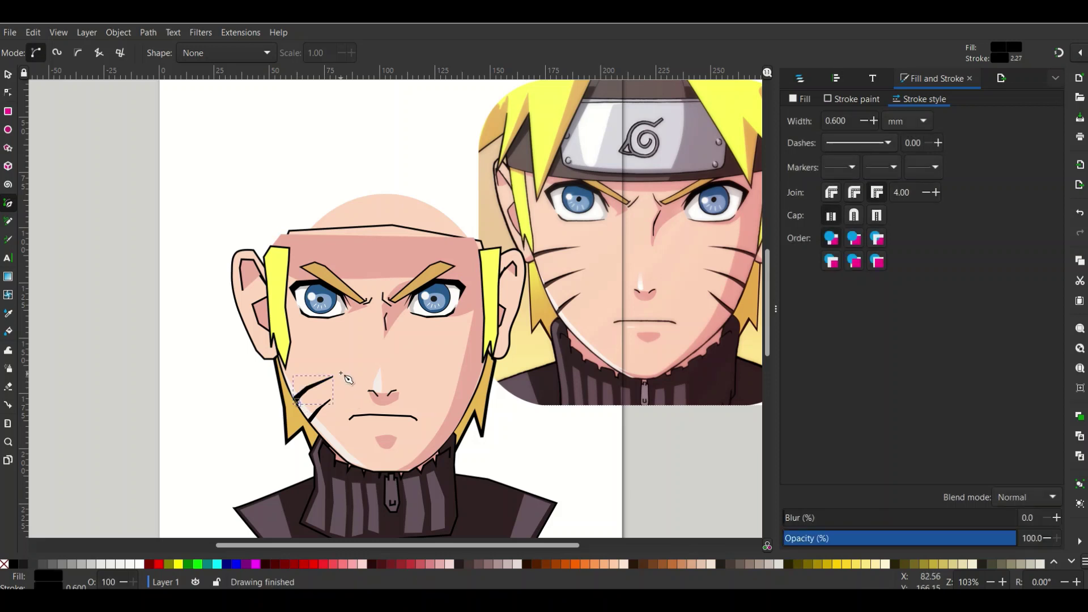
# Step: Draw the top left-cheek whisker near the ear
pyautogui.click(282, 372)
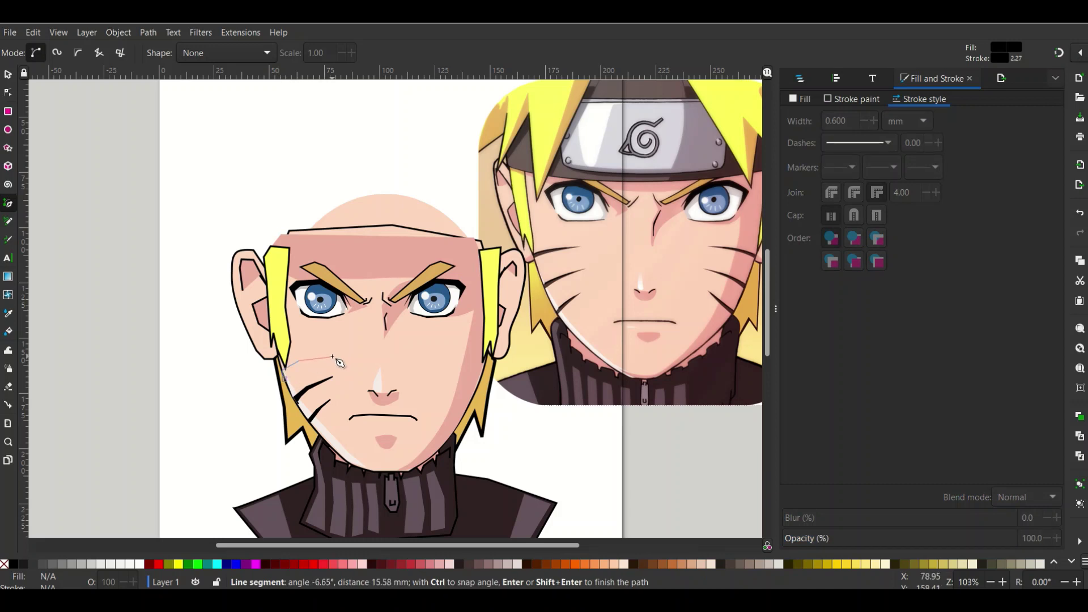
pyautogui.click(320, 356)
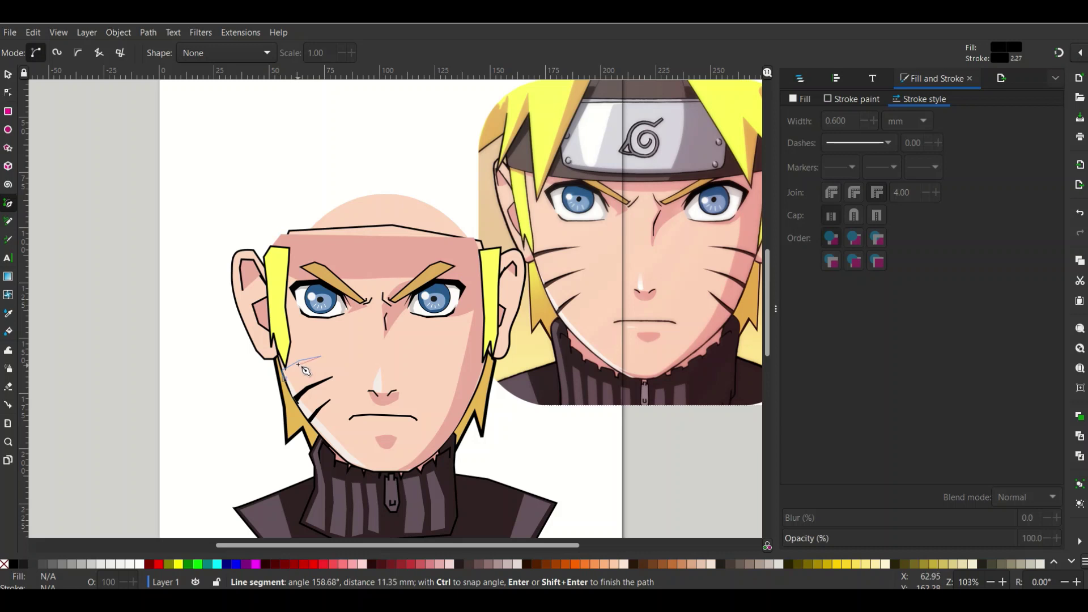
pyautogui.click(290, 371)
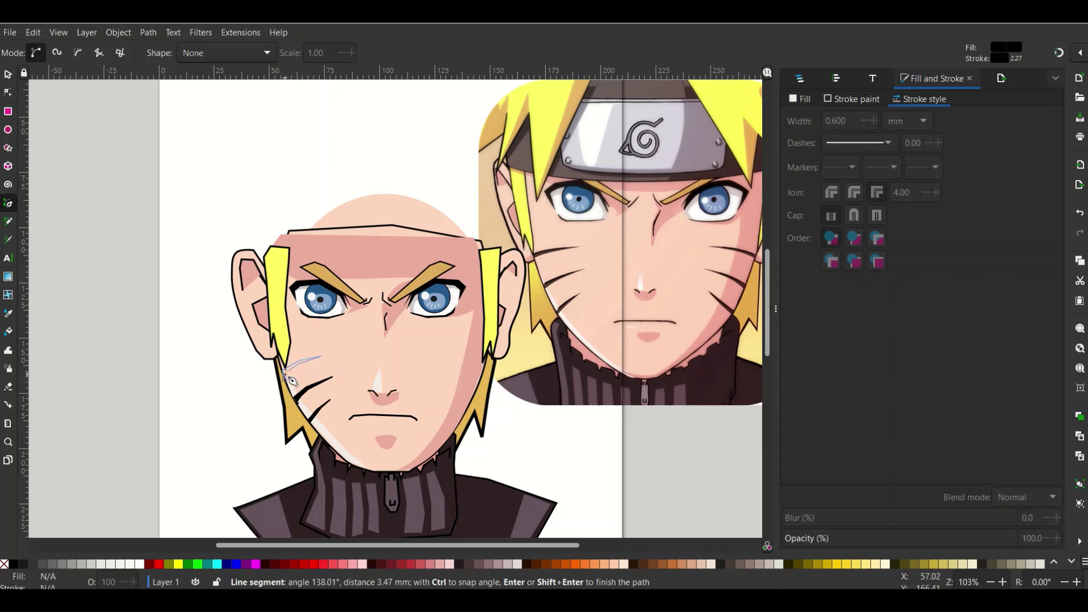
pyautogui.doubleClick(284, 377)
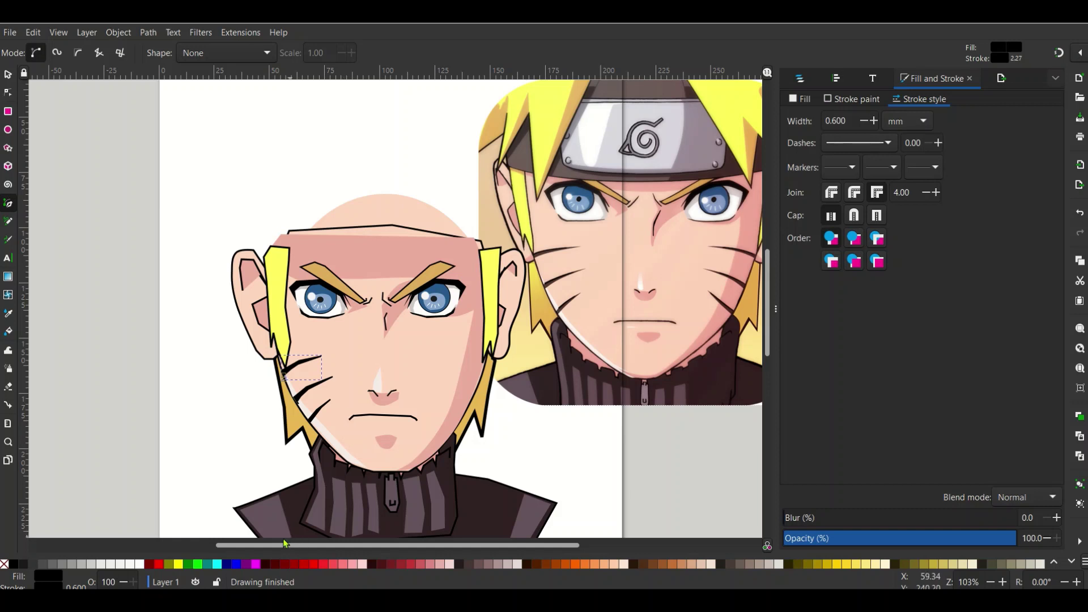
pyautogui.moveTo(285, 543); pyautogui.dragTo(317, 543)
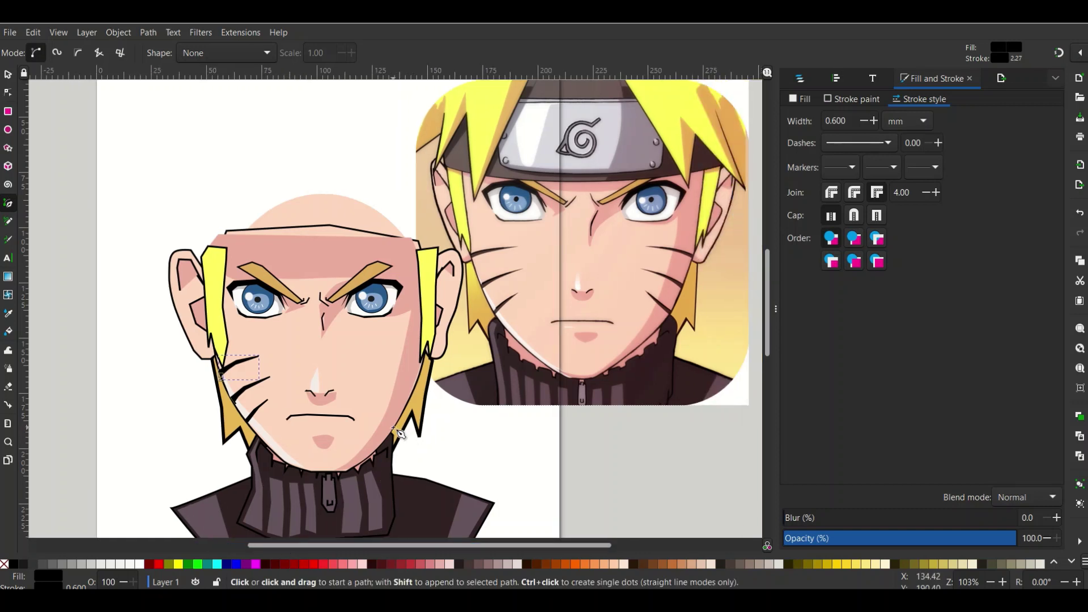
# Step: Draw the lowest and middle whisker paths on the right cheek
pyautogui.click(398, 433)
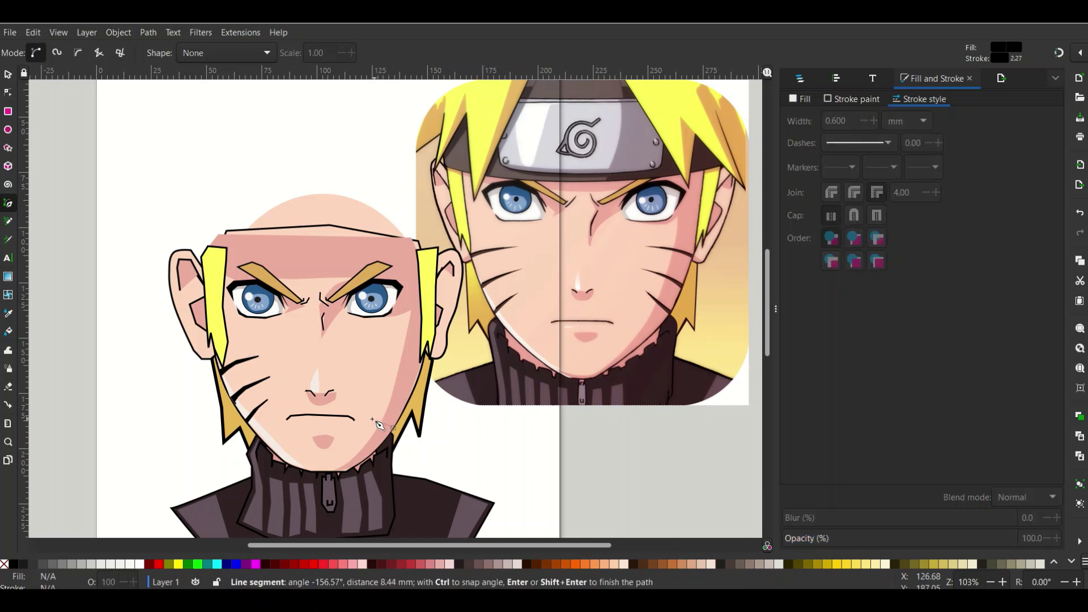
pyautogui.click(368, 409)
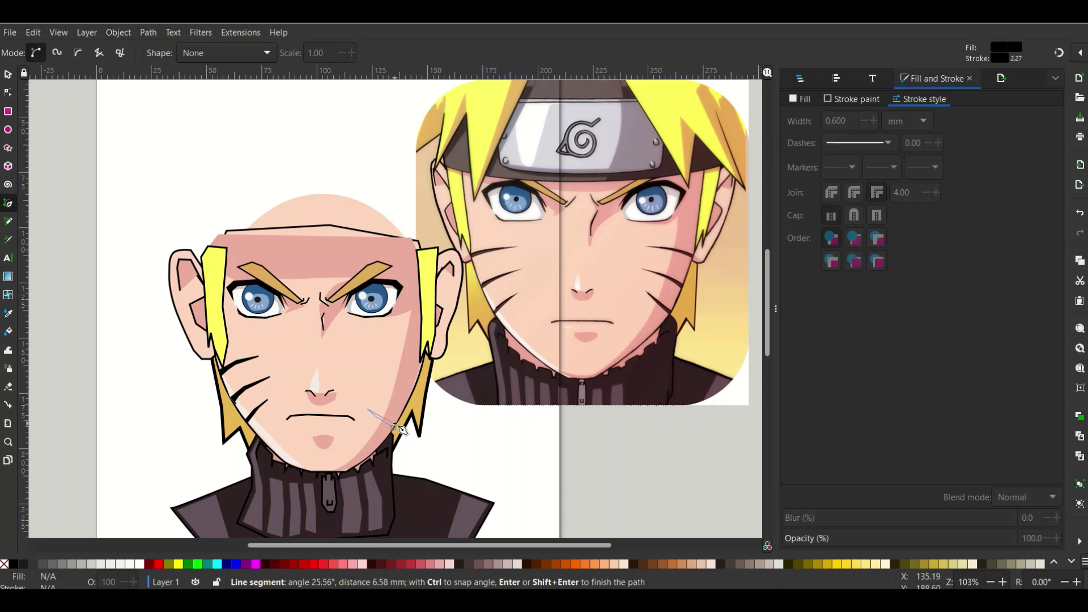
pyautogui.doubleClick(396, 425)
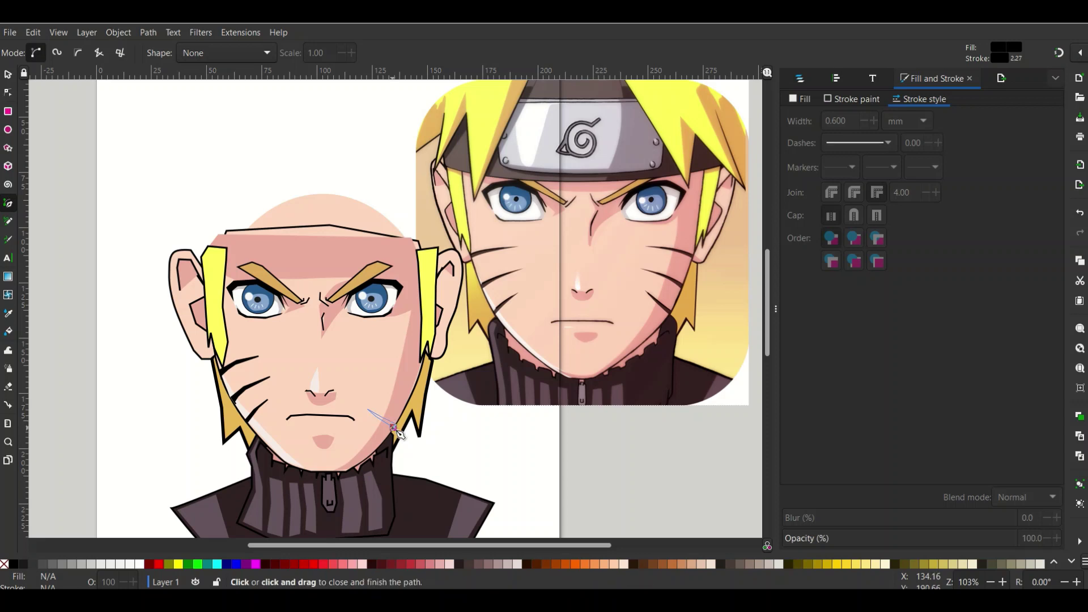
pyautogui.click(408, 404)
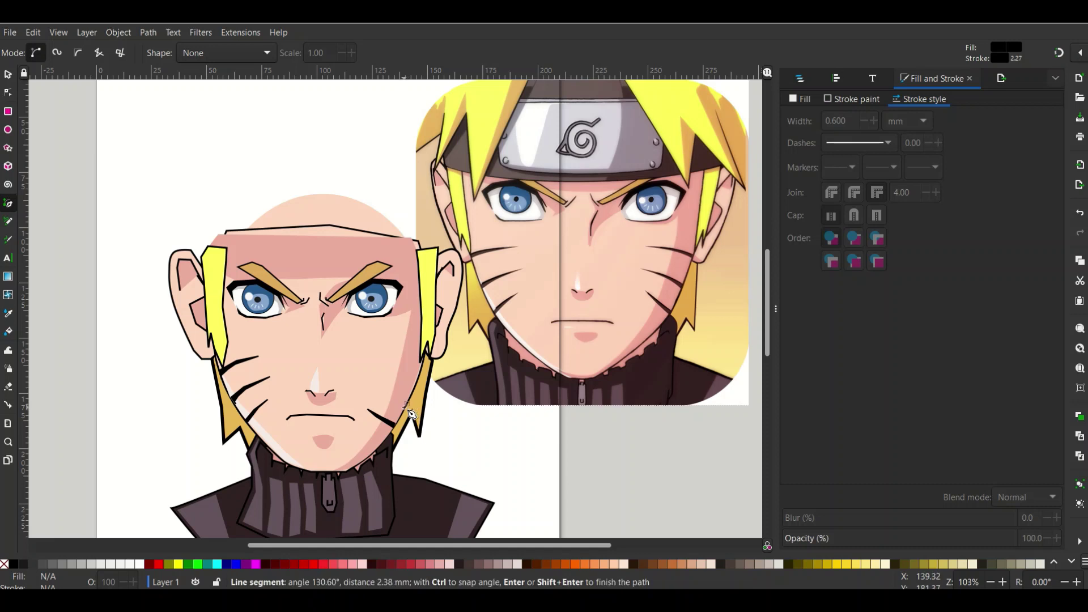
pyautogui.click(388, 393)
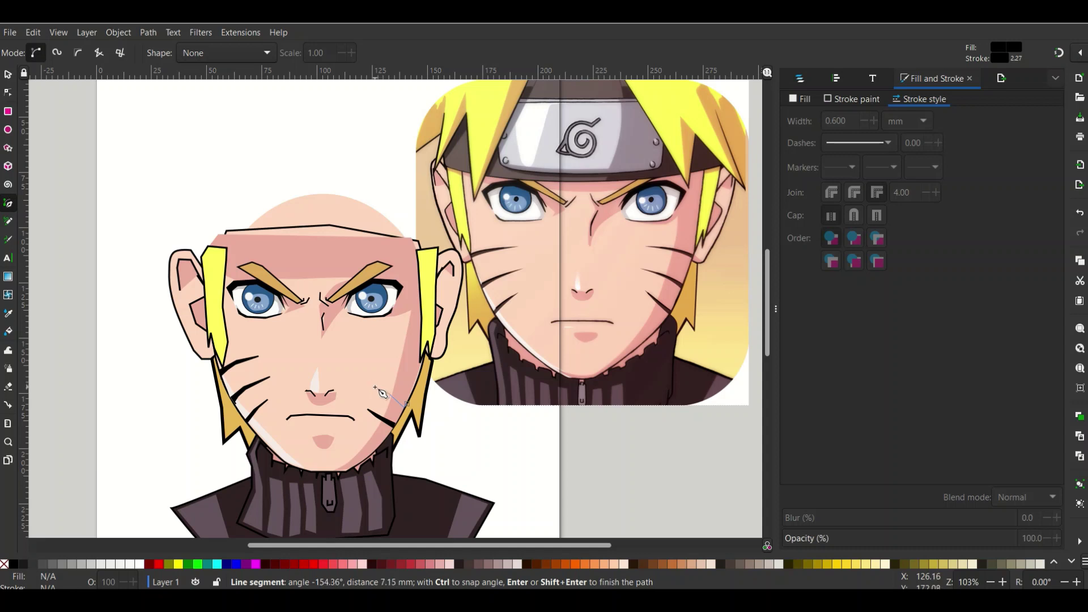
pyautogui.click(364, 383)
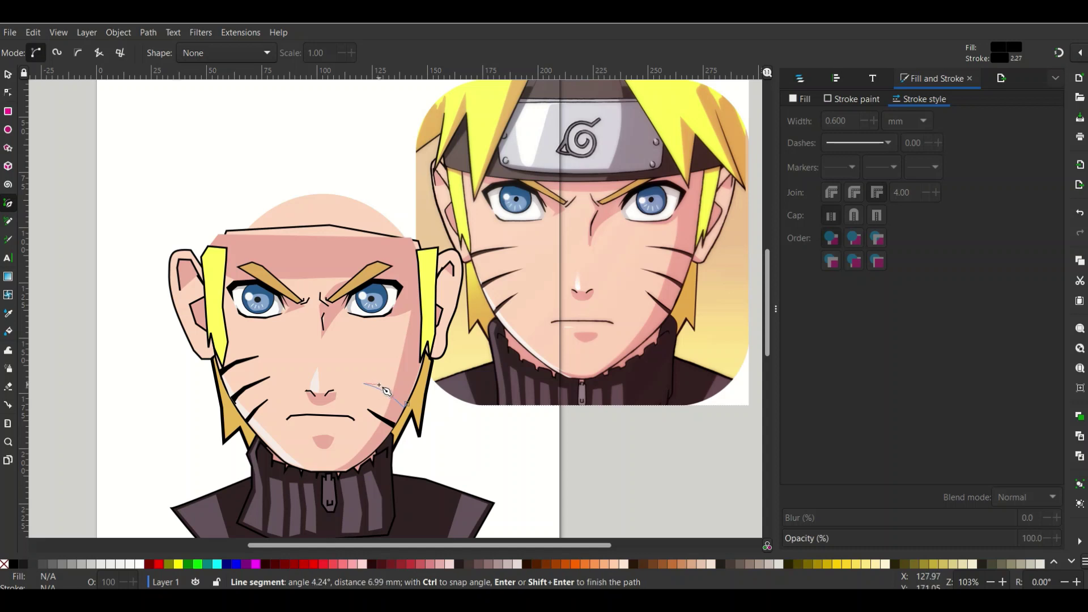
pyautogui.click(388, 390)
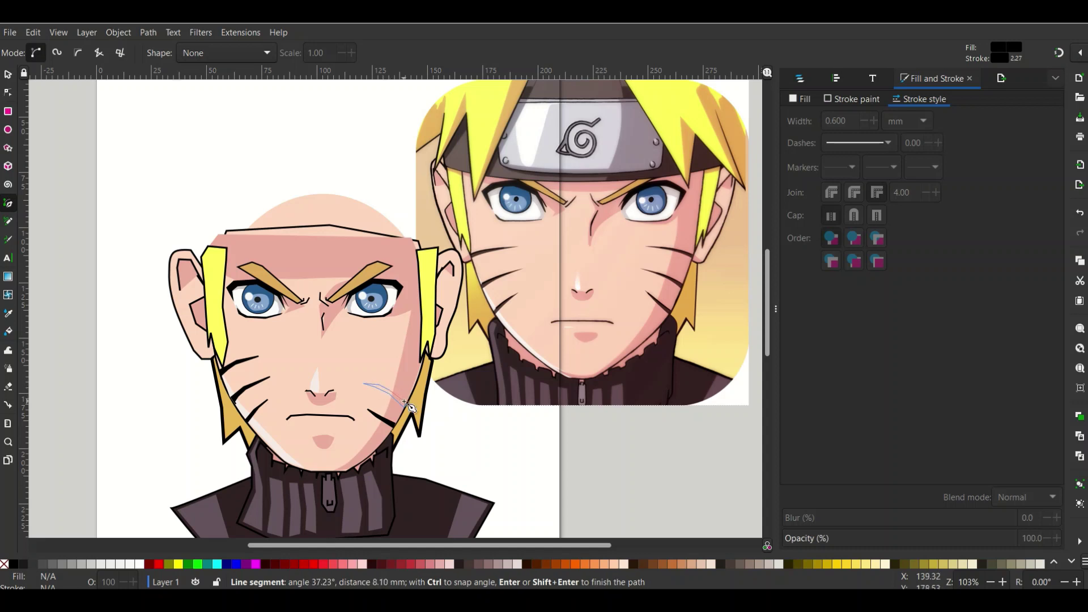
pyautogui.doubleClick(405, 402)
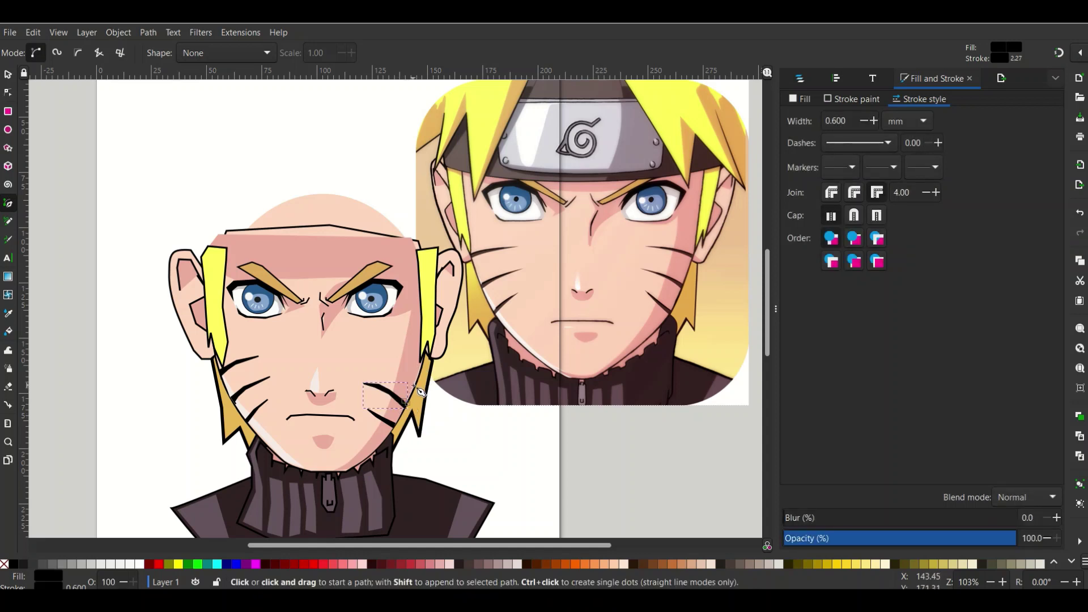
# Step: Draw the top right-cheek whisker as a closed shape
pyautogui.click(414, 383)
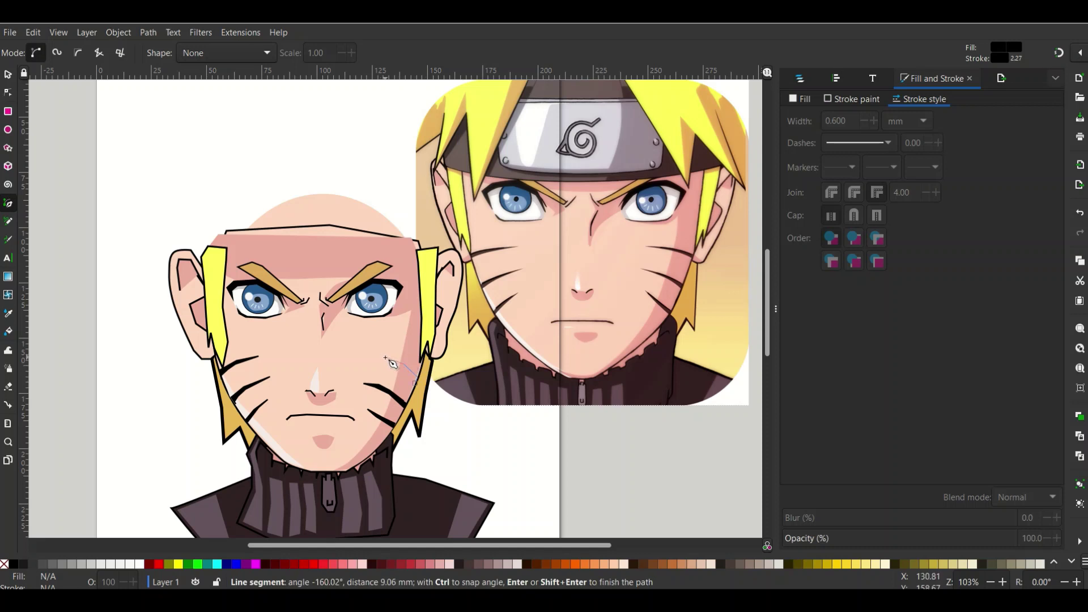
pyautogui.click(395, 356)
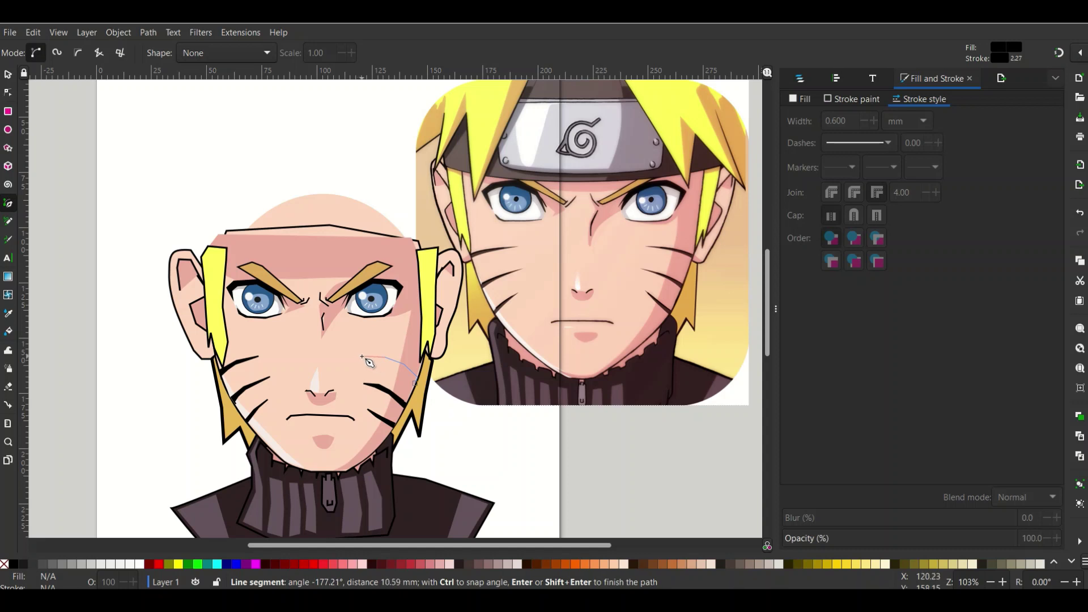
pyautogui.click(362, 356)
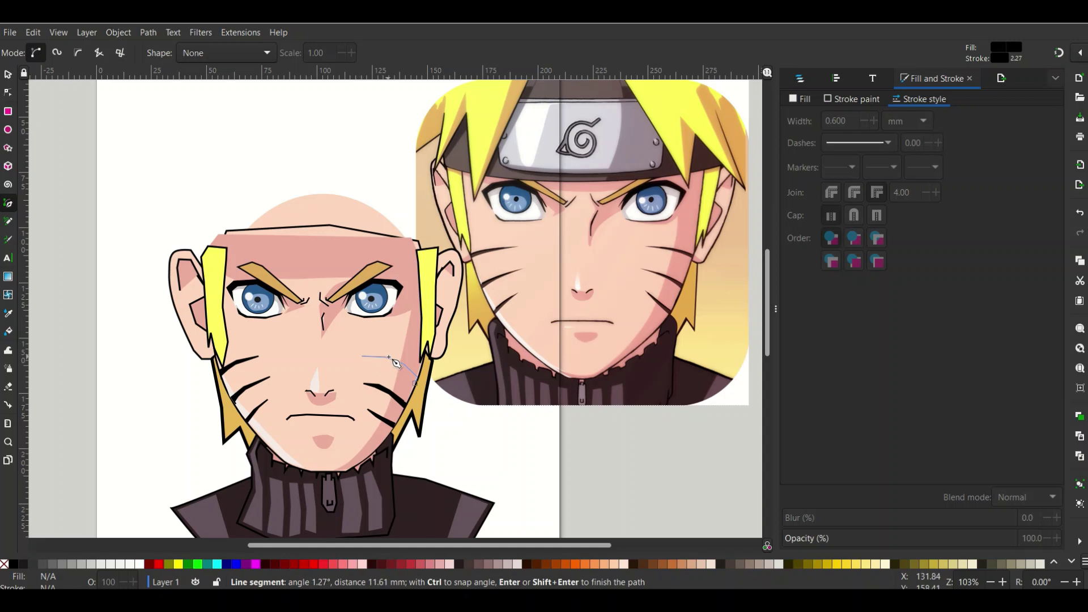
pyautogui.click(415, 383)
pyautogui.press('Escape')
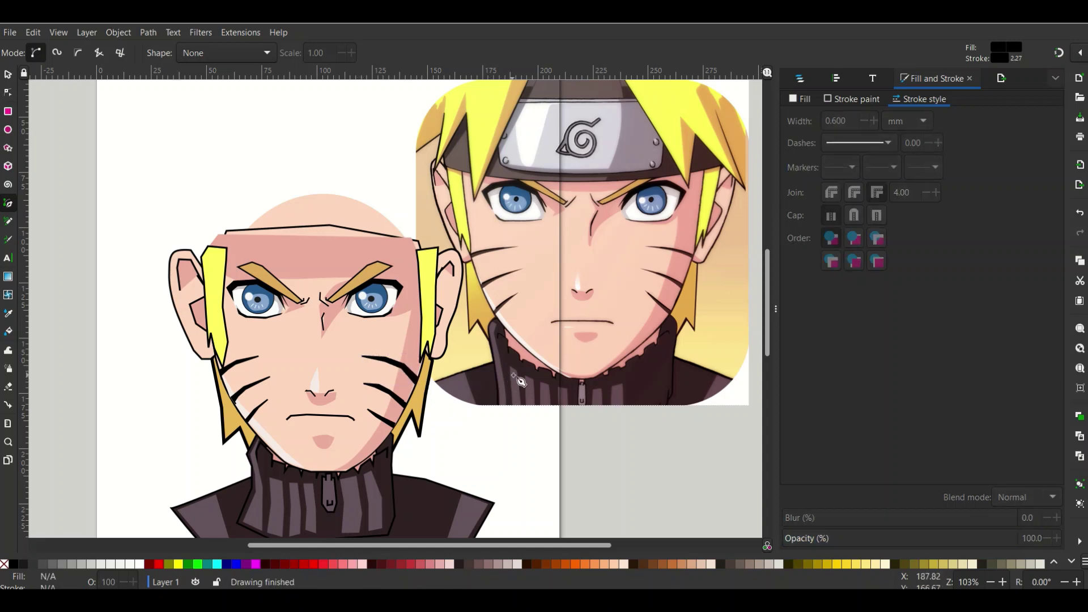
# Step: Smooth three nodes of the upper left-cheek whisker, extend its tip and curve it
pyautogui.keyDown('ctrl'); pyautogui.scroll(2, 369, 388); pyautogui.keyUp('ctrl')
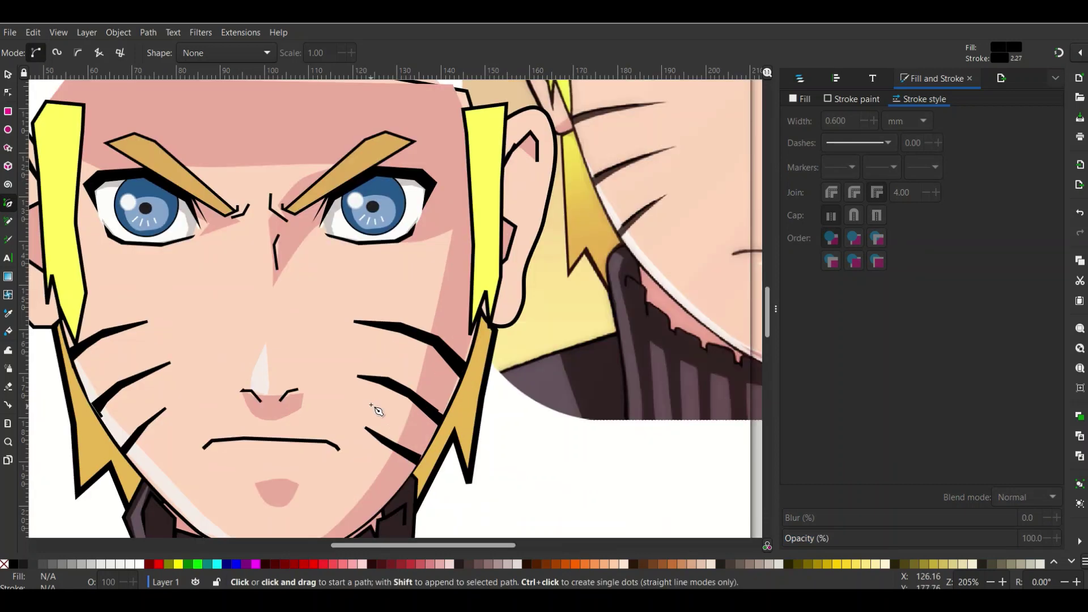
pyautogui.keyDown('ctrl'); pyautogui.scroll(1, 332, 388); pyautogui.keyUp('ctrl')
pyautogui.keyDown('ctrl'); pyautogui.scroll(-1, 333, 376); pyautogui.keyUp('ctrl')
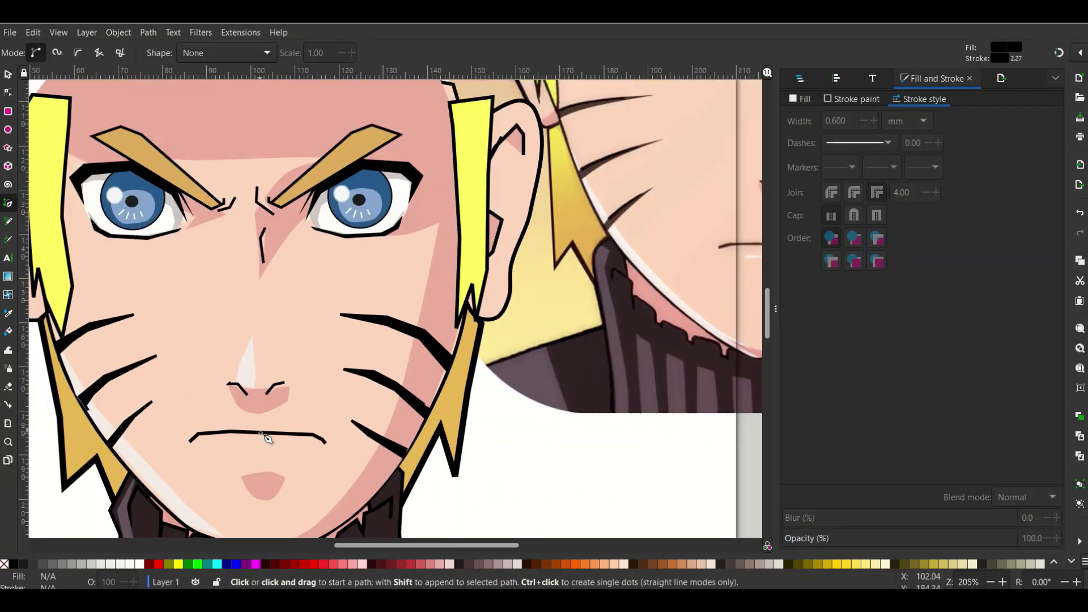
pyautogui.click(8, 76)
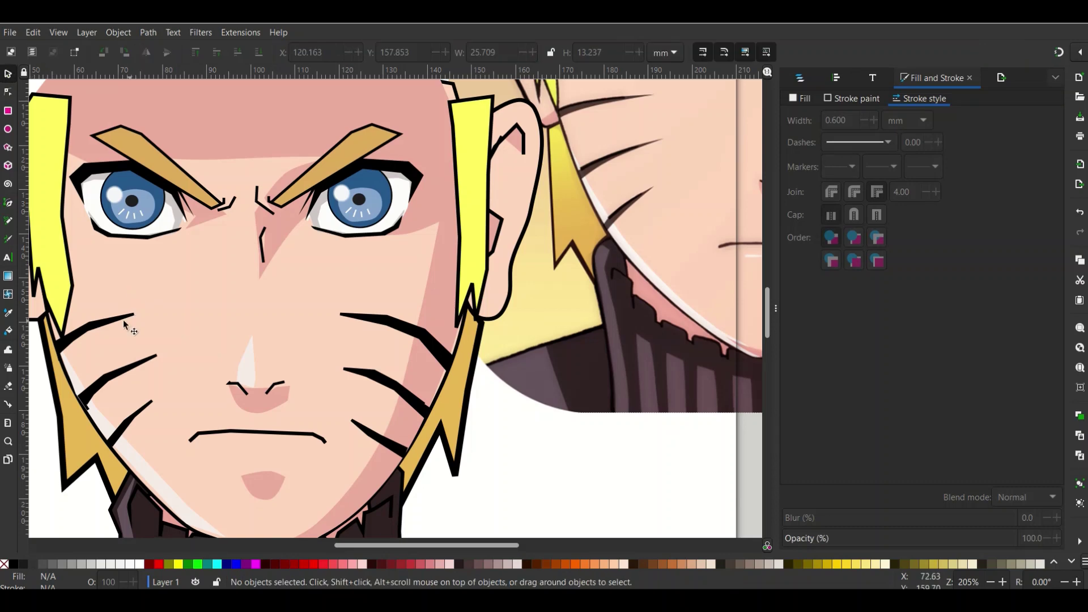
pyautogui.doubleClick(94, 324)
pyautogui.keyDown('ctrl'); pyautogui.scroll(1, 154, 345); pyautogui.keyUp('ctrl')
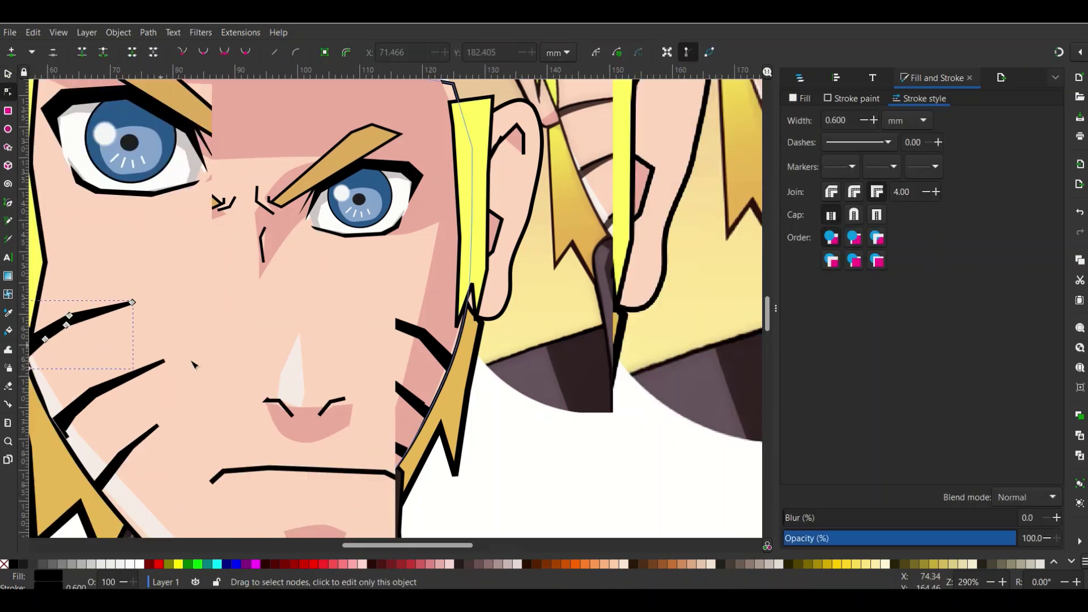
pyautogui.keyDown('ctrl'); pyautogui.scroll(1, 154, 346); pyautogui.keyUp('ctrl')
pyautogui.moveTo(391, 545); pyautogui.dragTo(350, 545)
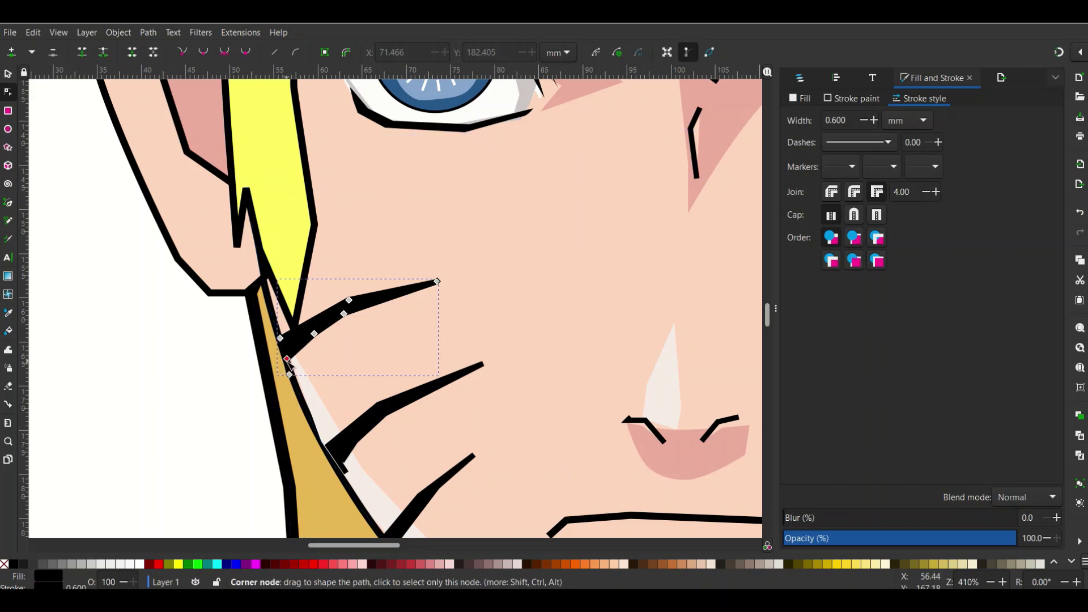
pyautogui.moveTo(287, 358); pyautogui.dragTo(286, 352)
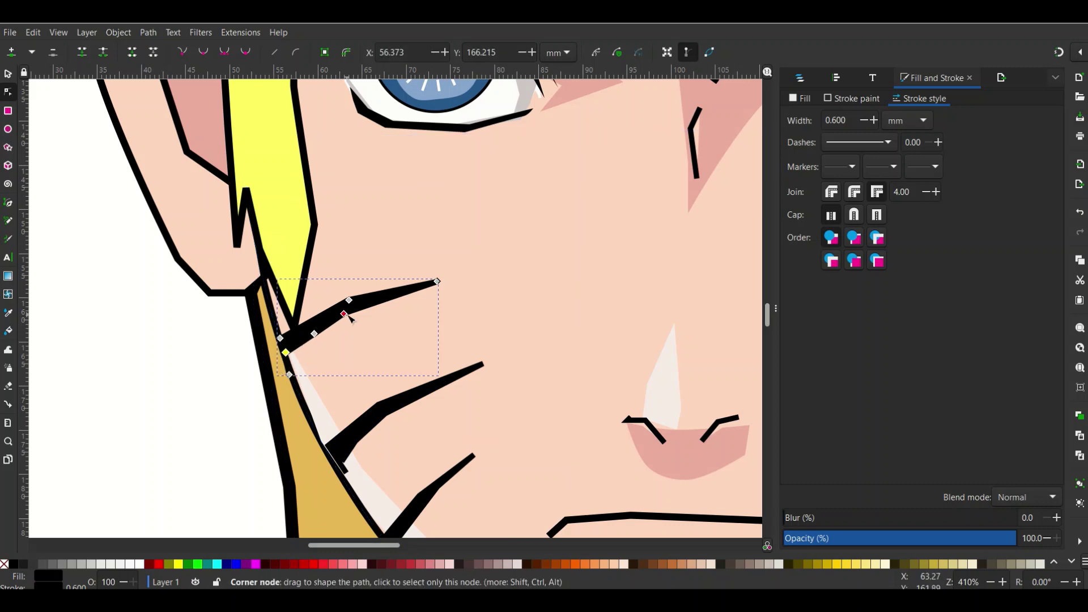
pyautogui.moveTo(349, 317); pyautogui.dragTo(363, 313)
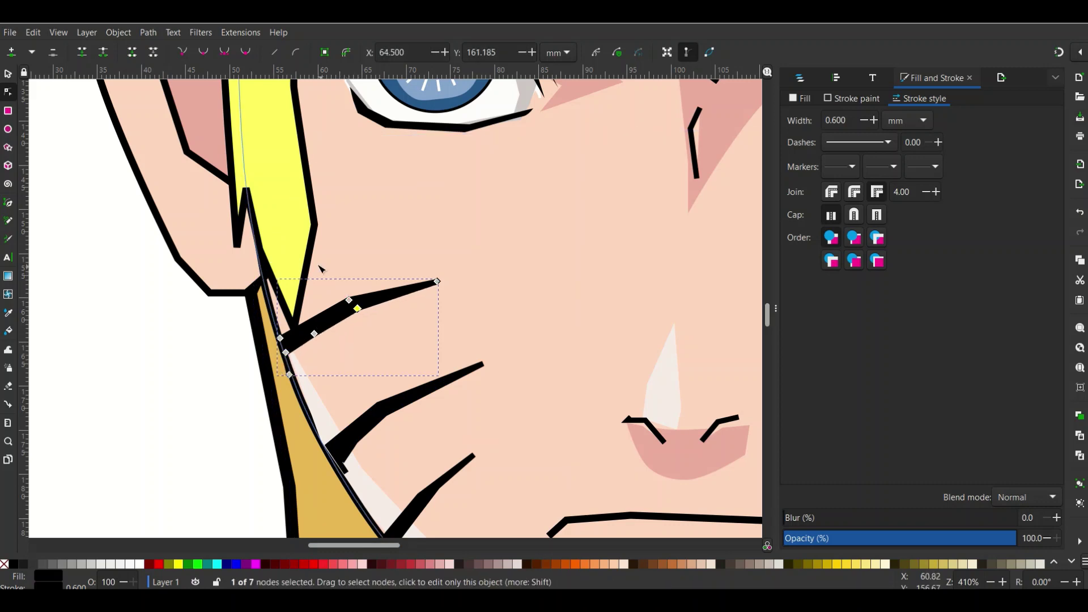
pyautogui.moveTo(309, 272); pyautogui.dragTo(395, 367)
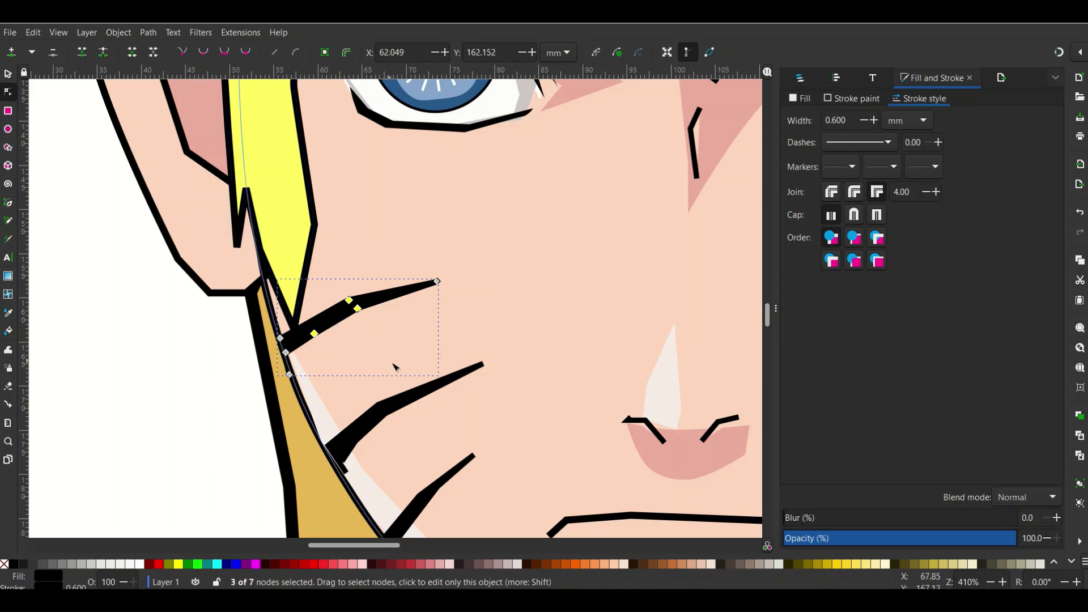
pyautogui.click(245, 51)
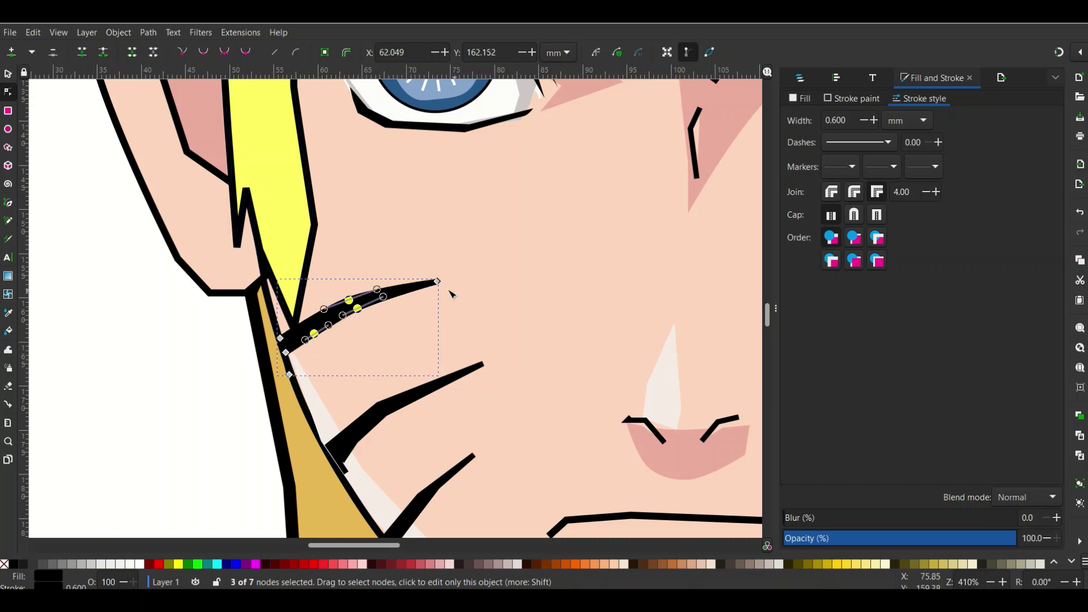
pyautogui.moveTo(438, 281); pyautogui.dragTo(456, 278)
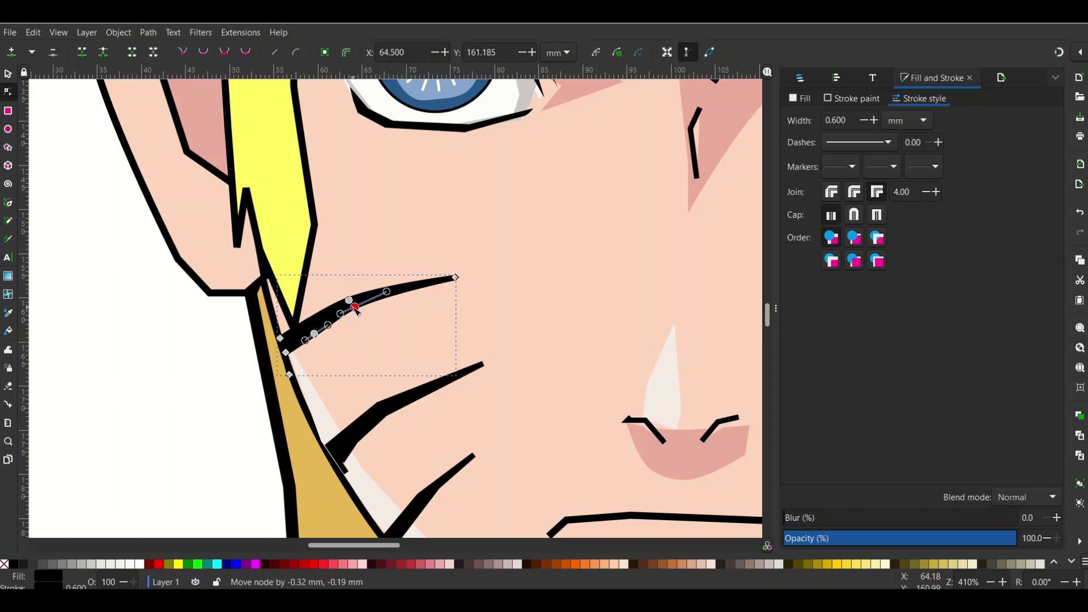
pyautogui.moveTo(356, 309); pyautogui.dragTo(311, 331)
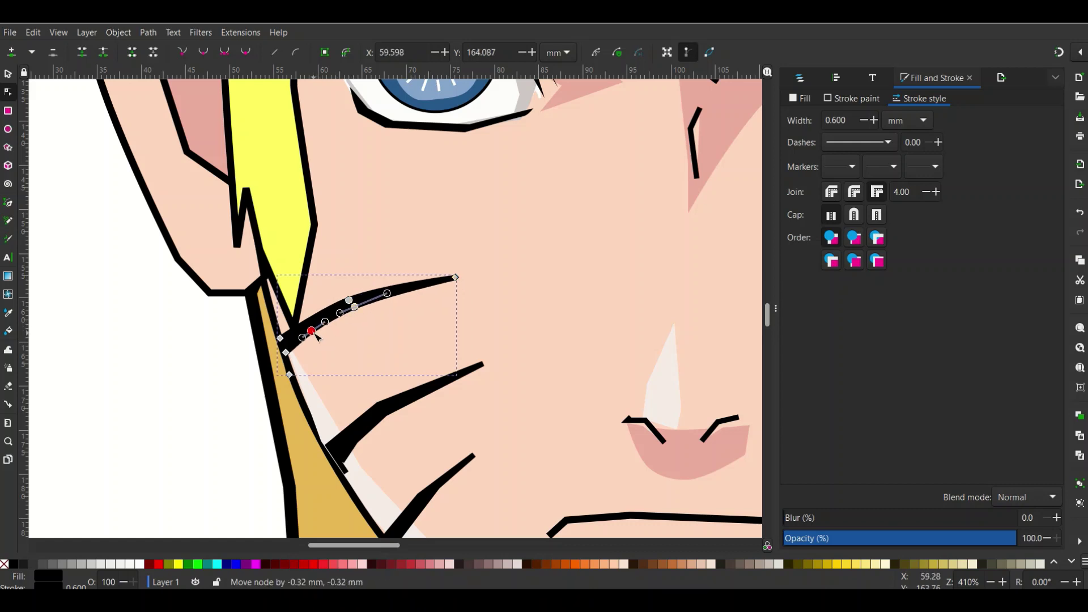
# Step: Smooth the next whisker's three nodes and nudge them to refine its curve
pyautogui.click(384, 412)
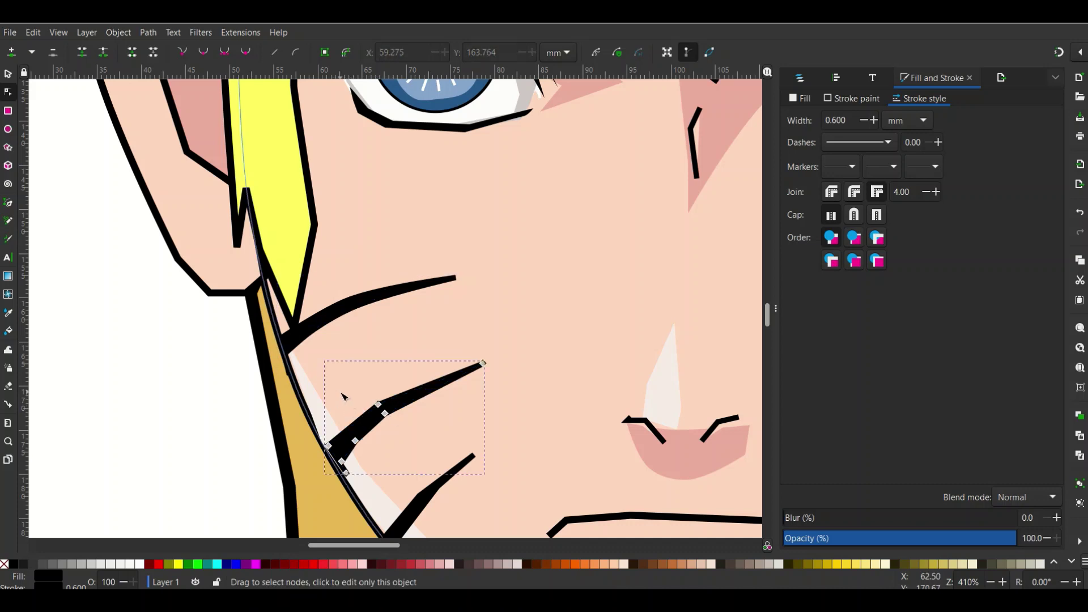
pyautogui.moveTo(340, 392); pyautogui.dragTo(416, 453)
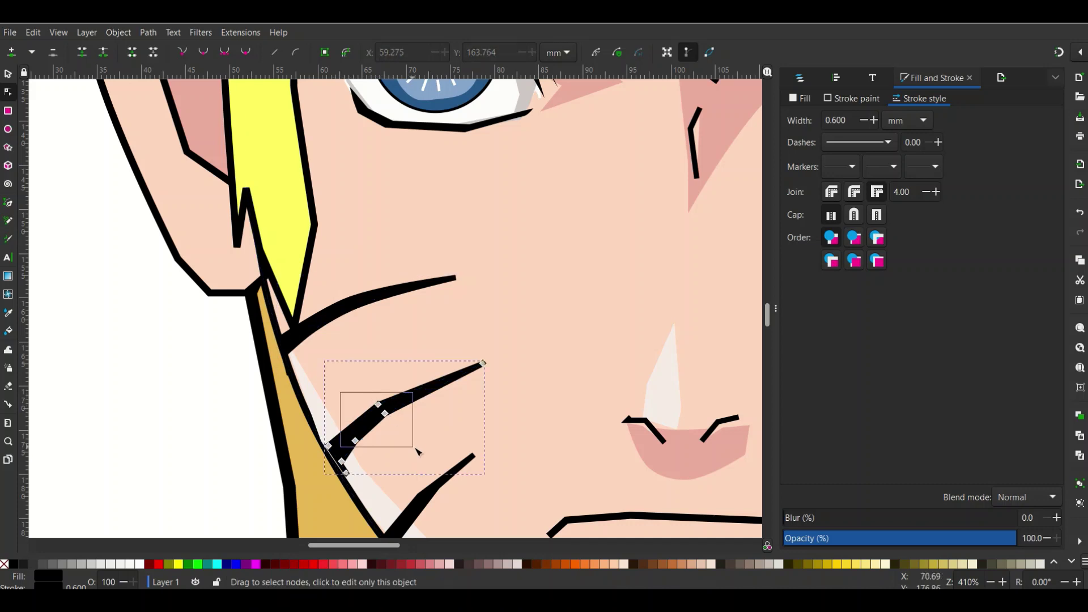
pyautogui.click(245, 52)
pyautogui.moveTo(342, 464); pyautogui.dragTo(339, 463)
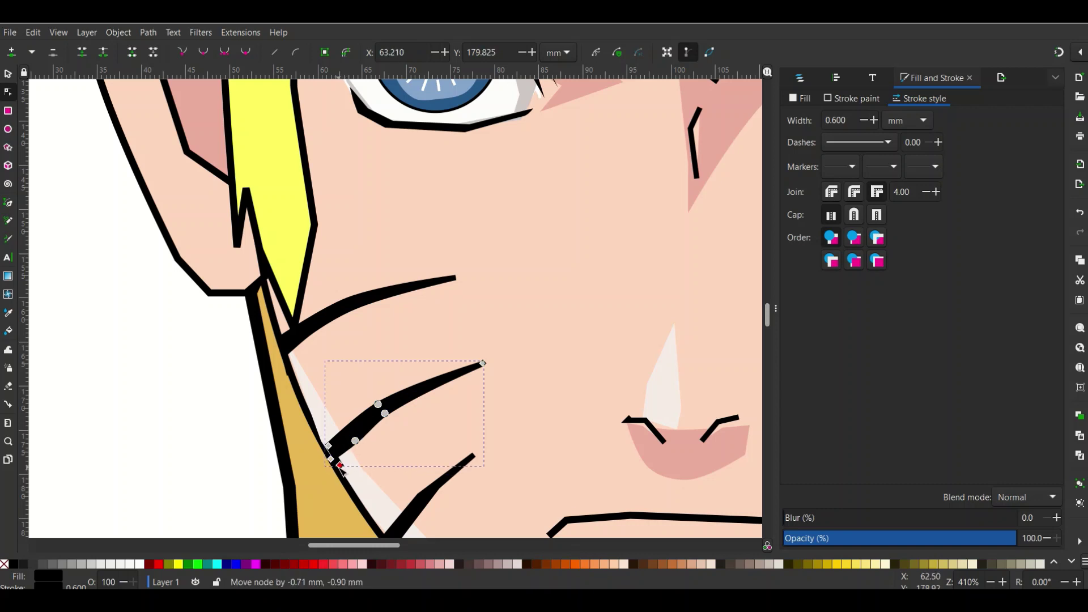
pyautogui.click(384, 413)
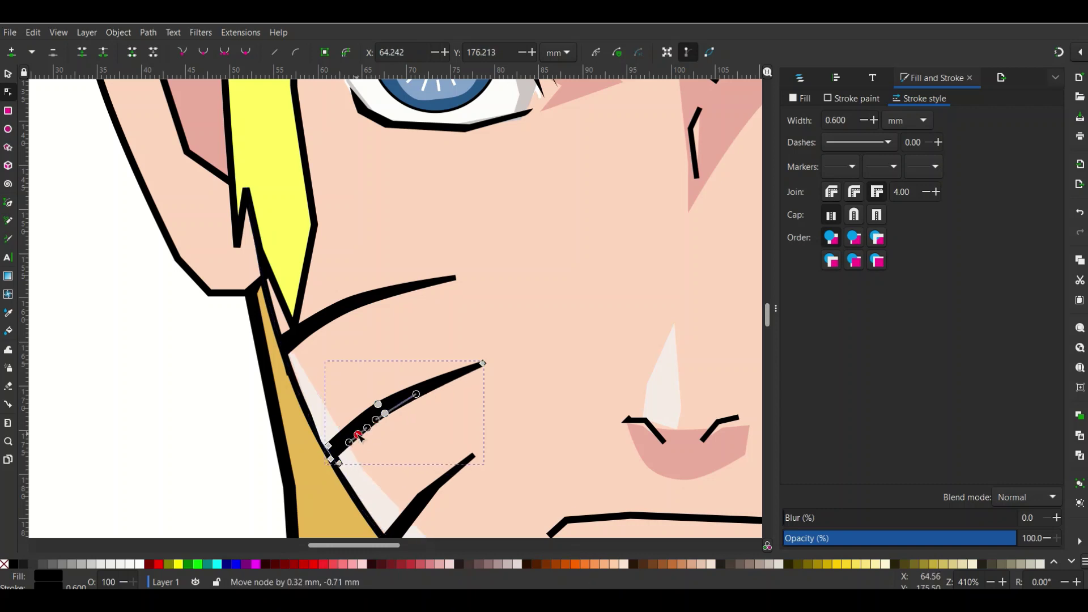
pyautogui.moveTo(386, 415); pyautogui.dragTo(378, 405)
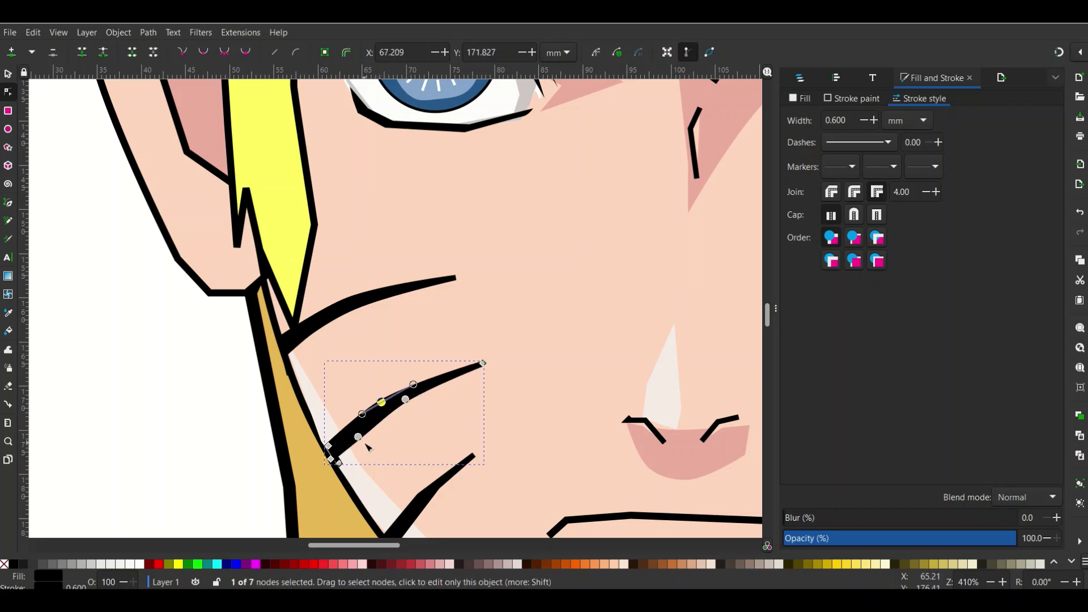
pyautogui.moveTo(358, 436); pyautogui.dragTo(354, 432)
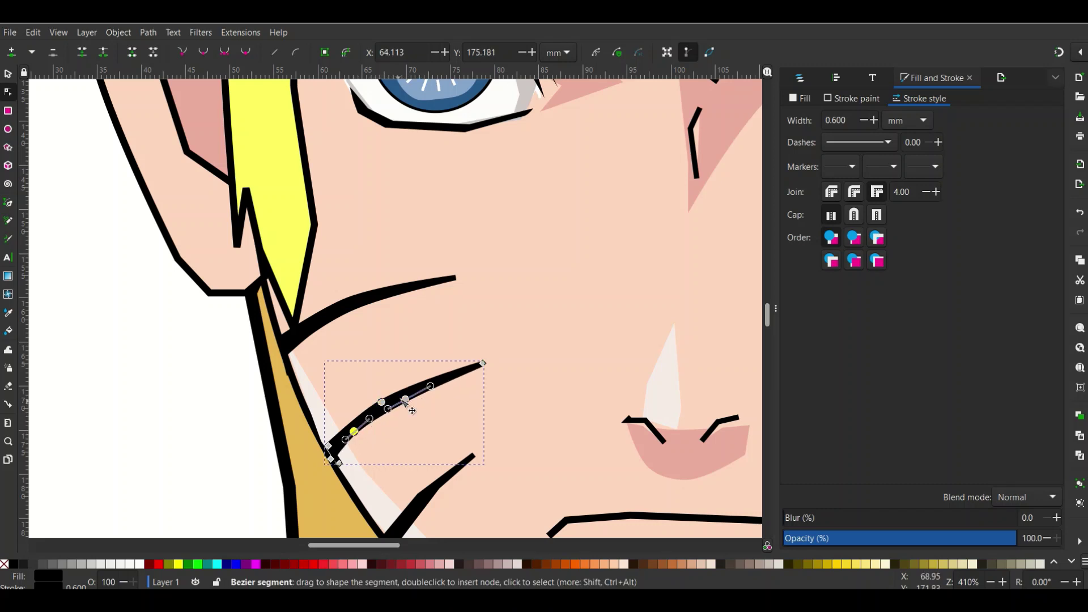
pyautogui.moveTo(408, 404); pyautogui.dragTo(409, 400)
pyautogui.scroll(-4, 444, 437)
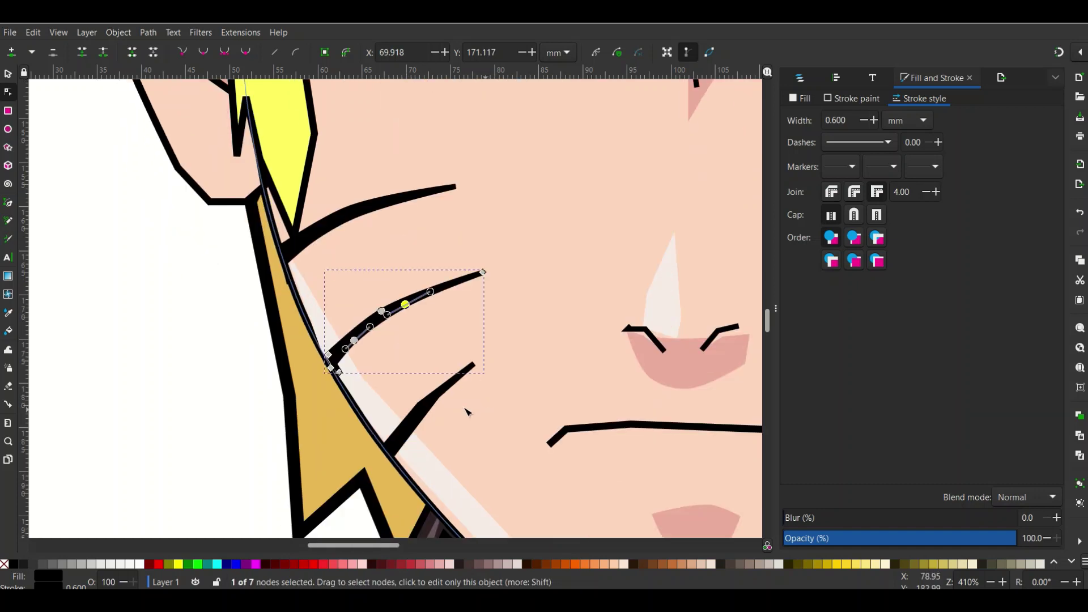
# Step: Smooth the lower left-cheek whisker's two middle nodes, bend it and shift its tip left
pyautogui.click(431, 401)
pyautogui.moveTo(401, 383); pyautogui.dragTo(445, 411)
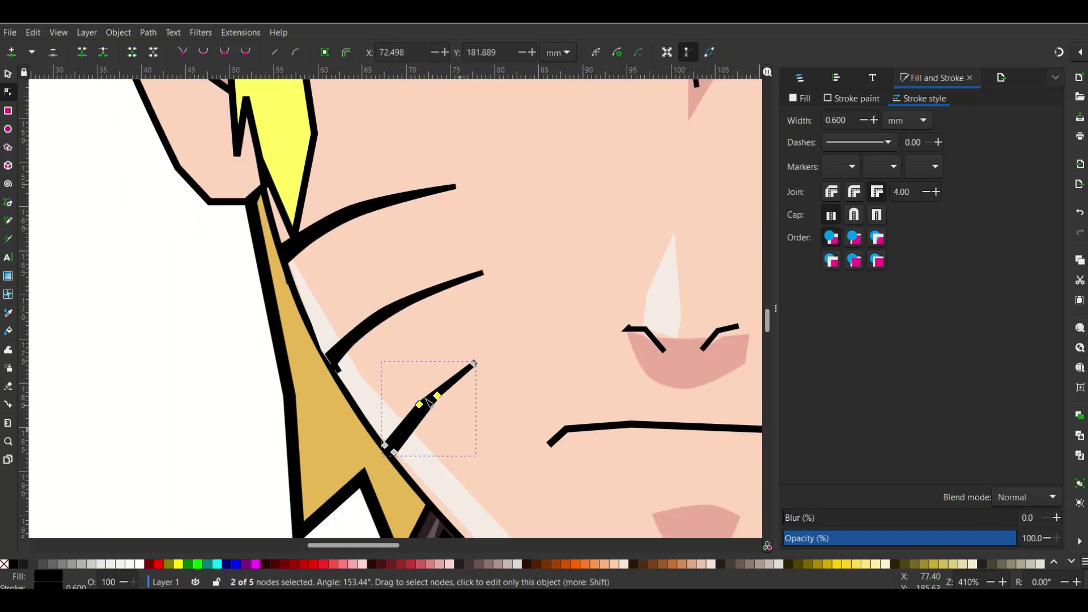
pyautogui.click(245, 52)
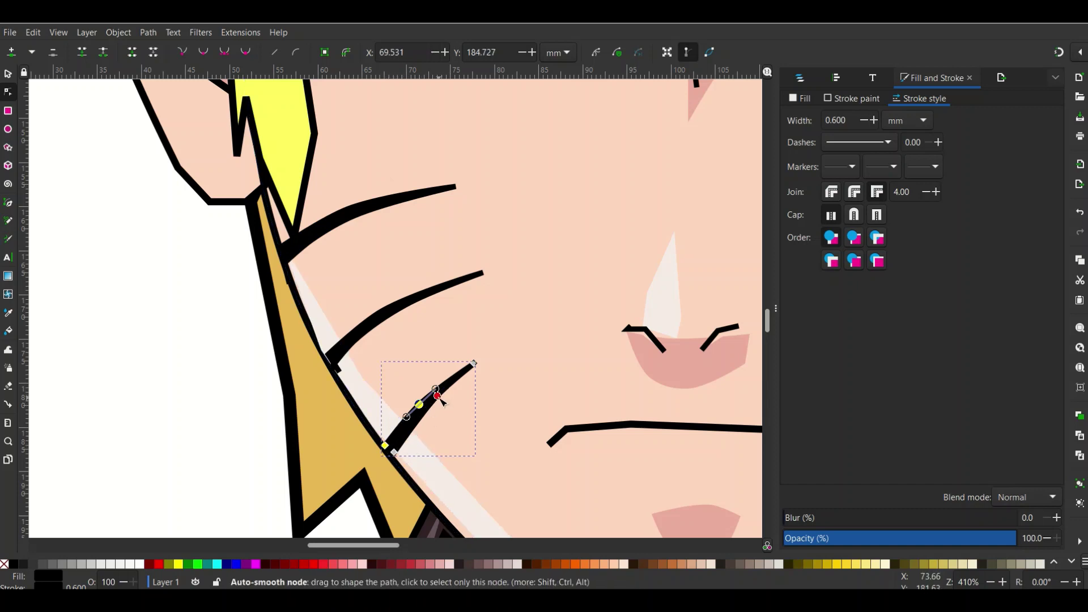
pyautogui.click(419, 405)
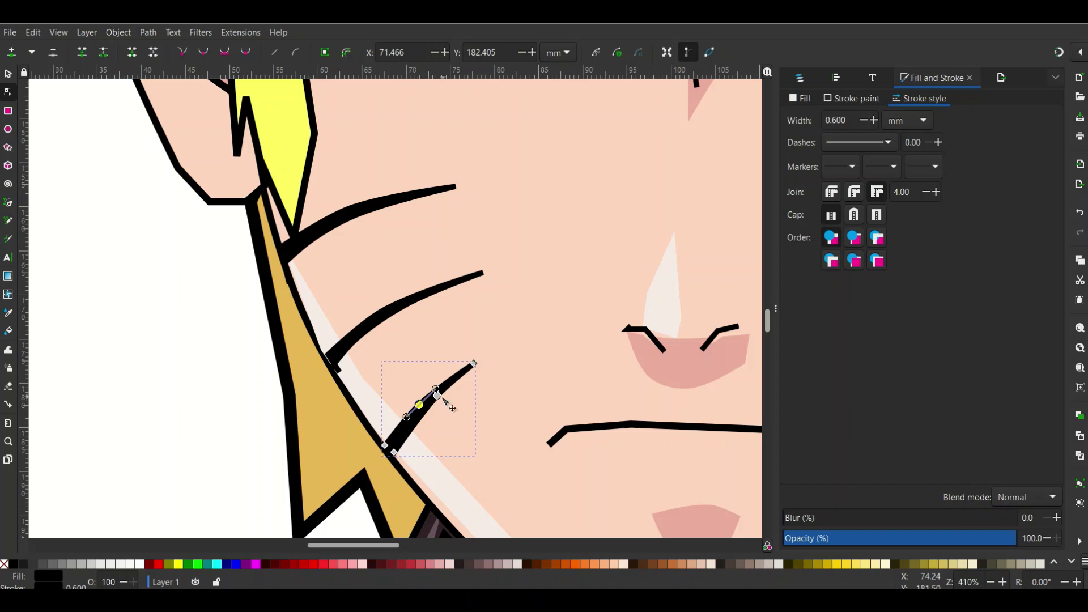
pyautogui.moveTo(420, 405); pyautogui.dragTo(428, 401)
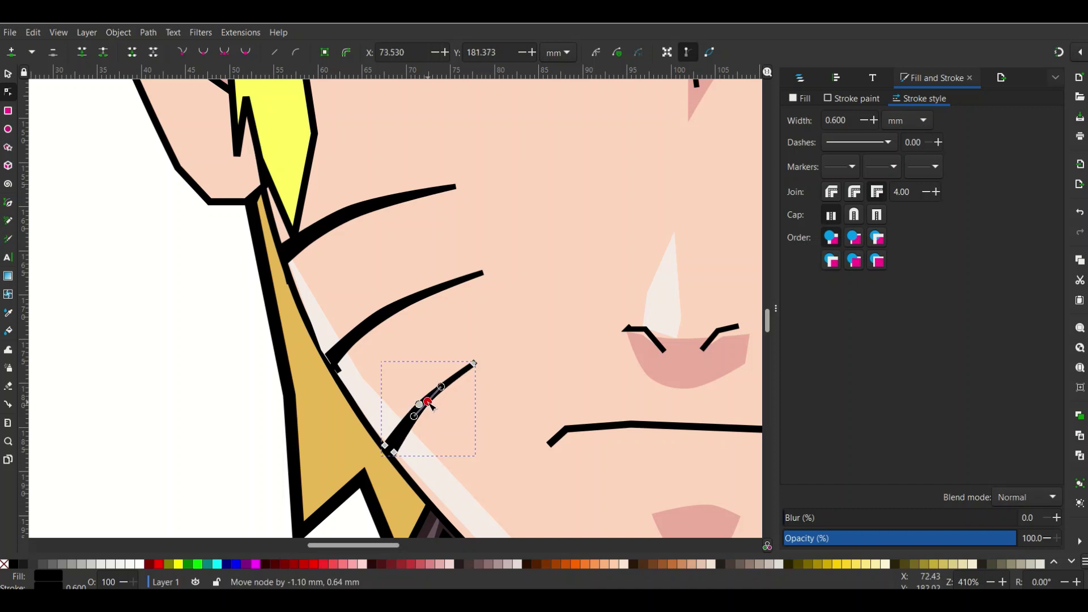
pyautogui.click(395, 453)
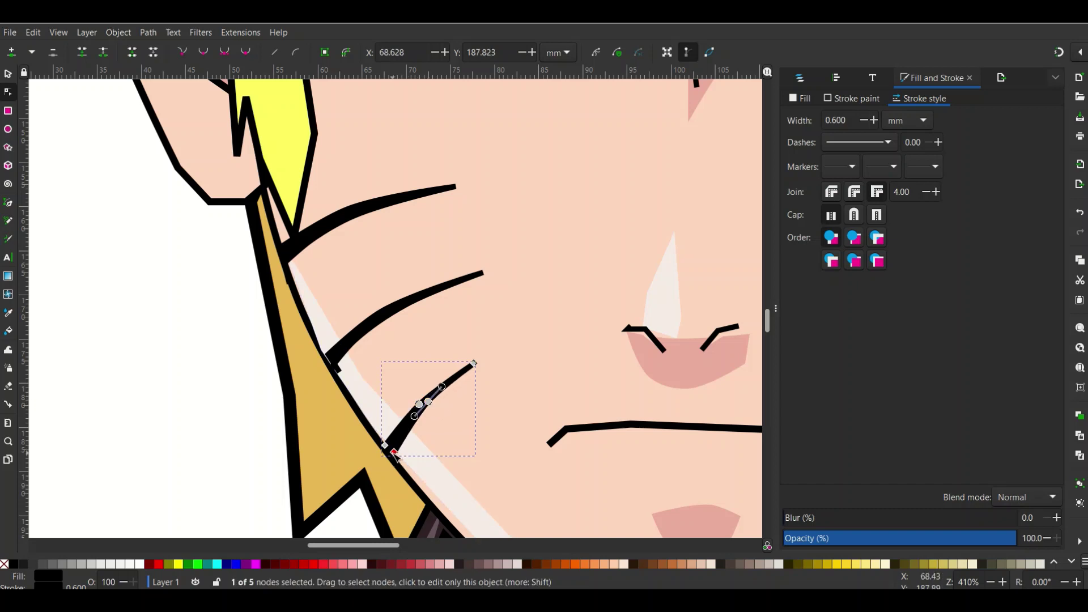
pyautogui.moveTo(395, 454); pyautogui.dragTo(389, 455)
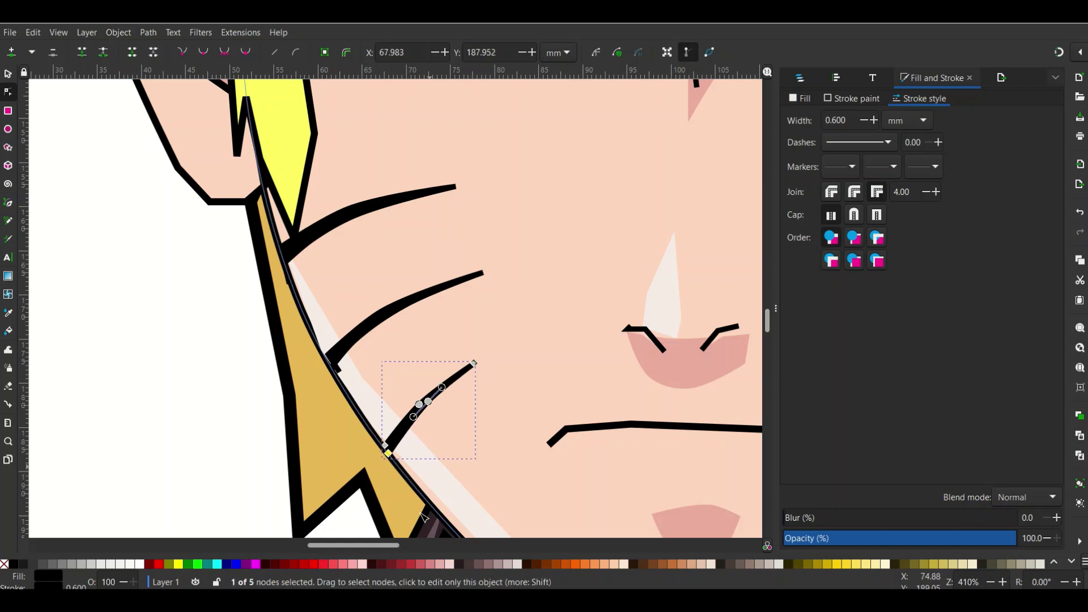
pyautogui.hscroll(8, 448, 351)
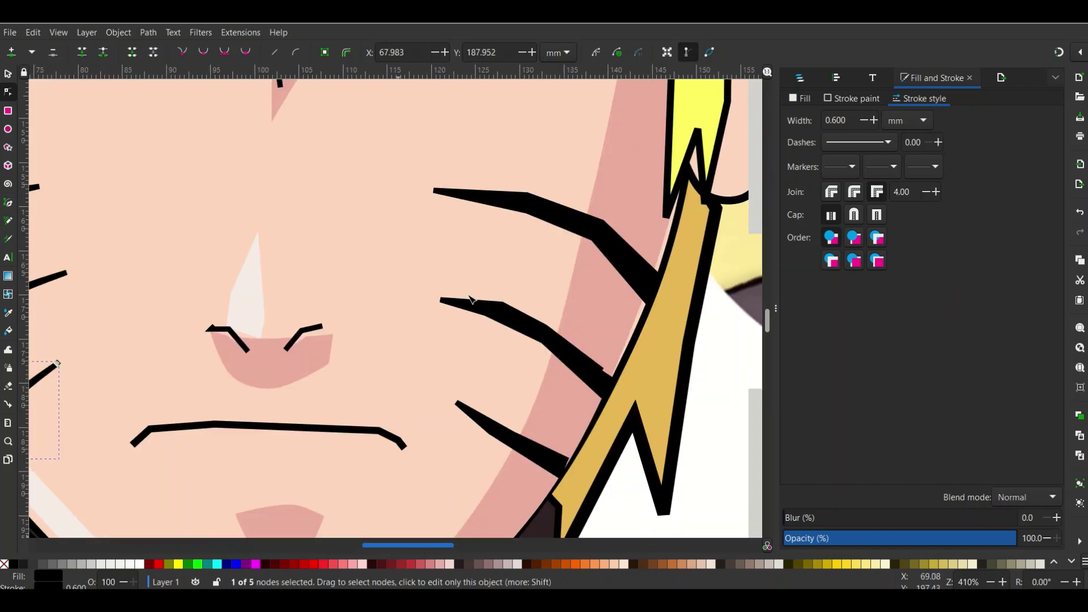
pyautogui.hscroll(3, 546, 208)
# Step: Smooth the top right-cheek whisker's four middle nodes and arch it upward
pyautogui.click(376, 201)
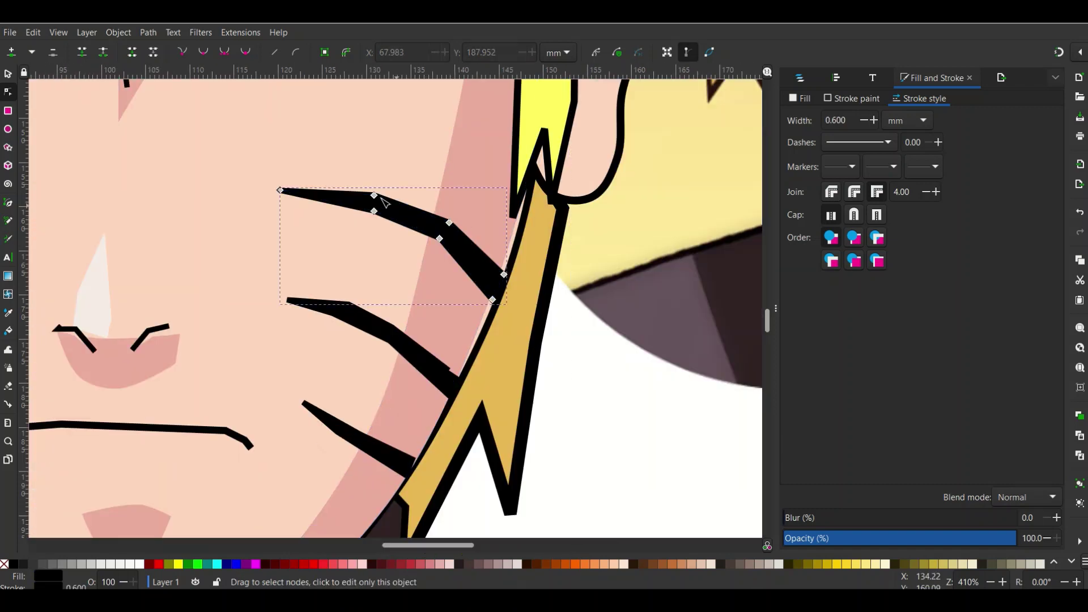
pyautogui.moveTo(355, 168); pyautogui.dragTo(458, 272)
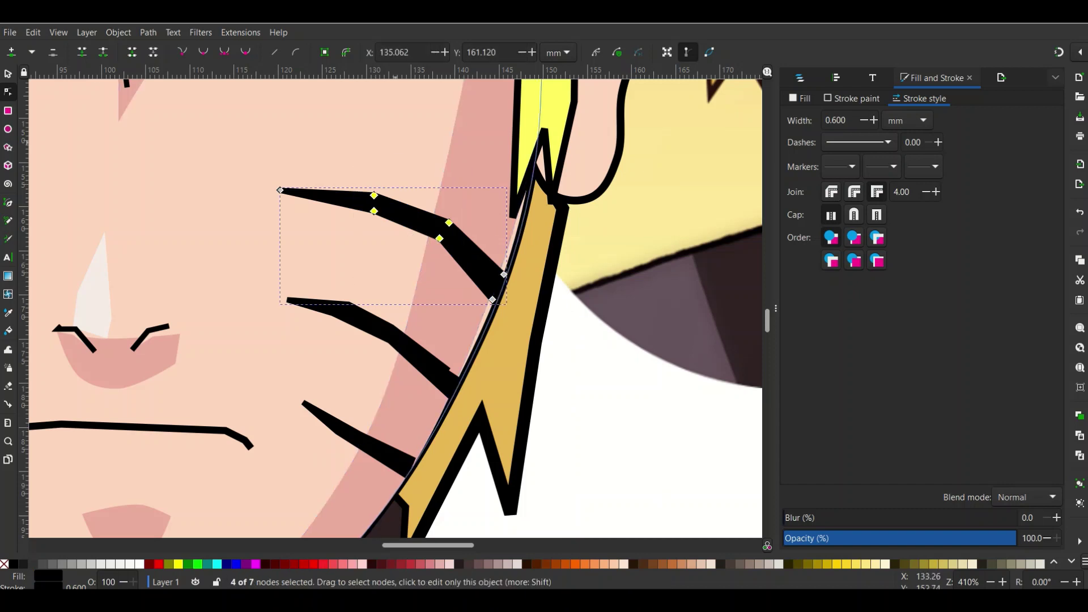
pyautogui.click(245, 53)
pyautogui.click(374, 212)
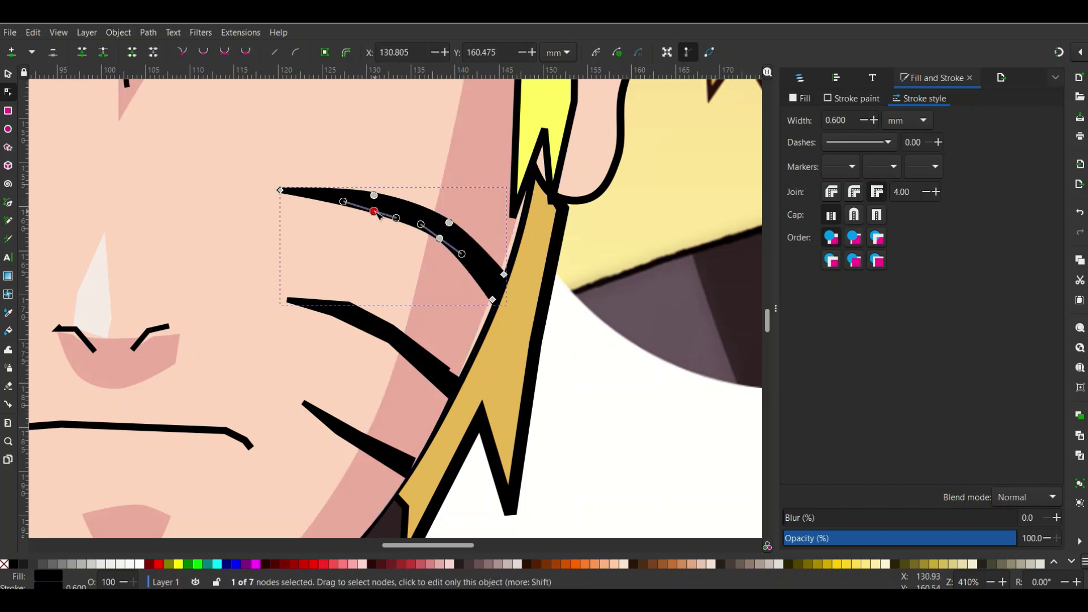
pyautogui.moveTo(375, 213); pyautogui.dragTo(375, 209)
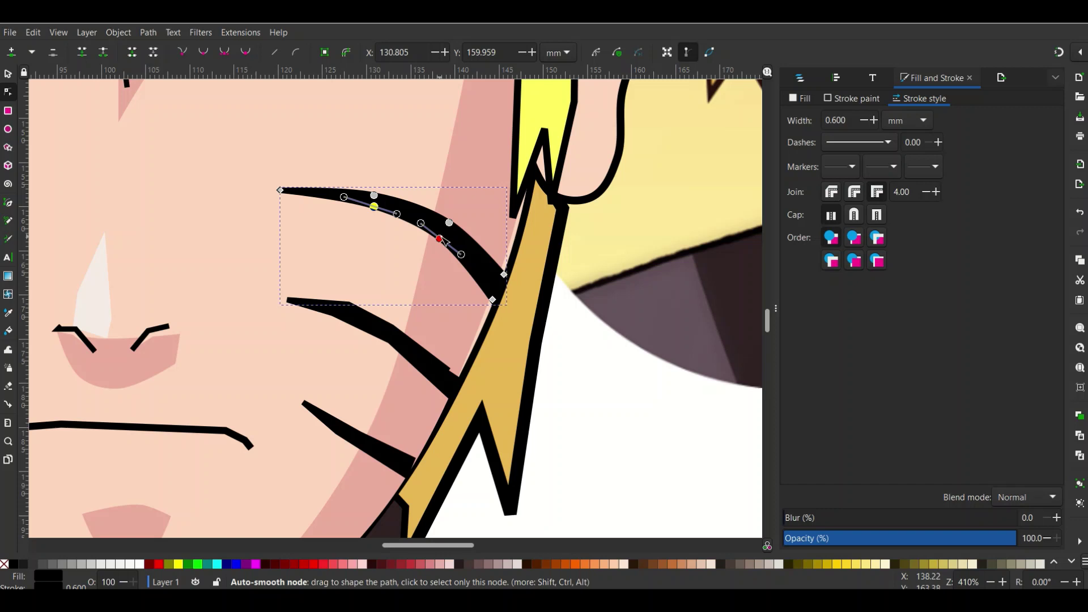
# Step: Smooth the second right-cheek whisker's four middle nodes and reshape its curve
pyautogui.click(349, 320)
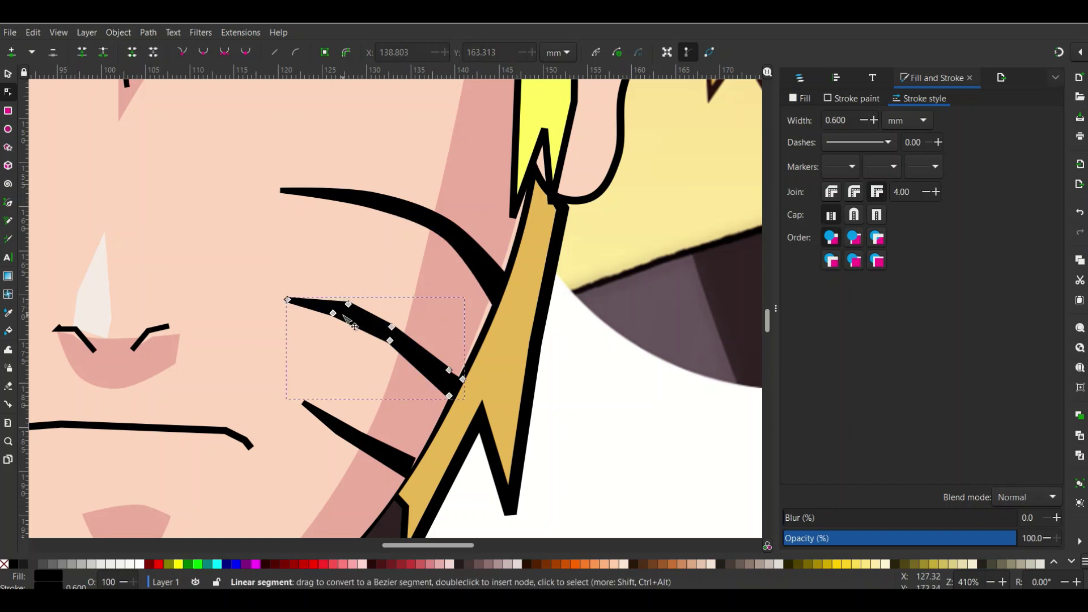
pyautogui.moveTo(318, 282); pyautogui.dragTo(413, 369)
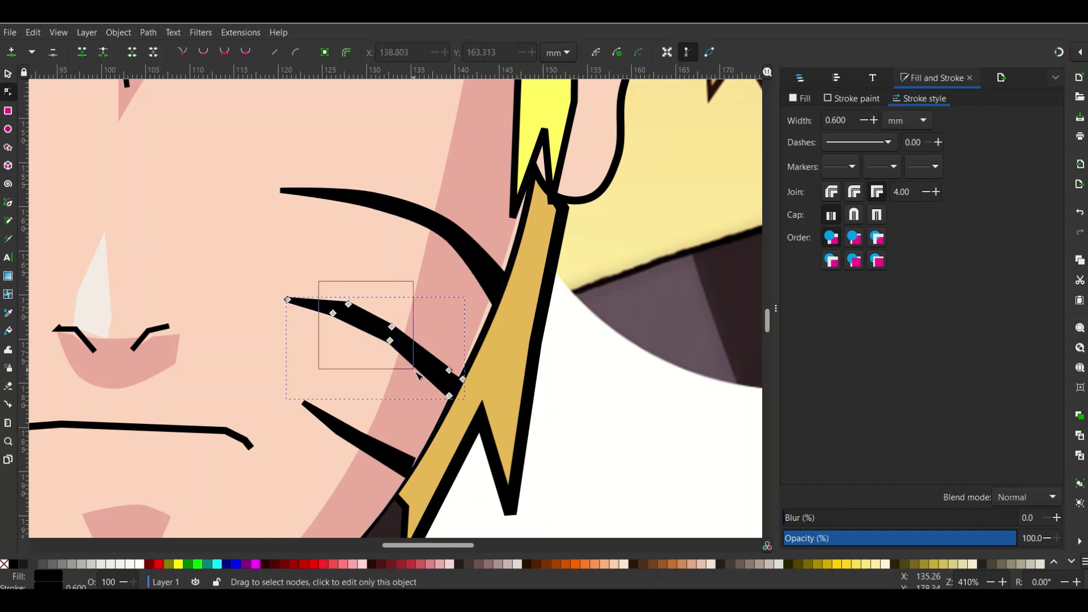
pyautogui.click(245, 52)
pyautogui.moveTo(333, 313); pyautogui.dragTo(344, 317)
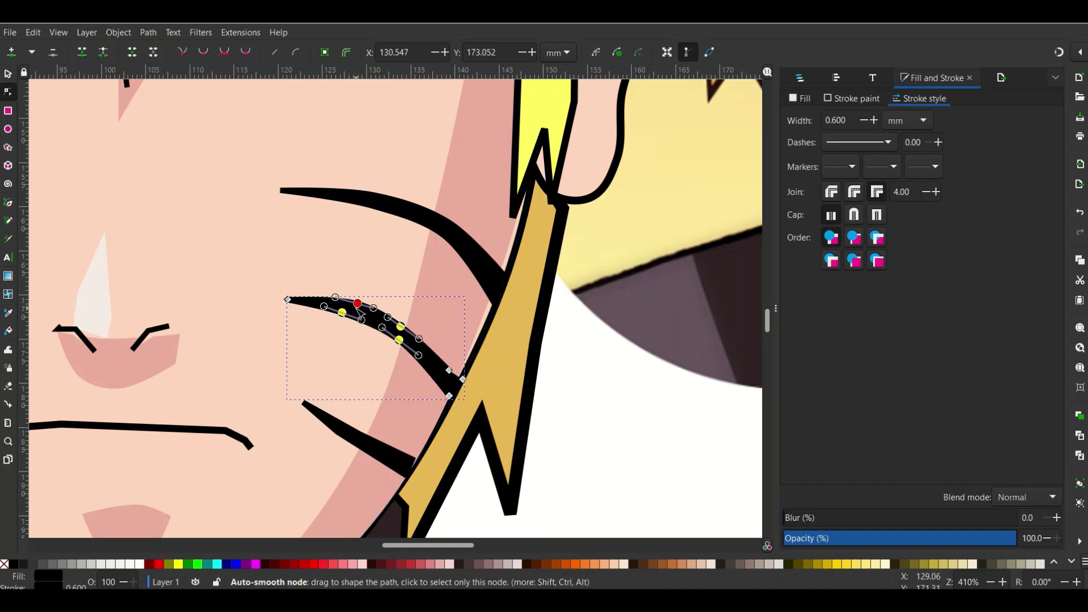
pyautogui.moveTo(358, 306); pyautogui.dragTo(357, 308)
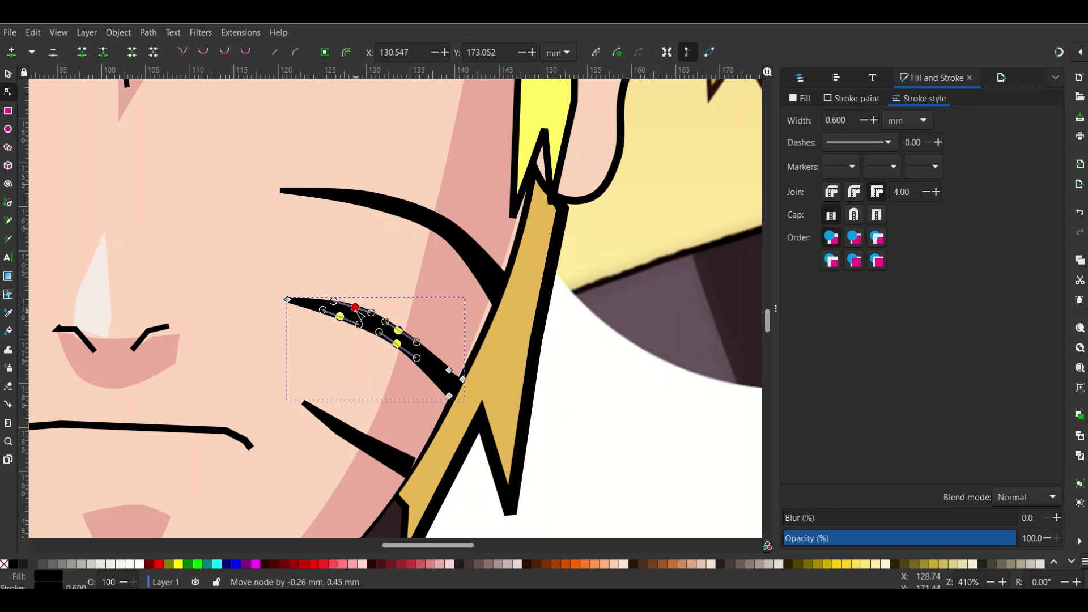
pyautogui.click(448, 371)
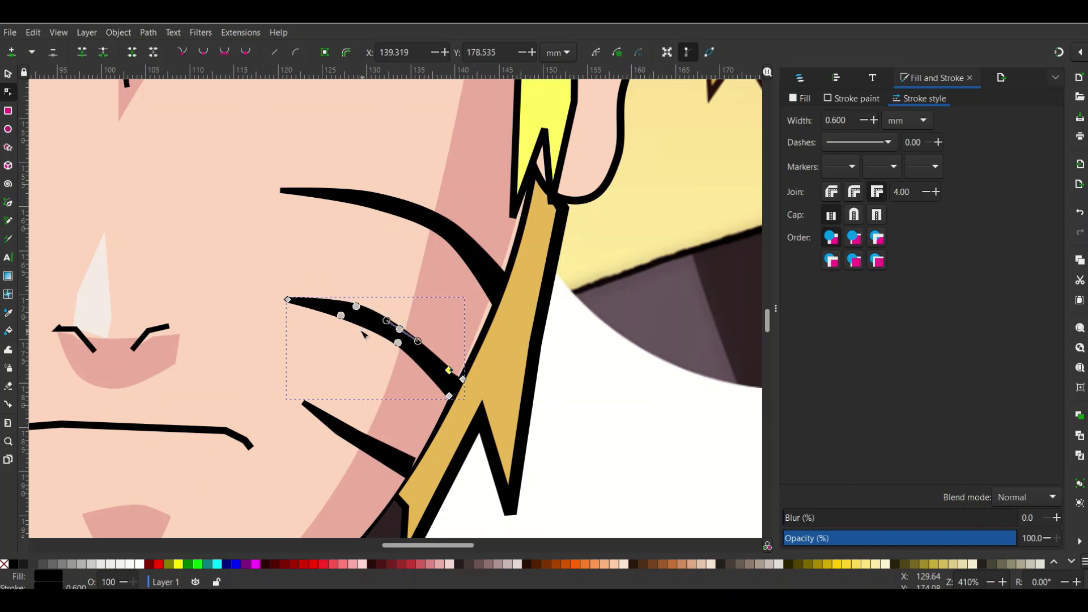
pyautogui.moveTo(341, 314); pyautogui.dragTo(351, 315)
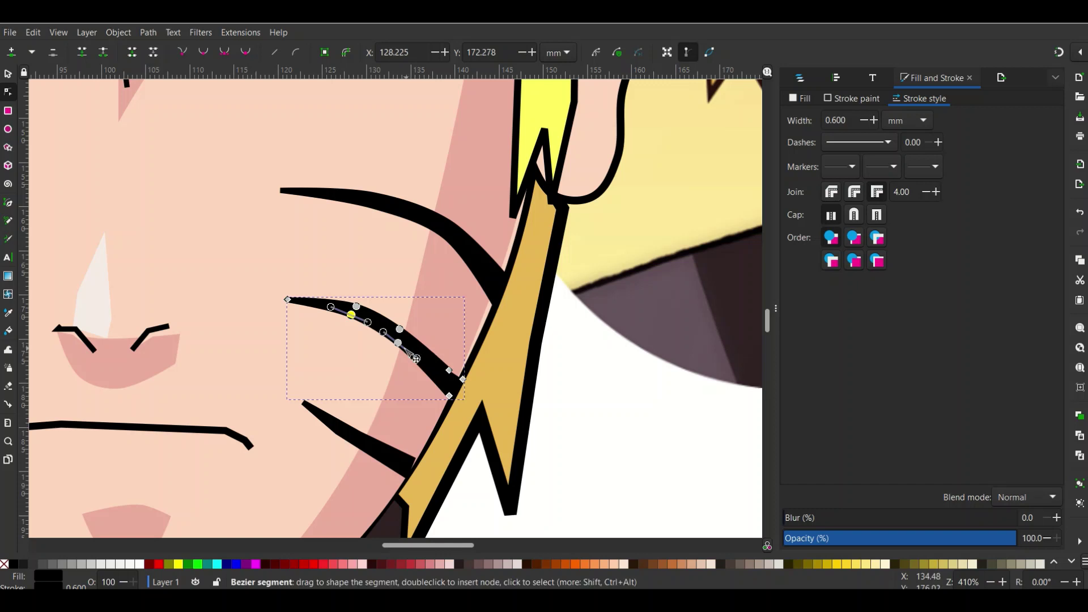
pyautogui.moveTo(398, 343); pyautogui.dragTo(409, 333)
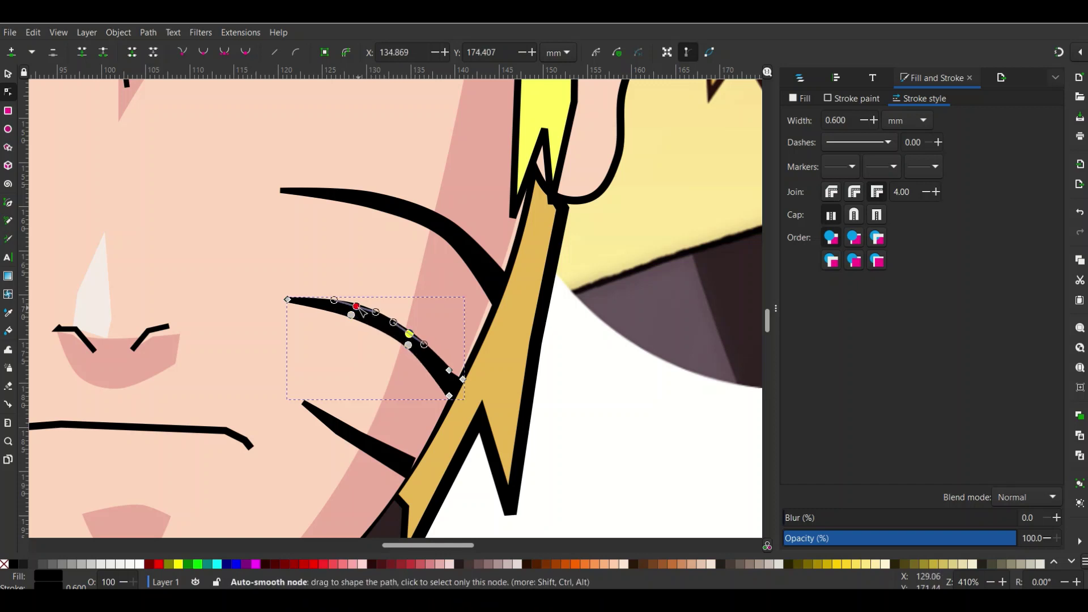
pyautogui.moveTo(356, 307); pyautogui.dragTo(371, 316)
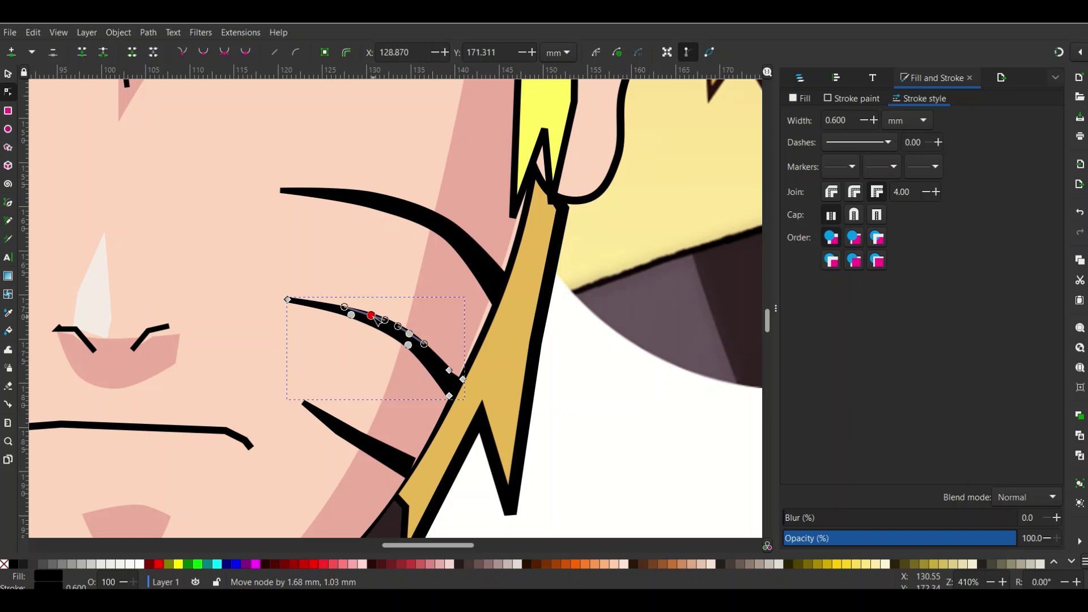
# Step: Bend the lowest right-cheek whisker and adjust the middle and top whisker tips
pyautogui.click(351, 433)
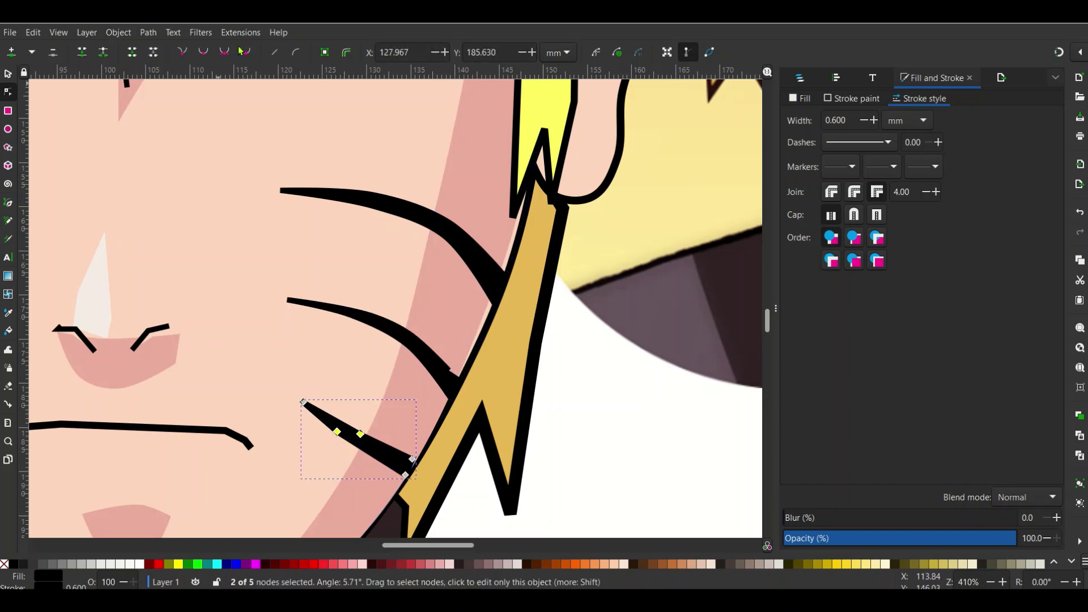
pyautogui.click(362, 434)
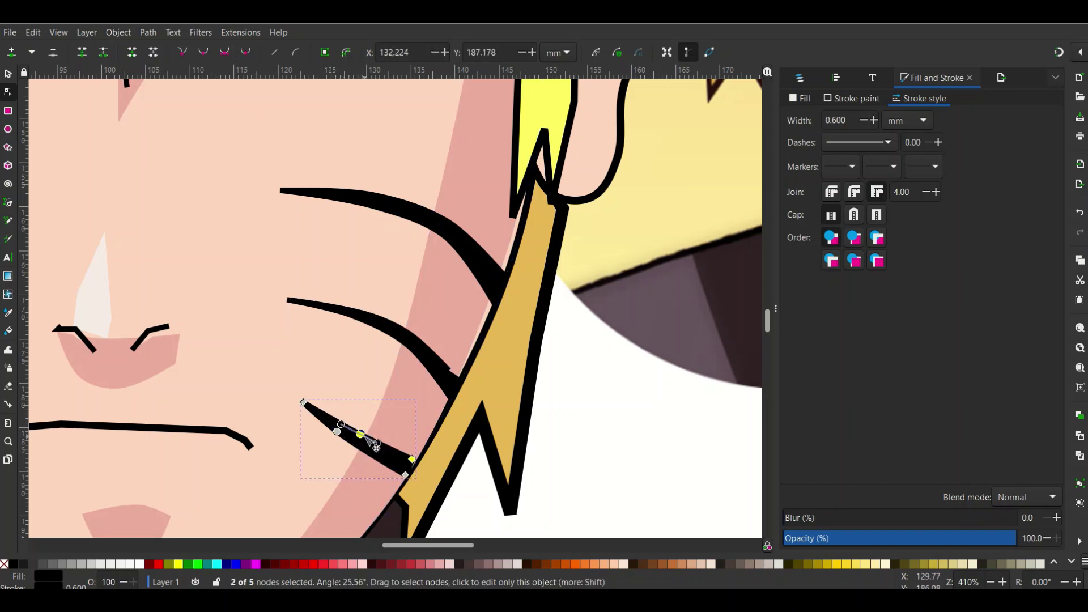
pyautogui.moveTo(363, 439); pyautogui.dragTo(364, 445)
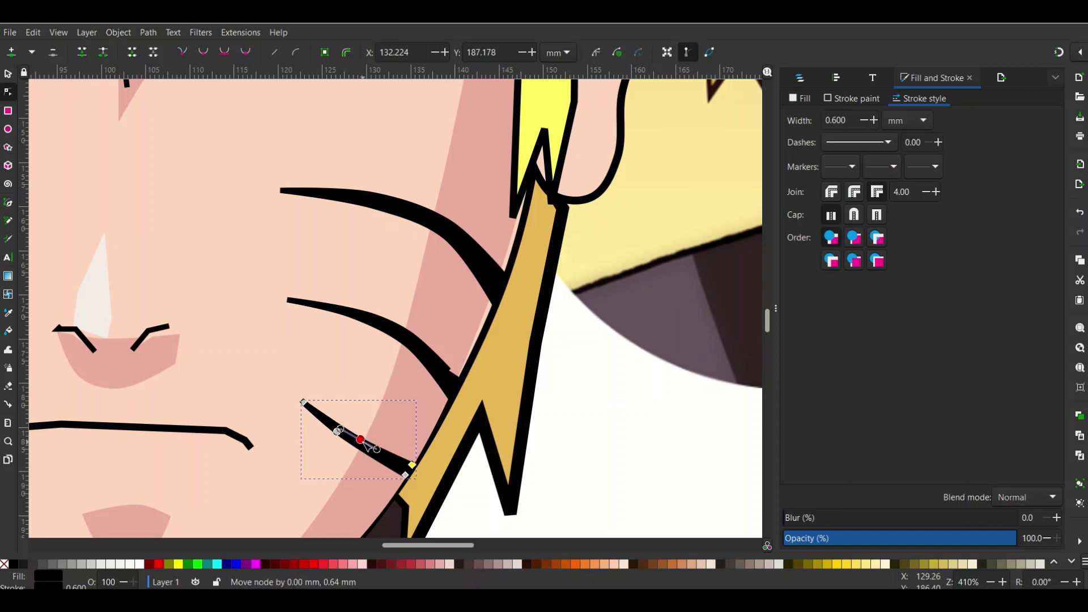
pyautogui.click(400, 327)
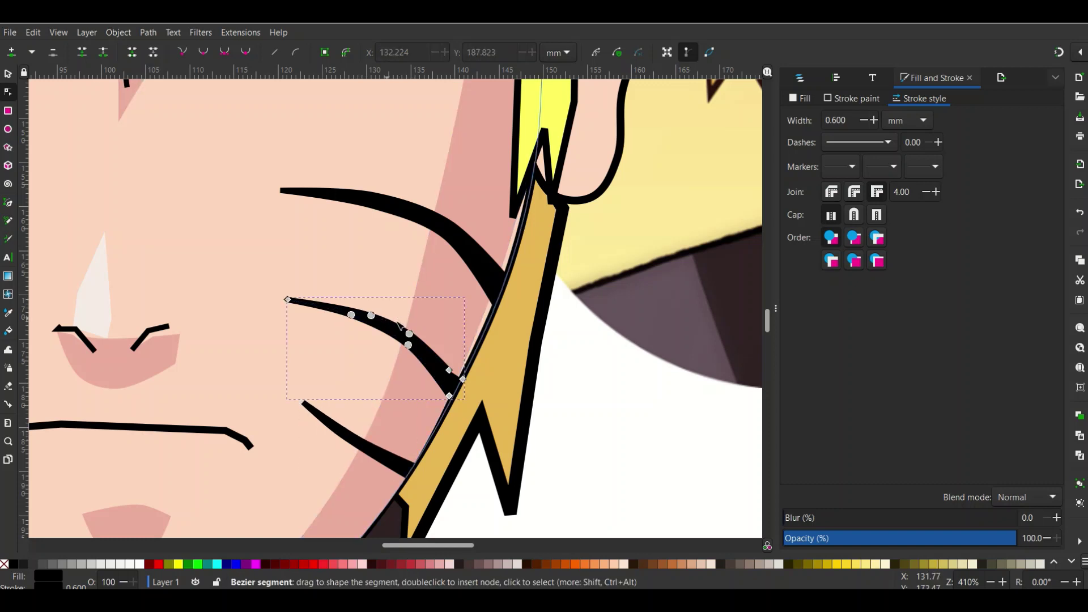
pyautogui.click(463, 379)
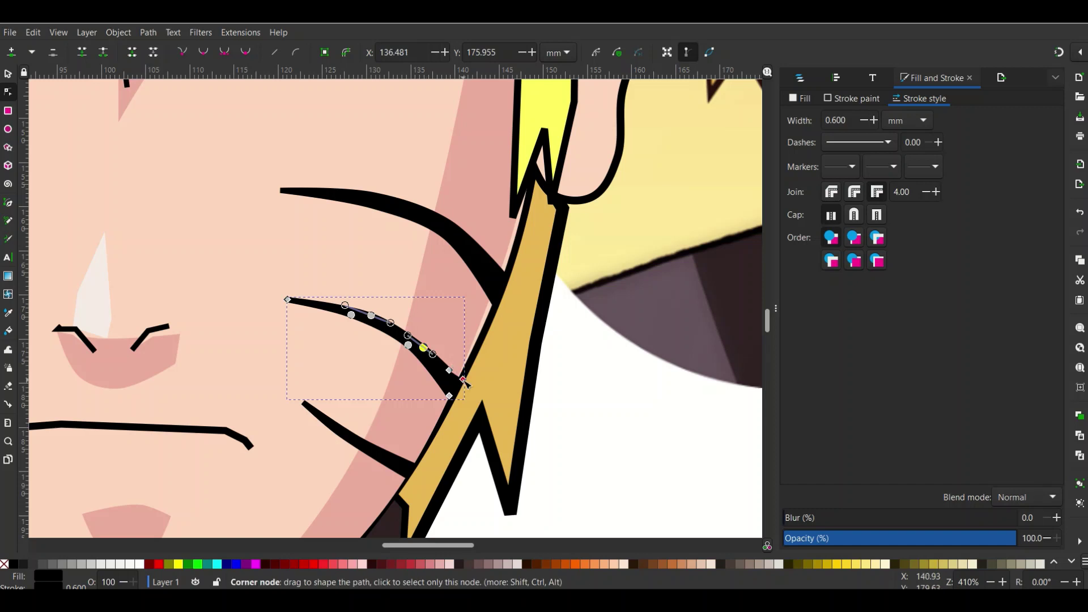
pyautogui.moveTo(464, 382); pyautogui.dragTo(462, 390)
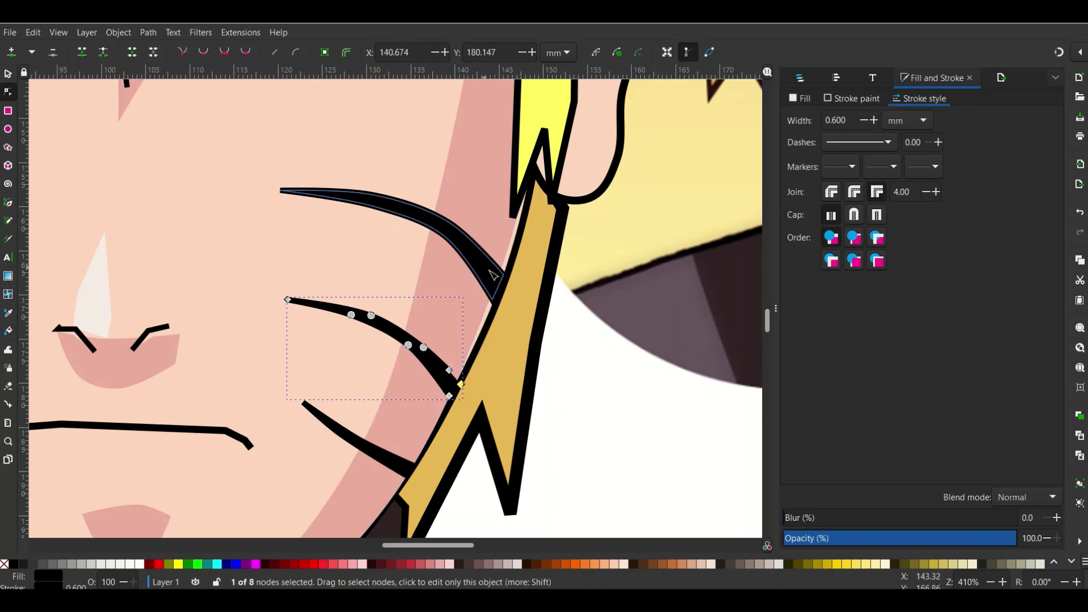
pyautogui.click(493, 300)
pyautogui.moveTo(495, 300); pyautogui.dragTo(499, 291)
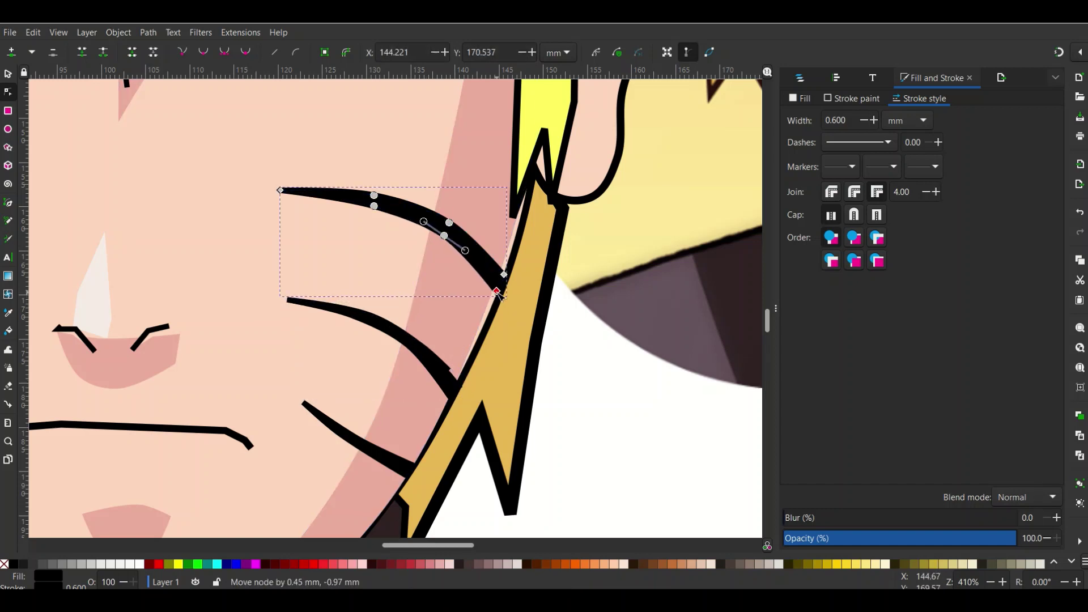
pyautogui.moveTo(374, 206); pyautogui.dragTo(384, 204)
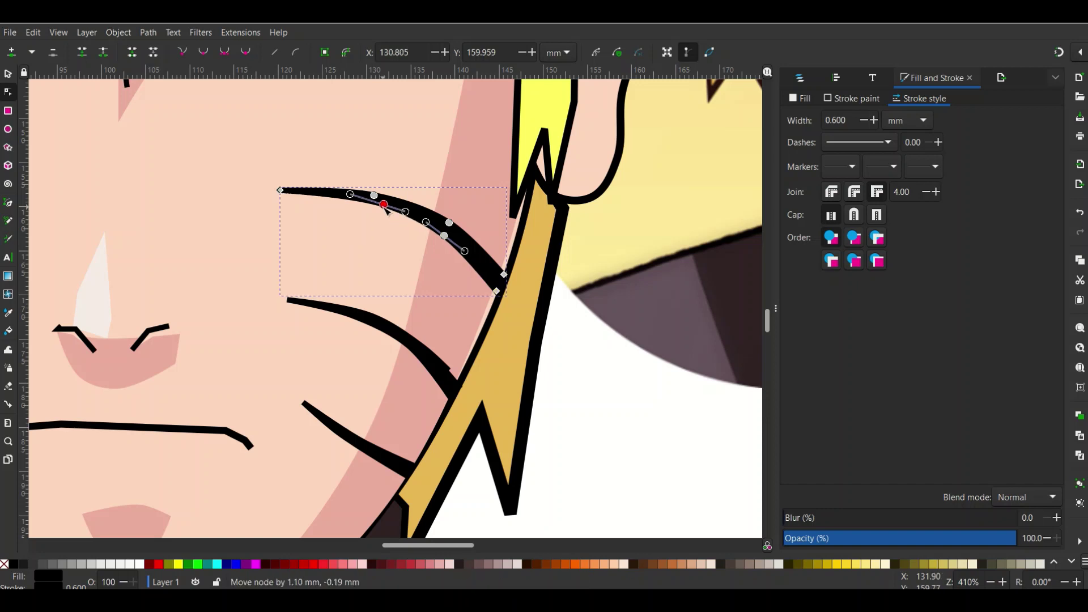
pyautogui.click(440, 372)
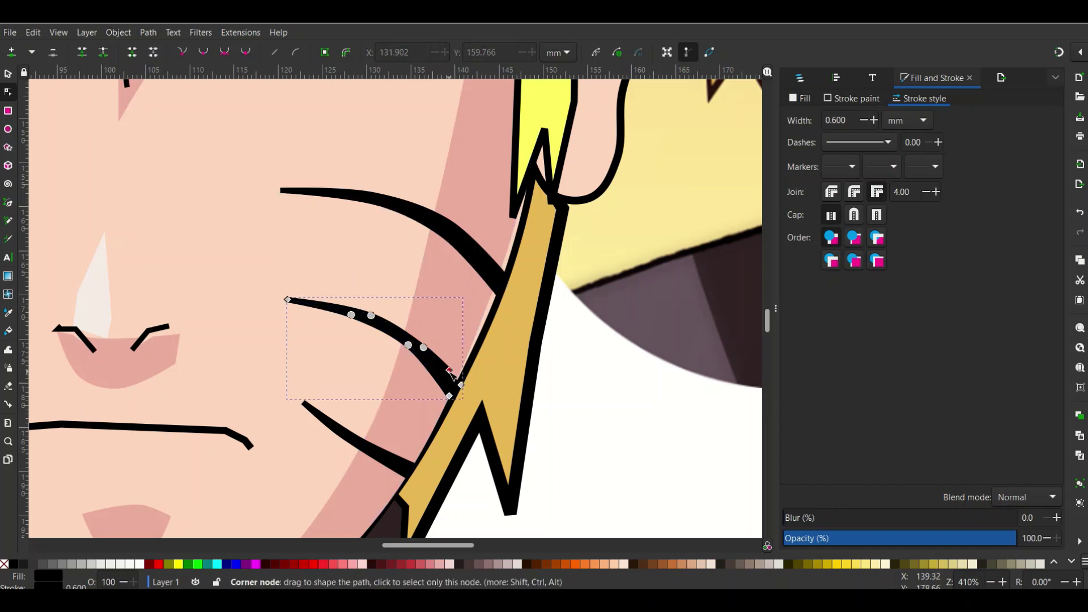
pyautogui.moveTo(448, 369); pyautogui.dragTo(459, 384)
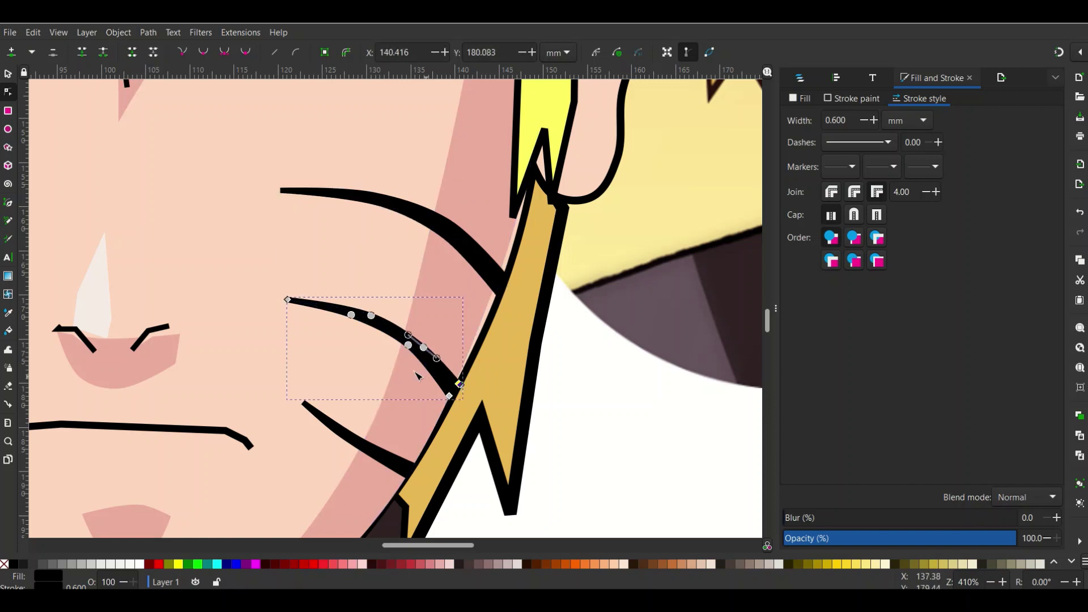
# Step: Select the lower right whisker and nudge its end node and a middle node
pyautogui.keyDown('ctrl'); pyautogui.scroll(-3, 327, 339); pyautogui.keyUp('ctrl')
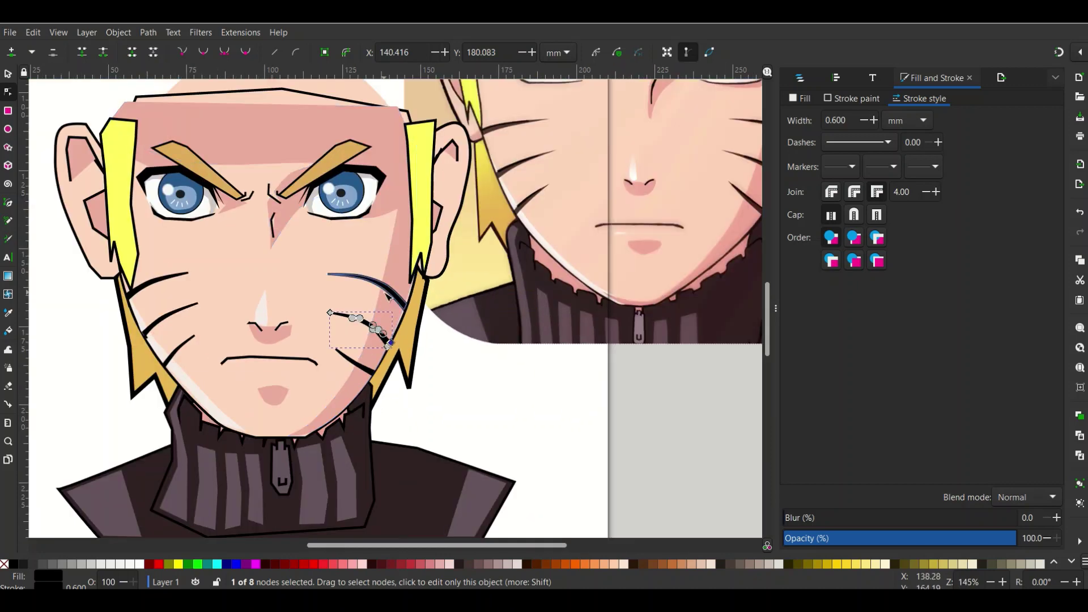
pyautogui.click(461, 381)
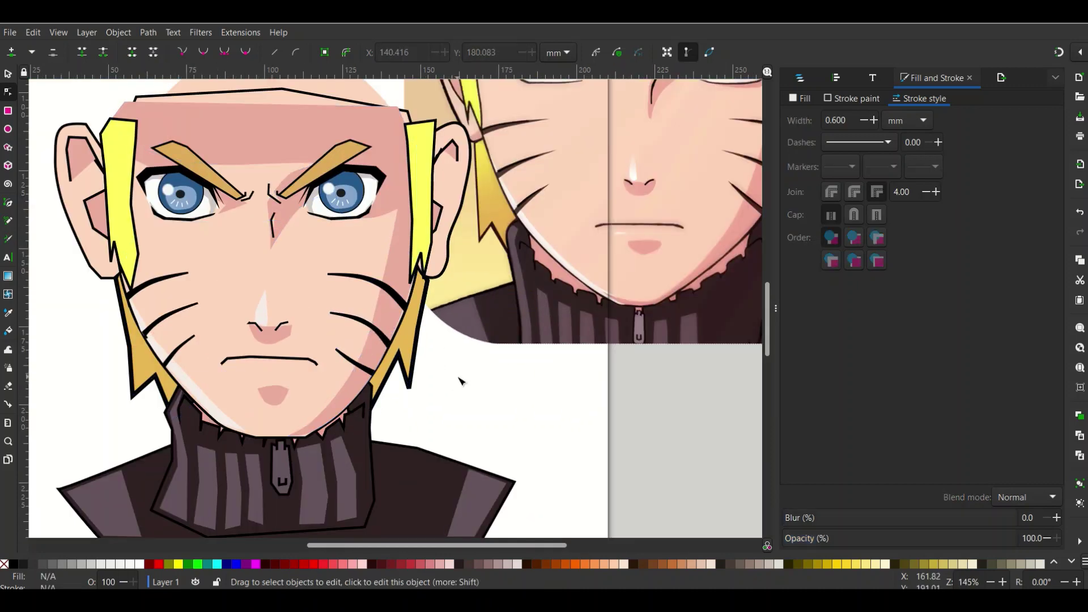
pyautogui.keyDown('ctrl'); pyautogui.scroll(-1, 334, 259); pyautogui.keyUp('ctrl')
pyautogui.scroll(2, 352, 259)
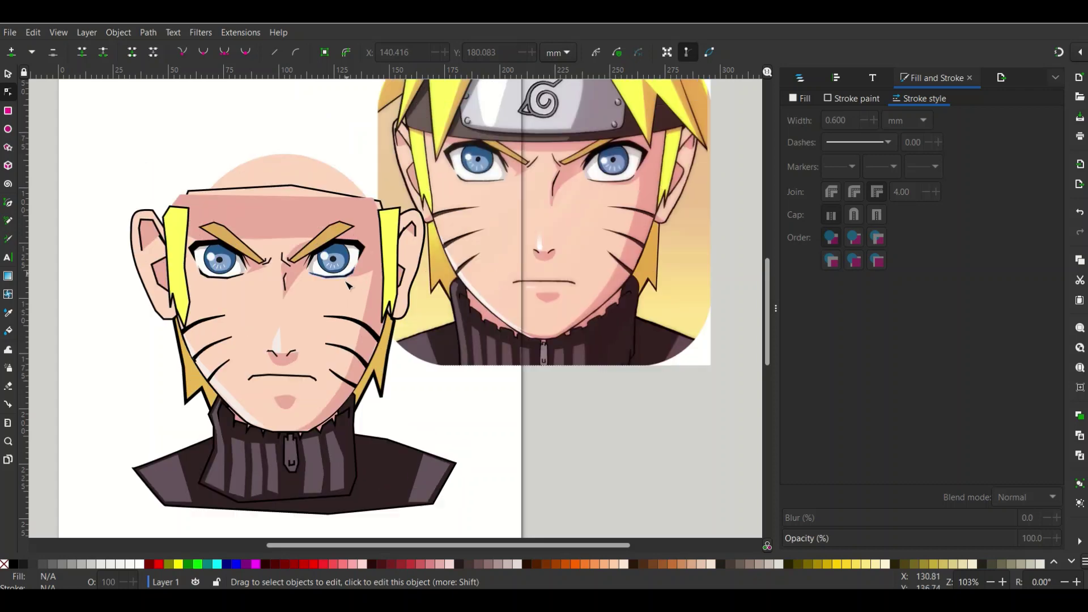
pyautogui.keyDown('ctrl'); pyautogui.scroll(1, 370, 369); pyautogui.keyUp('ctrl')
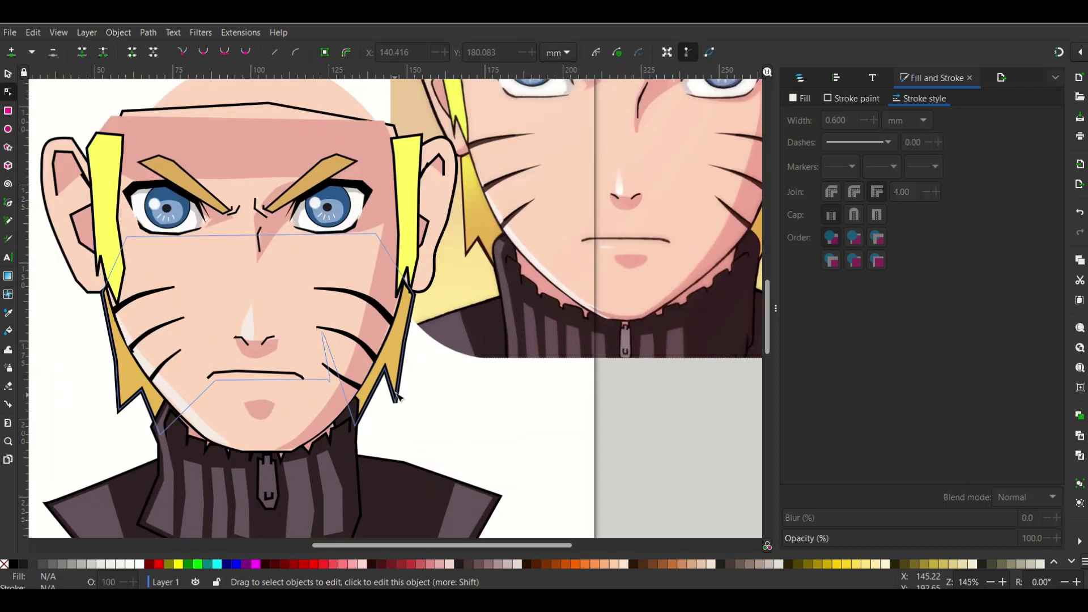
pyautogui.keyDown('ctrl'); pyautogui.scroll(2, 363, 346); pyautogui.keyUp('ctrl')
pyautogui.click(353, 317)
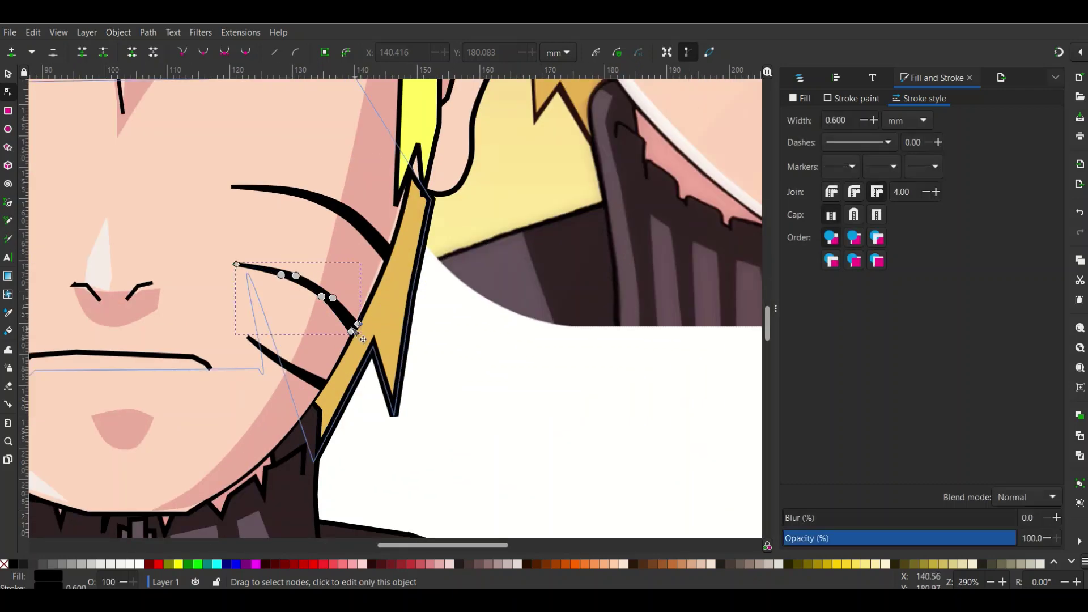
pyautogui.moveTo(358, 324); pyautogui.dragTo(359, 326)
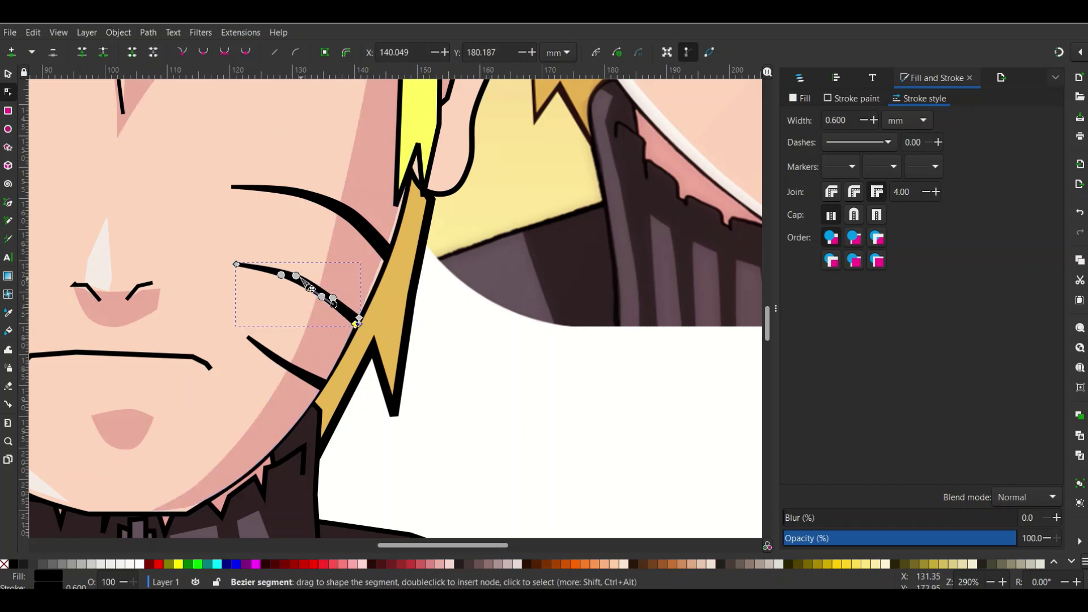
pyautogui.moveTo(297, 277); pyautogui.dragTo(304, 279)
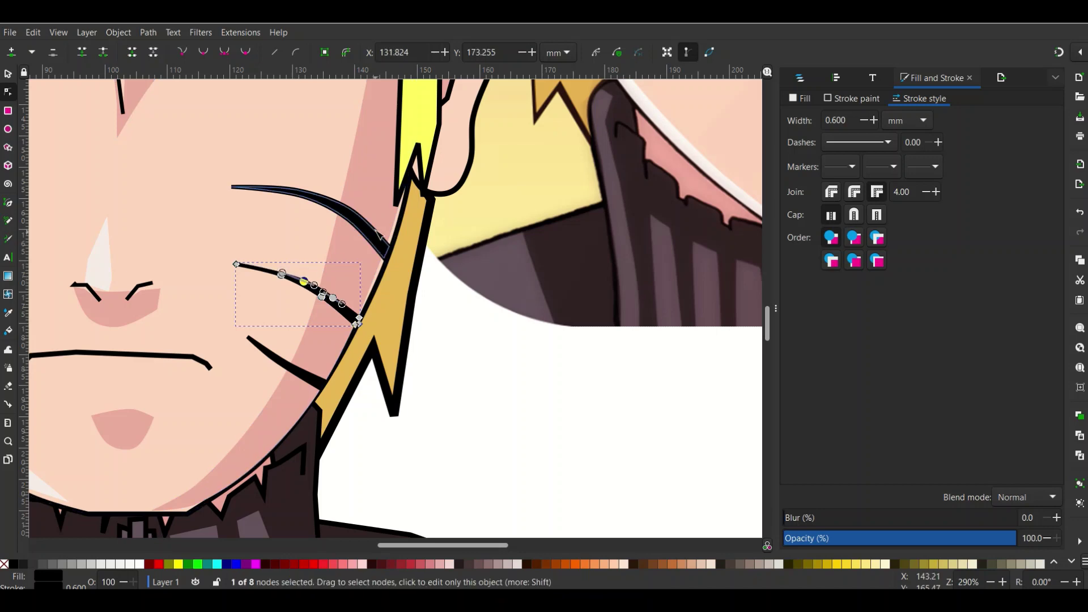
# Step: Bend the whisker further and extend its end toward the hair edge
pyautogui.keyDown('ctrl'); pyautogui.scroll(-2, 388, 247); pyautogui.keyUp('ctrl')
pyautogui.keyDown('ctrl'); pyautogui.scroll(-1, 388, 246); pyautogui.keyUp('ctrl')
pyautogui.scroll(2, 384, 245)
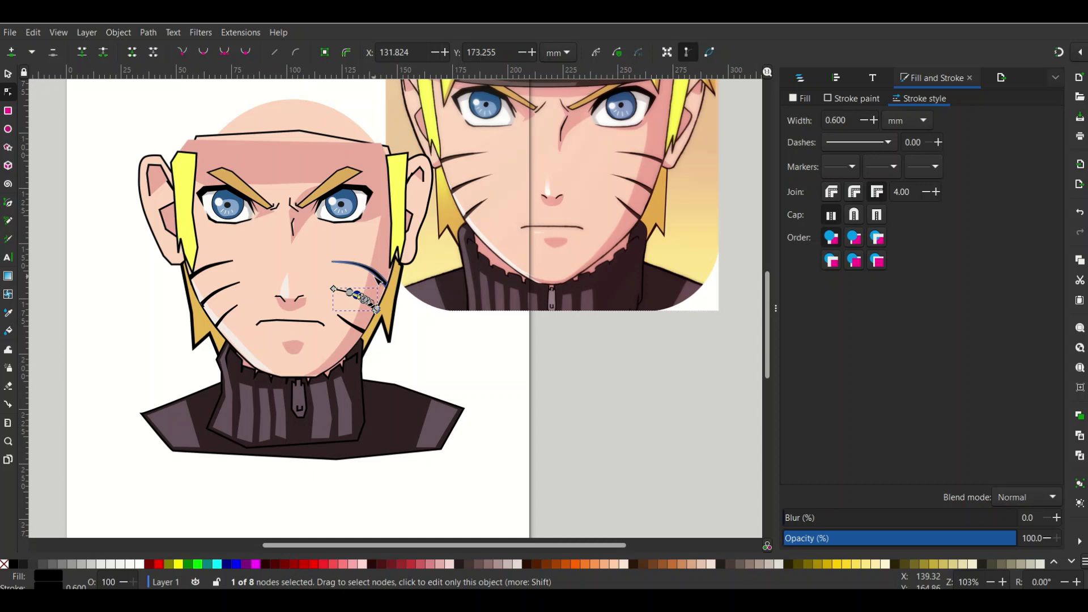
pyautogui.keyDown('ctrl'); pyautogui.scroll(2, 379, 279); pyautogui.keyUp('ctrl')
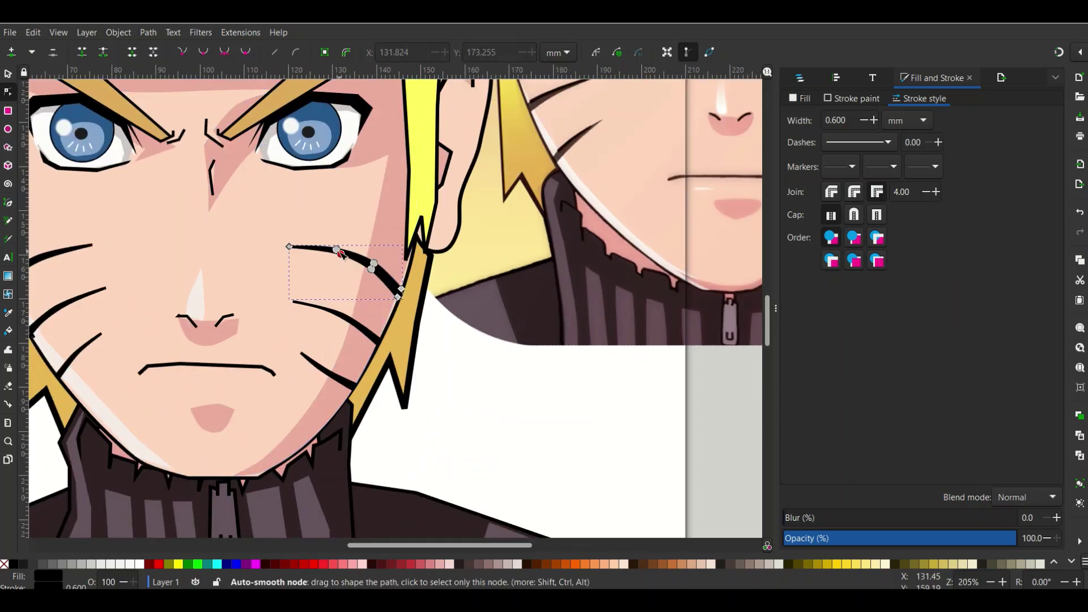
pyautogui.moveTo(340, 253); pyautogui.dragTo(375, 267)
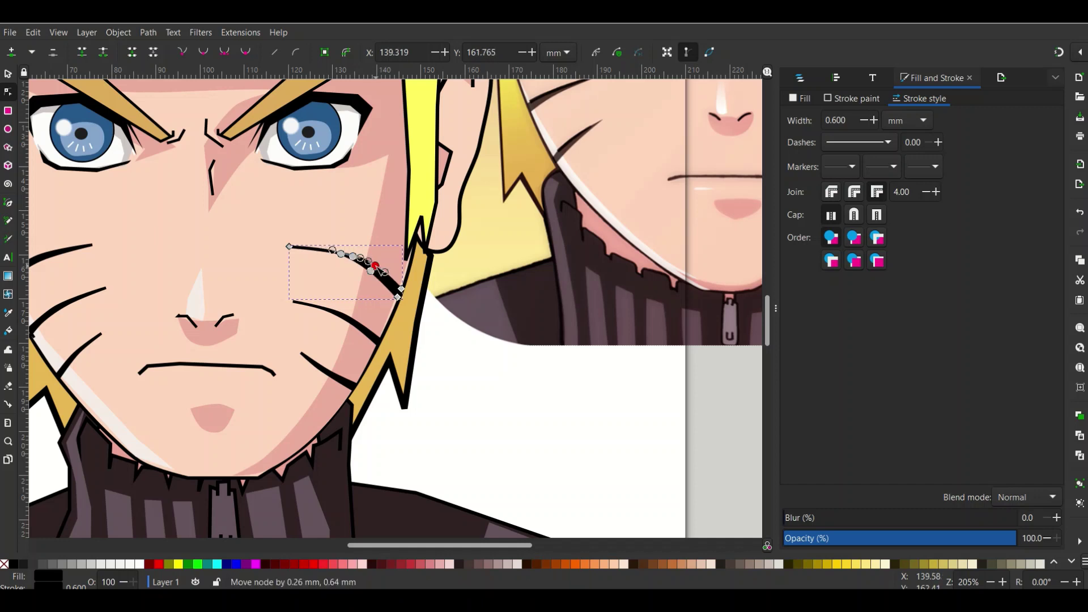
pyautogui.moveTo(292, 251)
pyautogui.mouseDown()
pyautogui.moveTo(310, 251)
pyautogui.moveTo(299, 306)
pyautogui.moveTo(309, 305)
pyautogui.mouseUp()
pyautogui.moveTo(403, 545); pyautogui.dragTo(359, 545)
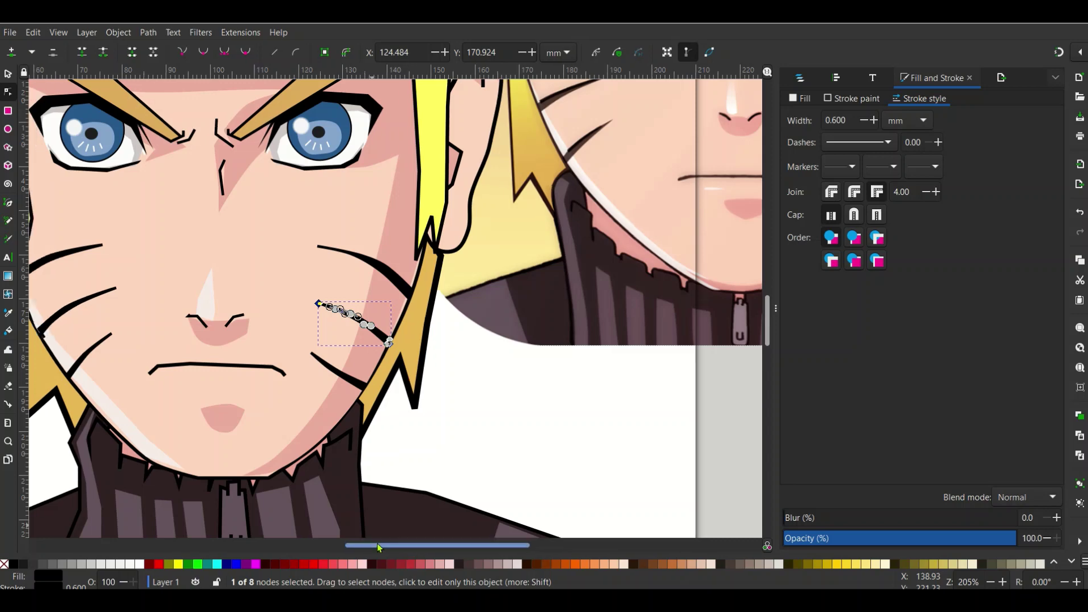
# Step: Pull the lower left-cheek whisker's right end slightly left and down
pyautogui.click(260, 299)
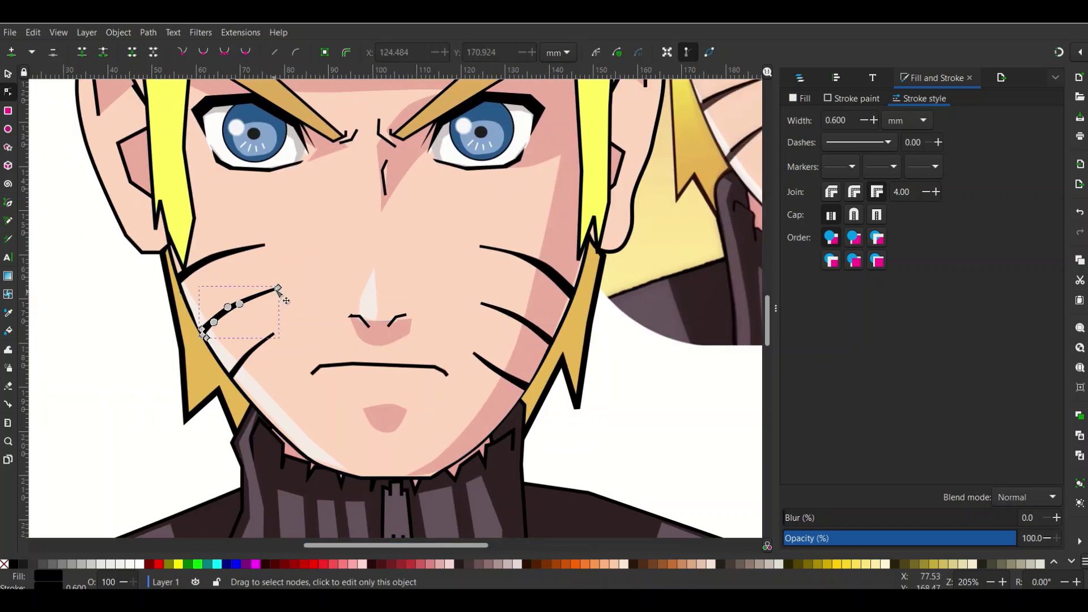
pyautogui.click(262, 248)
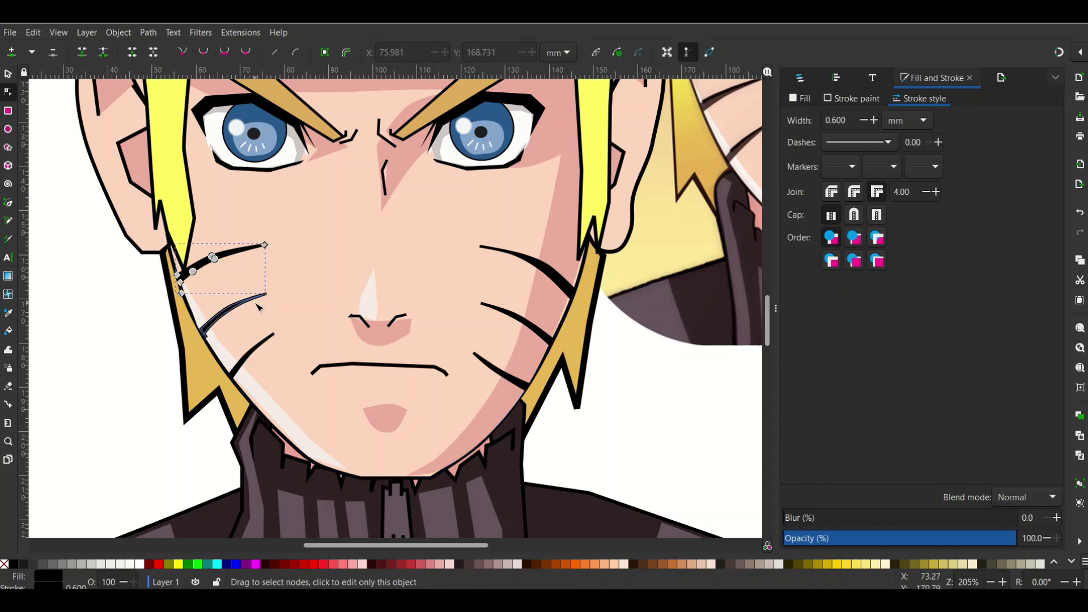
pyautogui.click(260, 299)
pyautogui.moveTo(266, 294); pyautogui.dragTo(261, 298)
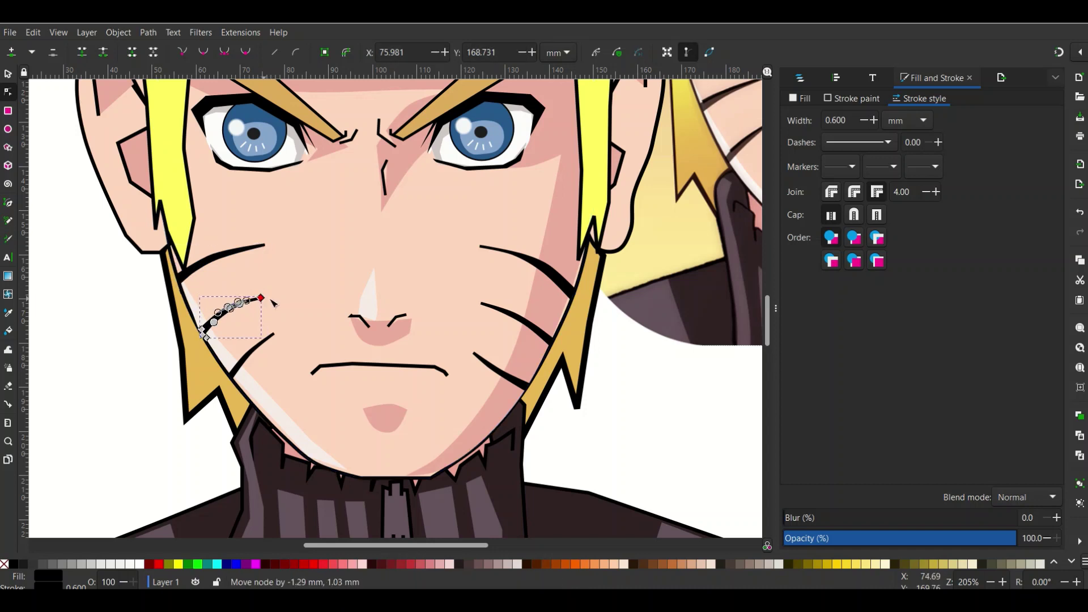
# Step: Move the lower right-cheek whisker's end nodes and handle so it sweeps down
pyautogui.click(489, 306)
pyautogui.moveTo(487, 305)
pyautogui.mouseDown()
pyautogui.moveTo(541, 319)
pyautogui.moveTo(528, 321)
pyautogui.mouseUp()
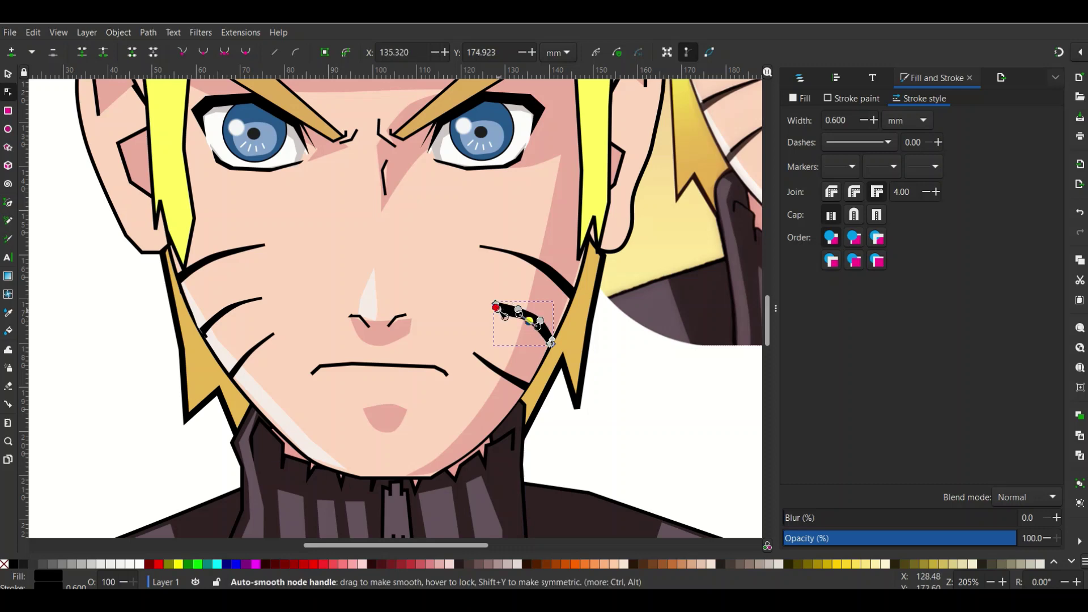
pyautogui.moveTo(495, 306); pyautogui.dragTo(501, 322)
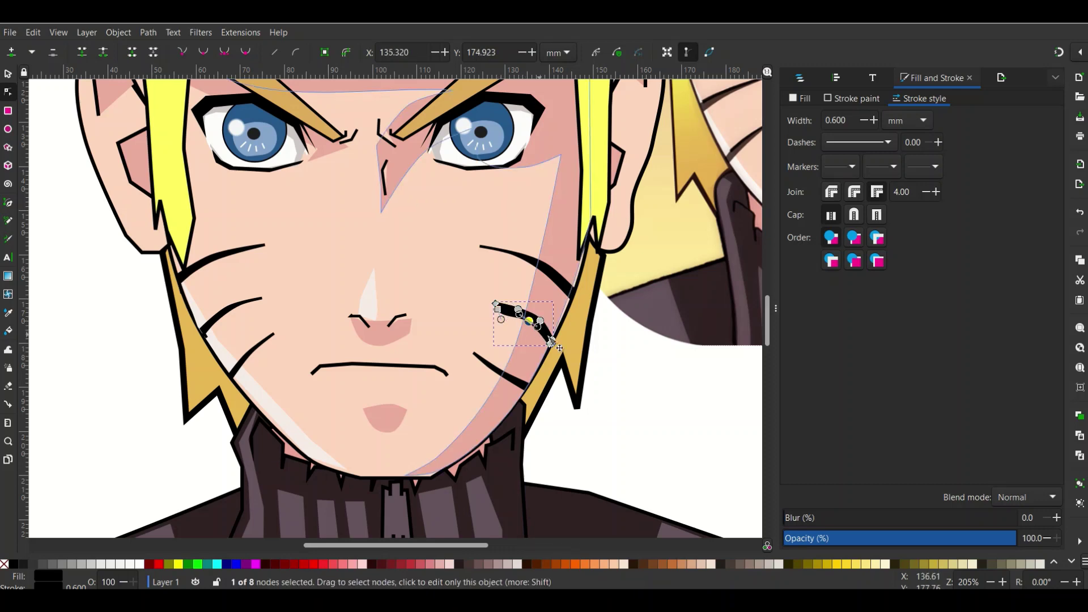
pyautogui.scroll(2, 551, 343)
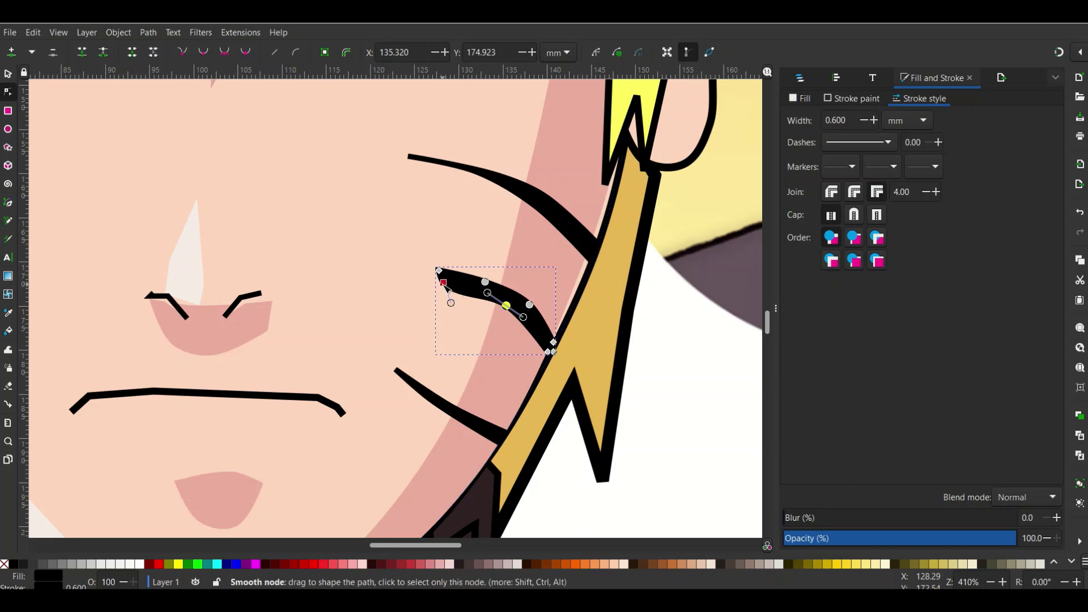
pyautogui.moveTo(444, 282)
pyautogui.mouseDown()
pyautogui.moveTo(467, 279)
pyautogui.moveTo(519, 304)
pyautogui.mouseUp()
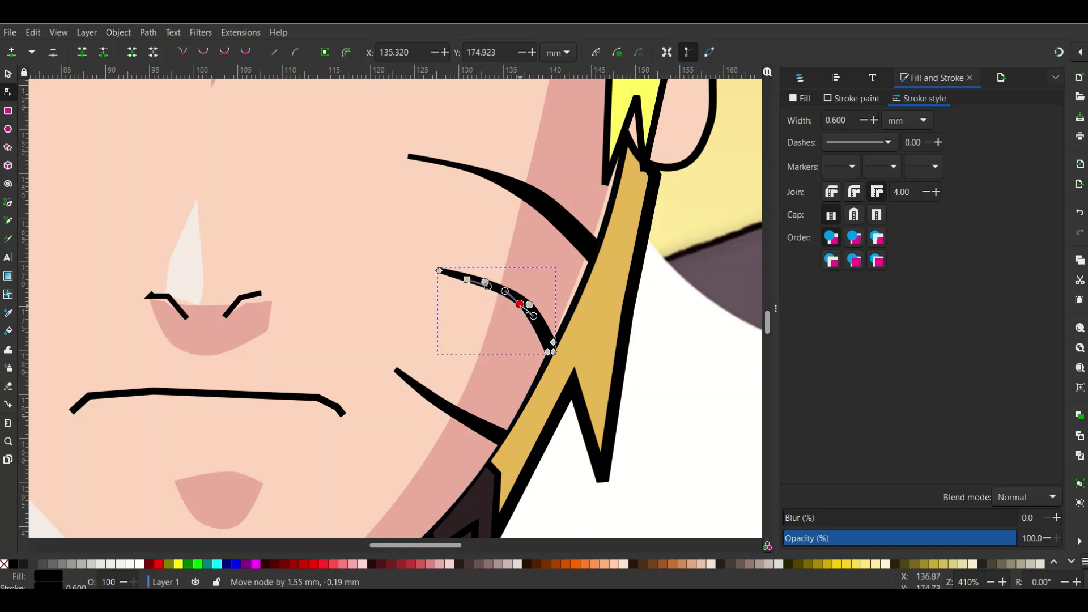
pyautogui.click(548, 353)
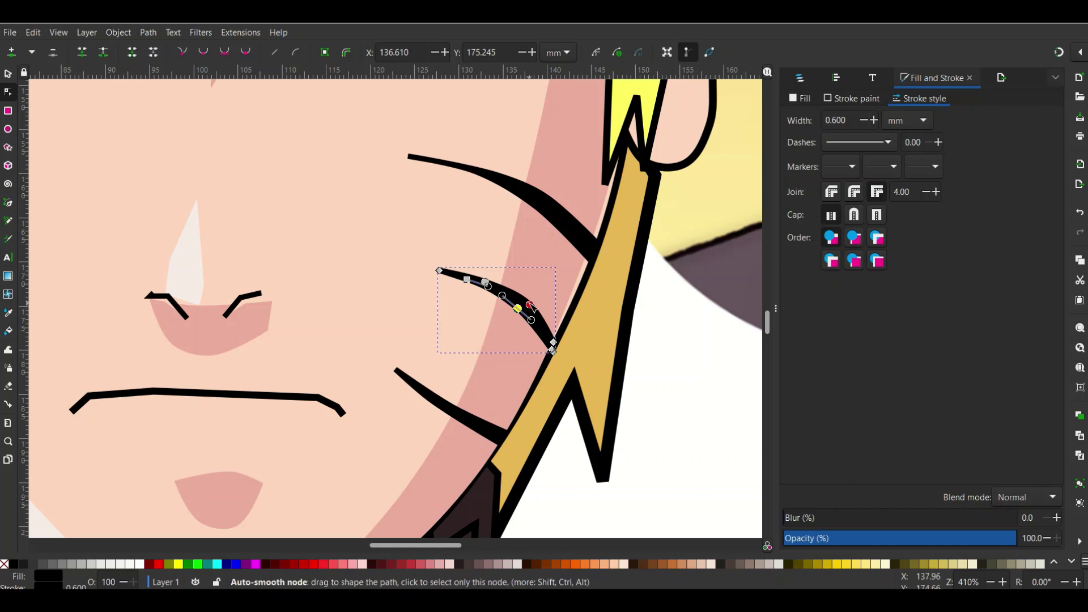
pyautogui.moveTo(529, 304); pyautogui.dragTo(523, 308)
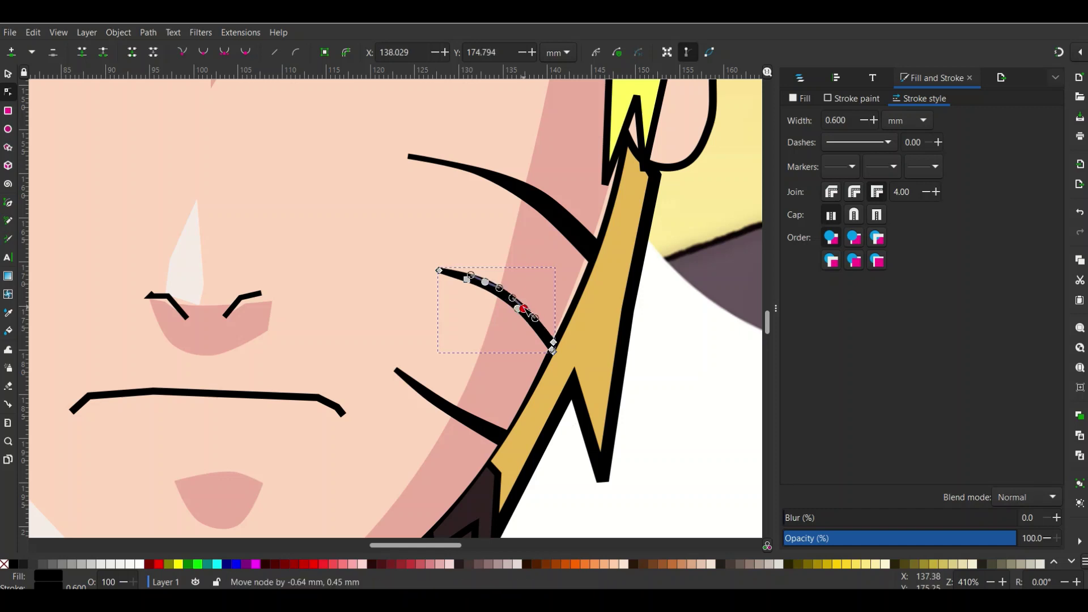
# Step: Adjust the whisker's left end, add a node on its last segment, and shift it down-left
pyautogui.click(485, 282)
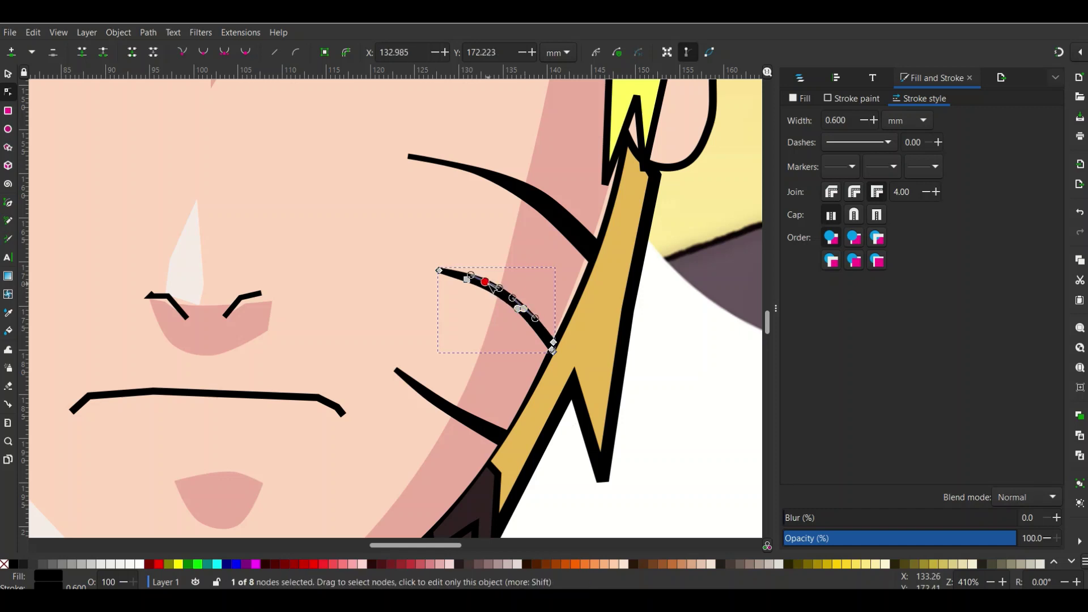
pyautogui.click(440, 272)
pyautogui.moveTo(441, 272); pyautogui.dragTo(470, 277)
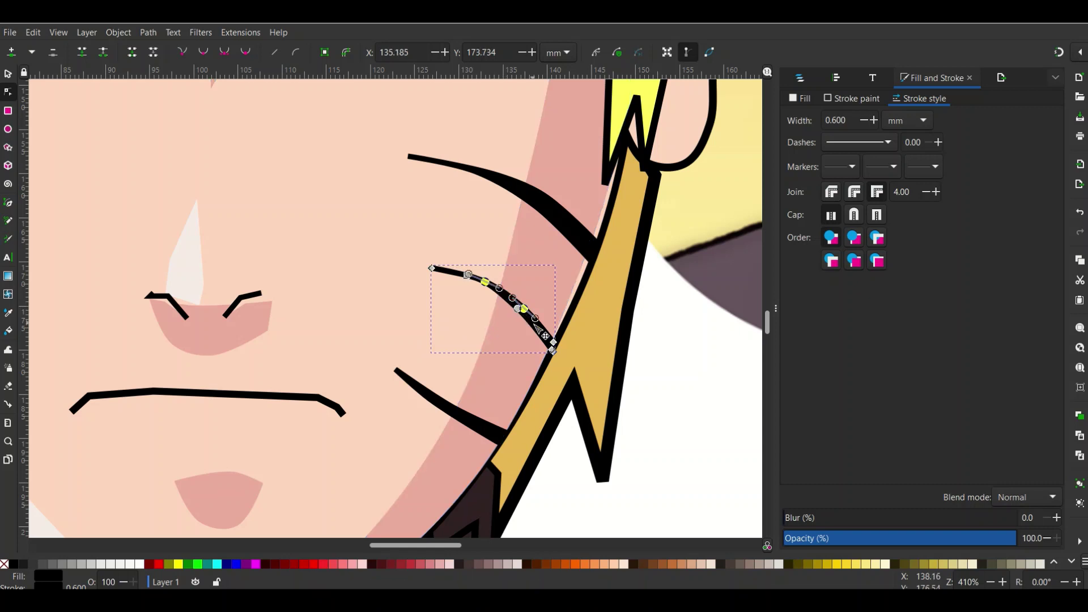
pyautogui.click(543, 333)
pyautogui.doubleClick(541, 334)
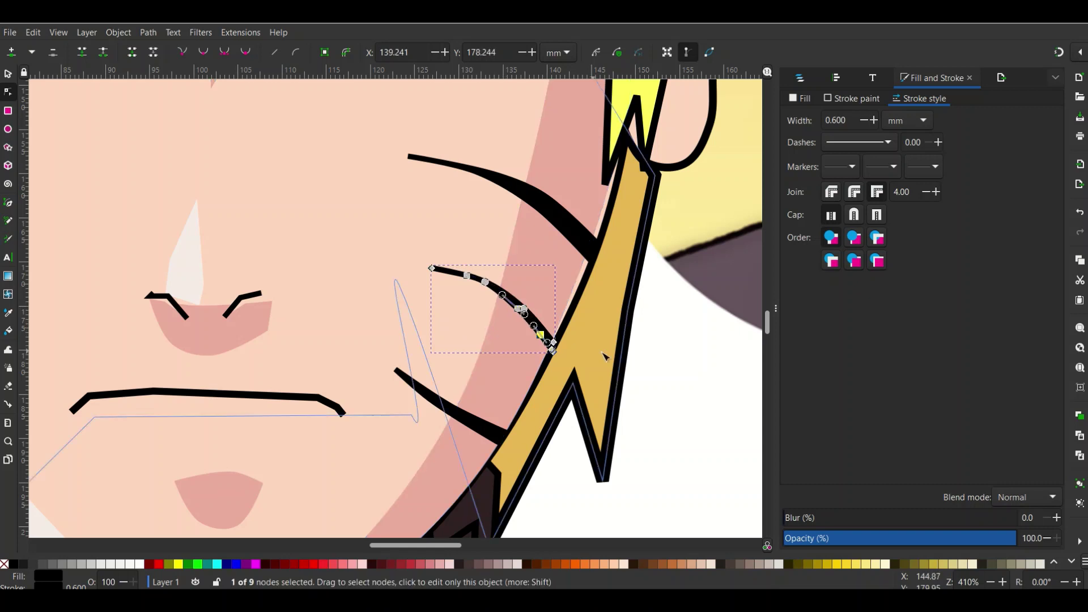
pyautogui.click(8, 78)
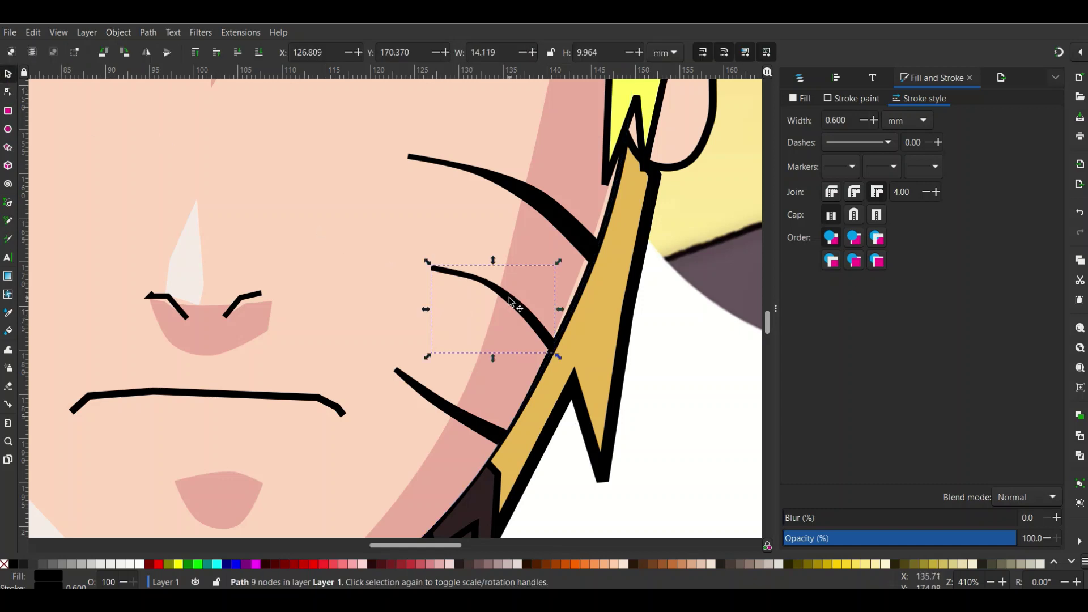
pyautogui.moveTo(509, 300); pyautogui.dragTo(506, 308)
pyautogui.keyDown('ctrl'); pyautogui.scroll(-4, 506, 307); pyautogui.keyUp('ctrl')
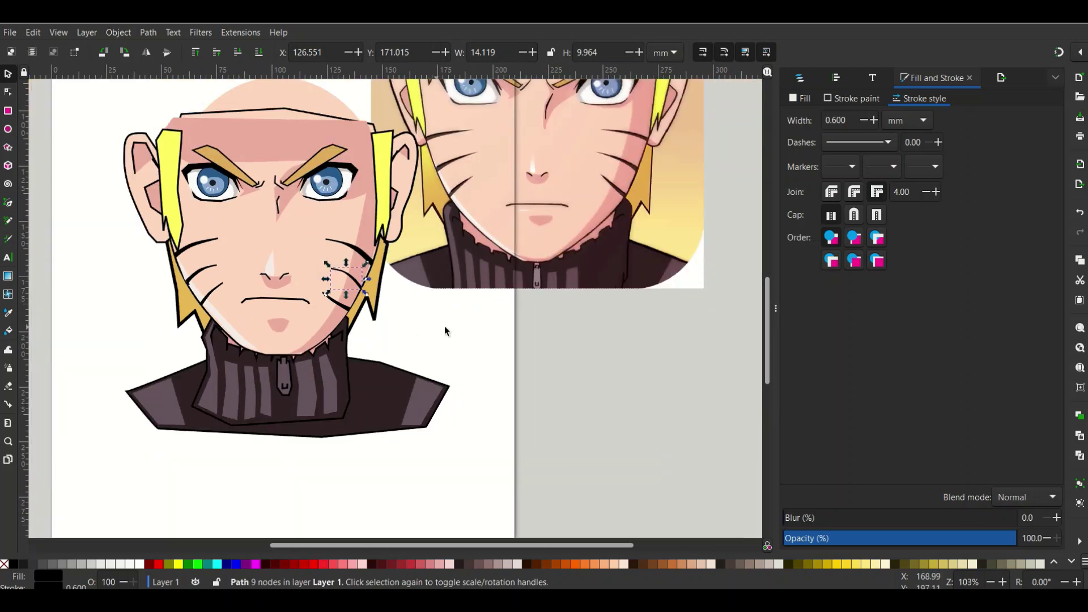
# Step: Refine the right-cheek whisker's curve by adjusting three of its nodes
pyautogui.click(444, 321)
pyautogui.scroll(4, 442, 286)
pyautogui.keyDown('ctrl'); pyautogui.scroll(2, 362, 390); pyautogui.keyUp('ctrl')
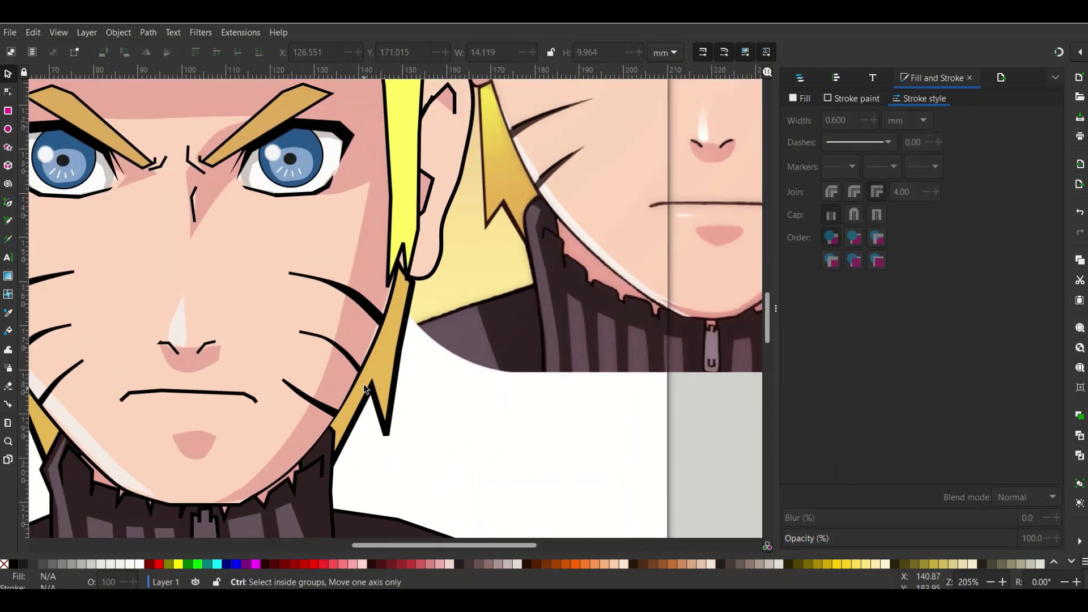
pyautogui.keyDown('ctrl'); pyautogui.scroll(2, 363, 391); pyautogui.keyUp('ctrl')
pyautogui.click(317, 316)
pyautogui.doubleClick(318, 316)
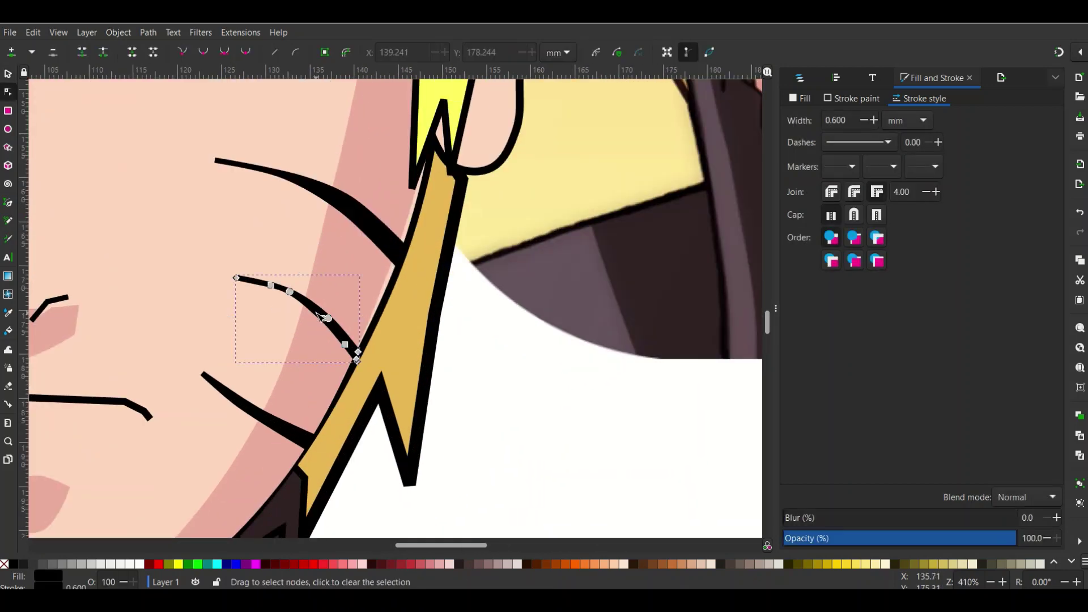
pyautogui.moveTo(290, 292); pyautogui.dragTo(291, 296)
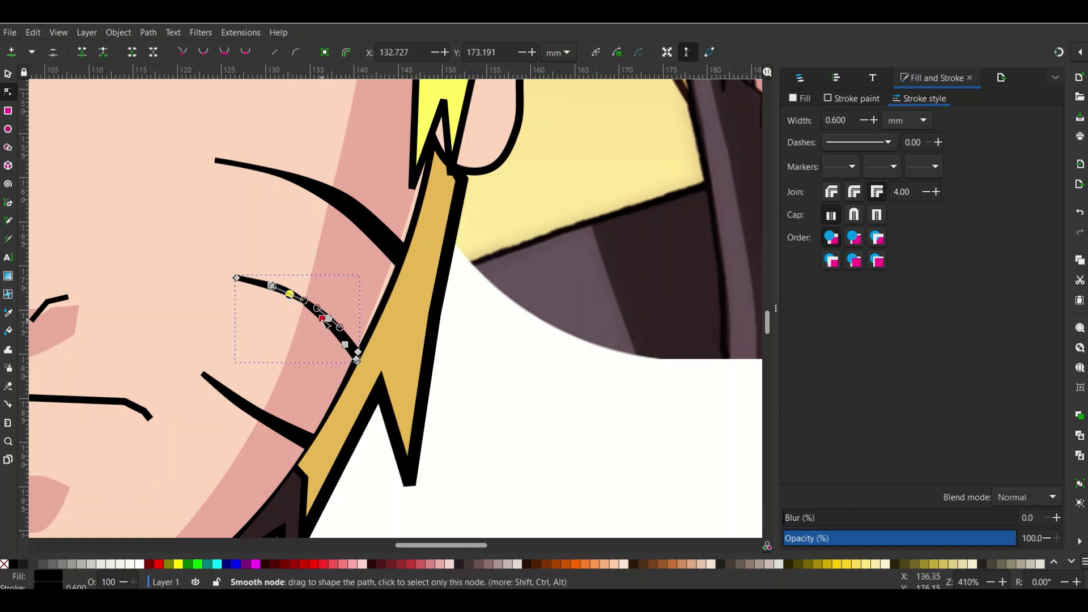
pyautogui.moveTo(322, 318); pyautogui.dragTo(320, 321)
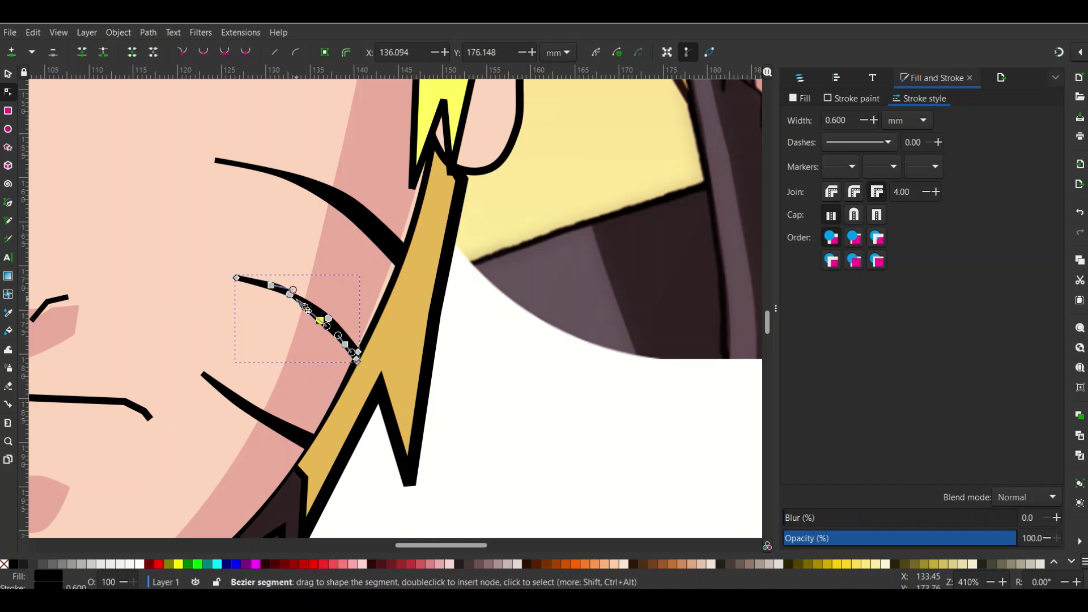
pyautogui.moveTo(292, 298)
pyautogui.mouseDown()
pyautogui.moveTo(290, 287)
pyautogui.moveTo(275, 292)
pyautogui.moveTo(288, 292)
pyautogui.mouseUp()
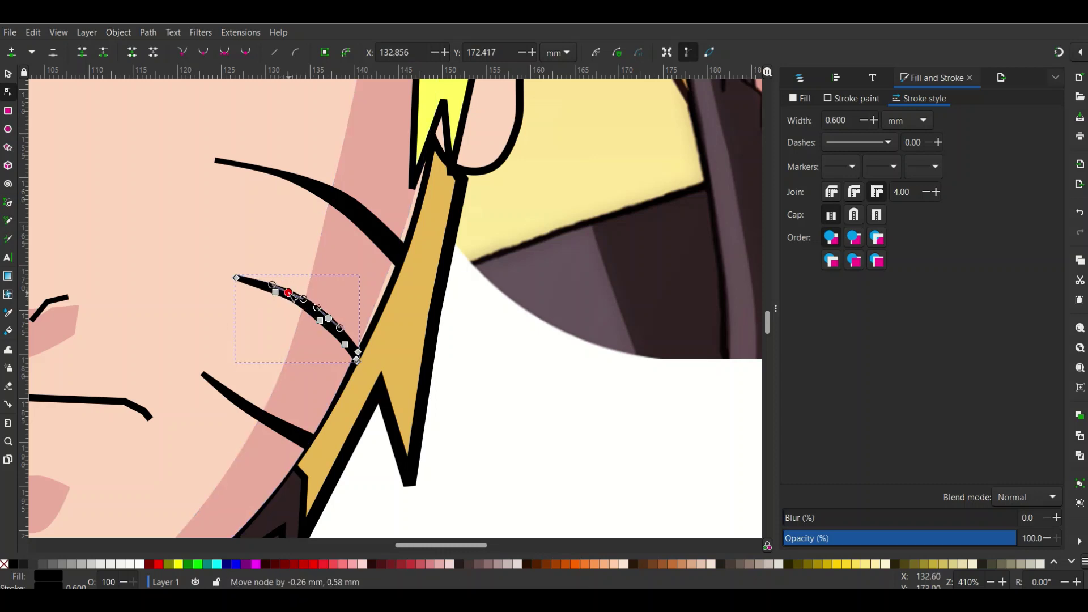
pyautogui.press('Escape')
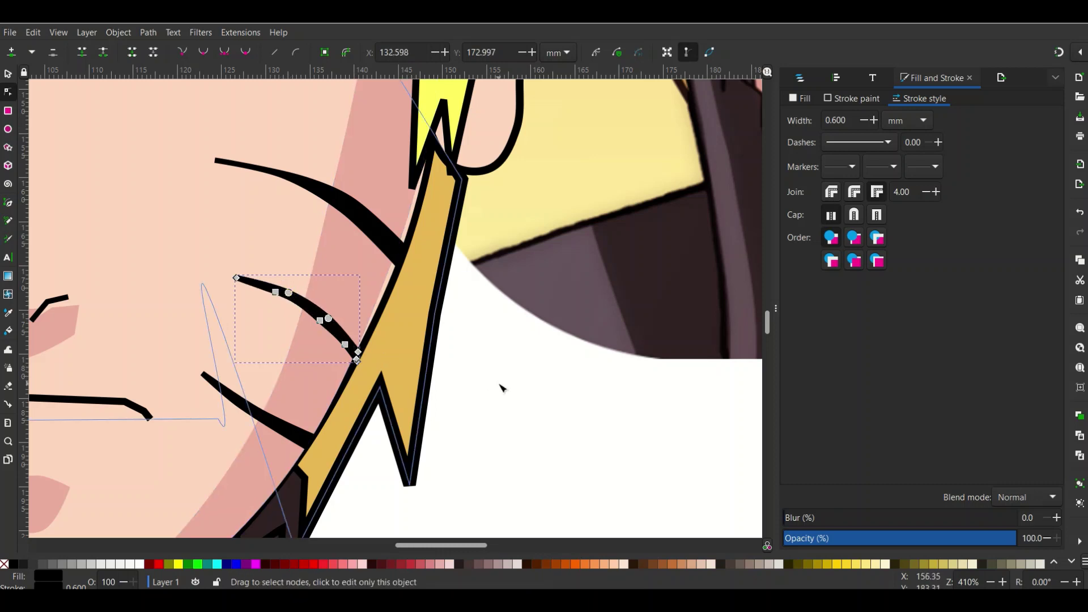
pyautogui.press('Escape')
# Step: Stretch the upper whisker's end node further right toward the hair
pyautogui.scroll(-2, 252, 258)
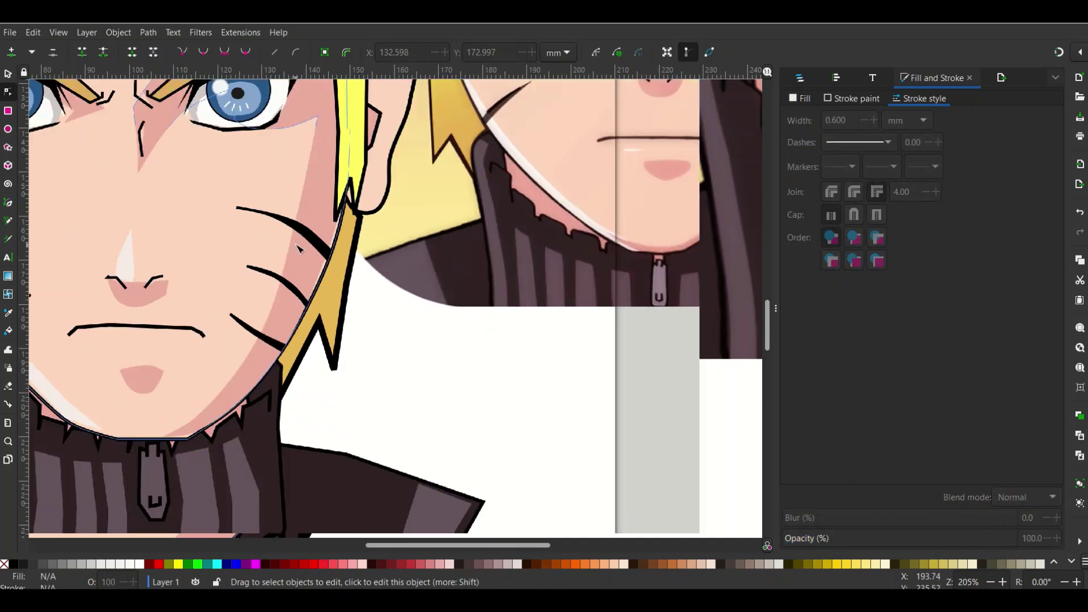
pyautogui.scroll(-2, 313, 245)
pyautogui.scroll(2, 279, 244)
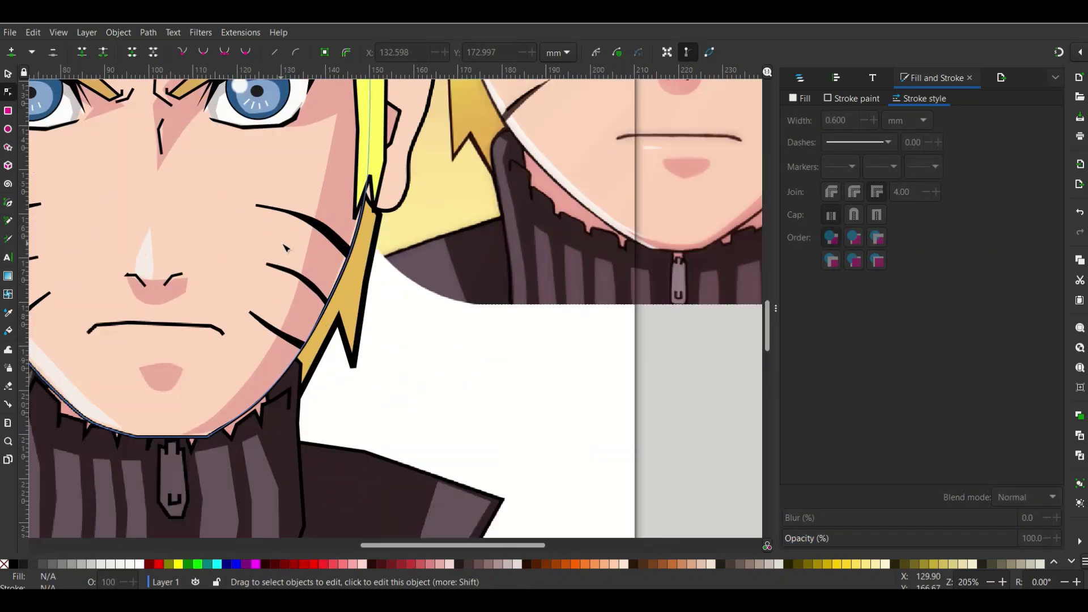
pyautogui.click(283, 213)
pyautogui.moveTo(256, 205); pyautogui.dragTo(267, 205)
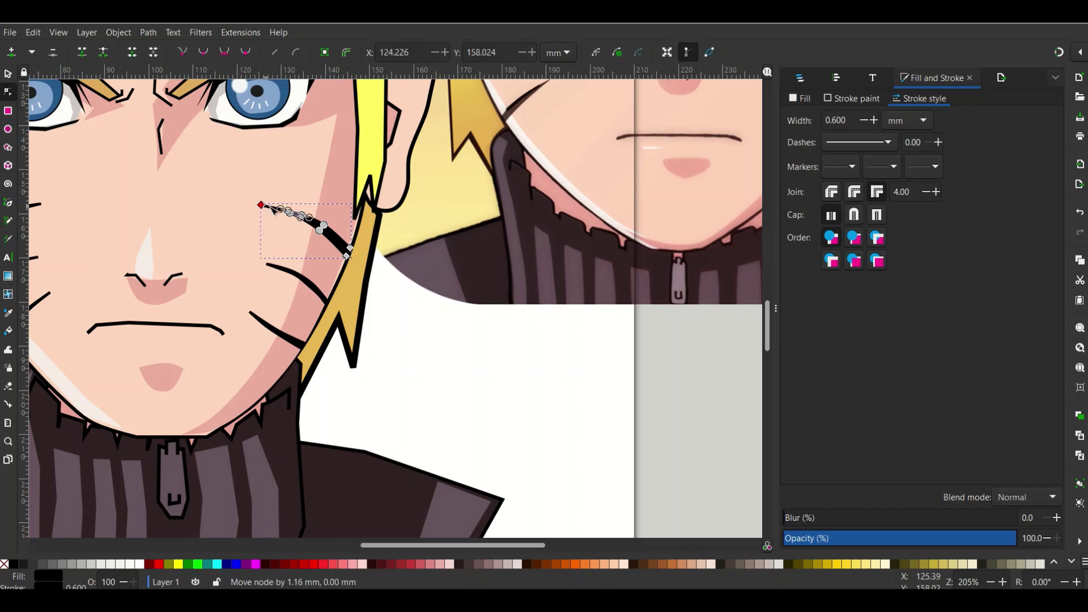
pyautogui.scroll(-1, 334, 258)
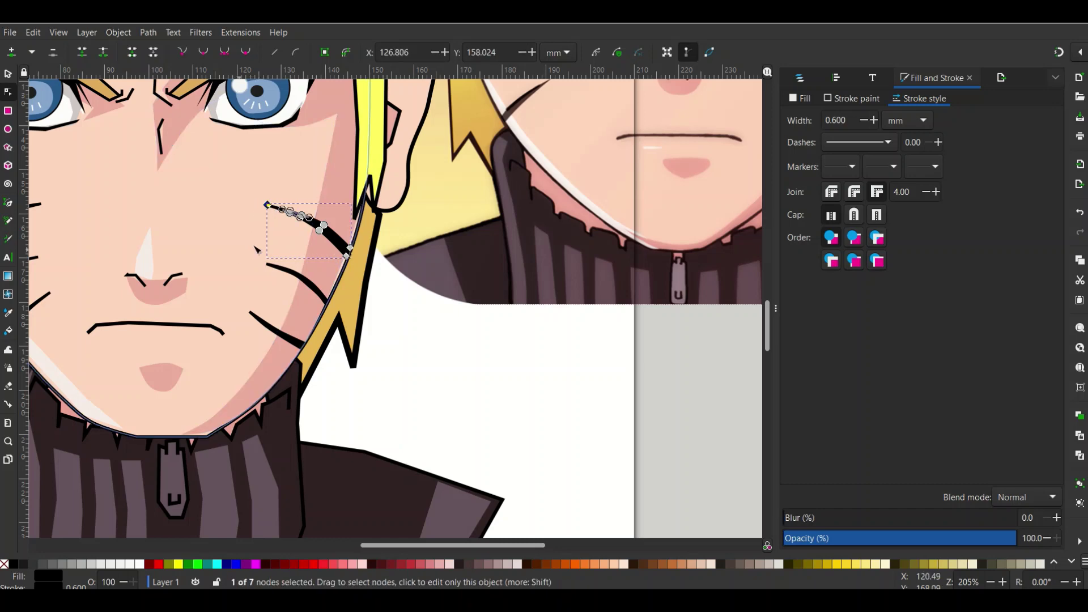
pyautogui.scroll(-2, 283, 245)
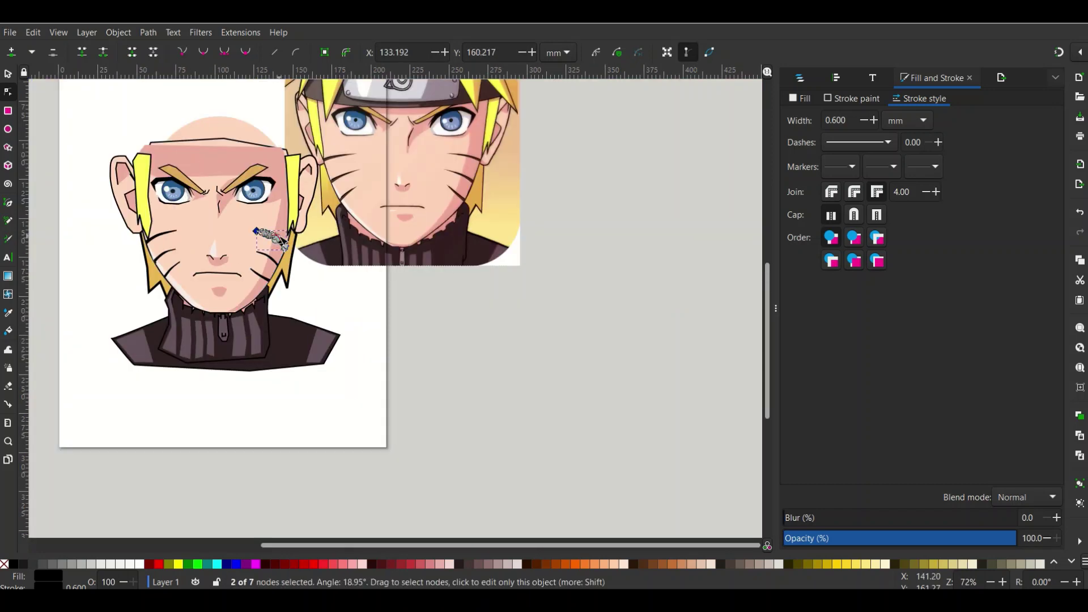
pyautogui.scroll(1, 256, 233)
pyautogui.scroll(1, 242, 222)
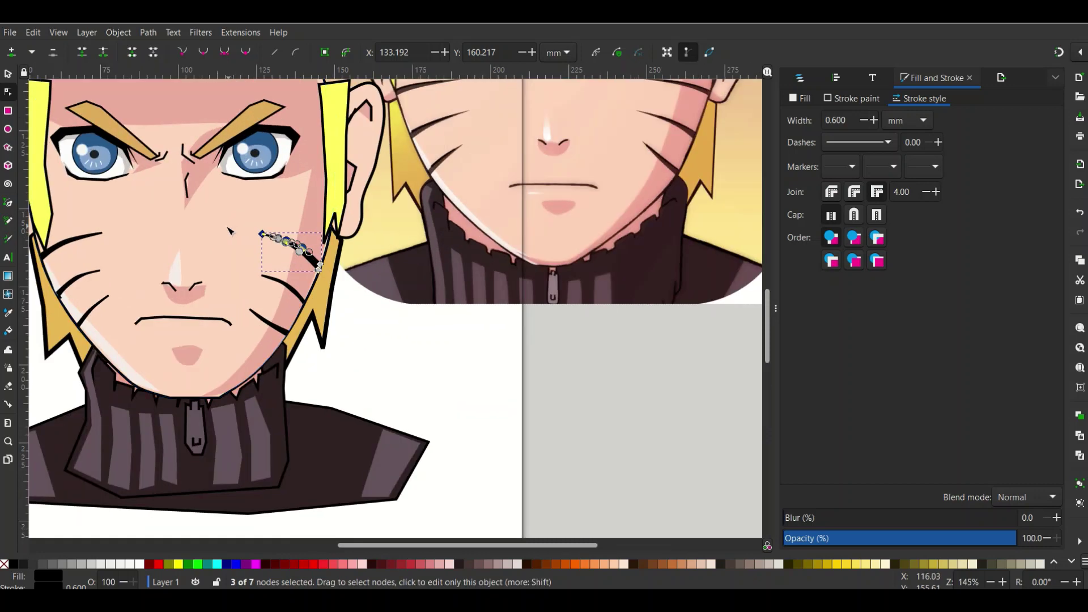
pyautogui.press('Escape')
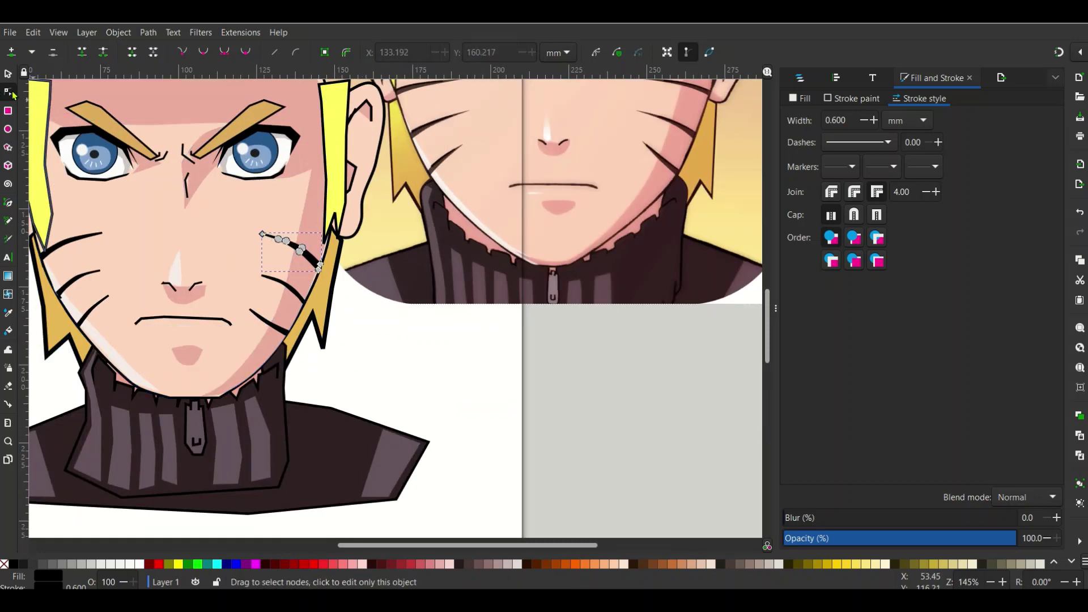
pyautogui.click(8, 74)
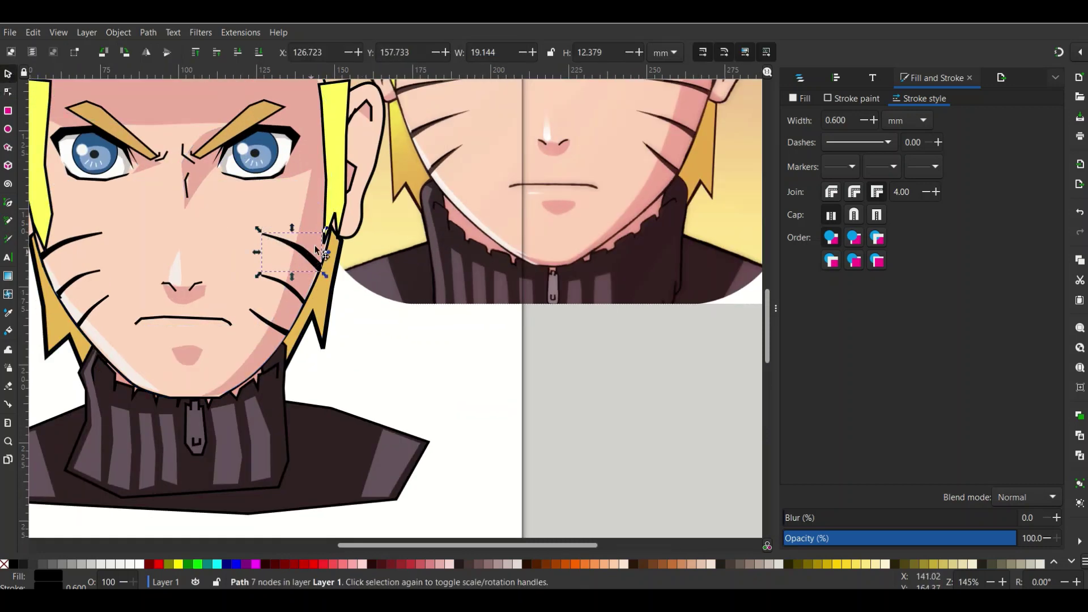
# Step: Move the upper right-cheek whisker higher and rotate it slightly flatter
pyautogui.moveTo(305, 248); pyautogui.dragTo(301, 238)
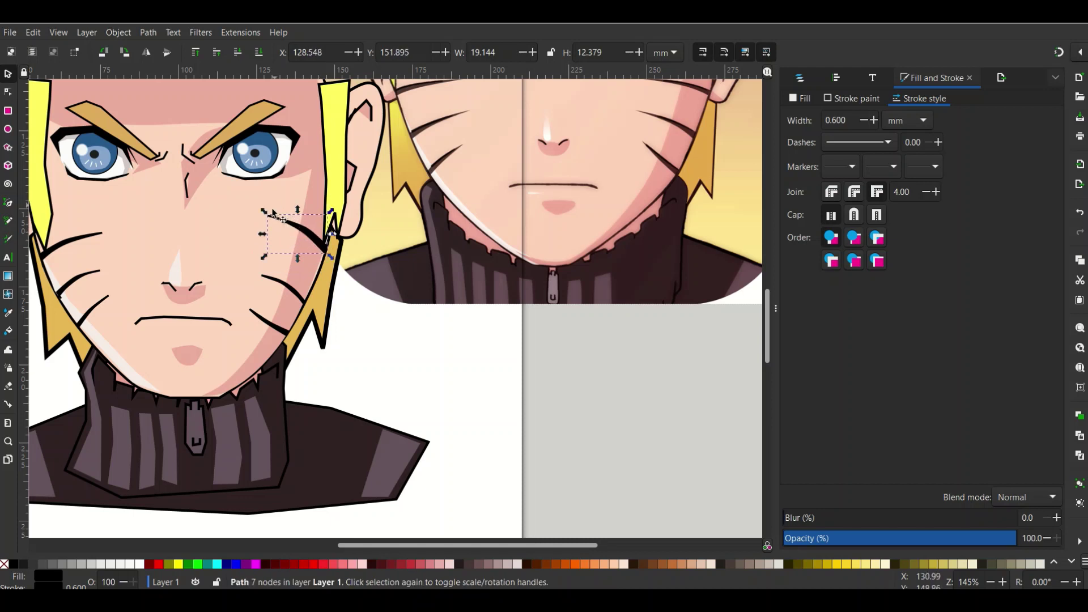
pyautogui.click(301, 234)
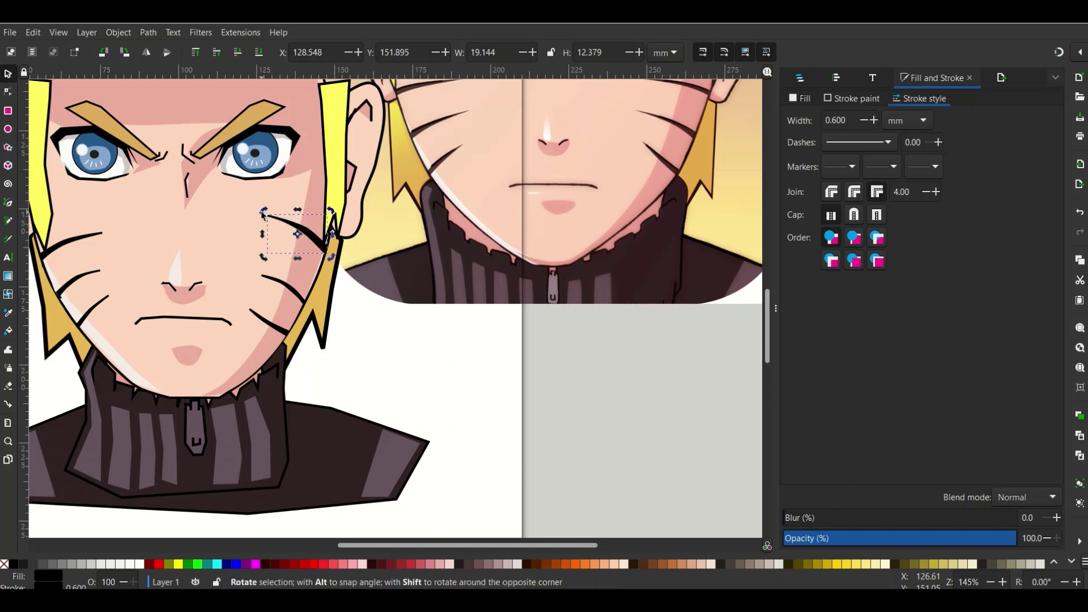
pyautogui.moveTo(263, 213); pyautogui.dragTo(305, 243)
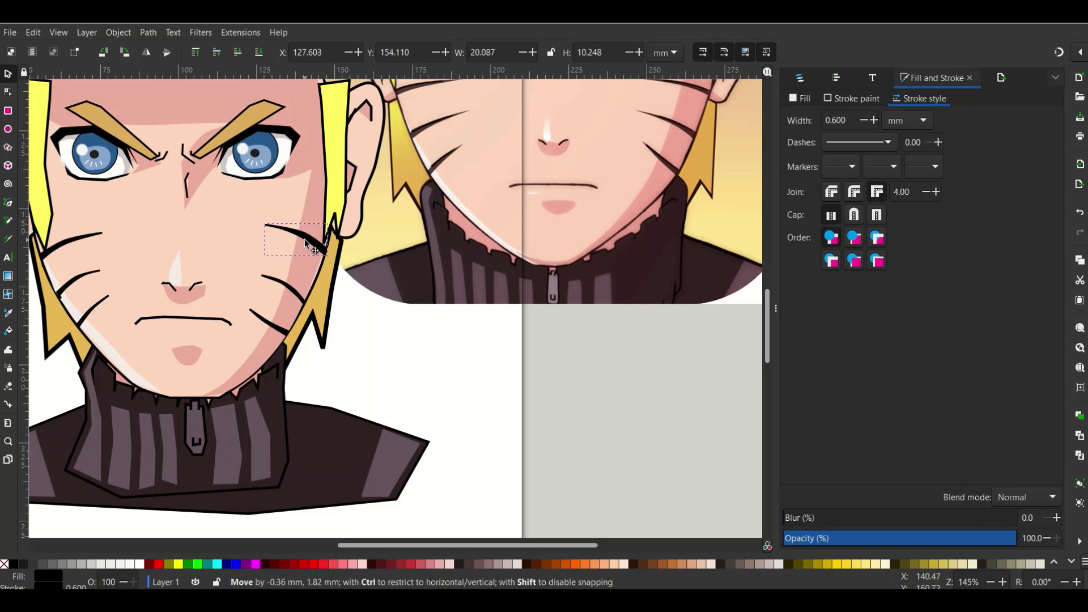
# Step: Shift the lower right-cheek whiskers up and to the right
pyautogui.doubleClick(302, 299)
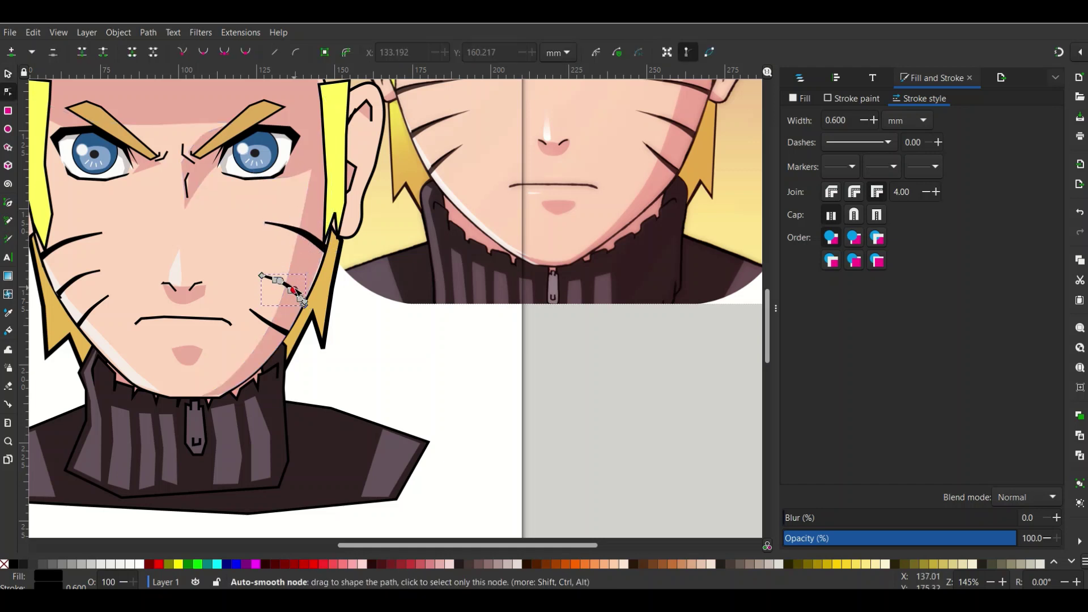
pyautogui.click(10, 74)
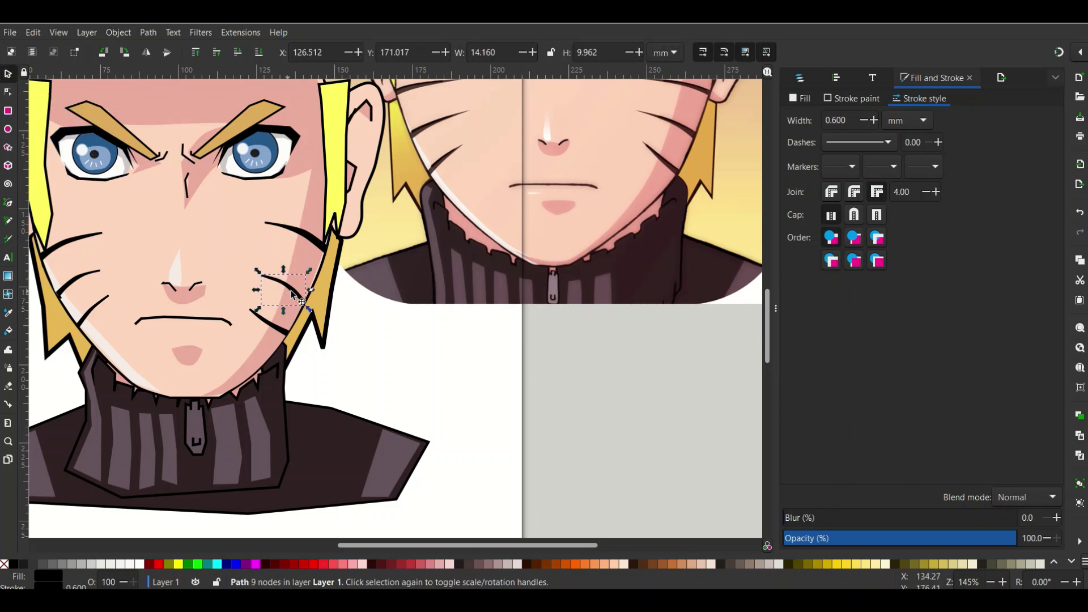
pyautogui.moveTo(293, 294); pyautogui.dragTo(298, 283)
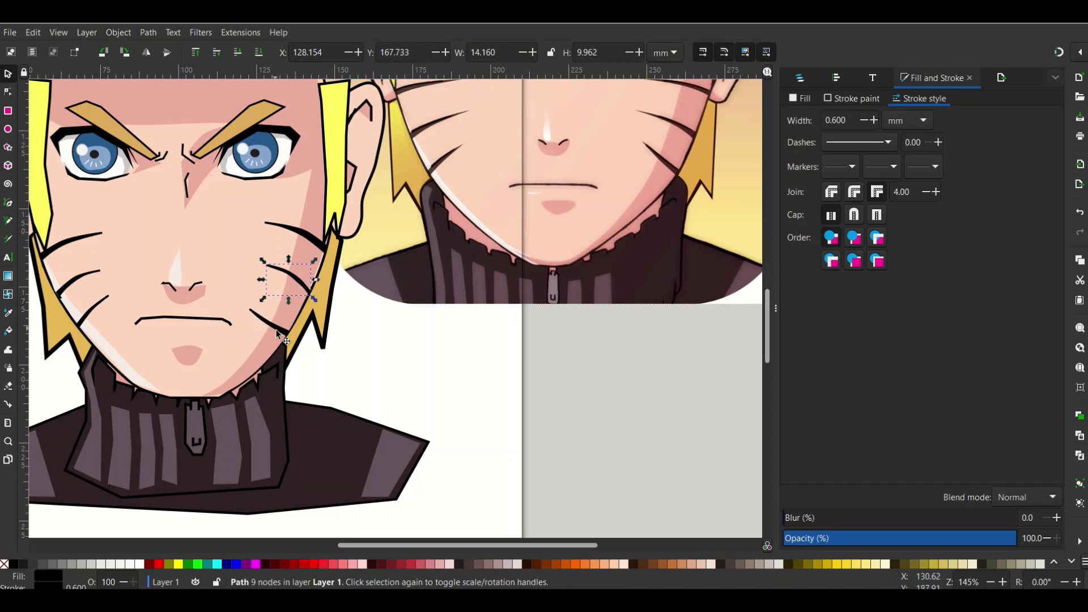
pyautogui.moveTo(280, 334); pyautogui.dragTo(290, 318)
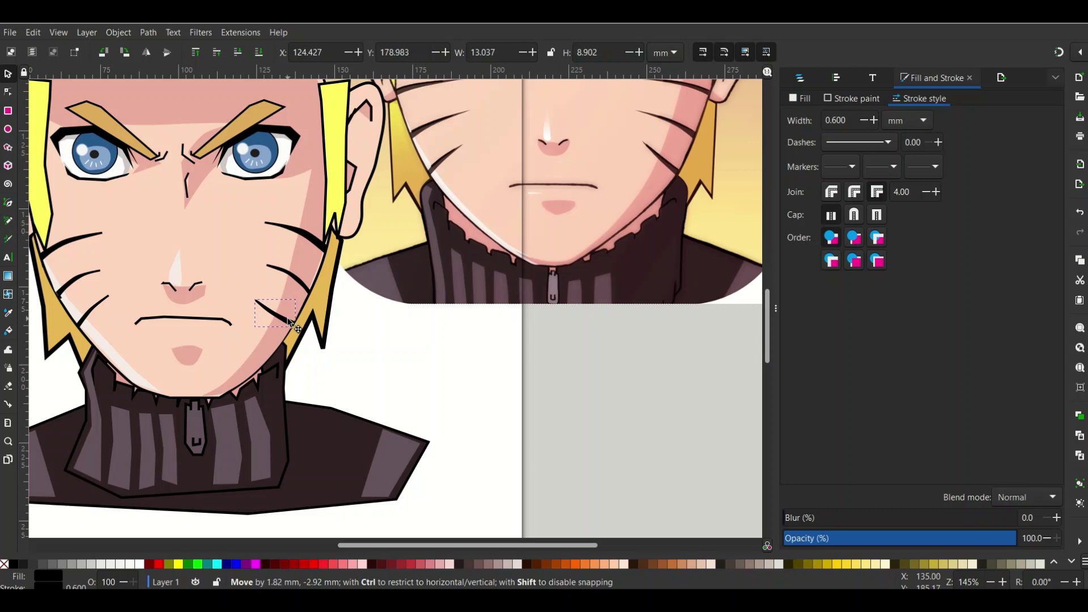
pyautogui.moveTo(291, 319); pyautogui.dragTo(288, 322)
pyautogui.scroll(-1, 301, 238)
pyautogui.scroll(-1, 301, 238)
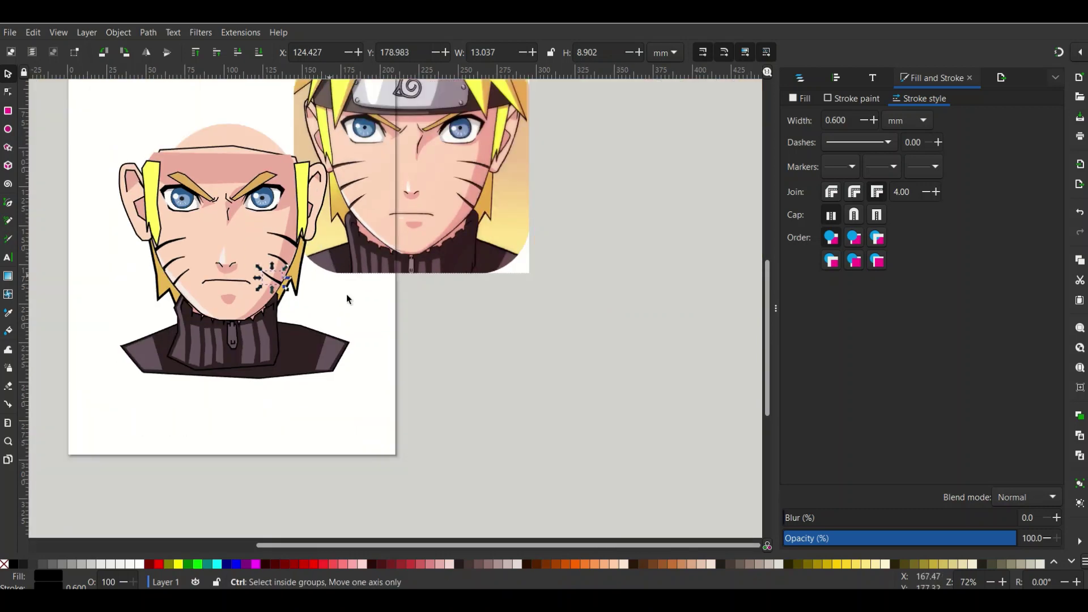
# Step: Move the Naruto reference image right and down beside the page, clear of the drawing
pyautogui.click(369, 308)
pyautogui.scroll(4, 379, 277)
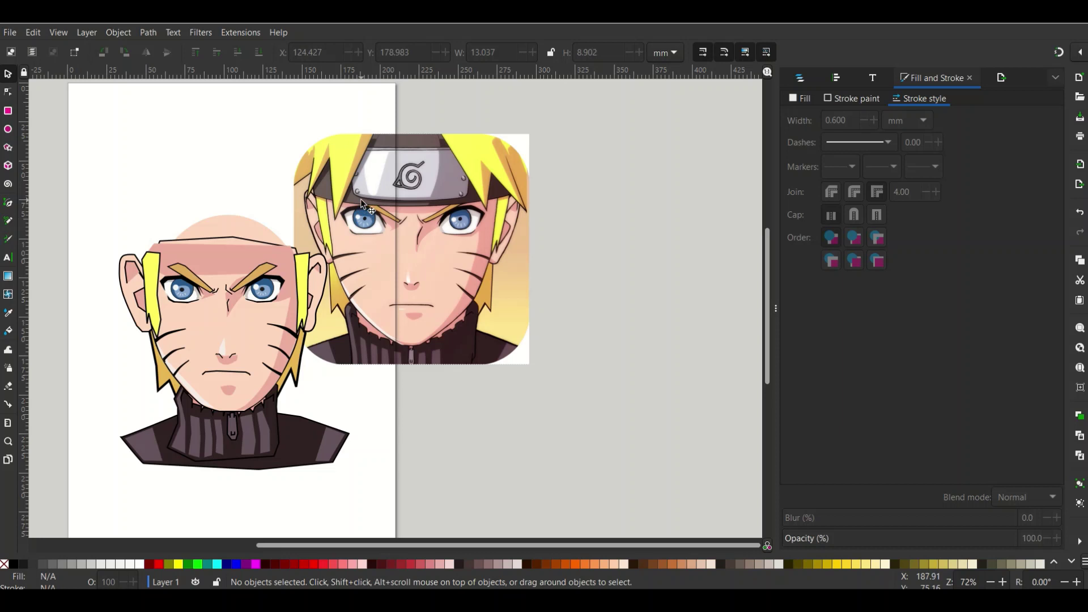
pyautogui.moveTo(361, 203); pyautogui.dragTo(457, 247)
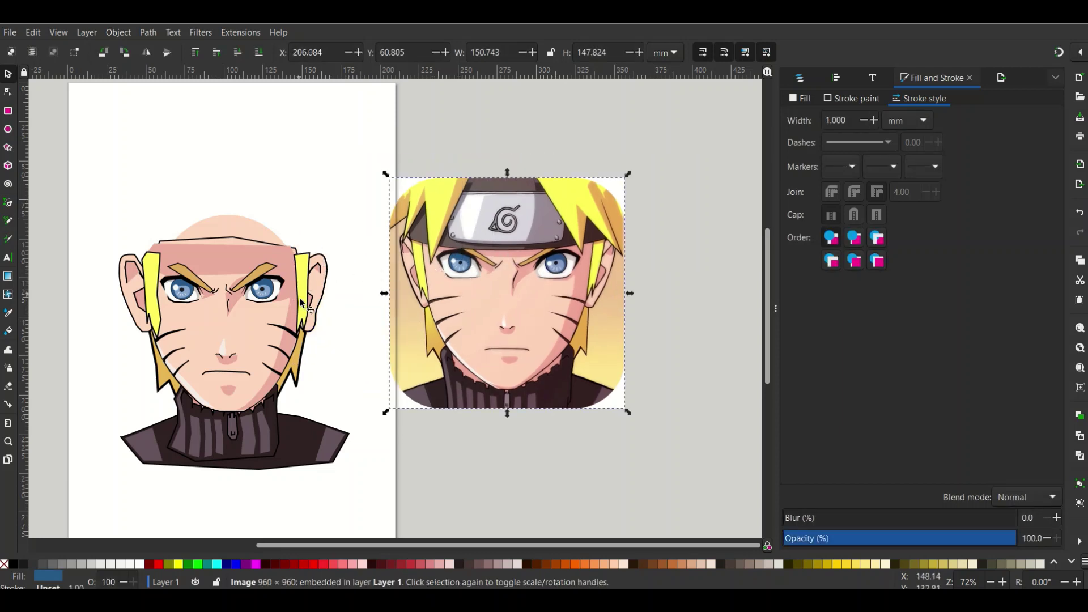
pyautogui.click(9, 314)
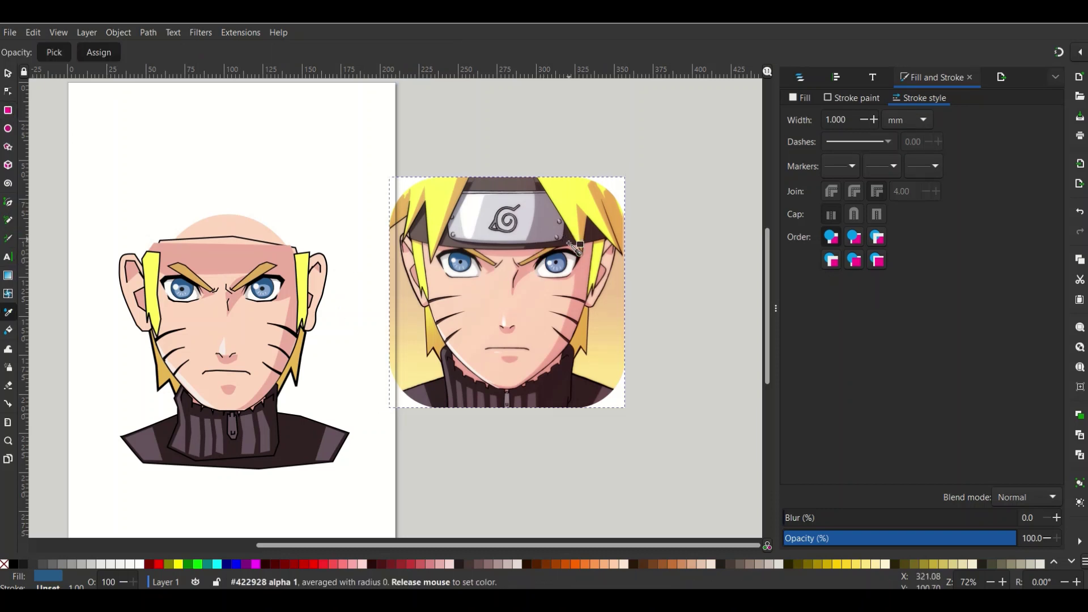
pyautogui.click(9, 203)
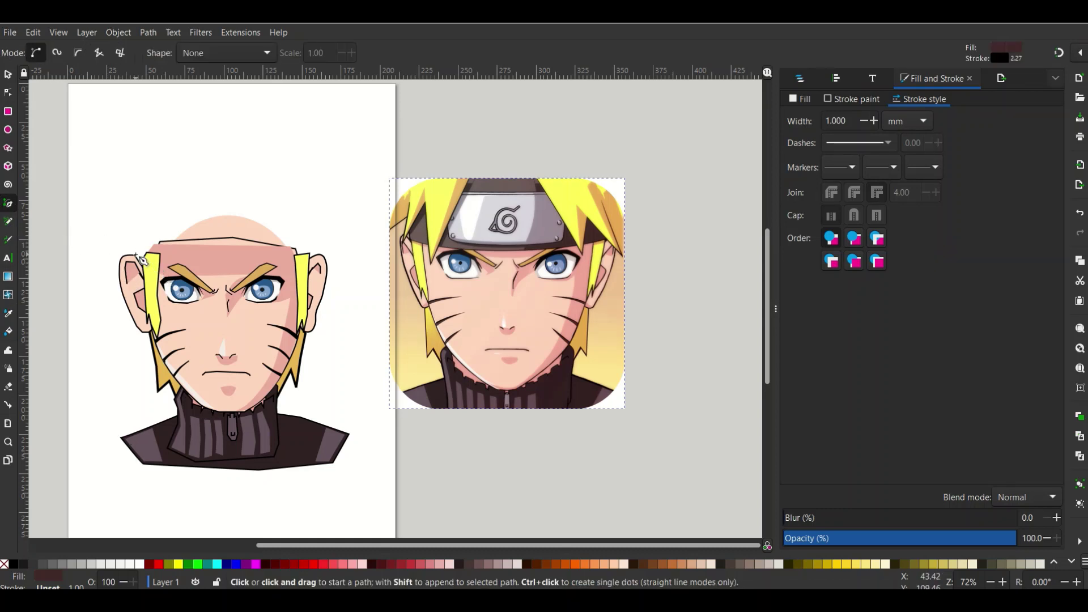
# Step: Outline a closed dark-brown headband from the left temple along the brow, over the head, and back
pyautogui.click(138, 257)
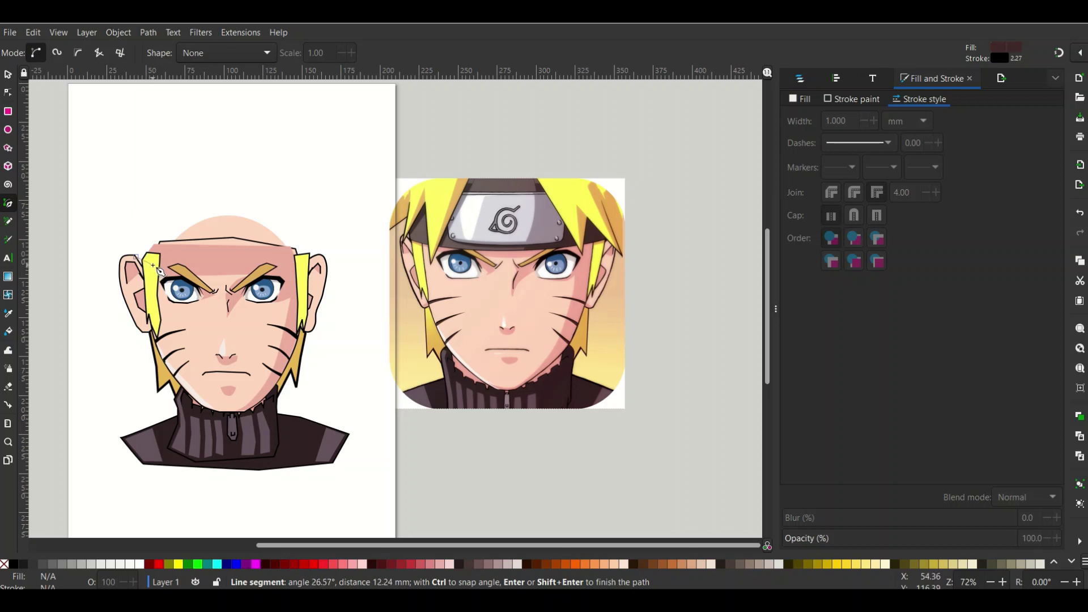
pyautogui.click(154, 266)
pyautogui.click(175, 274)
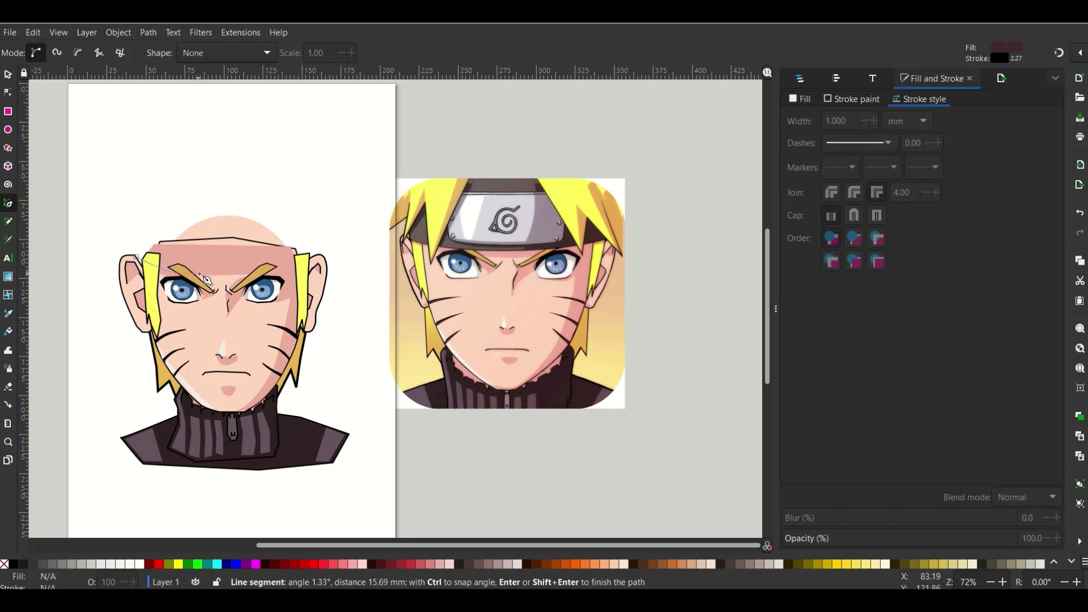
pyautogui.click(209, 273)
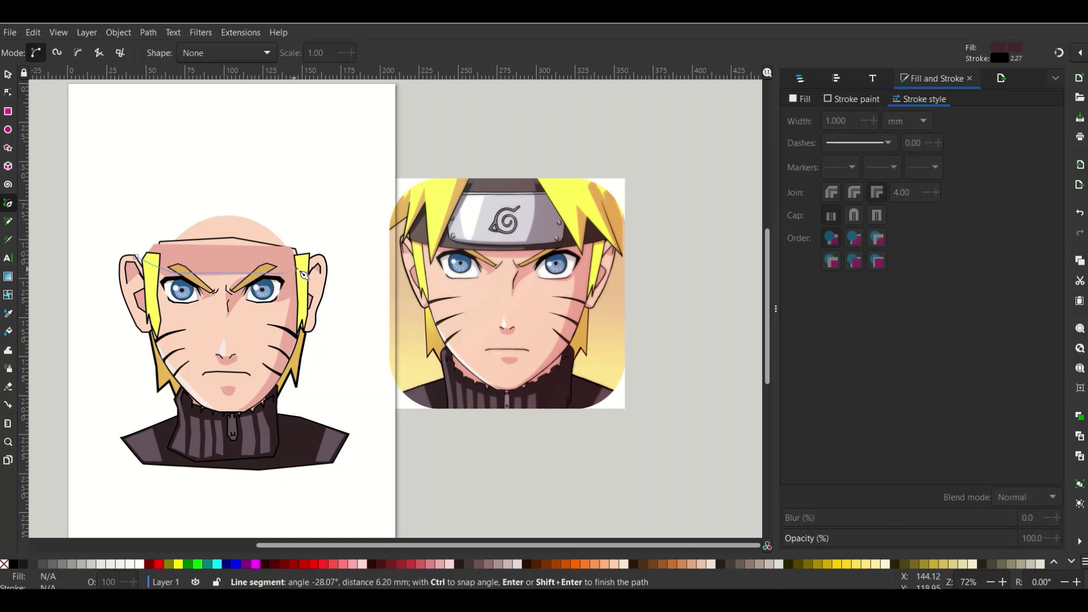
pyautogui.click(305, 267)
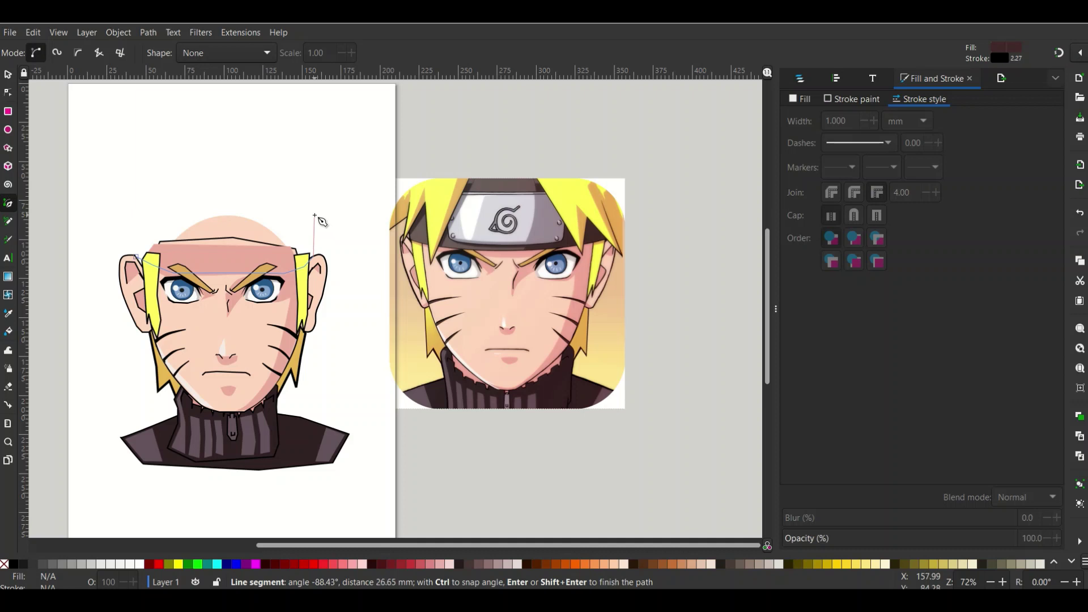
pyautogui.click(313, 214)
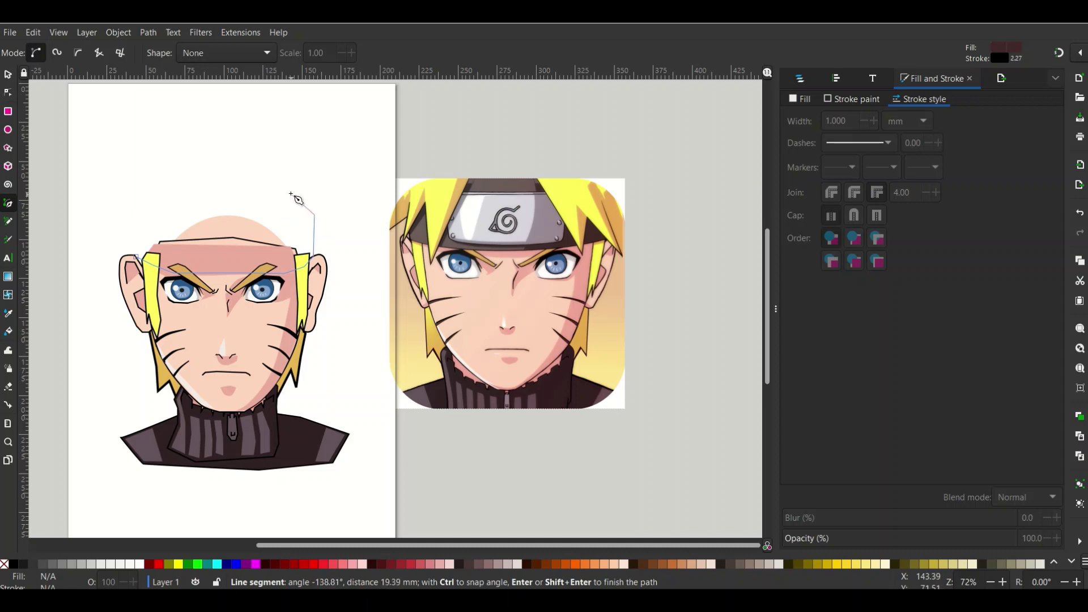
pyautogui.click(289, 191)
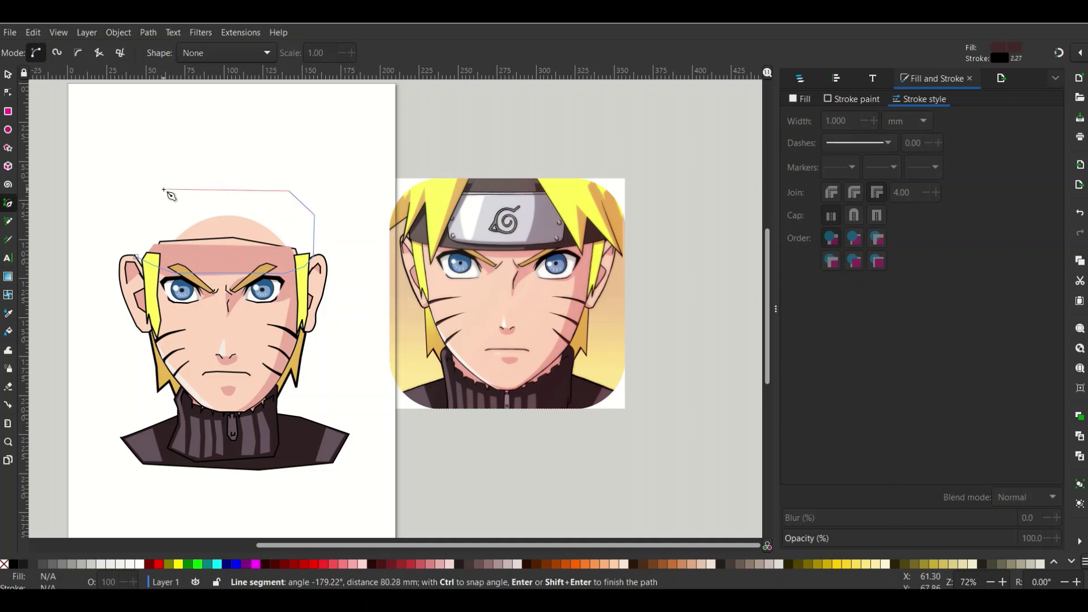
pyautogui.click(164, 190)
pyautogui.click(130, 210)
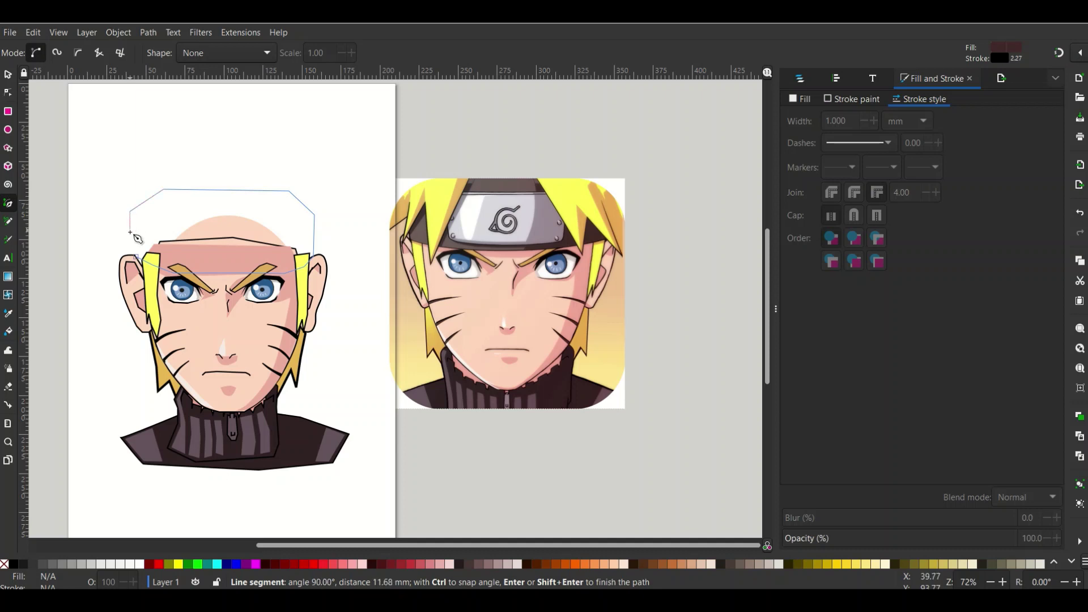
pyautogui.click(131, 248)
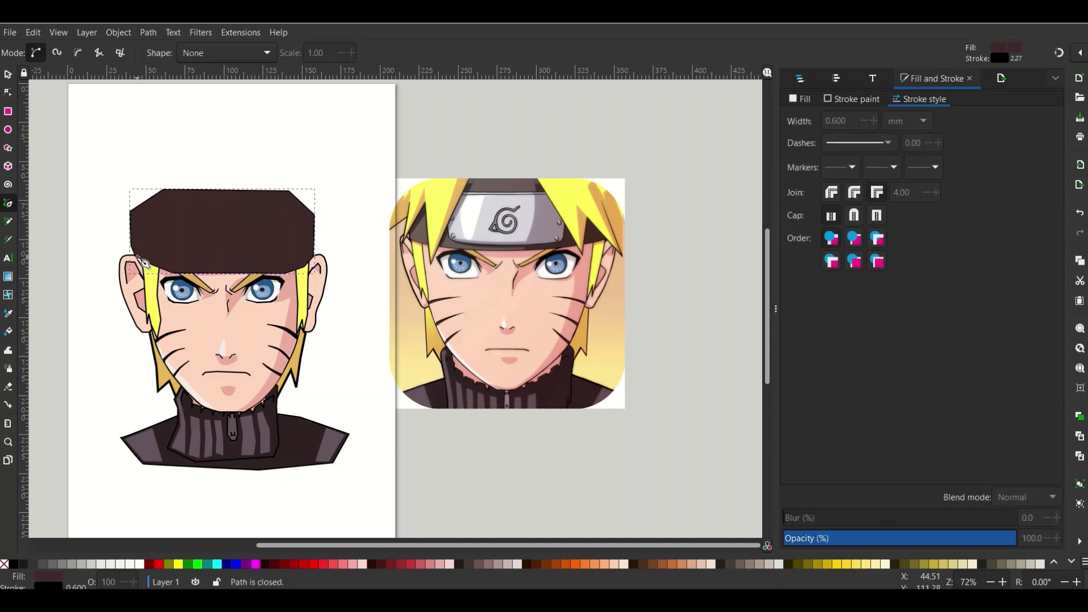
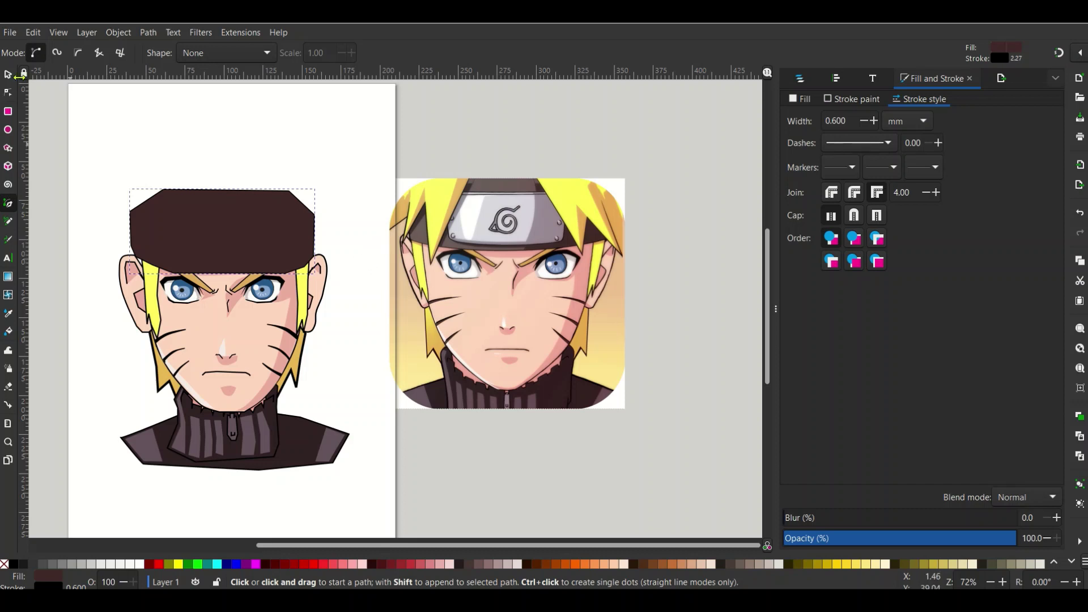
# Step: Round the top of the dark forehead shape by making its top nodes smooth
pyautogui.click(10, 74)
pyautogui.click(196, 135)
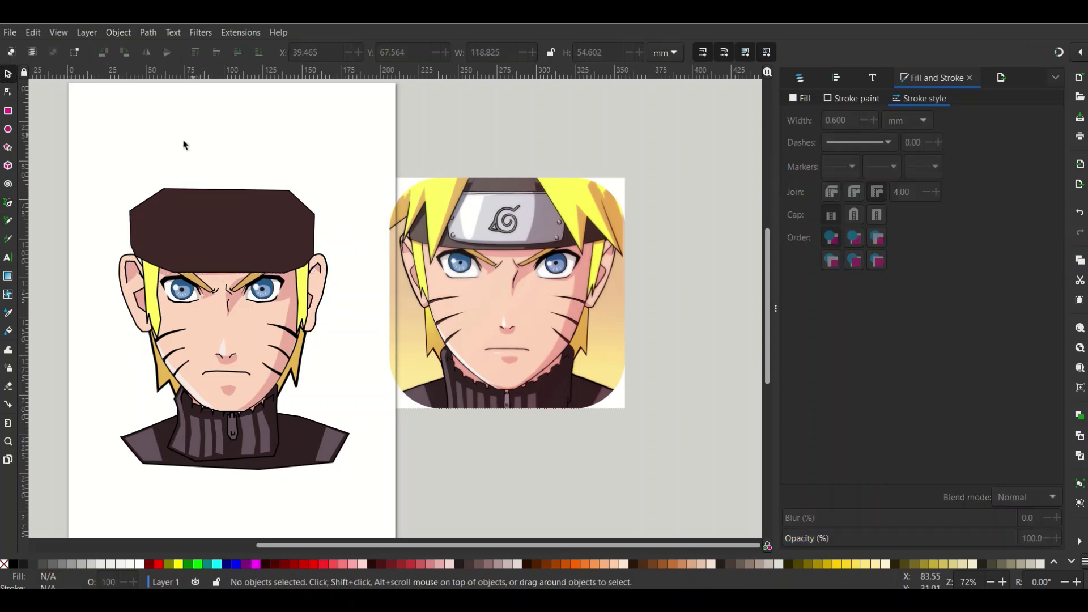
pyautogui.click(236, 249)
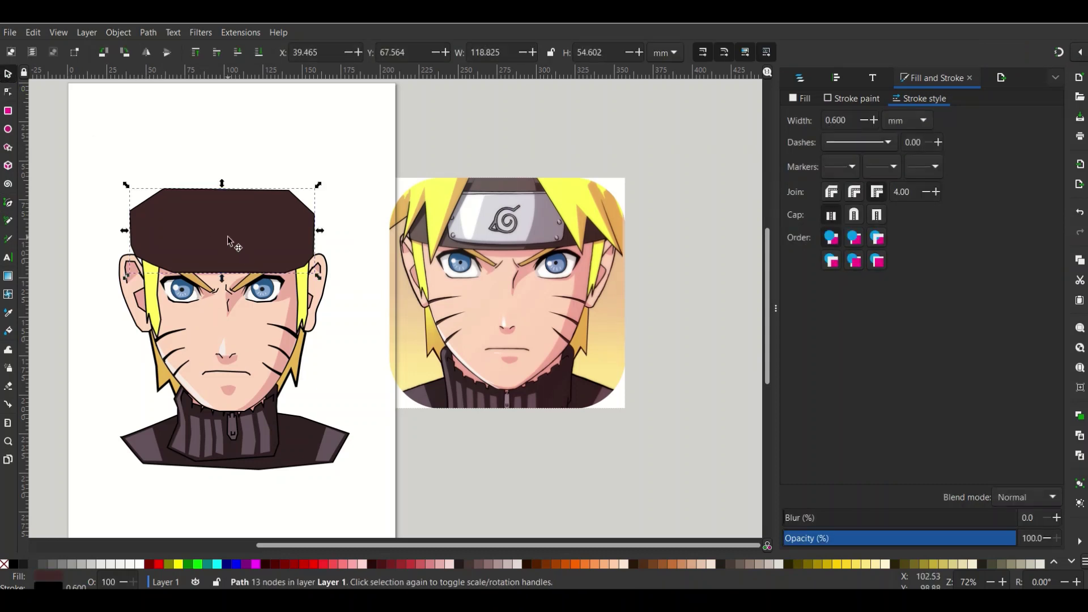
pyautogui.click(232, 229)
pyautogui.doubleClick(258, 221)
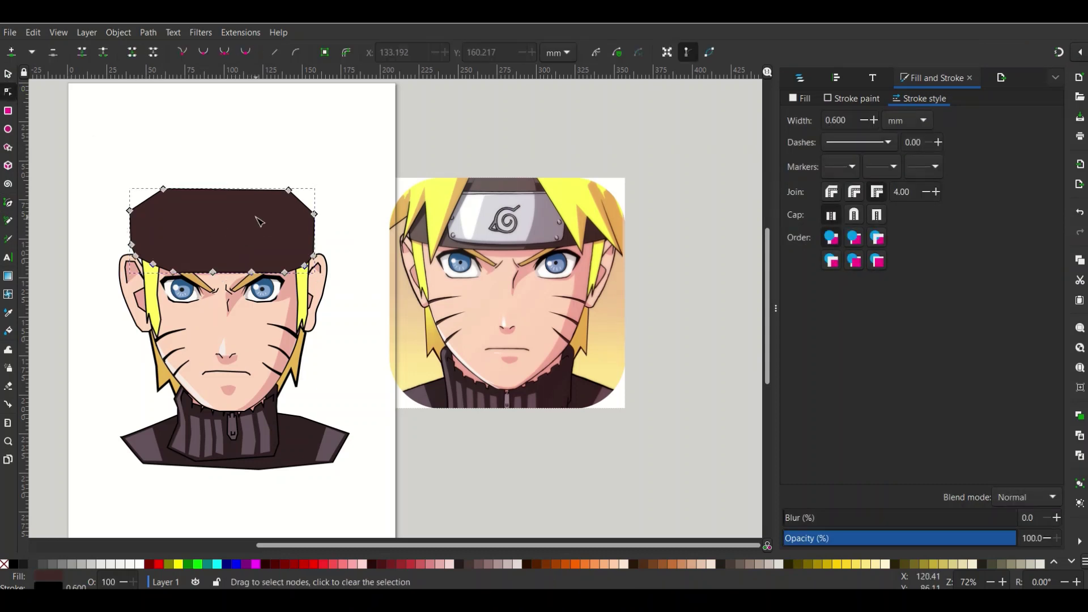
pyautogui.moveTo(146, 157)
pyautogui.mouseDown()
pyautogui.moveTo(264, 315)
pyautogui.moveTo(310, 334)
pyautogui.mouseUp()
pyautogui.click(245, 53)
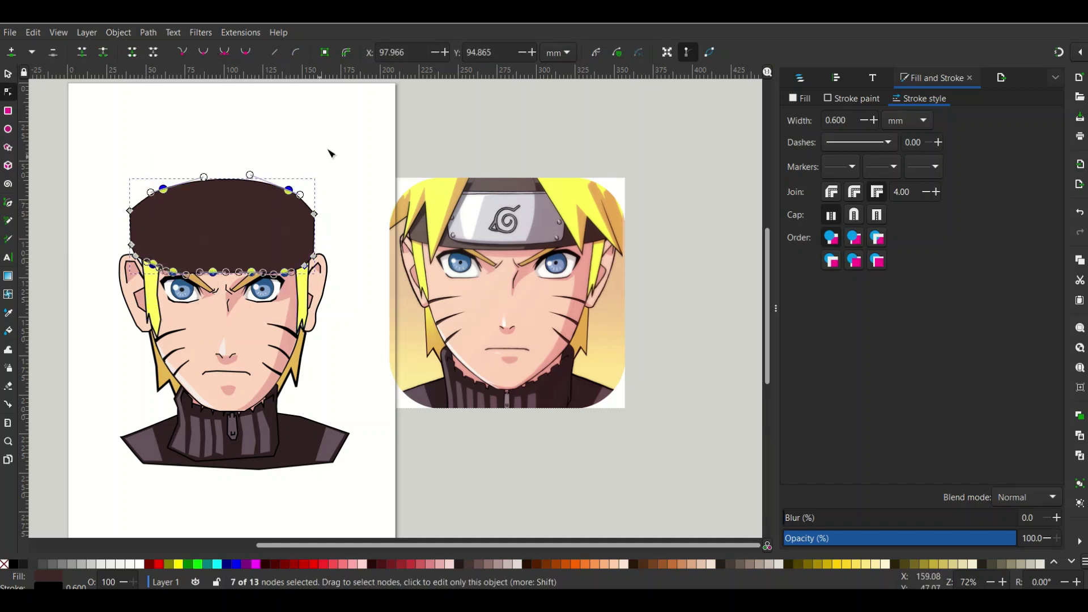
# Step: Add a bottom-edge node and reshape the lower edge to dip between the eyebrows
pyautogui.click(335, 140)
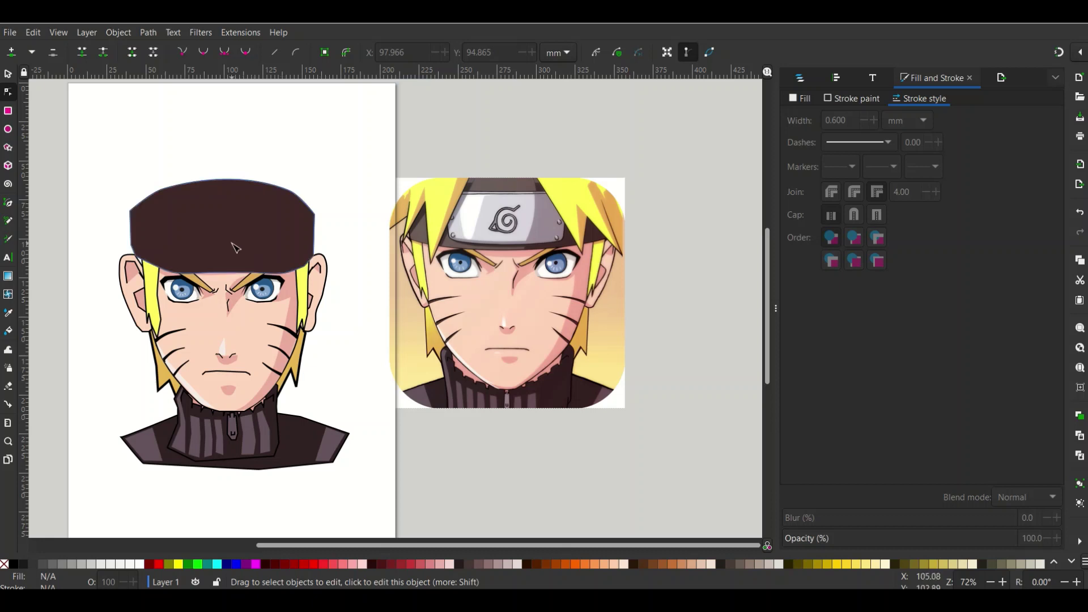
pyautogui.doubleClick(230, 275)
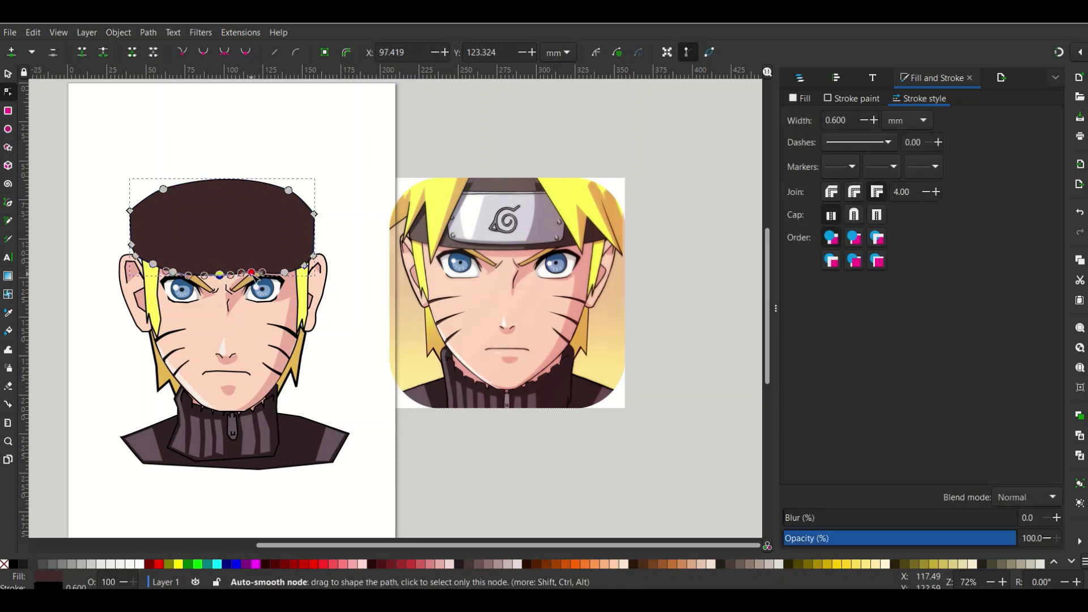
pyautogui.moveTo(253, 275); pyautogui.dragTo(249, 278)
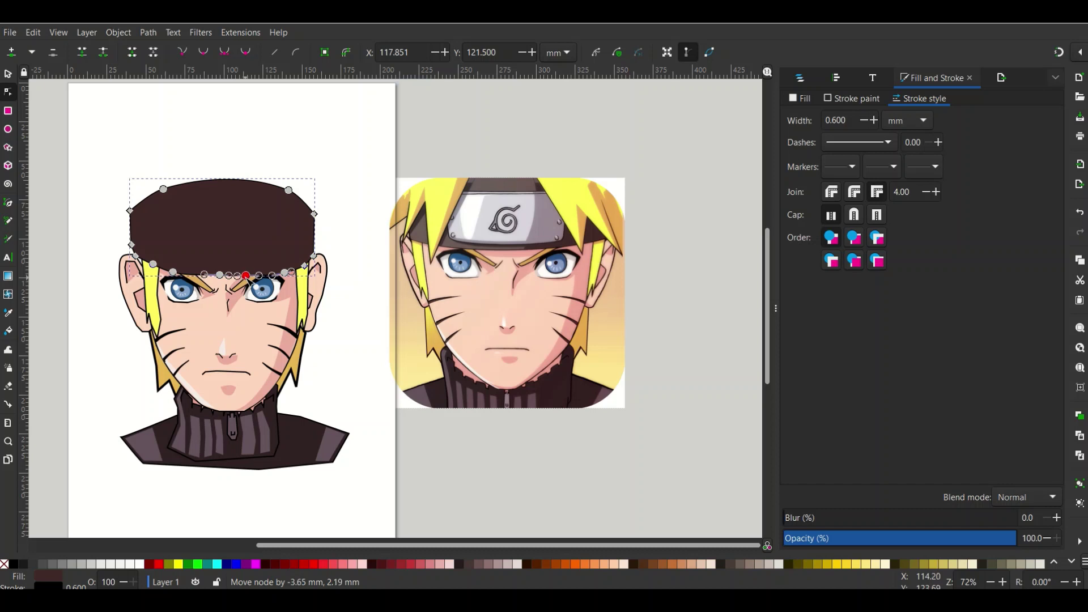
pyautogui.click(352, 230)
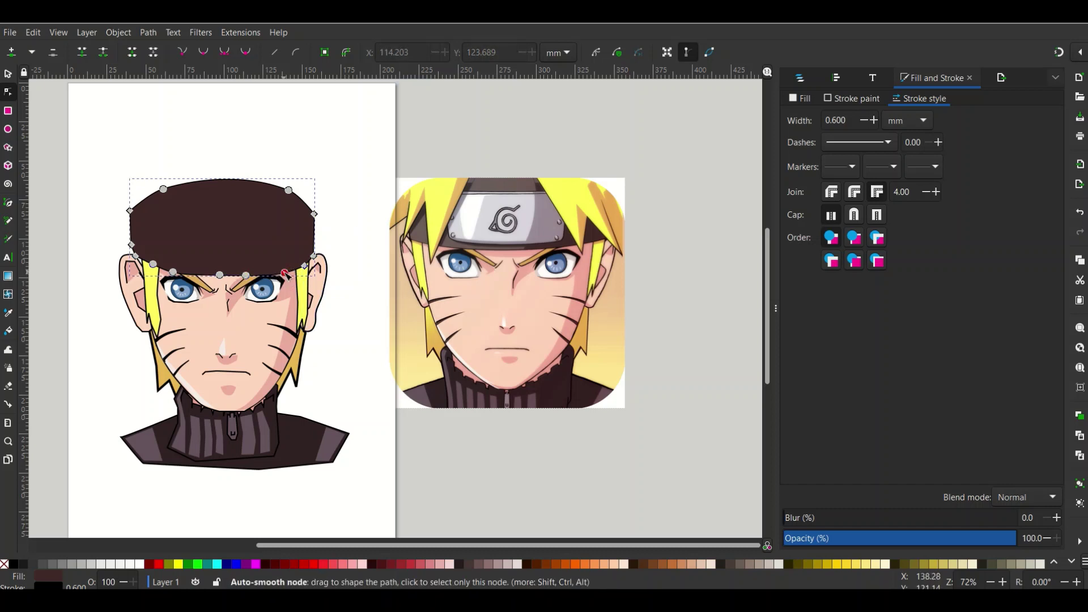
pyautogui.moveTo(286, 275); pyautogui.dragTo(255, 277)
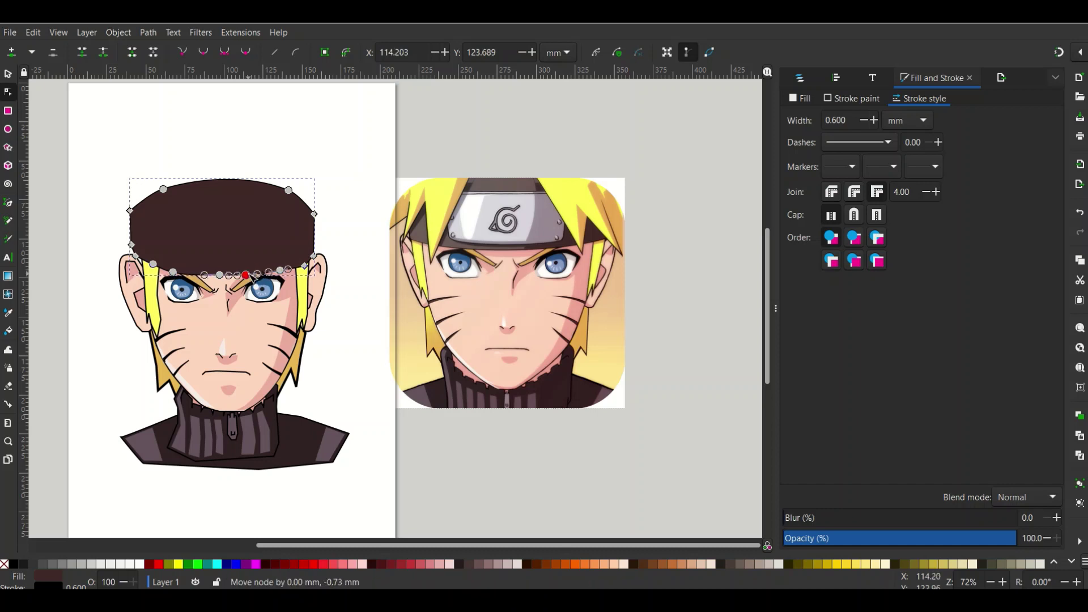
pyautogui.moveTo(255, 278); pyautogui.dragTo(254, 276)
pyautogui.click(366, 228)
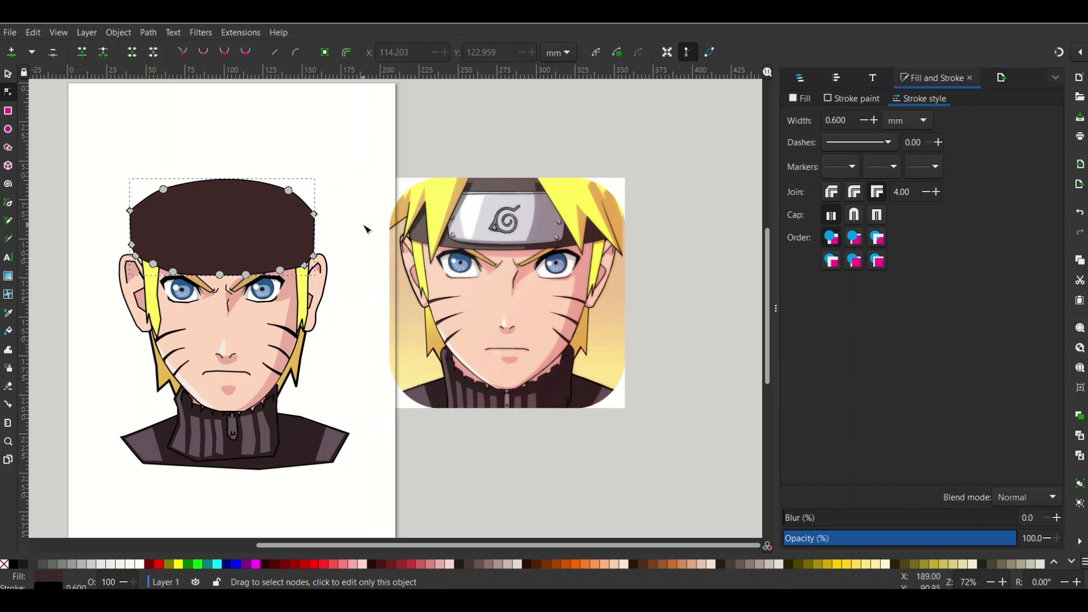
pyautogui.click(362, 229)
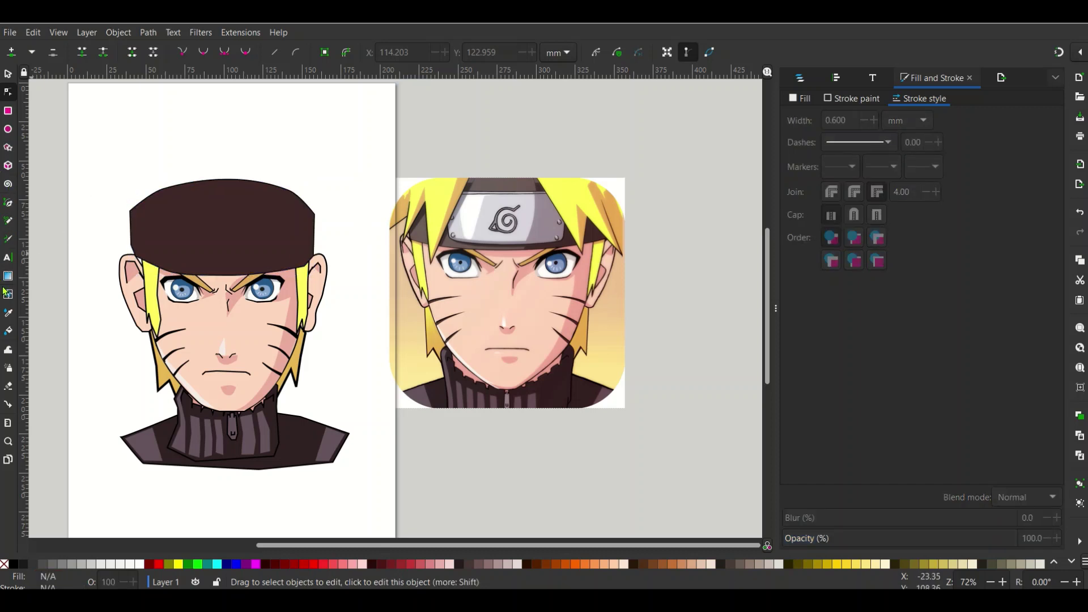
# Step: Duplicate the dark forehead shape
pyautogui.click(8, 312)
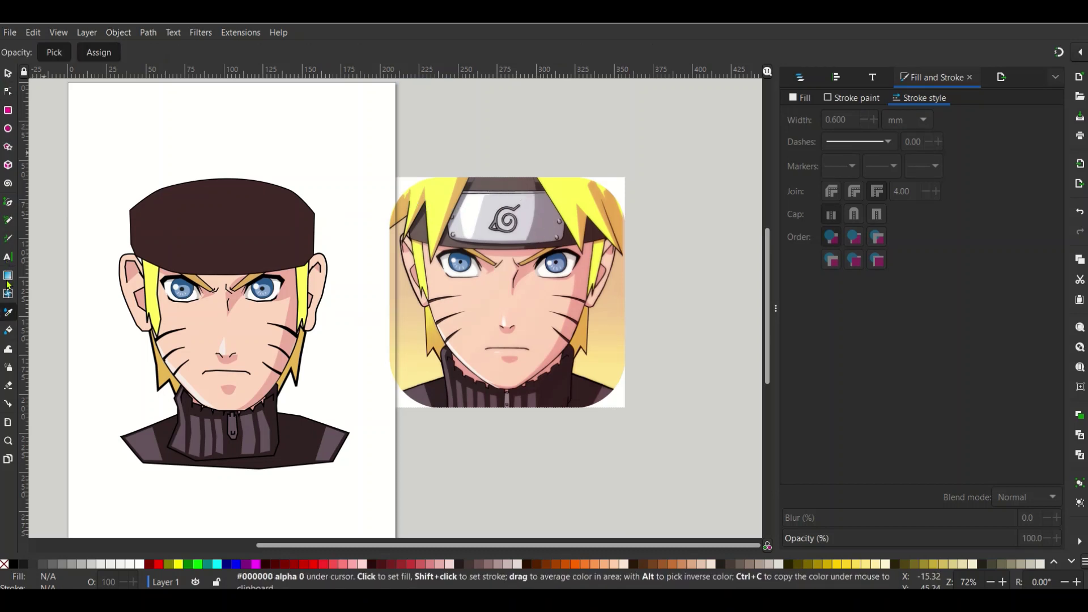
pyautogui.click(9, 203)
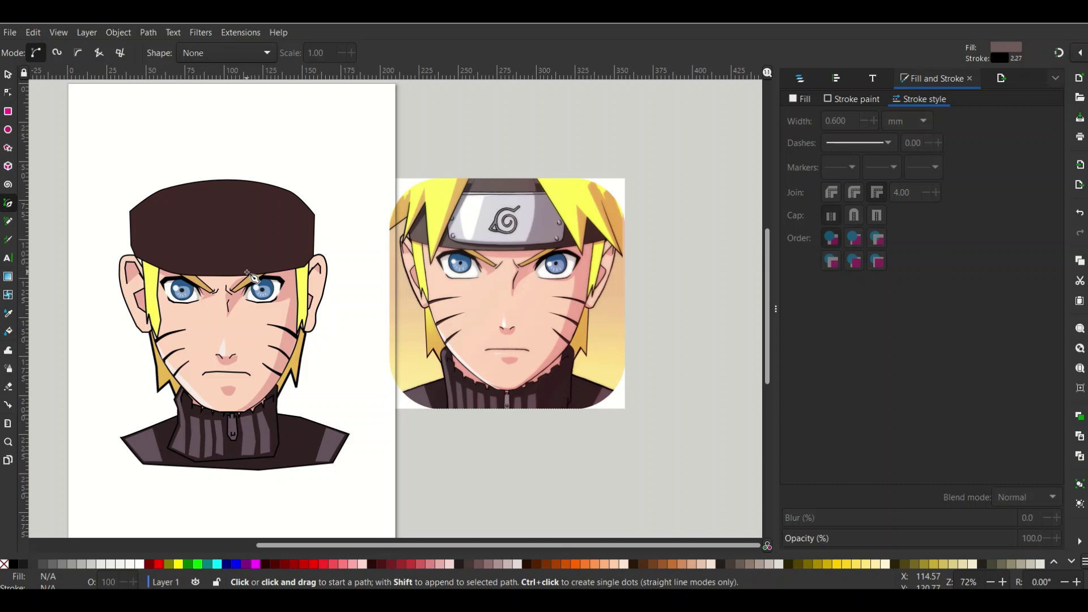
pyautogui.click(9, 75)
pyautogui.rightClick(241, 224)
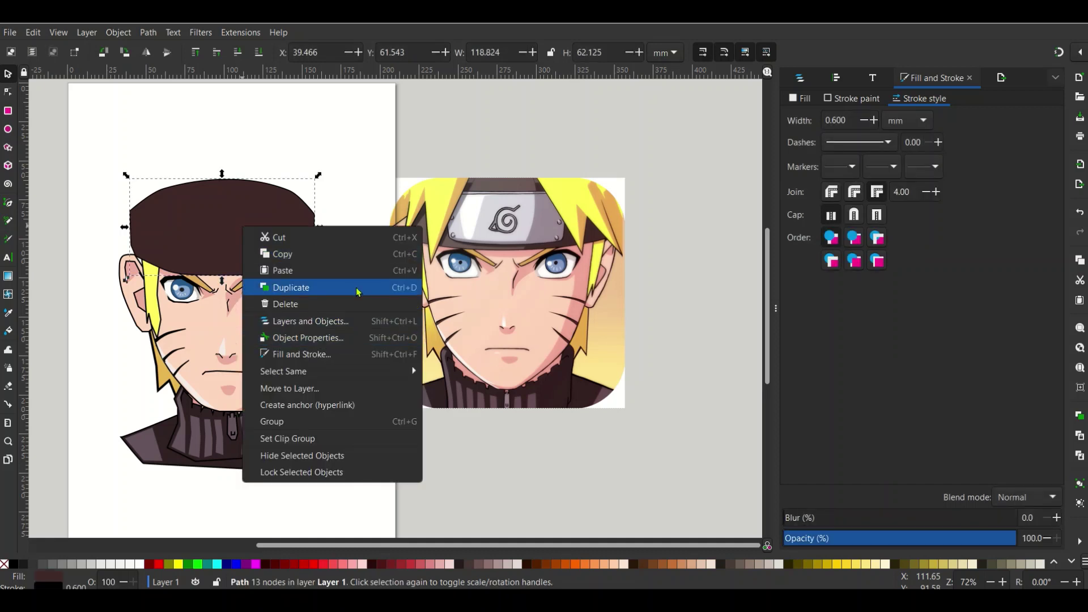
pyautogui.click(283, 285)
pyautogui.click(289, 132)
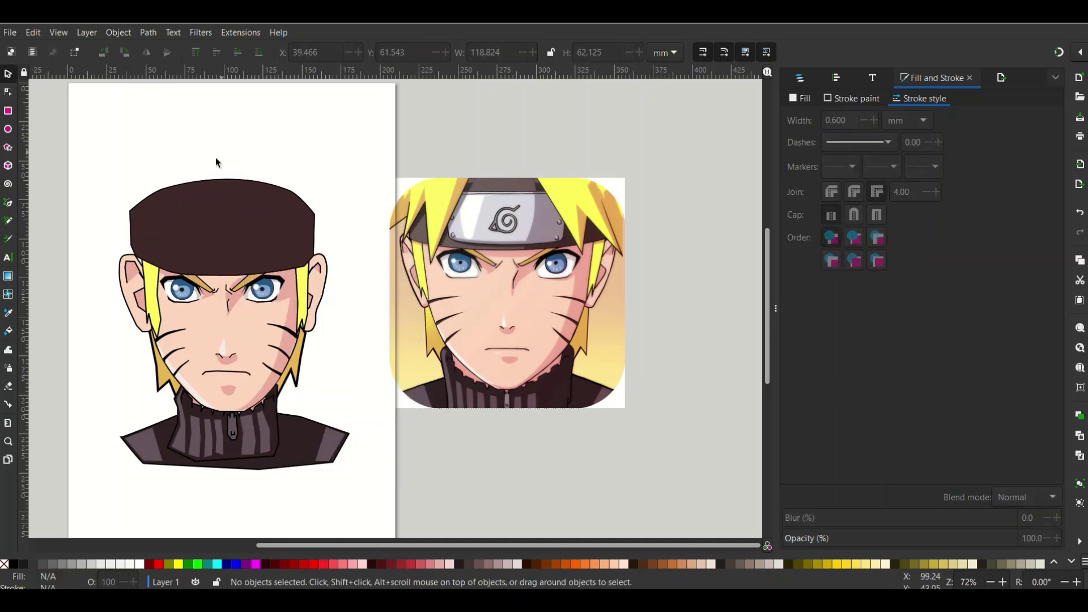
# Step: Draw a closed six-point shape covering the right side of the forehead cap
pyautogui.click(9, 204)
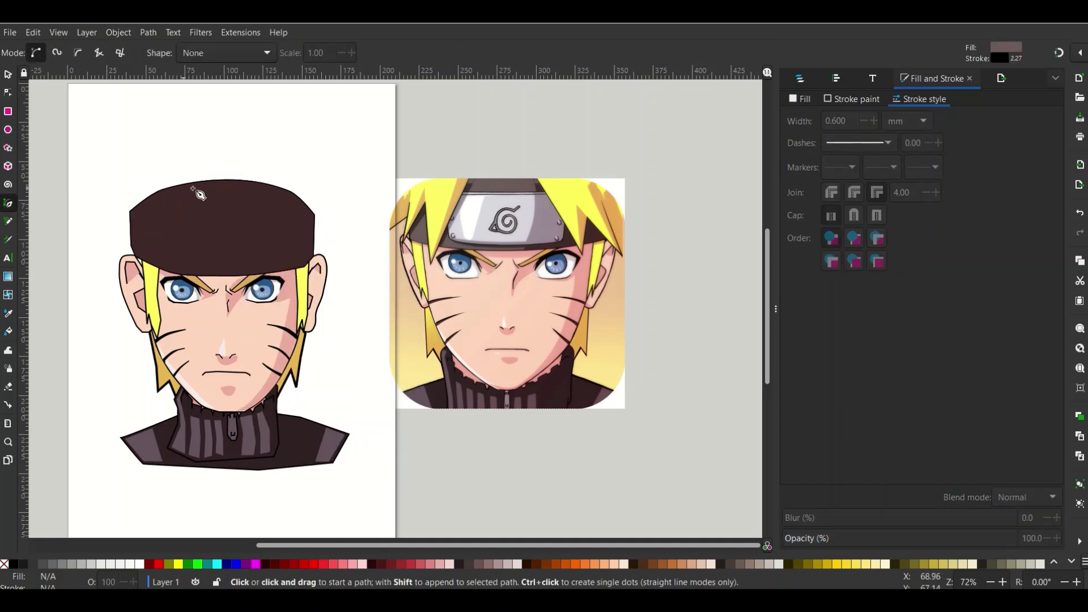
pyautogui.click(238, 162)
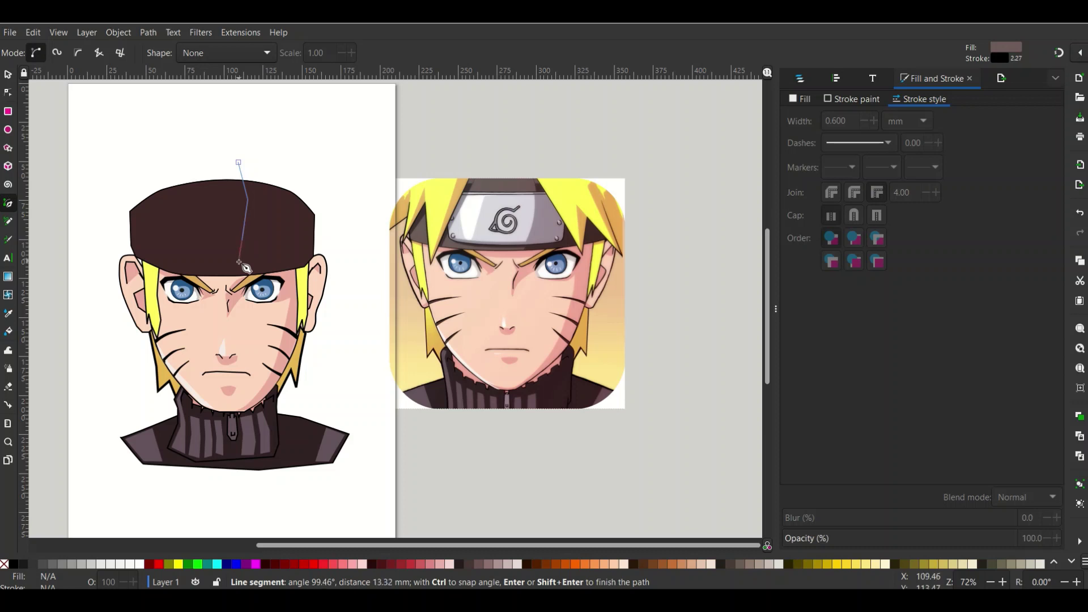
pyautogui.click(240, 262)
pyautogui.click(214, 283)
pyautogui.click(368, 280)
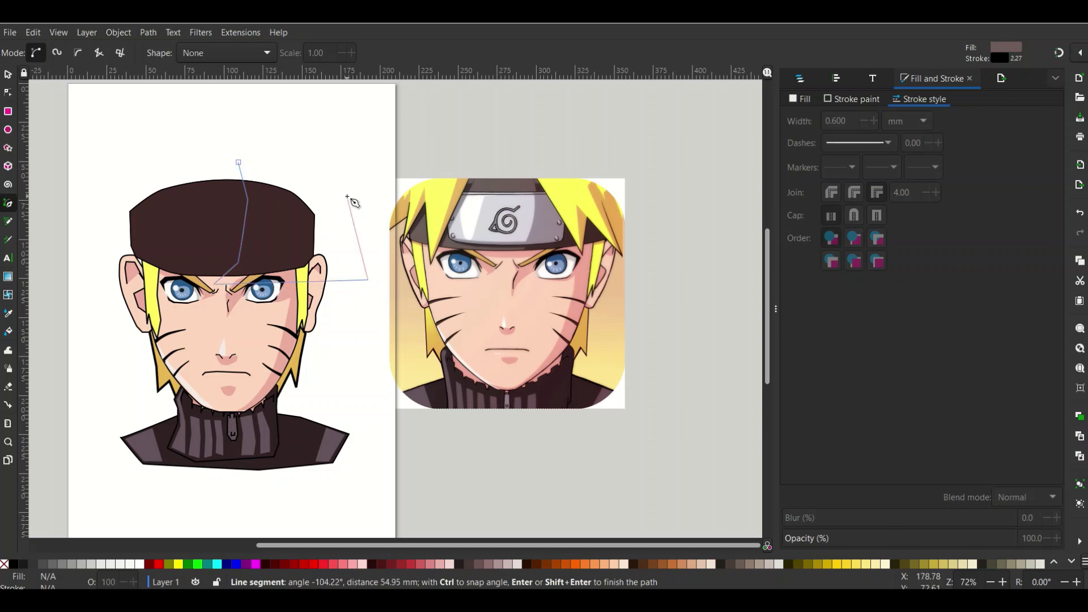
pyautogui.click(346, 196)
pyautogui.click(306, 150)
pyautogui.click(239, 162)
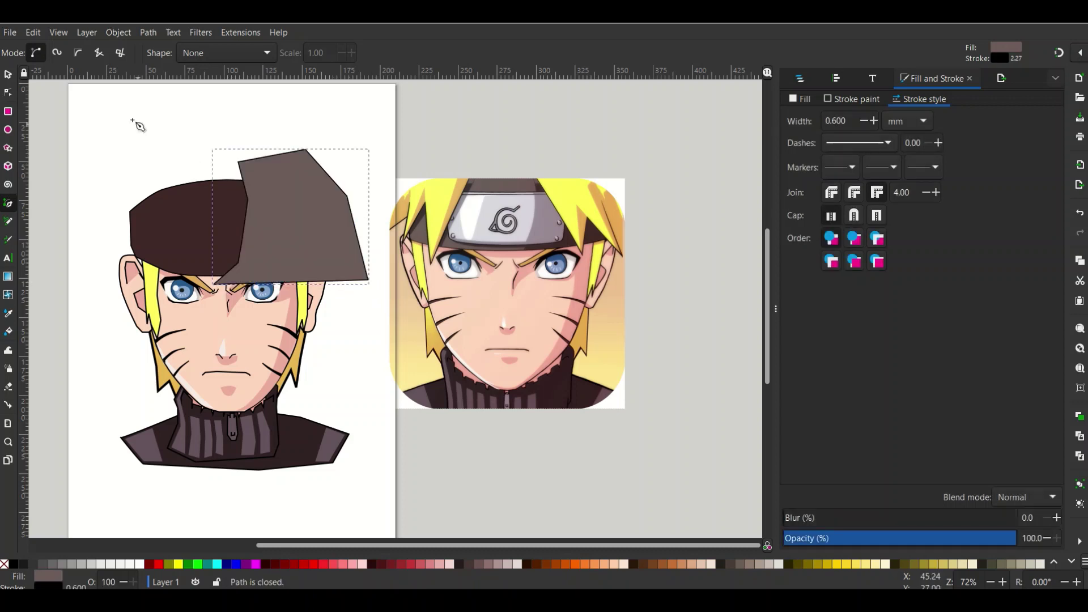
# Step: Subtract the new shape from the forehead copy with Path > Difference
pyautogui.press('s')
pyautogui.keyDown('shift'); pyautogui.click(190, 225); pyautogui.keyUp('shift')
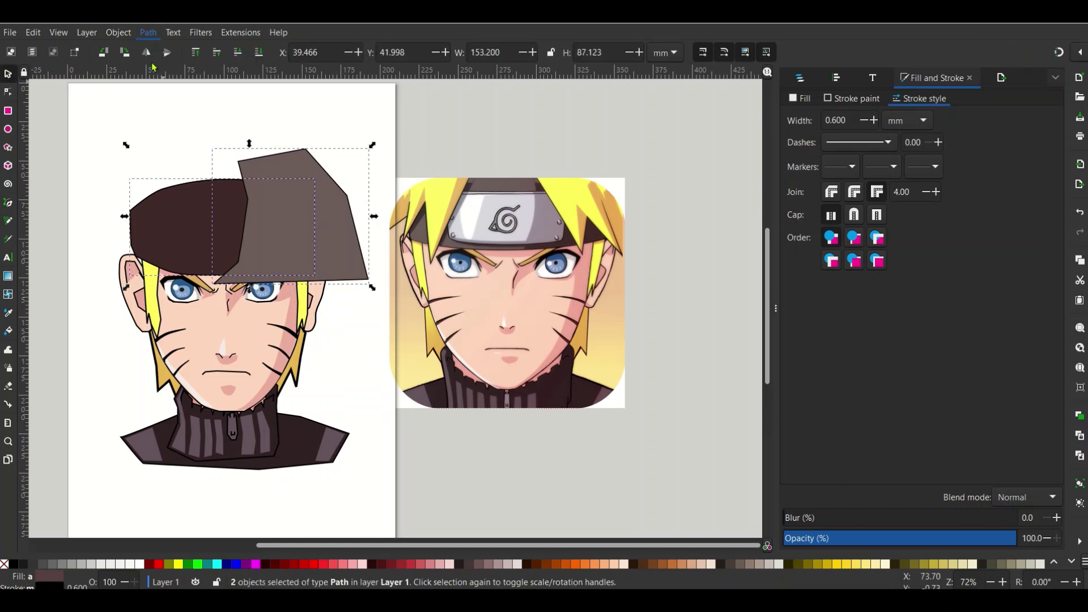
pyautogui.click(148, 32)
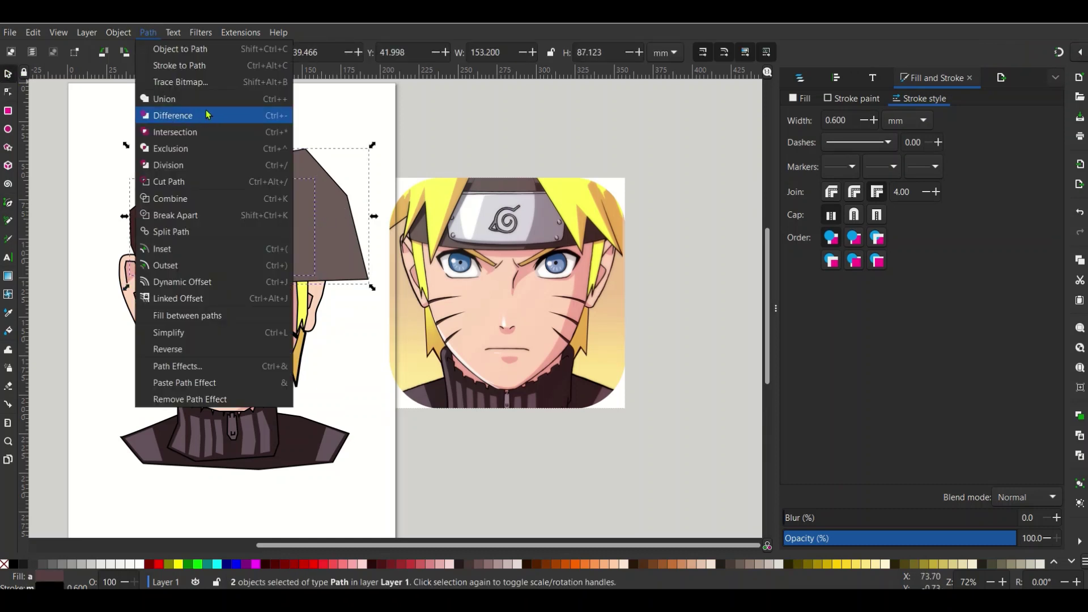
pyautogui.click(198, 115)
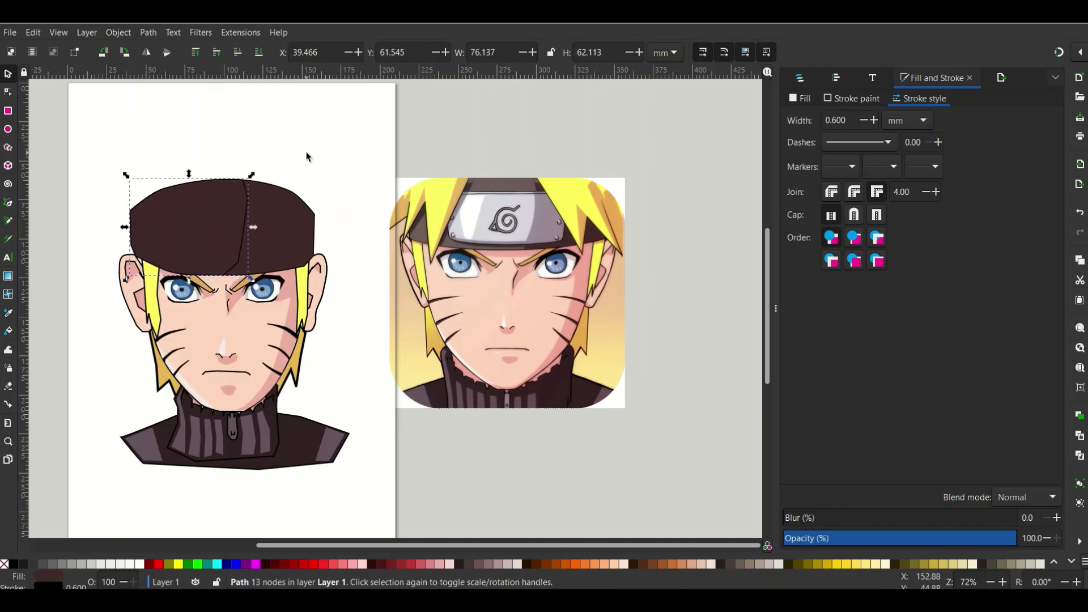
# Step: Fill the cut-out left piece with a lighter grey-brown sampled from the reference
pyautogui.click(9, 312)
pyautogui.click(495, 190)
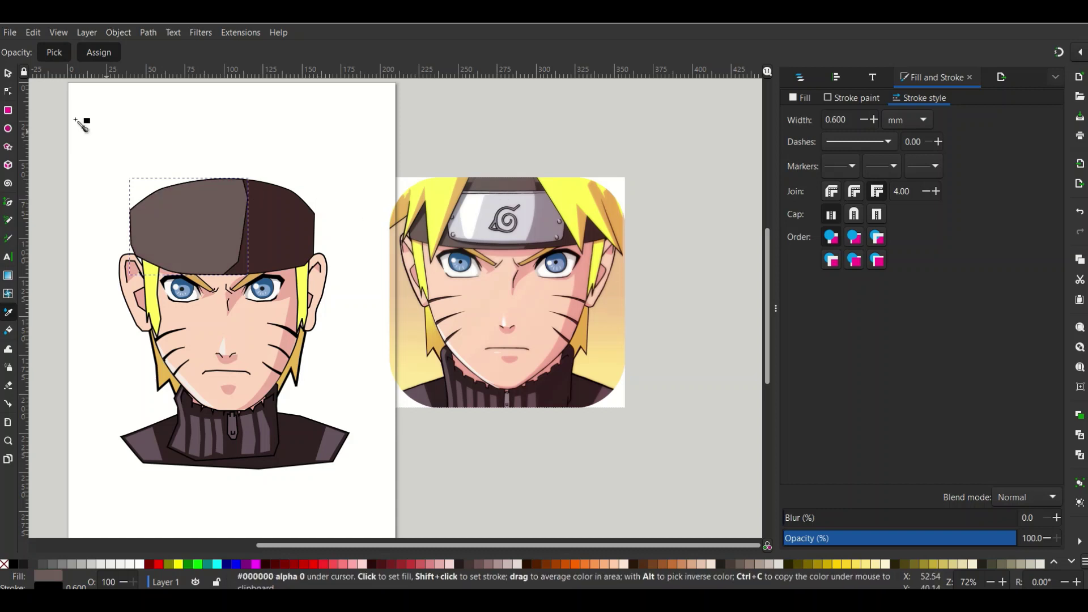
pyautogui.click(7, 74)
pyautogui.click(138, 137)
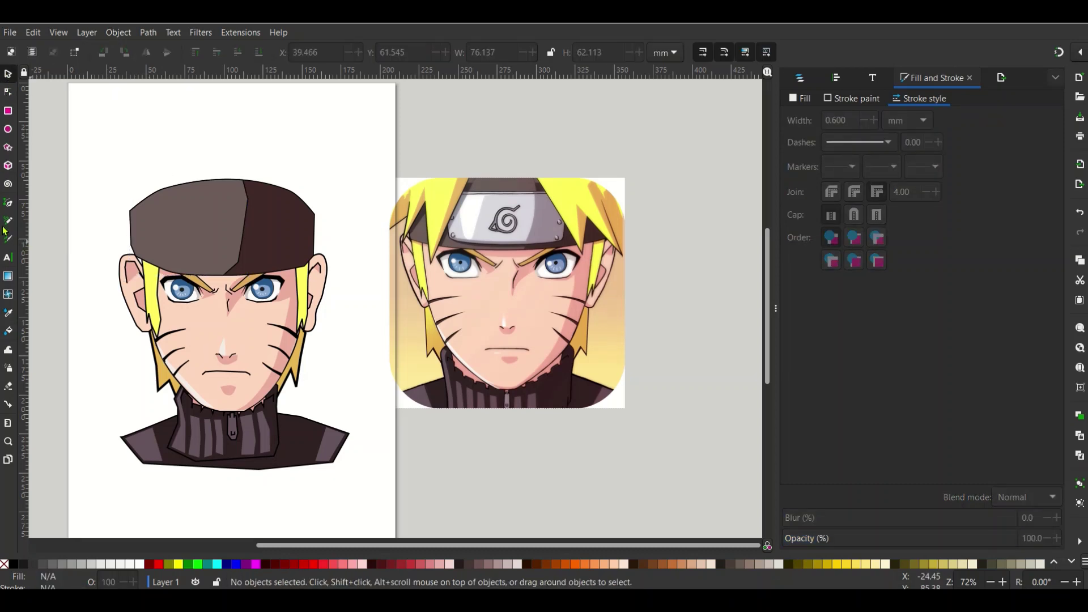
pyautogui.click(6, 313)
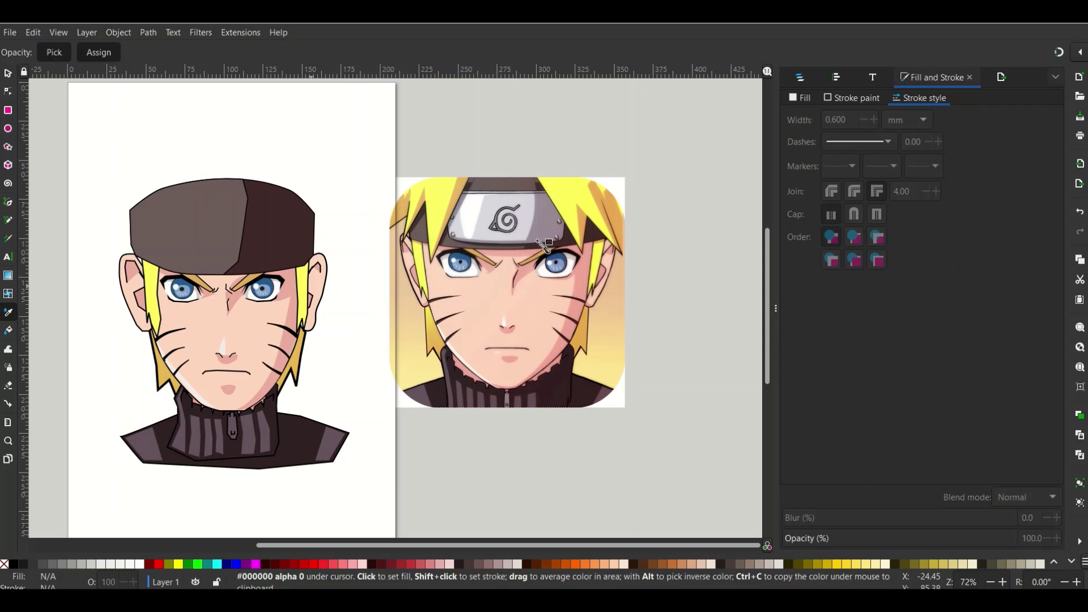
# Step: Draw a closed multi-point plate shape across the cap's front just above the eyes
pyautogui.click(8, 203)
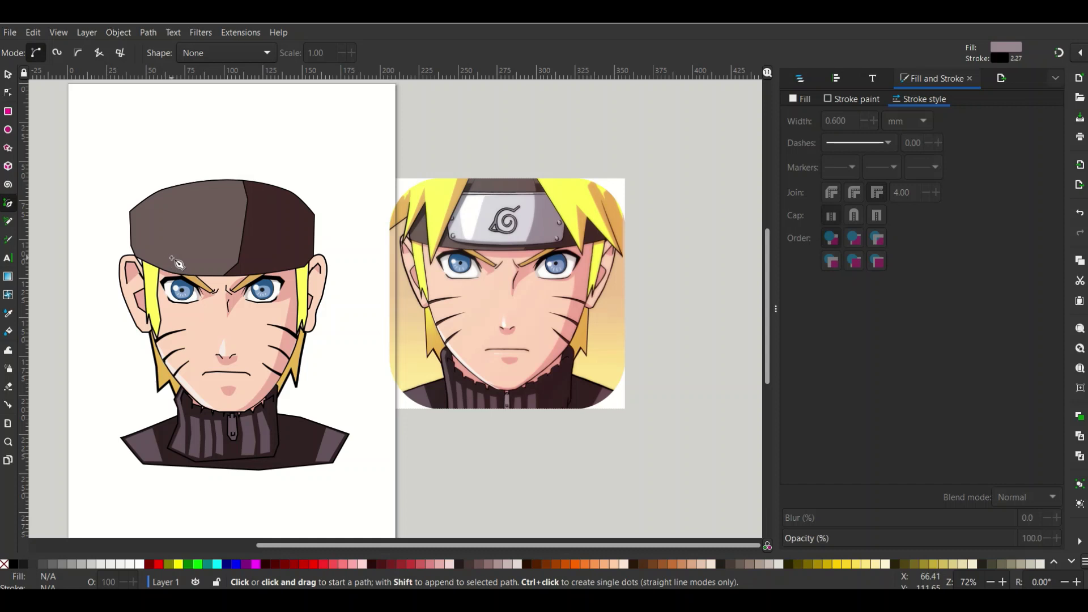
pyautogui.click(172, 259)
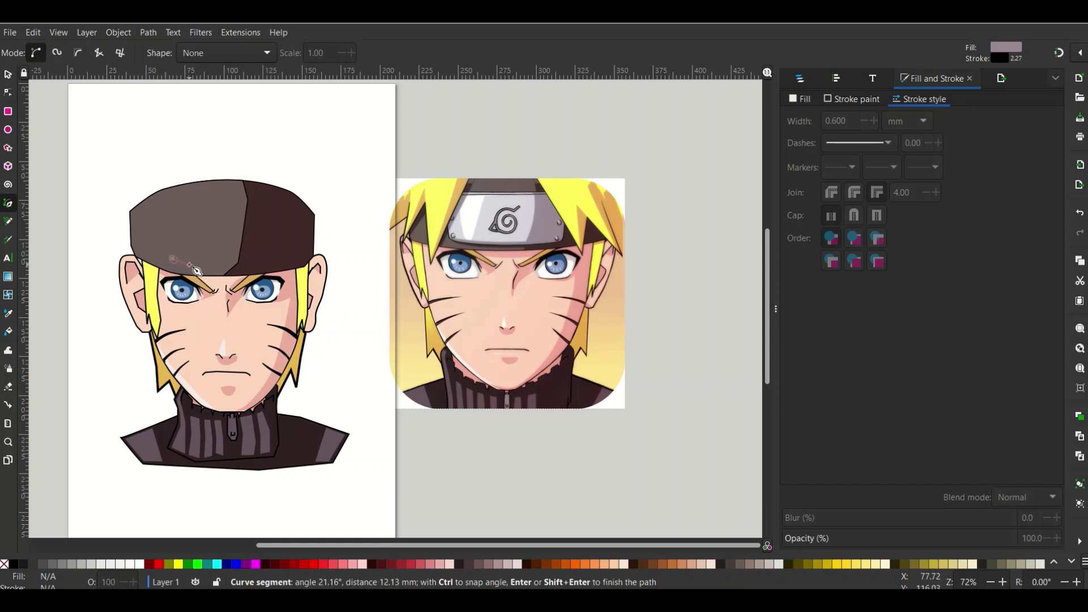
pyautogui.click(226, 266)
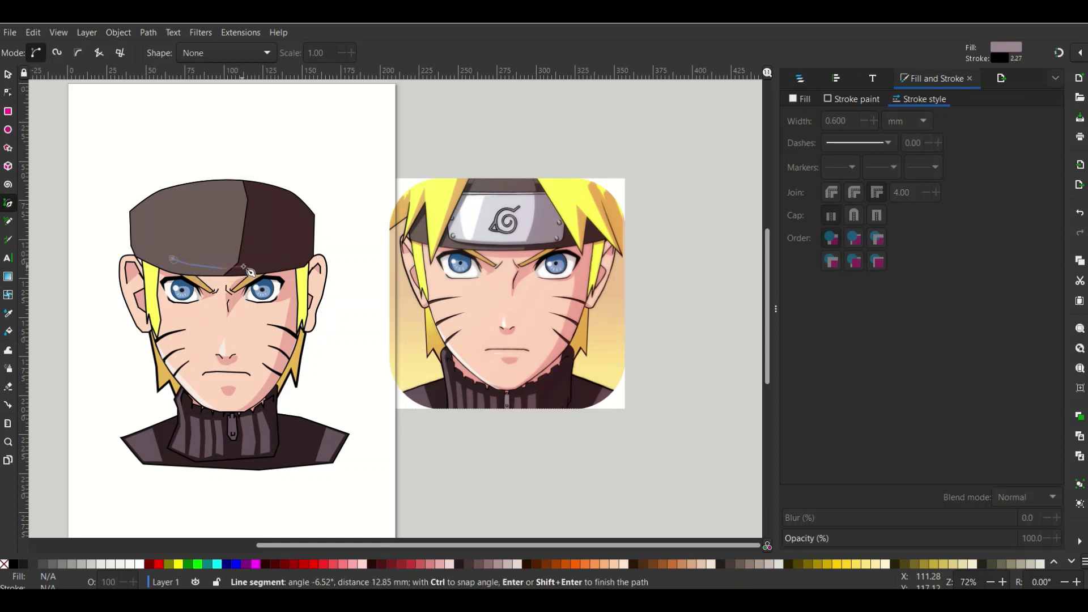
pyautogui.click(275, 262)
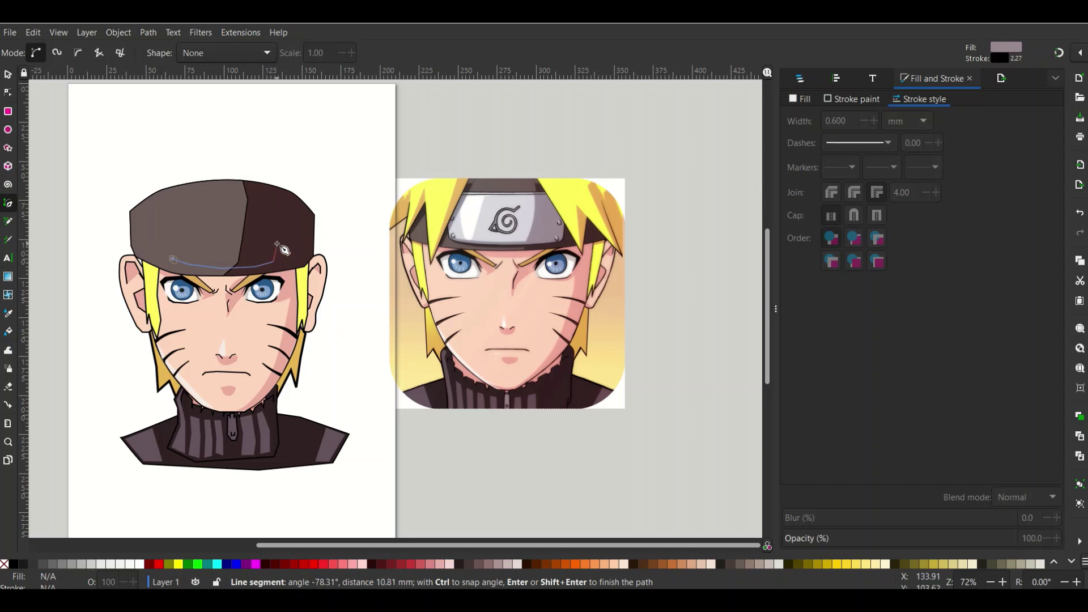
pyautogui.click(278, 221)
pyautogui.click(276, 211)
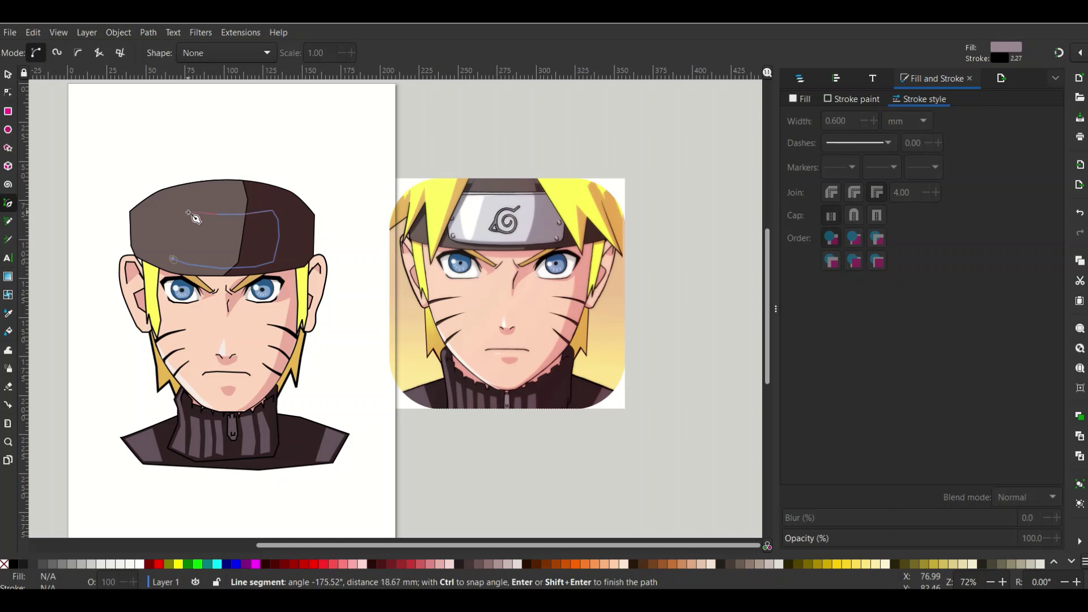
pyautogui.click(186, 213)
pyautogui.click(164, 214)
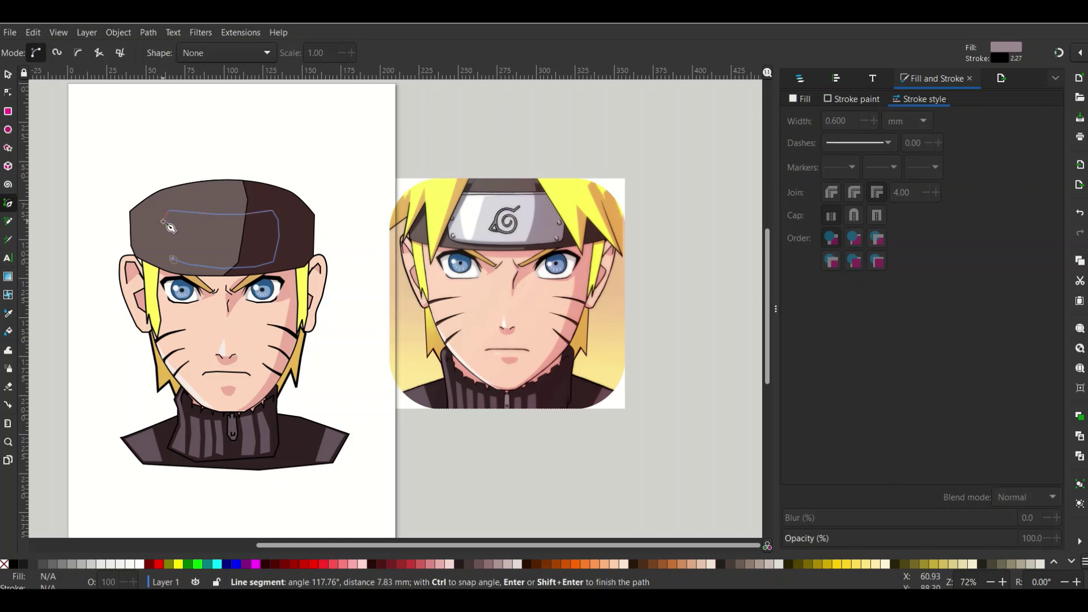
pyautogui.click(169, 258)
pyautogui.click(175, 261)
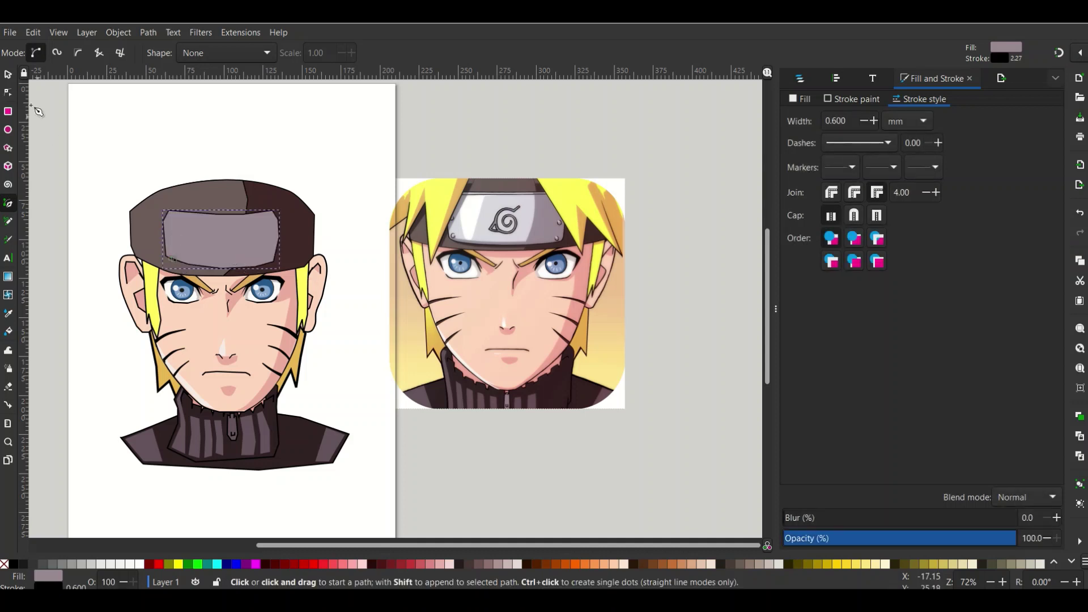
pyautogui.click(7, 76)
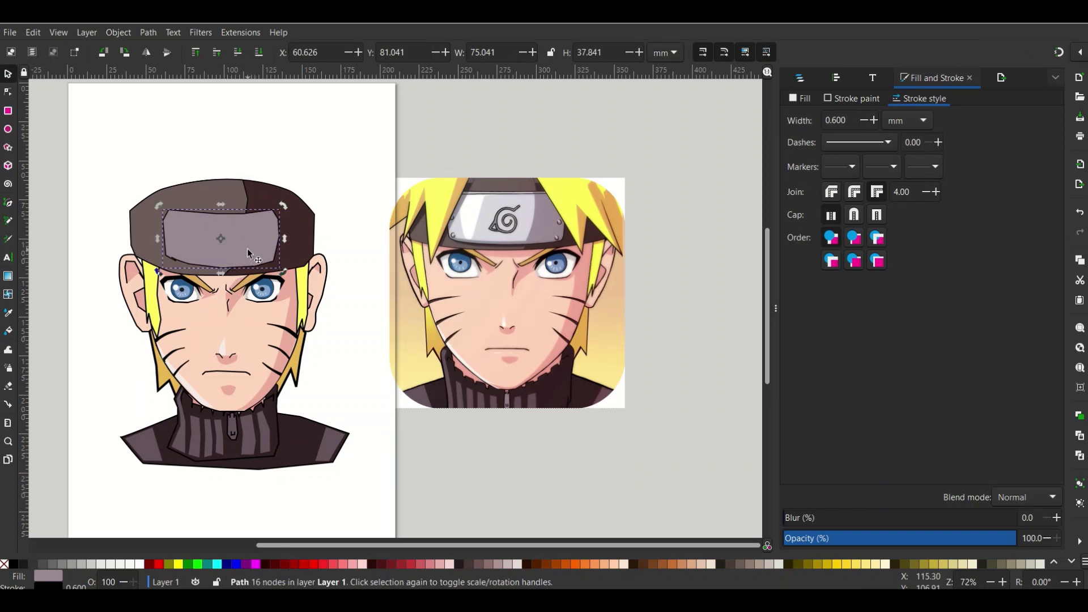
# Step: Stretch the plate slightly taller and delete two extra nodes on its left side
pyautogui.doubleClick(248, 259)
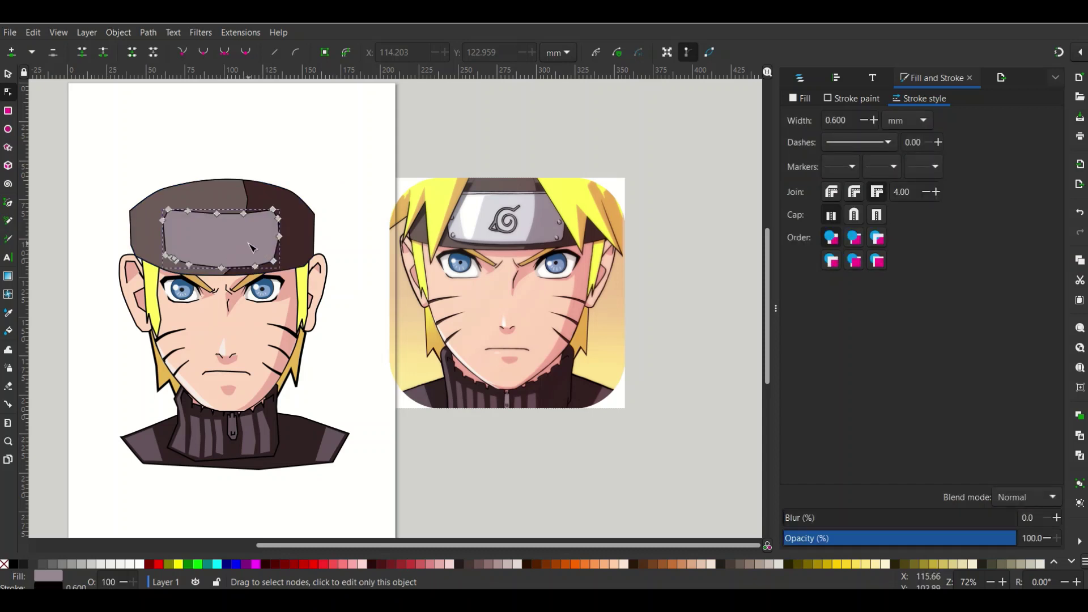
pyautogui.click(8, 74)
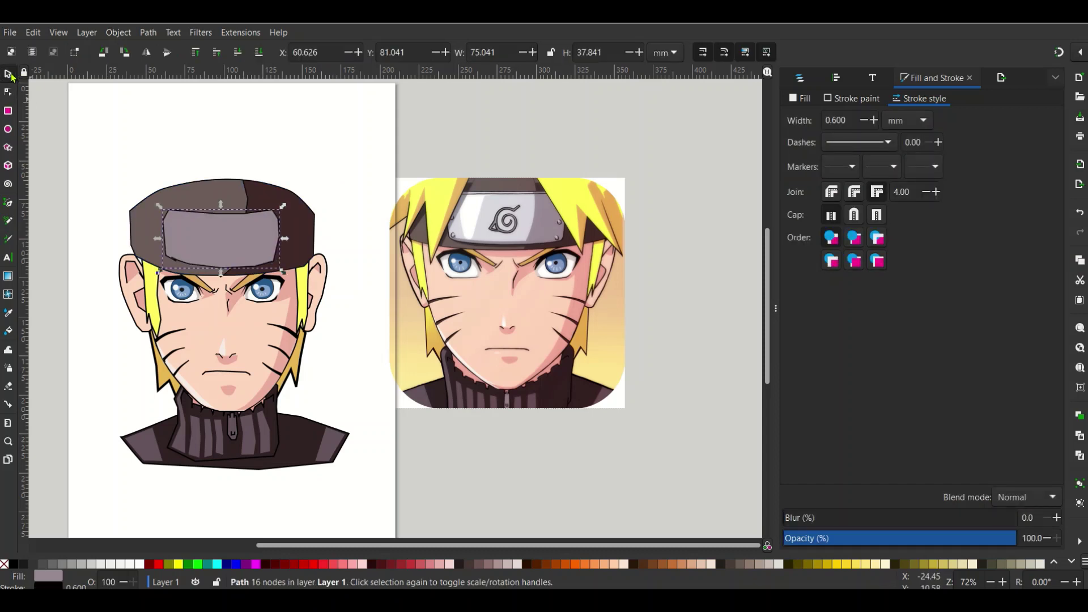
pyautogui.moveTo(223, 277); pyautogui.dragTo(223, 279)
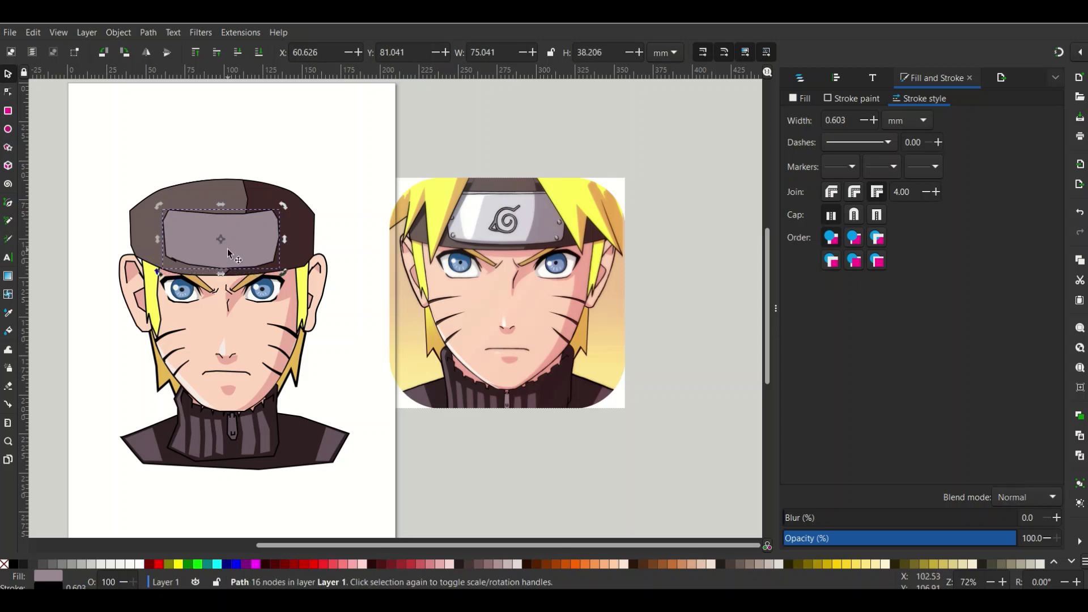
pyautogui.doubleClick(233, 255)
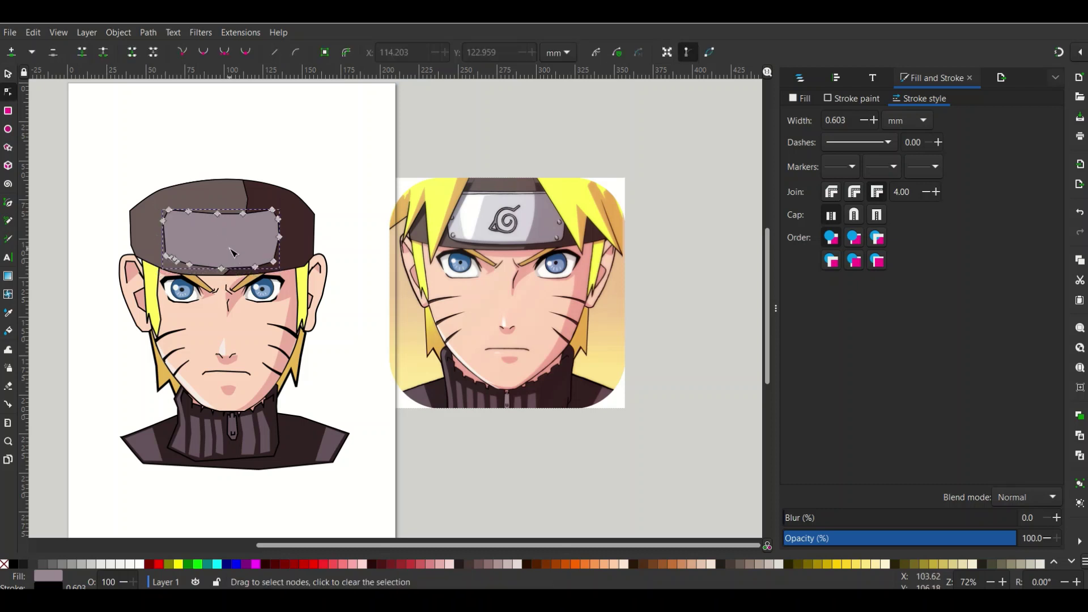
pyautogui.click(173, 262)
pyautogui.rightClick(179, 261)
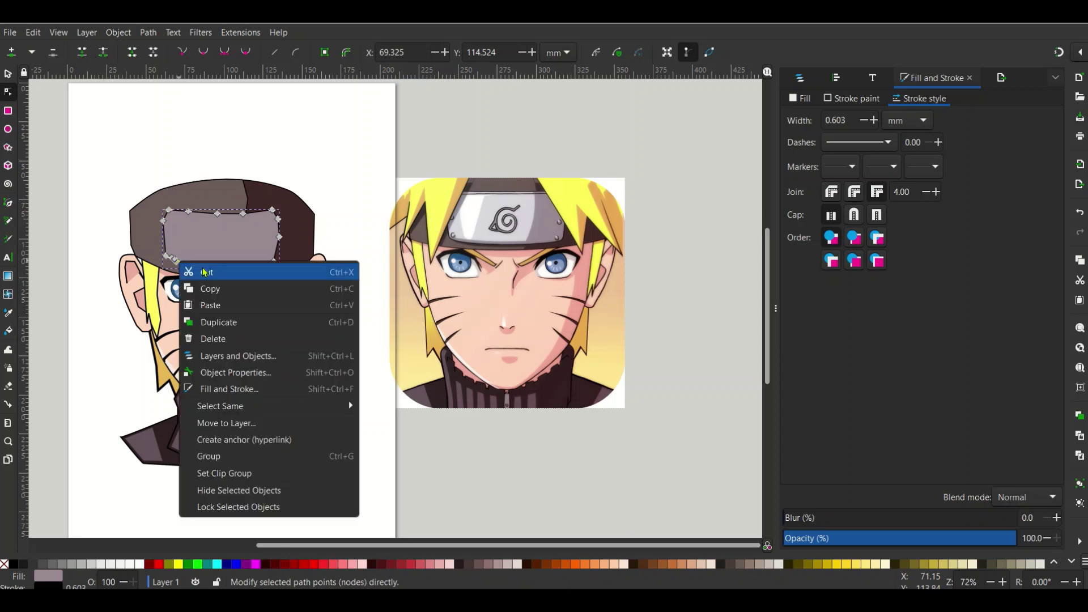
pyautogui.click(221, 230)
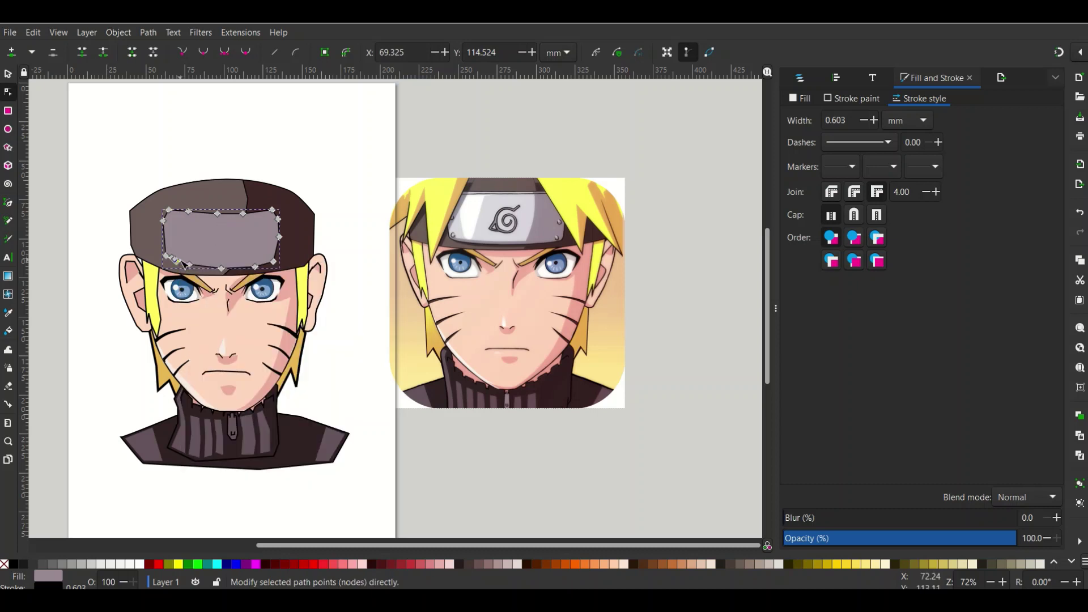
pyautogui.click(53, 53)
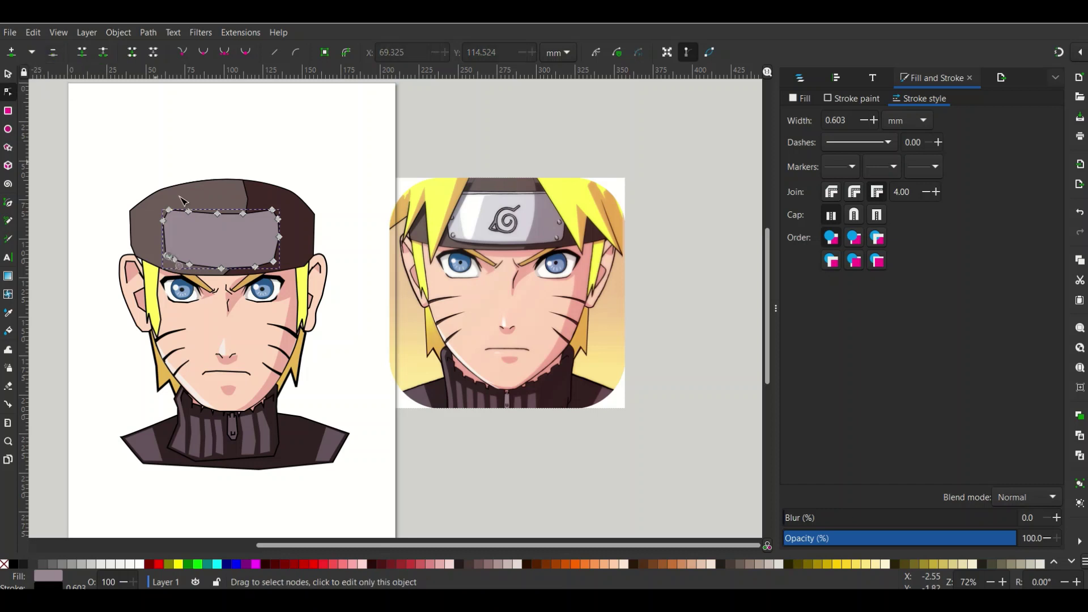
pyautogui.click(175, 260)
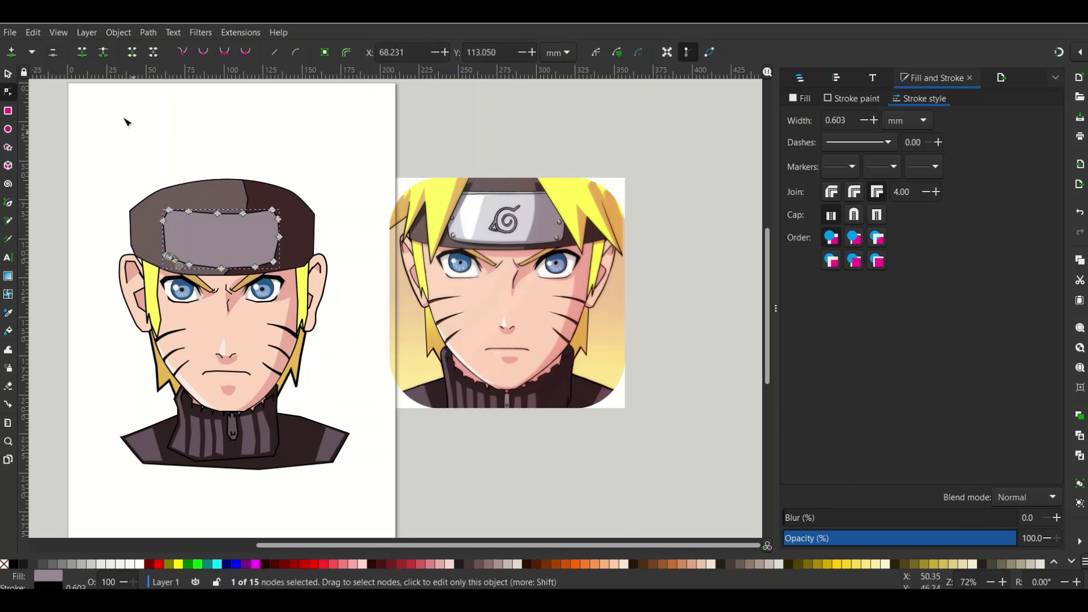
pyautogui.click(55, 53)
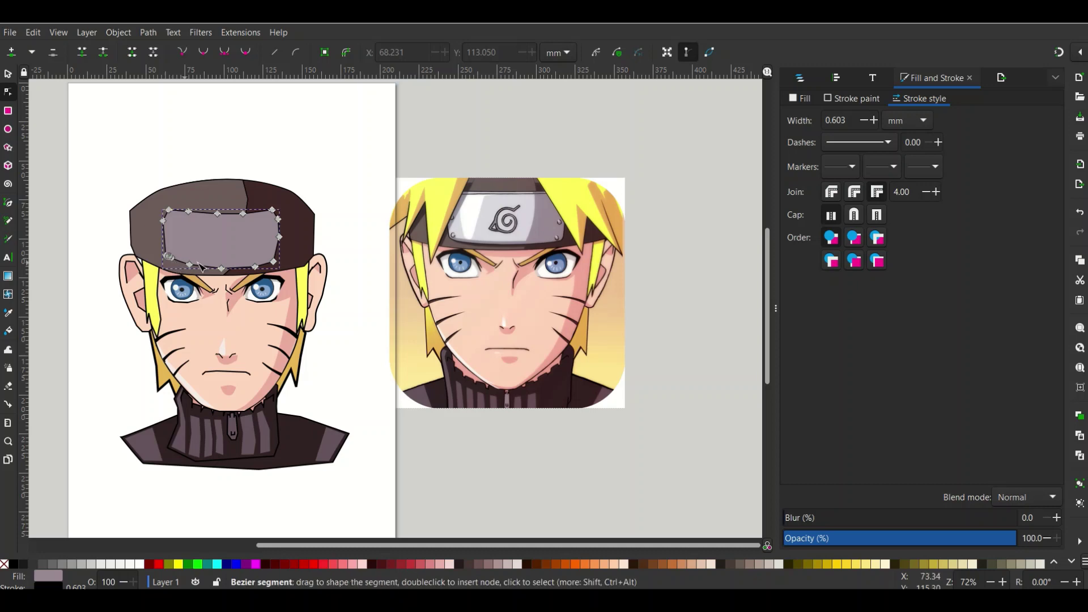
# Step: Make the plate's top, bottom and side middle nodes auto-smooth
pyautogui.scroll(2, 201, 266)
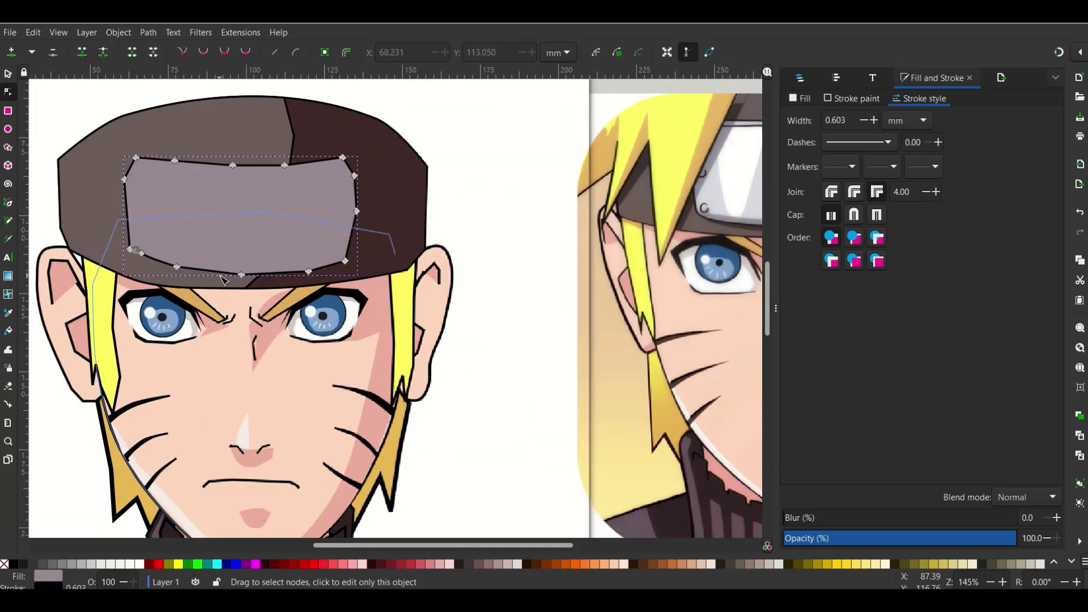
pyautogui.click(140, 251)
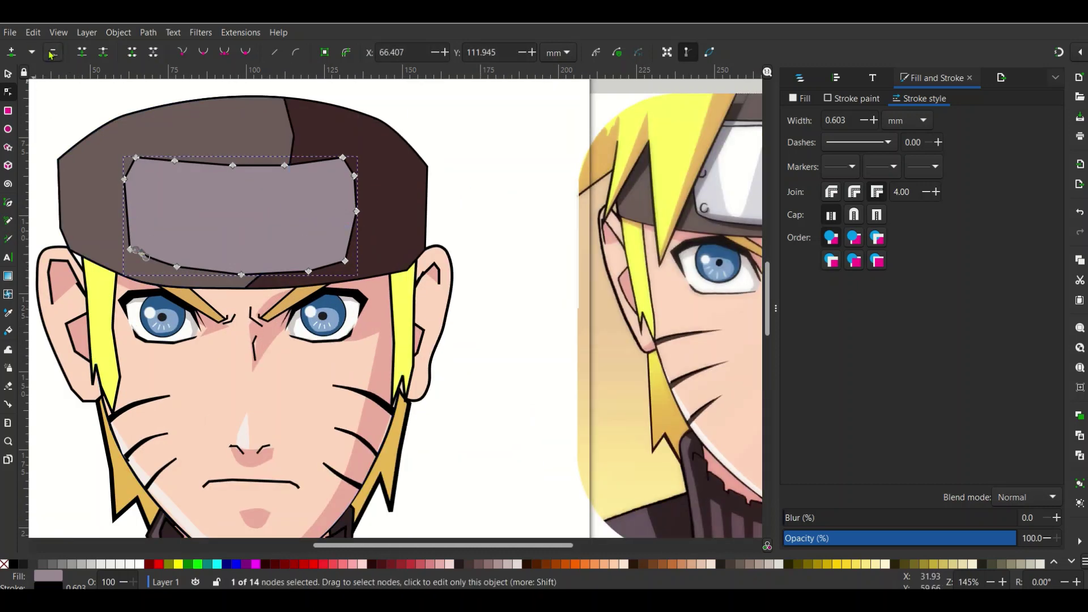
pyautogui.press('Escape')
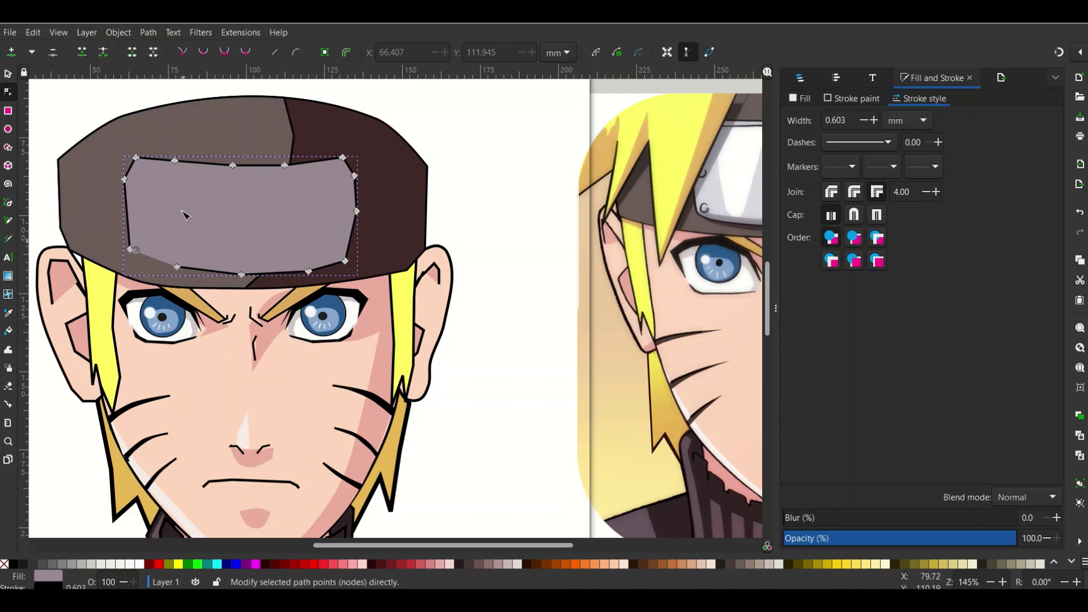
pyautogui.moveTo(149, 128); pyautogui.dragTo(315, 283)
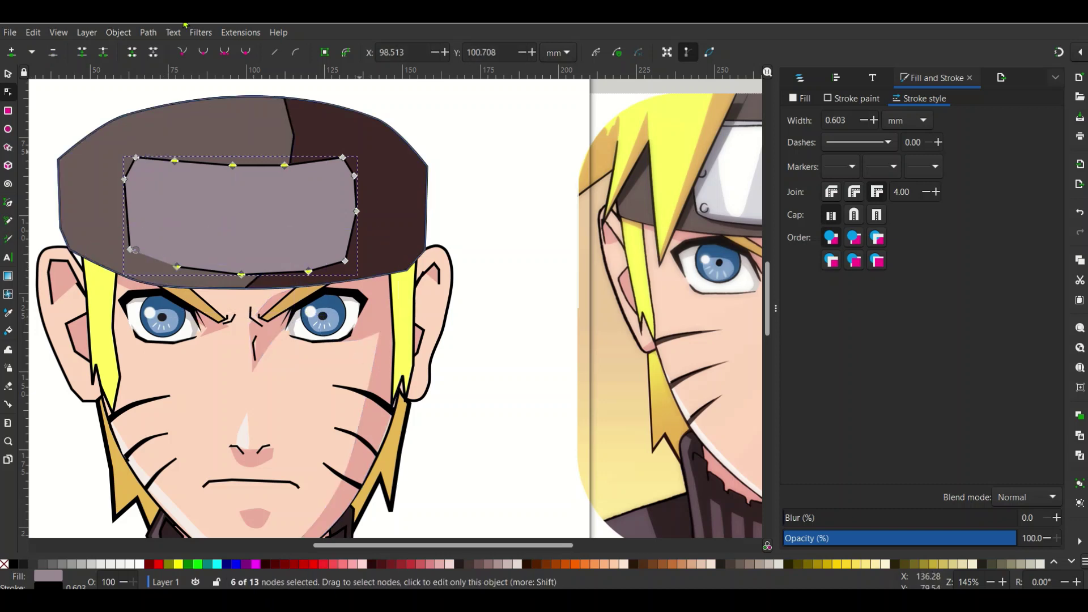
pyautogui.click(246, 54)
pyautogui.moveTo(87, 176); pyautogui.dragTo(395, 252)
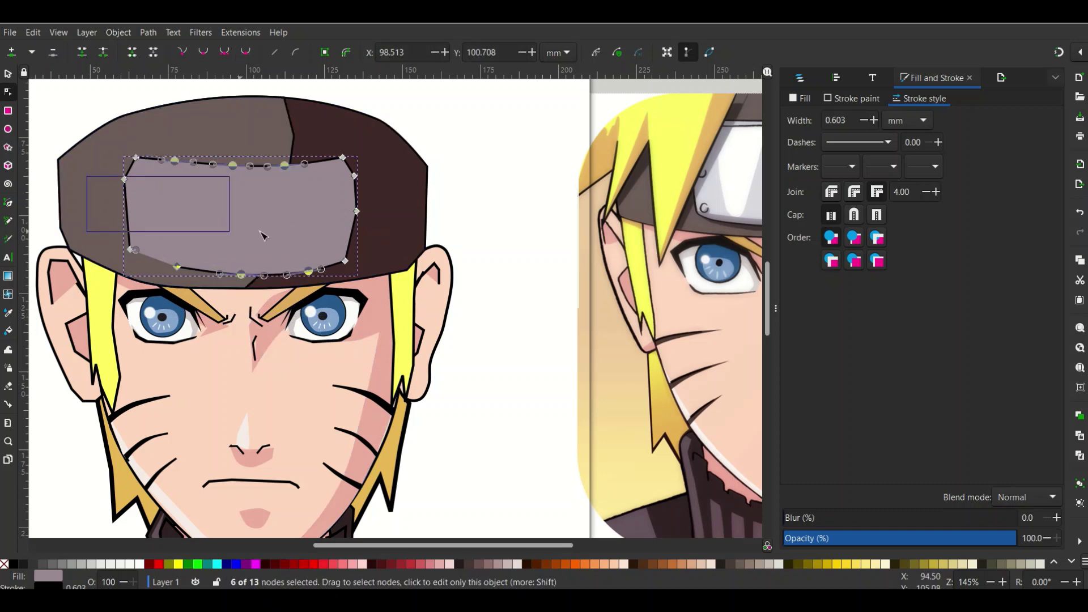
pyautogui.click(245, 52)
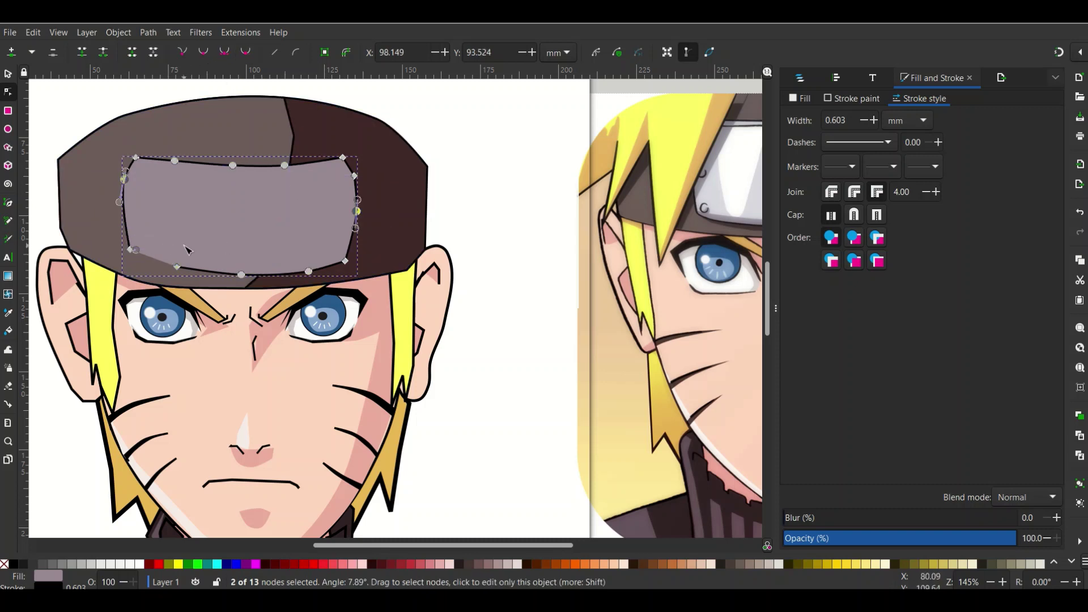
# Step: Round the plate's lower-left corner and gently curve its bottom edge
pyautogui.click(176, 266)
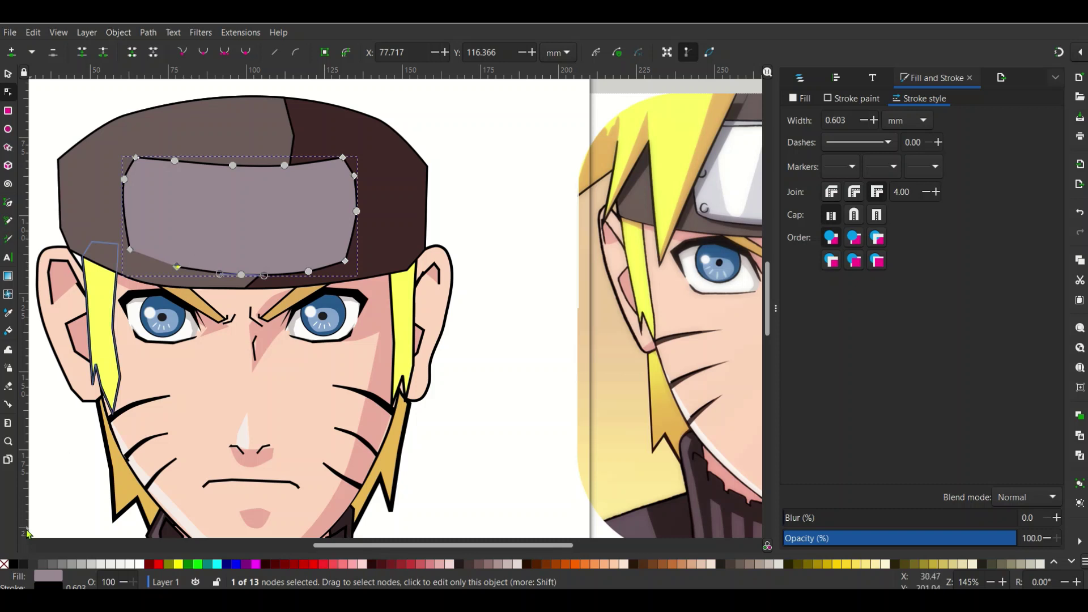
pyautogui.click(13, 564)
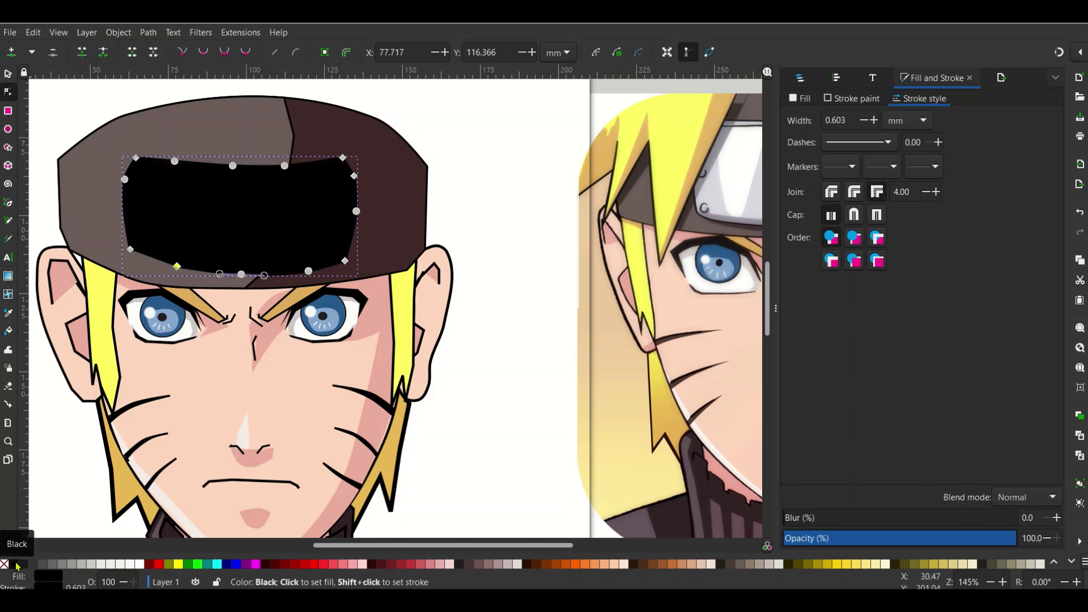
pyautogui.hotkey('ctrl', 'z')
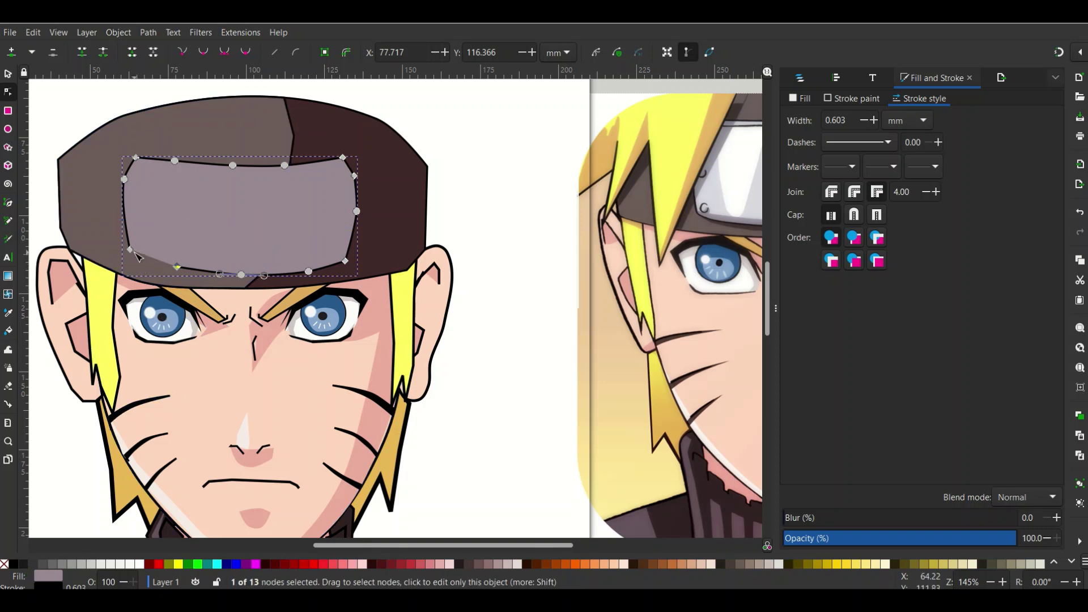
pyautogui.moveTo(132, 250); pyautogui.dragTo(178, 269)
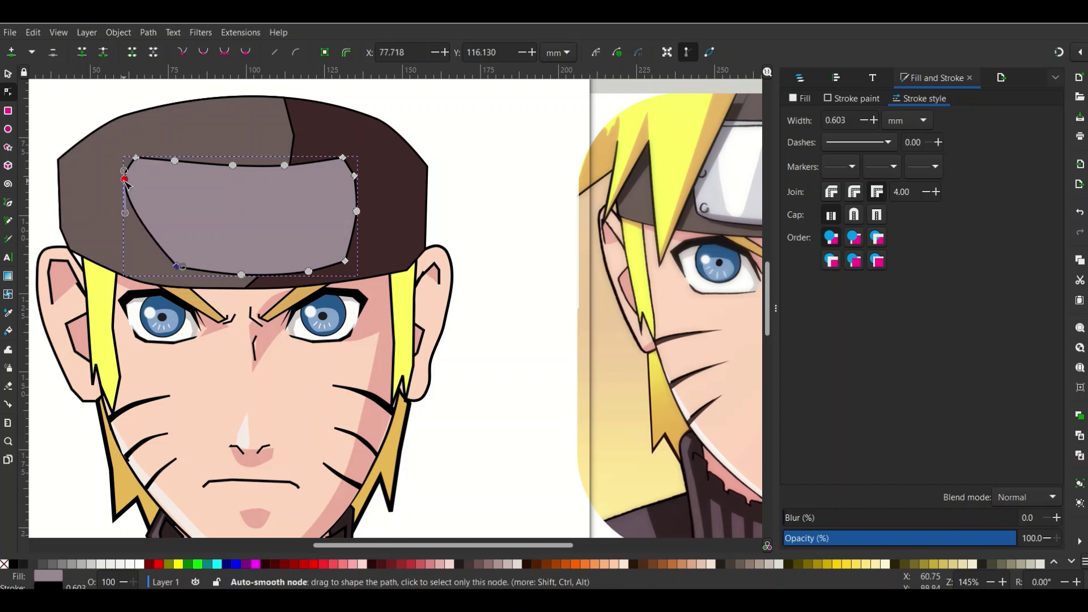
pyautogui.moveTo(125, 180)
pyautogui.mouseDown()
pyautogui.moveTo(125, 252)
pyautogui.moveTo(177, 267)
pyautogui.moveTo(174, 277)
pyautogui.mouseUp()
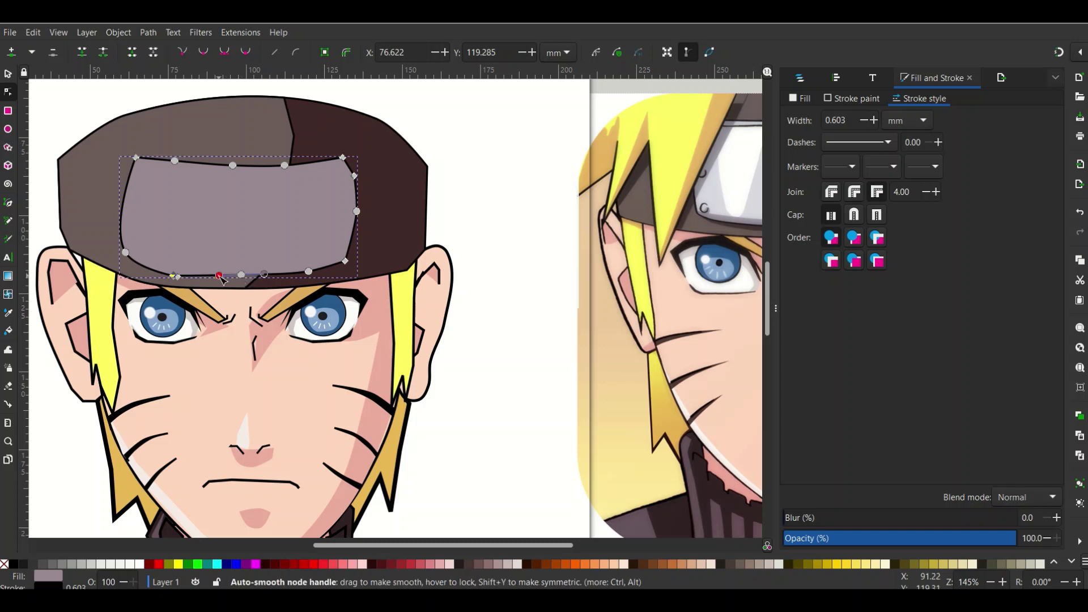
pyautogui.moveTo(244, 277); pyautogui.dragTo(244, 281)
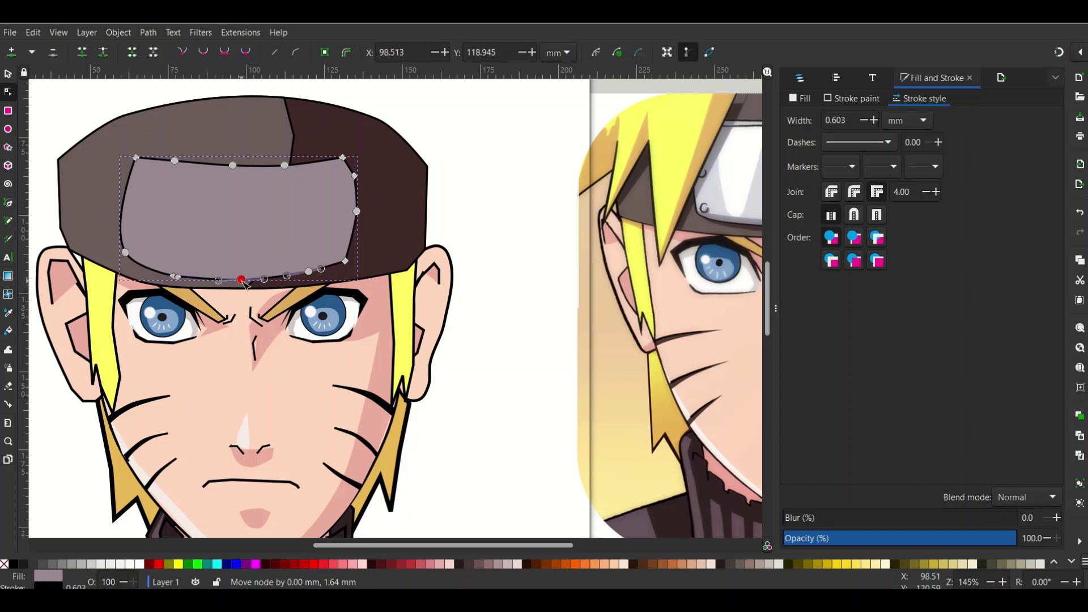
pyautogui.moveTo(311, 273); pyautogui.dragTo(314, 278)
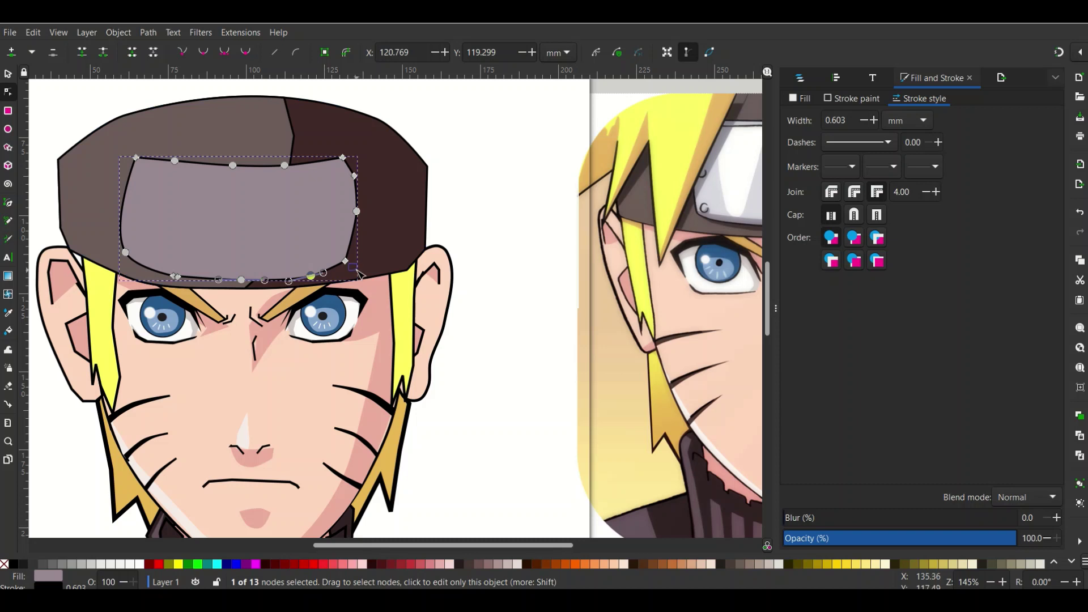
pyautogui.moveTo(347, 262); pyautogui.dragTo(352, 265)
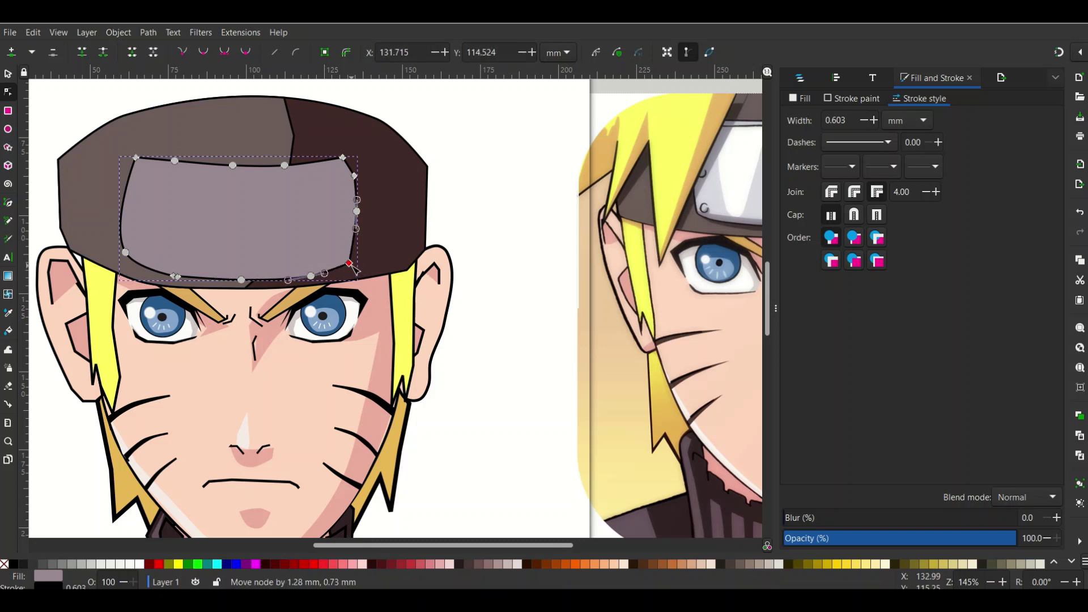
pyautogui.click(445, 202)
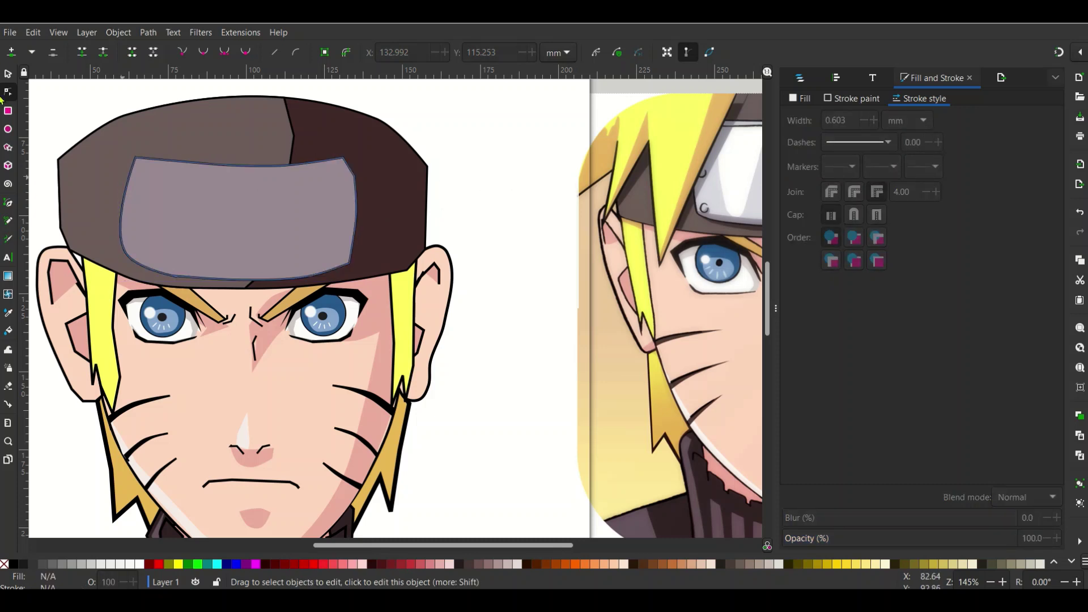
# Step: Draw a thin dark path along the plate's top edge
pyautogui.click(8, 205)
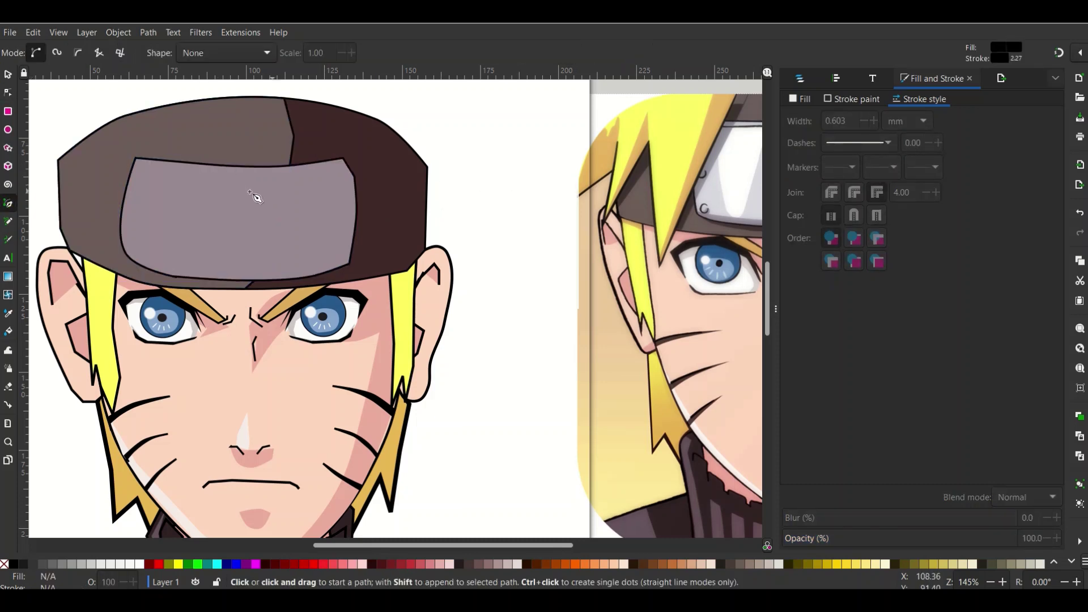
pyautogui.click(142, 167)
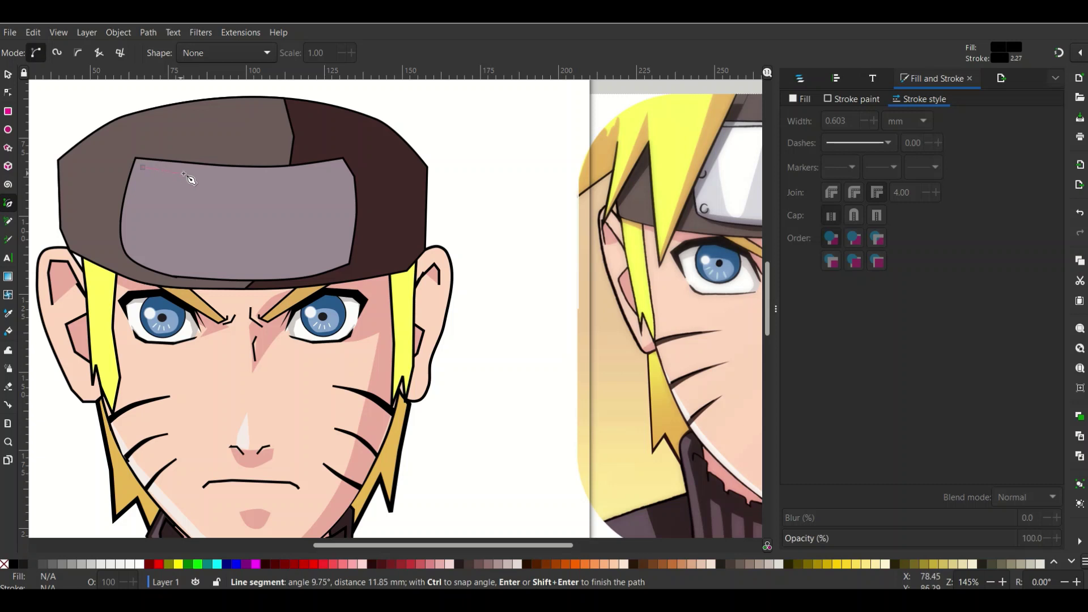
pyautogui.click(323, 173)
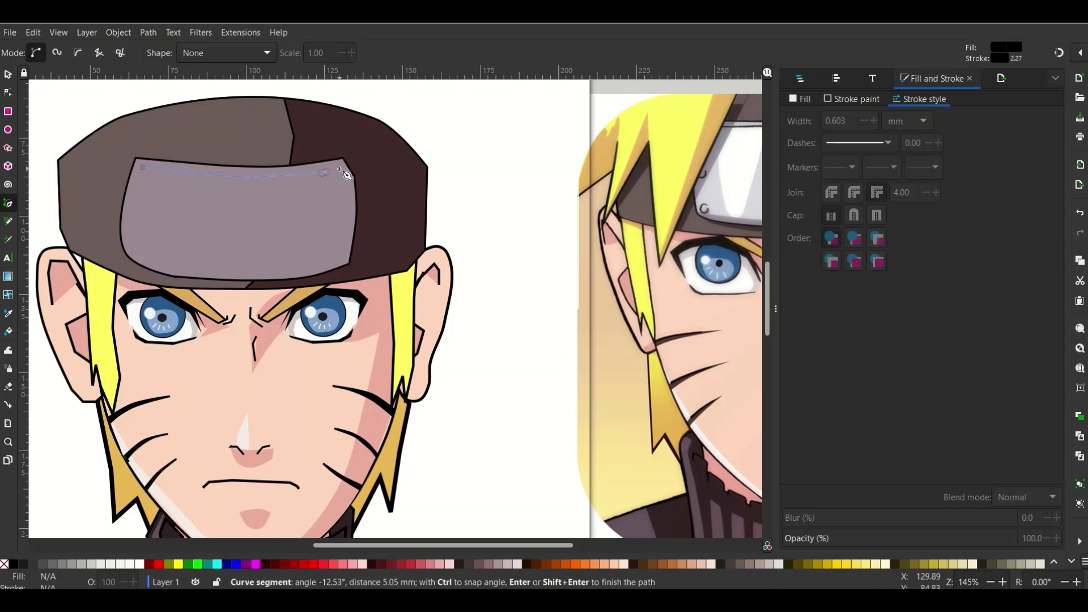
pyautogui.click(341, 168)
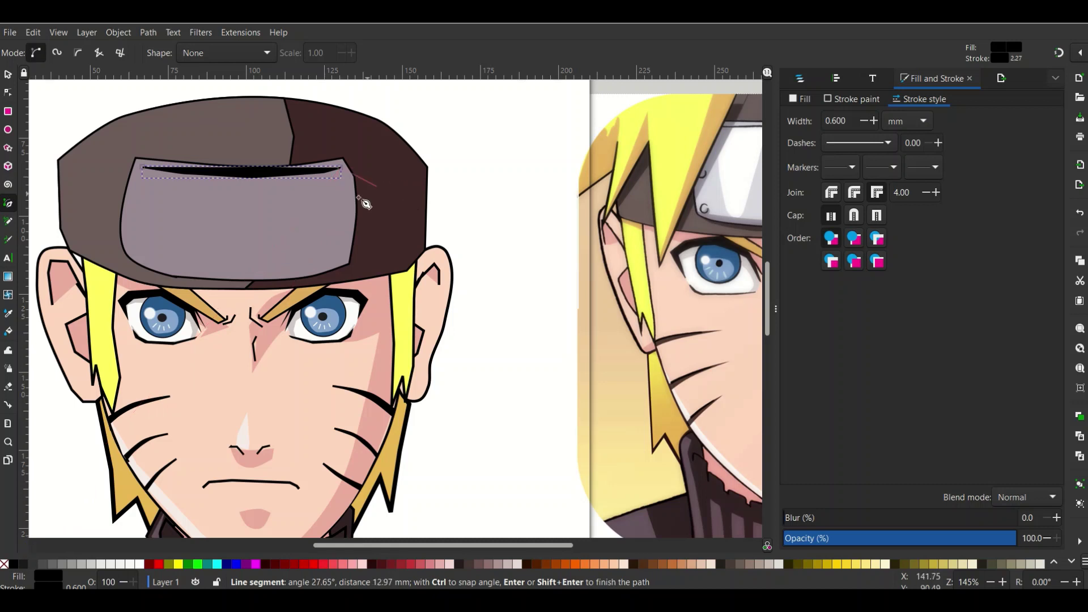
pyautogui.doubleClick(348, 199)
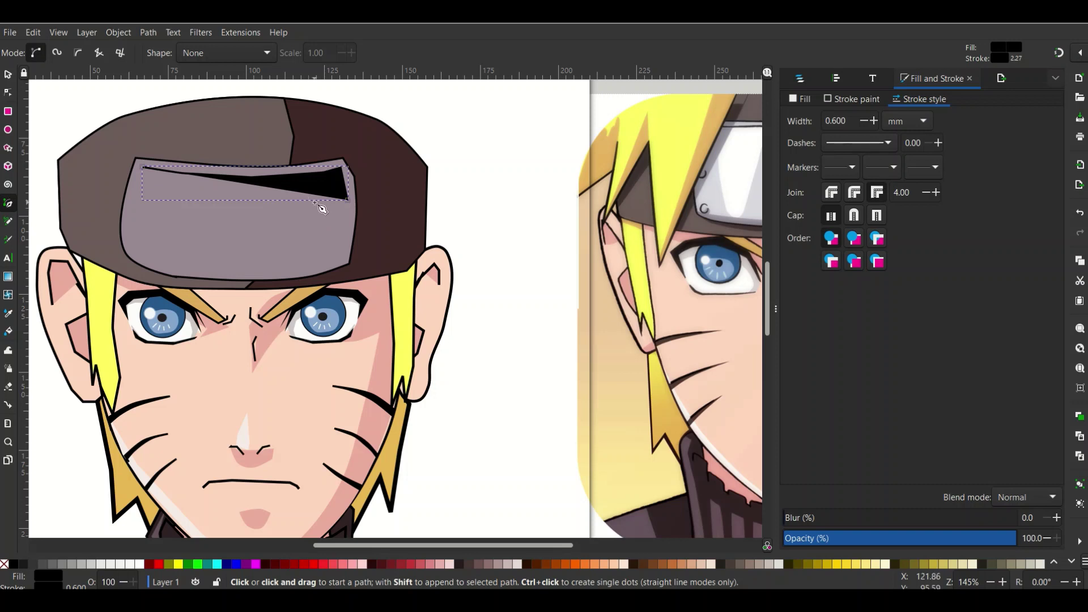
# Step: Revert the wedge to a thin groove line with a black stroke and discard a stray line
pyautogui.hotkey('ctrl', 'z')
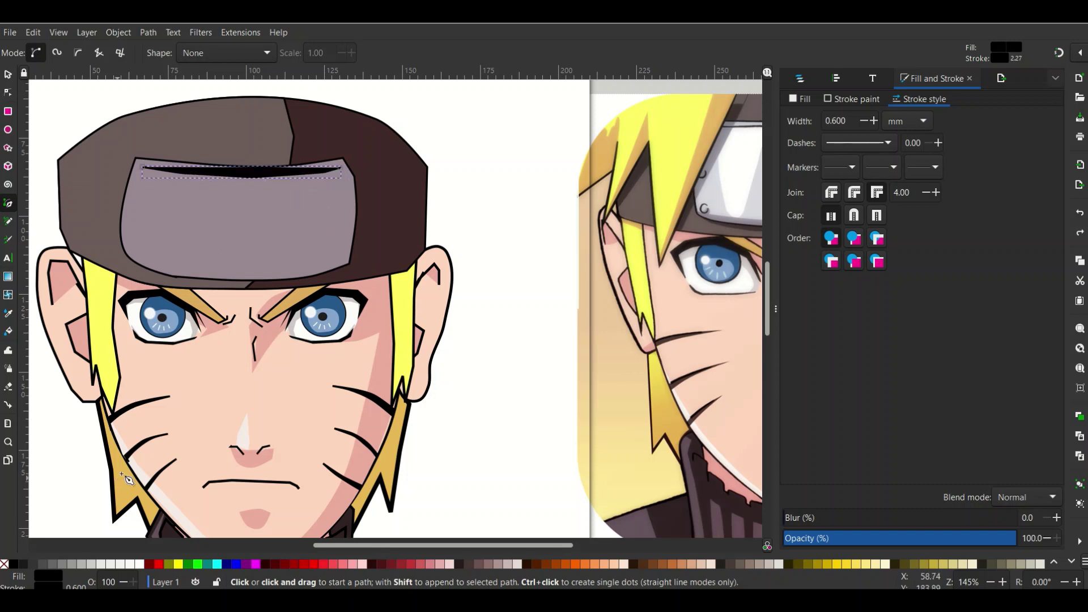
pyautogui.keyDown('shift'); pyautogui.click(3, 564); pyautogui.keyUp('shift')
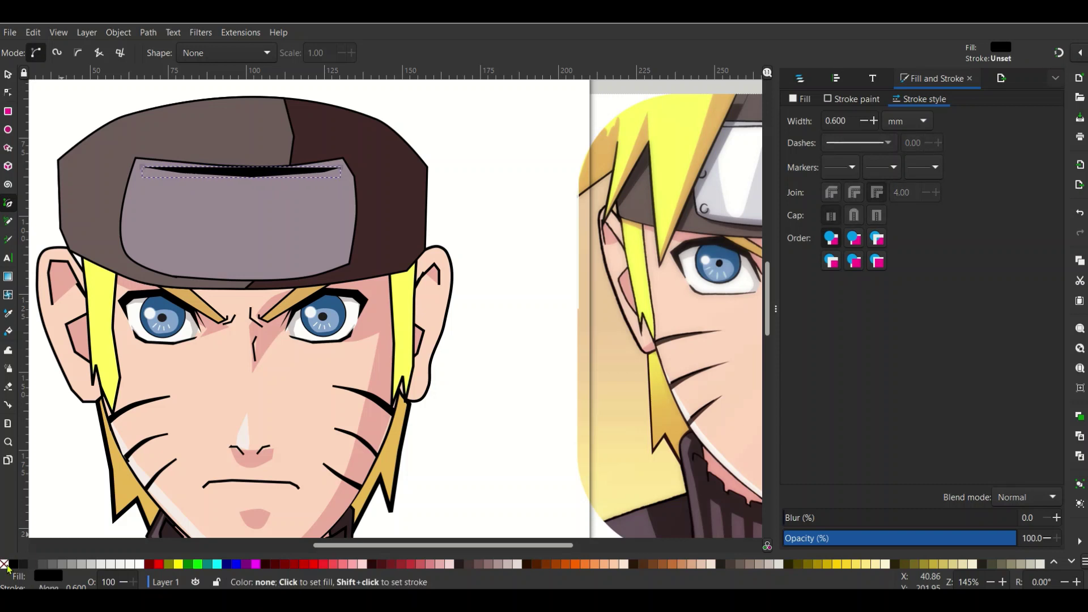
pyautogui.keyDown('shift'); pyautogui.click(13, 563); pyautogui.keyUp('shift')
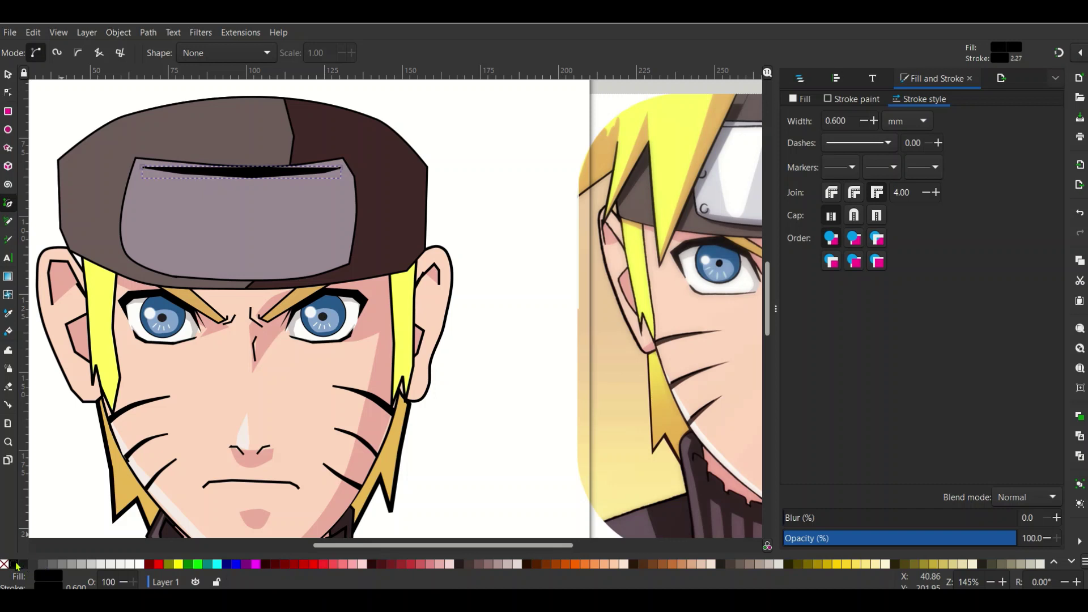
pyautogui.press('Escape')
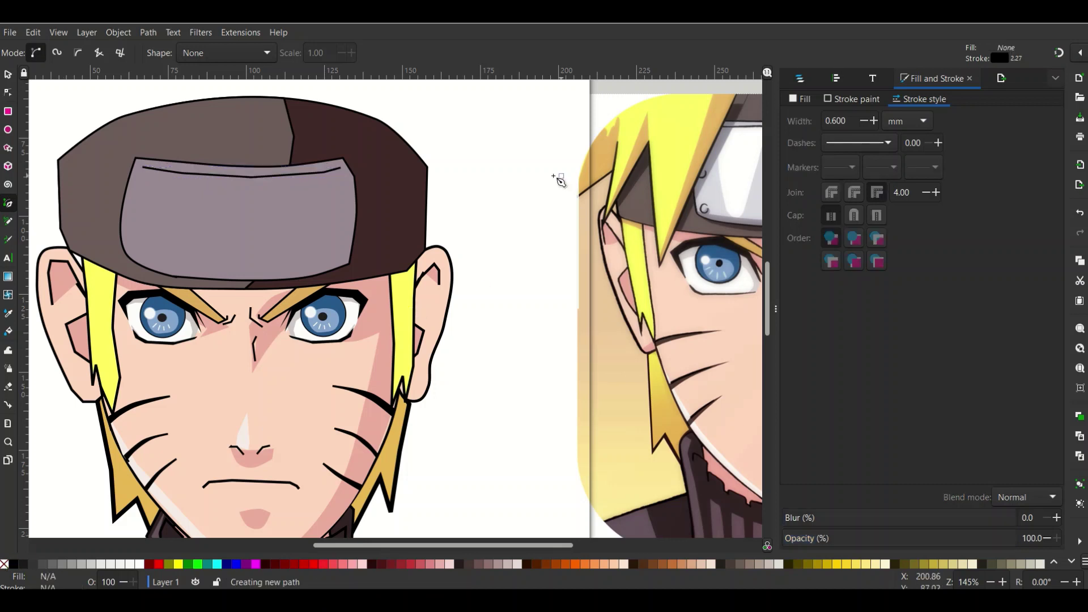
pyautogui.click(557, 178)
pyautogui.keyDown('ctrl'); pyautogui.scroll(-1, 514, 205); pyautogui.keyUp('ctrl')
pyautogui.doubleClick(513, 205)
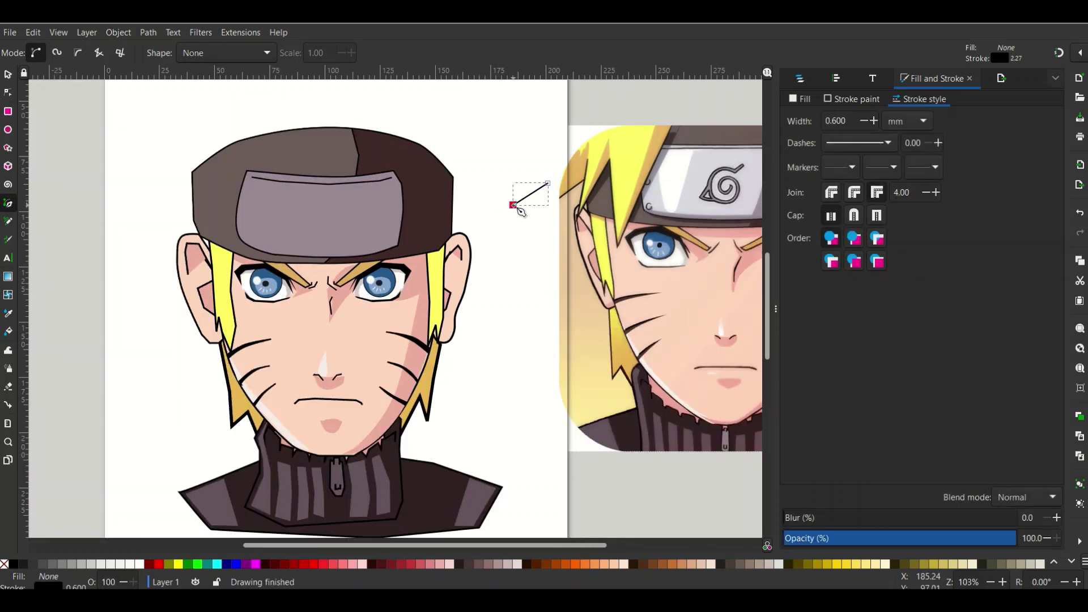
pyautogui.hotkey('ctrl', 'z')
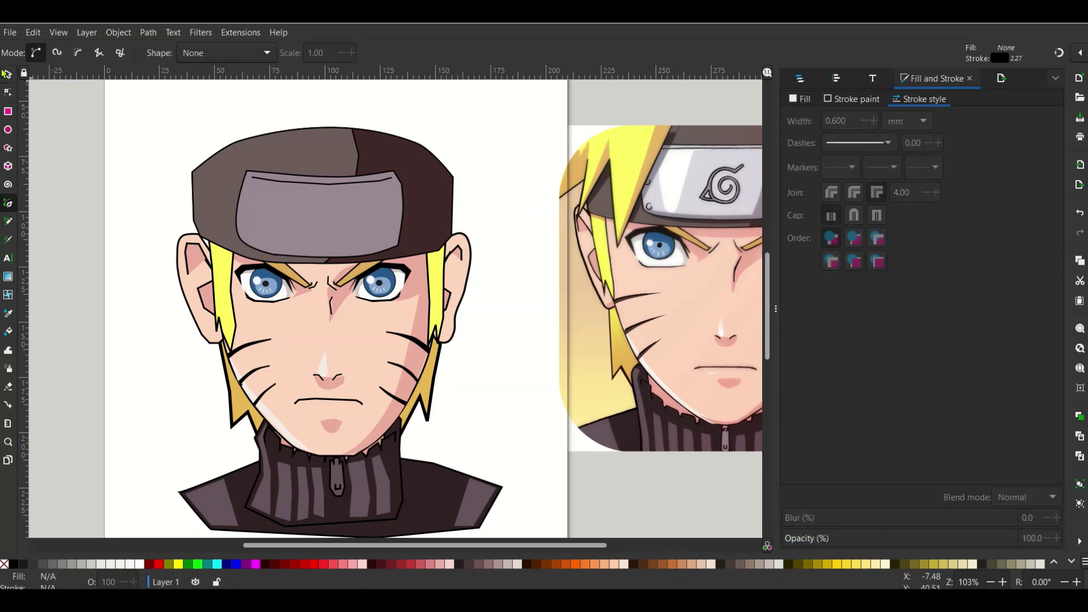
# Step: Drag the Naruto reference image left so it overlaps the page's right edge
pyautogui.click(8, 74)
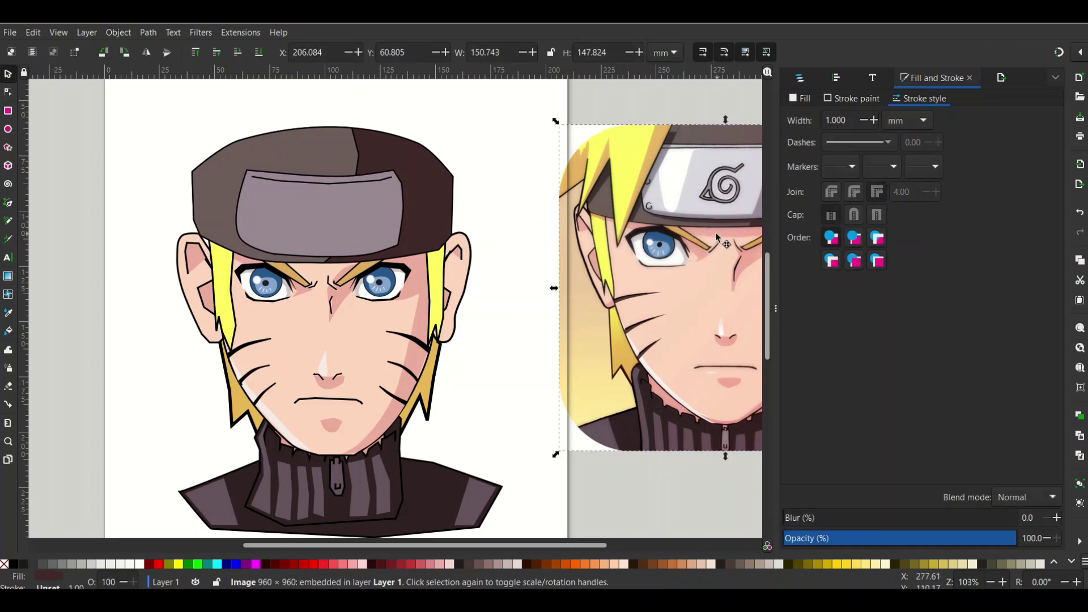
pyautogui.moveTo(685, 231); pyautogui.dragTo(637, 228)
pyautogui.moveTo(644, 231); pyautogui.dragTo(644, 232)
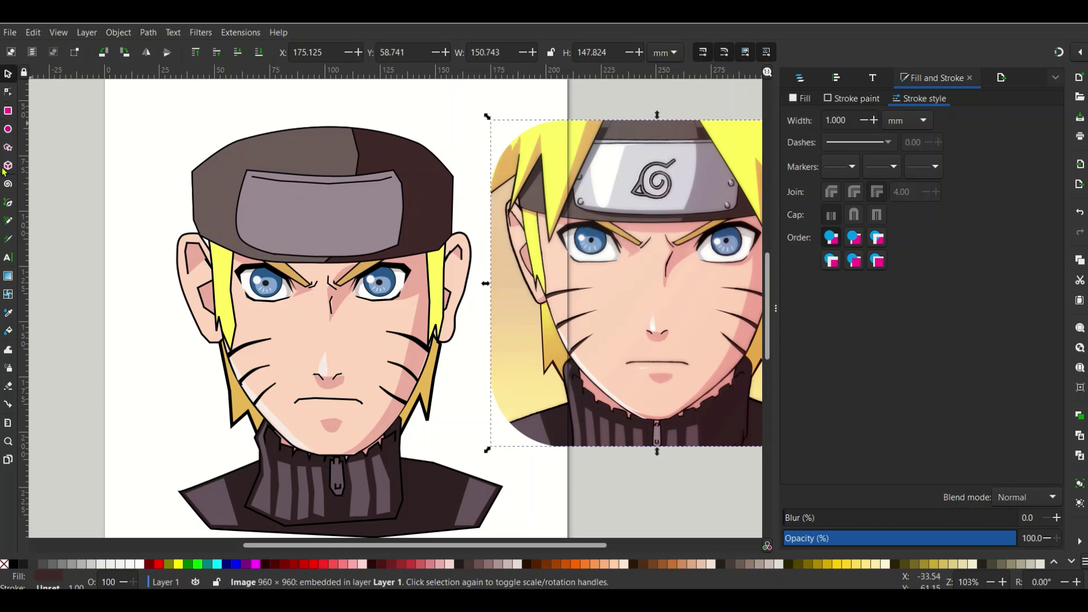
pyautogui.click(8, 203)
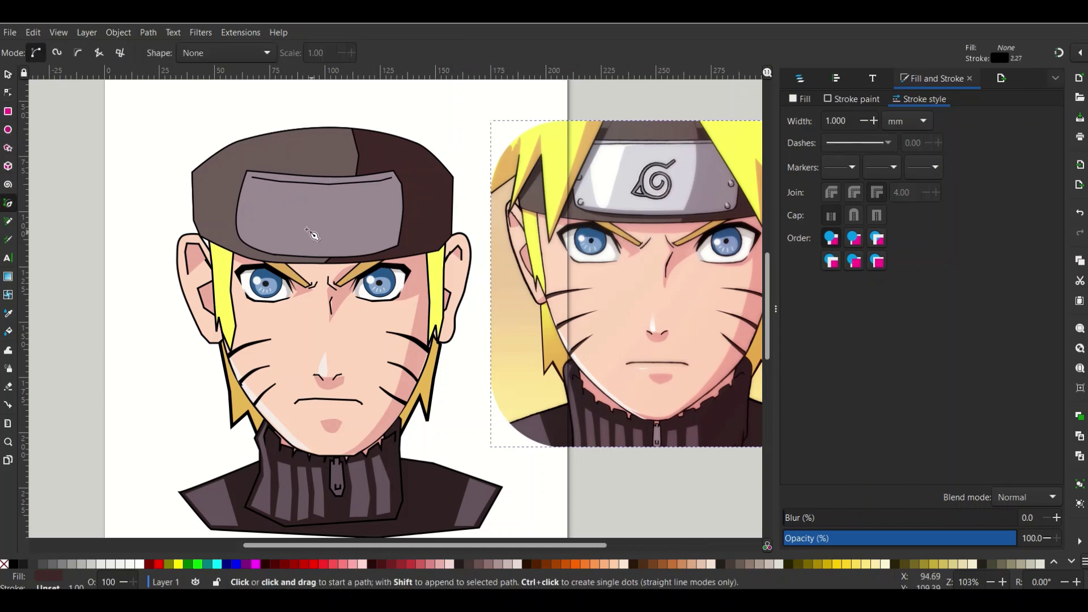
# Step: Draw small bracket marks at the plate's upper-left and lower-left corners
pyautogui.click(242, 208)
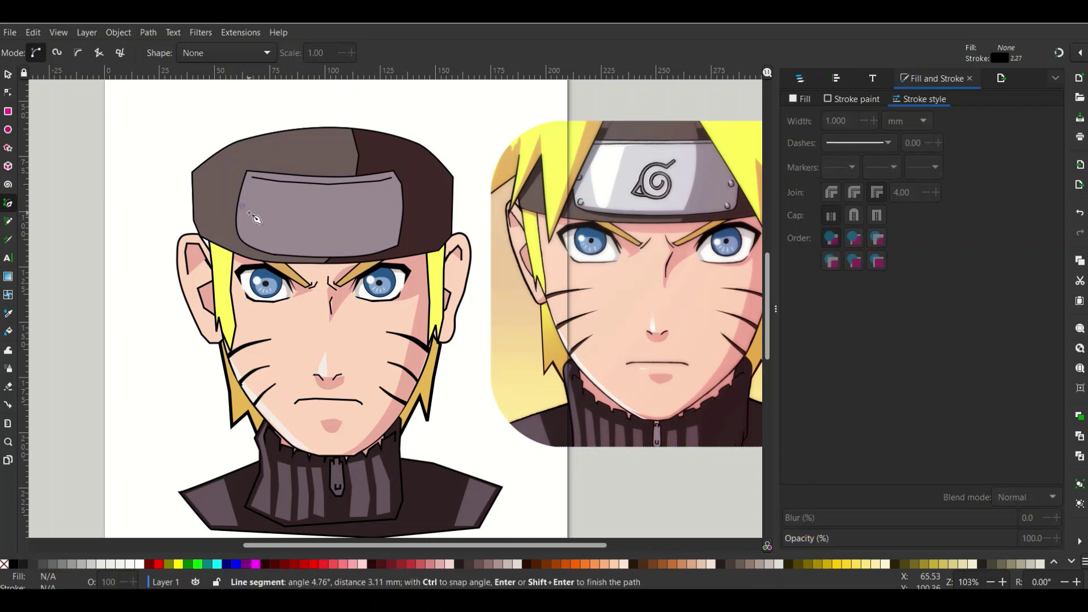
pyautogui.click(250, 213)
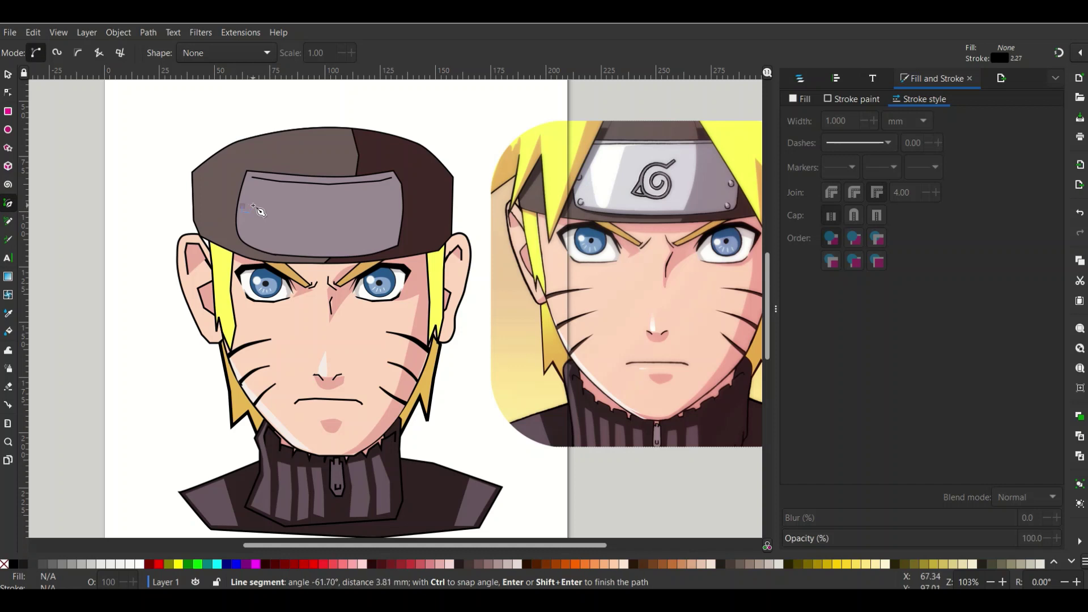
pyautogui.click(247, 204)
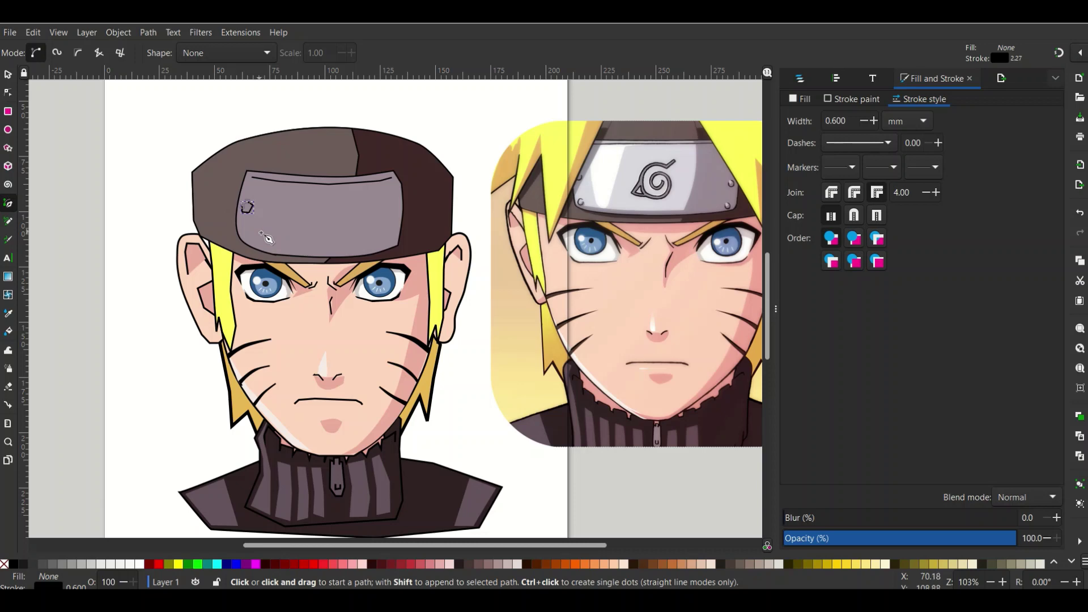
pyautogui.scroll(1, 269, 243)
pyautogui.scroll(2, 213, 227)
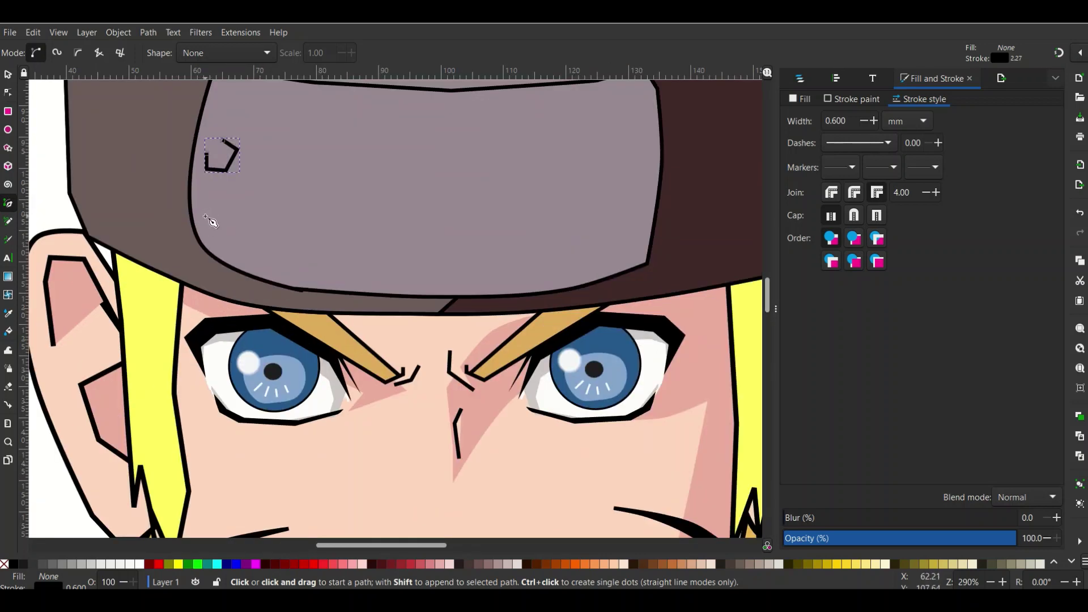
pyautogui.click(205, 218)
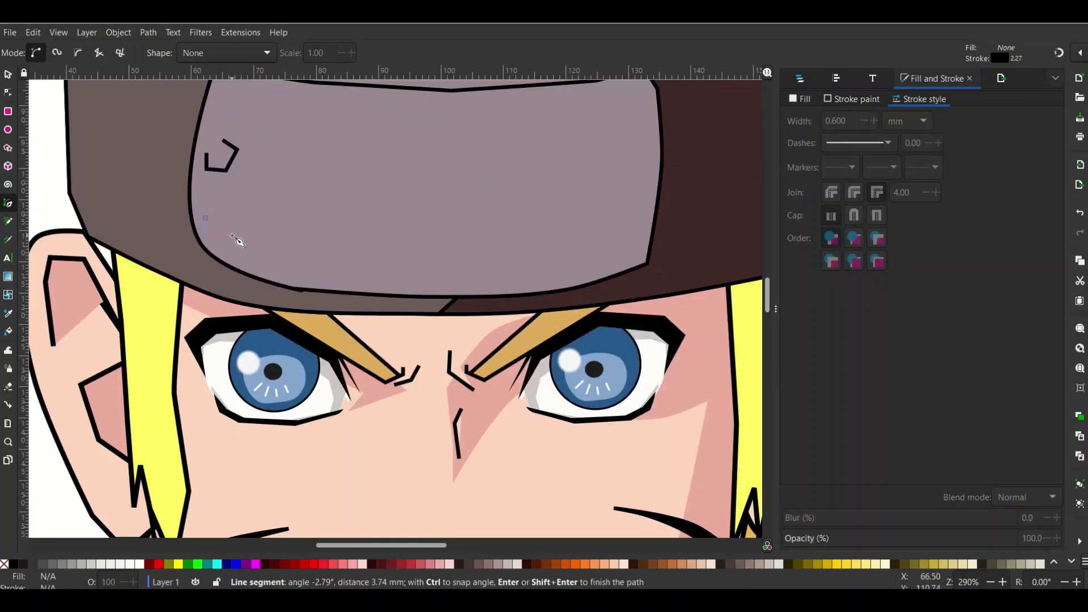
pyautogui.click(232, 226)
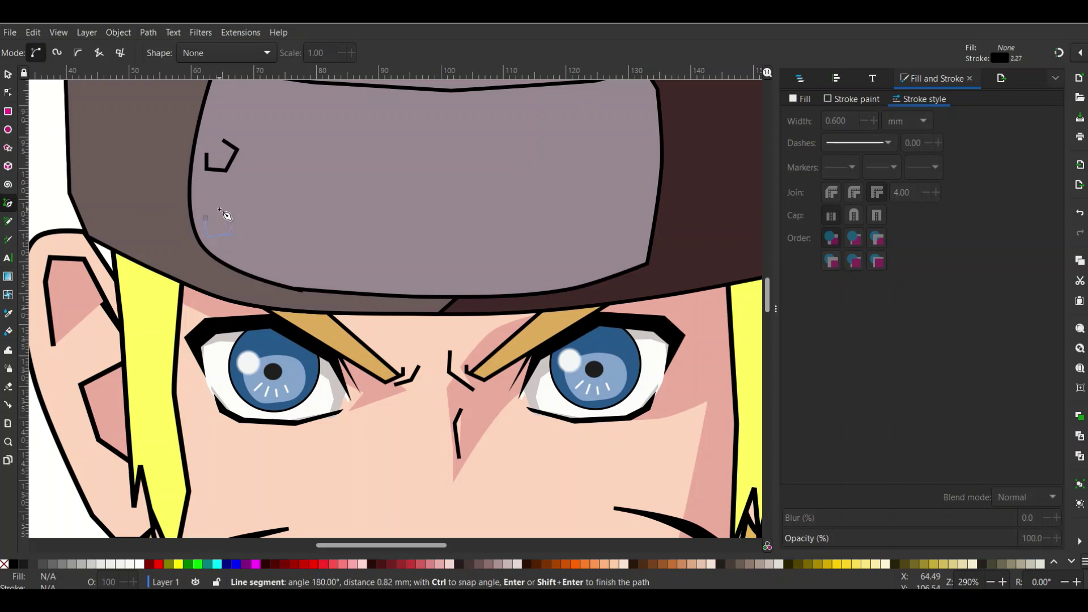
pyautogui.click(205, 219)
pyautogui.scroll(-1, 517, 272)
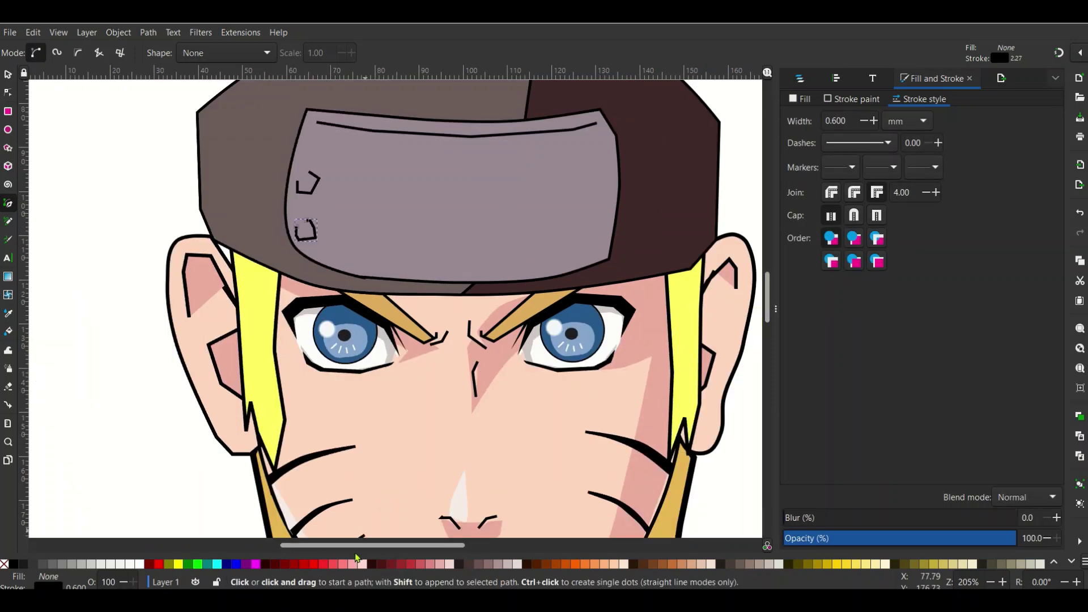
pyautogui.moveTo(356, 554)
pyautogui.mouseDown()
pyautogui.moveTo(450, 551)
pyautogui.moveTo(392, 553)
pyautogui.mouseUp()
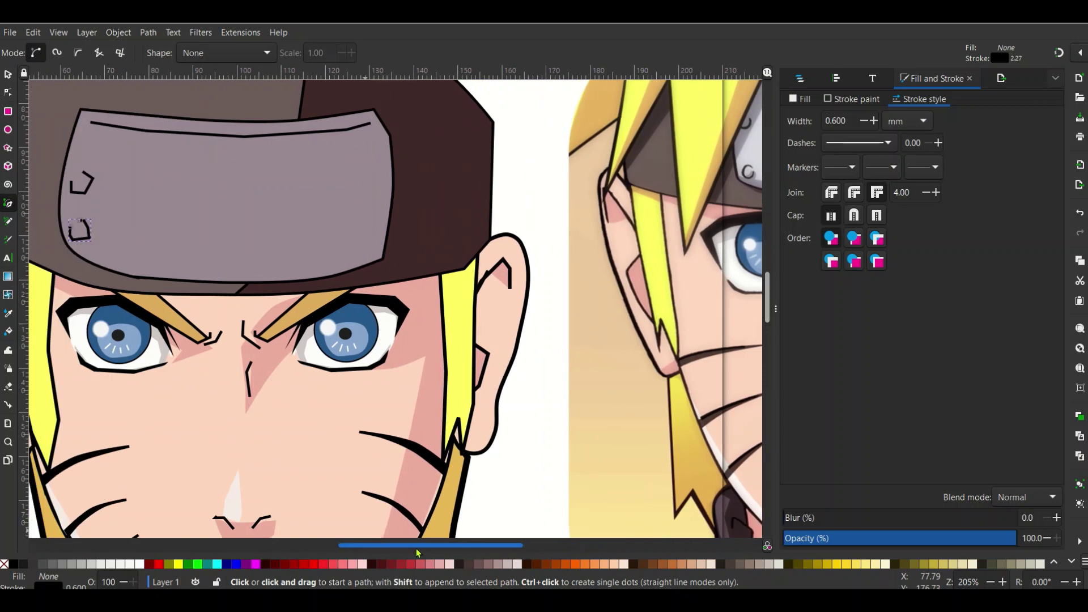
# Step: Draw small bracket marks at the plate's lower-right and upper-right corners
pyautogui.click(351, 239)
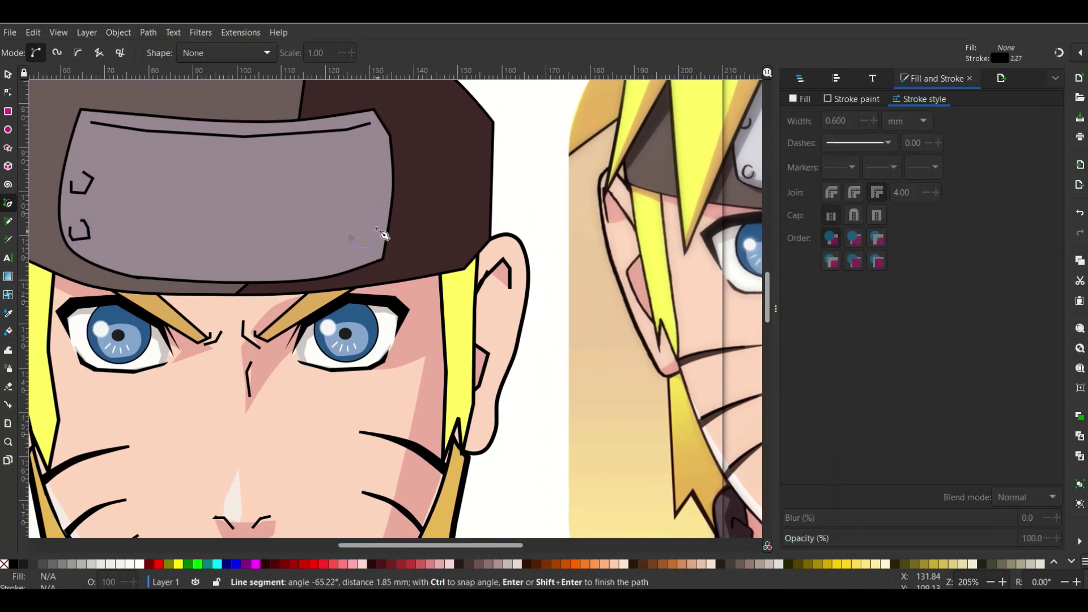
pyautogui.click(377, 228)
pyautogui.doubleClick(361, 223)
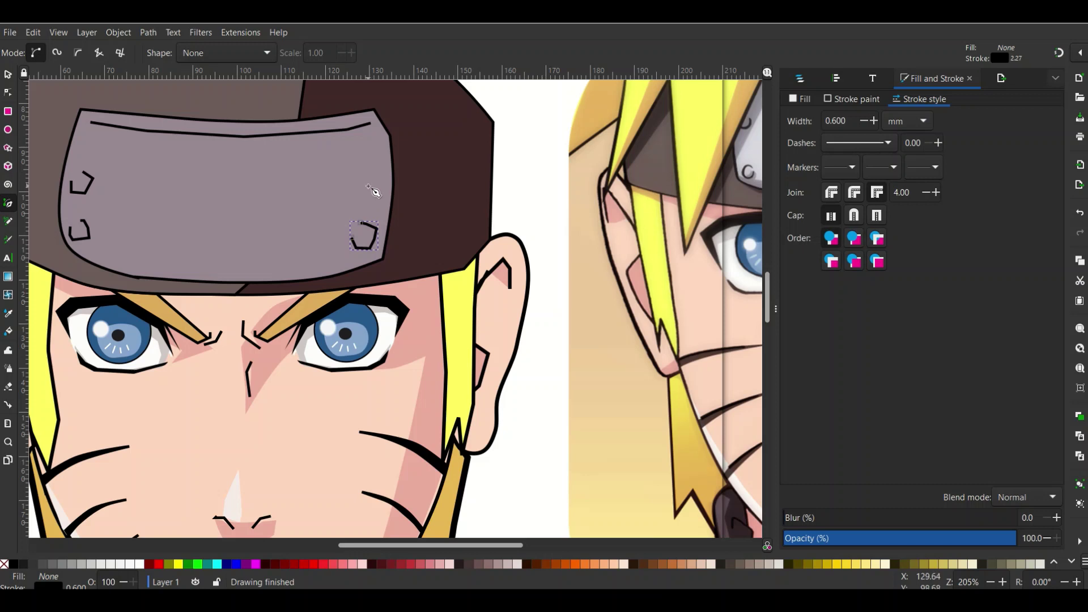
pyautogui.click(358, 184)
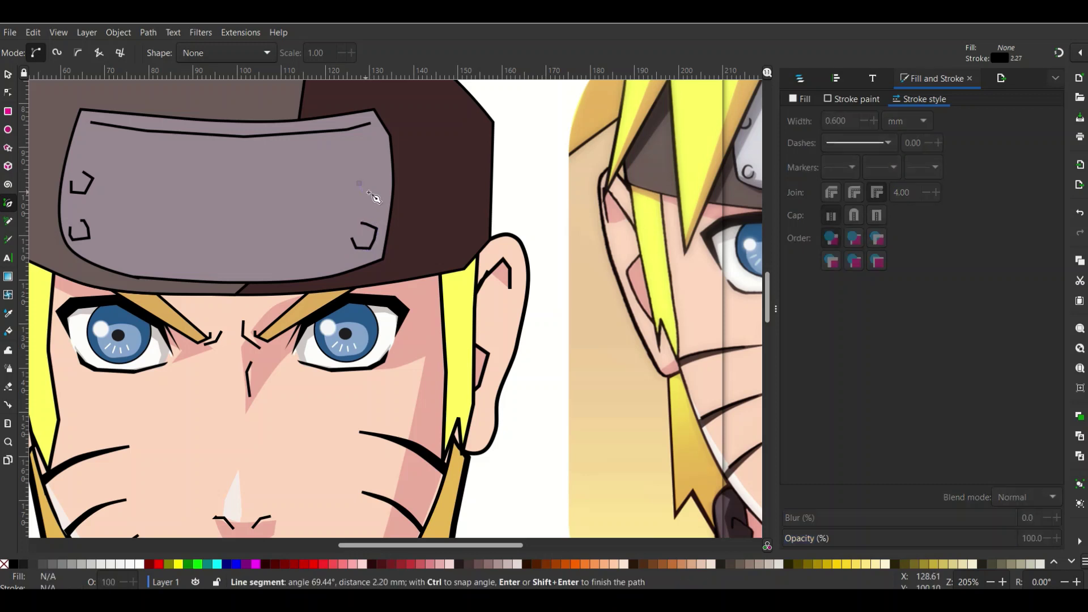
pyautogui.click(385, 170)
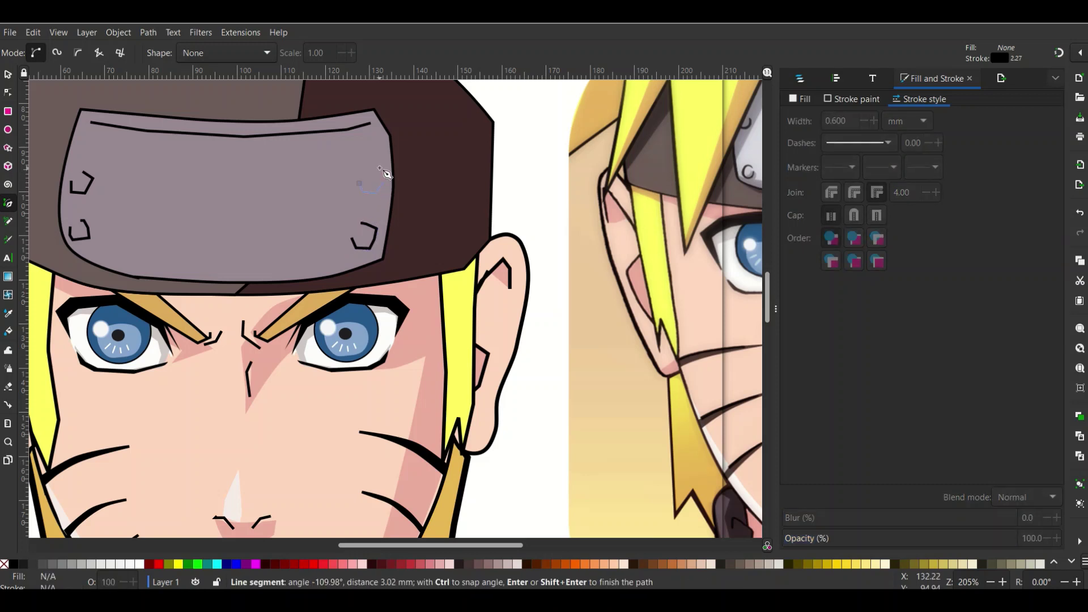
pyautogui.press('Return')
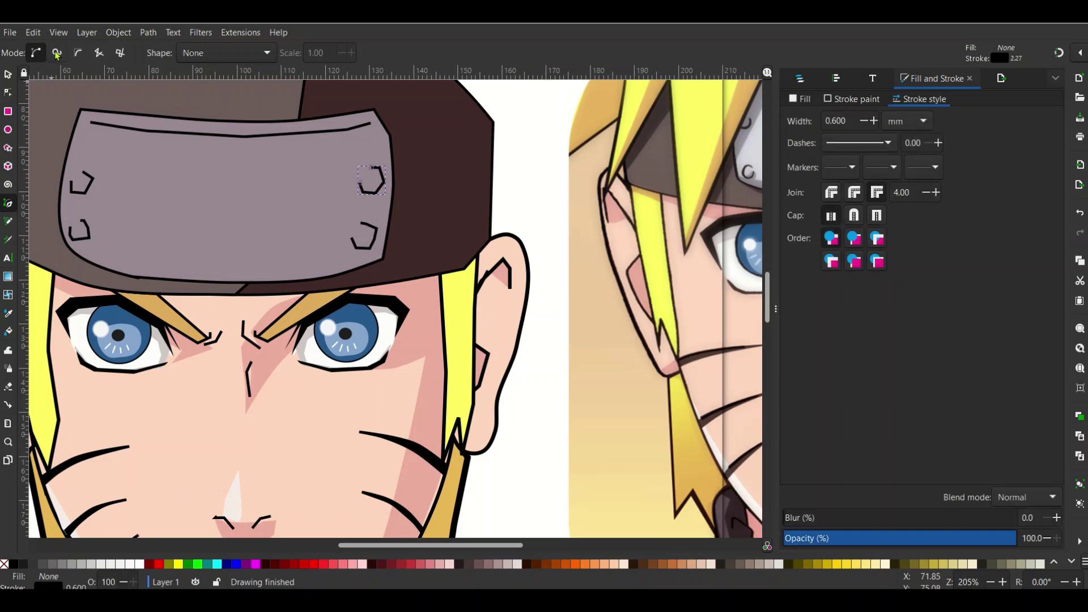
pyautogui.click(8, 74)
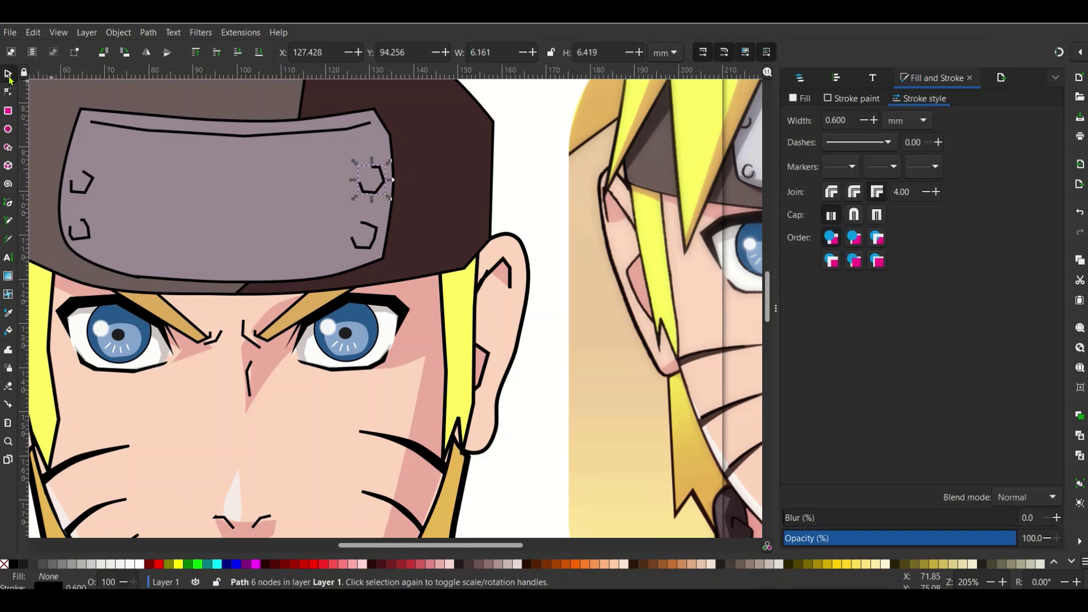
# Step: Smooth the nodes of the right-side corner marks into rounded curves
pyautogui.doubleClick(384, 190)
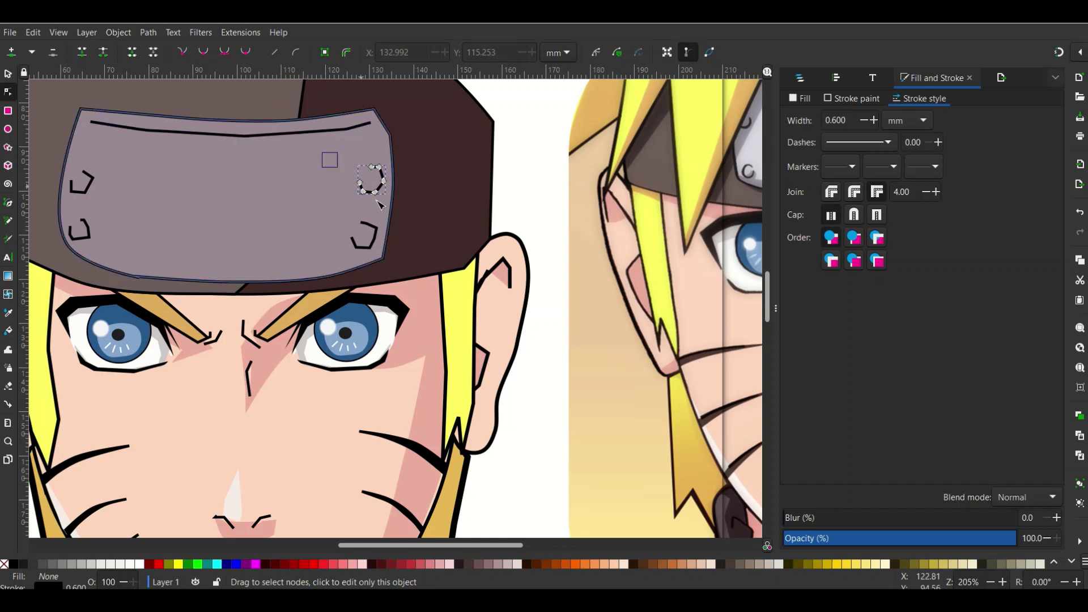
pyautogui.moveTo(328, 158); pyautogui.dragTo(399, 216)
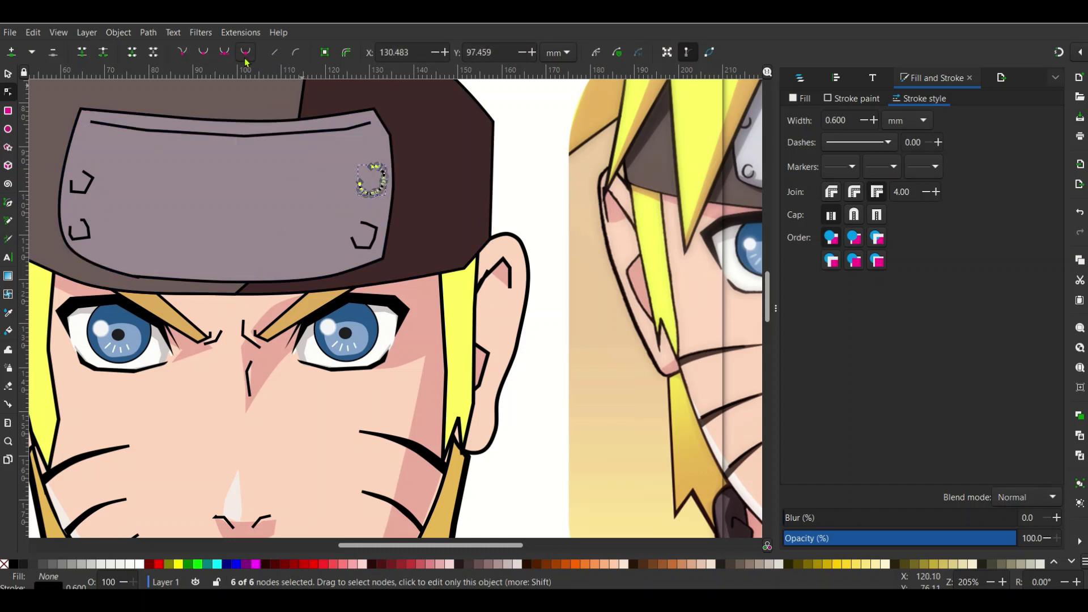
pyautogui.moveTo(332, 215); pyautogui.dragTo(377, 261)
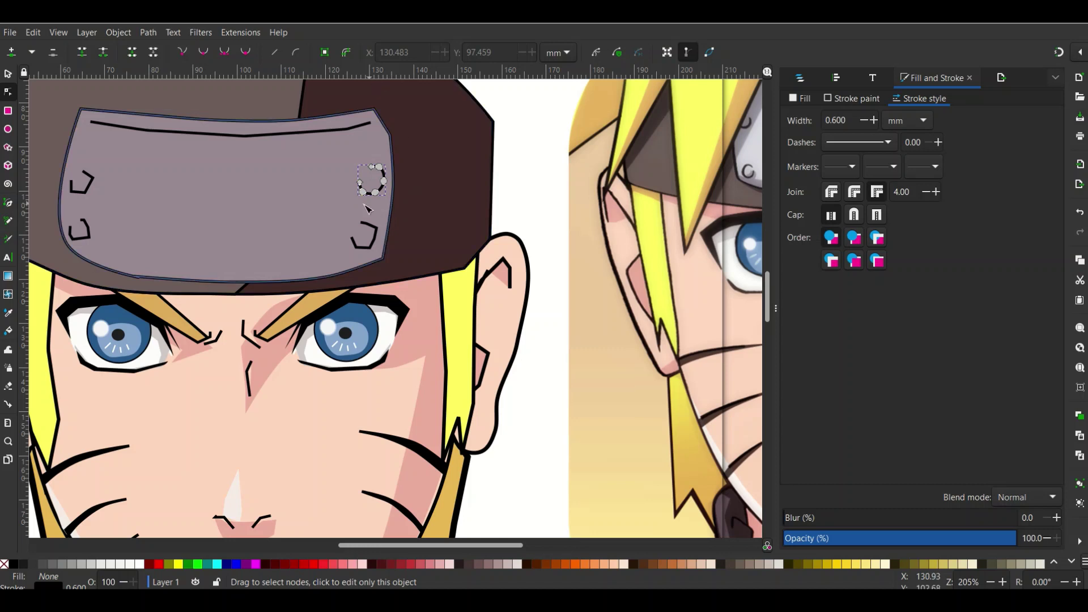
pyautogui.click(363, 231)
pyautogui.moveTo(338, 207); pyautogui.dragTo(395, 272)
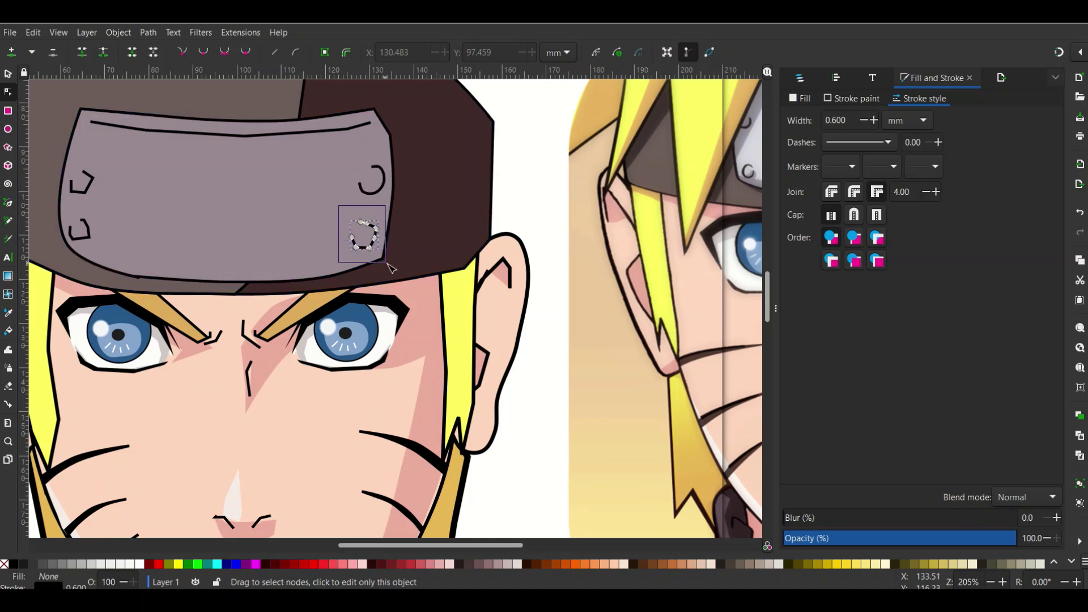
pyautogui.click(250, 51)
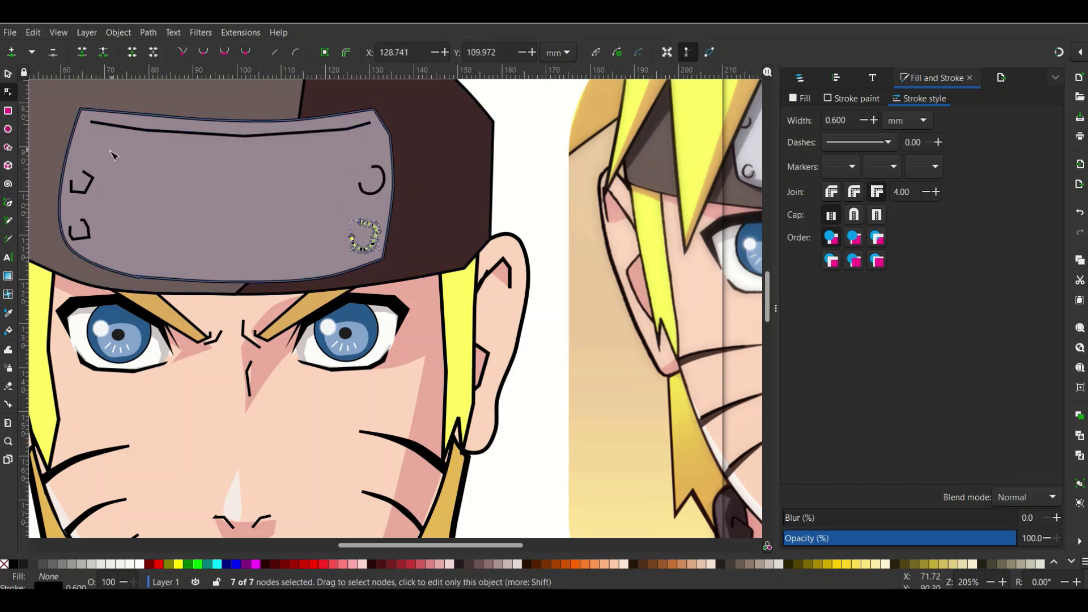
pyautogui.press('Escape')
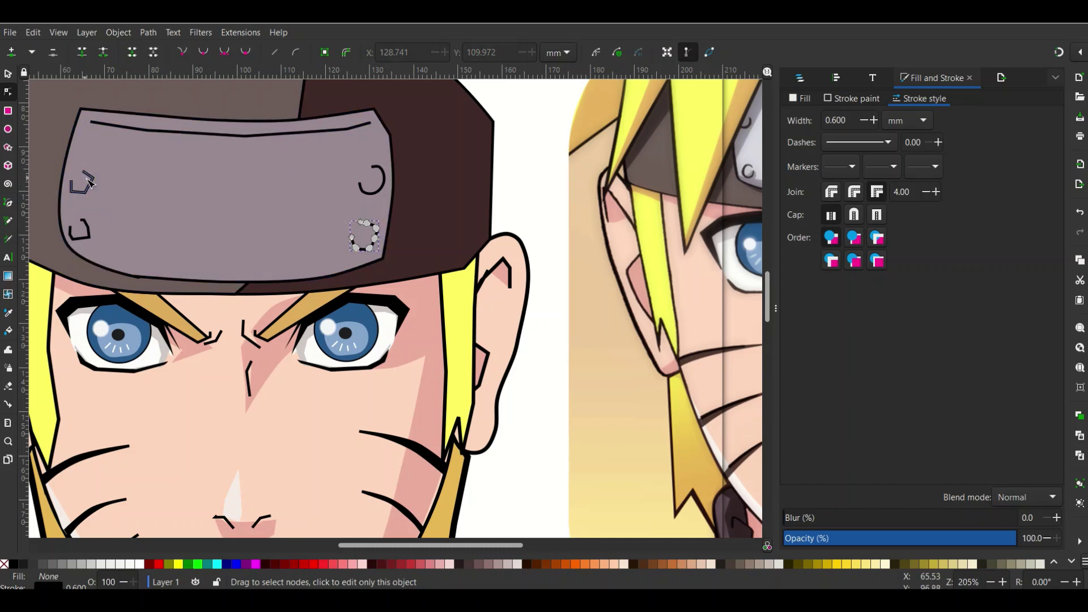
# Step: Smooth the upper-left and lower-left bracket marks into curves, then select the headband plate
pyautogui.click(91, 183)
pyautogui.moveTo(67, 161); pyautogui.dragTo(103, 196)
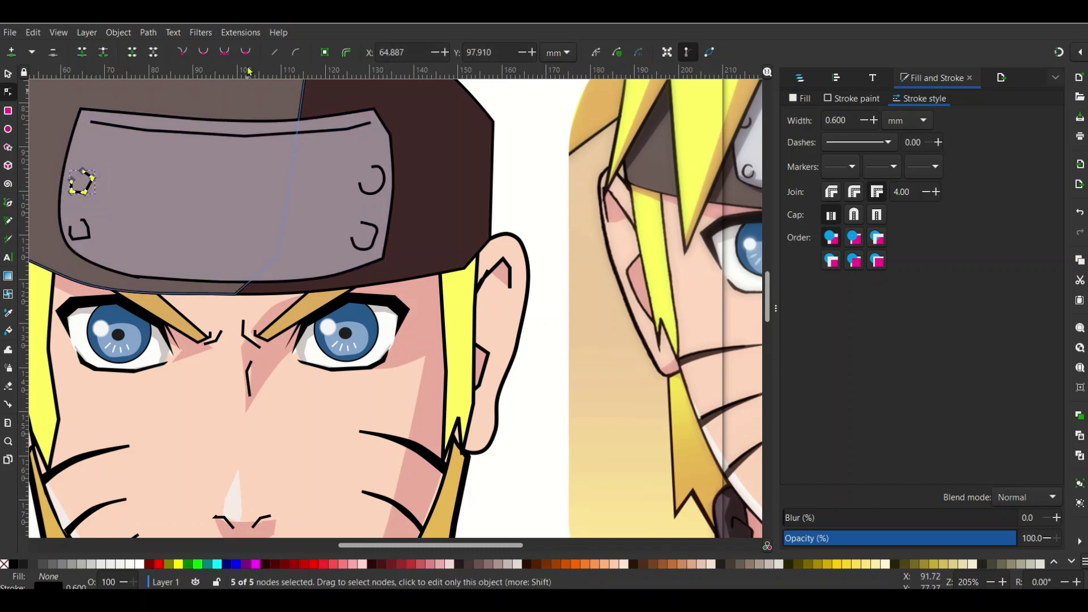
pyautogui.click(245, 51)
pyautogui.click(84, 230)
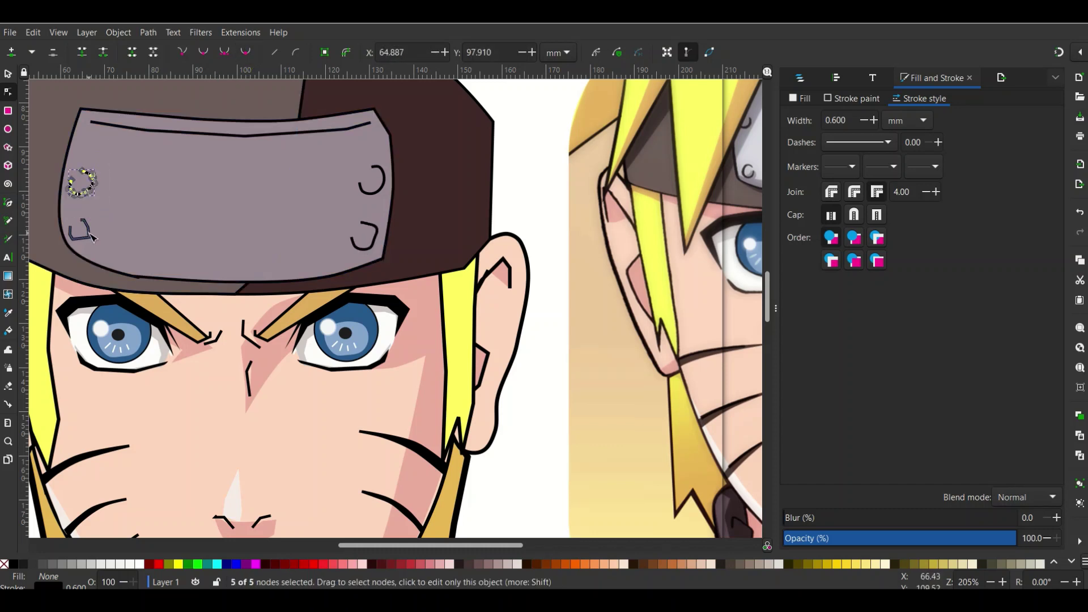
pyautogui.moveTo(111, 214); pyautogui.dragTo(64, 247)
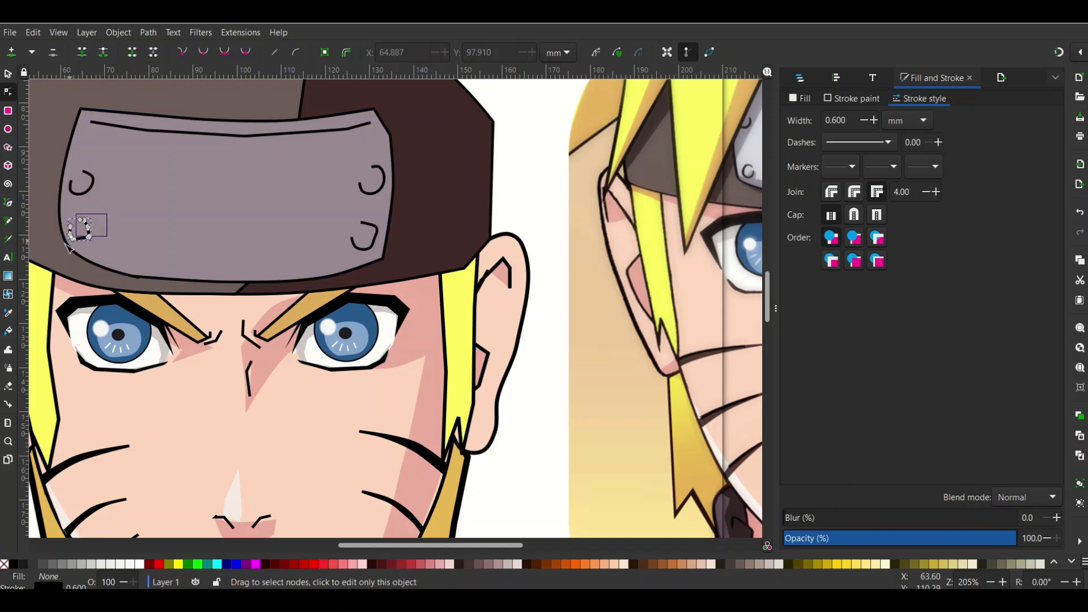
pyautogui.click(245, 52)
pyautogui.click(210, 202)
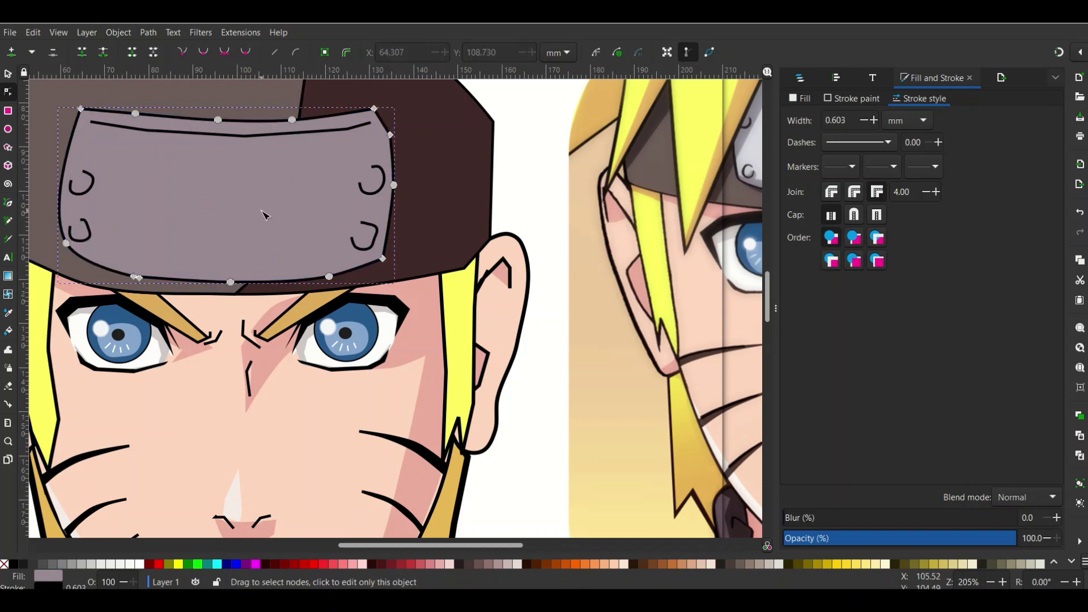
# Step: Sample the reference headband's light silver-grey as the plate's fill with the Dropper
pyautogui.scroll(-3, 315, 231)
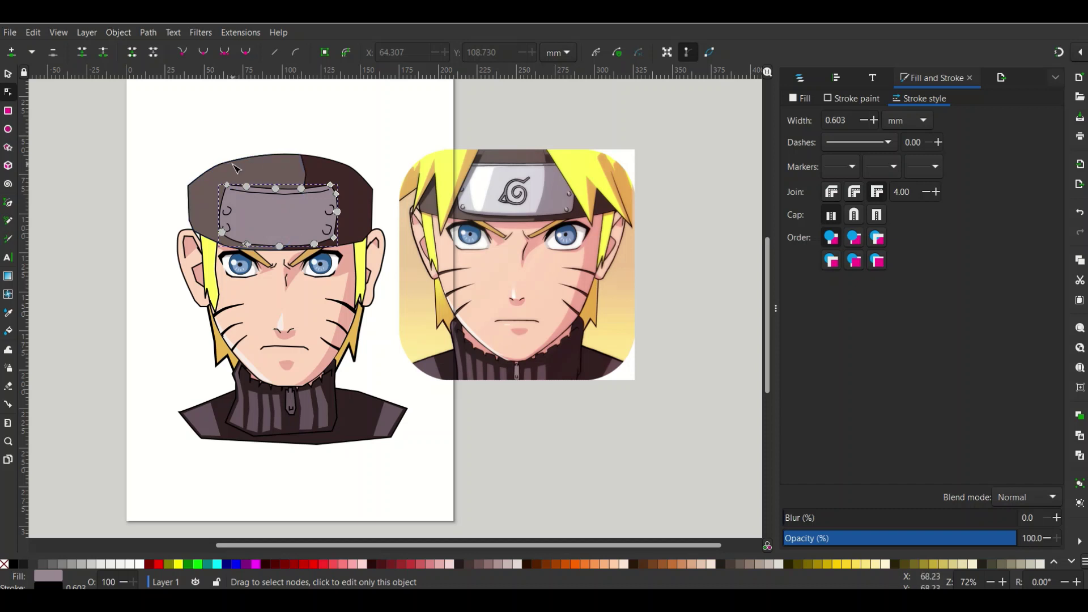
pyautogui.click(9, 312)
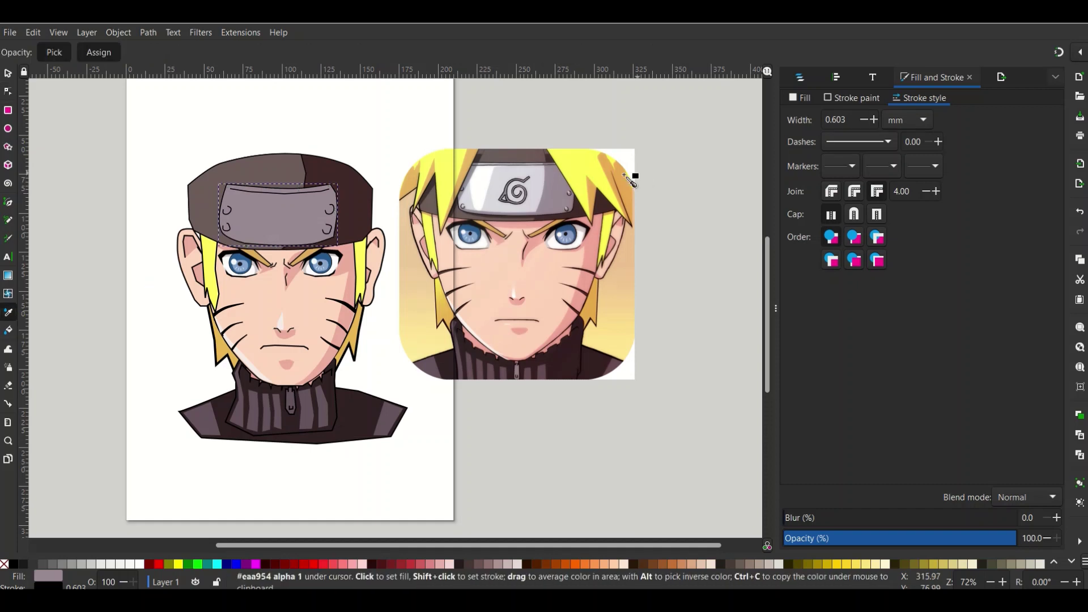
pyautogui.click(532, 177)
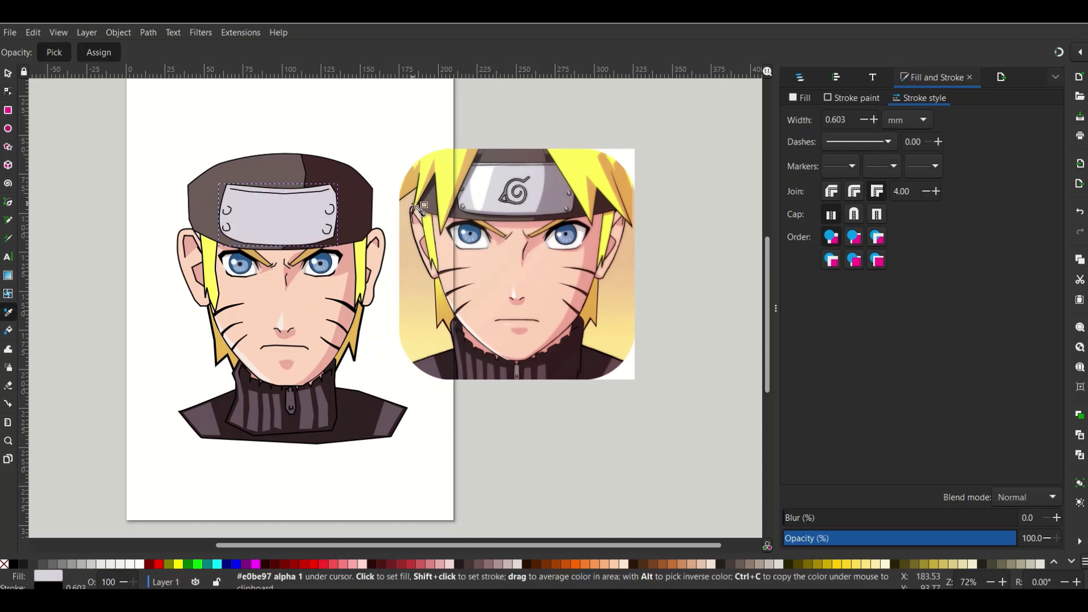
# Step: Draw a closed light-grey shape covering the headband plate
pyautogui.click(8, 203)
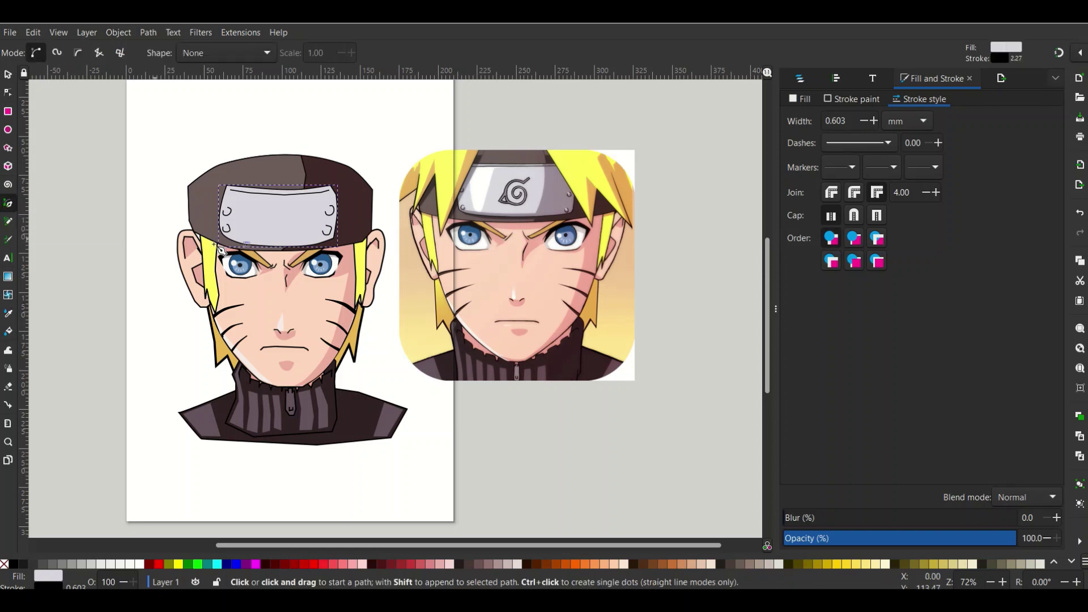
pyautogui.click(222, 228)
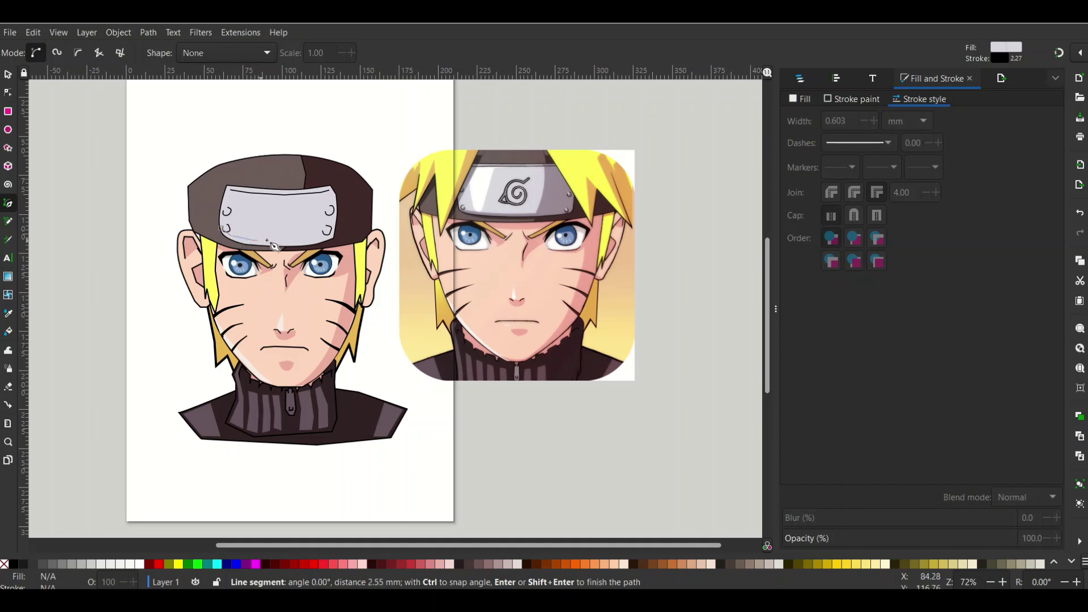
pyautogui.click(294, 243)
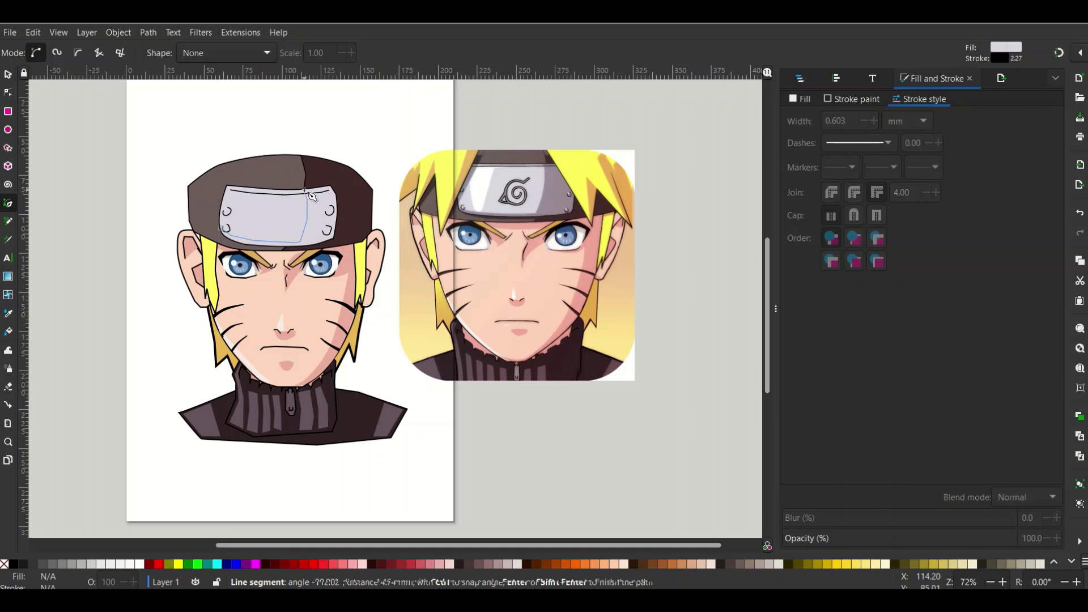
pyautogui.doubleClick(309, 194)
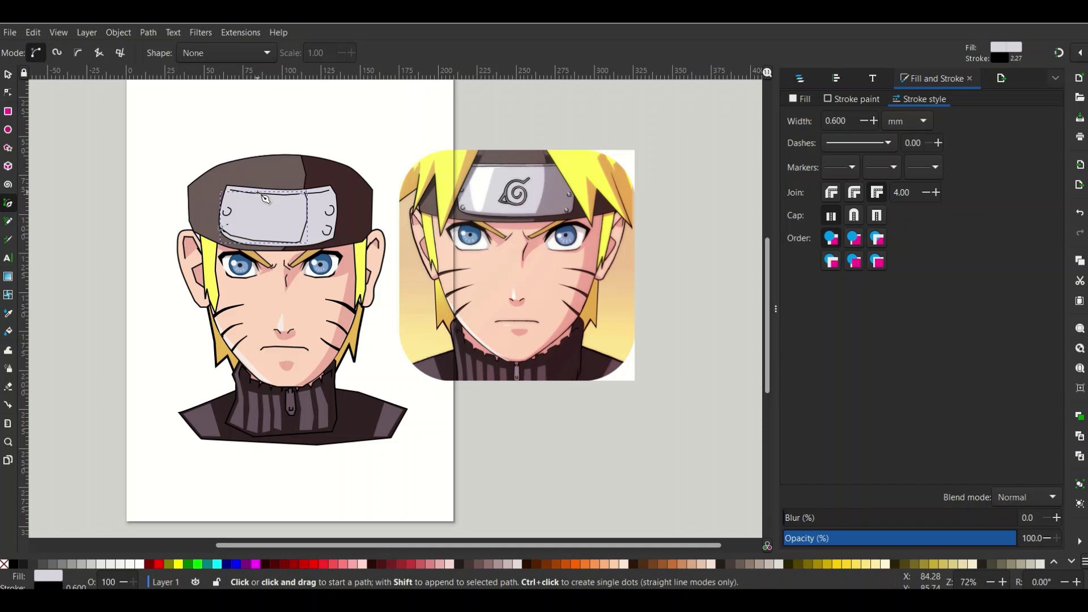
# Step: Draw a small closed multi-point panel on the headband's left side
pyautogui.click(258, 193)
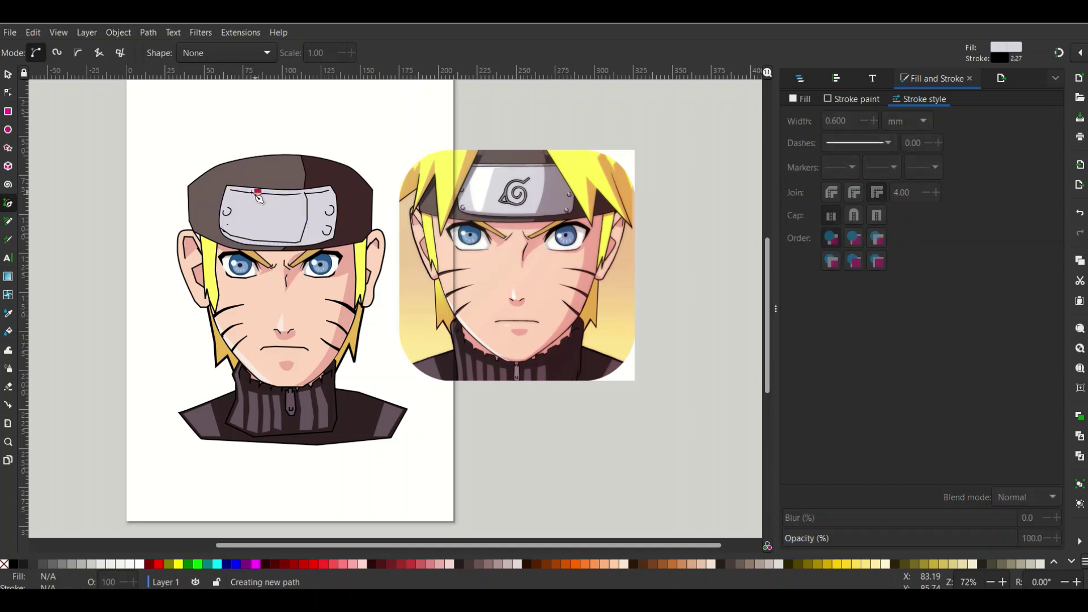
pyautogui.click(244, 235)
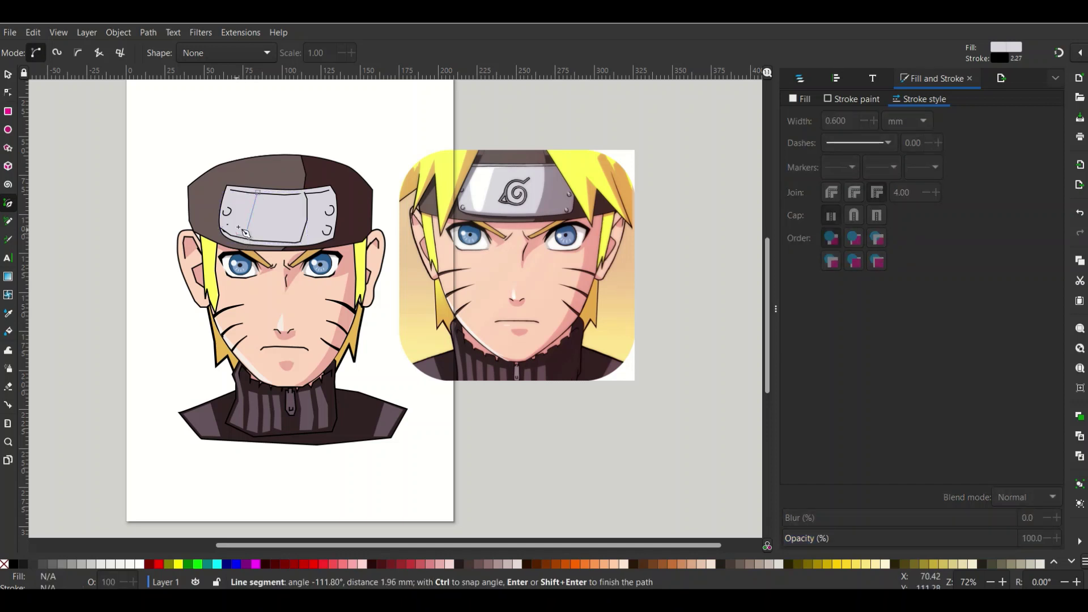
pyautogui.click(234, 208)
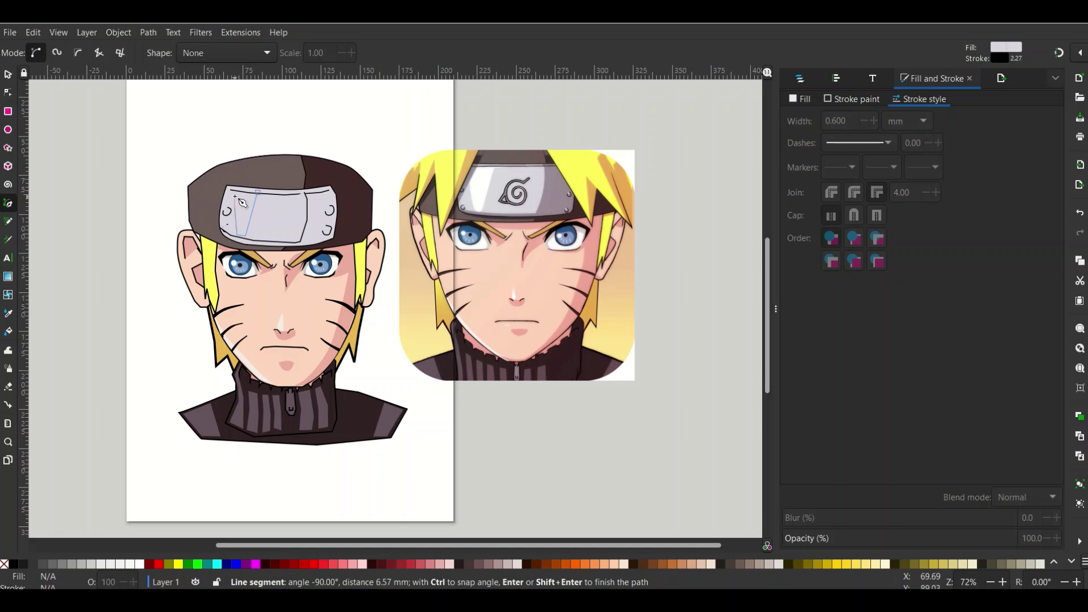
pyautogui.click(245, 195)
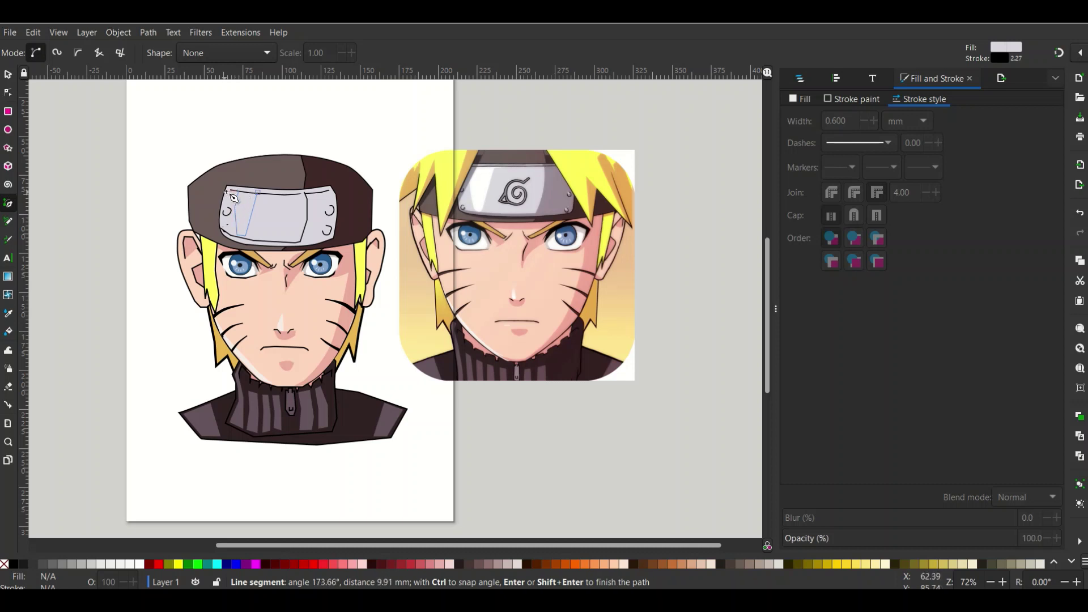
pyautogui.click(233, 194)
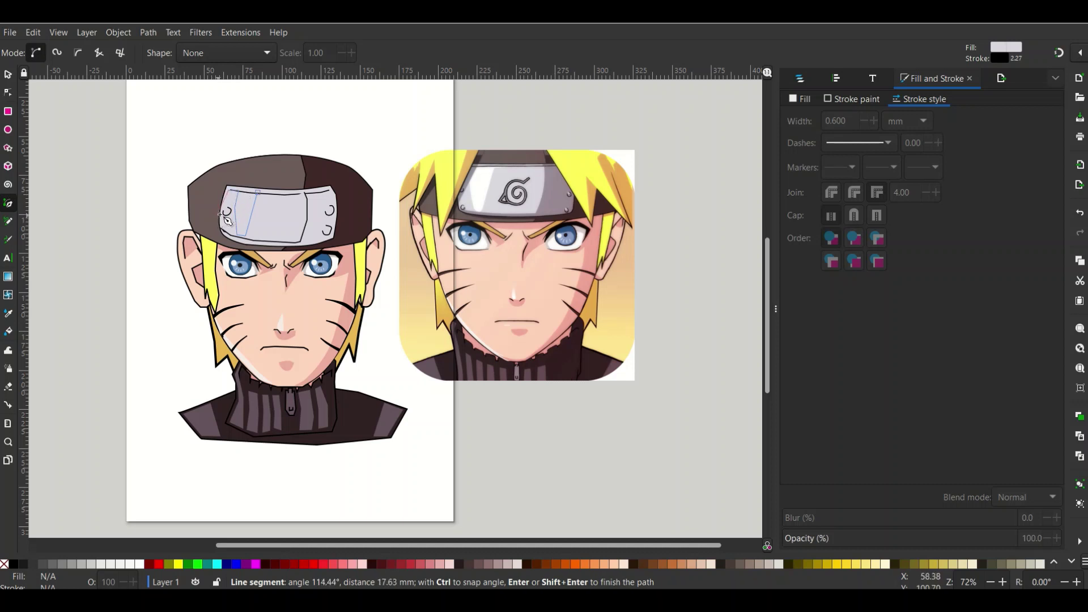
pyautogui.click(226, 216)
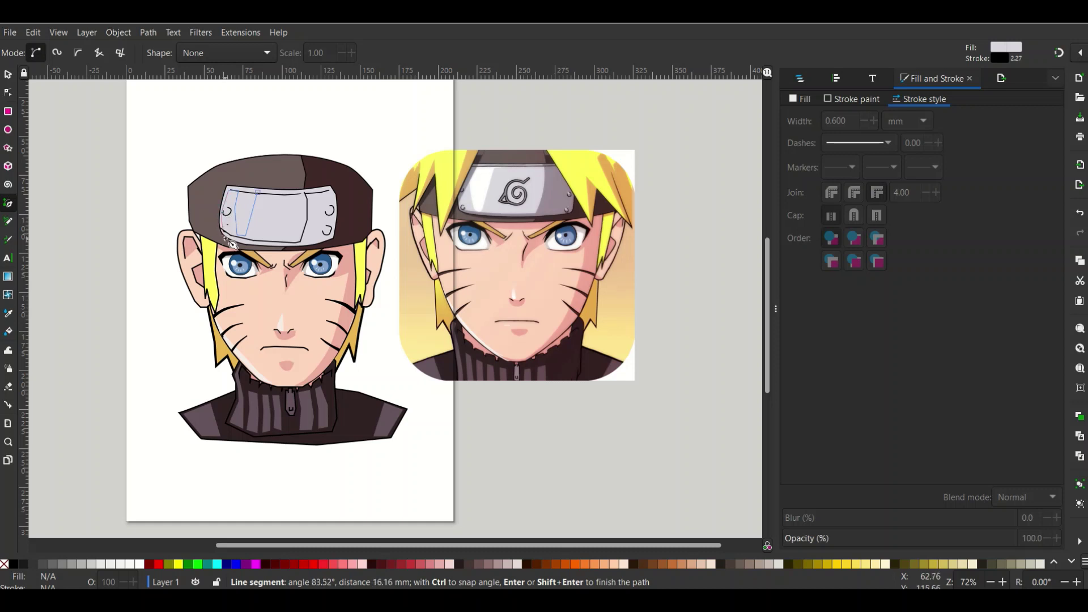
pyautogui.click(260, 239)
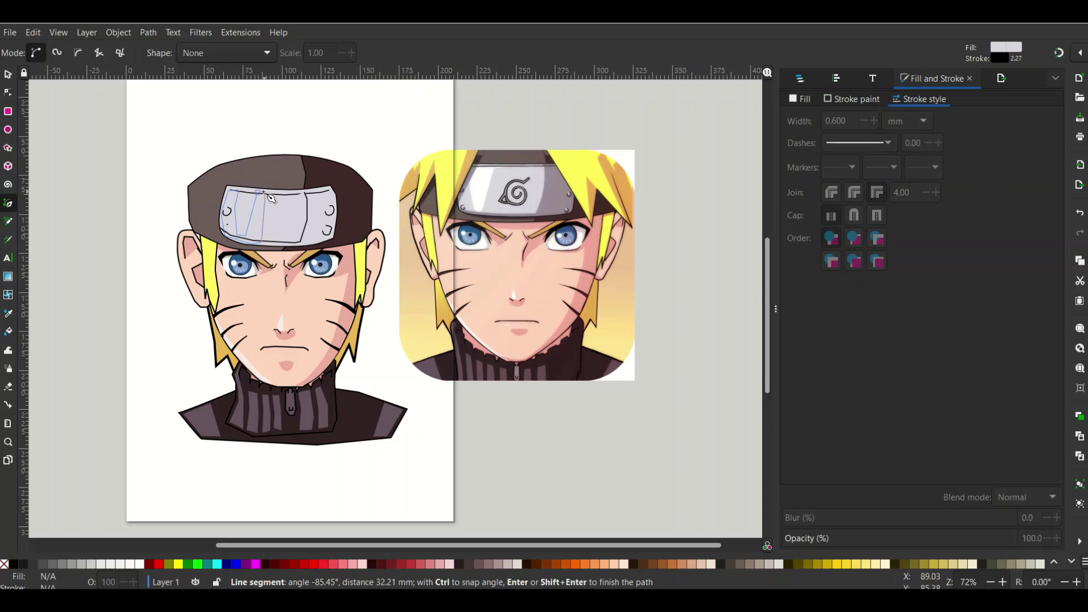
pyautogui.click(259, 193)
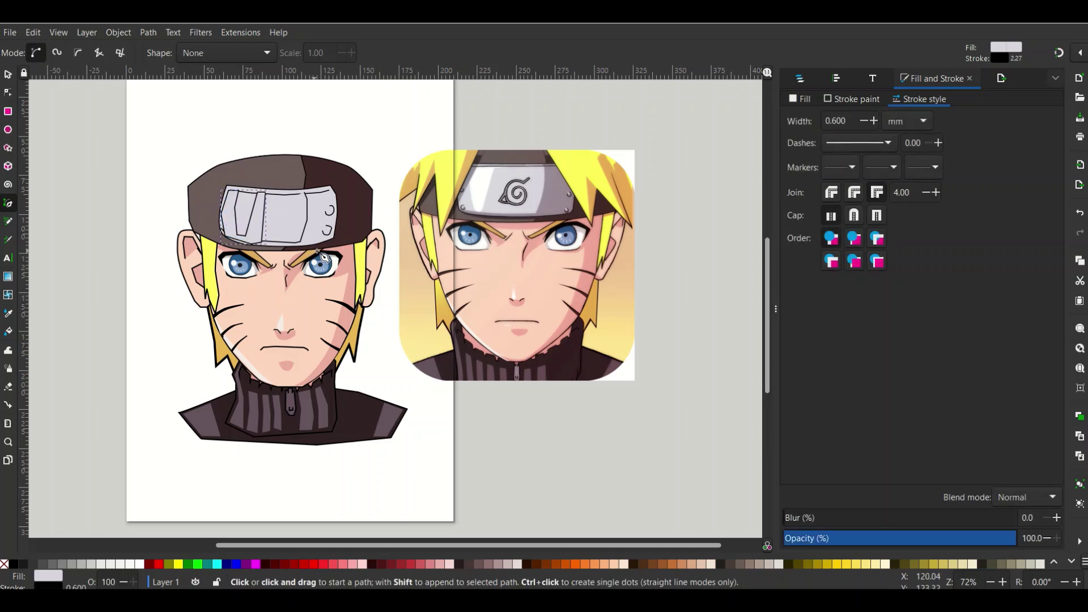
pyautogui.scroll(1, 320, 256)
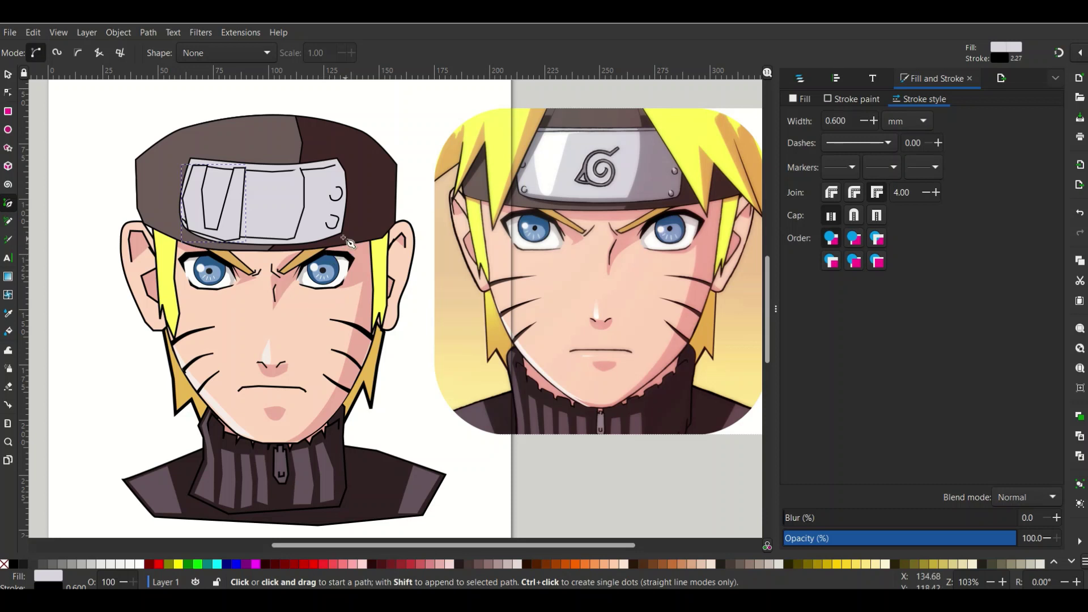
# Step: Fill the headband plate with the reference's darker grey, then reselect the lighter left panel
pyautogui.click(8, 75)
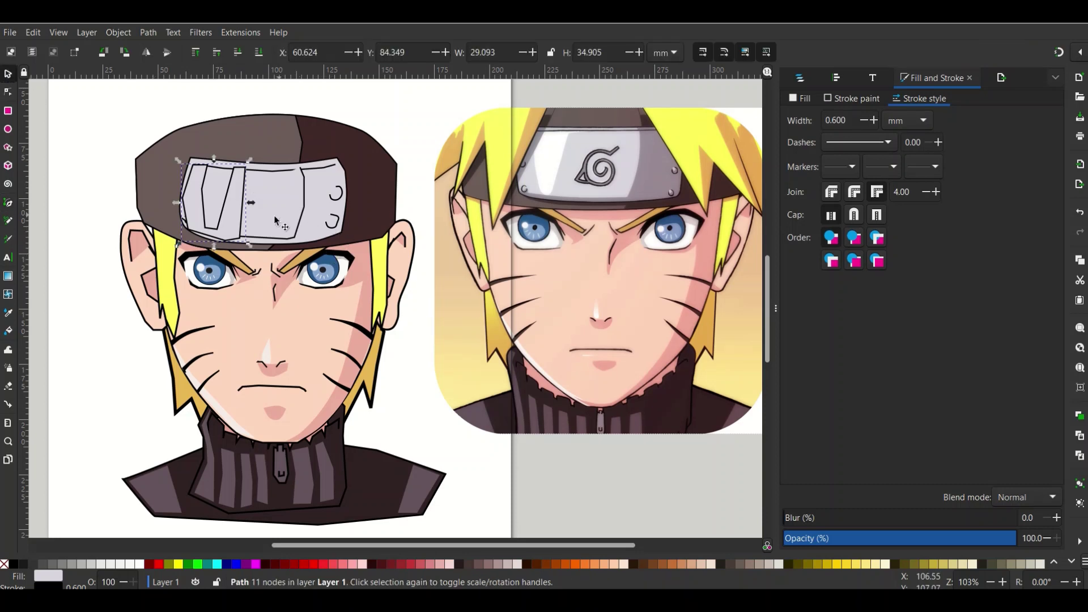
pyautogui.press('shift')
pyautogui.click(317, 193)
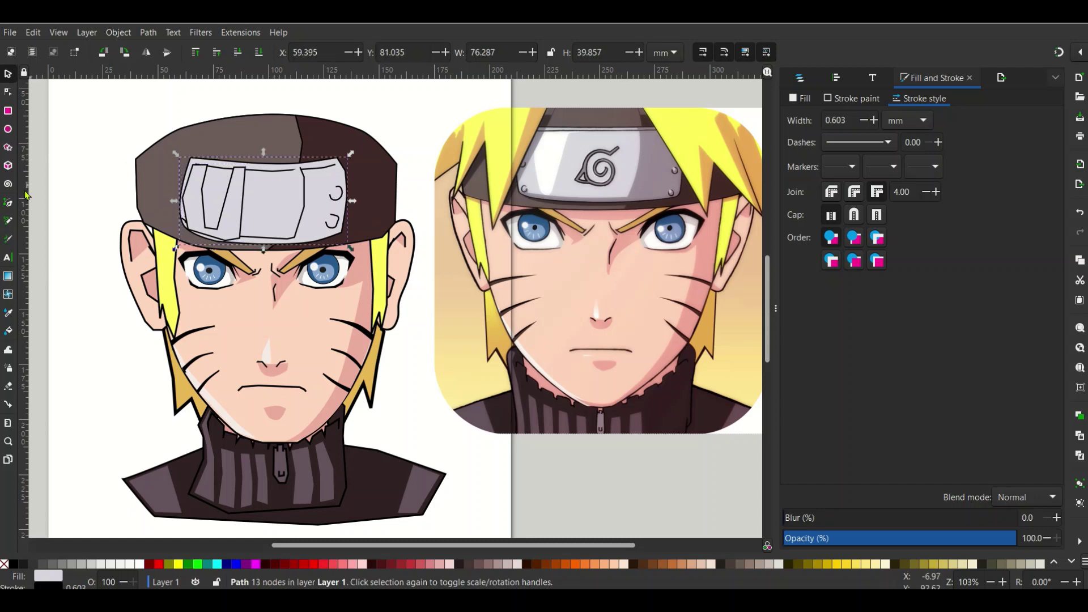
pyautogui.click(8, 312)
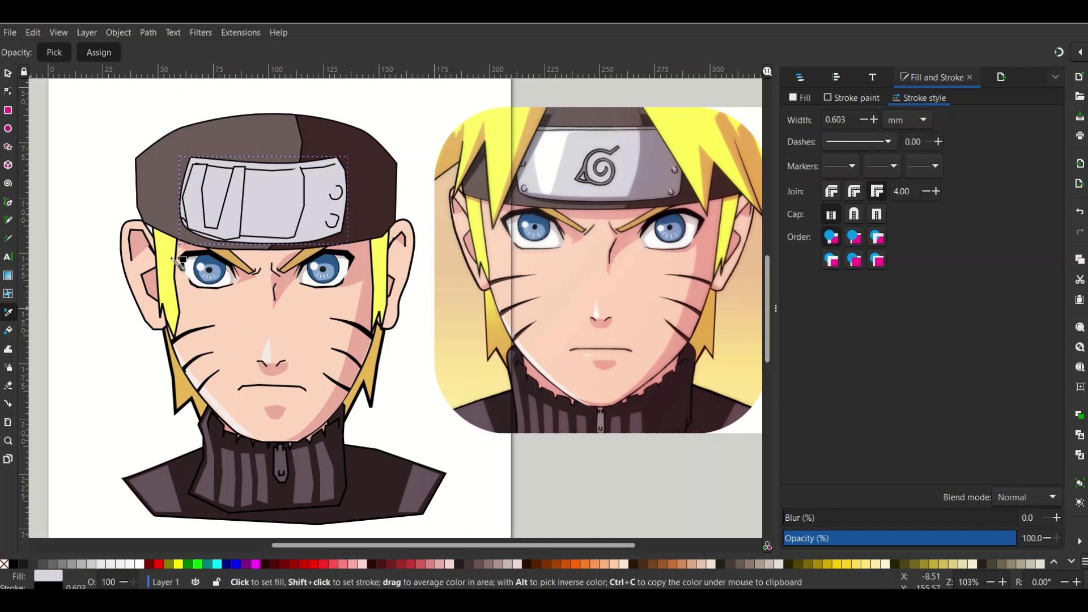
pyautogui.click(652, 173)
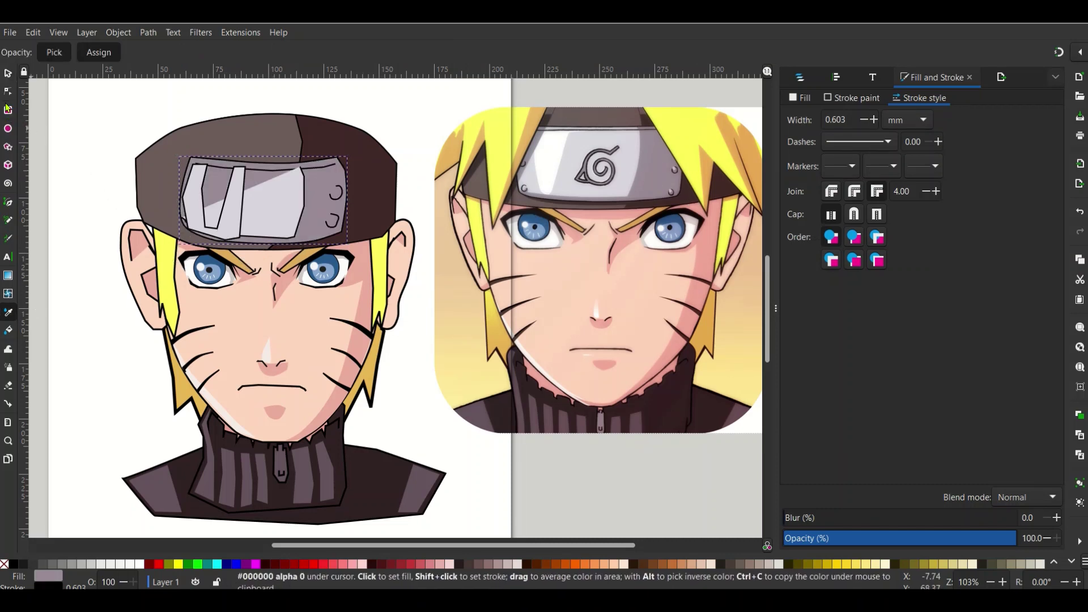
pyautogui.click(9, 73)
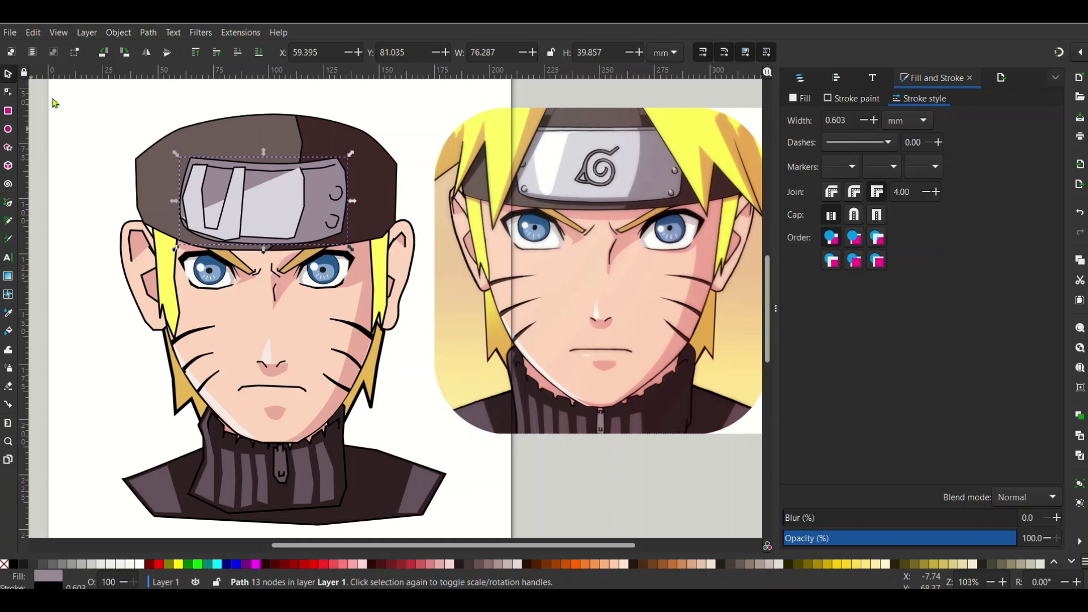
pyautogui.click(238, 217)
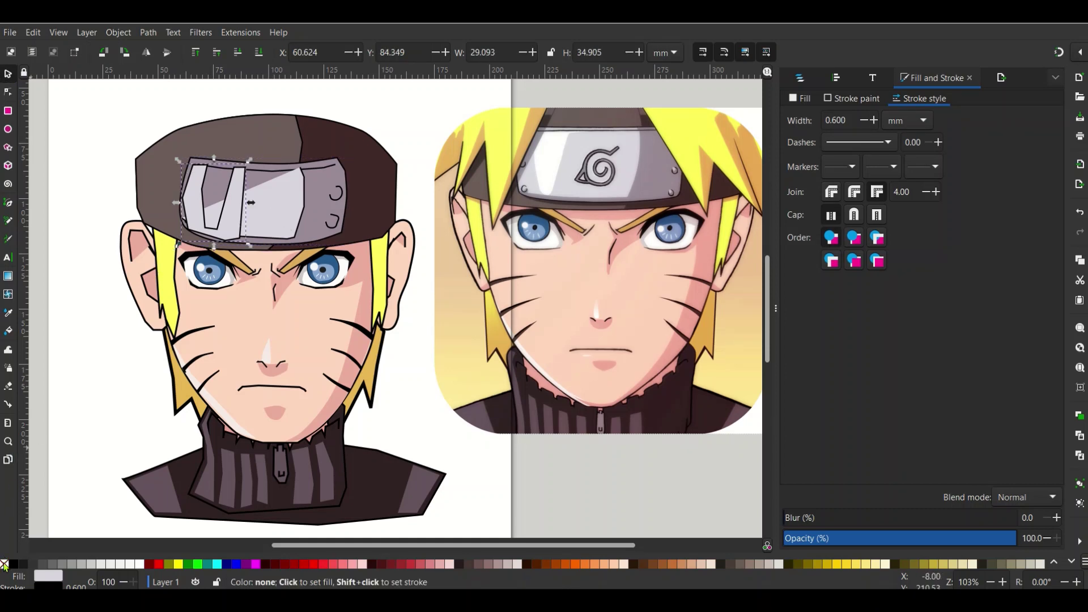
# Step: Select both left headband panels and remove their outline
pyautogui.keyDown('shift'); pyautogui.click(289, 213); pyautogui.keyUp('shift')
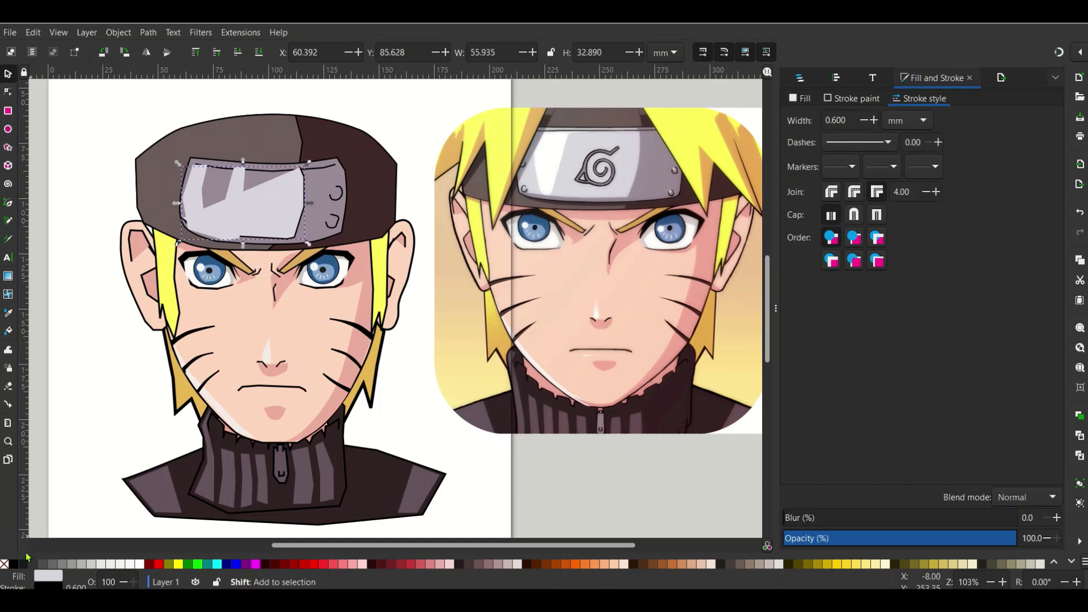
pyautogui.keyDown('shift'); pyautogui.click(4, 564); pyautogui.keyUp('shift')
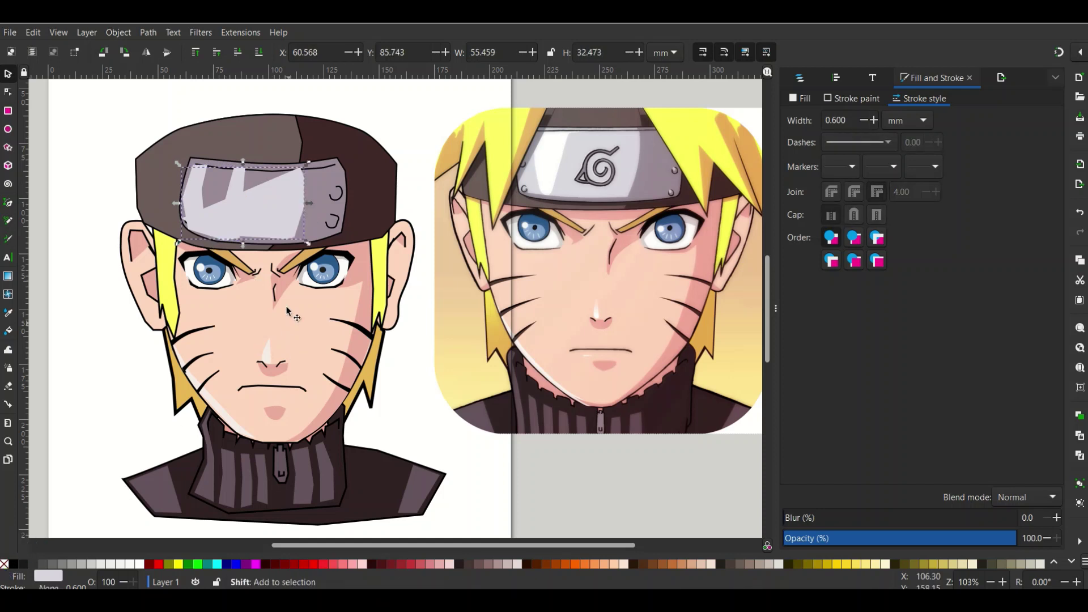
pyautogui.click(284, 207)
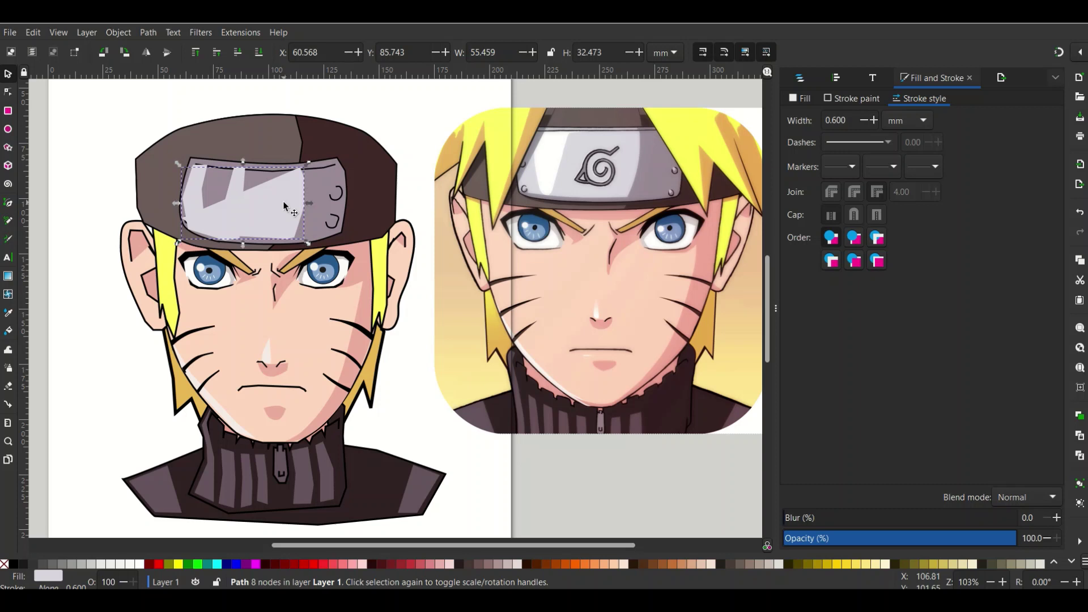
# Step: Reshape the light panel's nodes into a slanted highlight band across the plate's left
pyautogui.press('n')
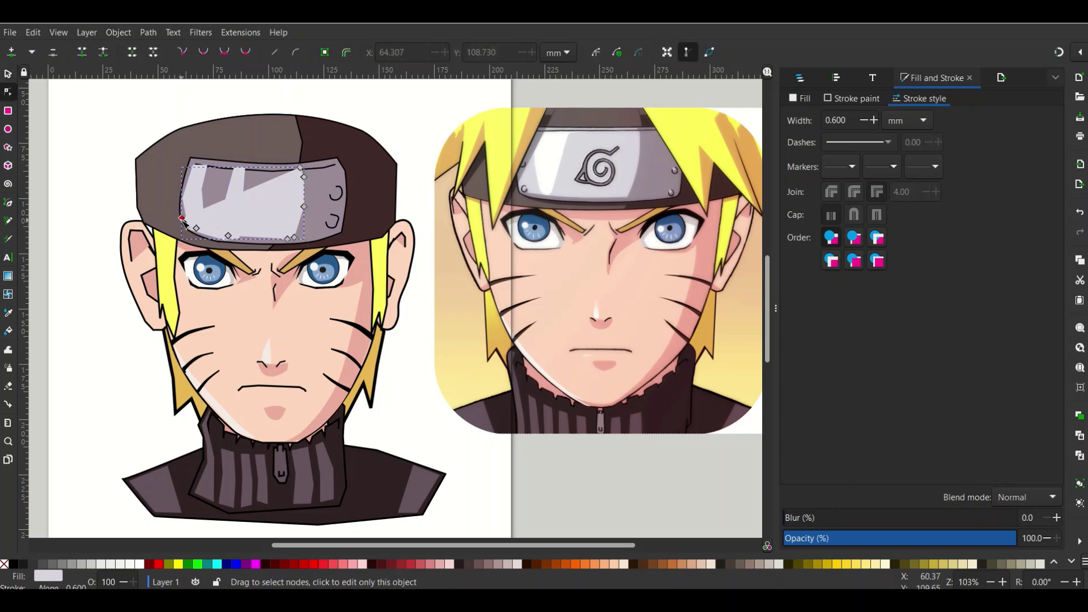
pyautogui.moveTo(181, 218); pyautogui.dragTo(244, 169)
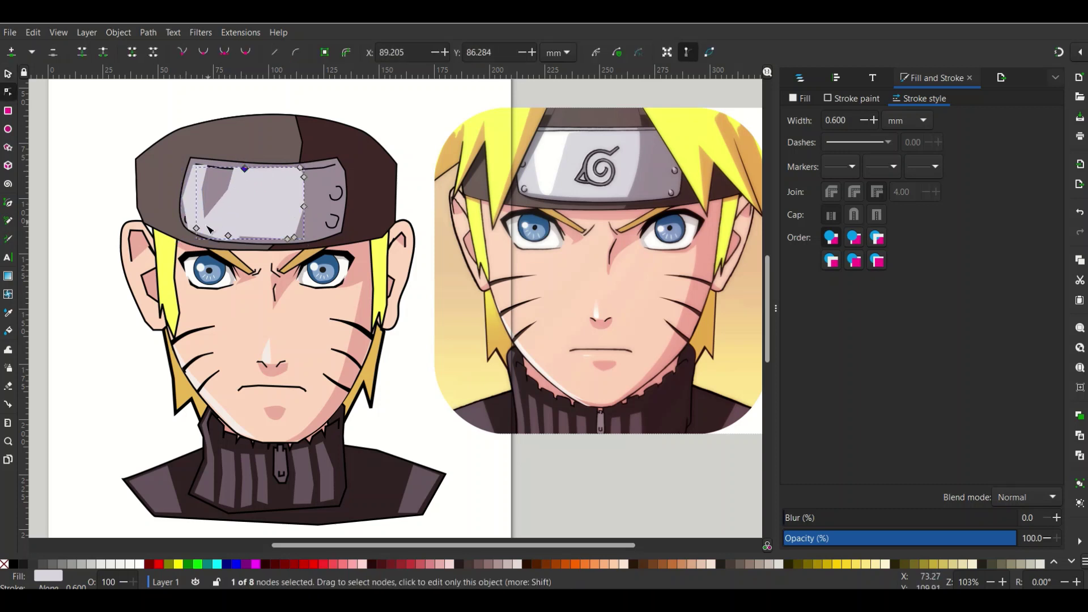
pyautogui.moveTo(197, 229); pyautogui.dragTo(223, 235)
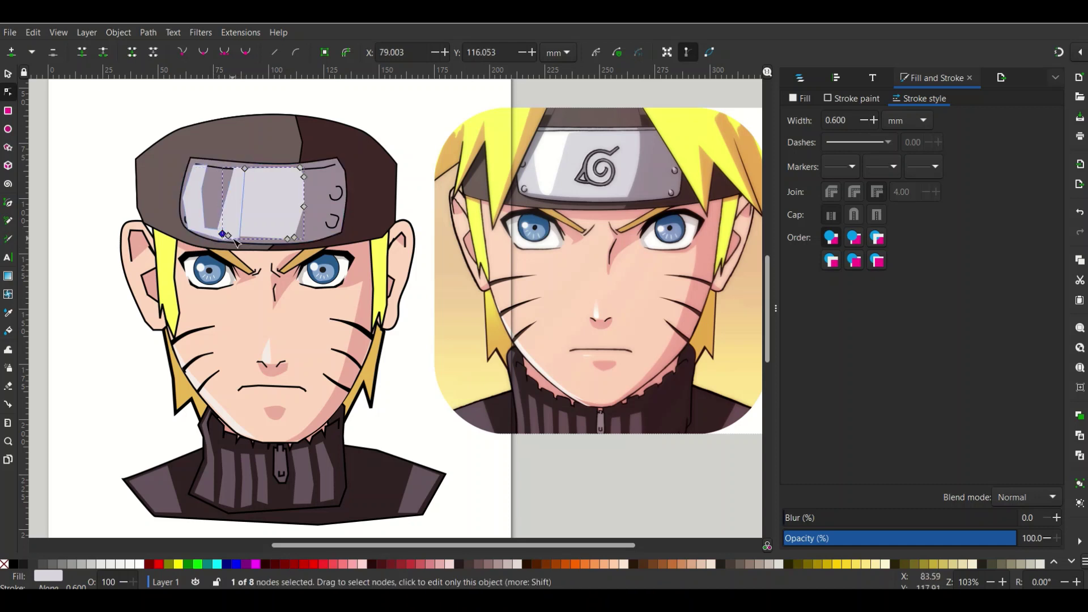
pyautogui.doubleClick(287, 239)
pyautogui.moveTo(287, 239)
pyautogui.mouseDown()
pyautogui.moveTo(235, 240)
pyautogui.moveTo(293, 242)
pyautogui.mouseUp()
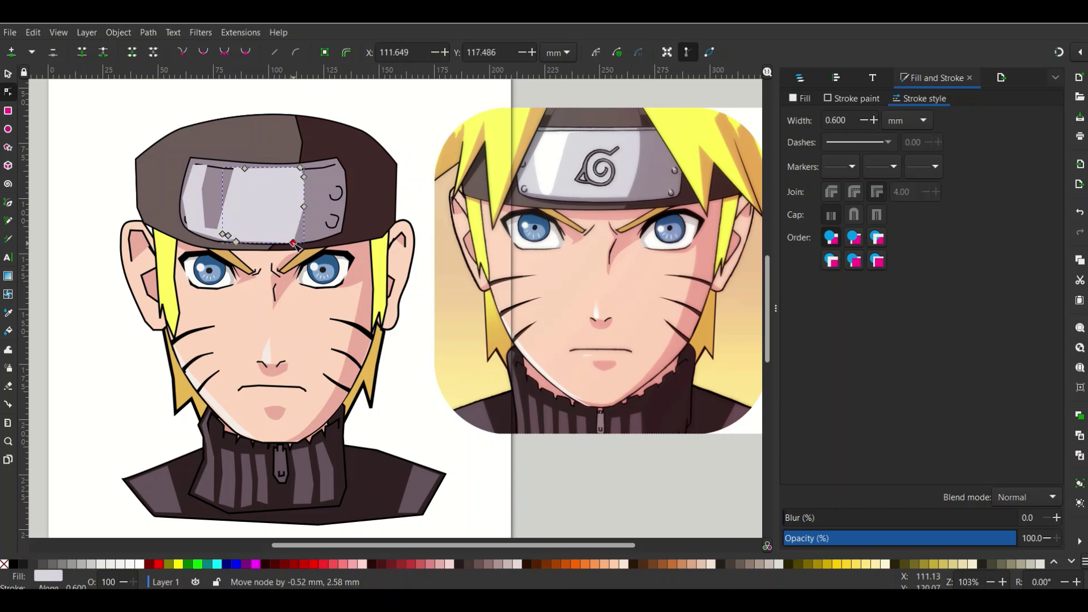
pyautogui.click(227, 209)
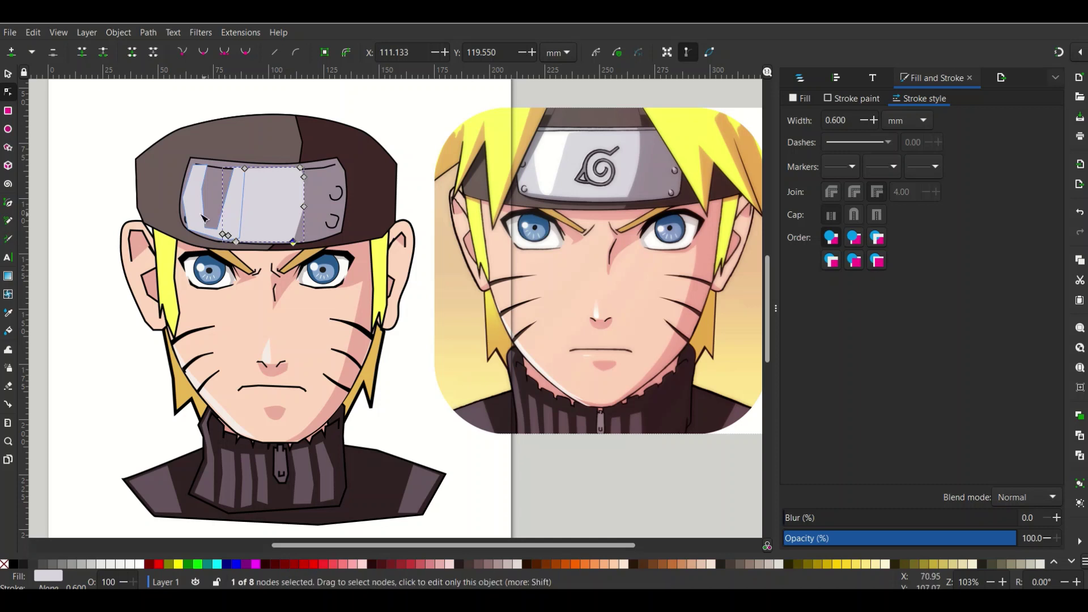
pyautogui.keyDown('shift'); pyautogui.click(299, 229); pyautogui.keyUp('shift')
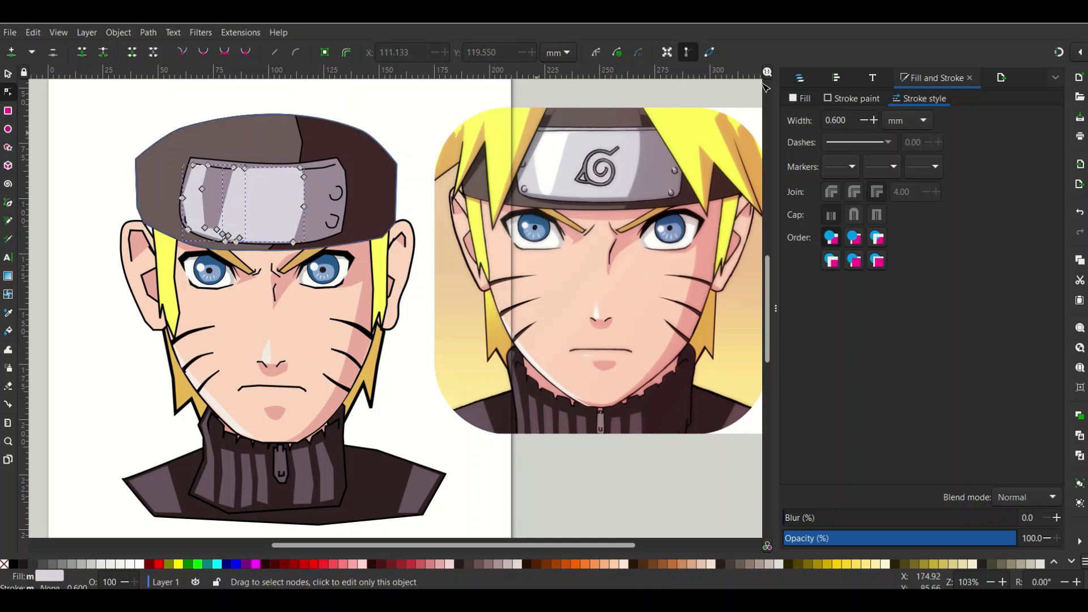
# Step: Move shading paths path36723 and path36721 down the stack to just above path34928
pyautogui.click(799, 78)
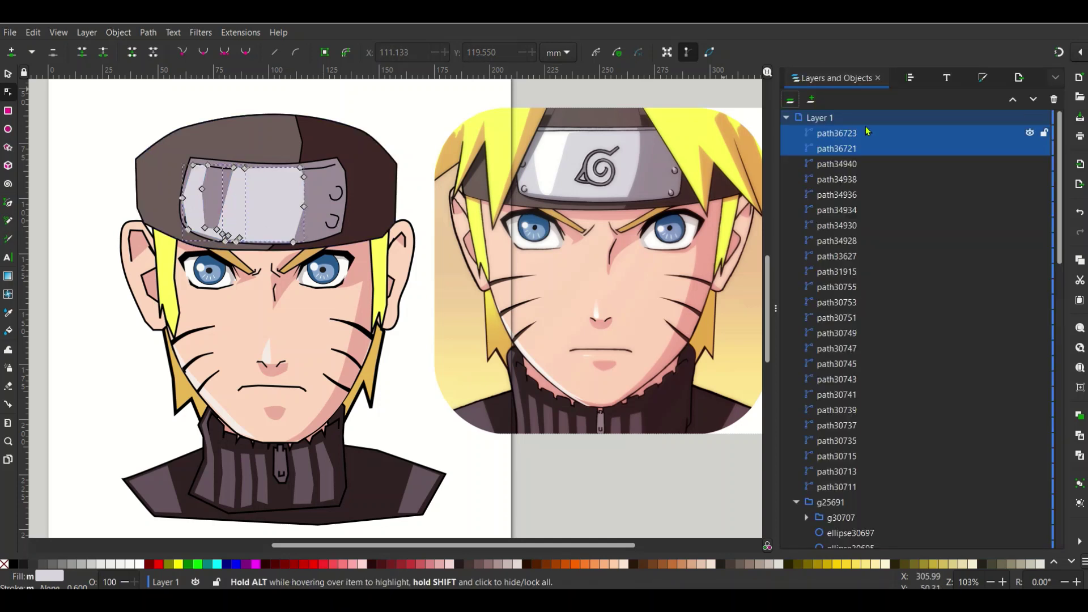
pyautogui.moveTo(858, 134); pyautogui.dragTo(884, 193)
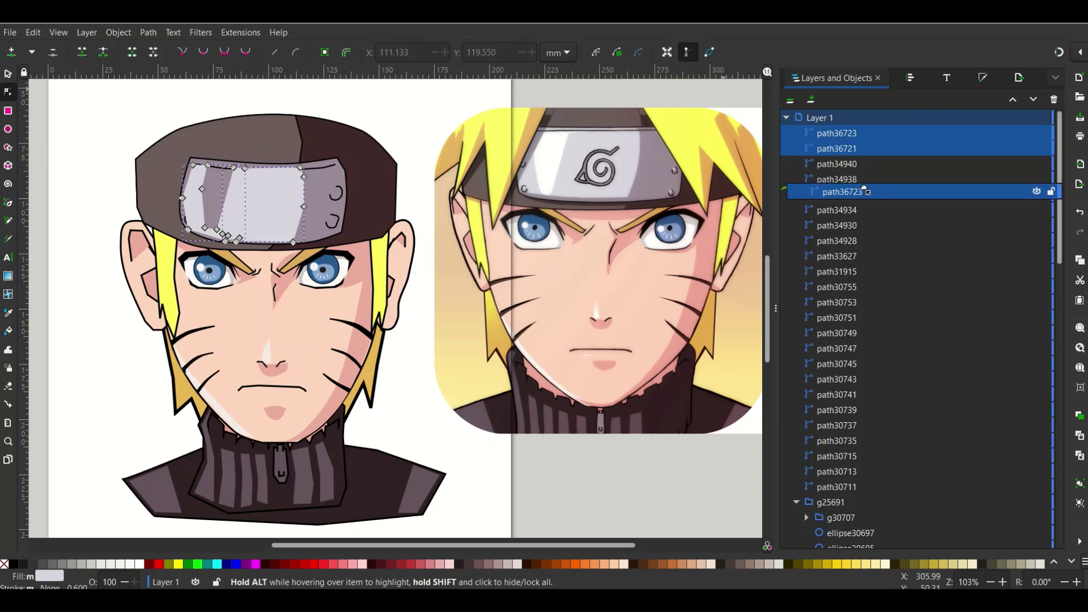
pyautogui.moveTo(858, 164)
pyautogui.mouseDown()
pyautogui.moveTo(854, 224)
pyautogui.moveTo(923, 219)
pyautogui.mouseUp()
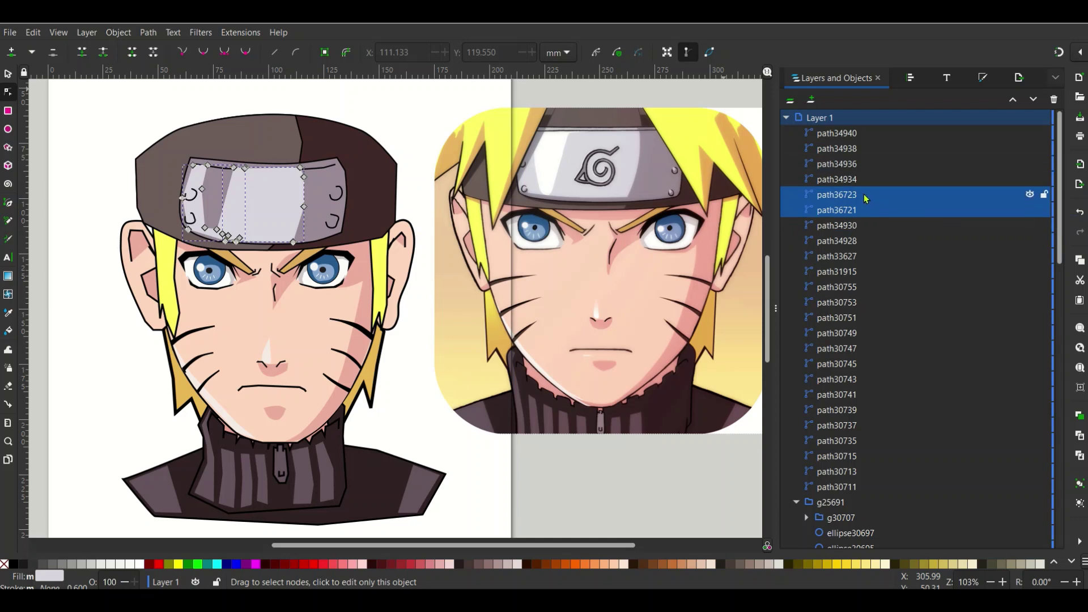
pyautogui.moveTo(858, 194); pyautogui.dragTo(902, 238)
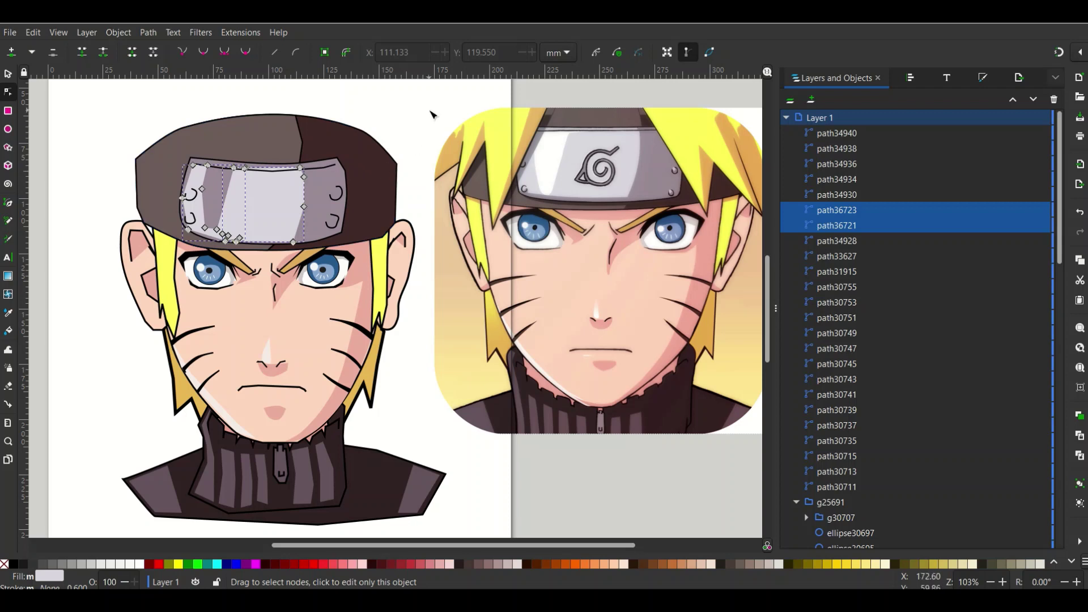
pyautogui.click(413, 116)
# Step: Draw three light-grey rivet ellipses: two at the headband's right end, one in the upper-left ring
pyautogui.click(8, 129)
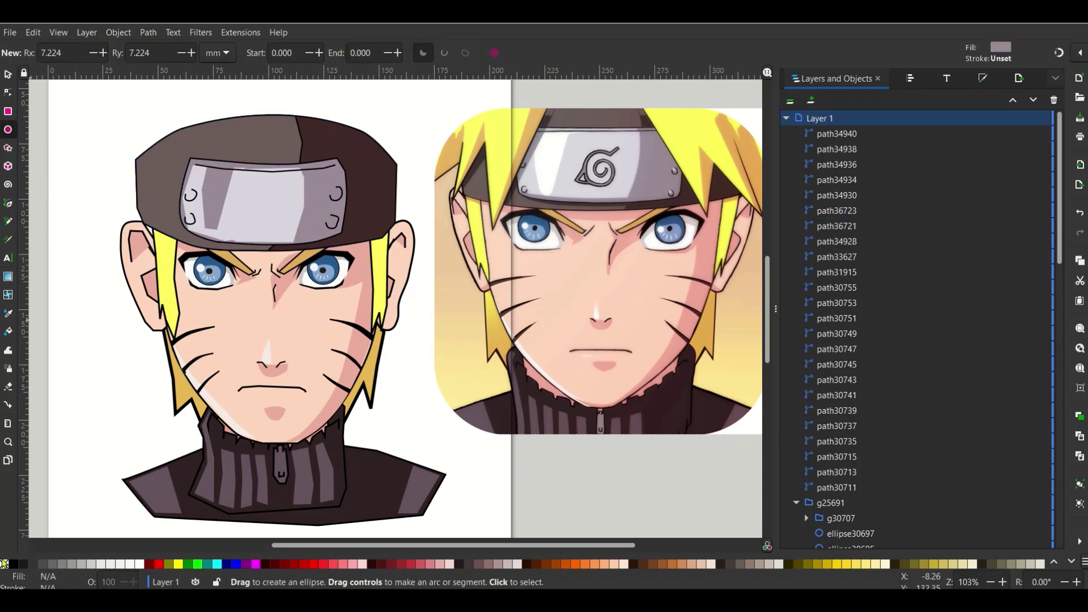
pyautogui.click(9, 224)
pyautogui.click(9, 312)
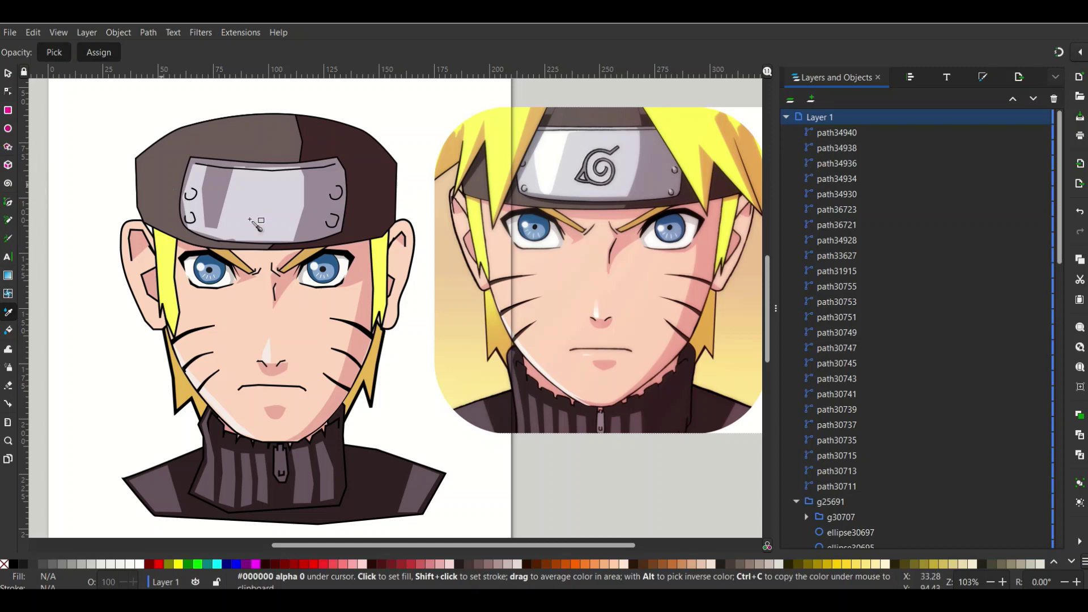
pyautogui.press('+')
pyautogui.press('+')
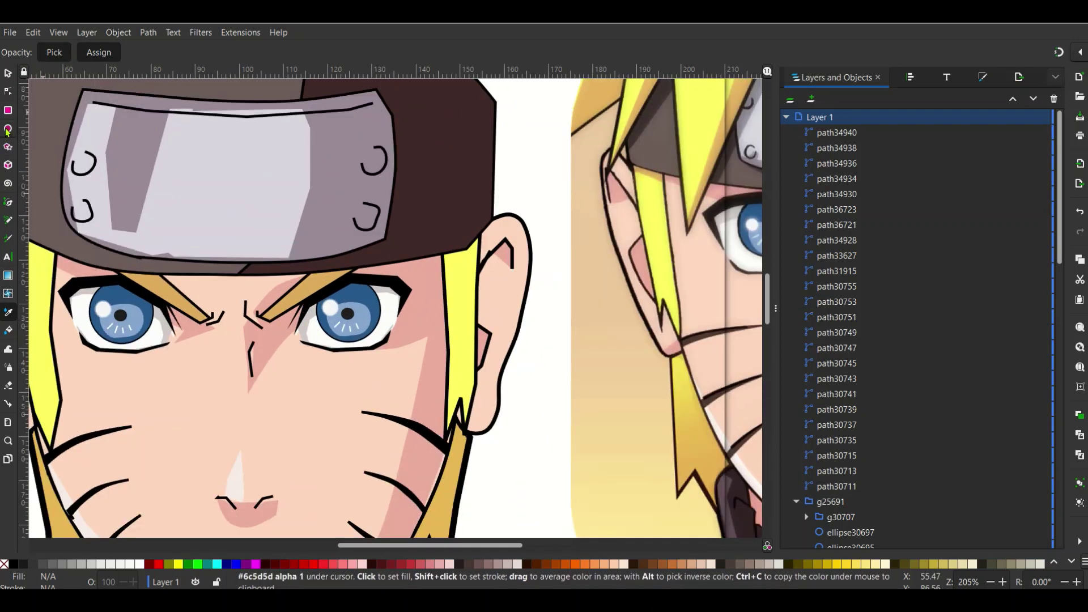
pyautogui.click(7, 129)
pyautogui.moveTo(356, 208); pyautogui.dragTo(381, 232)
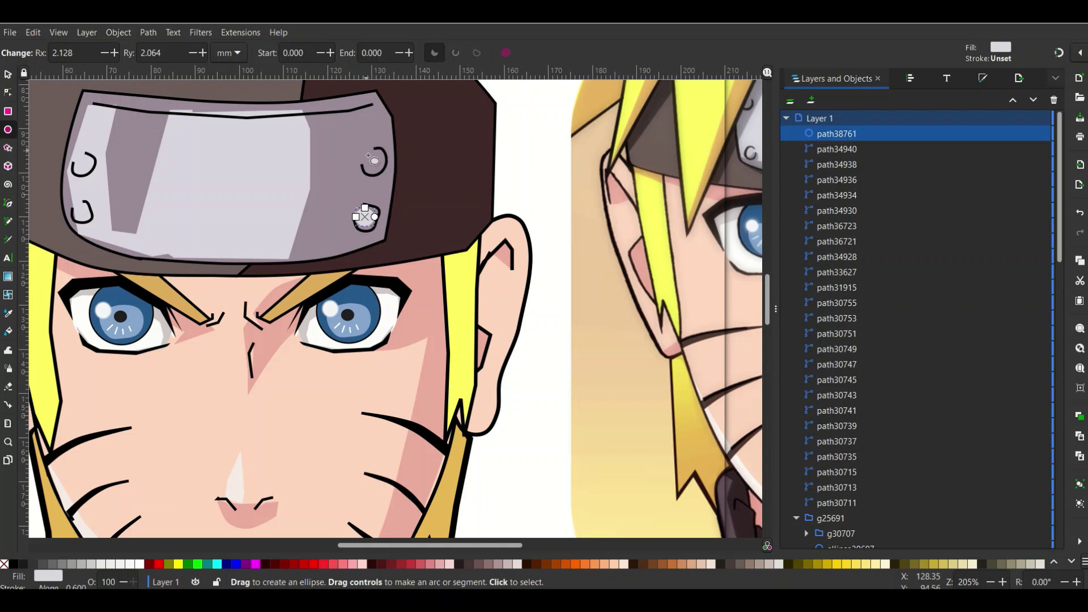
pyautogui.moveTo(365, 149); pyautogui.dragTo(387, 173)
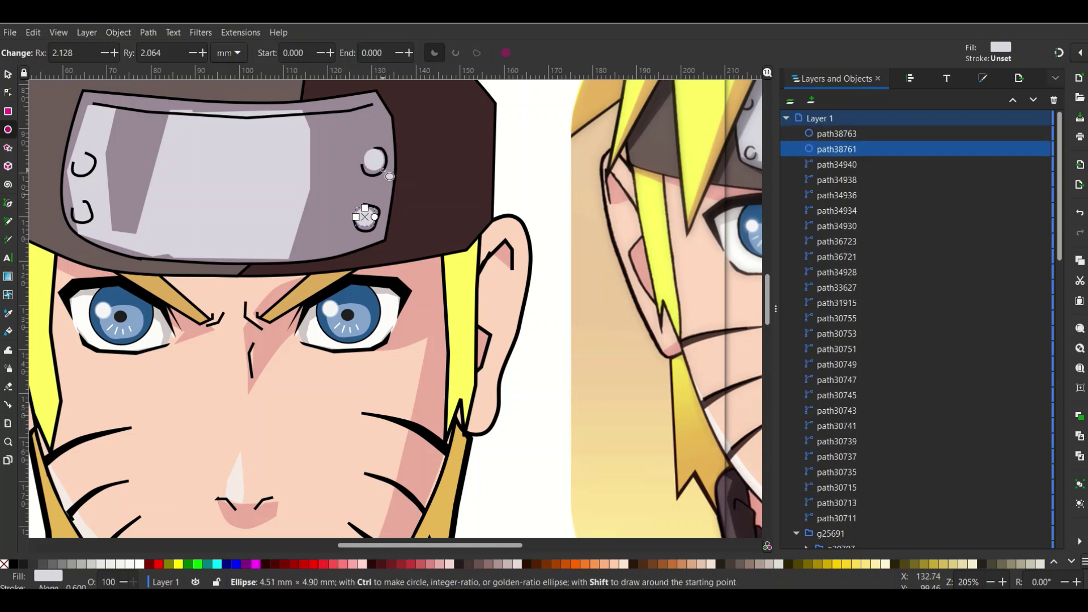
pyautogui.click(377, 164)
pyautogui.moveTo(75, 155); pyautogui.dragTo(88, 164)
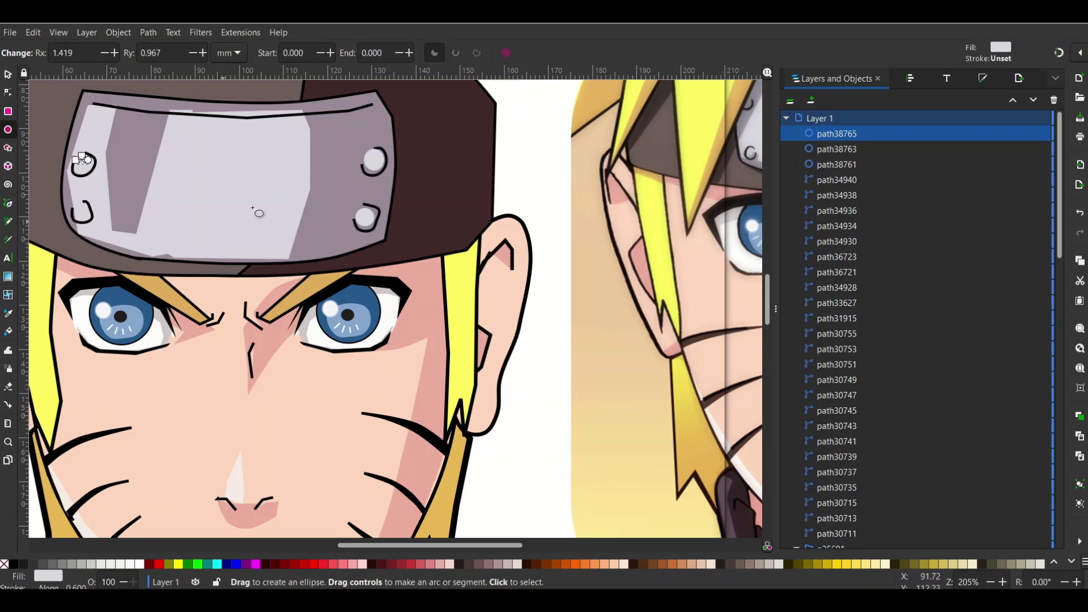
pyautogui.scroll(-2, 280, 192)
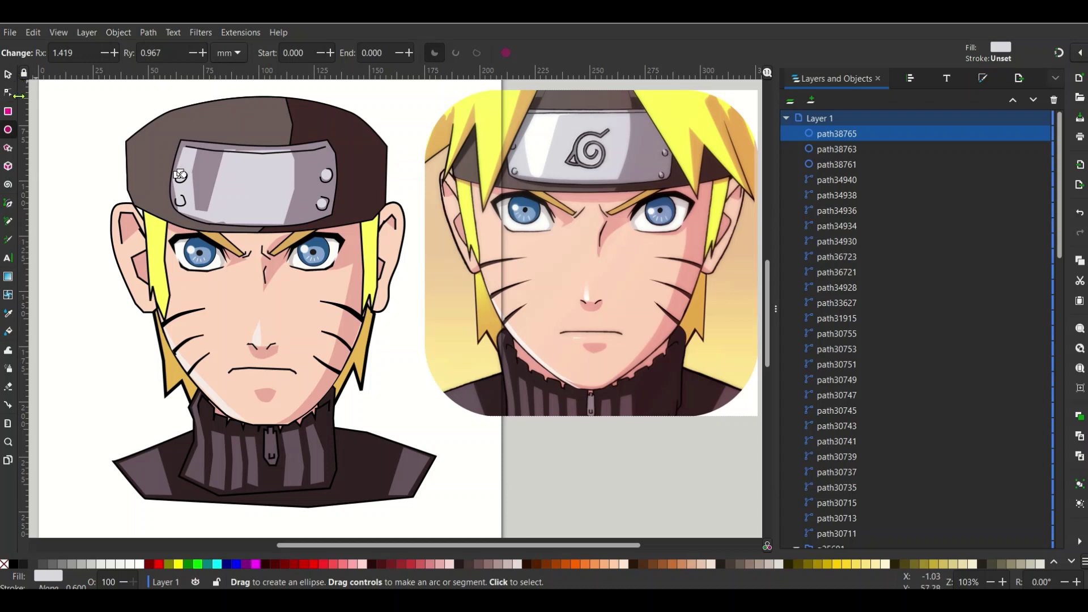
# Step: Select headband plate path34928 and undo a stray pen line beside the head
pyautogui.click(5, 77)
pyautogui.click(203, 166)
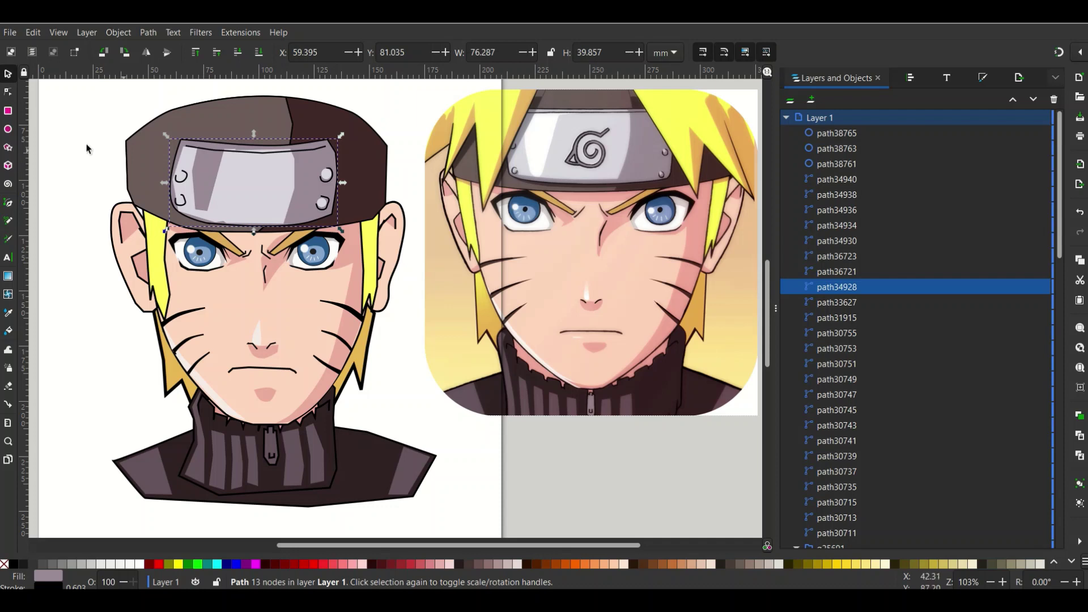
pyautogui.click(8, 207)
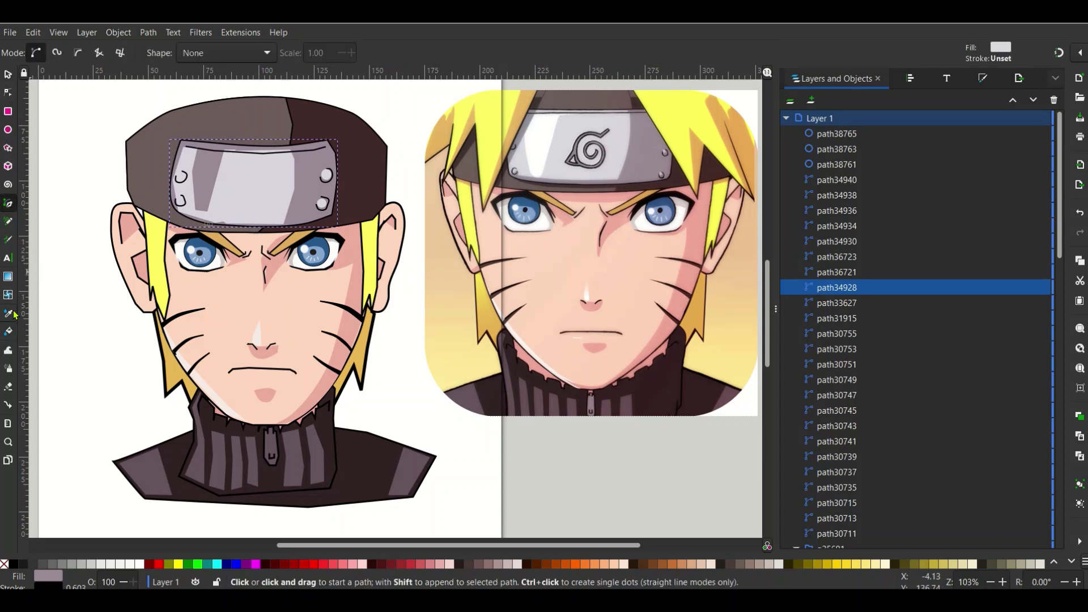
pyautogui.click(87, 213)
pyautogui.doubleClick(79, 259)
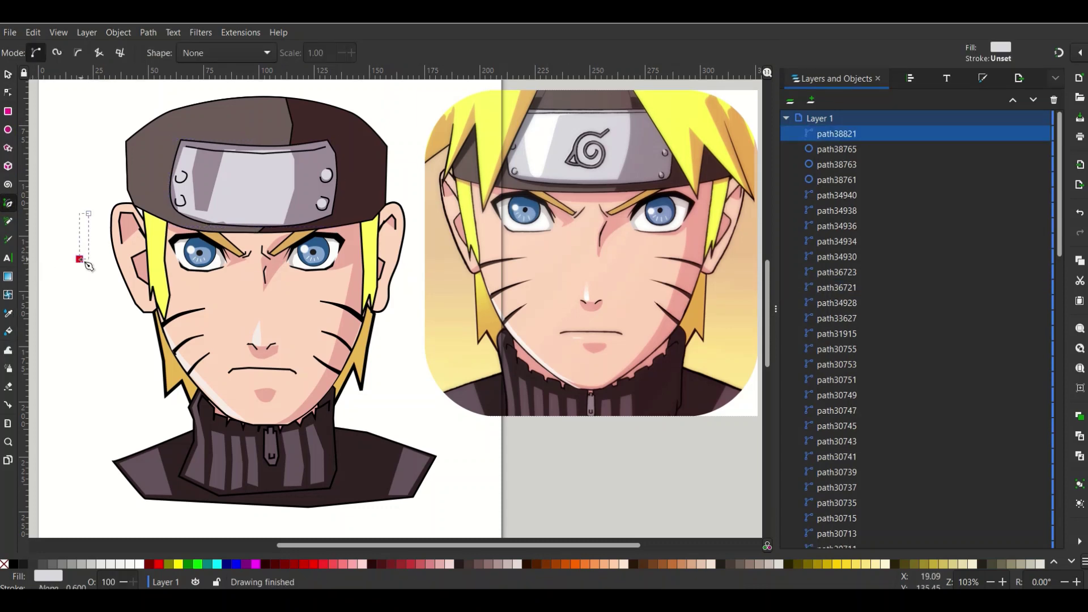
pyautogui.hotkey('ctrl', 'z')
# Step: Draw a closed white highlight polygon across the left part of the headband plate
pyautogui.click(8, 312)
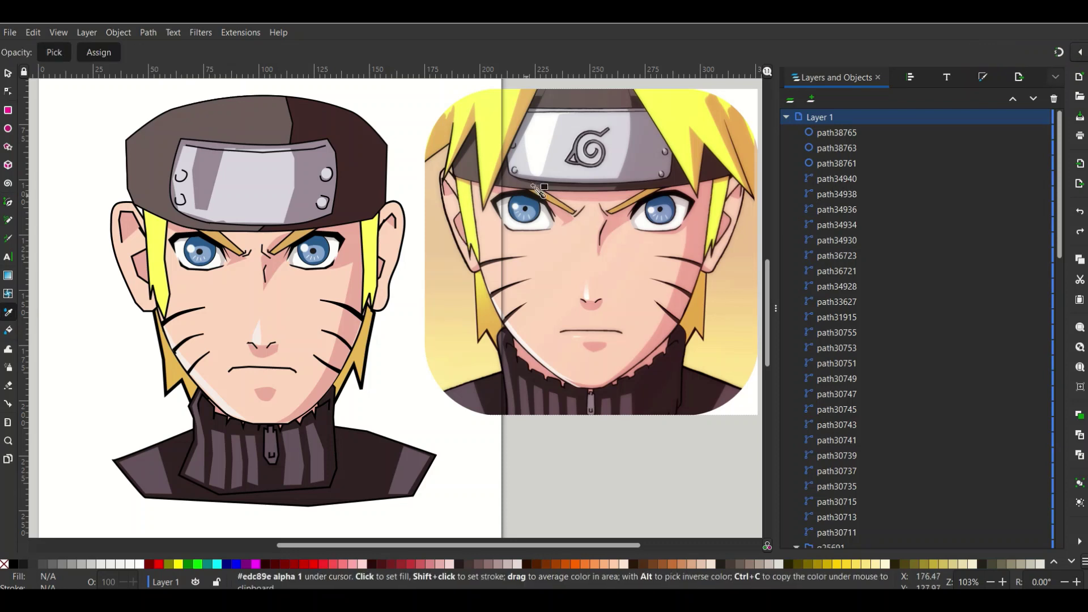
pyautogui.click(9, 205)
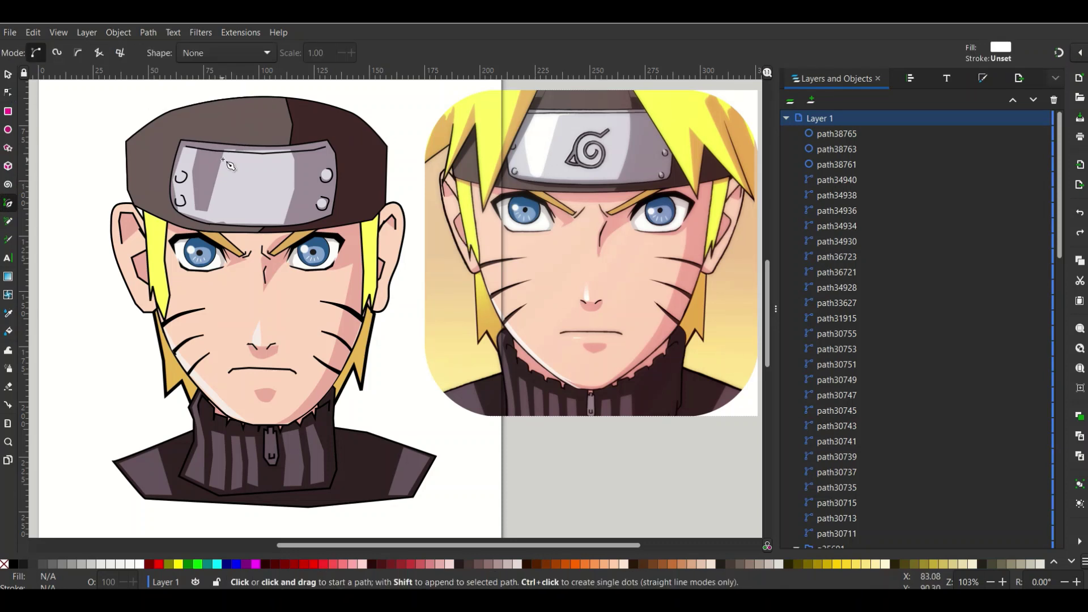
pyautogui.click(226, 154)
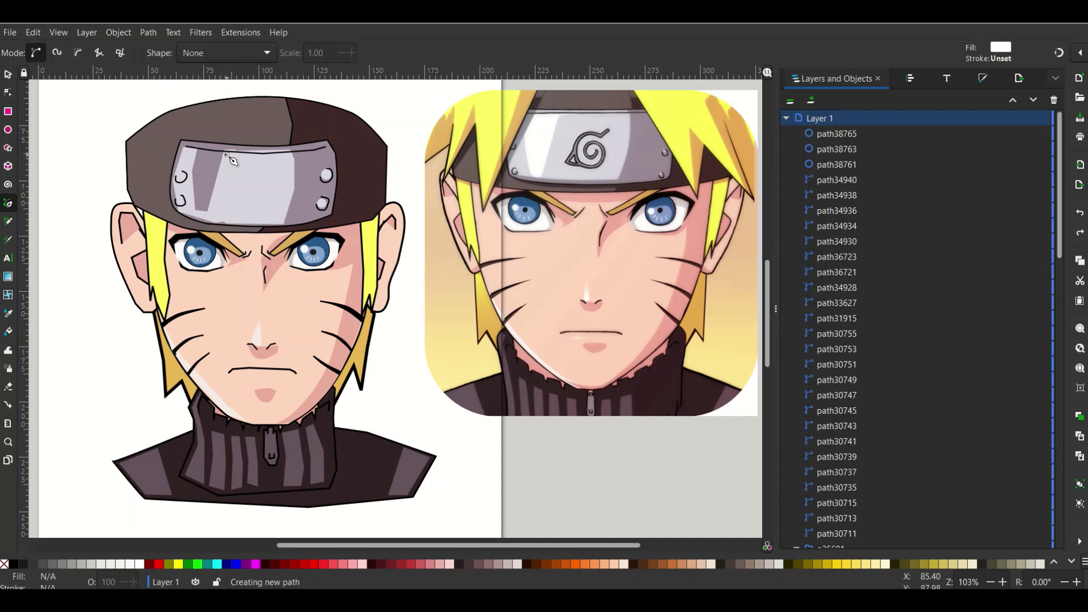
pyautogui.click(195, 151)
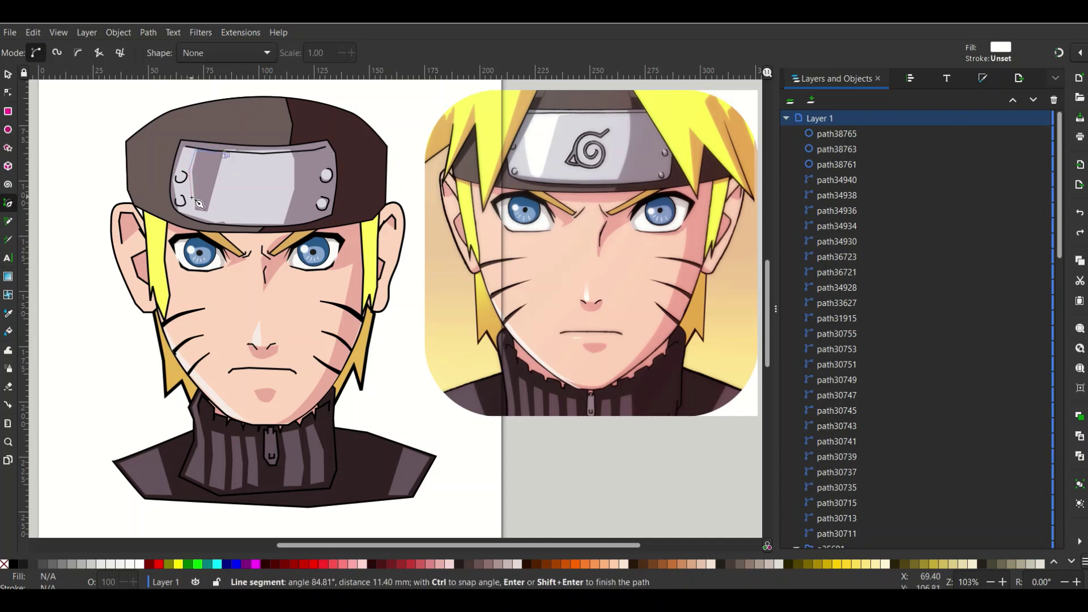
pyautogui.click(203, 211)
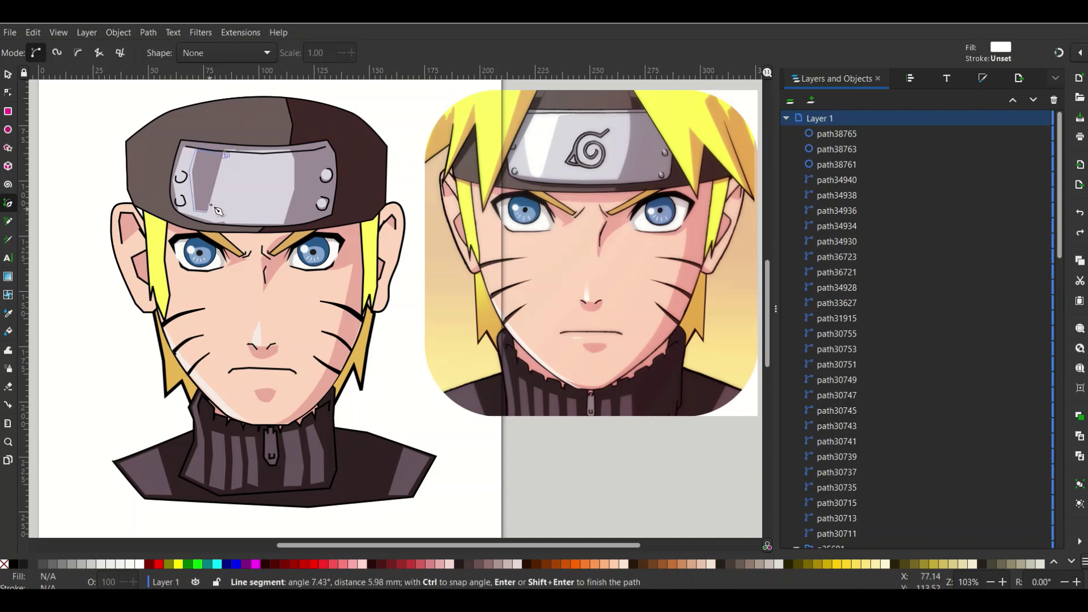
pyautogui.click(212, 207)
pyautogui.click(226, 154)
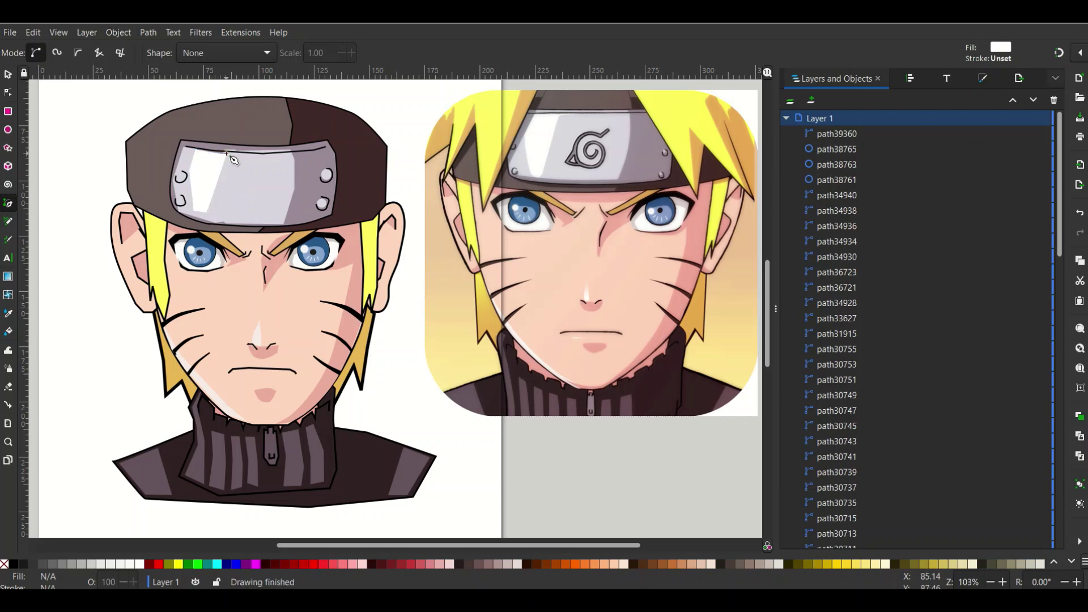
# Step: Sample a grey-purple fill from the reference and set the stroke to black for new shapes
pyautogui.click(8, 74)
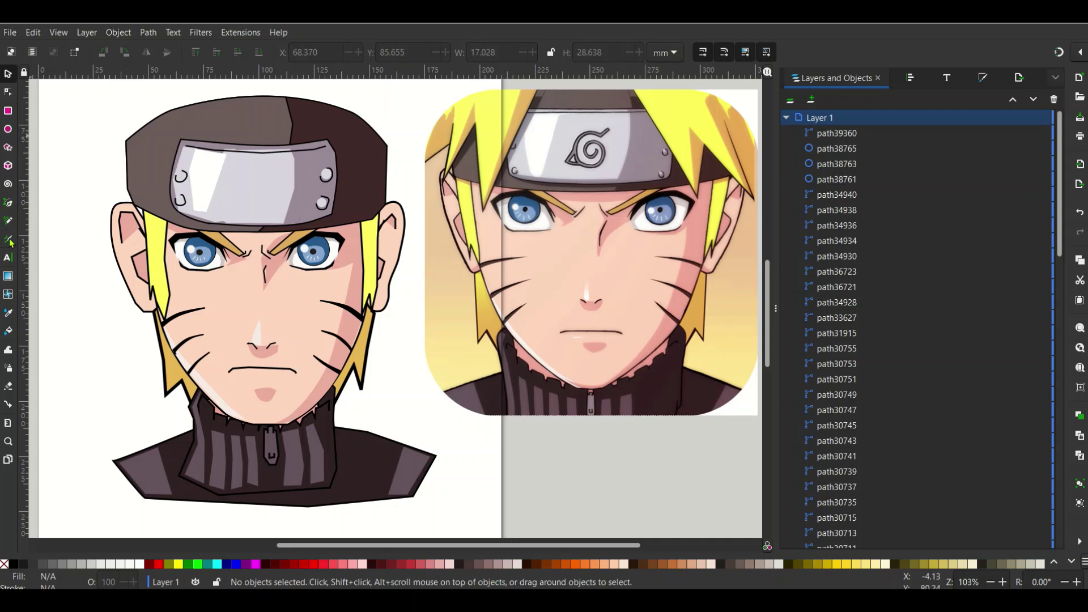
pyautogui.click(7, 315)
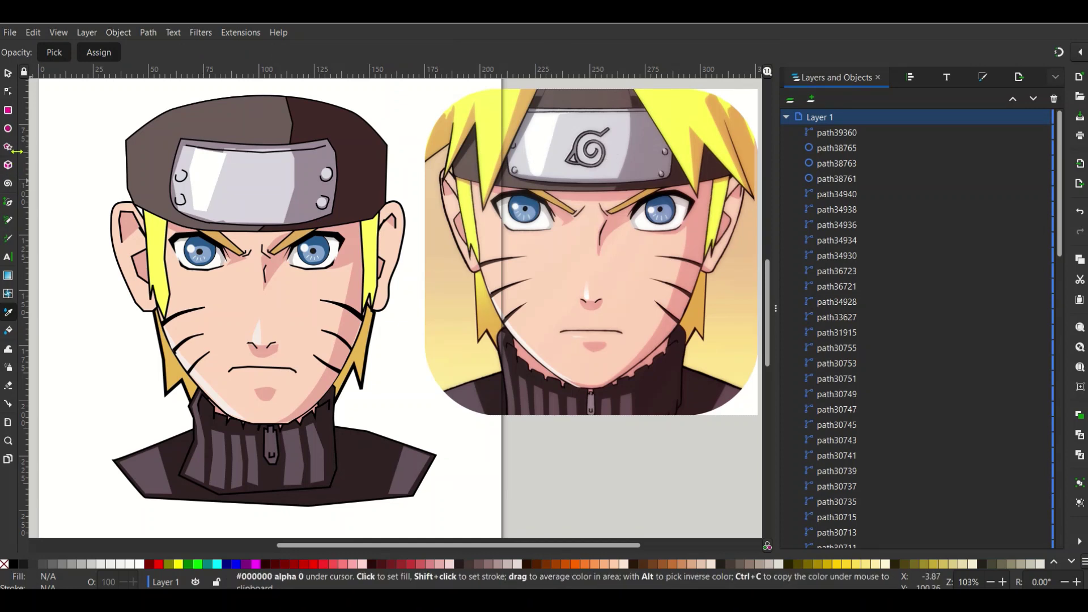
pyautogui.click(9, 202)
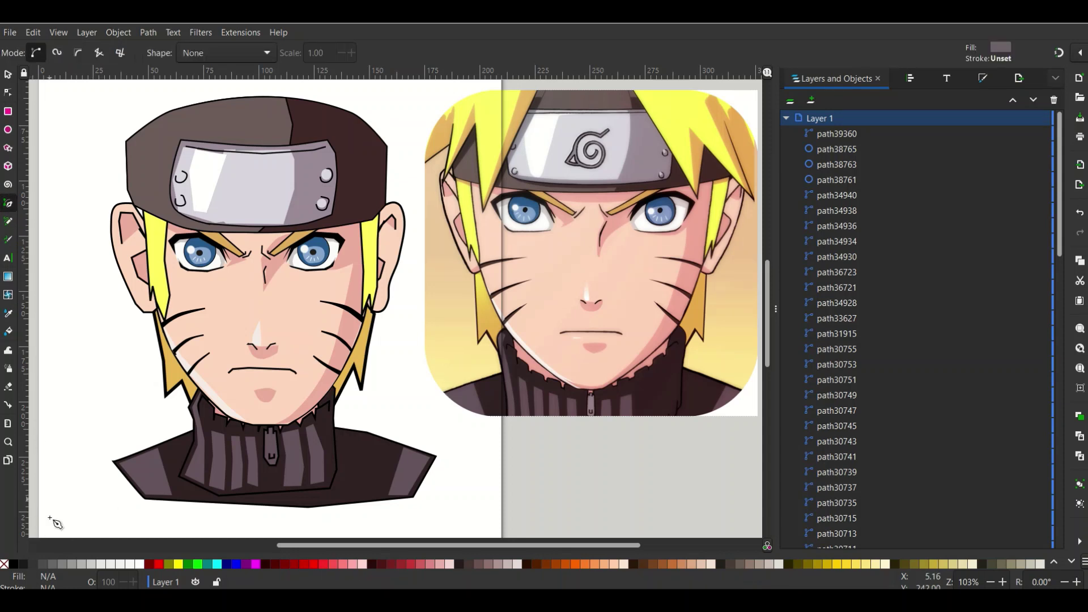
pyautogui.keyDown('shift'); pyautogui.click(14, 565); pyautogui.keyUp('shift')
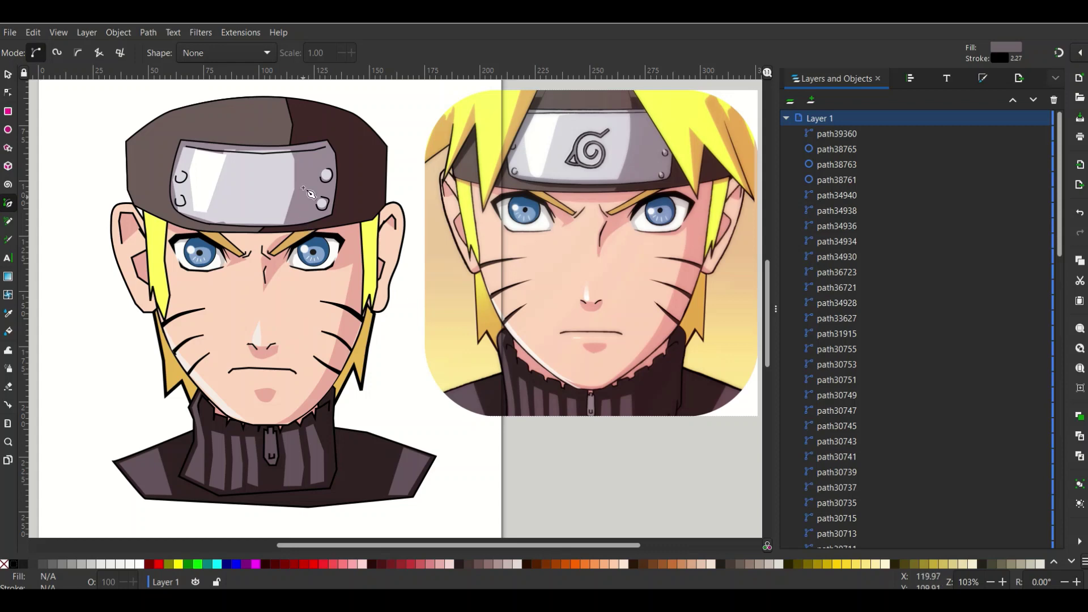
# Step: Trace the swirl emblem's outer edge and inner curl on the plate as one closed path
pyautogui.keyDown('ctrl'); pyautogui.scroll(2, 278, 193); pyautogui.keyUp('ctrl')
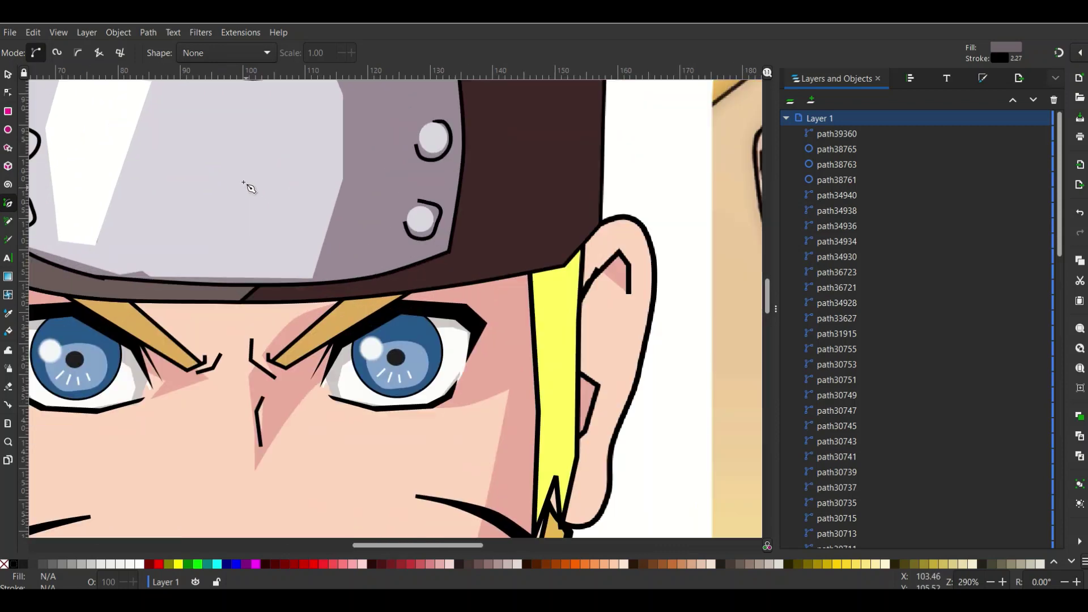
pyautogui.keyDown('ctrl'); pyautogui.scroll(1, 272, 194); pyautogui.keyUp('ctrl')
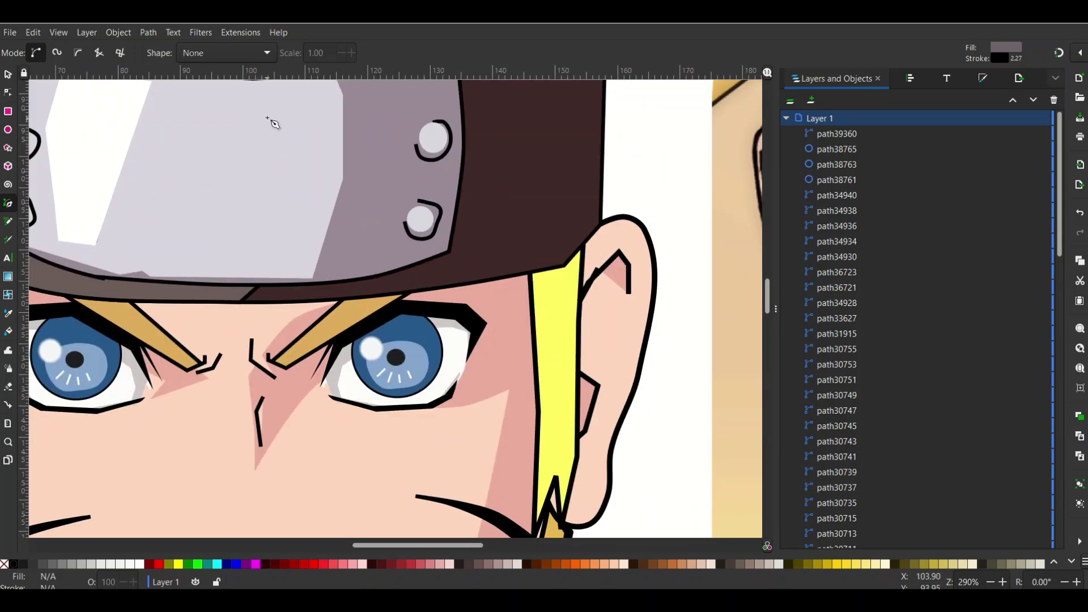
pyautogui.click(275, 119)
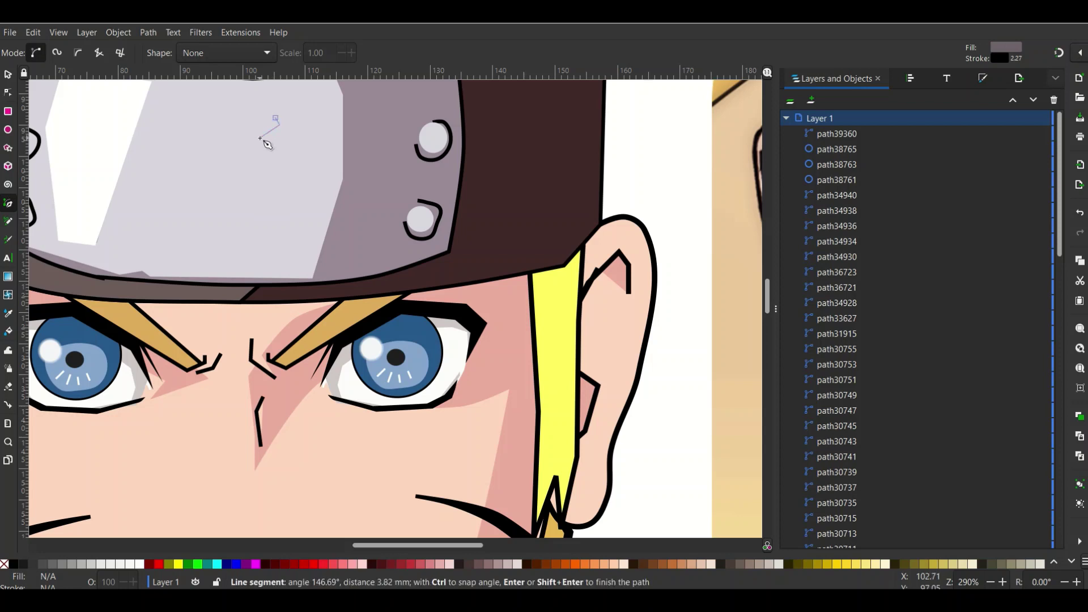
pyautogui.click(242, 128)
pyautogui.click(215, 148)
pyautogui.click(214, 165)
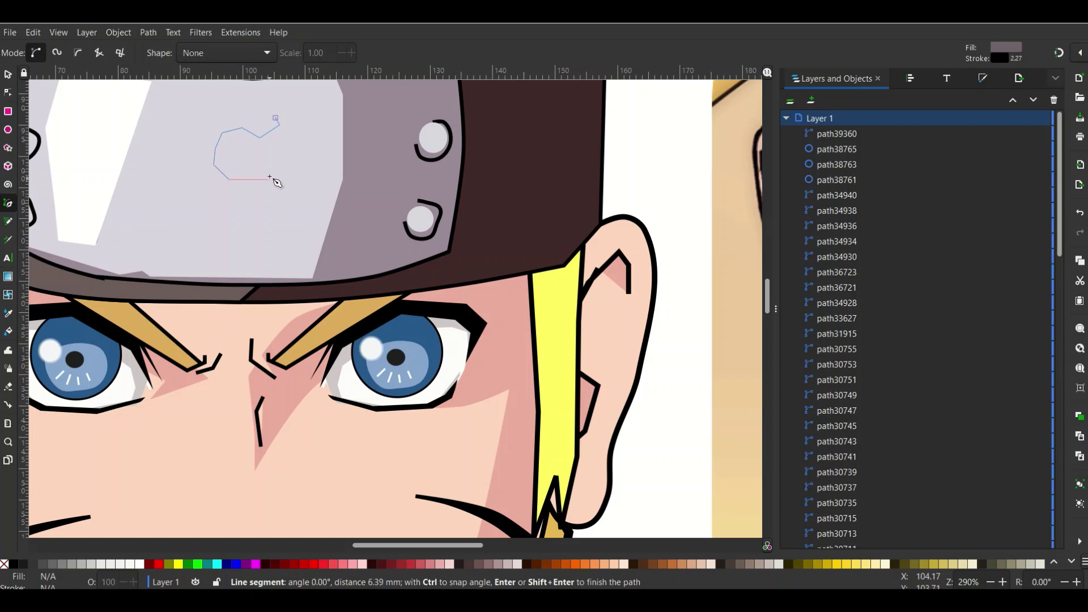
pyautogui.click(253, 182)
pyautogui.click(248, 157)
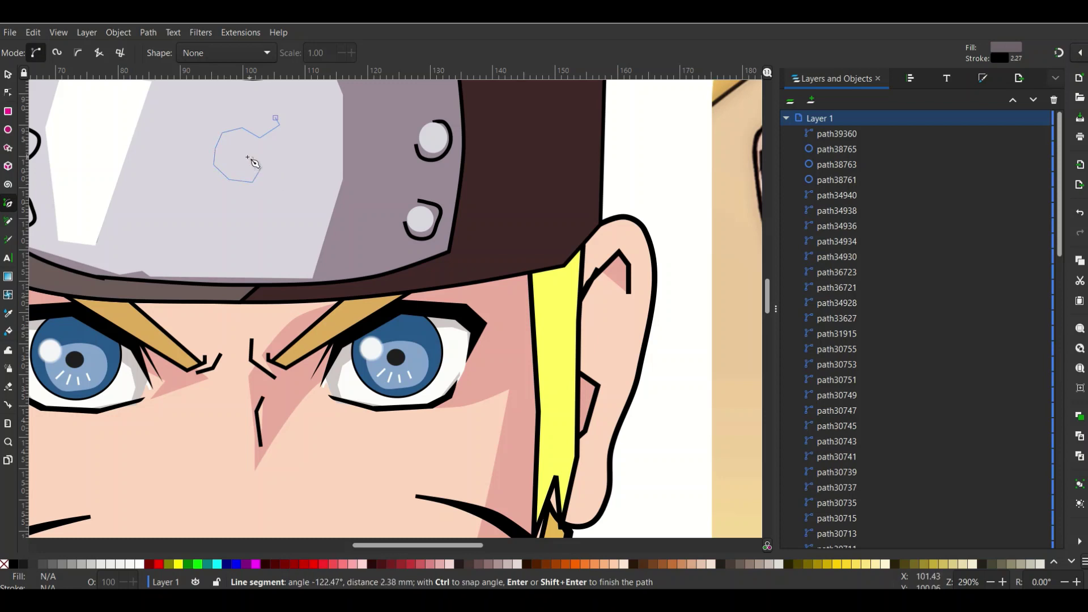
pyautogui.click(233, 159)
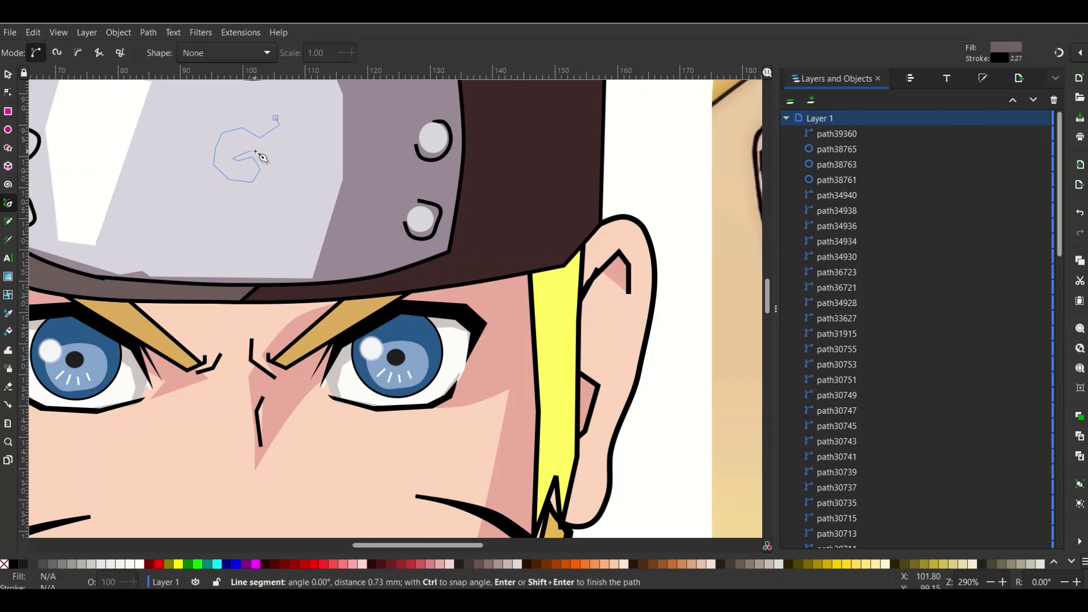
pyautogui.click(265, 172)
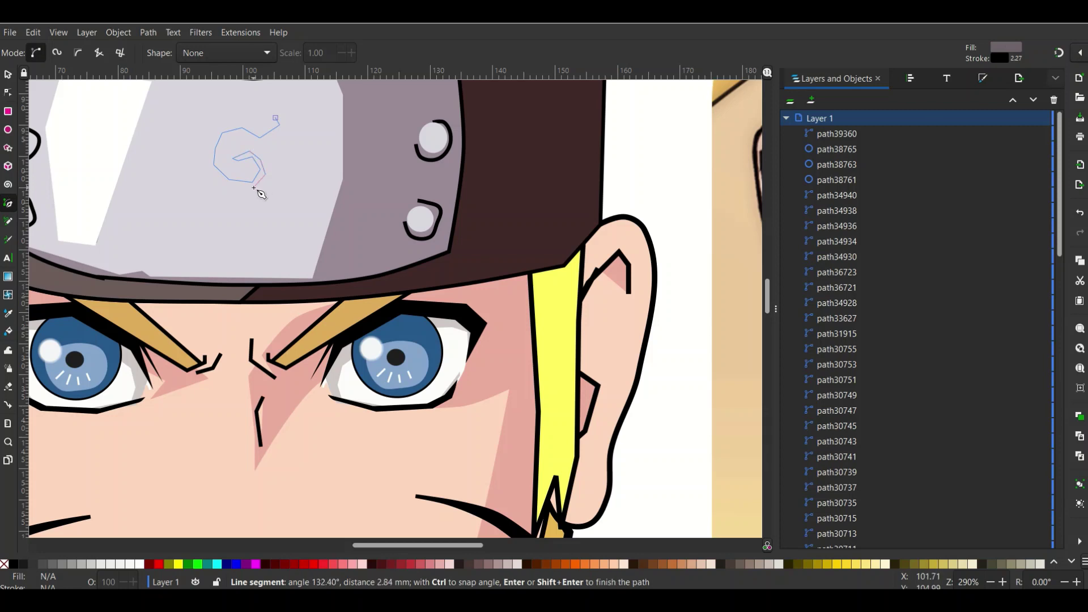
pyautogui.click(222, 183)
pyautogui.click(205, 159)
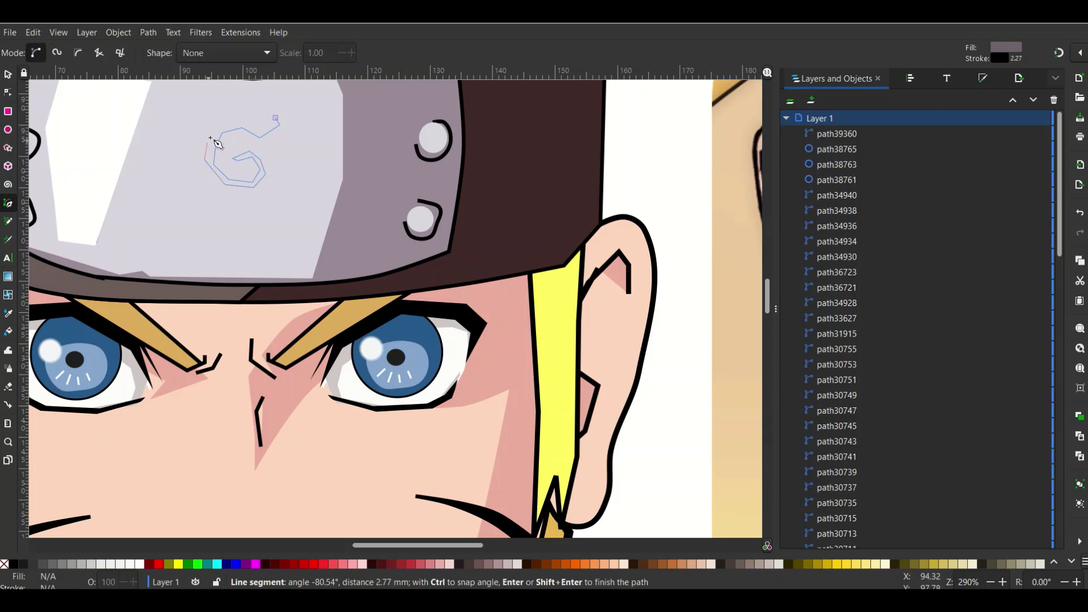
pyautogui.click(218, 126)
pyautogui.click(245, 121)
pyautogui.click(276, 117)
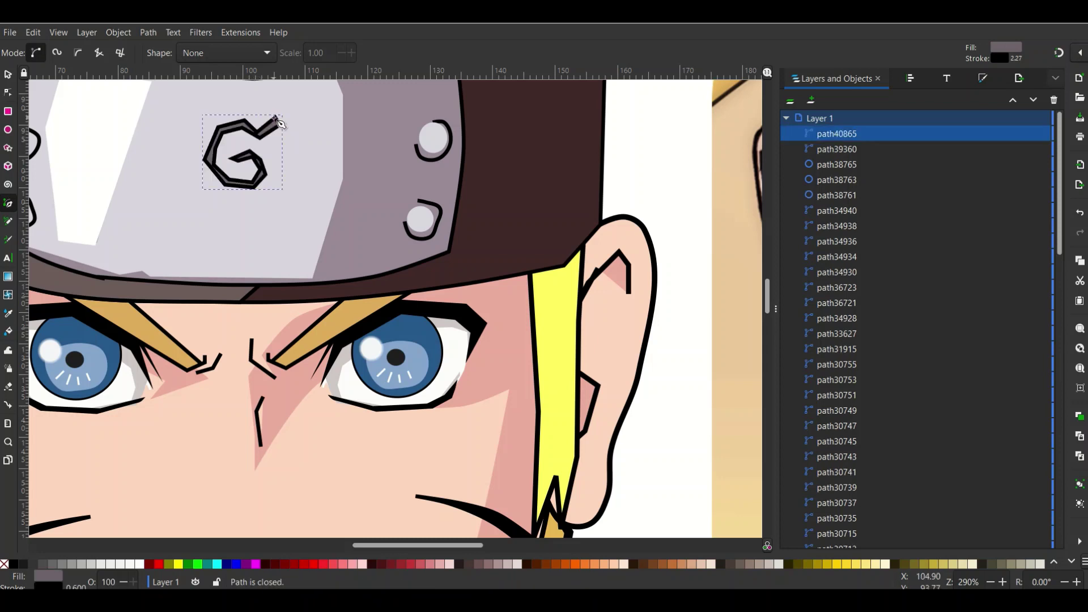
# Step: Draw a closed triangle at the swirl's lower-left as its tail point
pyautogui.click(195, 191)
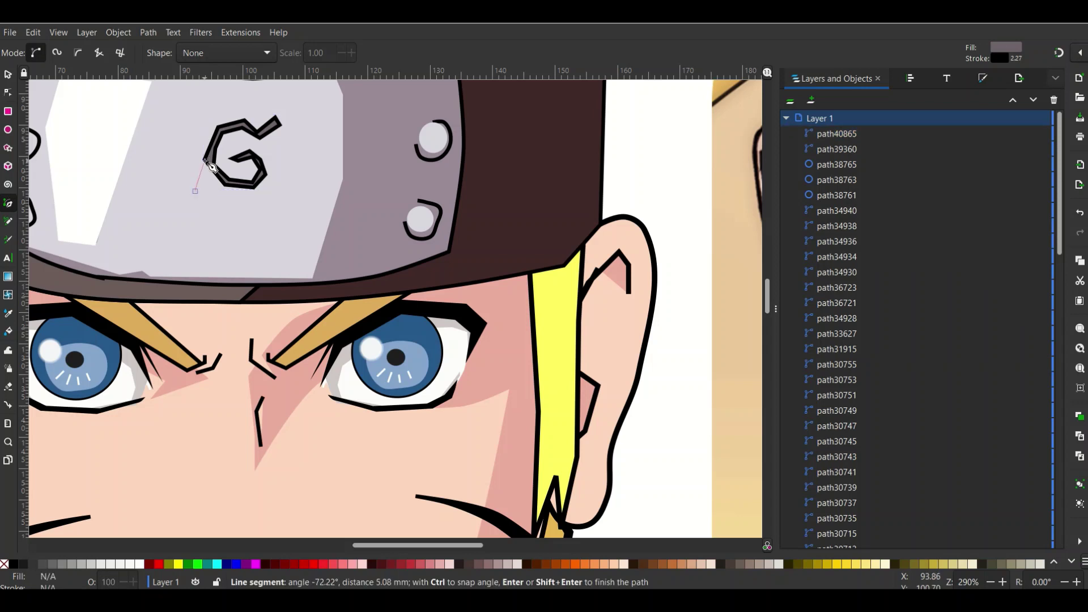
pyautogui.click(224, 185)
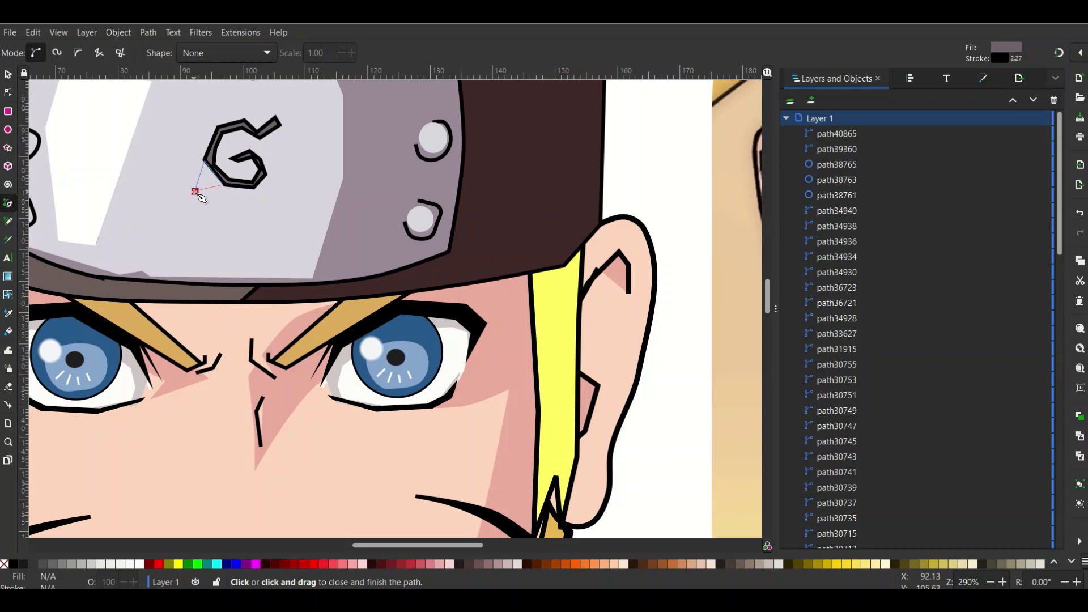
pyautogui.click(194, 191)
pyautogui.scroll(2, 311, 196)
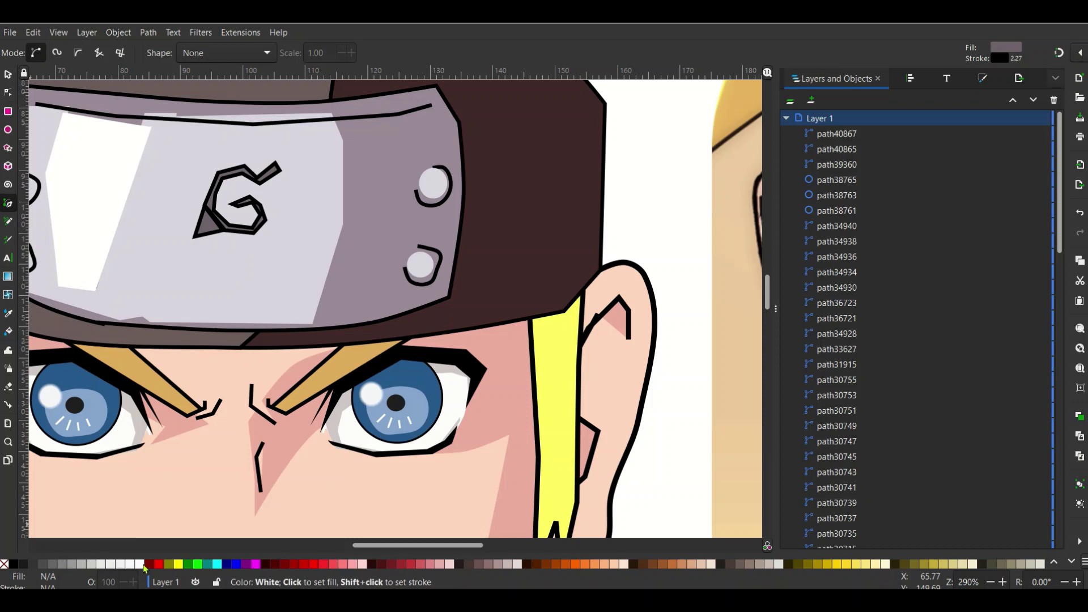
# Step: Sample the plate's light grey and draw a small inner triangle inside the point
pyautogui.click(8, 313)
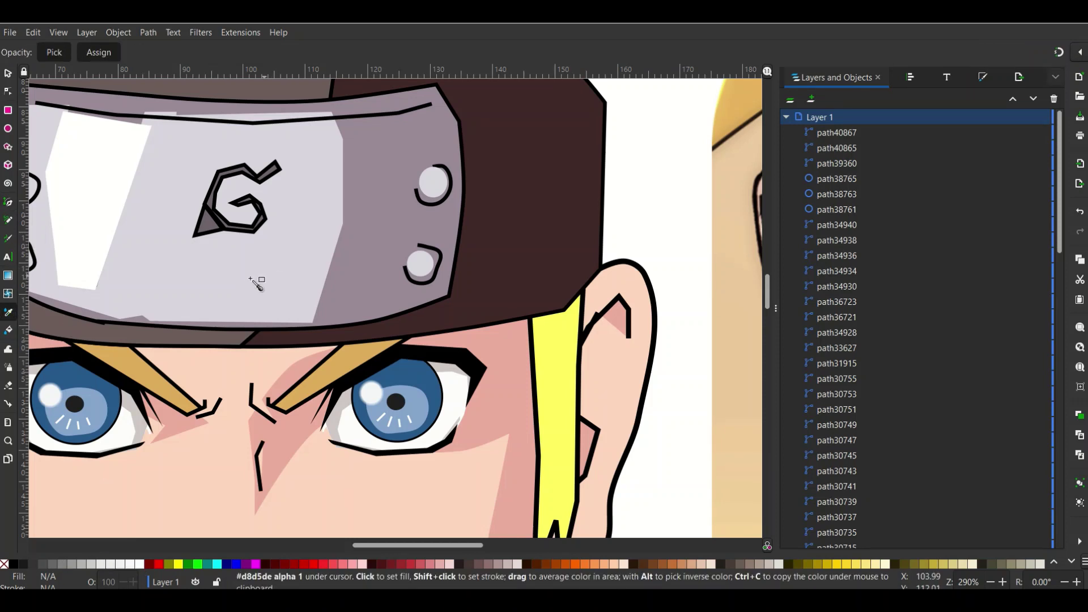
pyautogui.click(11, 205)
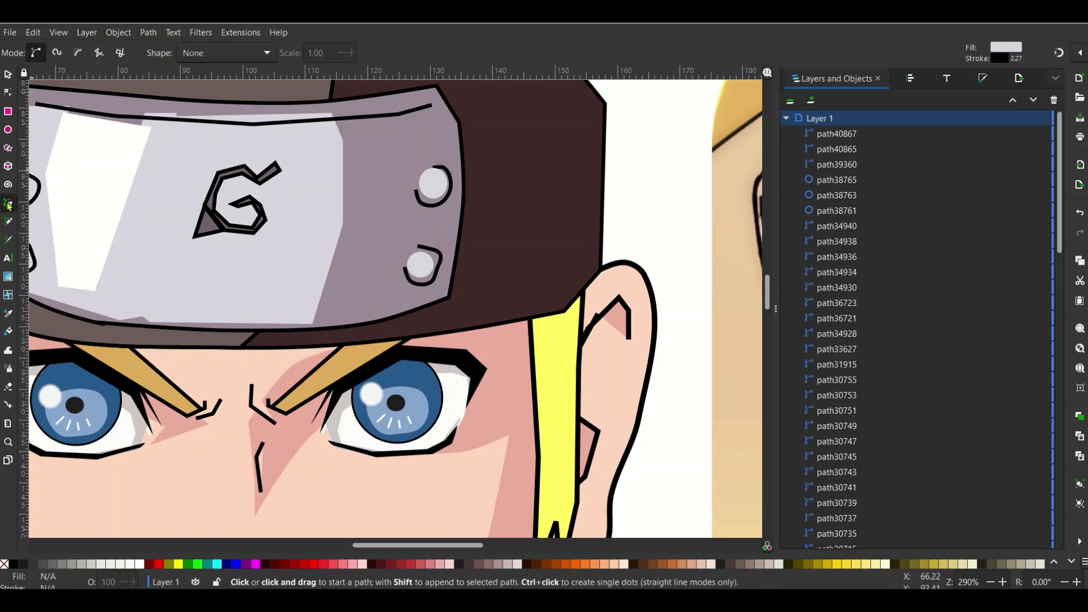
pyautogui.click(212, 227)
pyautogui.click(214, 227)
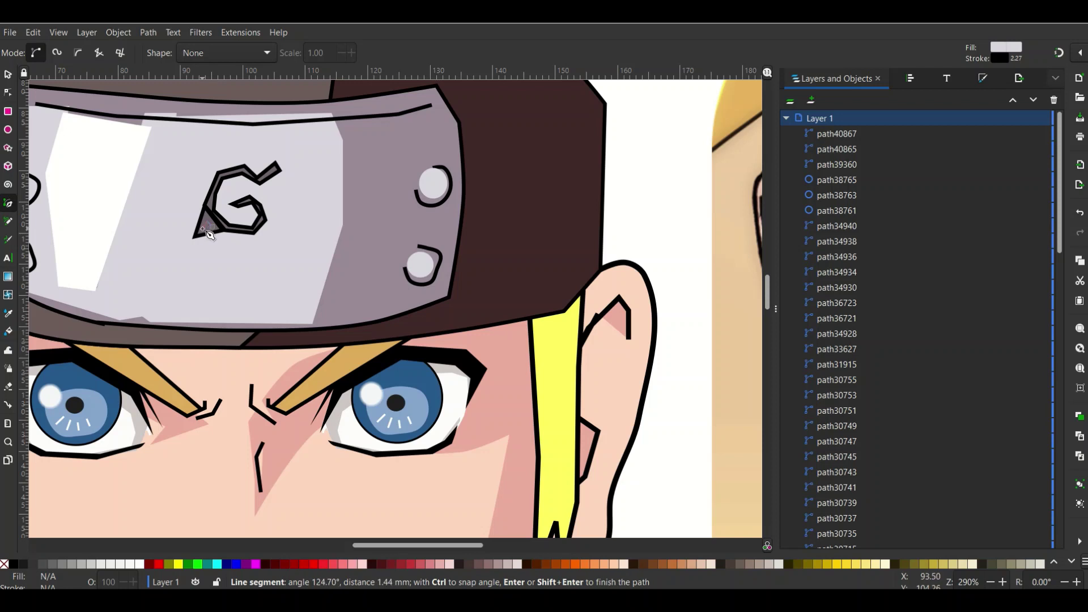
pyautogui.click(214, 227)
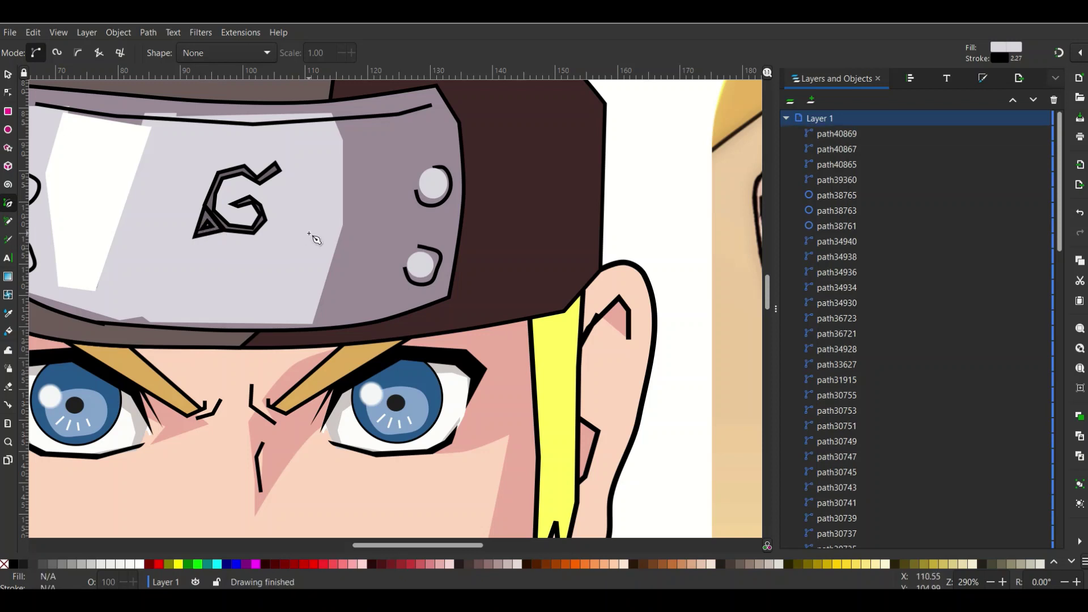
pyautogui.scroll(2, 229, 246)
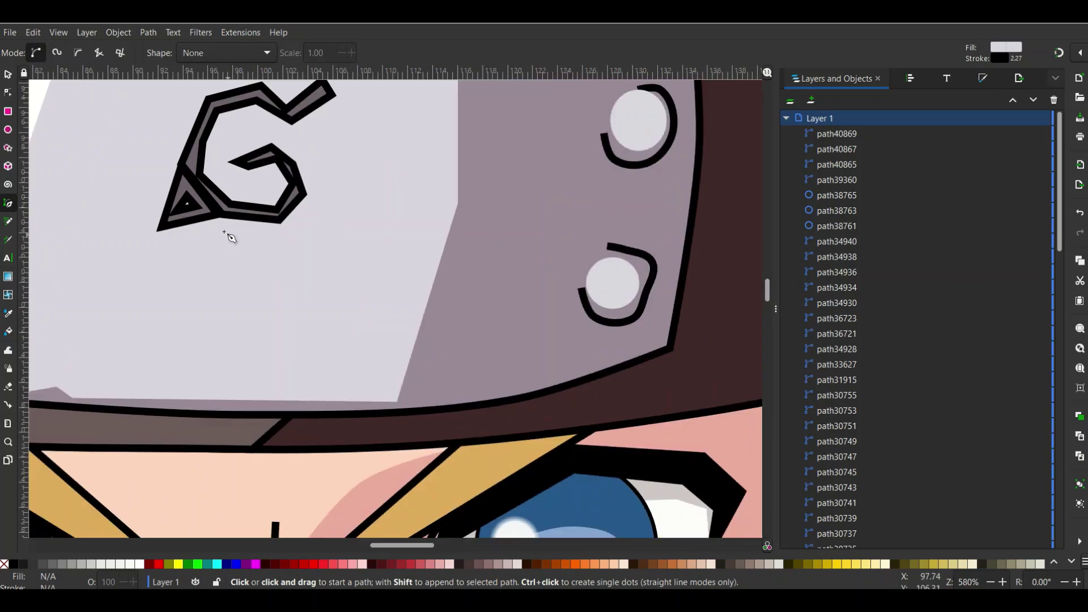
# Step: Make most of the swirl emblem's nodes auto-smooth for rounded curves
pyautogui.click(8, 74)
pyautogui.scroll(4, 193, 185)
pyautogui.moveTo(160, 184); pyautogui.dragTo(264, 285)
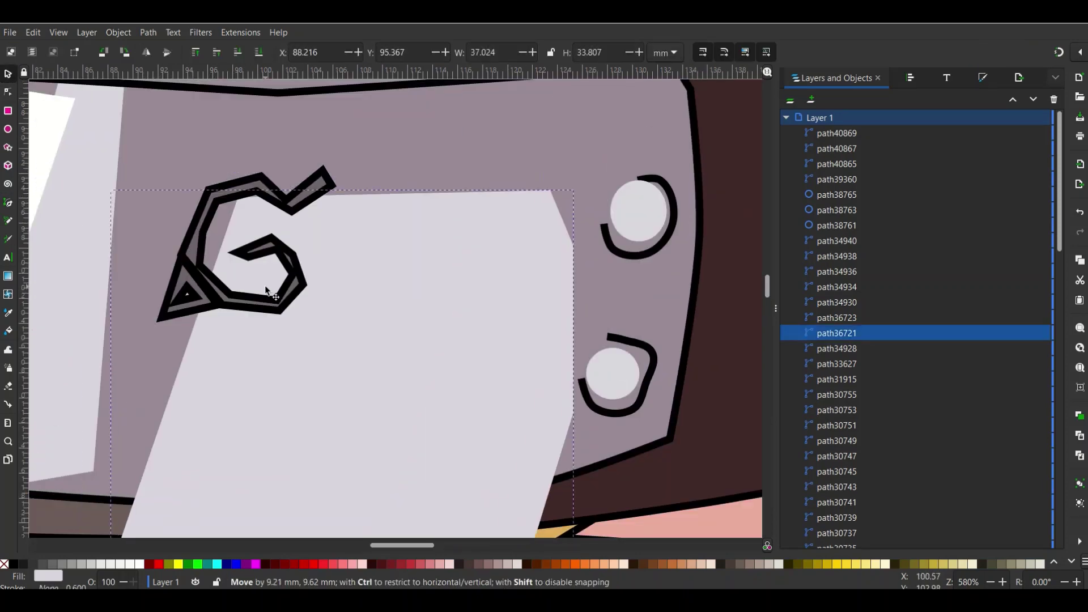
pyautogui.hotkey('ctrl', 'z')
pyautogui.click(255, 192)
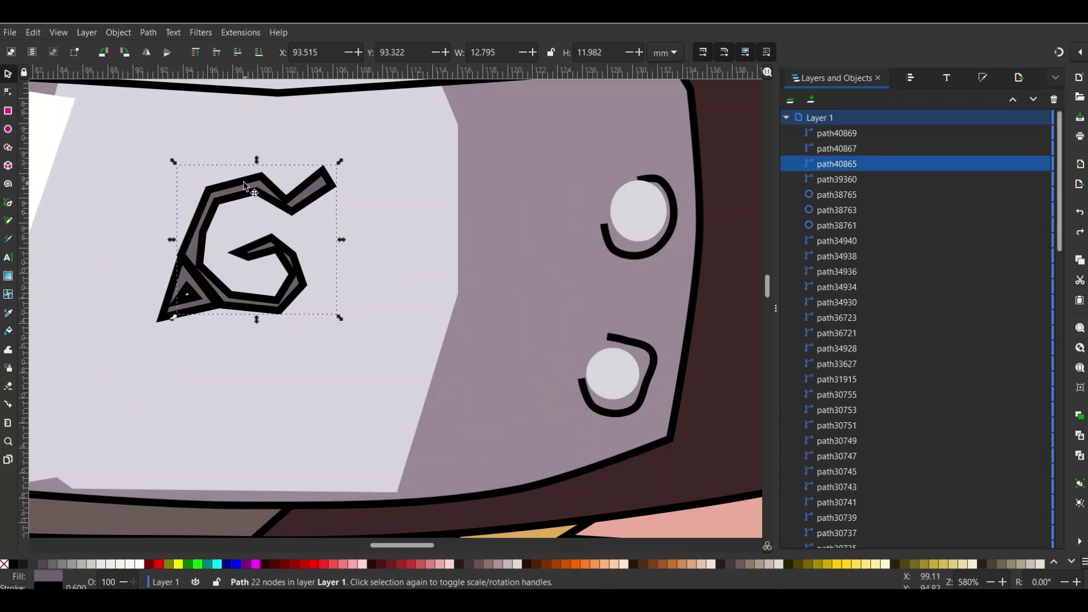
pyautogui.doubleClick(243, 186)
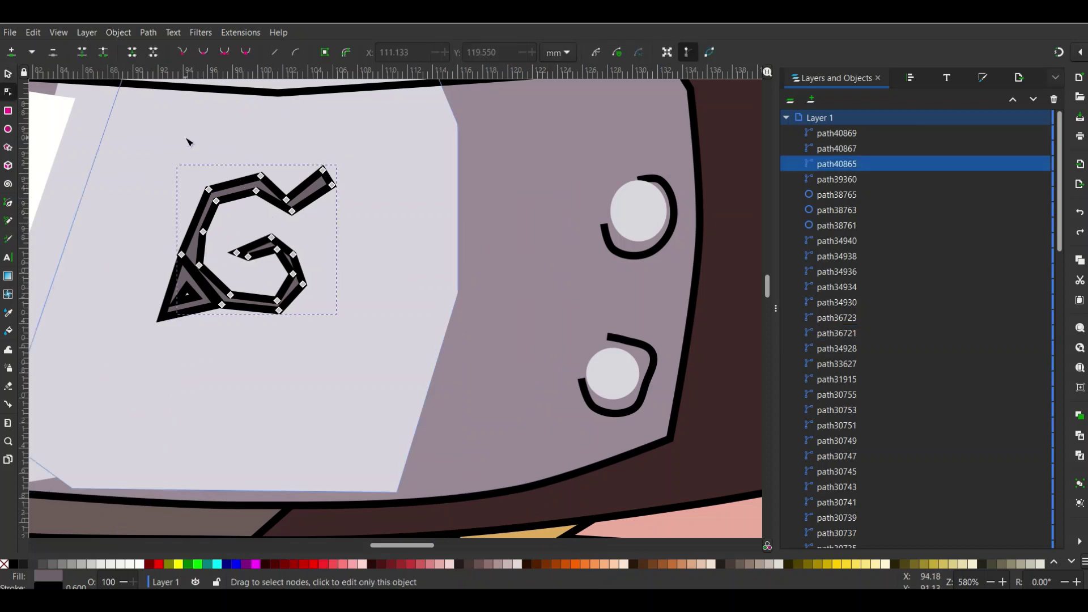
pyautogui.moveTo(185, 137); pyautogui.dragTo(309, 351)
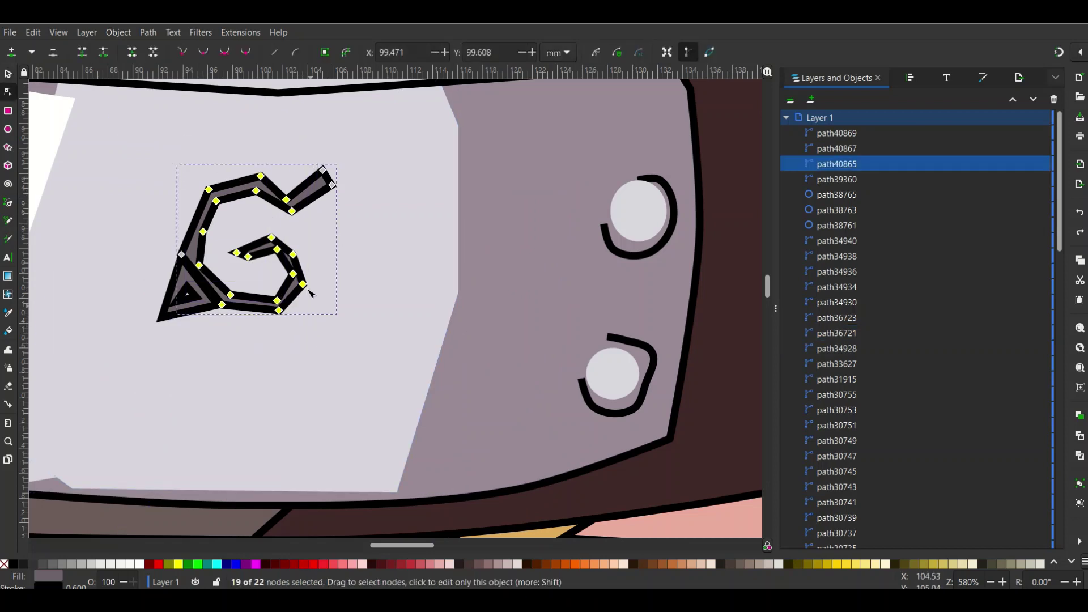
pyautogui.click(244, 54)
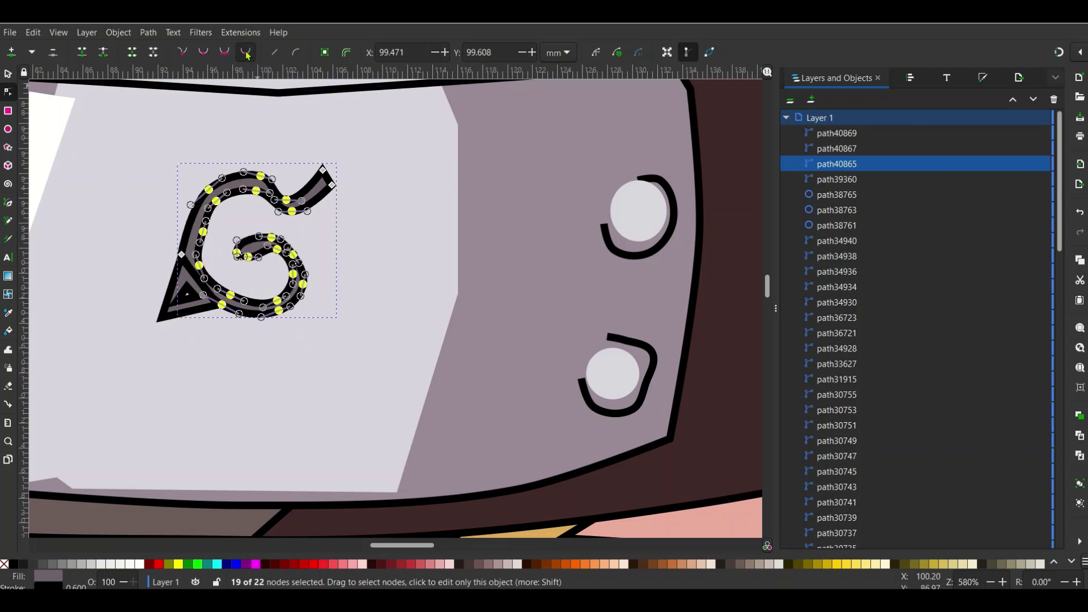
# Step: Enlarge the triangular point by dragging outer and inner triangle corners down-left and outward
pyautogui.click(162, 318)
pyautogui.moveTo(162, 318); pyautogui.dragTo(139, 325)
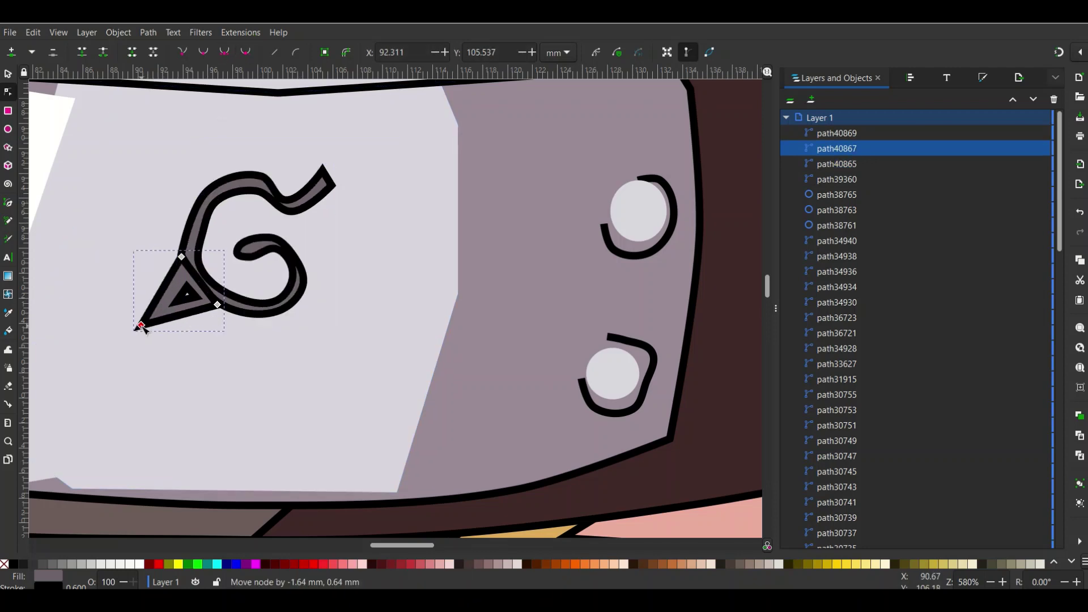
pyautogui.moveTo(218, 306); pyautogui.dragTo(236, 314)
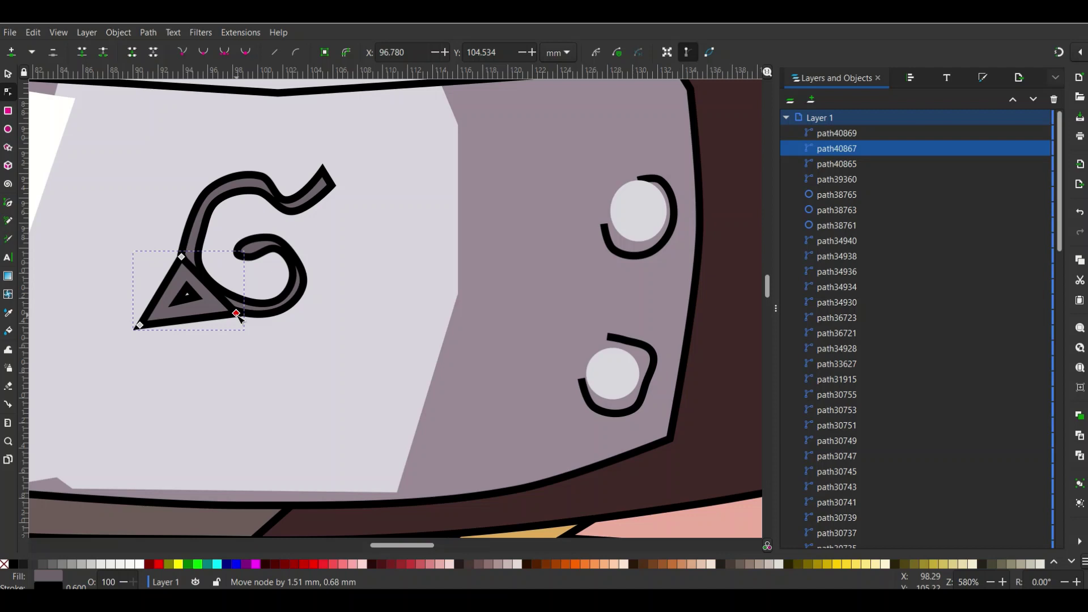
pyautogui.click(178, 307)
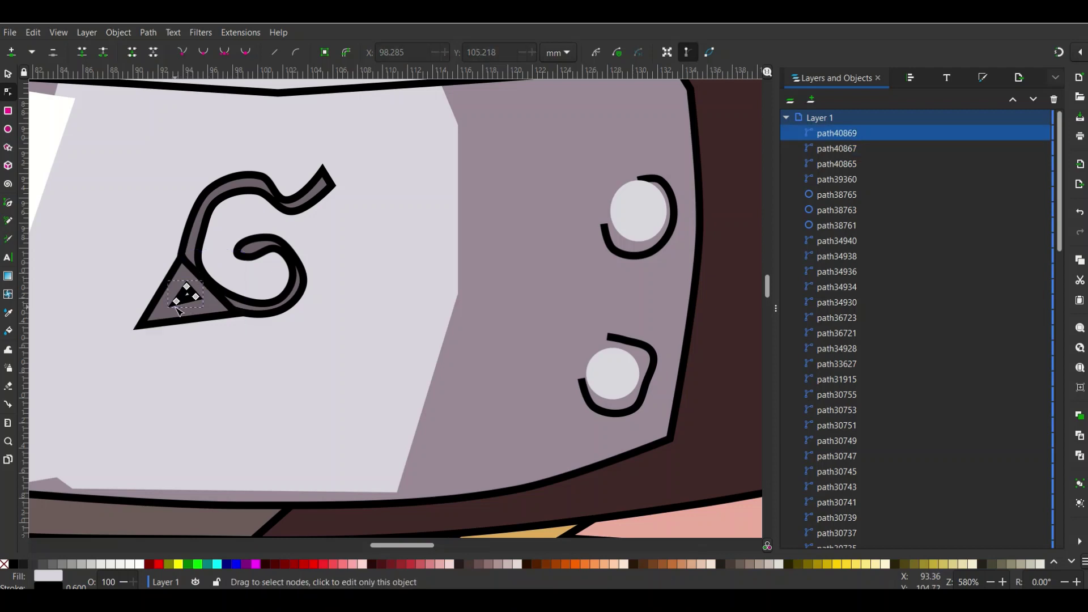
pyautogui.moveTo(178, 308)
pyautogui.mouseDown()
pyautogui.moveTo(161, 313)
pyautogui.moveTo(213, 307)
pyautogui.moveTo(184, 278)
pyautogui.mouseUp()
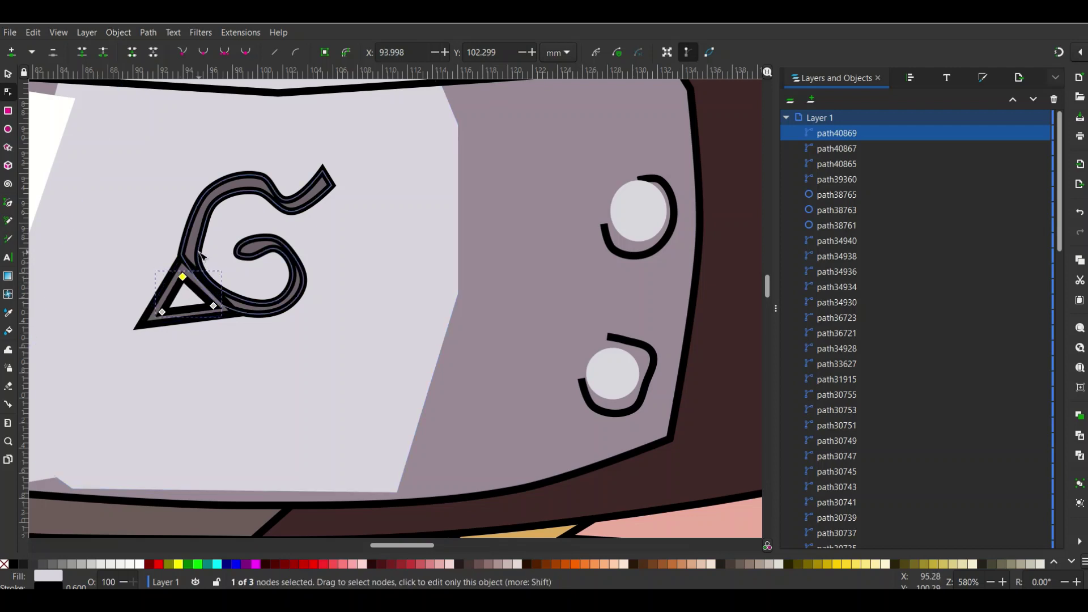
# Step: Fine-tune swirl and triangle corner nodes so the point joins the swirl's lower curve
pyautogui.click(213, 271)
pyautogui.moveTo(199, 265); pyautogui.dragTo(201, 260)
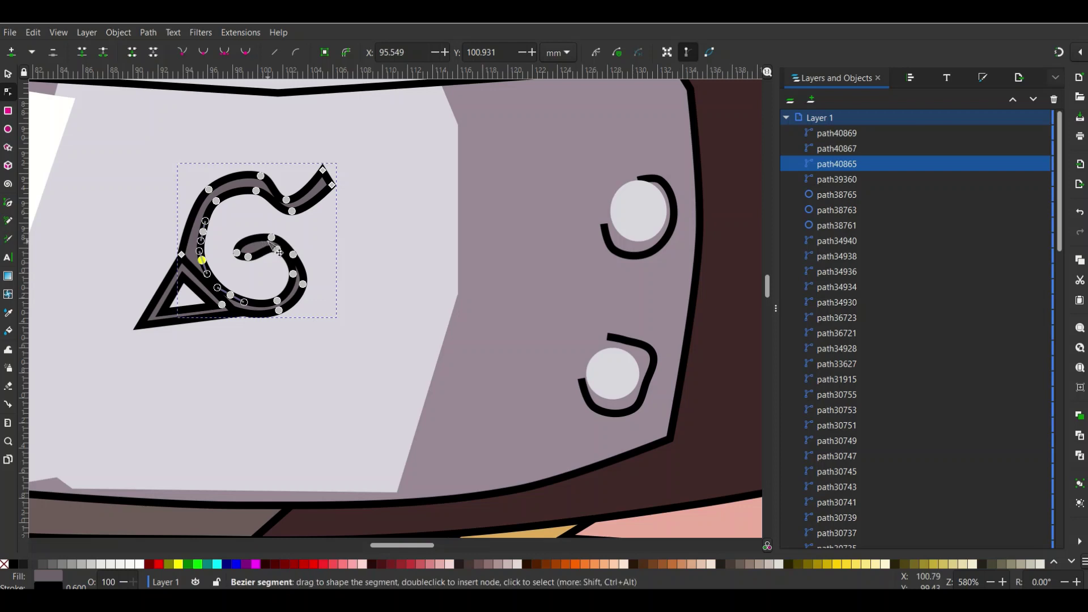
pyautogui.scroll(2, 224, 318)
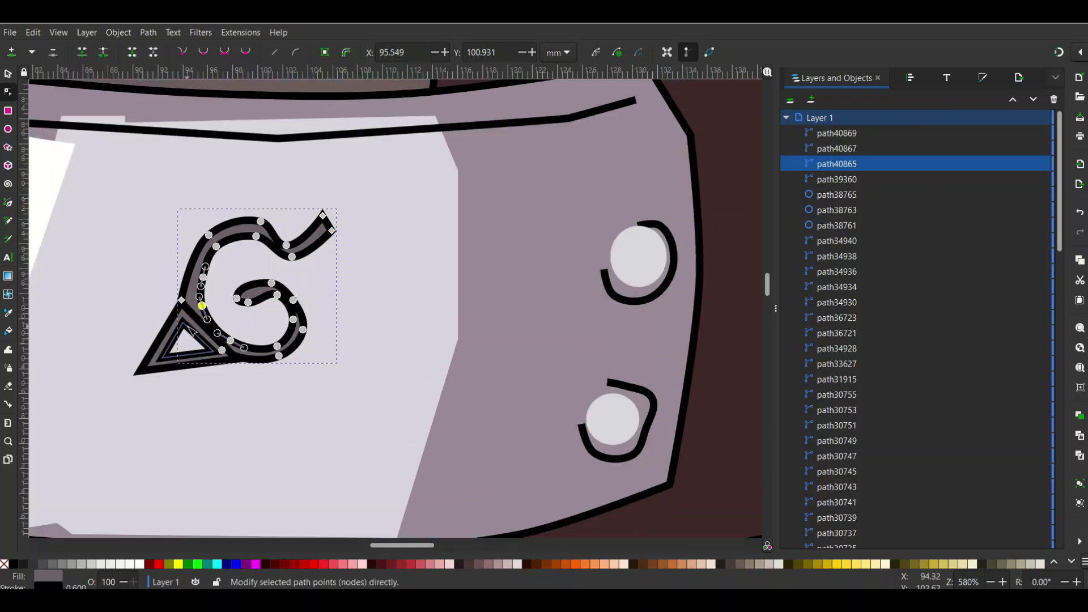
pyautogui.click(201, 322)
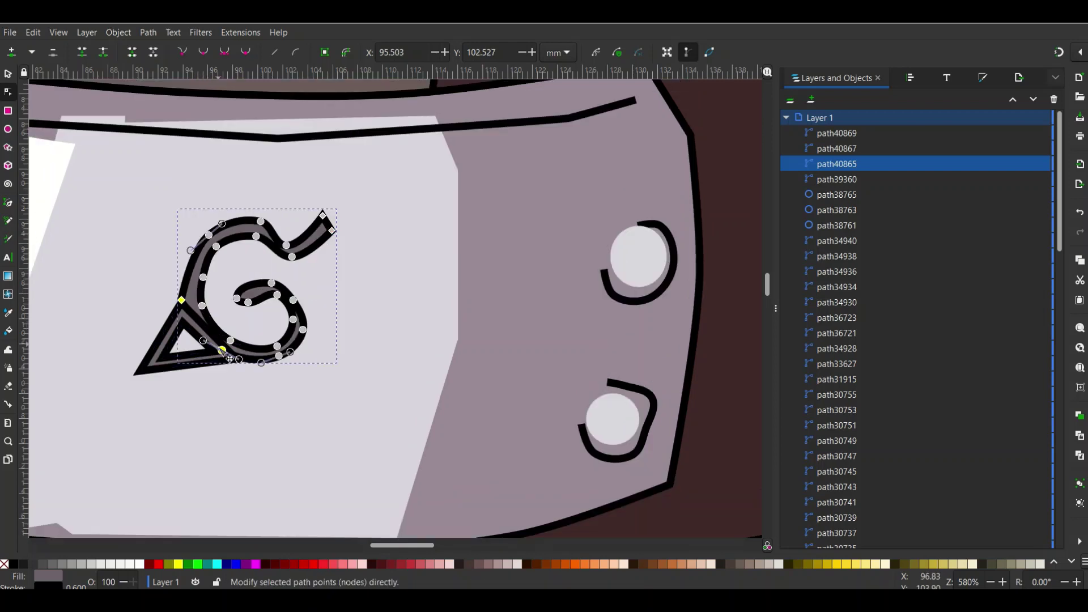
pyautogui.click(161, 363)
pyautogui.moveTo(218, 358); pyautogui.dragTo(209, 361)
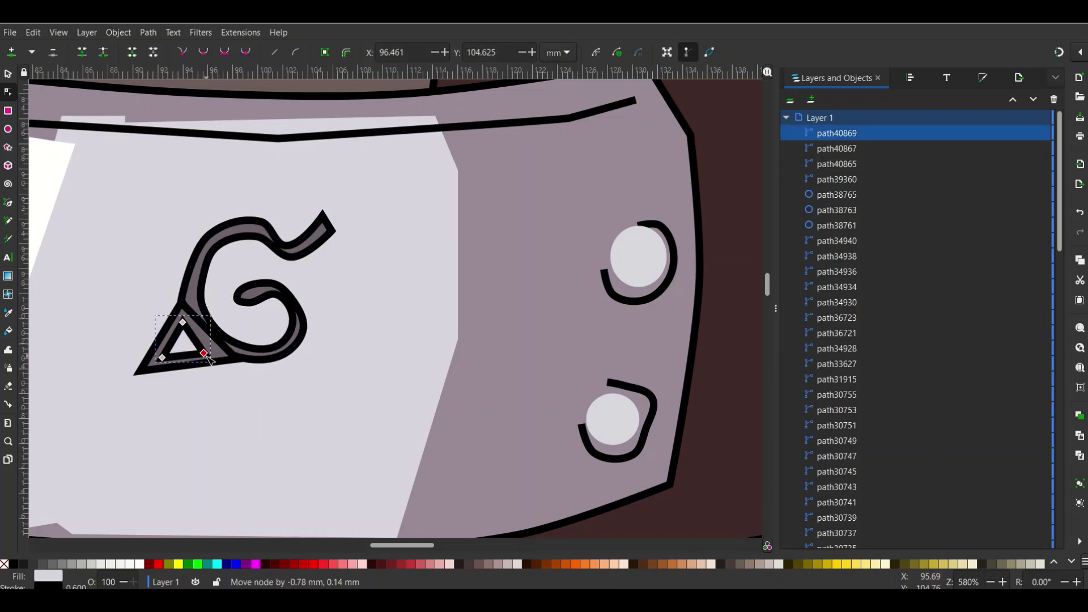
pyautogui.click(168, 368)
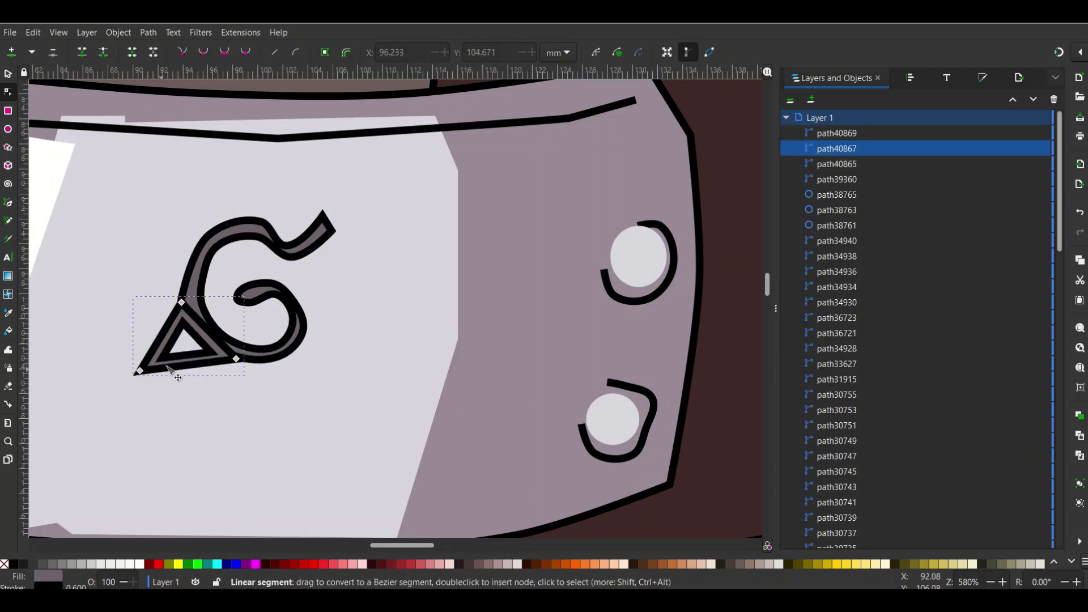
pyautogui.moveTo(239, 360); pyautogui.dragTo(239, 361)
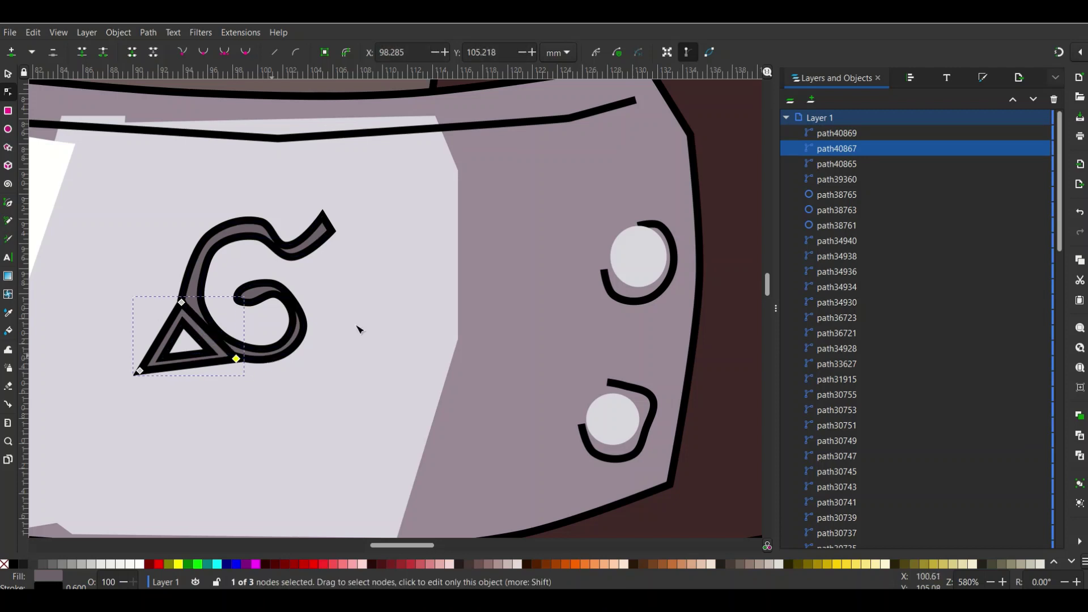
# Step: Raise swirl path path40865 above the triangle pieces to the top of Layer 1
pyautogui.moveTo(838, 149)
pyautogui.click(849, 134)
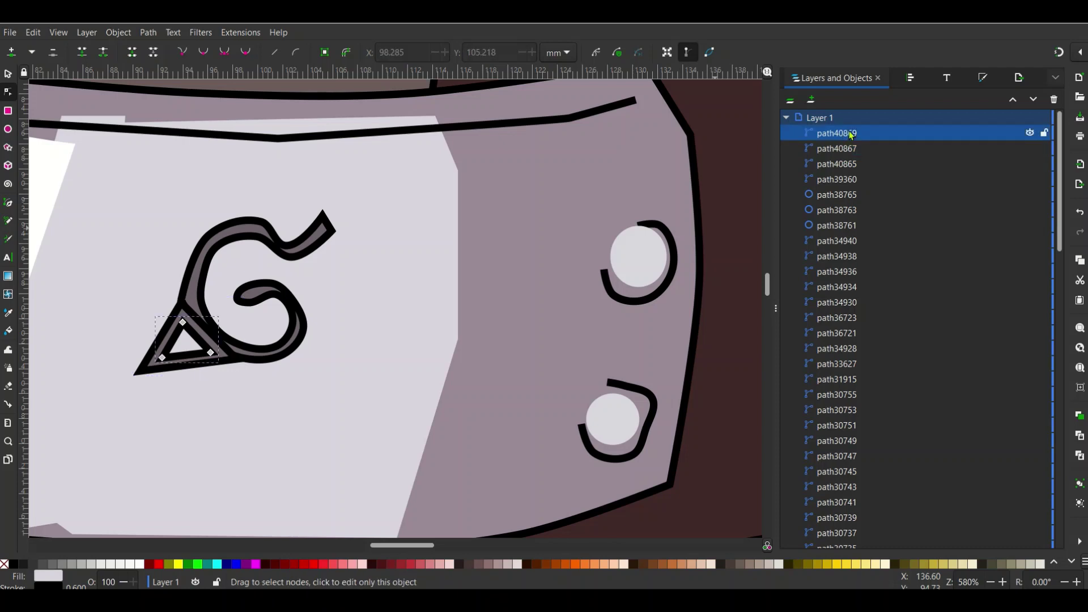
pyautogui.click(850, 150)
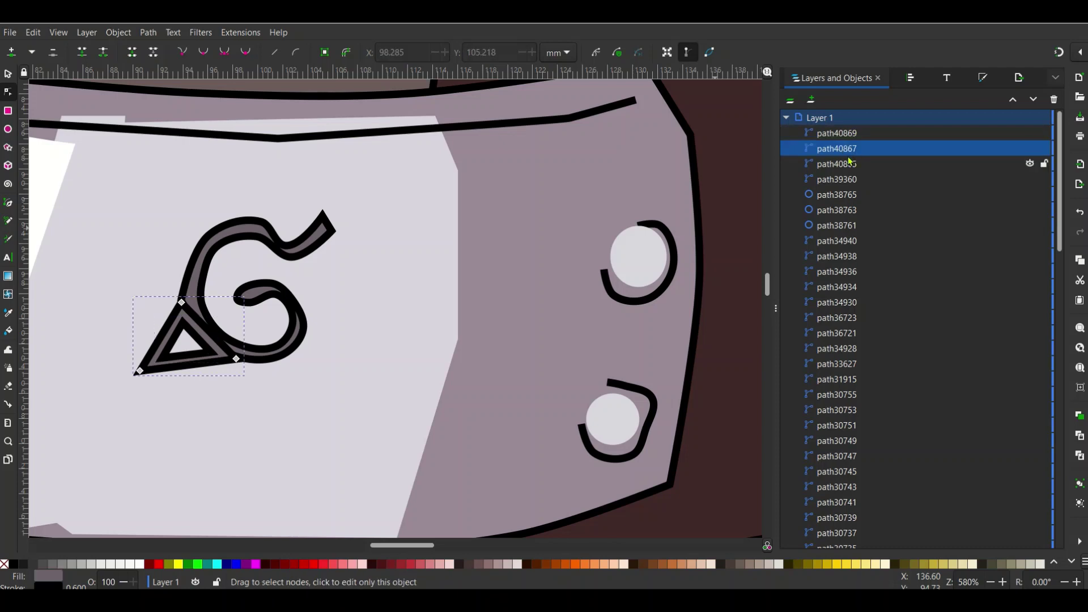
pyautogui.moveTo(840, 165); pyautogui.dragTo(893, 134)
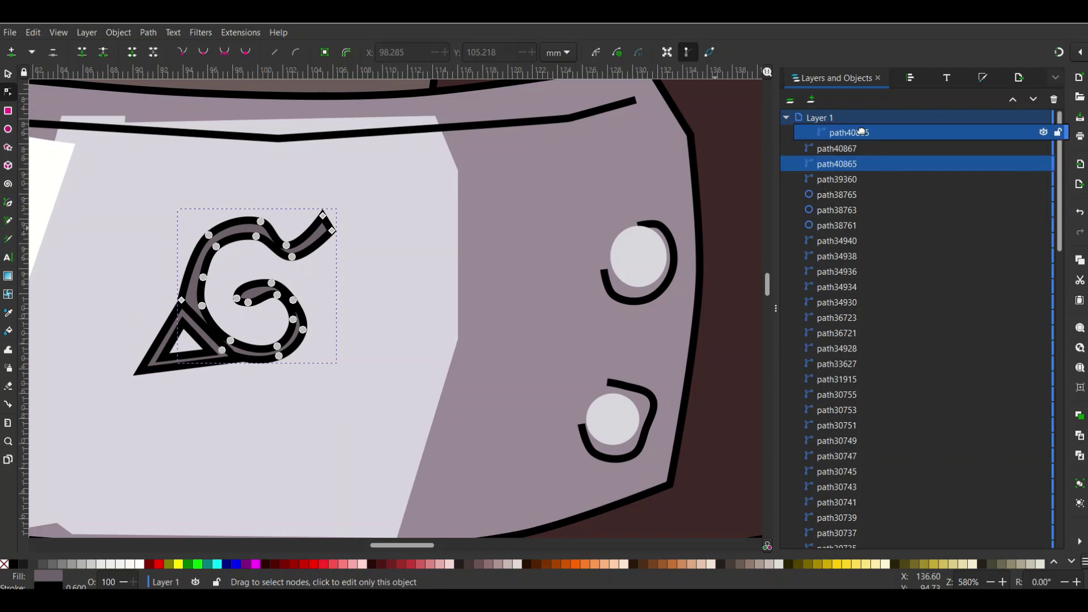
pyautogui.moveTo(893, 134); pyautogui.dragTo(887, 131)
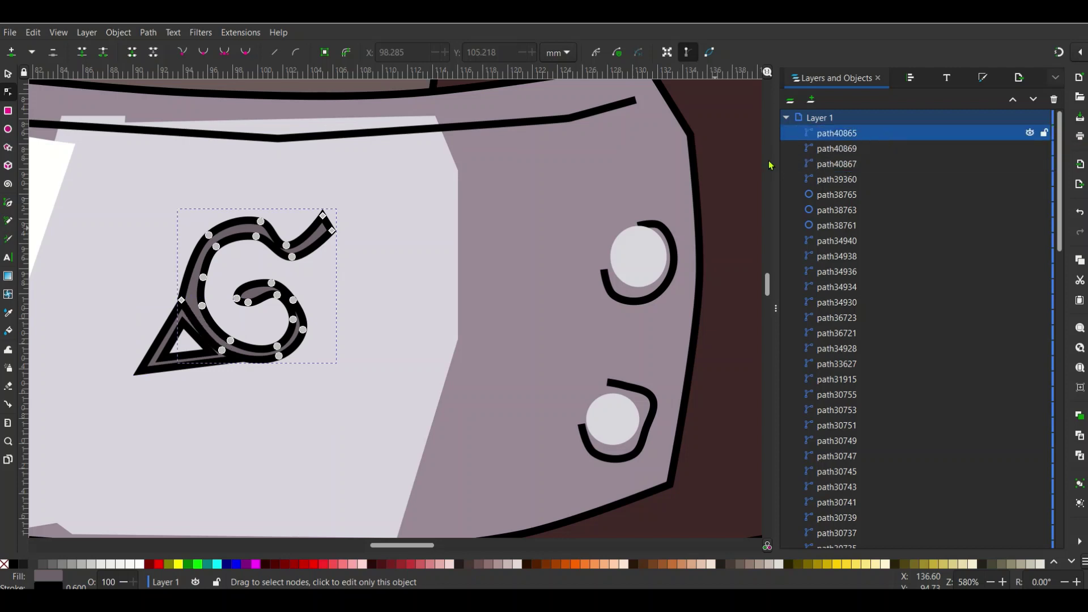
# Step: Nudge both triangle paths into place and rotate them about 8°
pyautogui.click(173, 357)
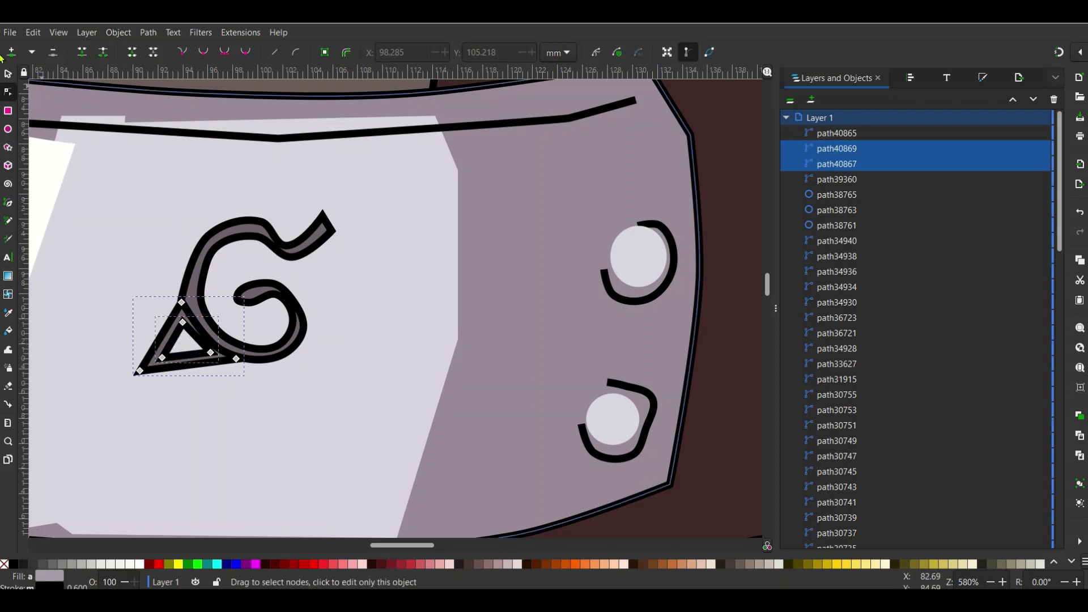
pyautogui.click(8, 75)
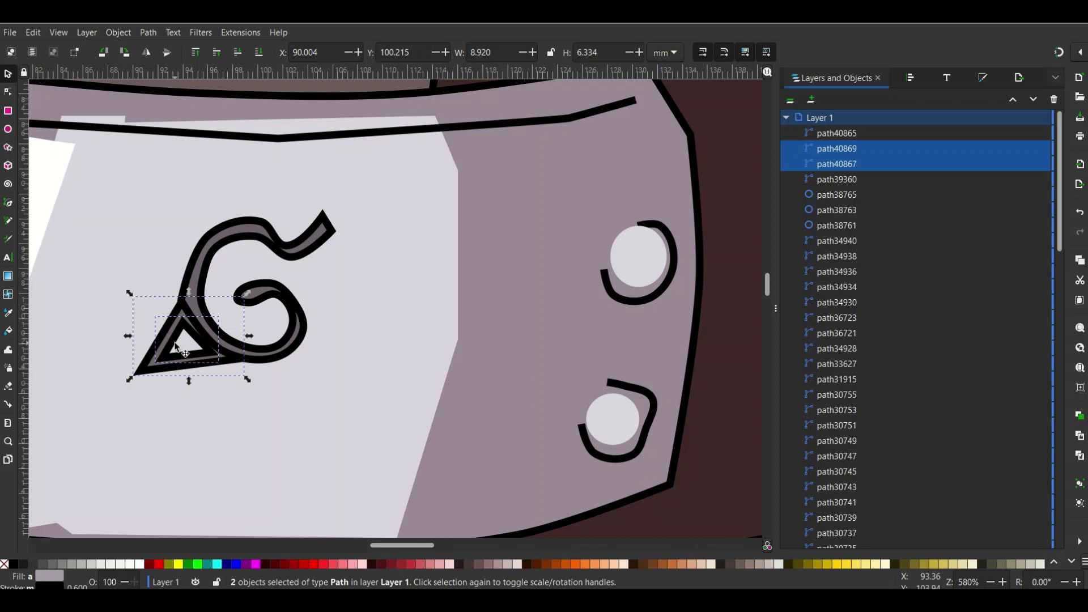
pyautogui.moveTo(175, 347); pyautogui.dragTo(173, 345)
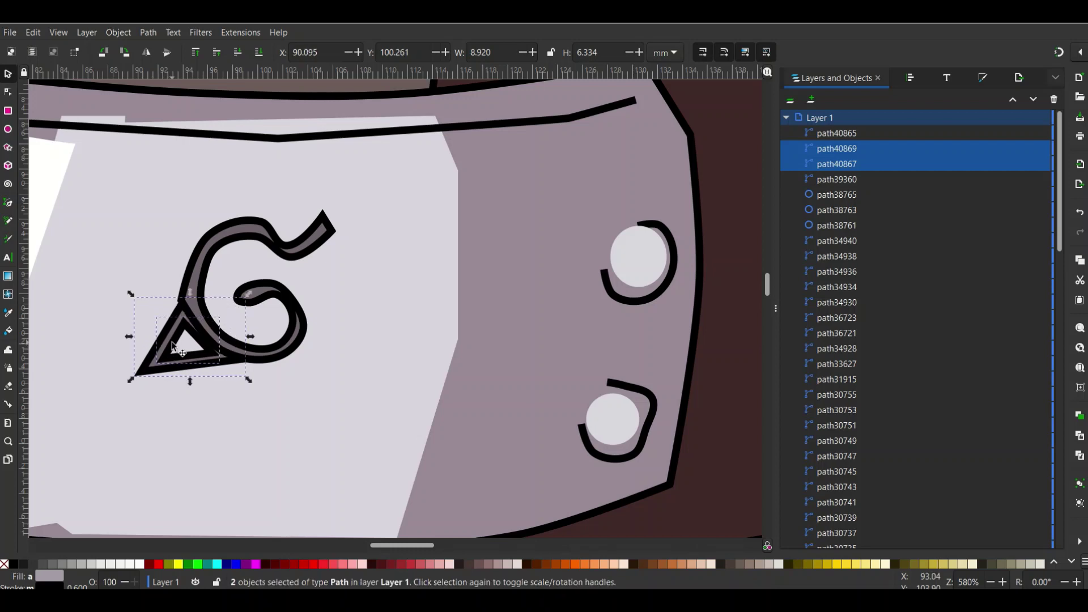
pyautogui.click(173, 347)
pyautogui.moveTo(247, 294); pyautogui.dragTo(256, 305)
# Step: Enlarge the swirl emblem by stretching it wider and taller
pyautogui.click(293, 300)
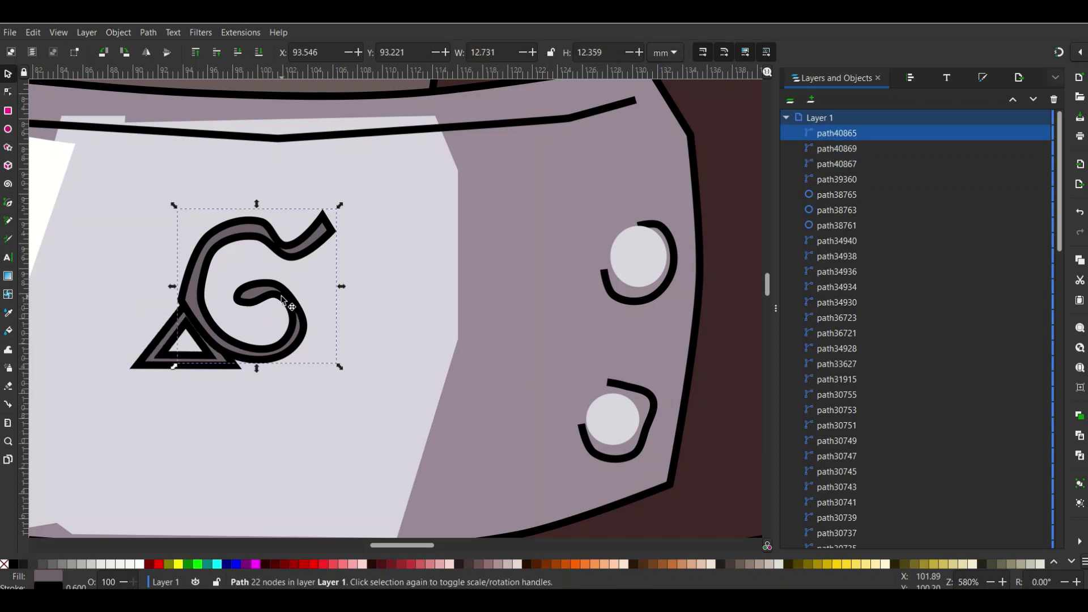
pyautogui.doubleClick(292, 301)
pyautogui.moveTo(339, 265); pyautogui.dragTo(288, 224)
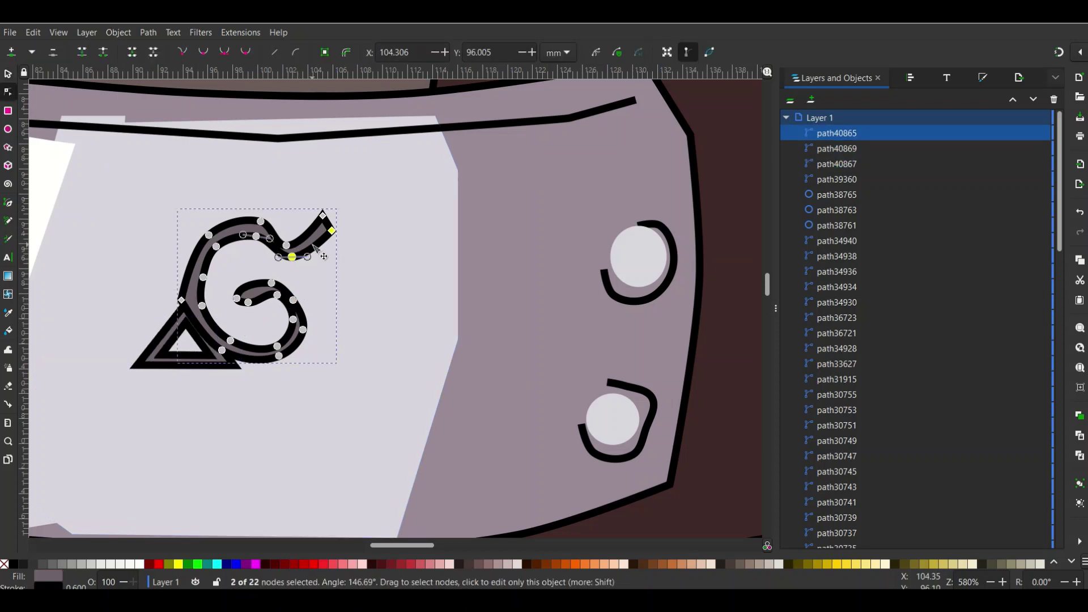
pyautogui.click(9, 74)
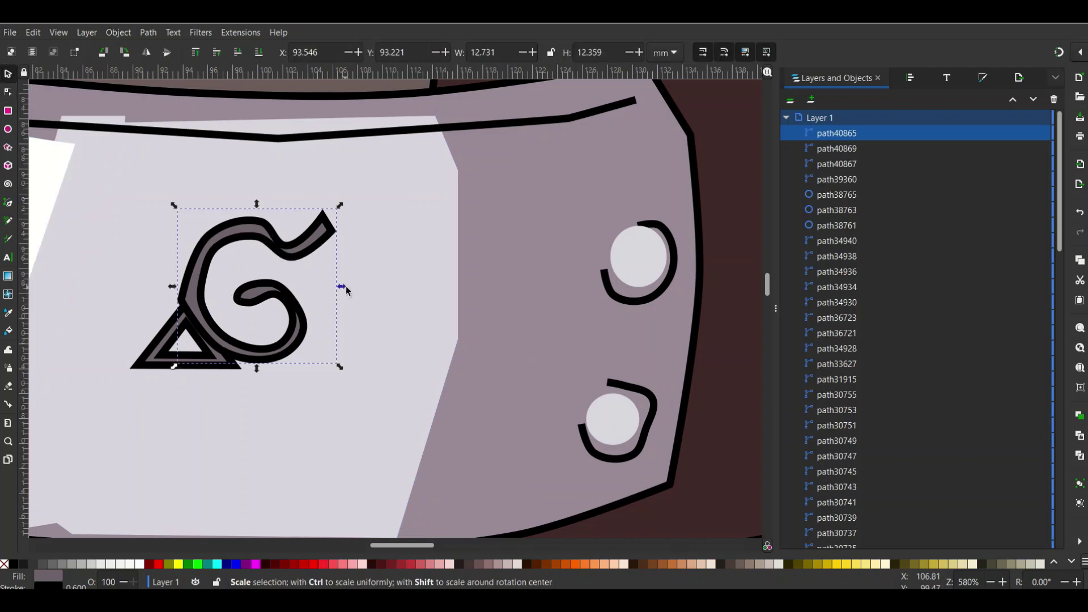
pyautogui.moveTo(346, 289); pyautogui.dragTo(369, 292)
pyautogui.moveTo(271, 373); pyautogui.dragTo(270, 386)
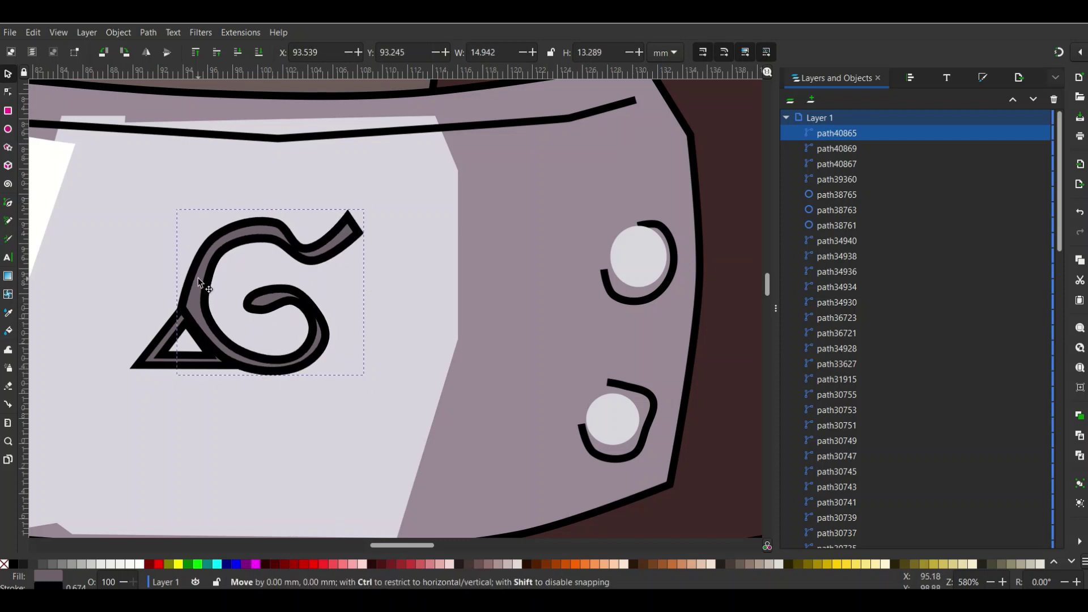
# Step: Auto-smooth the swirl's left node and drag nodes to reshape its curl and tail tip
pyautogui.doubleClick(198, 282)
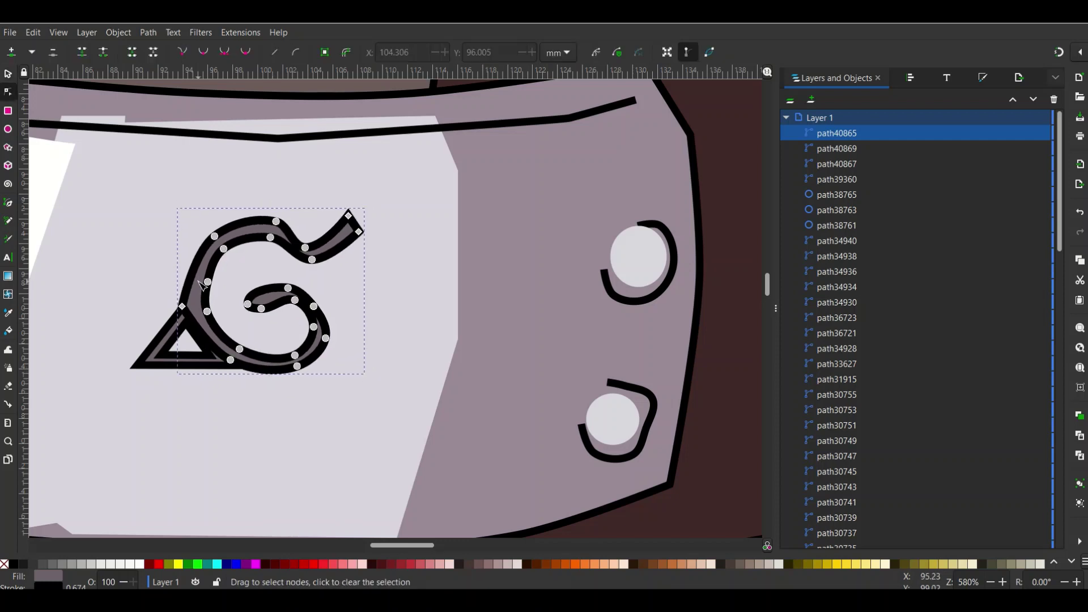
pyautogui.click(182, 307)
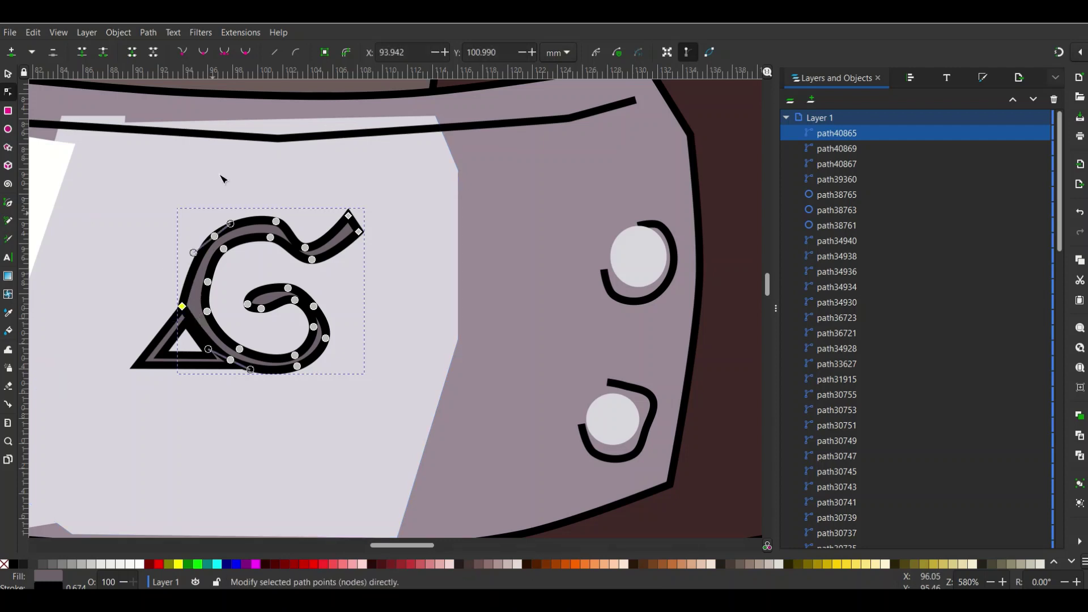
pyautogui.click(243, 54)
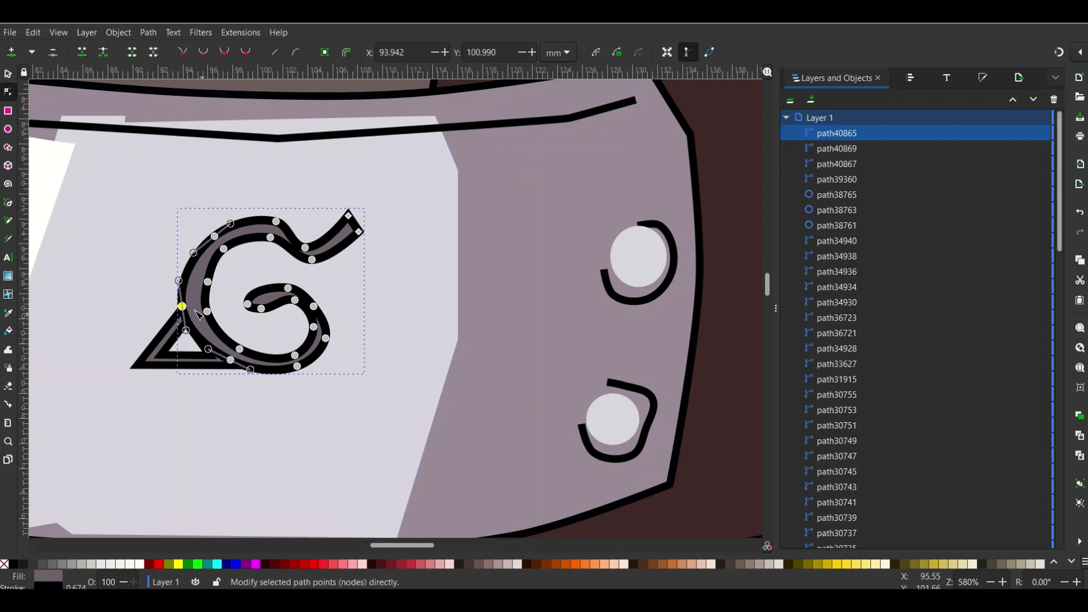
pyautogui.moveTo(182, 307); pyautogui.dragTo(191, 307)
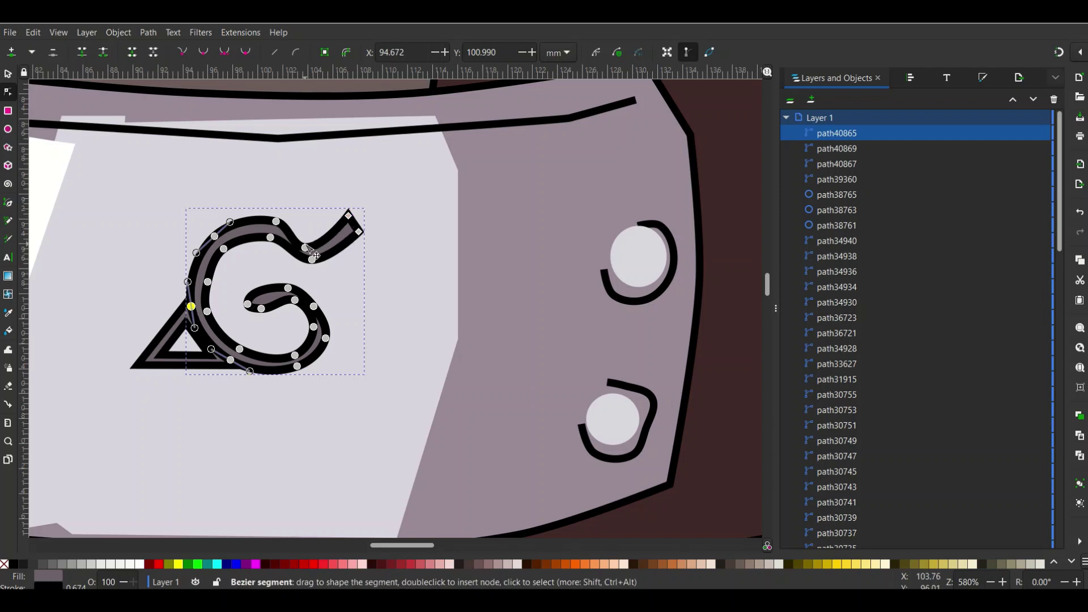
pyautogui.moveTo(304, 247); pyautogui.dragTo(313, 244)
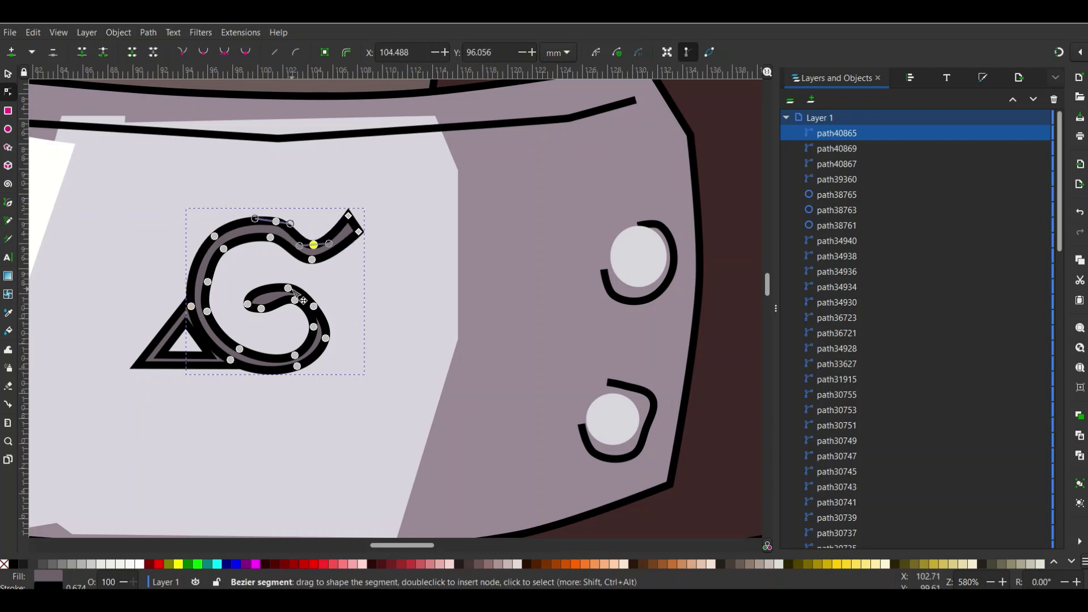
pyautogui.moveTo(260, 308)
pyautogui.mouseDown()
pyautogui.moveTo(290, 300)
pyautogui.moveTo(326, 340)
pyautogui.mouseUp()
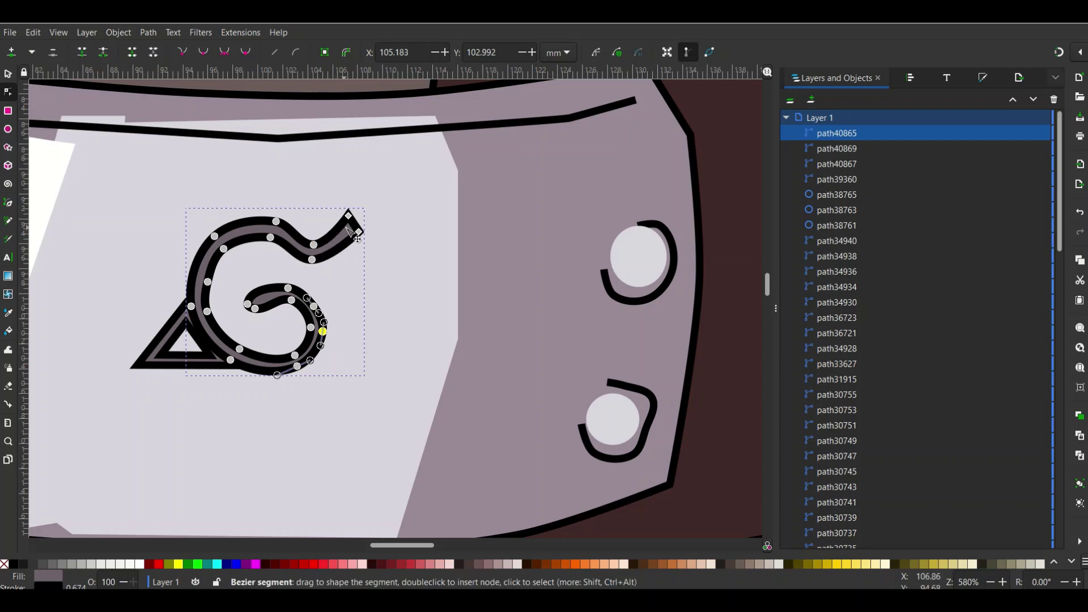
pyautogui.moveTo(349, 216); pyautogui.dragTo(354, 224)
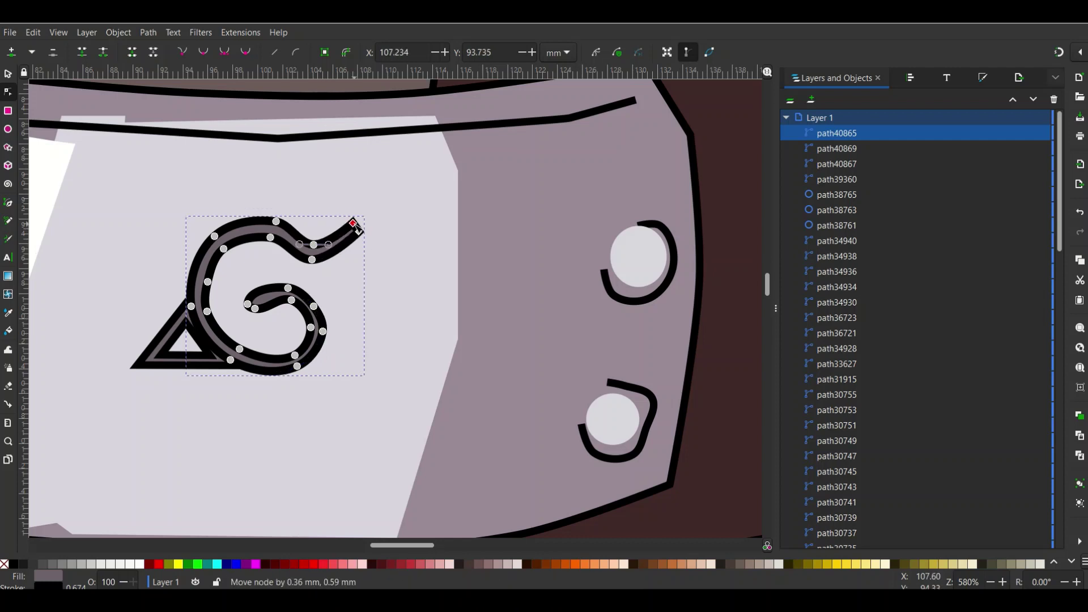
pyautogui.keyDown('ctrl'); pyautogui.scroll(-3, 340, 243); pyautogui.keyUp('ctrl')
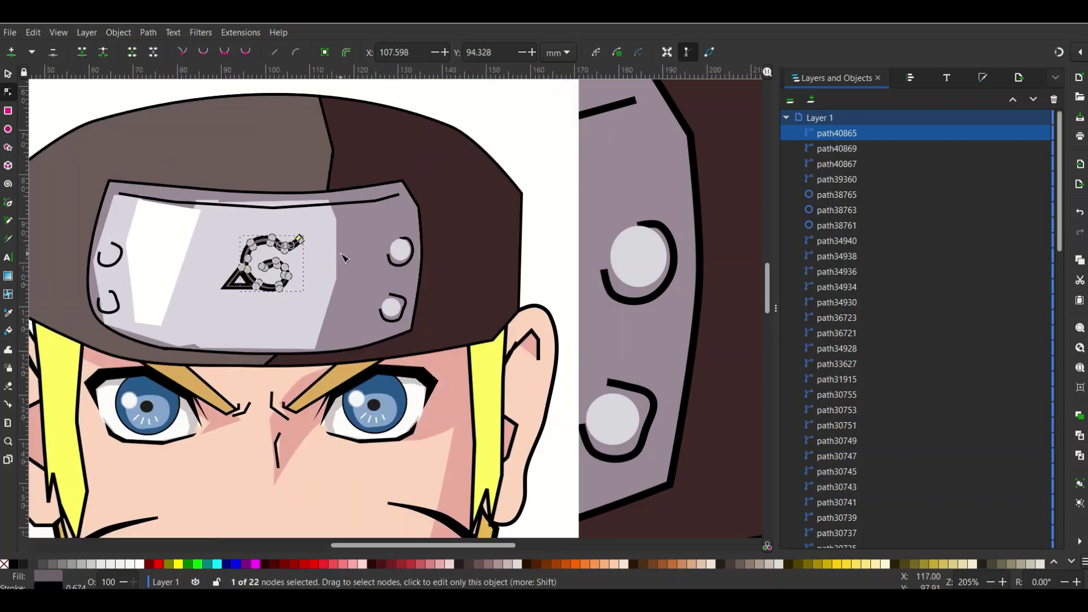
pyautogui.keyDown('ctrl'); pyautogui.scroll(-1, 372, 271); pyautogui.keyUp('ctrl')
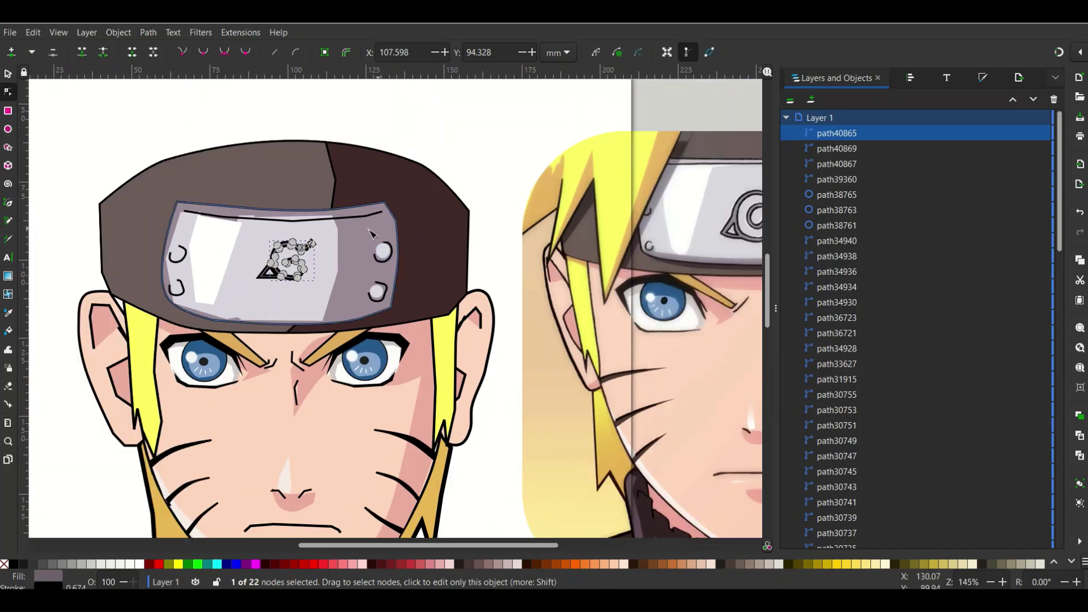
pyautogui.keyDown('ctrl'); pyautogui.scroll(-1, 366, 228); pyautogui.keyUp('ctrl')
pyautogui.click(440, 154)
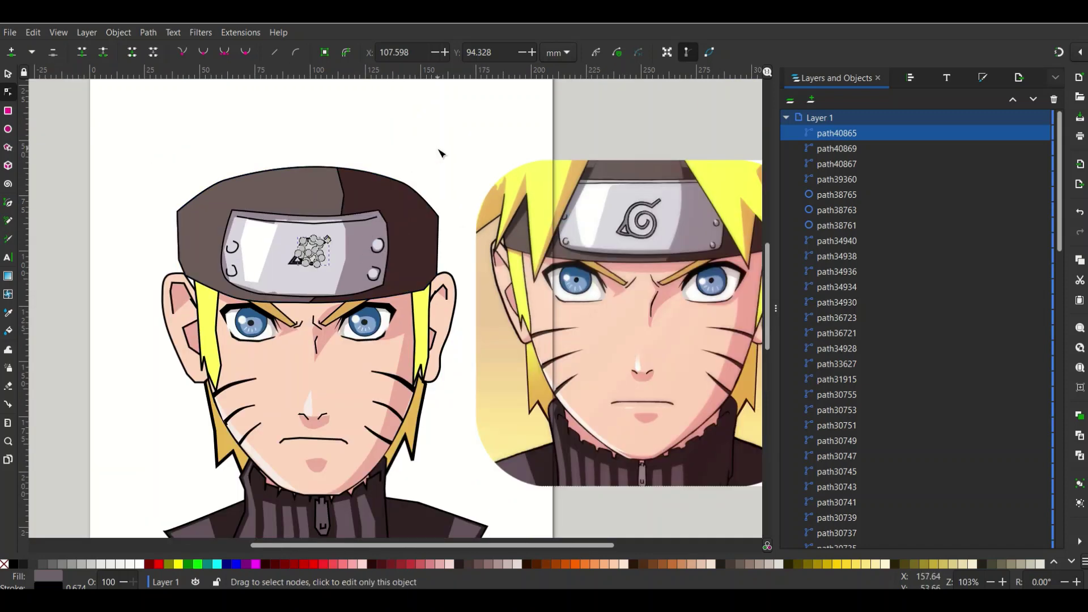
pyautogui.click(465, 125)
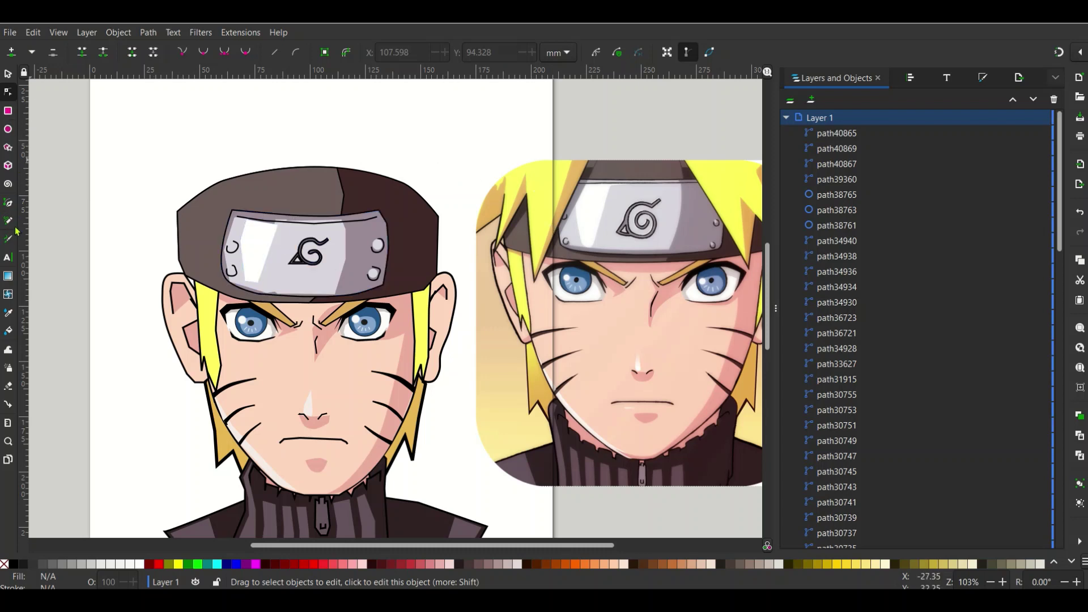
# Step: Sample the tan hair colour and outline a spiky hair piece over the headband's left side
pyautogui.click(8, 313)
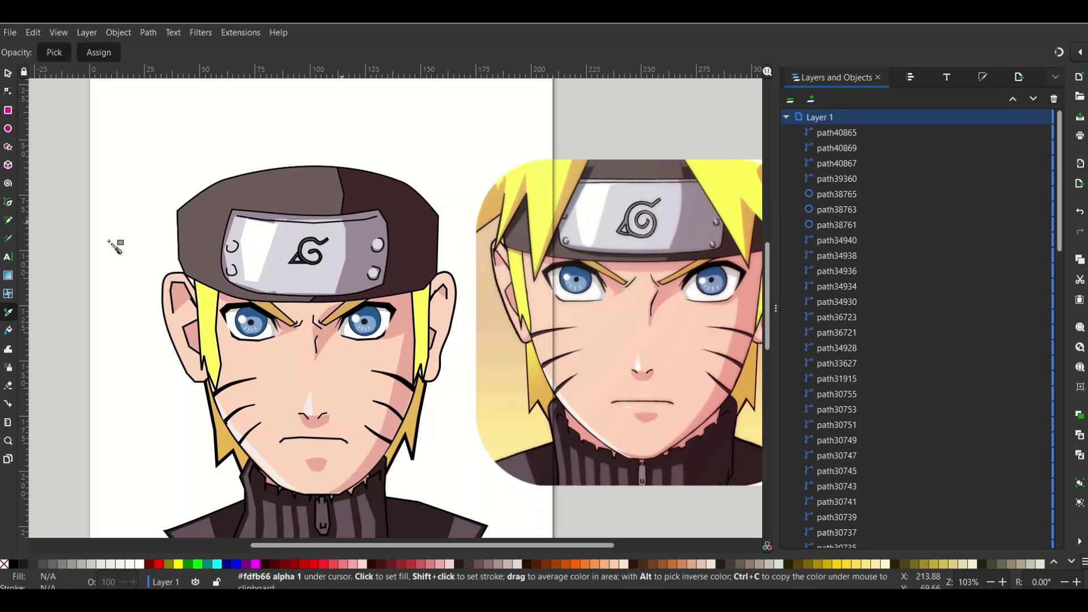
pyautogui.click(9, 202)
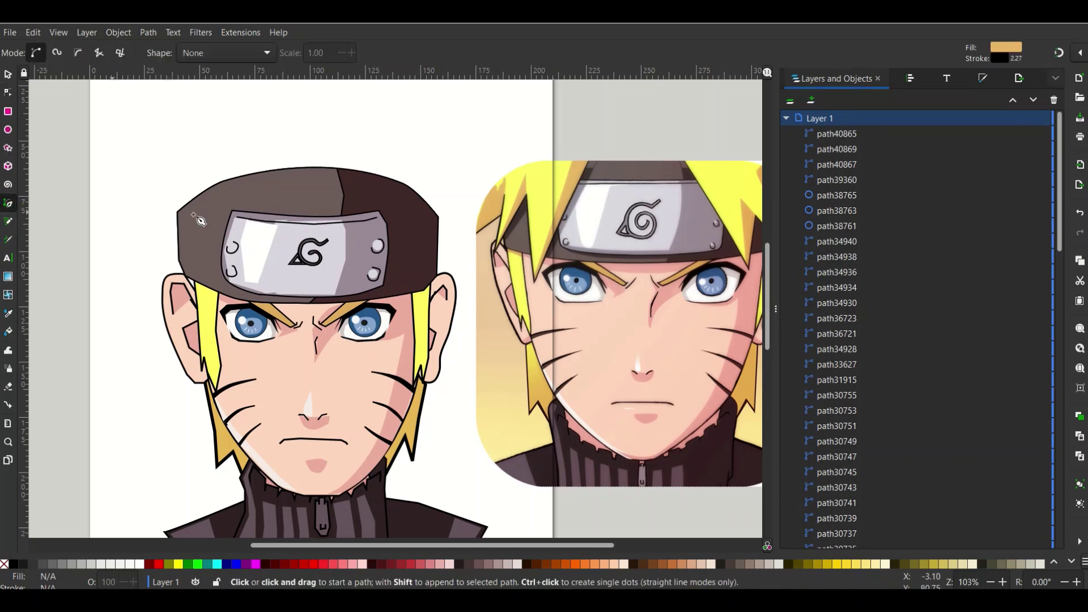
pyautogui.click(268, 183)
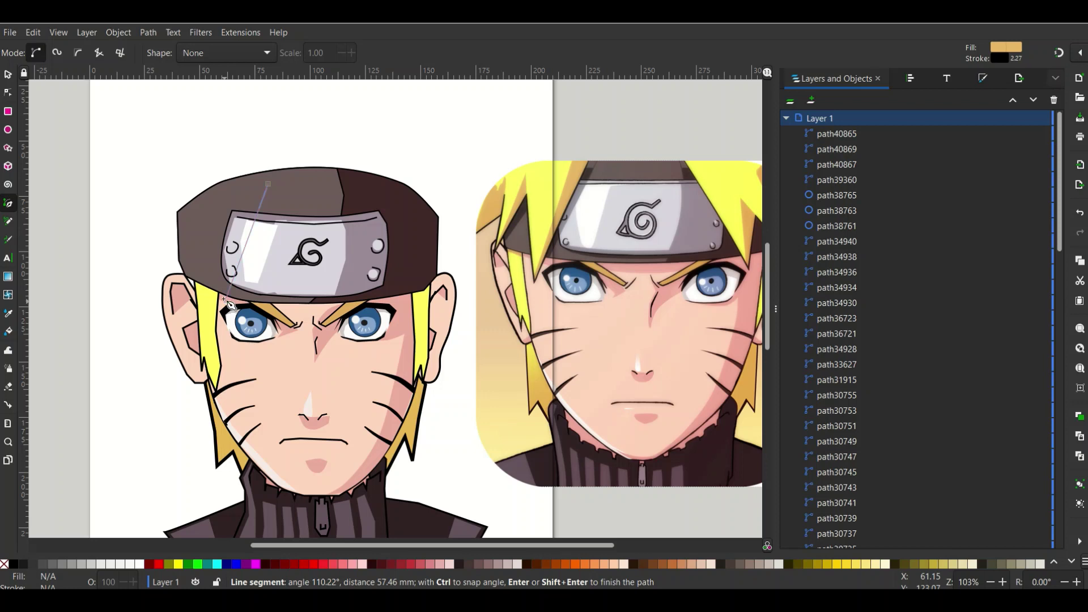
pyautogui.click(224, 299)
pyautogui.click(196, 228)
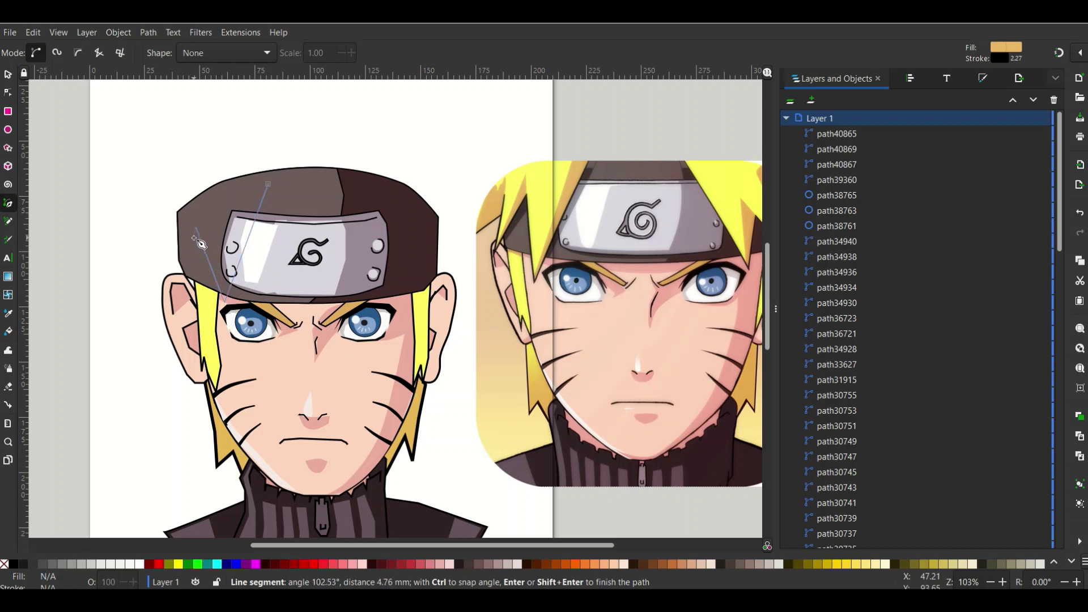
pyautogui.click(172, 288)
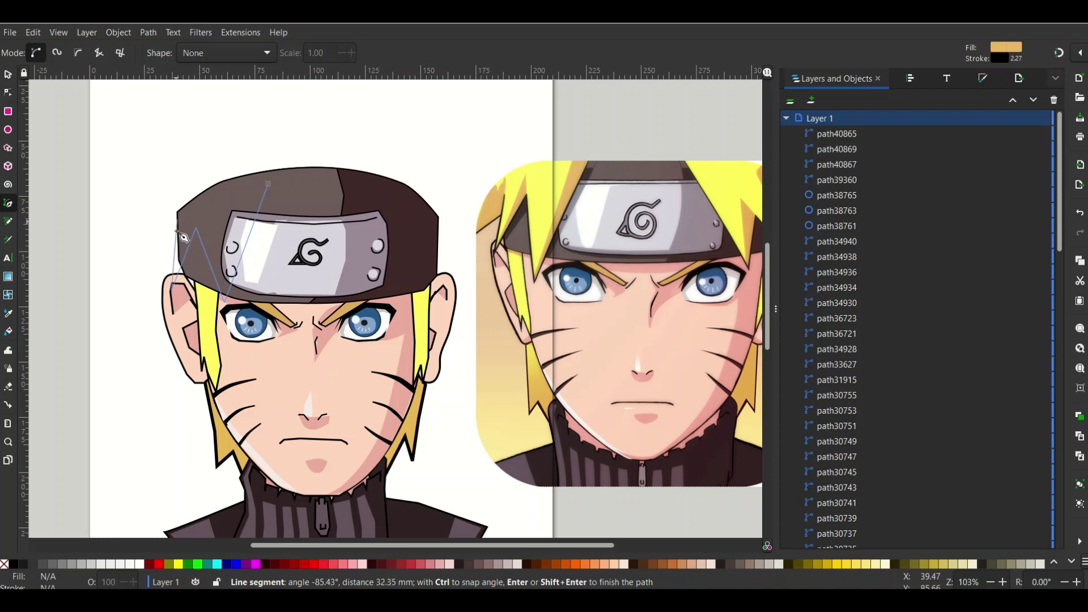
pyautogui.click(176, 222)
pyautogui.click(131, 255)
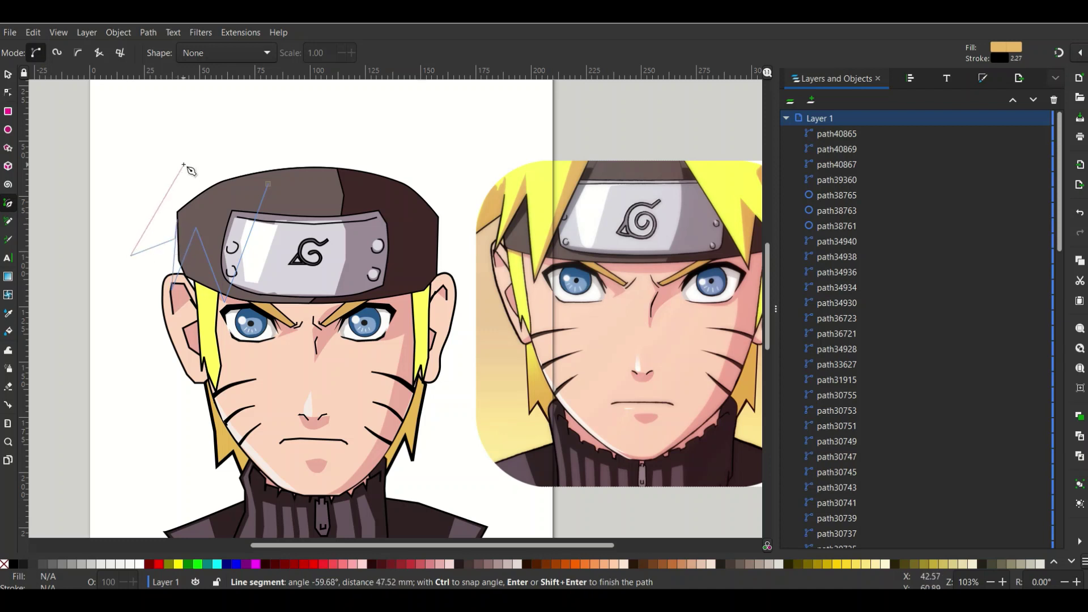
pyautogui.click(183, 162)
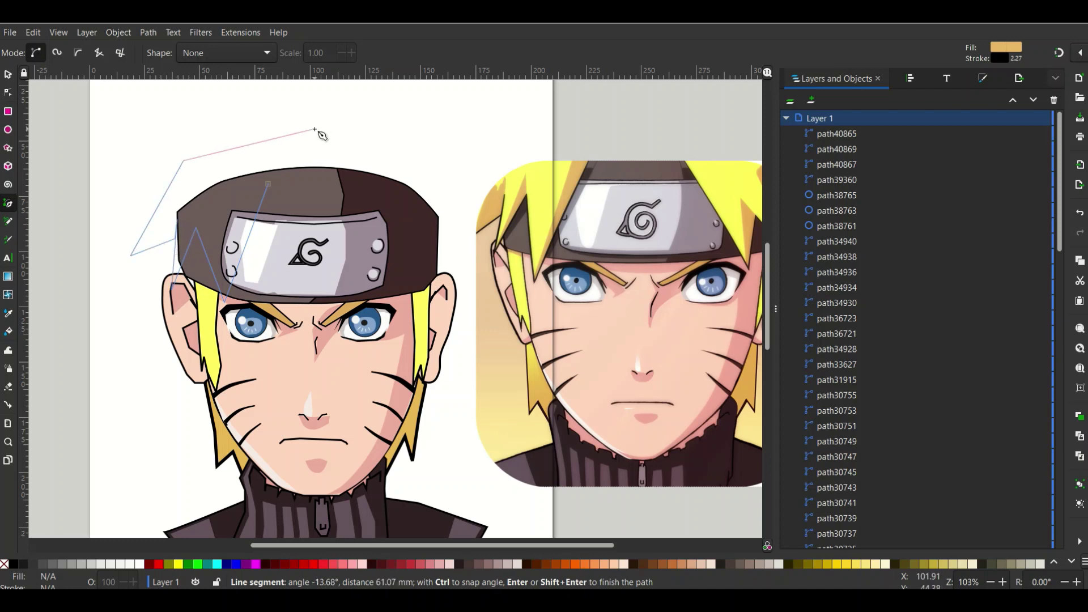
pyautogui.click(275, 159)
pyautogui.click(268, 184)
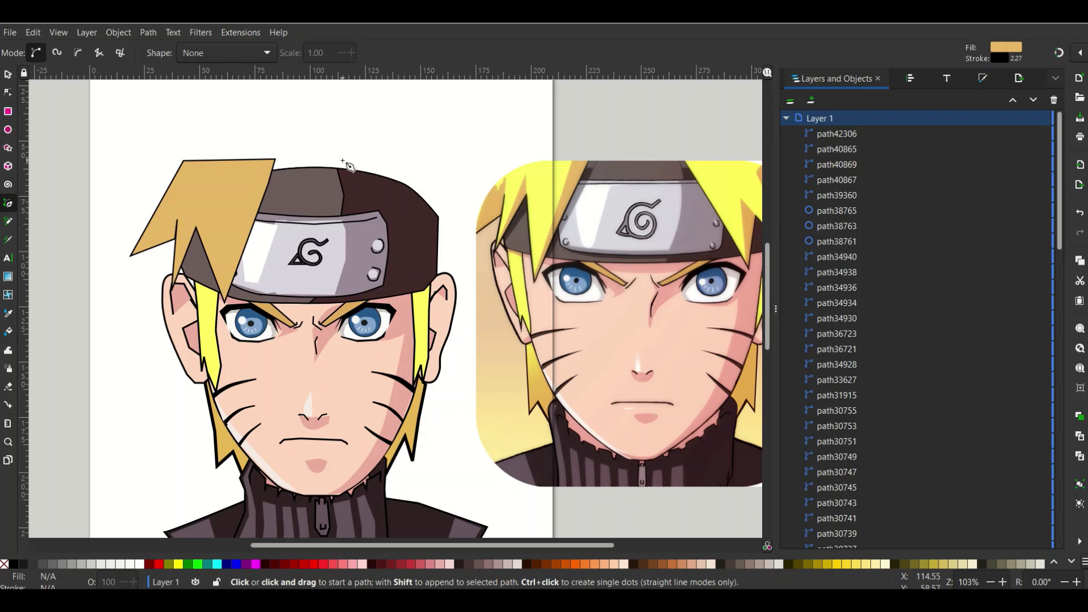
# Step: Outline a closed tan hair spike over the headband's right side
pyautogui.click(336, 159)
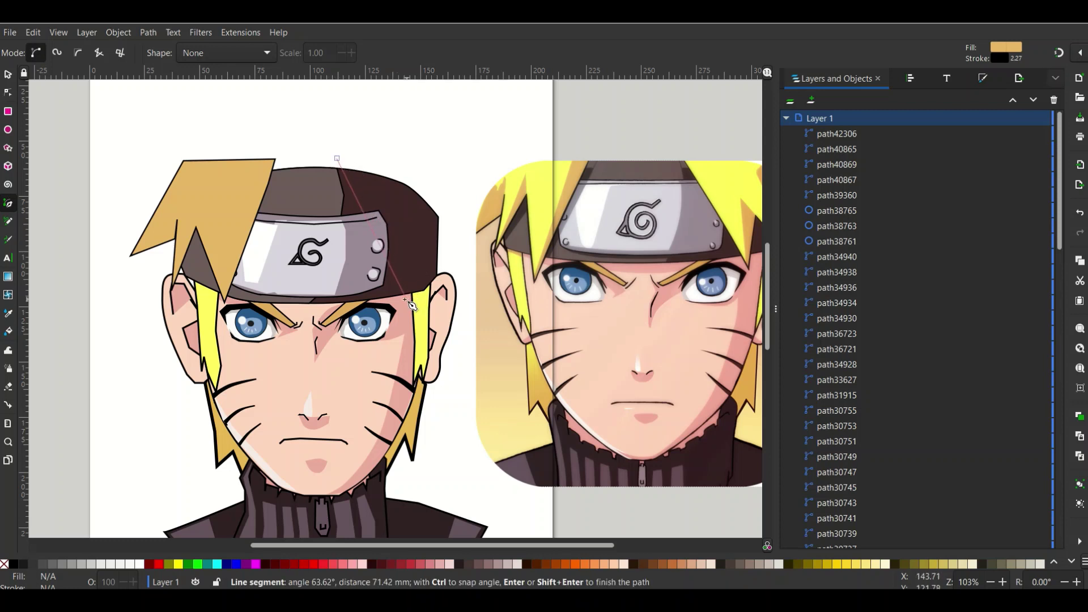
pyautogui.click(406, 295)
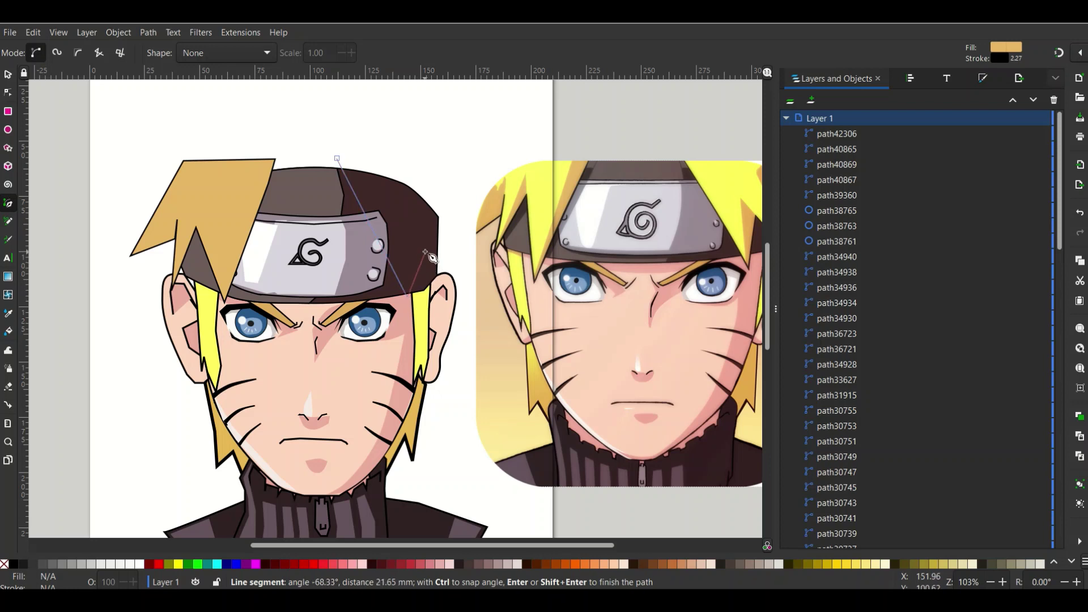
pyautogui.click(421, 248)
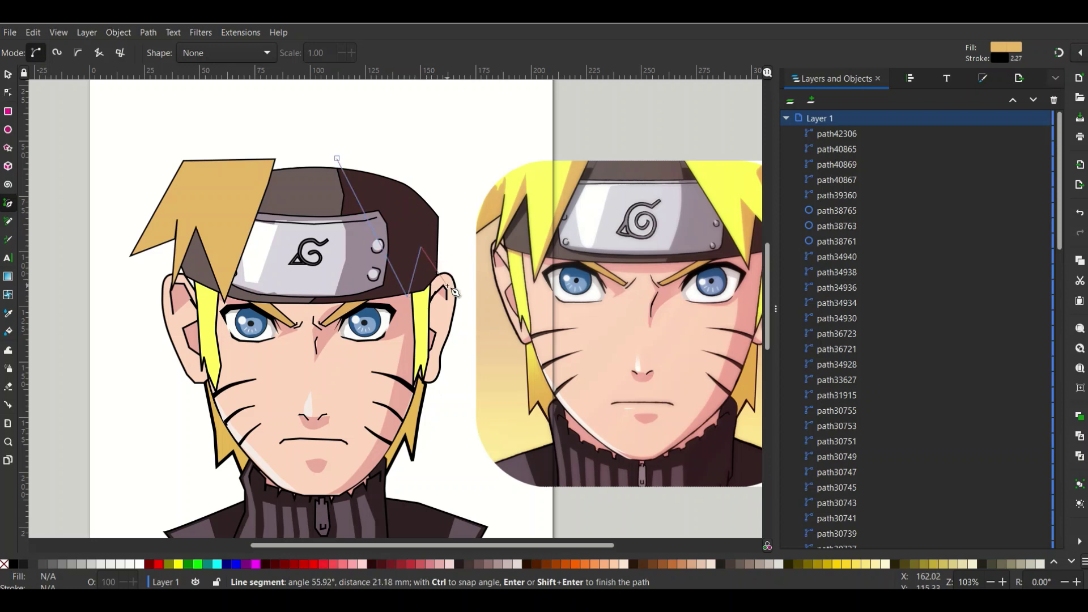
pyautogui.click(453, 281)
pyautogui.click(428, 213)
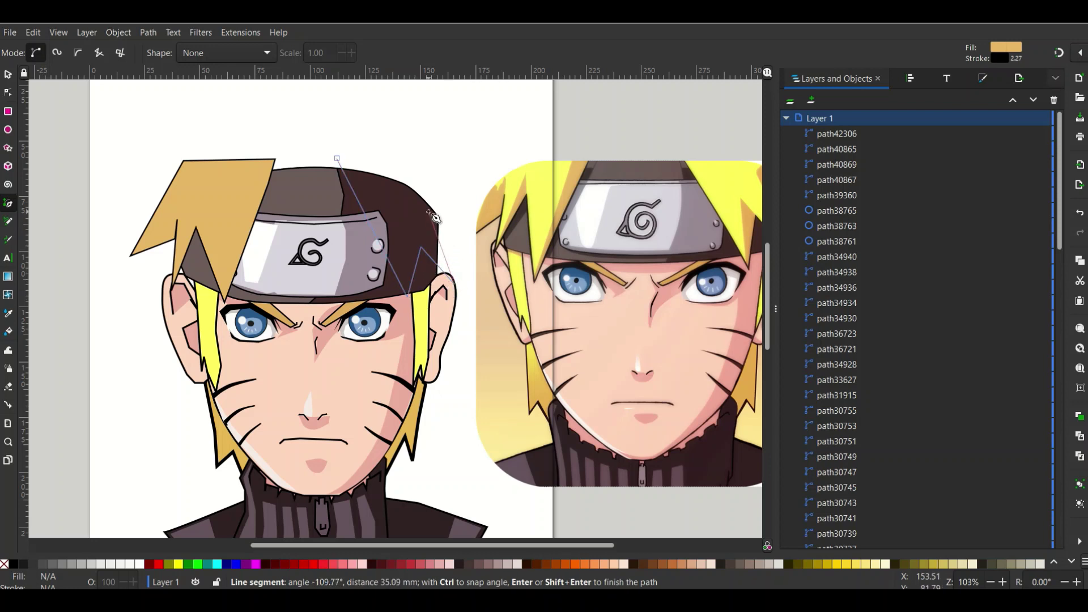
pyautogui.click(441, 240)
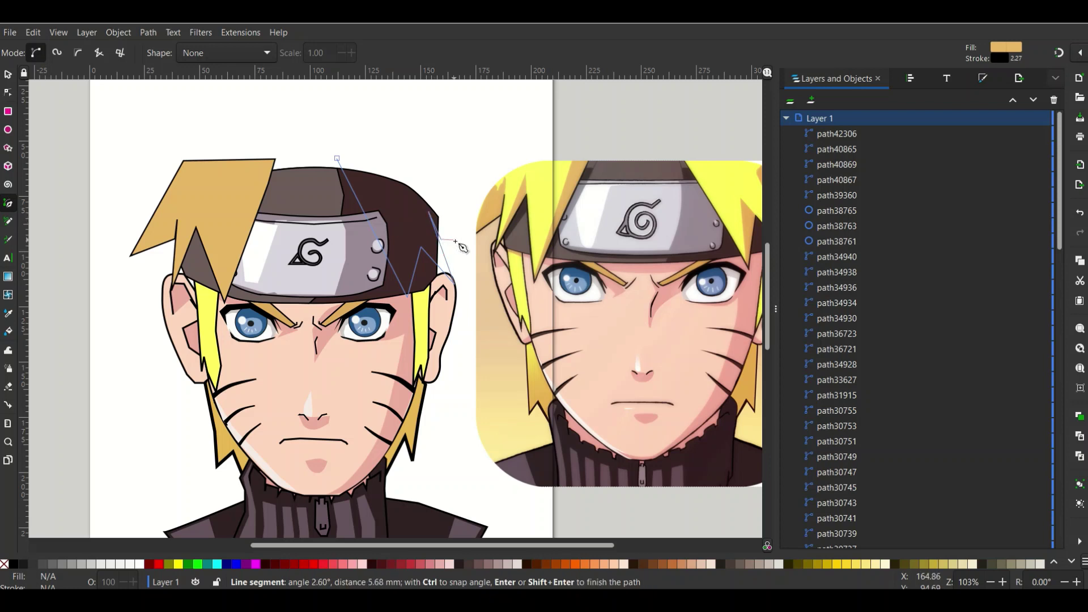
pyautogui.click(463, 259)
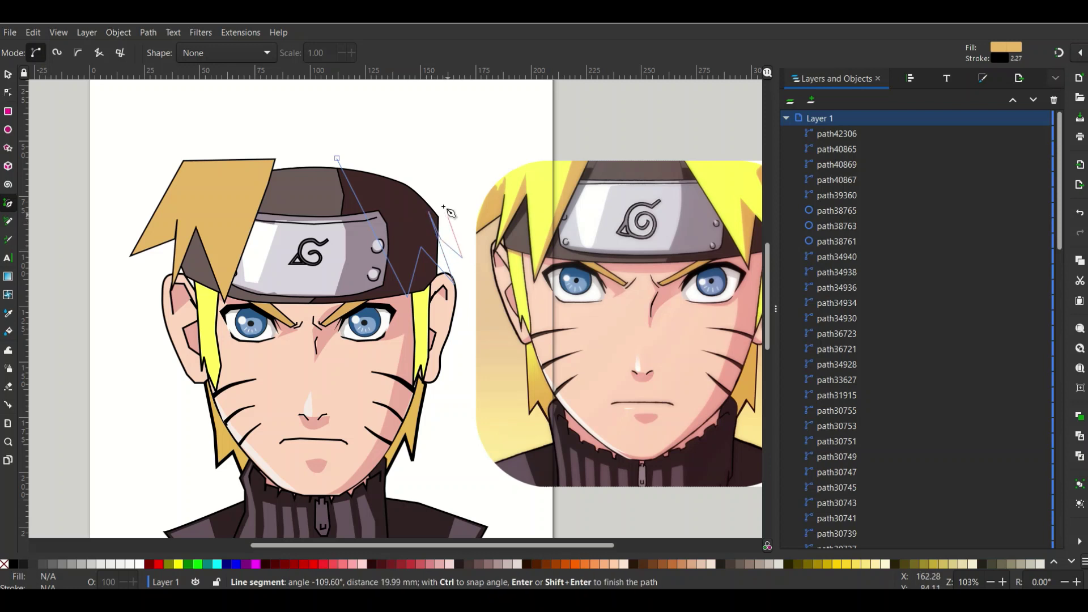
pyautogui.click(434, 188)
pyautogui.click(388, 158)
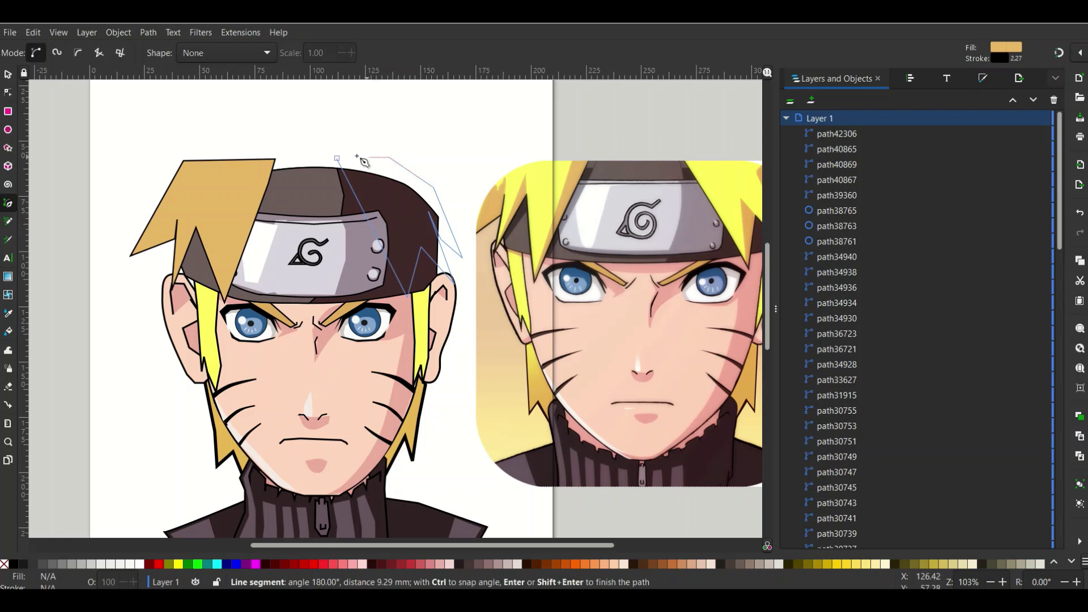
pyautogui.click(336, 159)
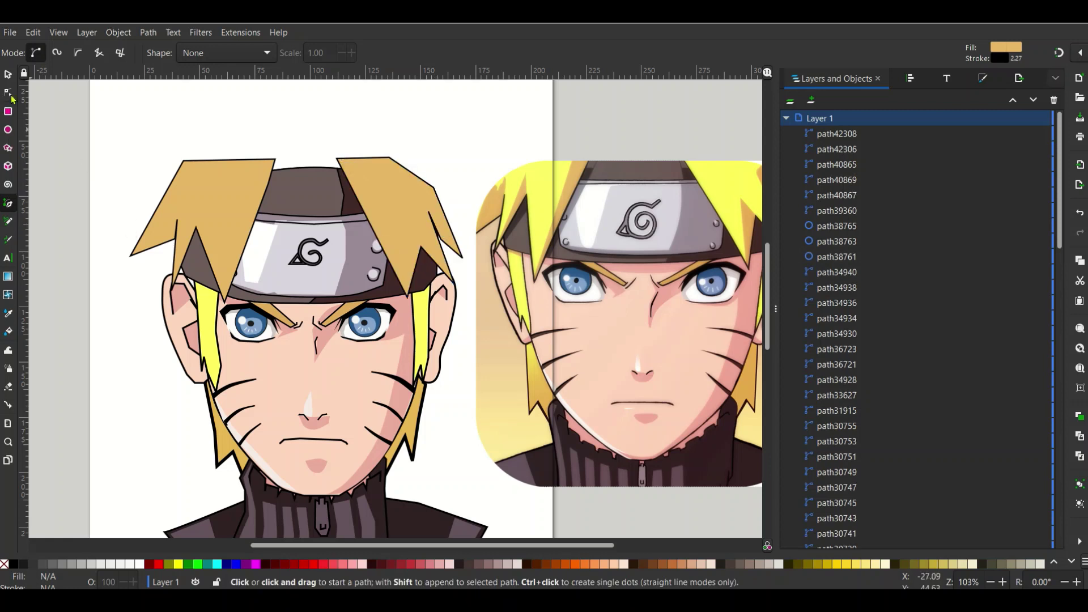
pyautogui.click(9, 313)
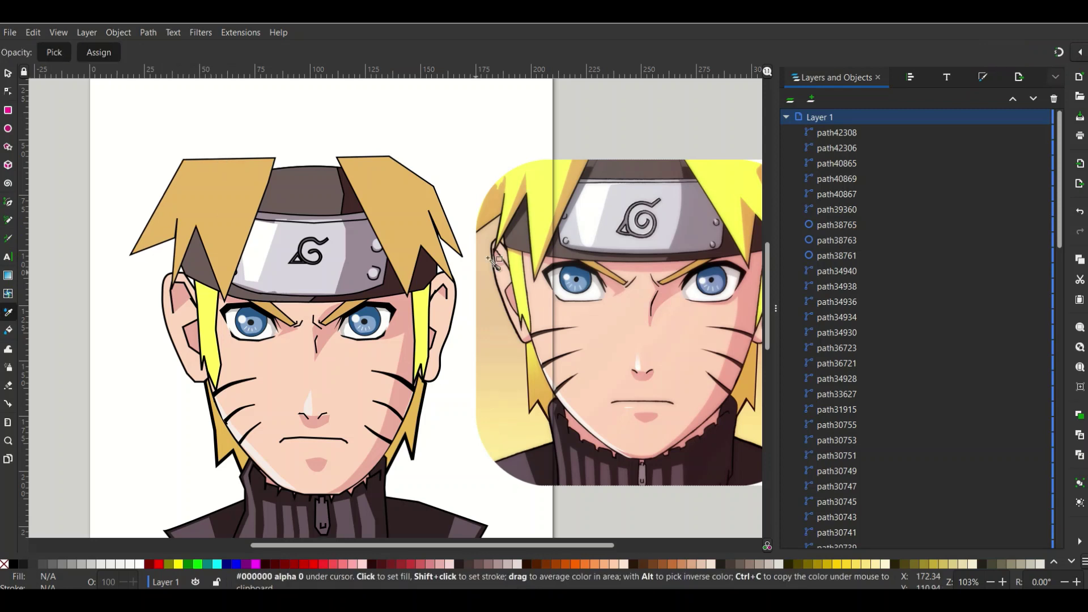
# Step: Draw a closed, outline-free yellow highlight shape over the left tan hair spike
pyautogui.click(8, 203)
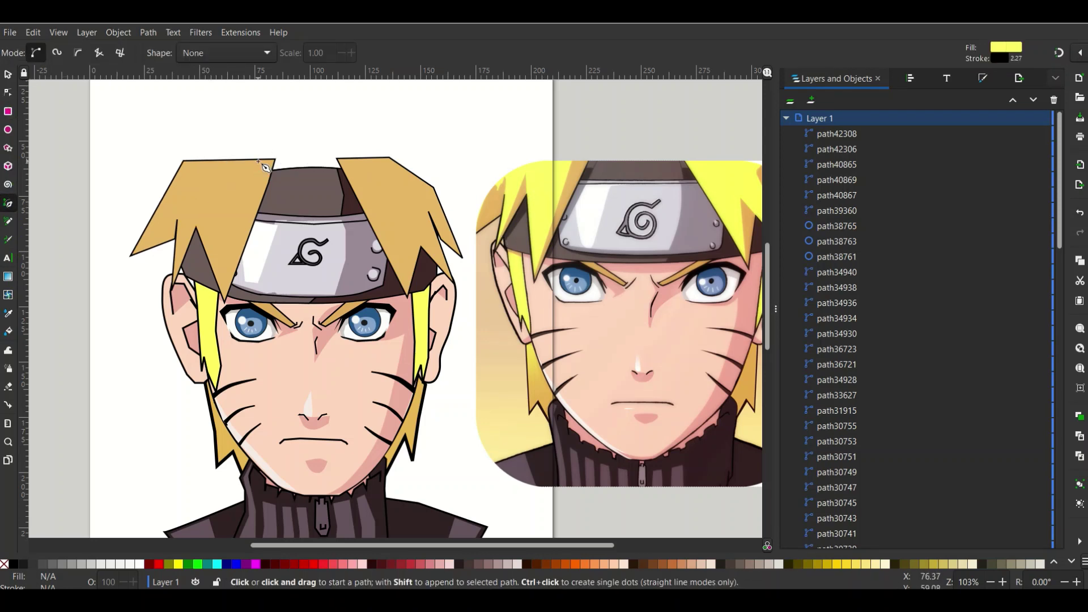
pyautogui.keyDown('shift'); pyautogui.click(6, 564); pyautogui.keyUp('shift')
pyautogui.click(263, 148)
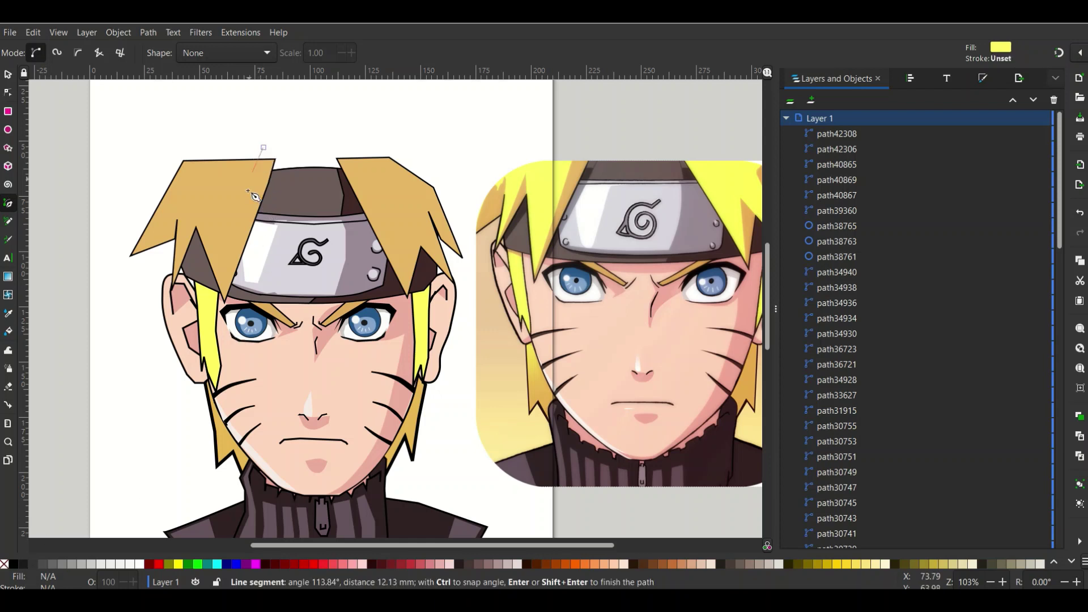
pyautogui.click(226, 295)
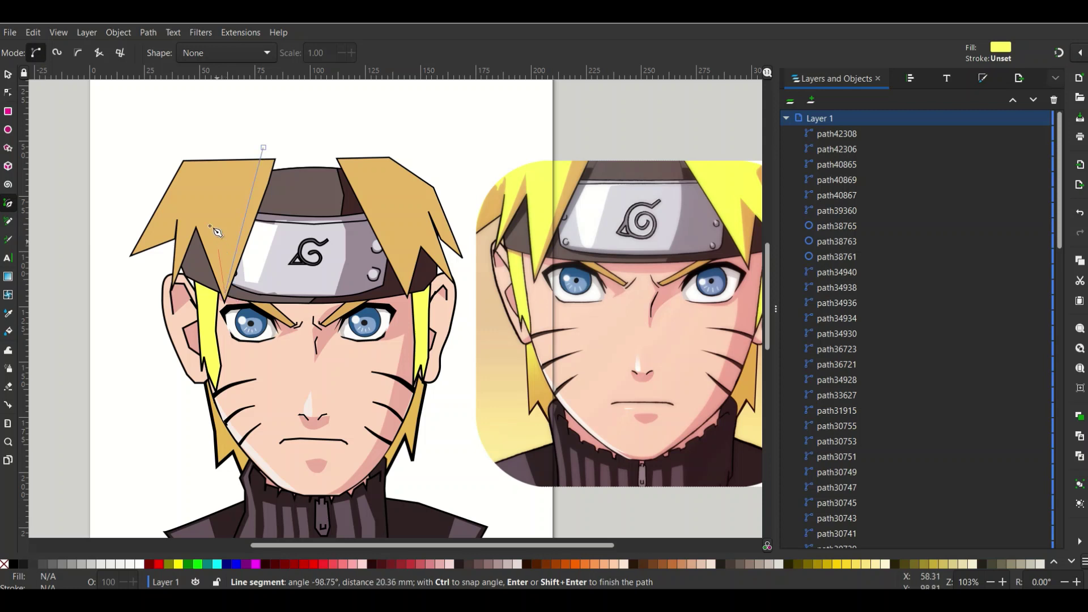
pyautogui.click(191, 201)
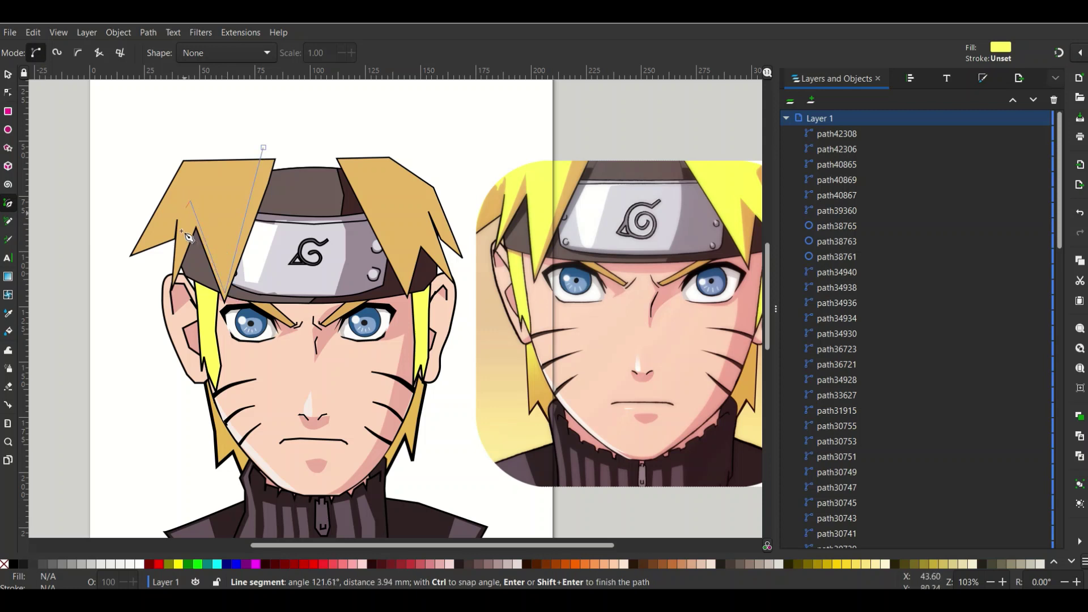
pyautogui.click(176, 279)
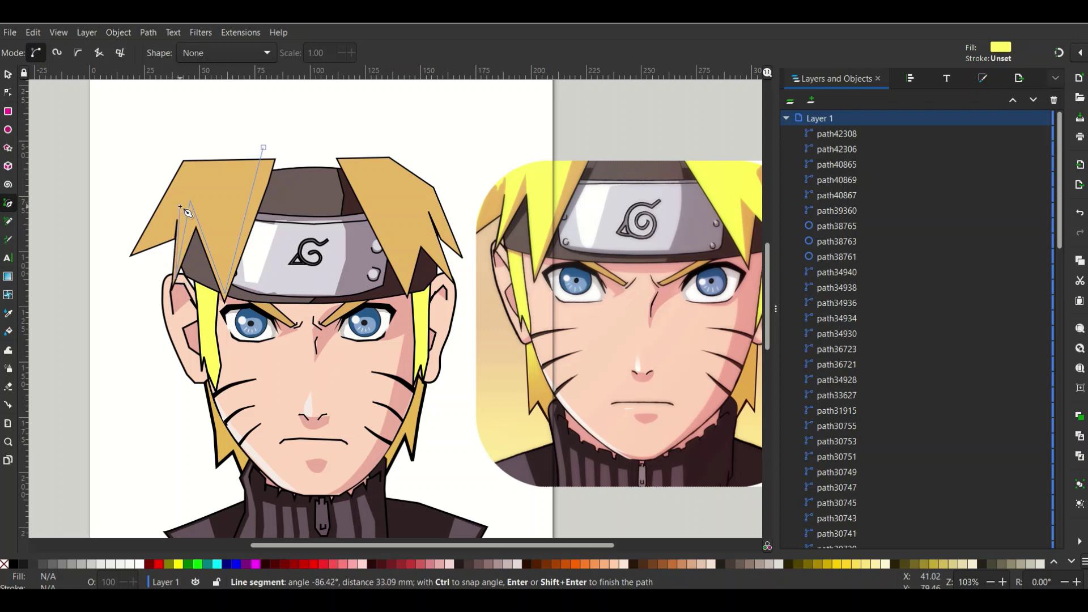
pyautogui.click(180, 206)
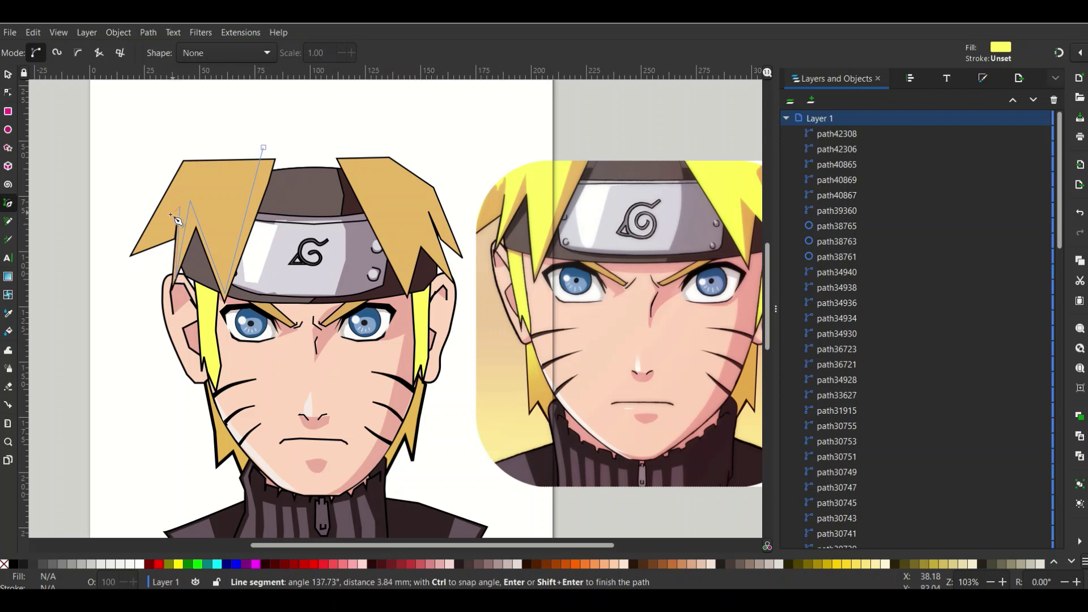
pyautogui.click(150, 233)
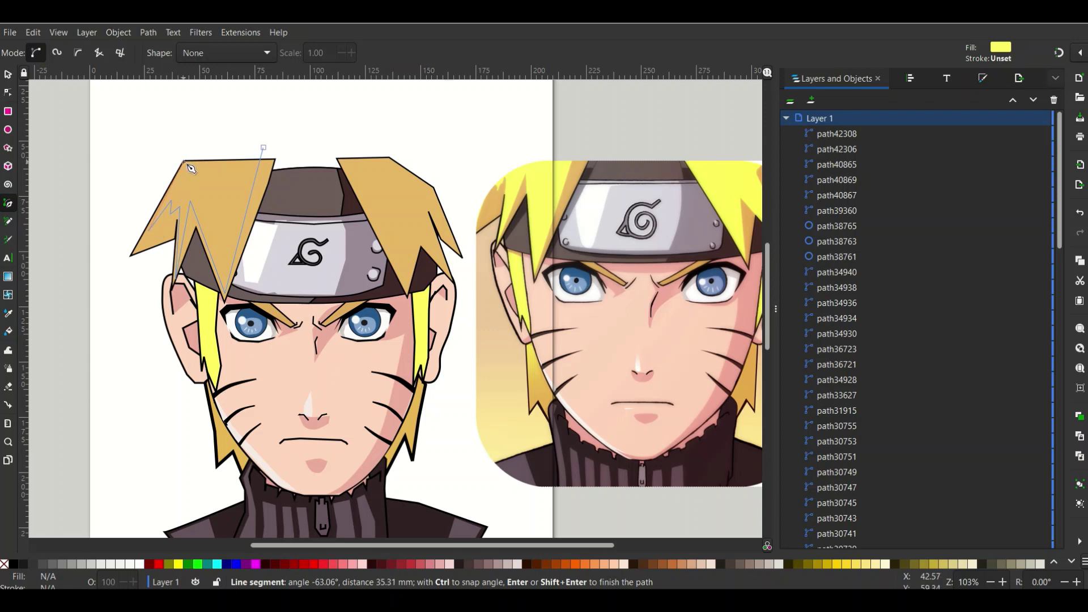
pyautogui.click(184, 162)
pyautogui.click(269, 150)
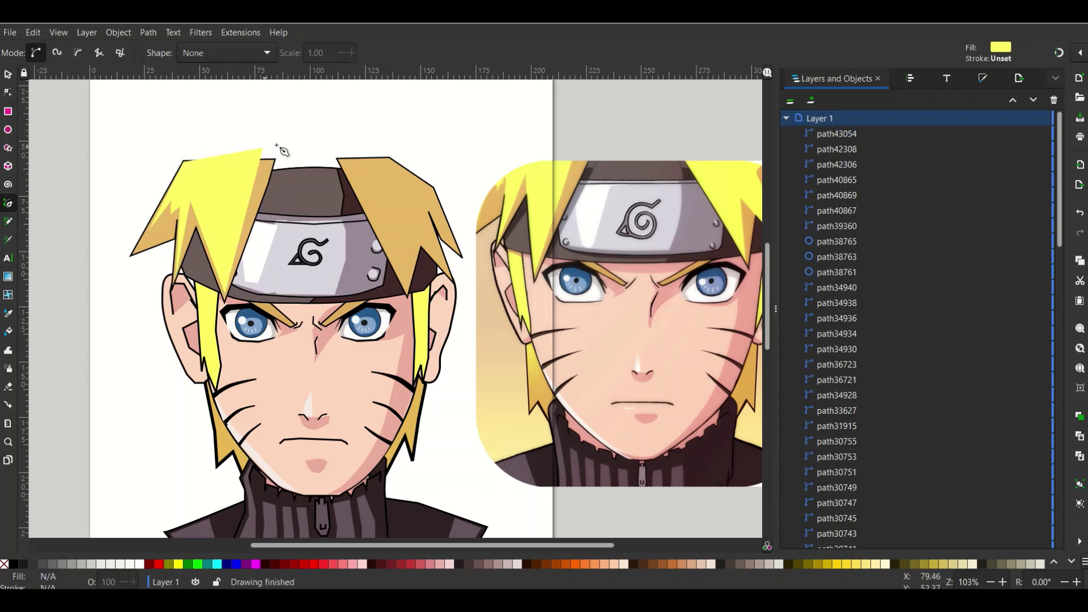
# Step: Draw a matching closed yellow highlight shape over the right tan hair spike
pyautogui.click(338, 157)
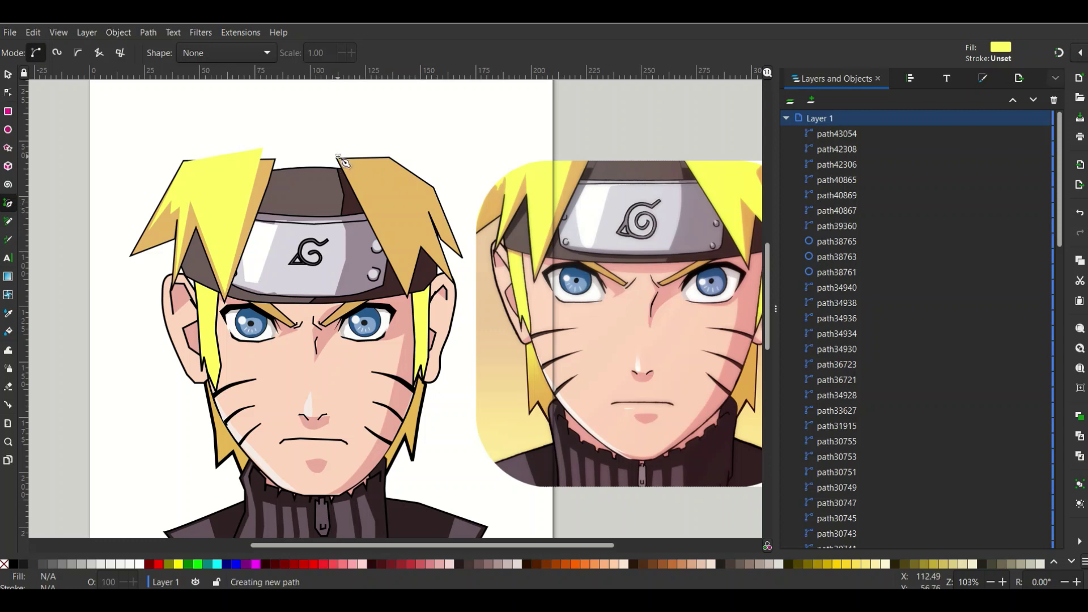
pyautogui.click(407, 292)
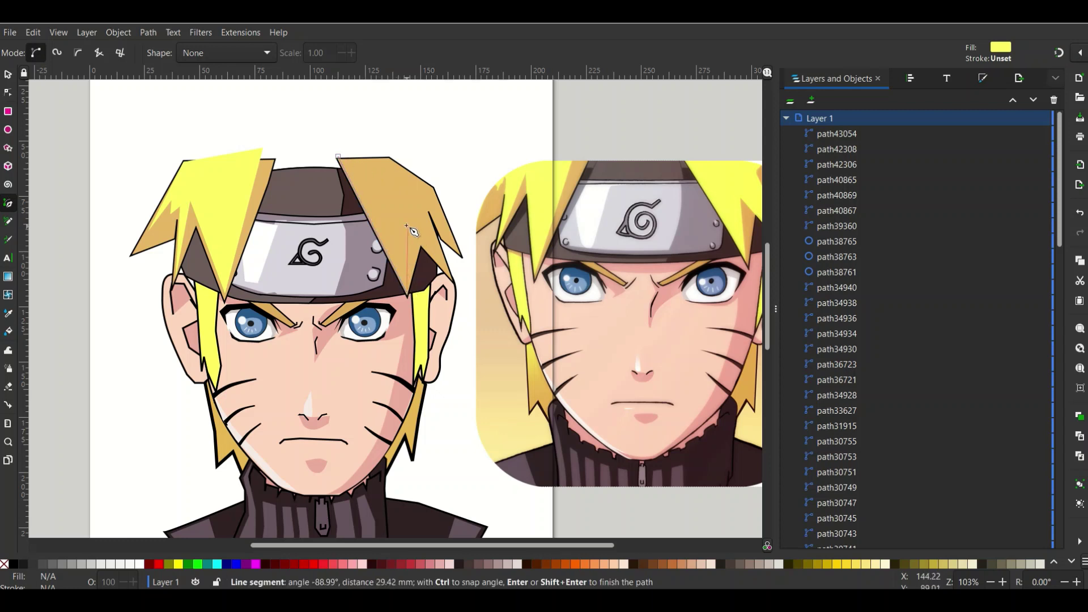
pyautogui.click(402, 228)
pyautogui.click(436, 253)
pyautogui.press('BackSpace')
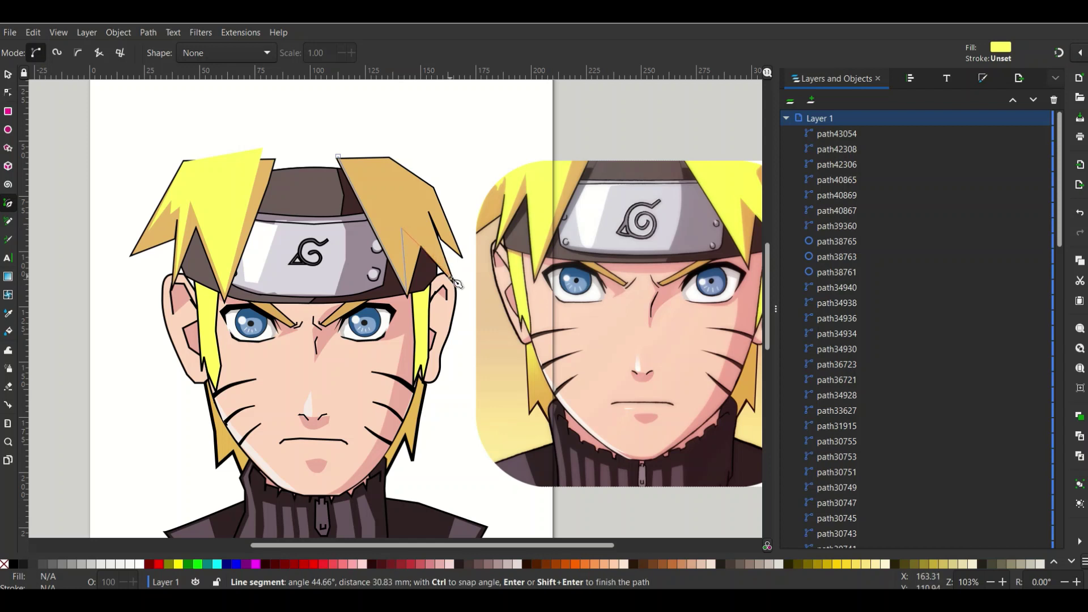
pyautogui.click(450, 277)
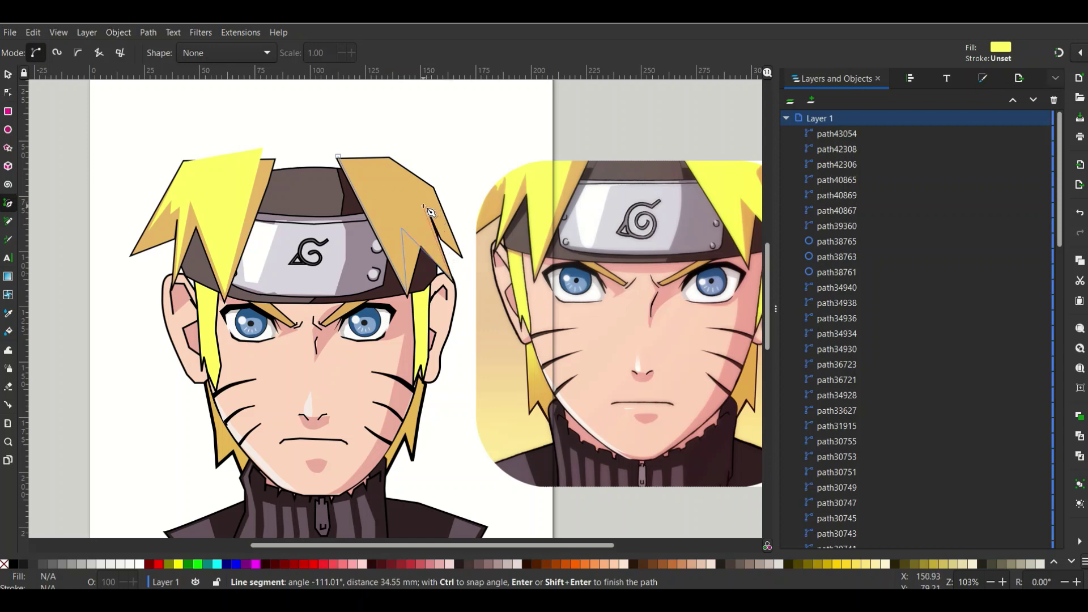
pyautogui.click(427, 206)
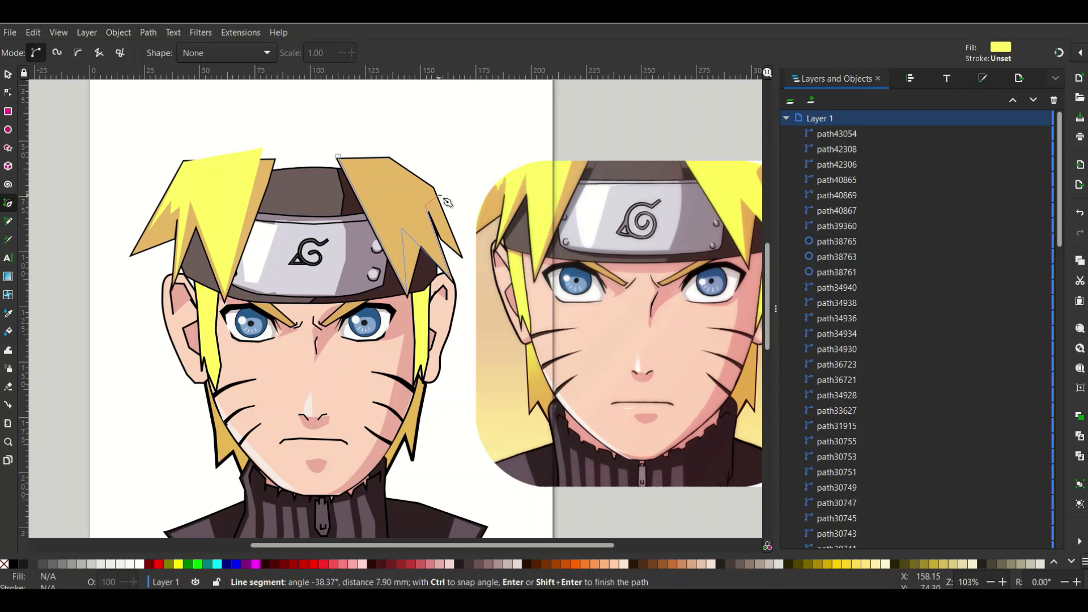
pyautogui.click(440, 196)
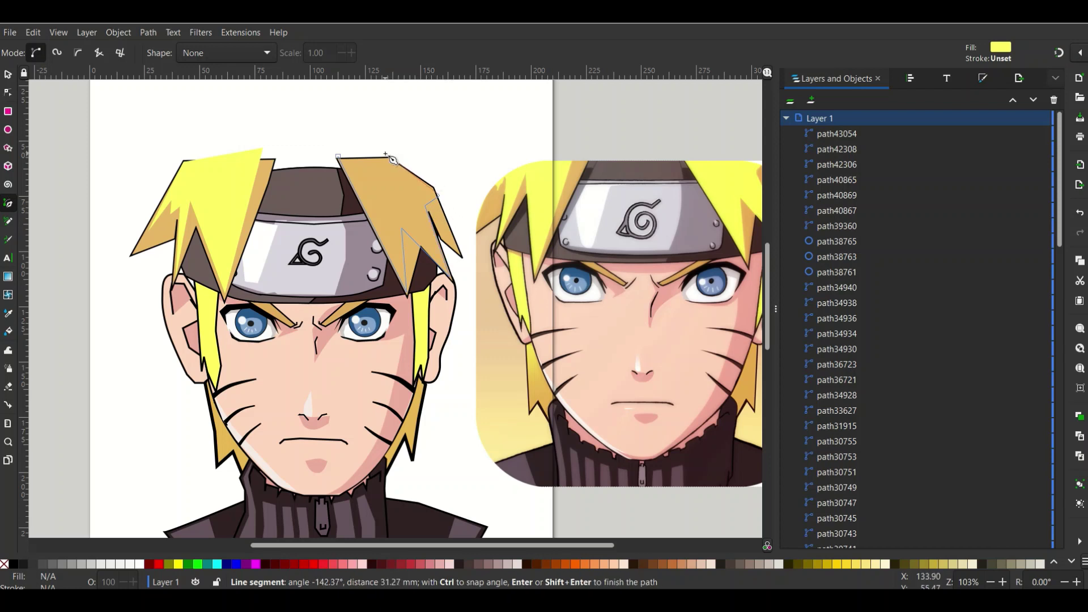
pyautogui.click(386, 154)
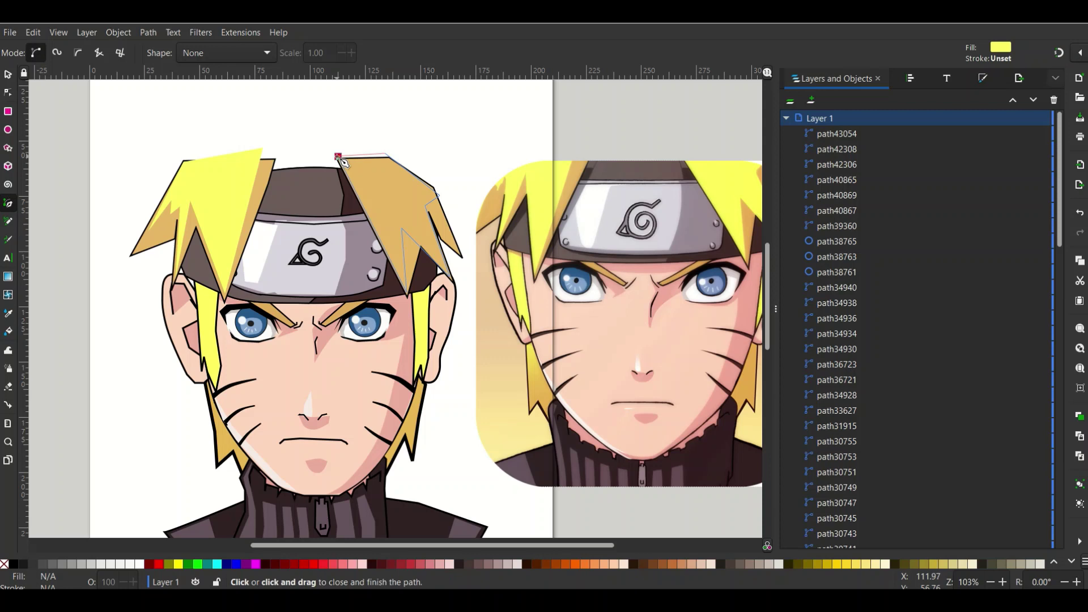
pyautogui.click(336, 155)
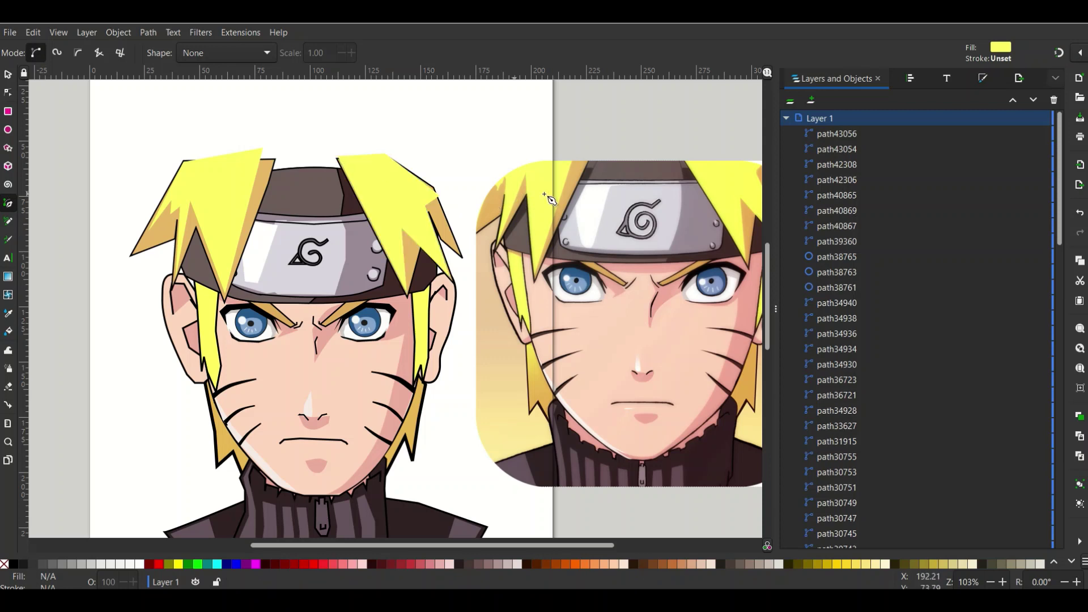
# Step: Delete the reference picture on the right of the canvas
pyautogui.click(9, 74)
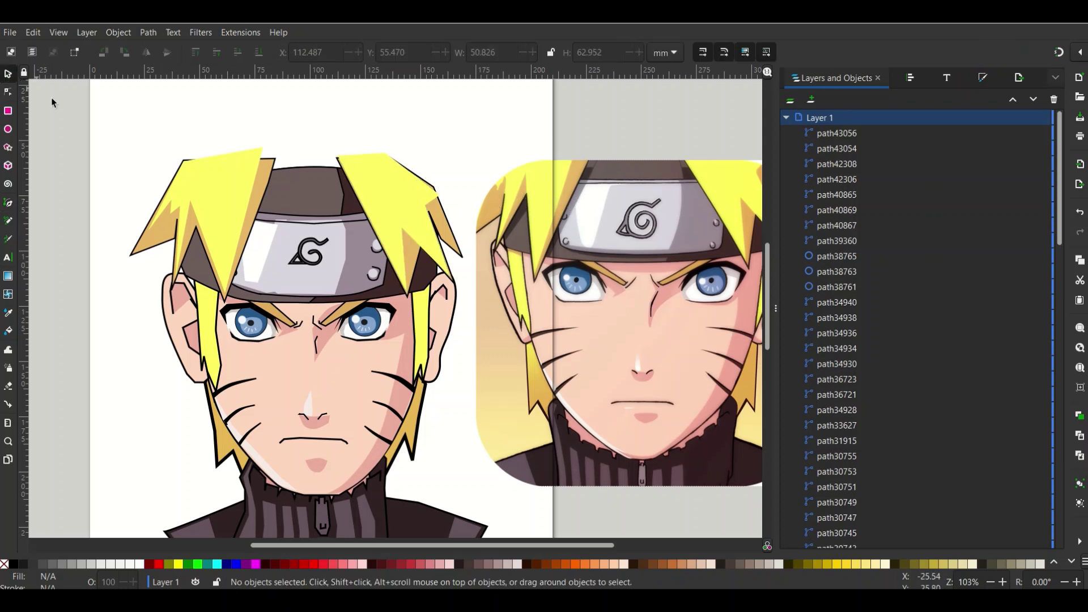
pyautogui.click(715, 275)
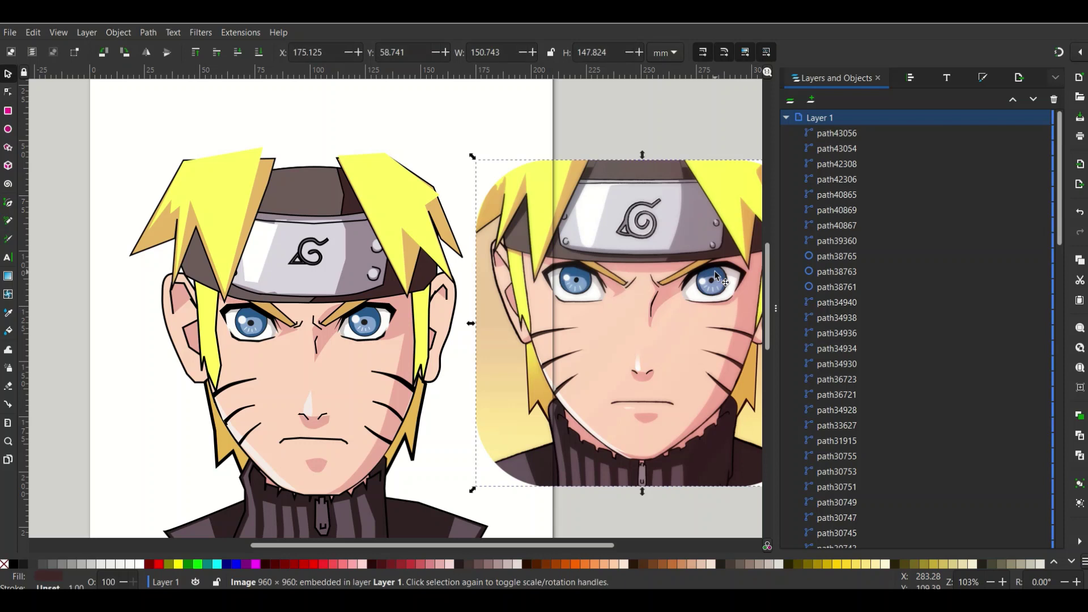
pyautogui.press('Delete')
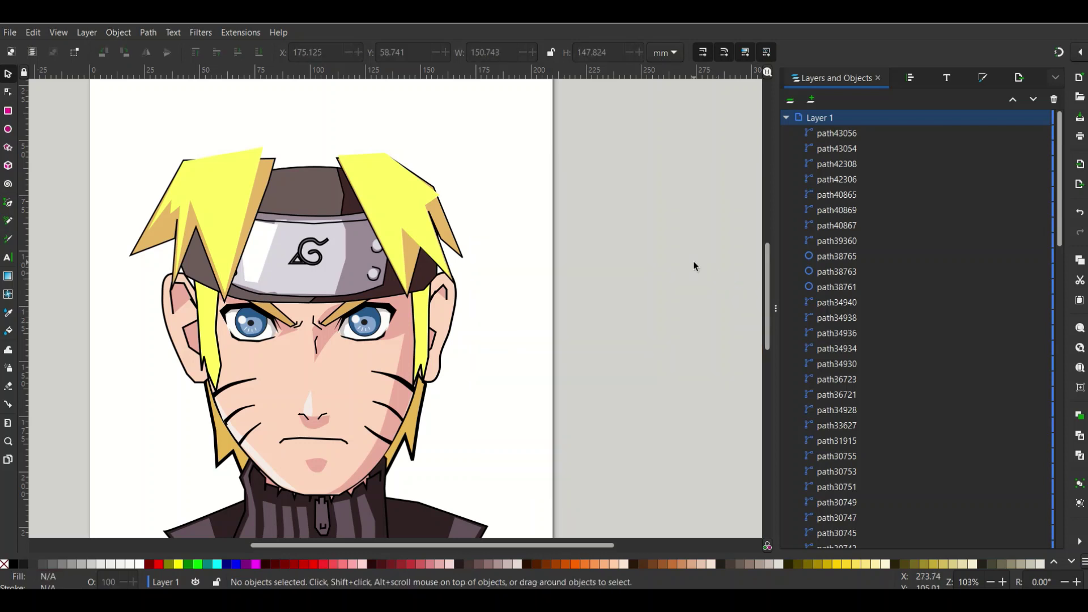
# Step: Draw black rectangles along the top, bottom, left and right edges to frame the portrait
pyautogui.click(9, 112)
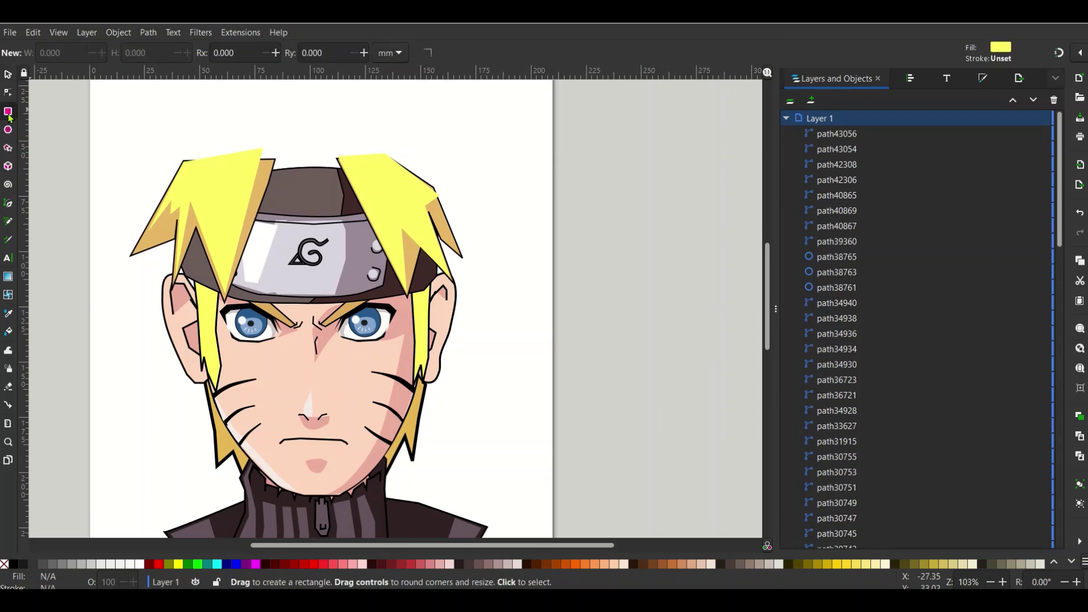
pyautogui.click(13, 564)
pyautogui.moveTo(114, 196); pyautogui.dragTo(515, 137)
pyautogui.moveTo(100, 531); pyautogui.dragTo(558, 570)
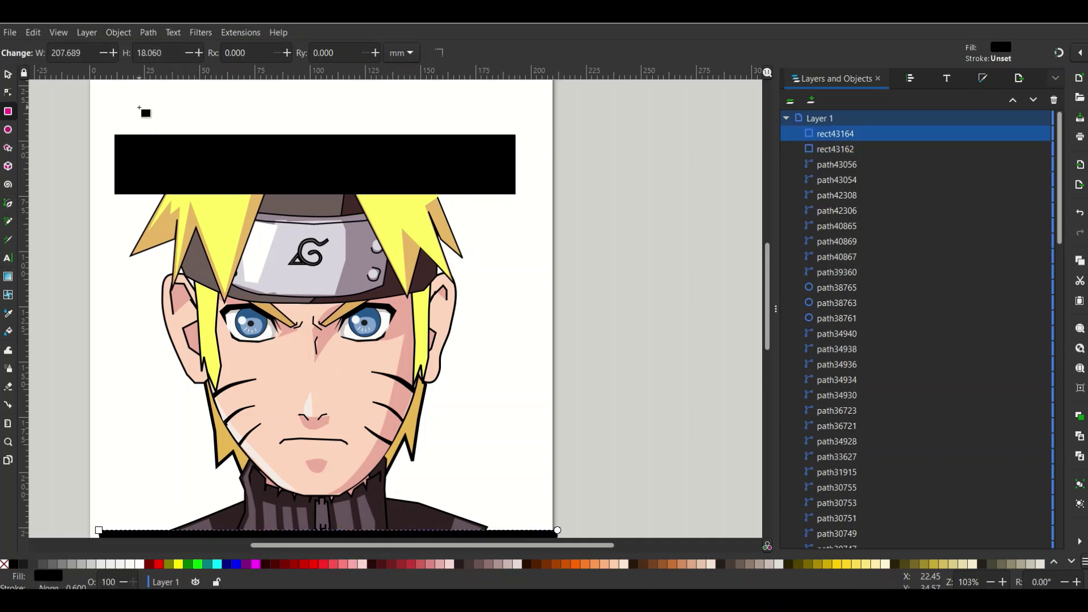
pyautogui.moveTo(149, 105); pyautogui.dragTo(76, 537)
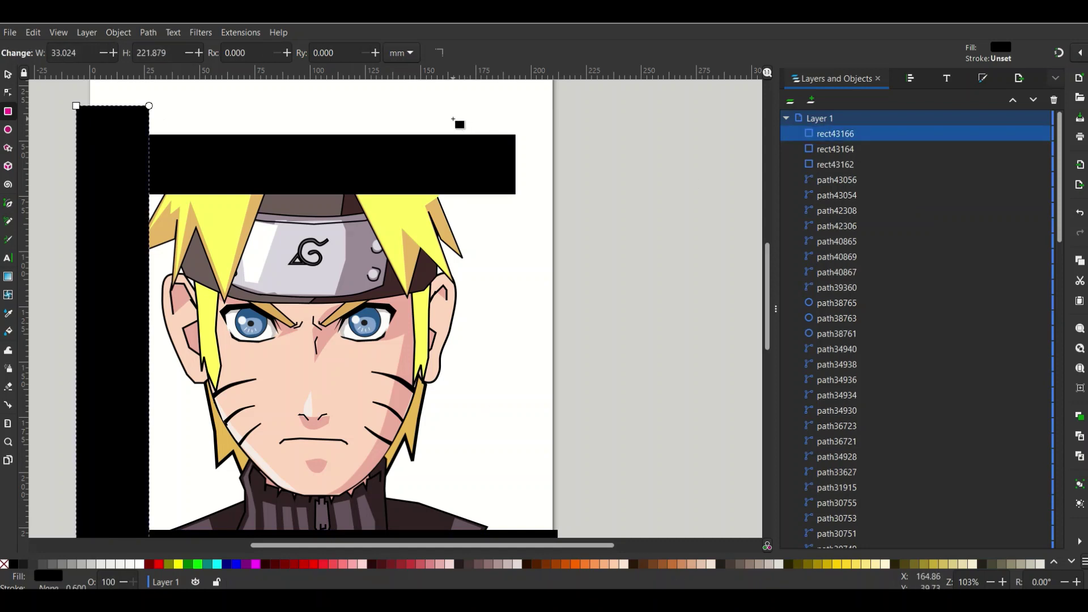
pyautogui.moveTo(452, 120); pyautogui.dragTo(564, 546)
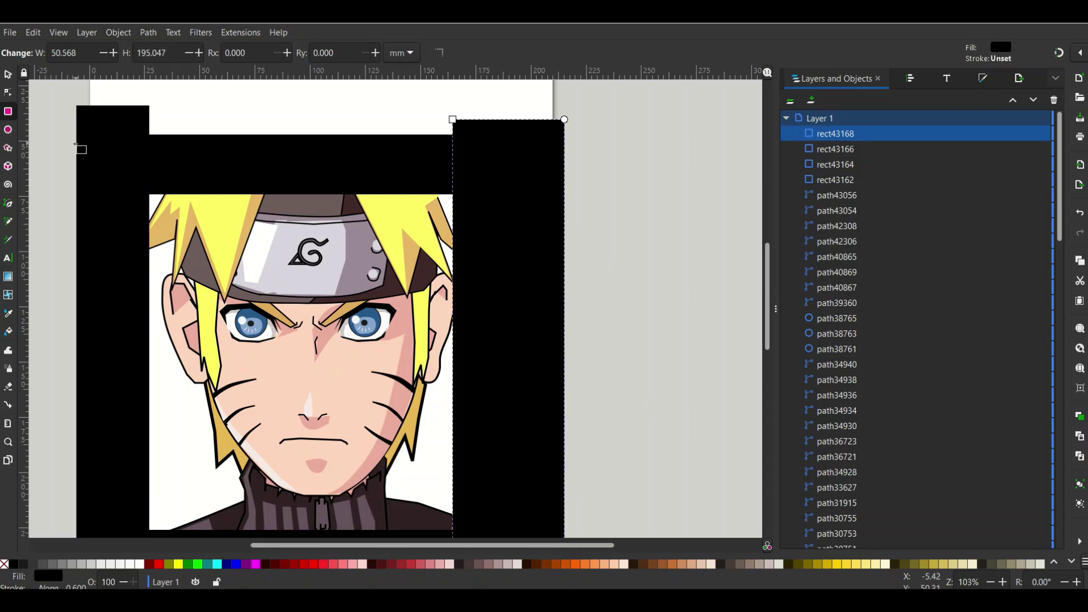
pyautogui.moveTo(80, 153); pyautogui.dragTo(570, 32)
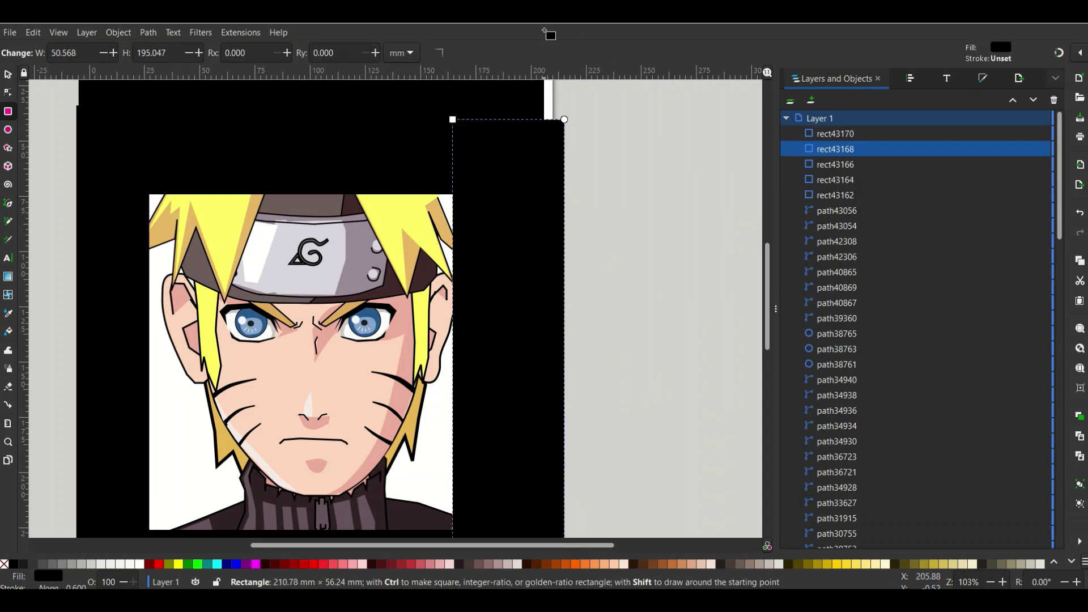